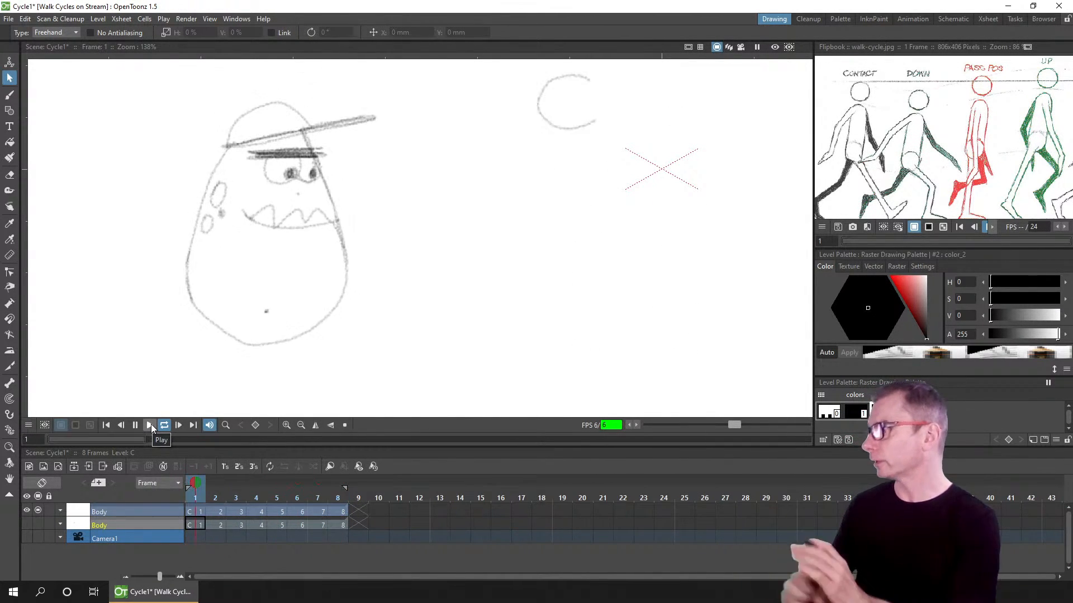
Step: Play the eight-frame walk cycle in a loop, then stop playback and return to frame 1
click(103, 427)
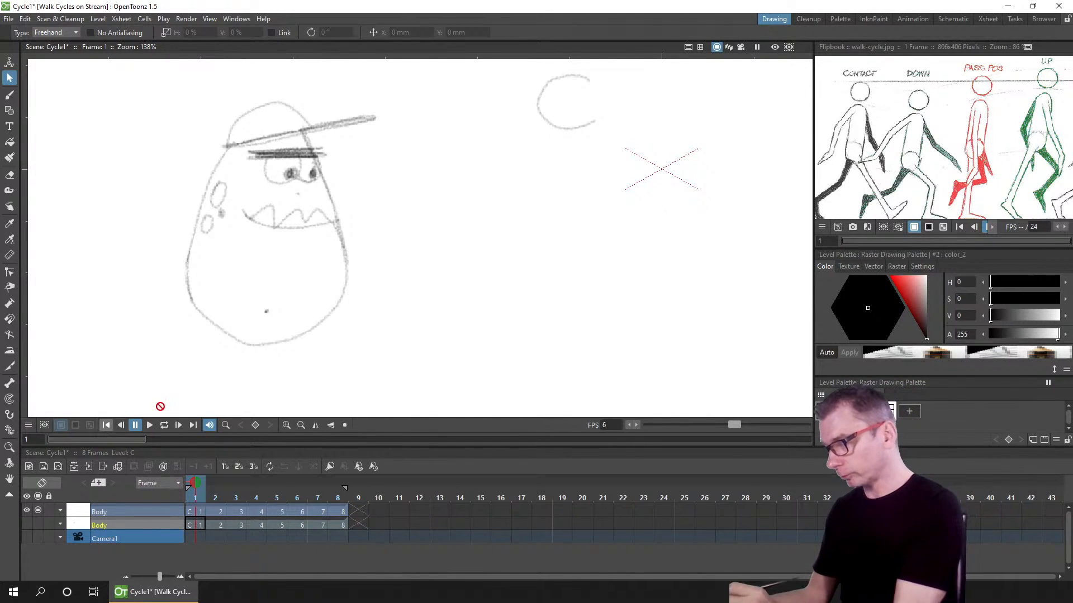
click(163, 424)
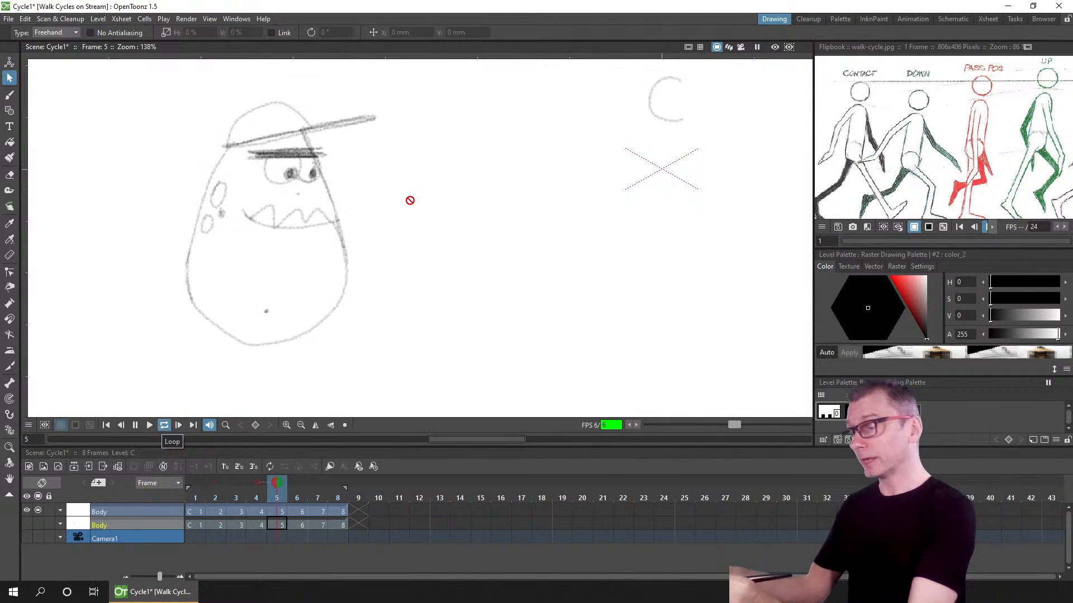
scroll(423, 233, down, 6)
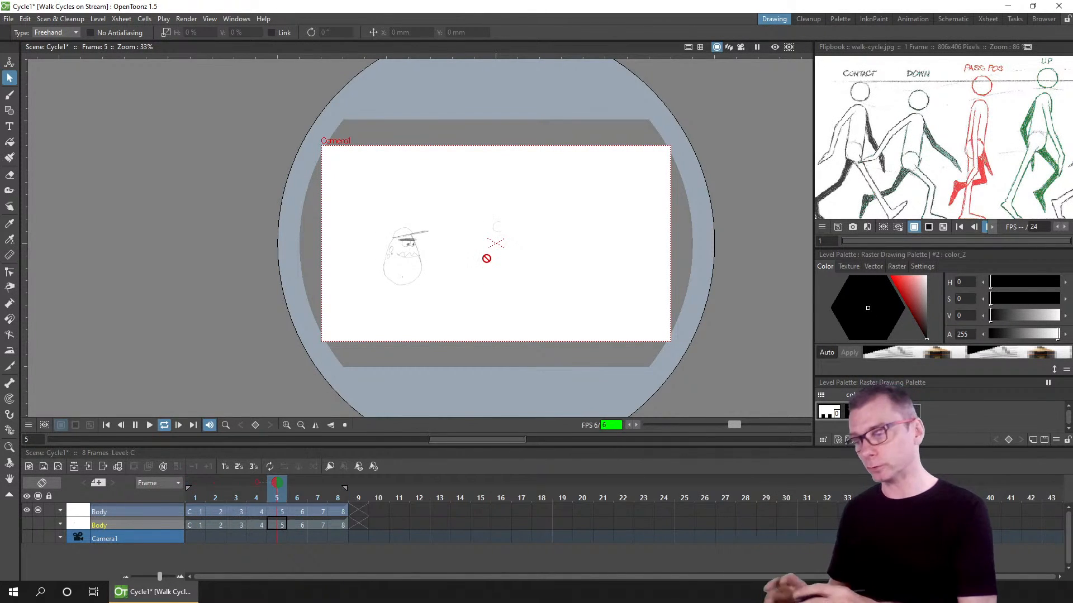
scroll(433, 276, up, 3)
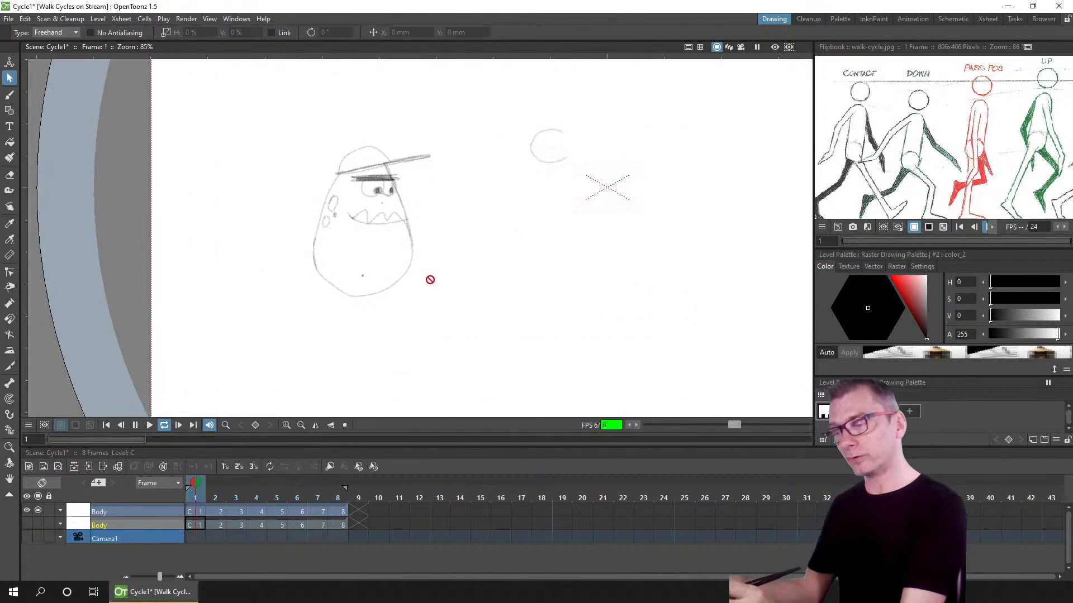
scroll(412, 285, up, 1)
click(135, 425)
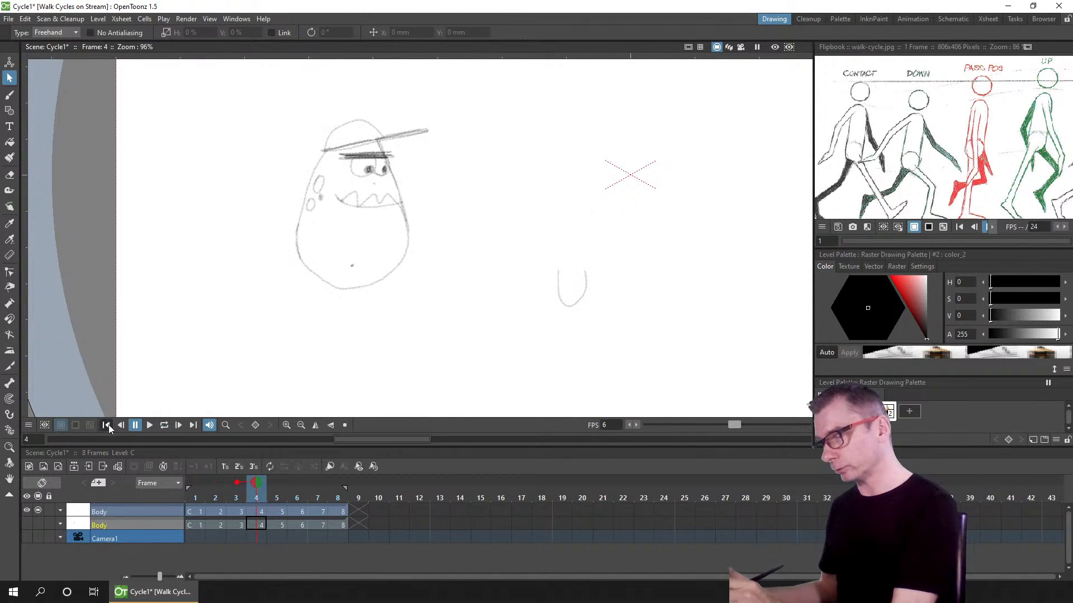
click(107, 425)
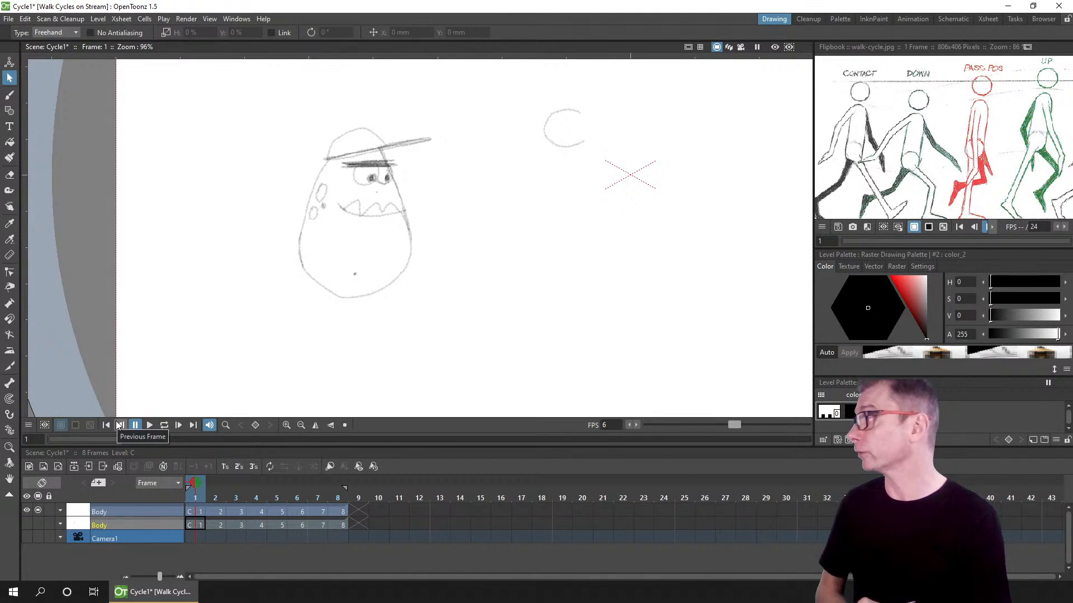
Step: Pan the walk-cycle reference in the flipbook to study the contact pose
click(191, 513)
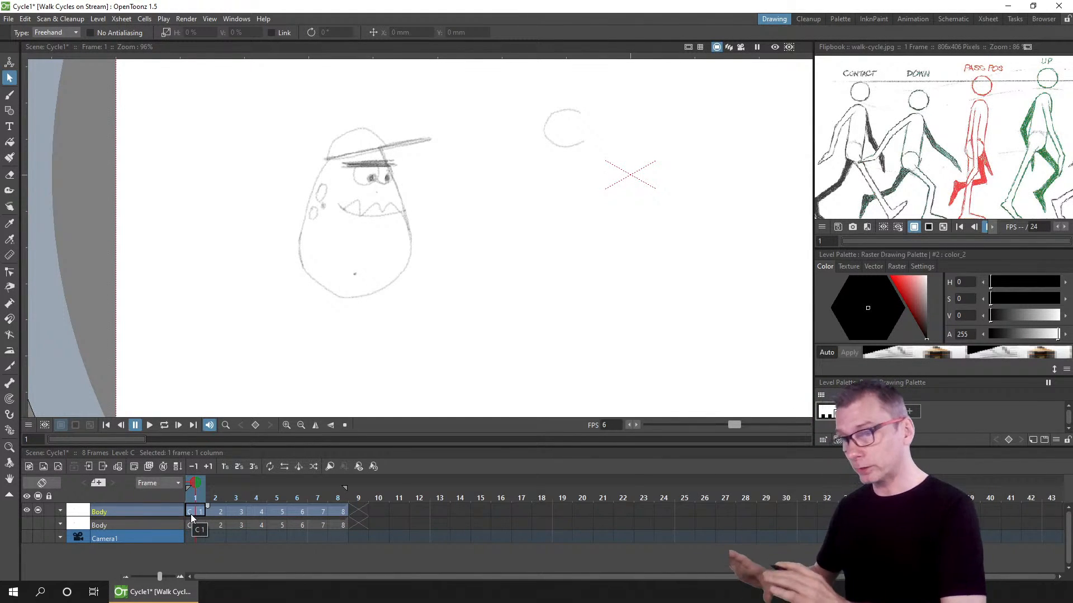
drag(964, 183, 964, 167)
drag(980, 249, 981, 258)
drag(958, 167, 972, 169)
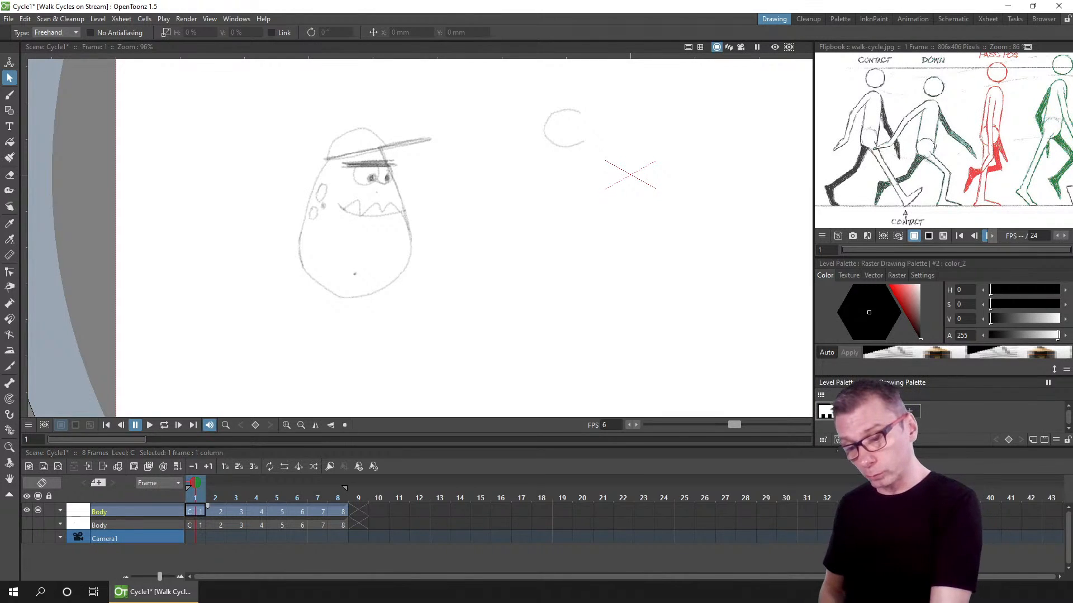
click(899, 411)
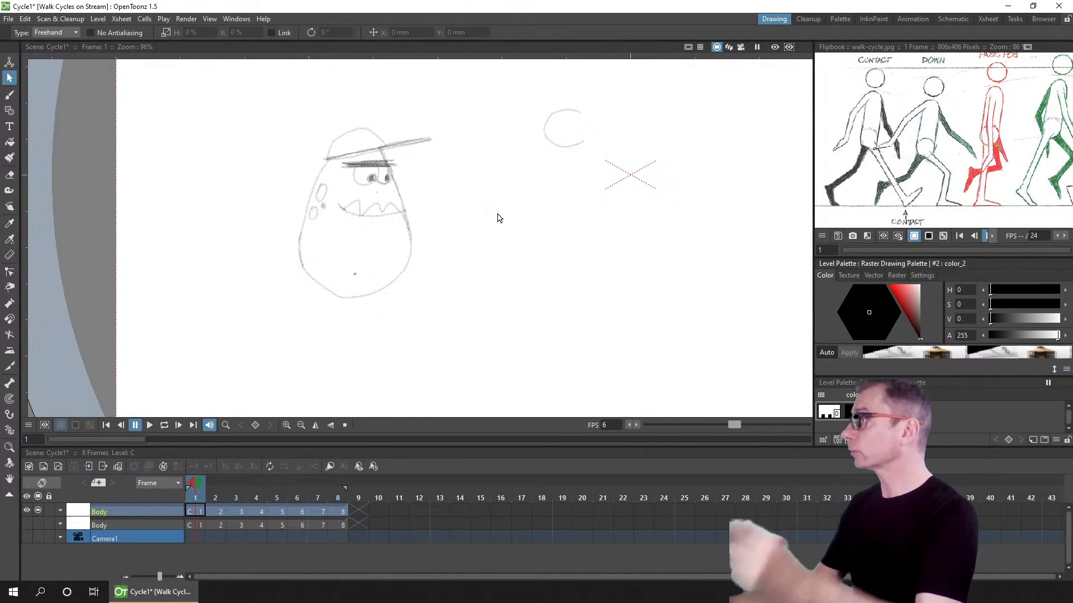
Step: Select frame 1 of the Body column, switch to the Brush tool and save the scene
click(197, 510)
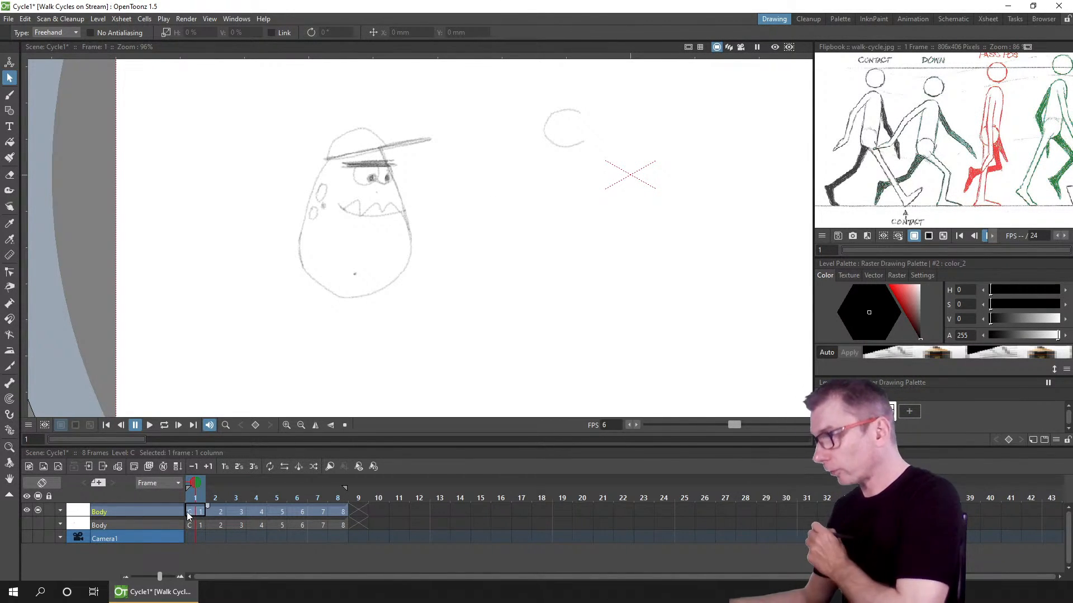
click(9, 96)
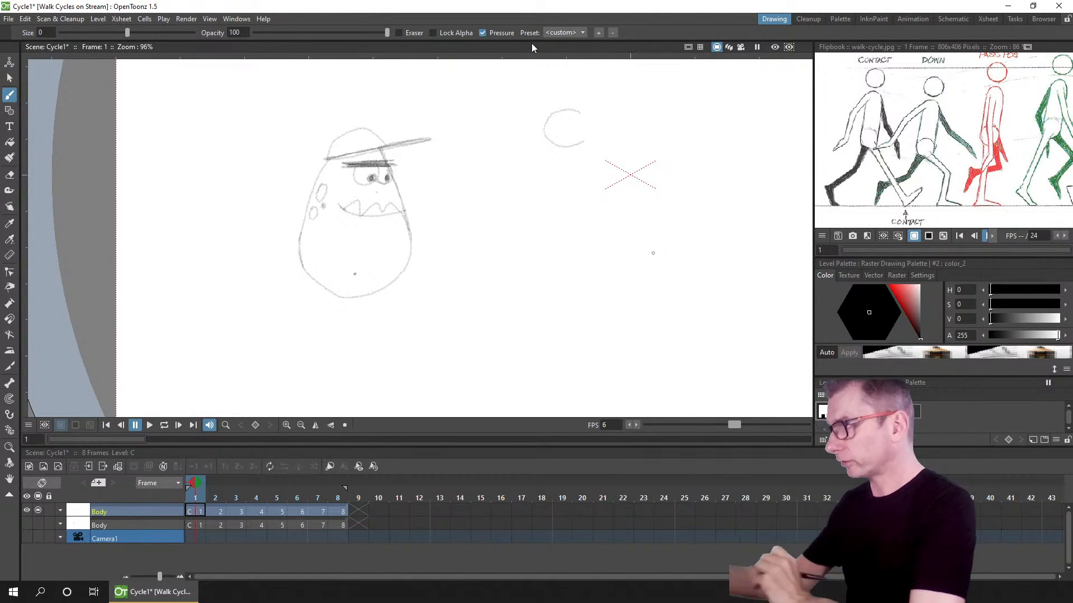
key(ctrl+s)
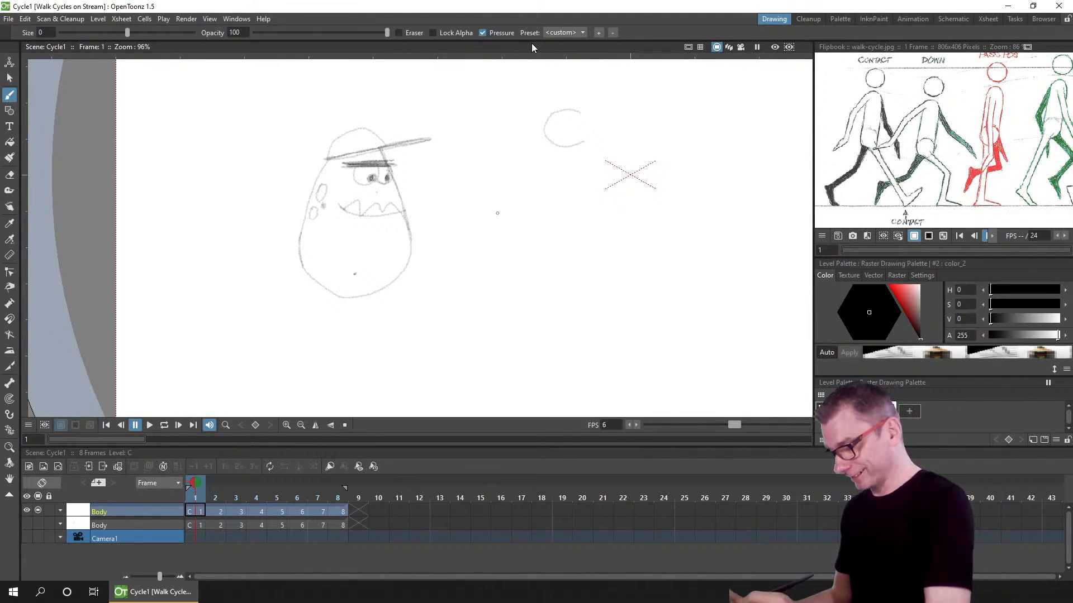
Step: Draw the forward leg from the hip down to a foot on frame 1
click(198, 512)
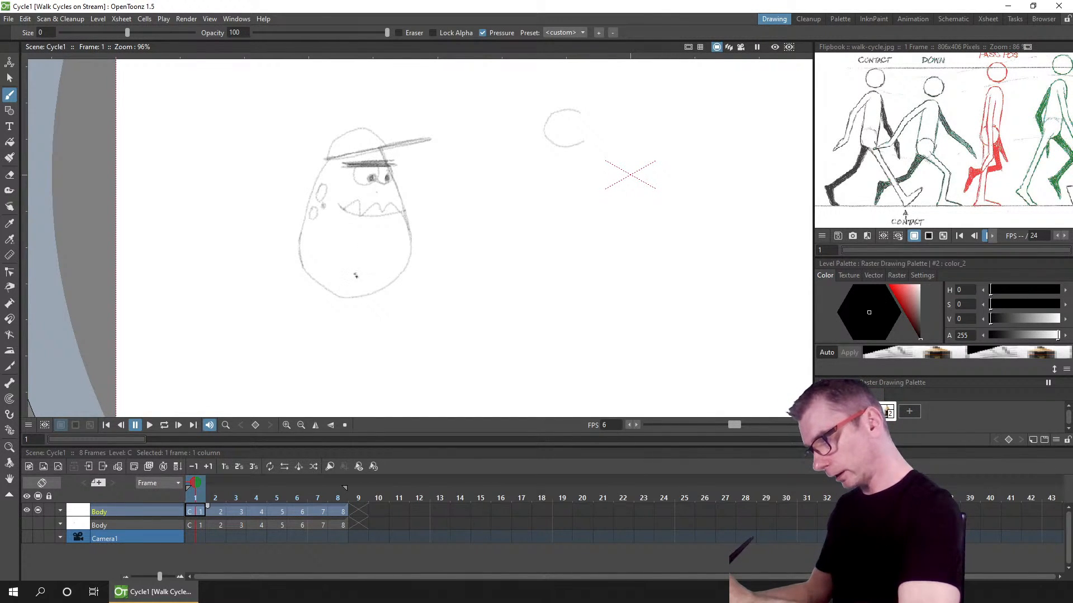
drag(415, 349, 417, 358)
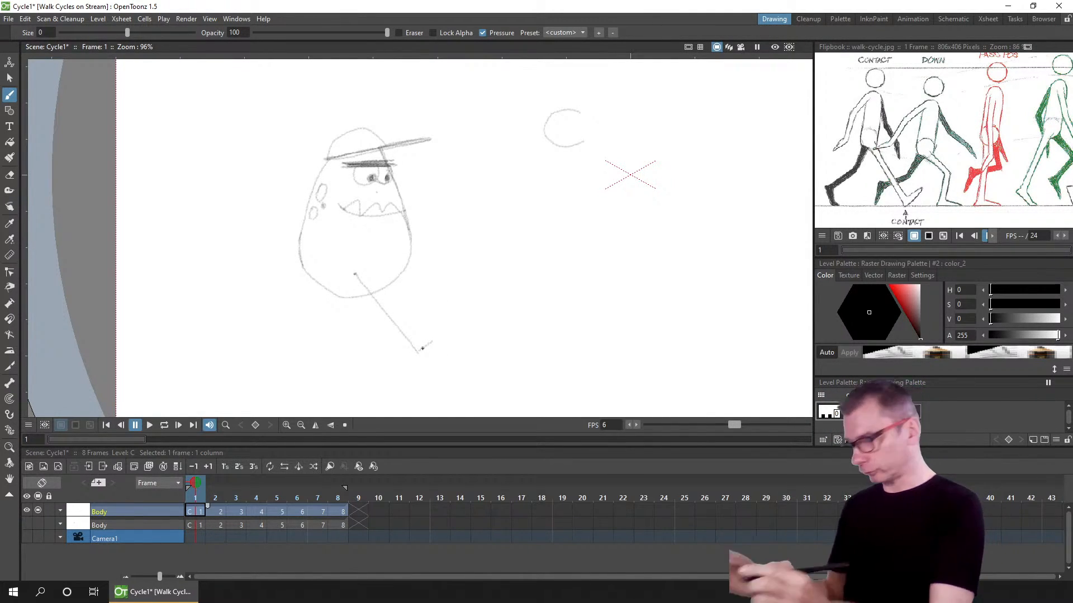
key(a)
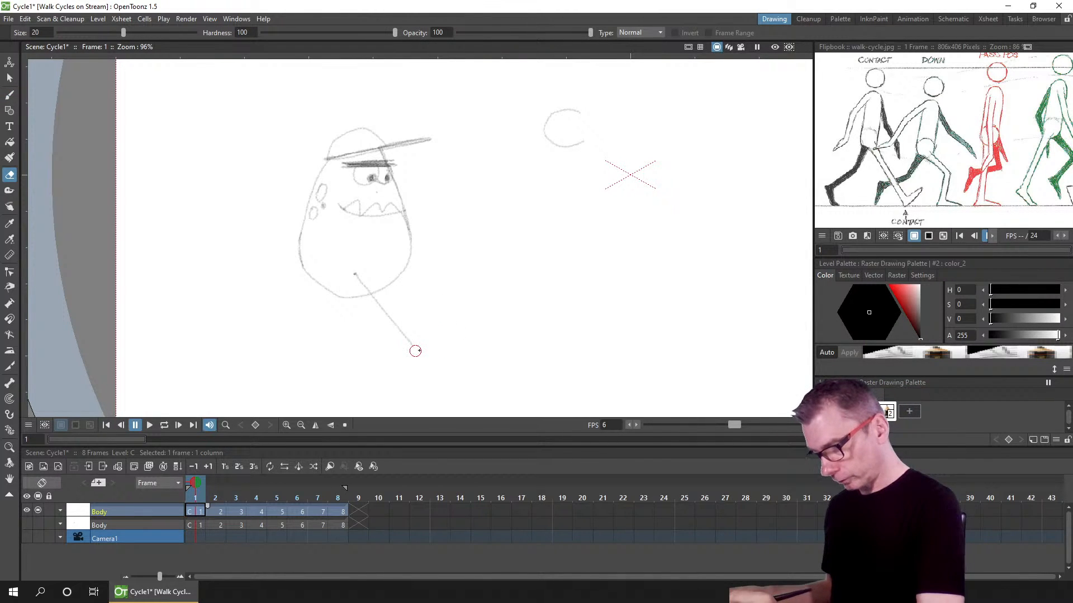
key(b)
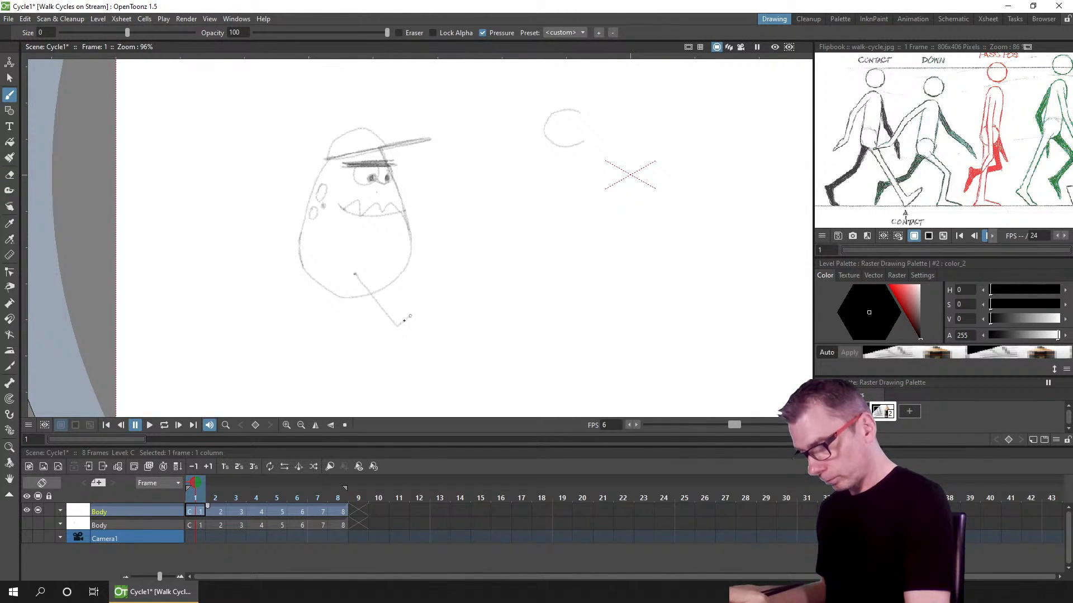
drag(410, 316, 394, 324)
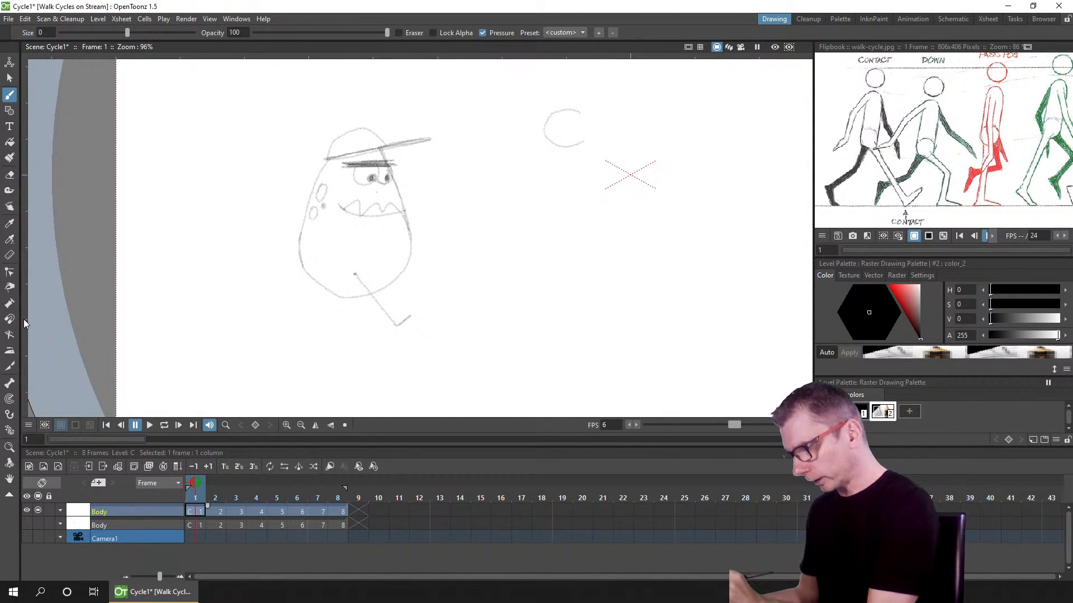
Step: Add a horizontal ground-line guide and draw the trailing leg from the hip to a foot resting on it
mouse_move(25, 320)
mouse_down()
mouse_move(22, 238)
mouse_move(27, 327)
mouse_up()
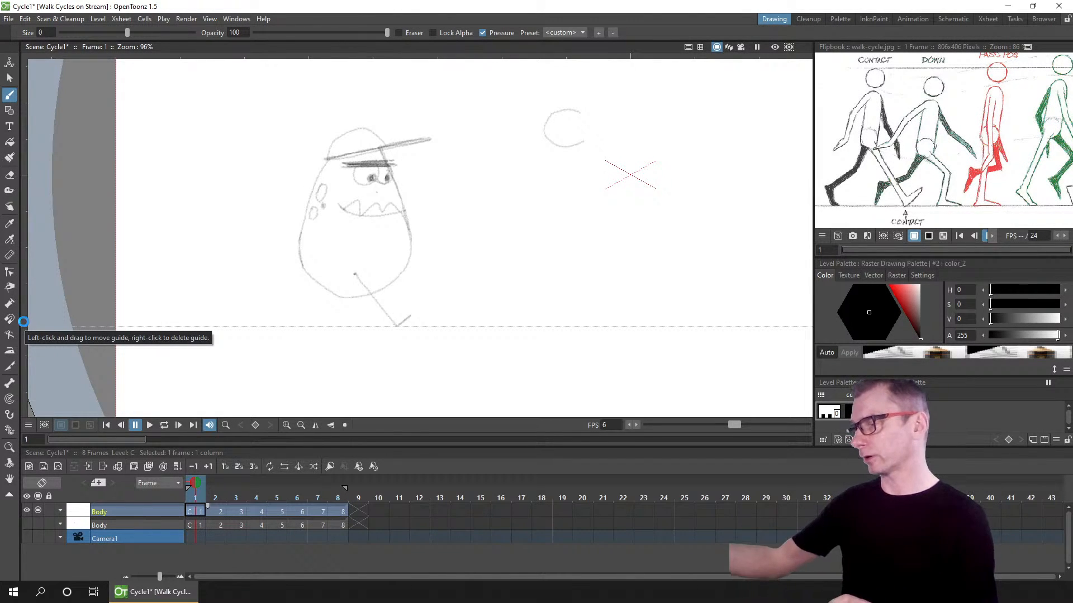
key(ctrl+s)
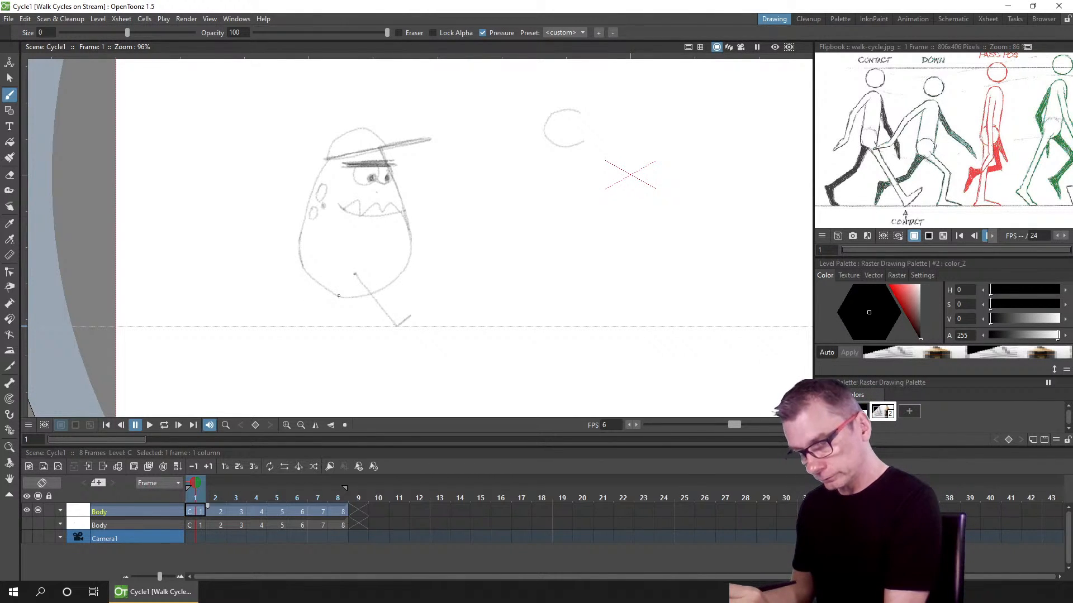
drag(333, 303, 338, 298)
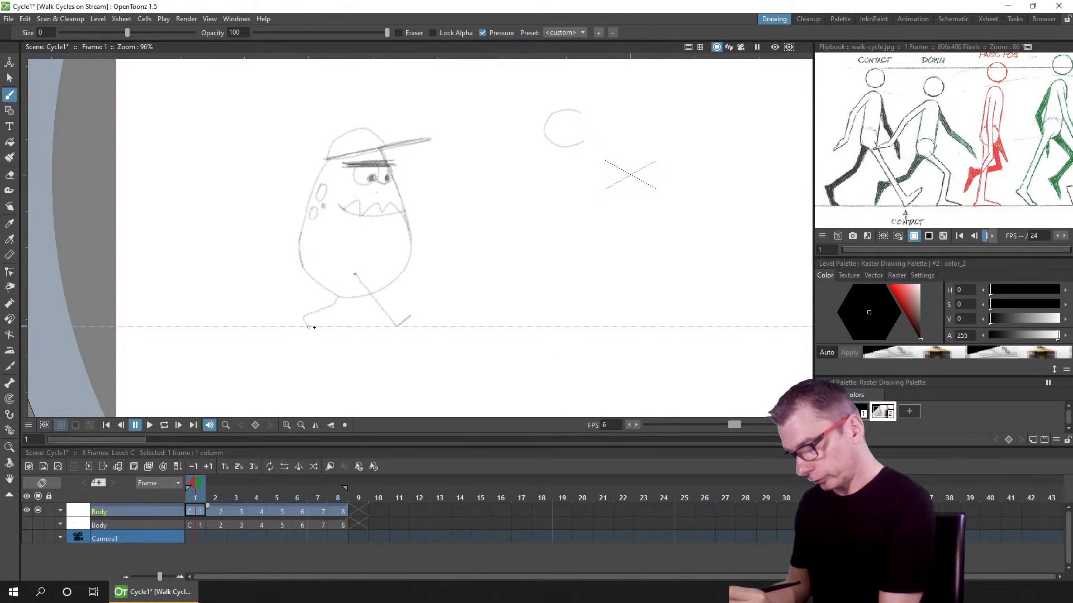
key(ctrl+s)
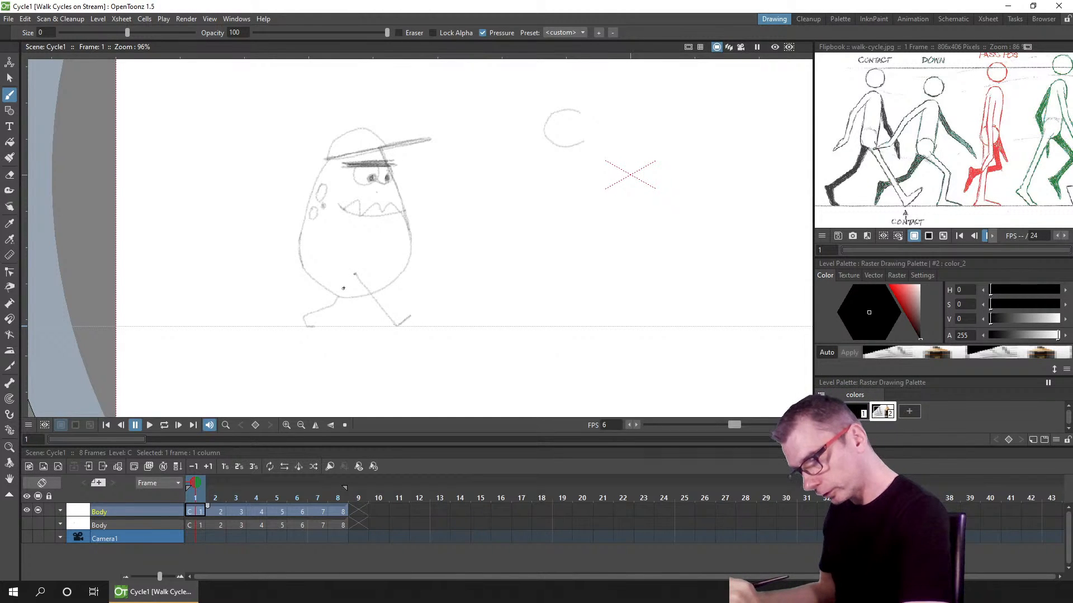
drag(341, 293, 347, 286)
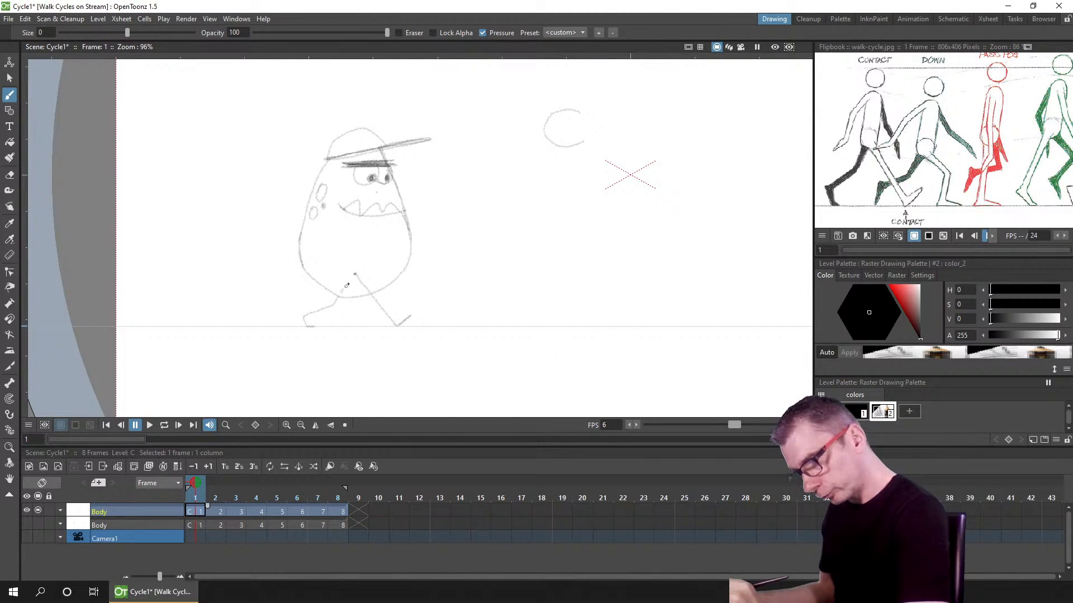
Step: Save the scene with the contact drawing
scroll(354, 277, up, 4)
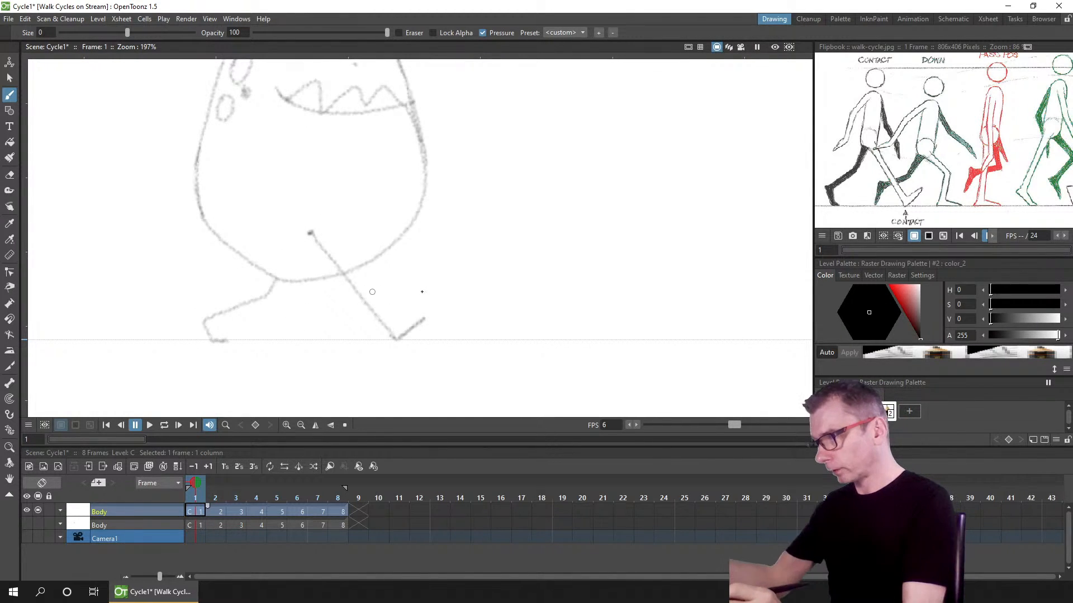
scroll(439, 307, down, 4)
scroll(443, 310, up, 2)
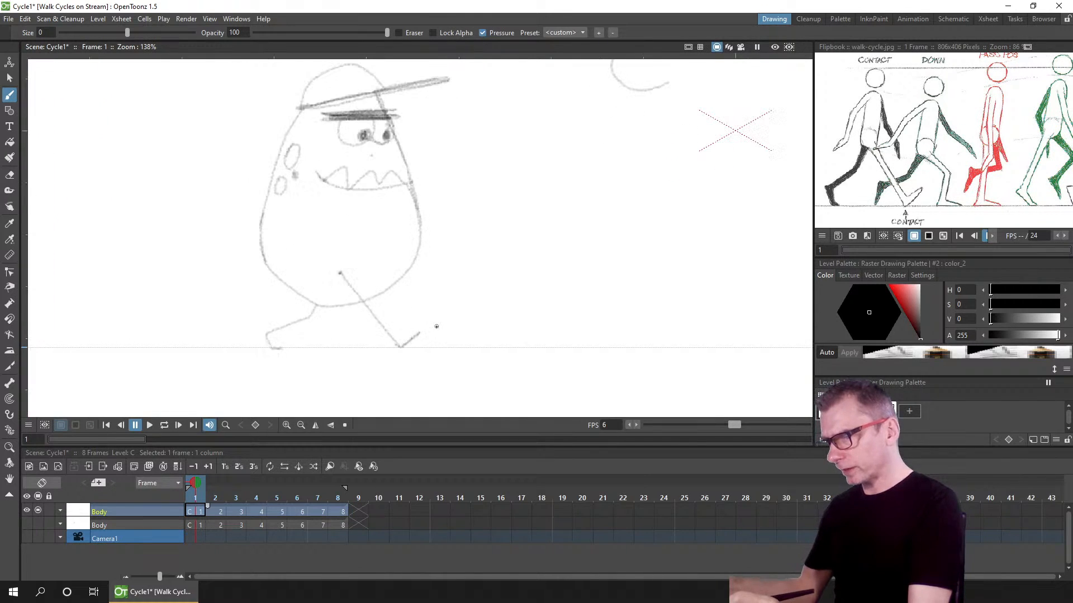
key(ctrl+s)
scroll(438, 327, down, 1)
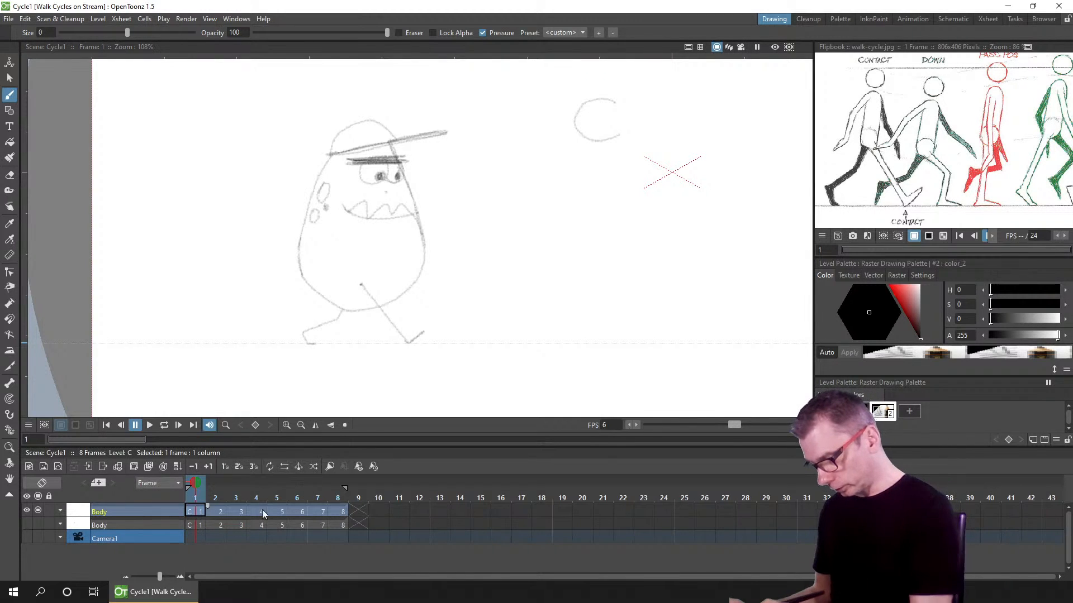
Step: Create a new Toonz Vector Level in a new column and pick its drawing colour
click(56, 466)
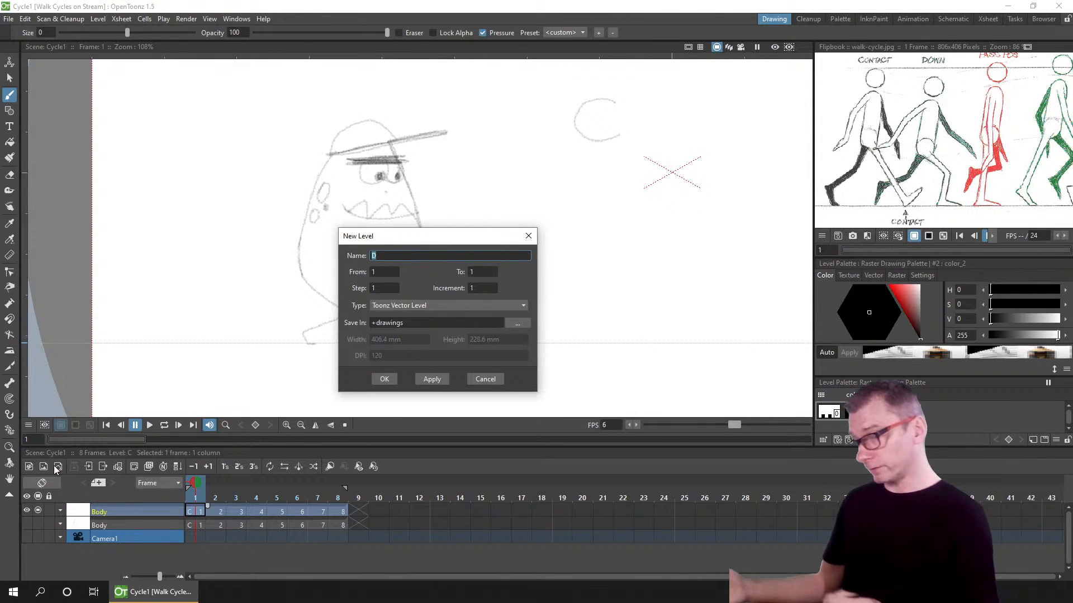
click(385, 378)
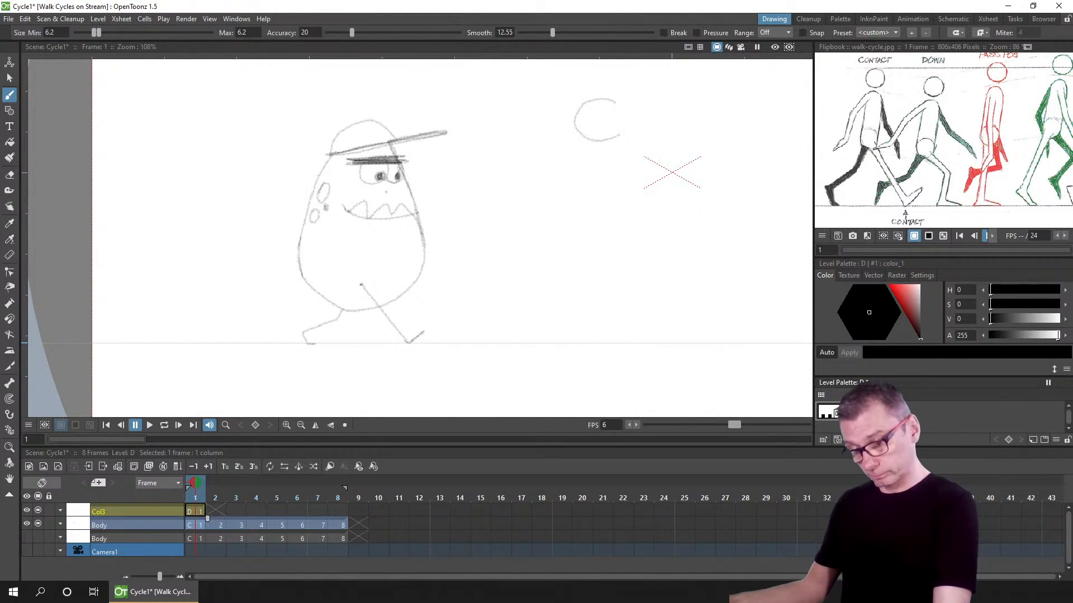
click(873, 412)
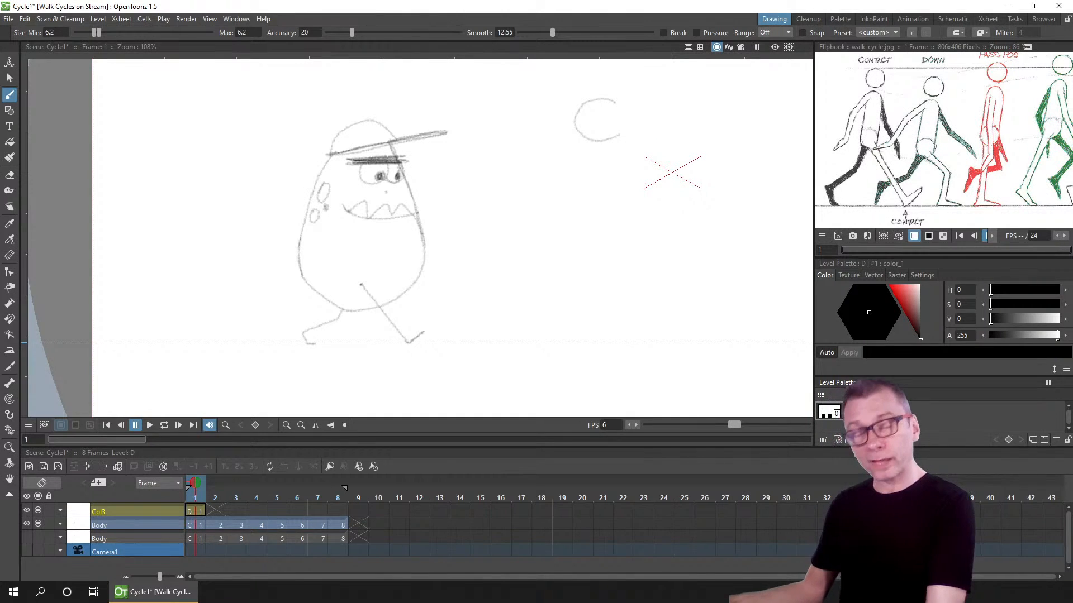
drag(948, 374, 957, 367)
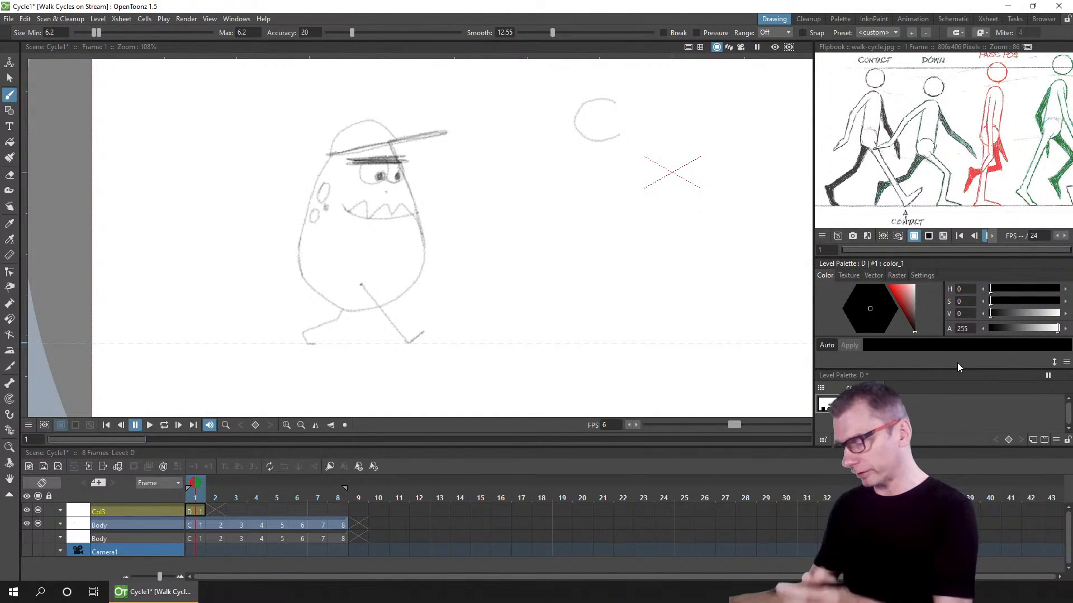
Step: Draw a circle around the character's hip with the Geometric tool's Circle shape and select it
click(9, 110)
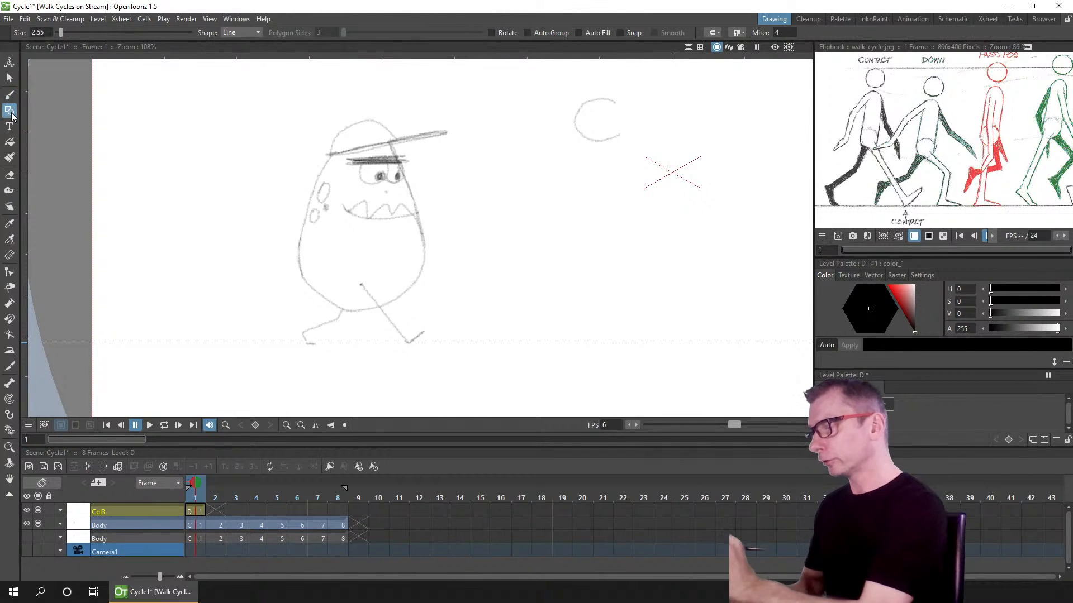
click(250, 31)
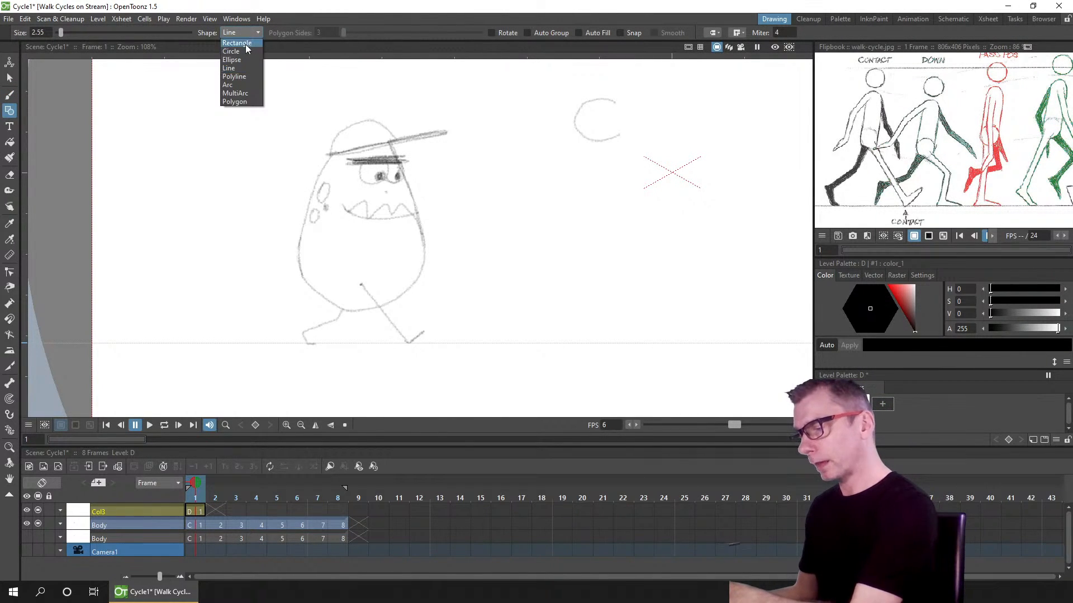
click(246, 50)
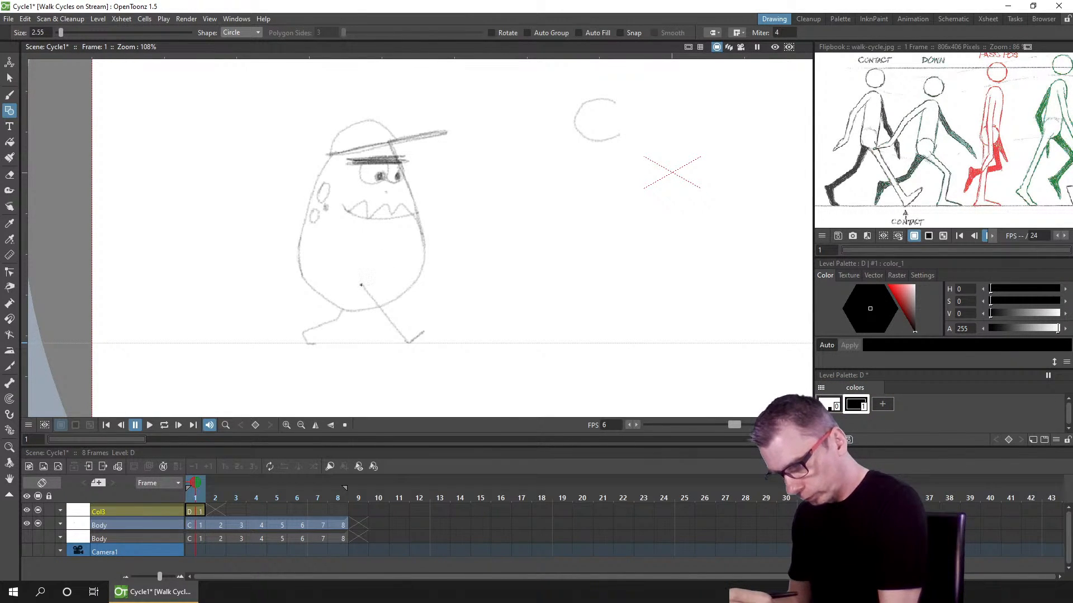
drag(362, 292, 364, 326)
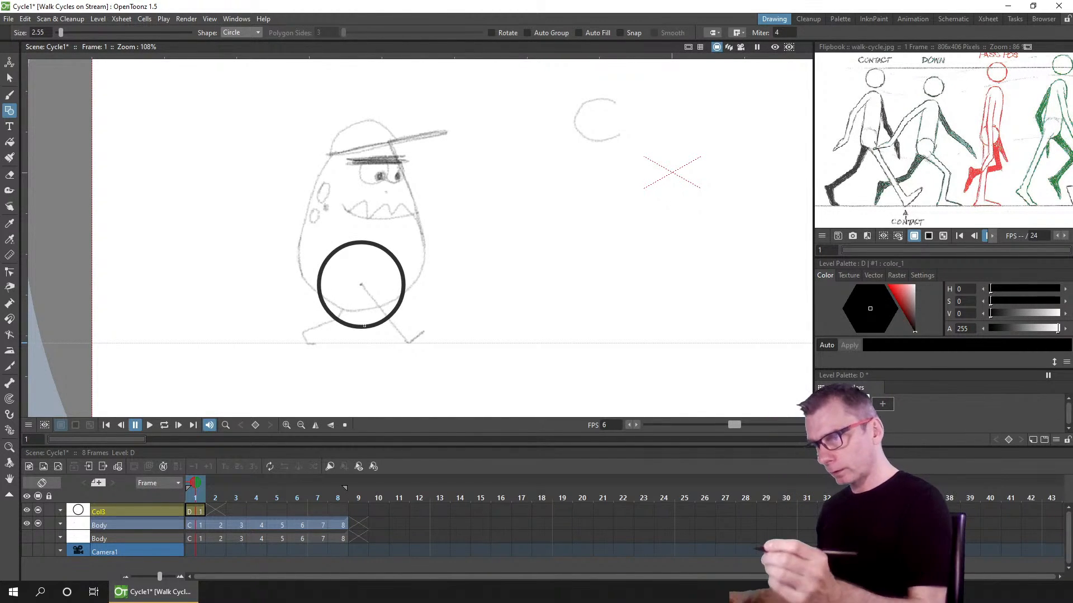
click(10, 78)
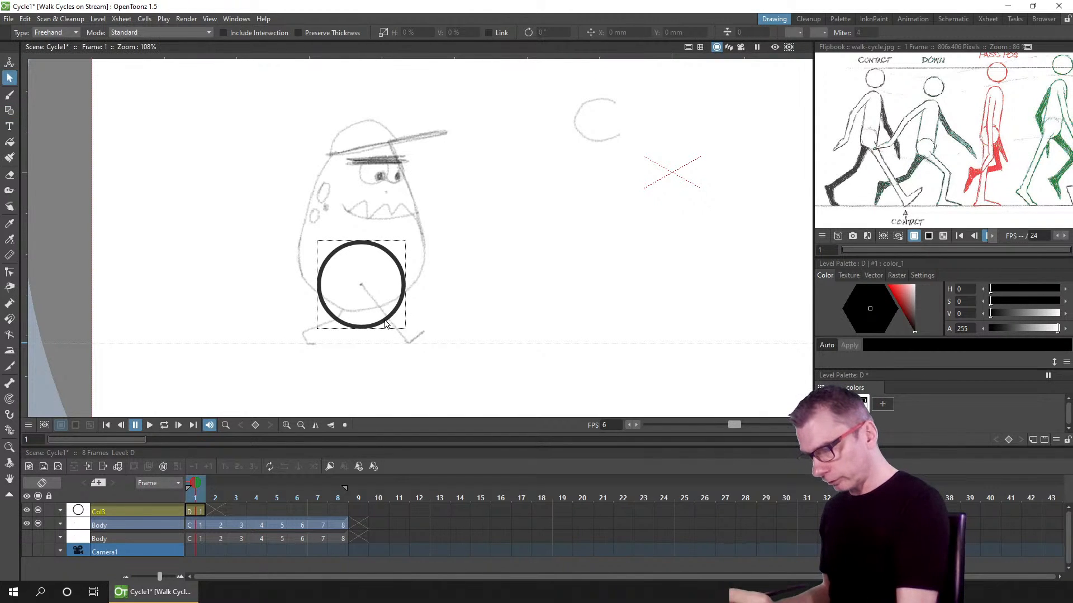
click(395, 335)
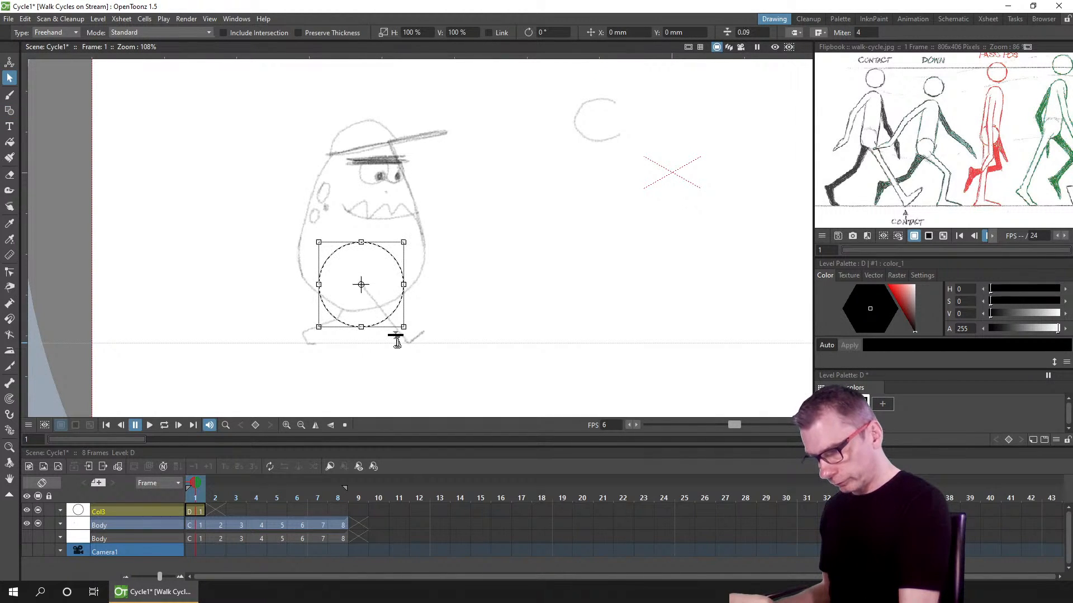
Step: Recolour the hip circle dark olive yellow (H 48, S 83, V 48)
click(428, 330)
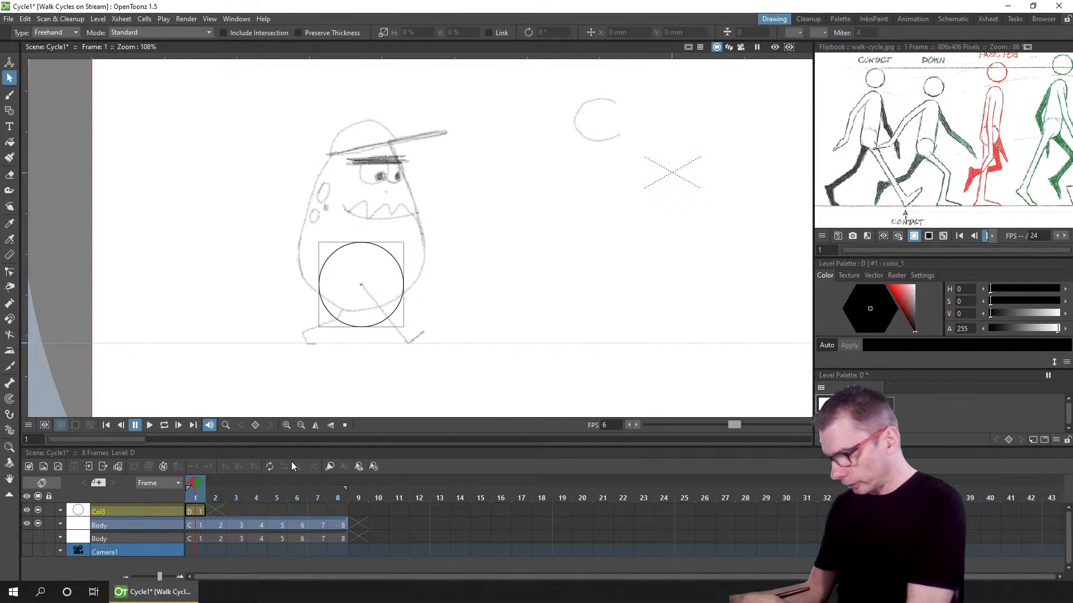
click(197, 510)
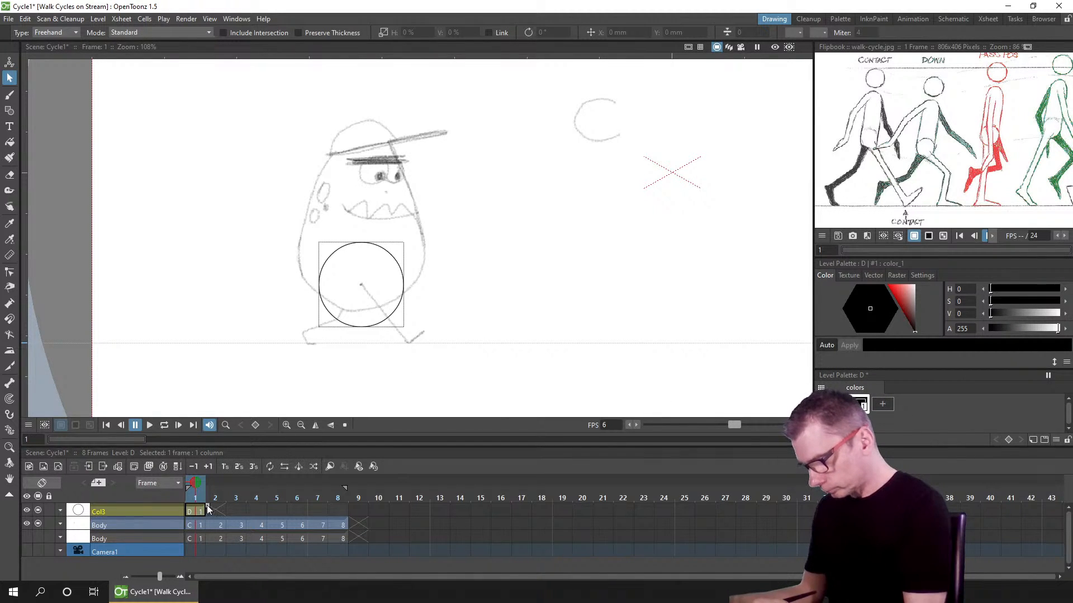
click(856, 404)
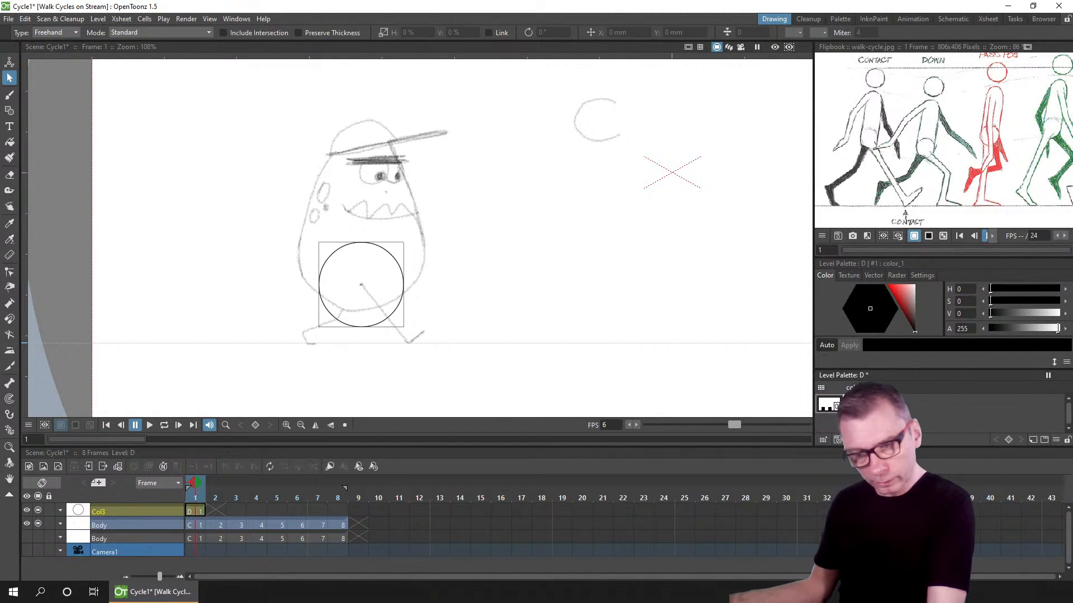
click(1023, 314)
drag(873, 307, 883, 293)
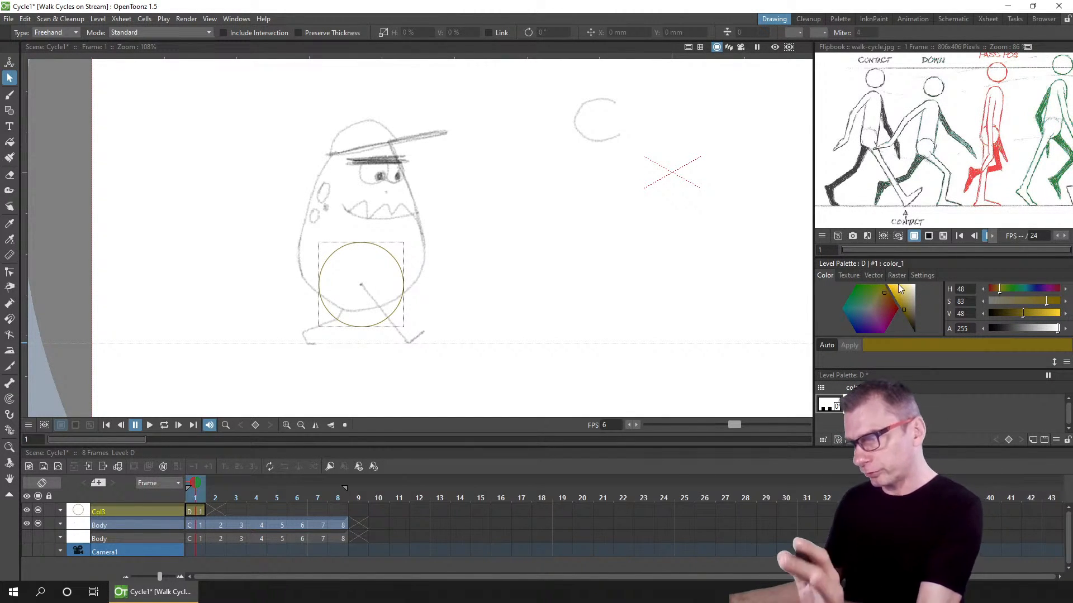
Step: Extend the hip circle drawing so it holds across frames 1 to 8
click(207, 511)
drag(207, 510, 356, 511)
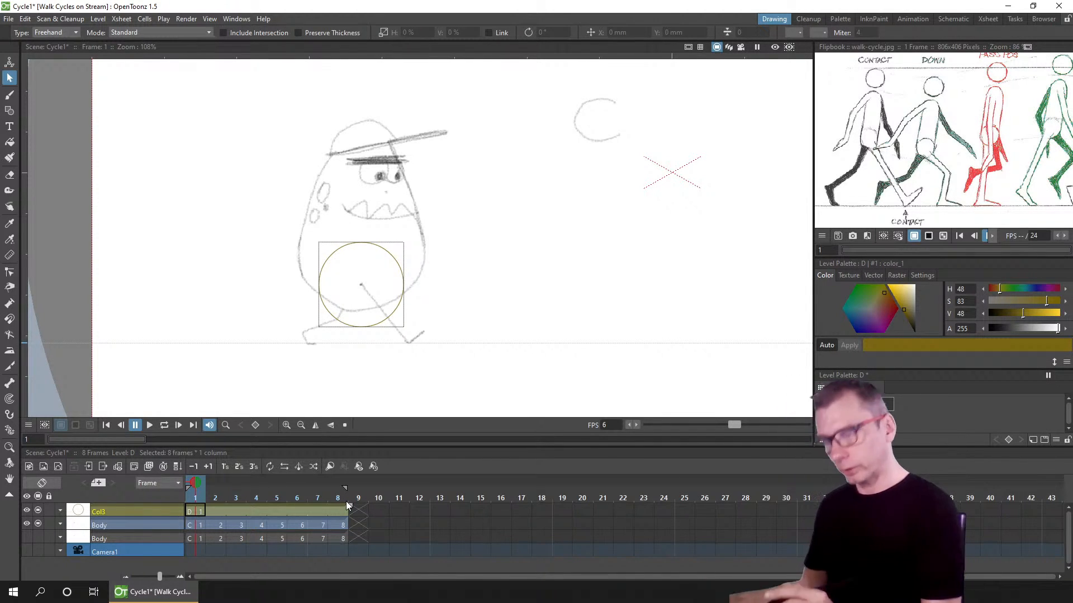
click(197, 511)
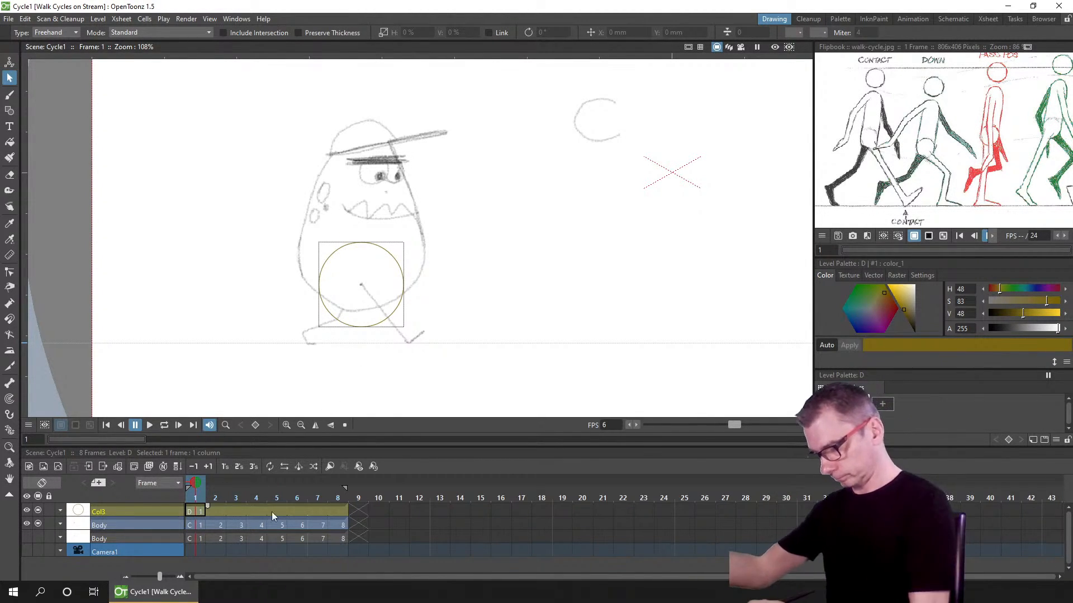
Step: Set the brush size to about 1.63–1.8 and mark a small dot at the hip circle's centre on frame 1
click(196, 524)
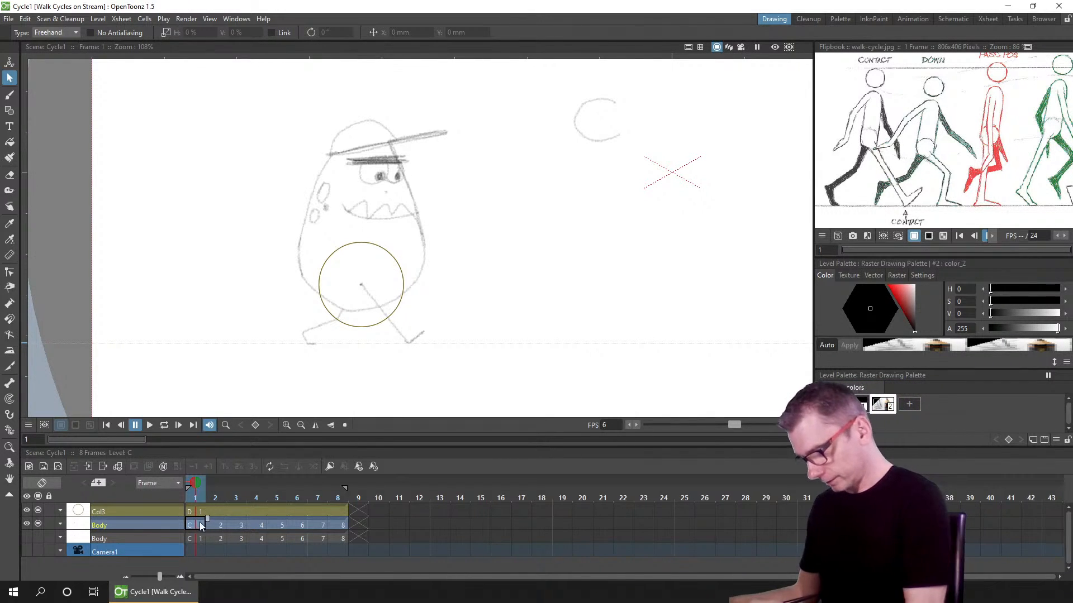
click(198, 523)
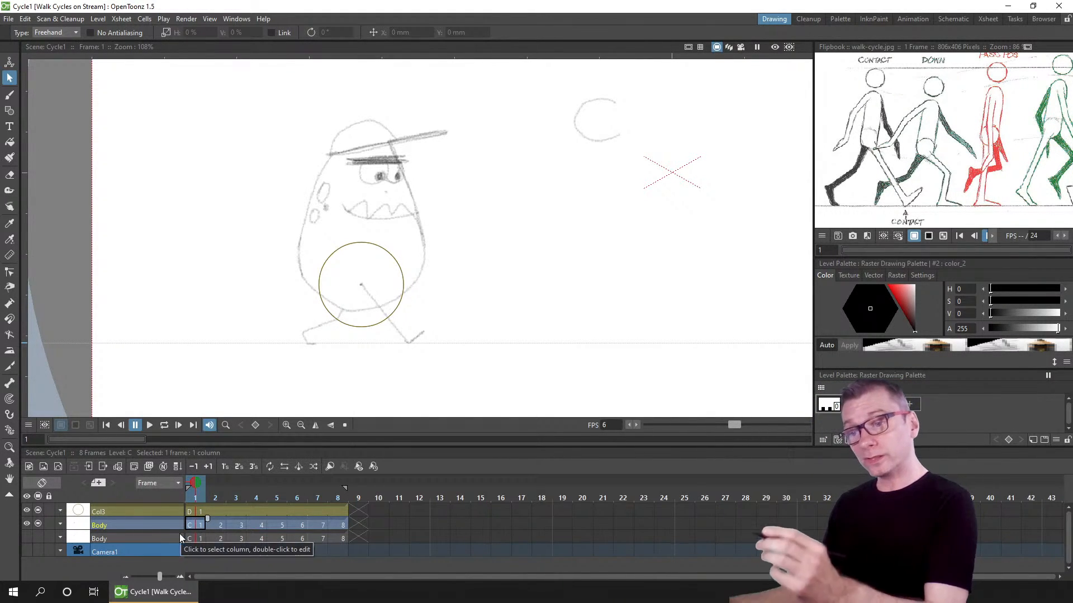
click(216, 525)
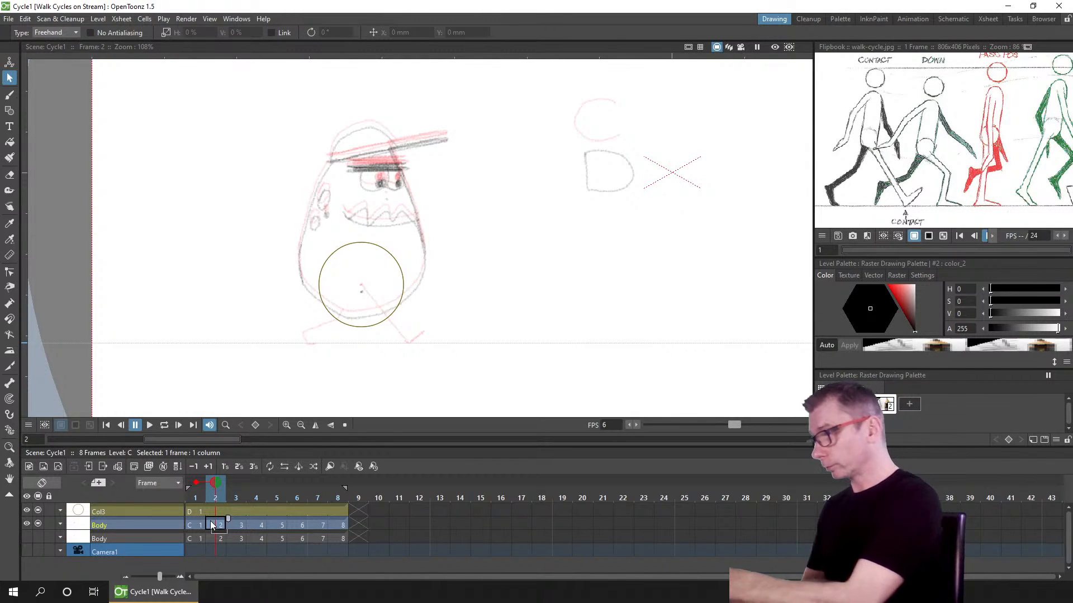
click(9, 95)
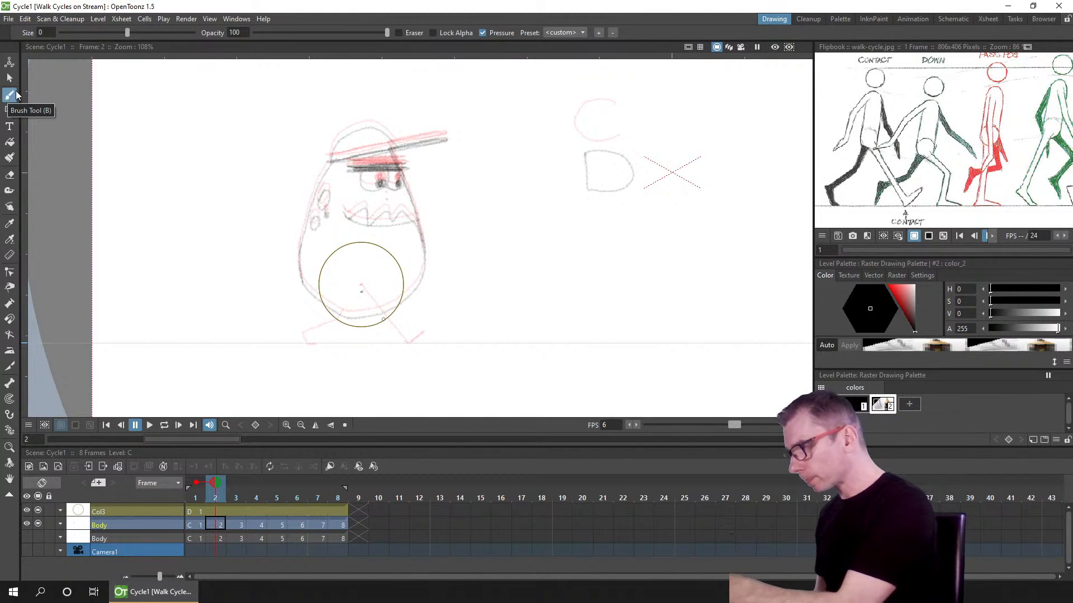
click(192, 511)
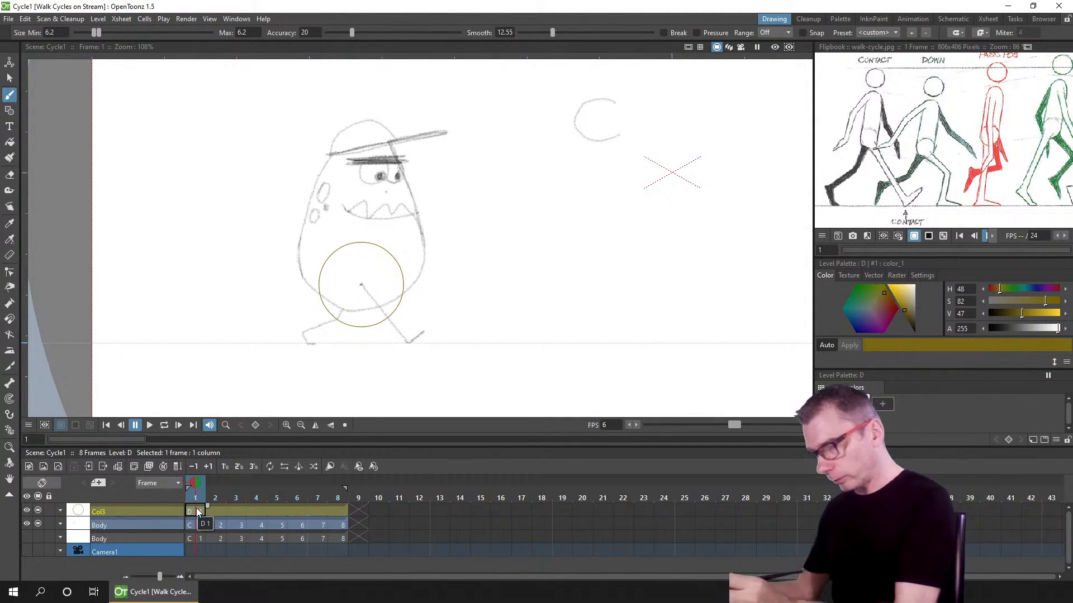
drag(96, 32, 81, 33)
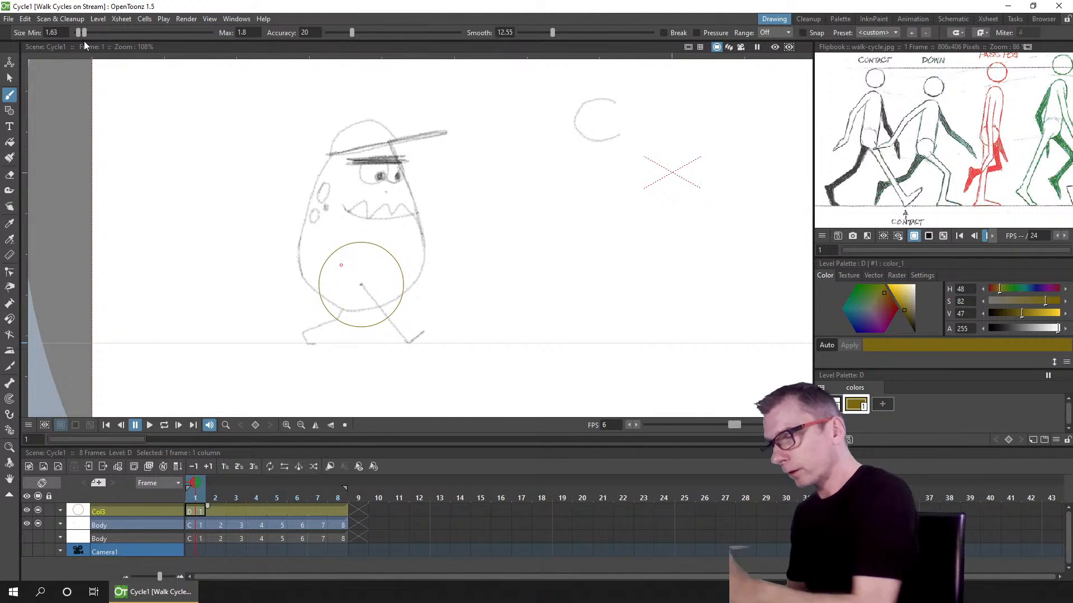
click(361, 285)
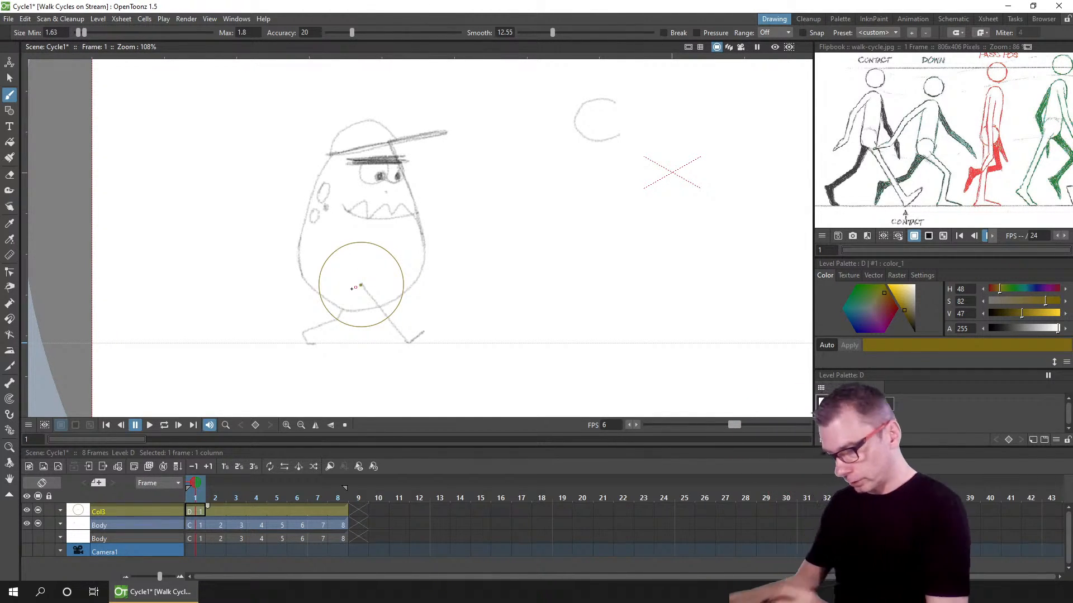
Step: Duplicate the circle drawing into separate drawings for frames 2 to 8
click(215, 511)
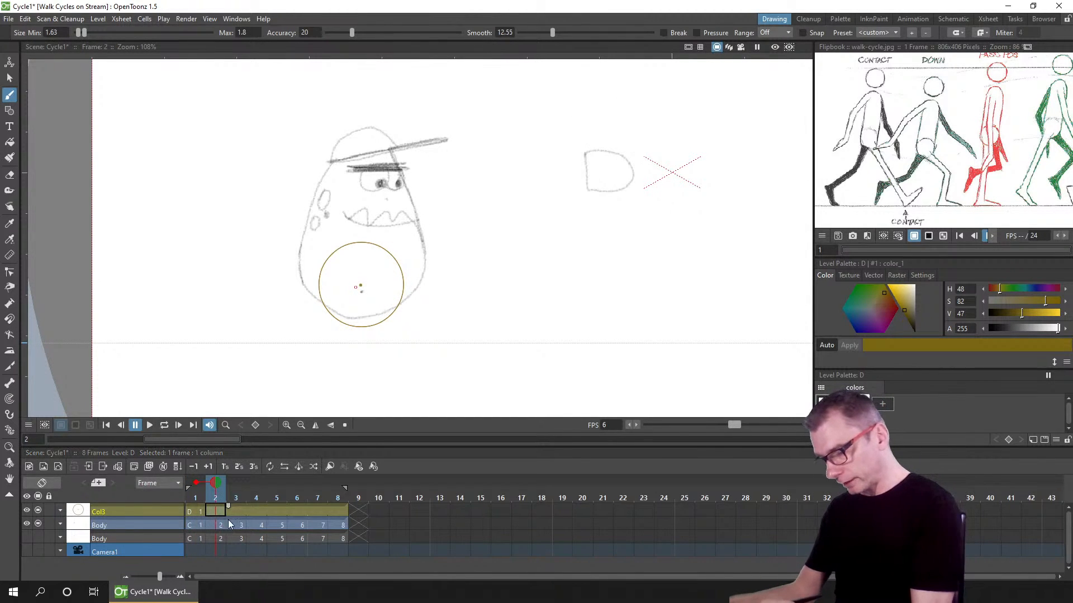
drag(219, 515, 340, 510)
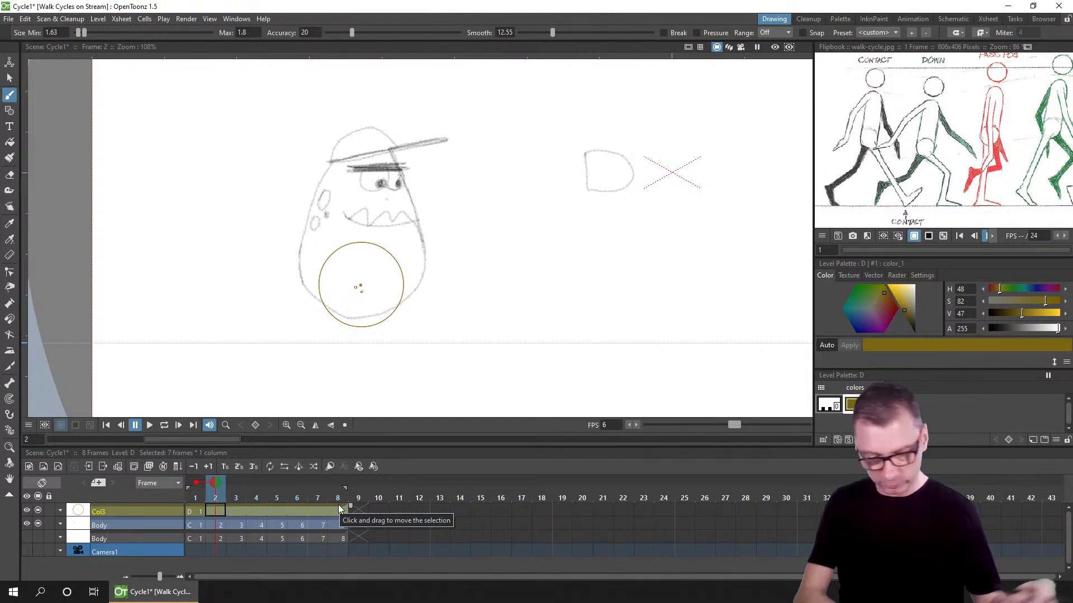
key(d)
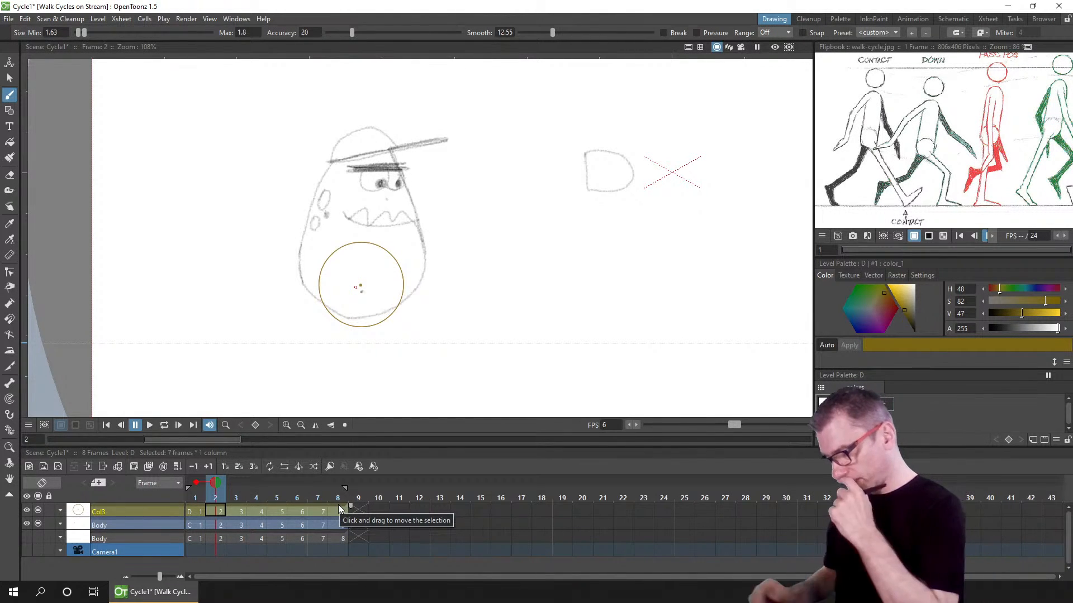
click(216, 515)
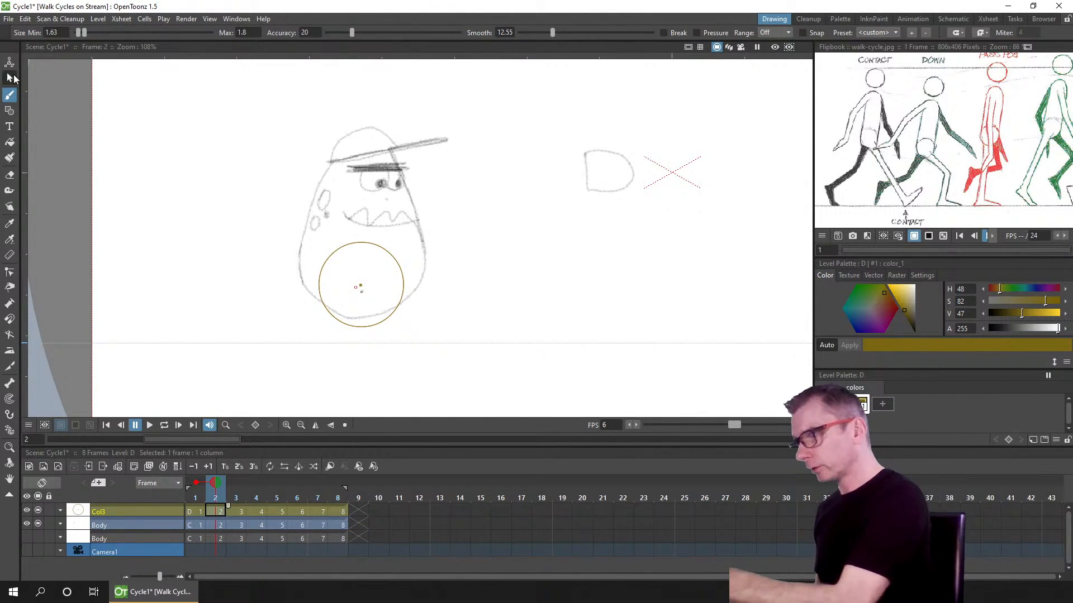
Step: Lower the hip circle on frame 2 by about 2.74 mm
click(9, 78)
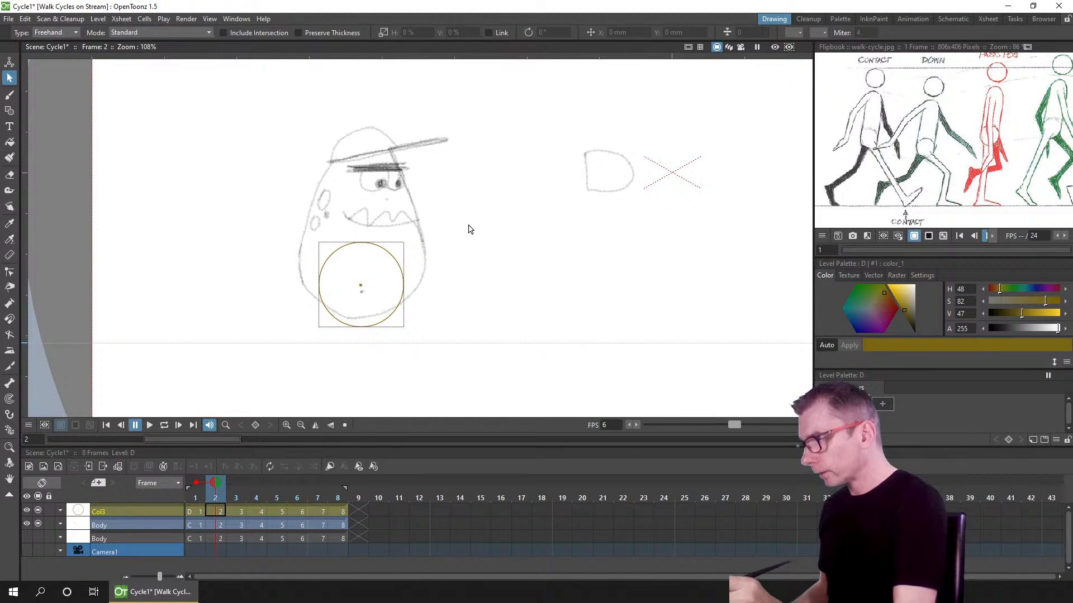
mouse_move(469, 230)
mouse_down()
mouse_move(486, 347)
mouse_move(472, 330)
mouse_up()
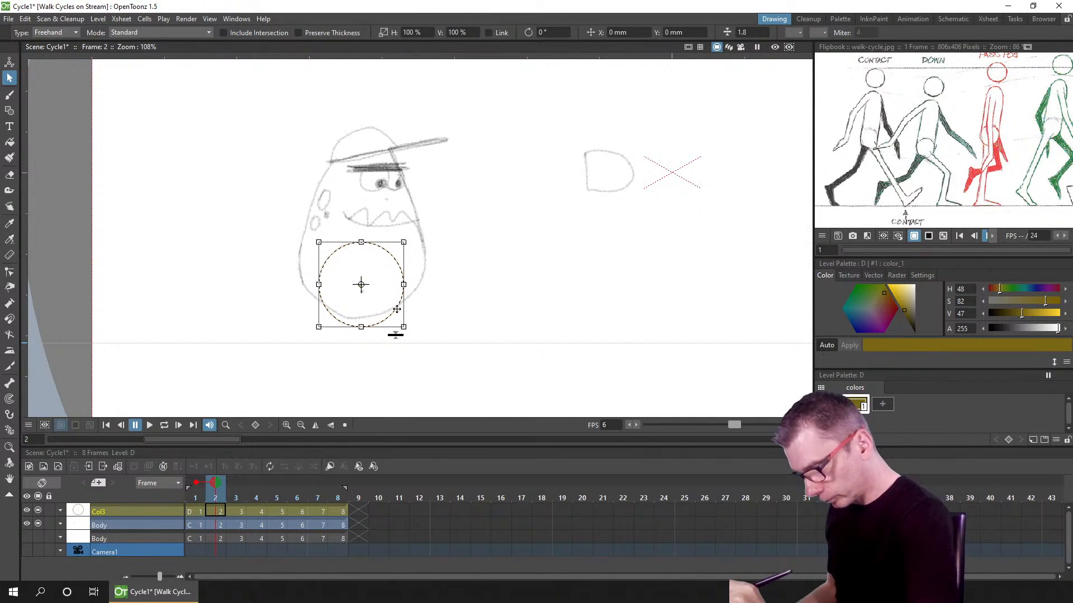
drag(397, 314, 396, 319)
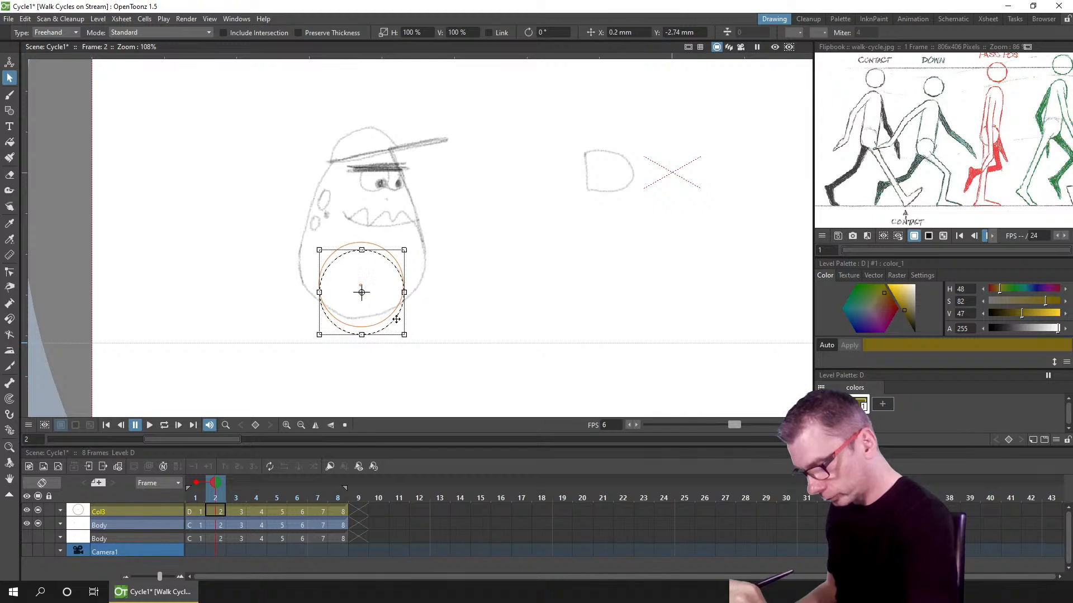
Step: Raise the hip circle on frame 4 by about 2.74 mm
click(235, 516)
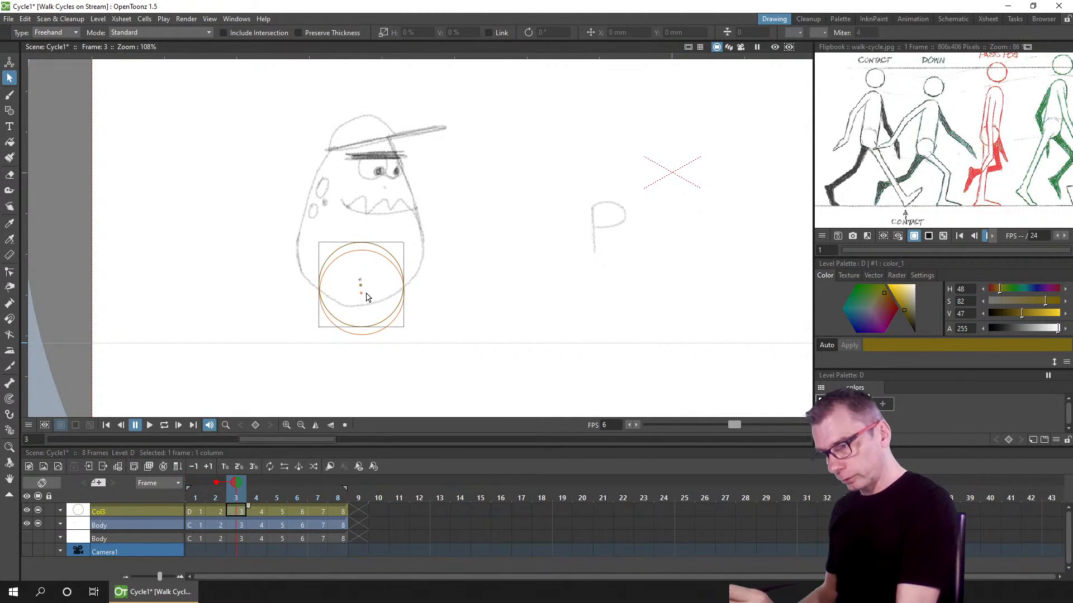
click(216, 482)
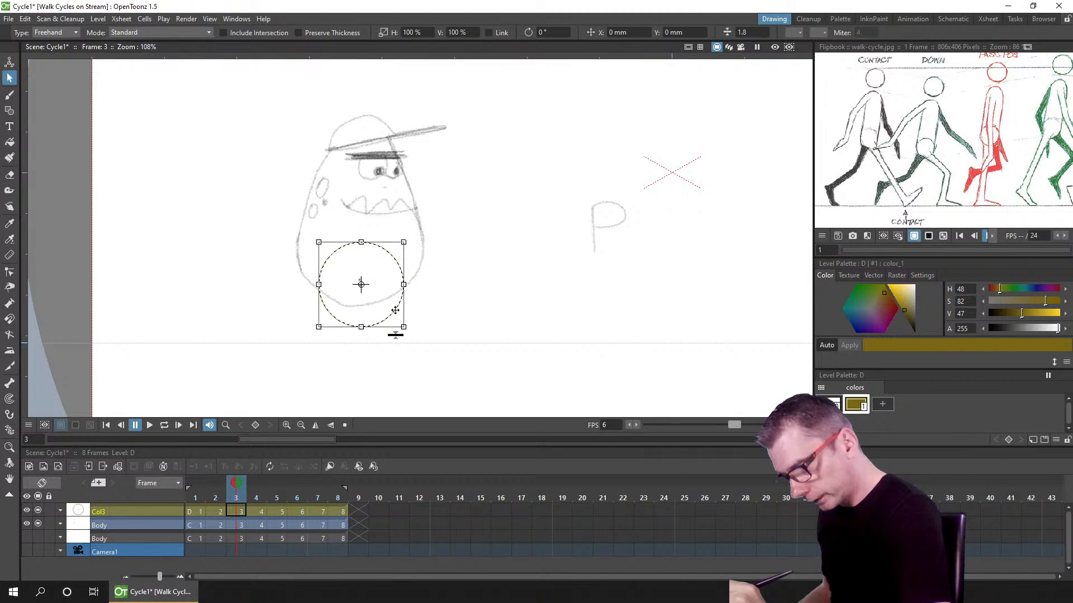
key(Down)
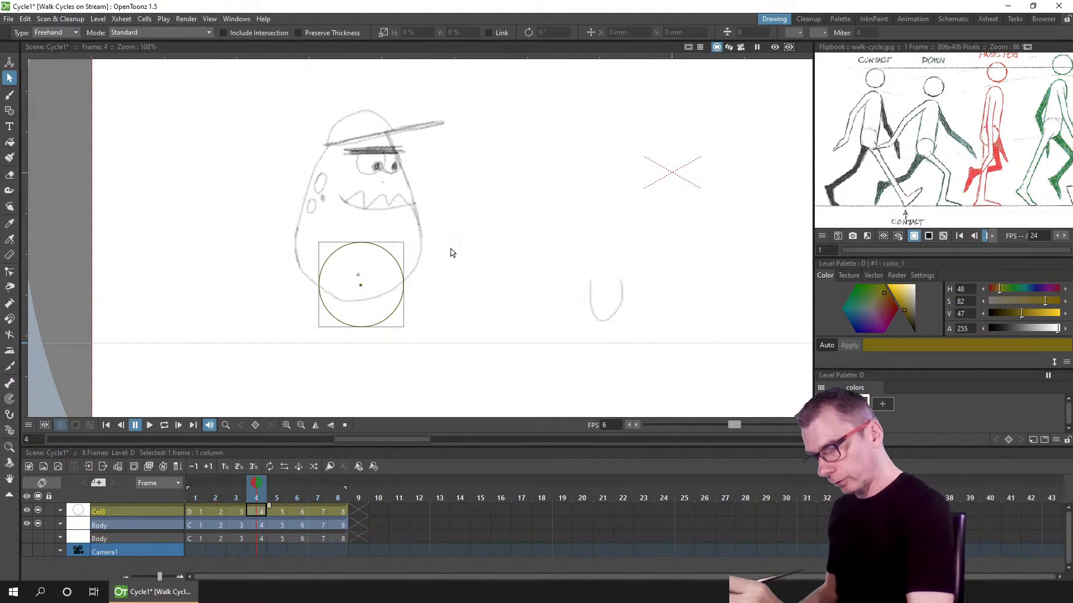
mouse_move(457, 227)
mouse_down()
mouse_move(309, 409)
mouse_move(447, 329)
mouse_up()
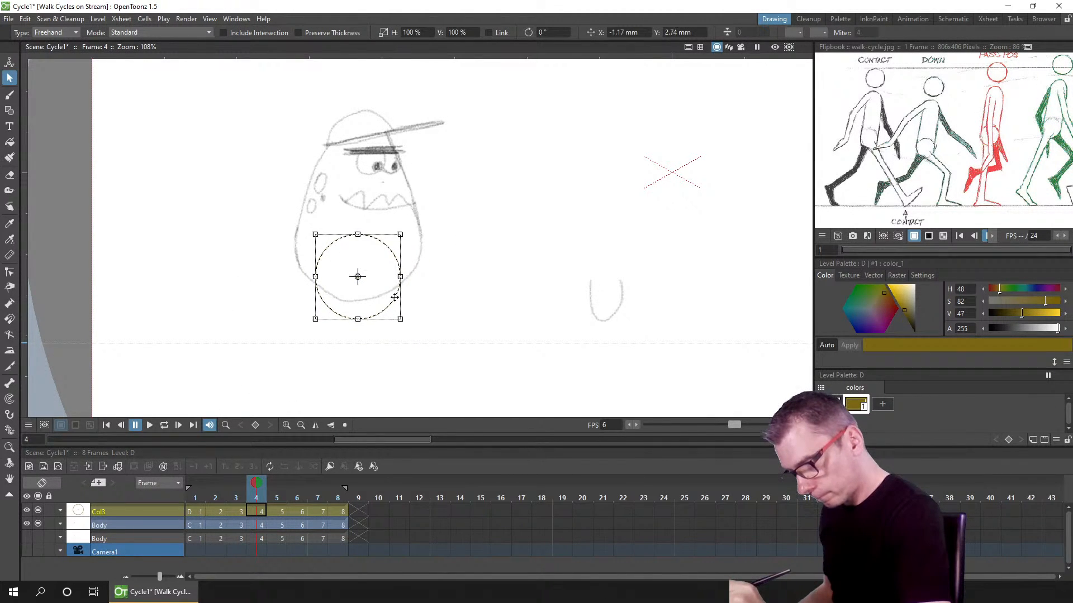
Step: Lower the hip circle on frame 6 slightly for the down pose
key(Down)
mouse_move(461, 221)
mouse_down()
mouse_move(470, 313)
mouse_move(469, 296)
mouse_up()
click(300, 513)
mouse_move(471, 250)
mouse_down()
mouse_move(261, 324)
mouse_move(414, 349)
mouse_up()
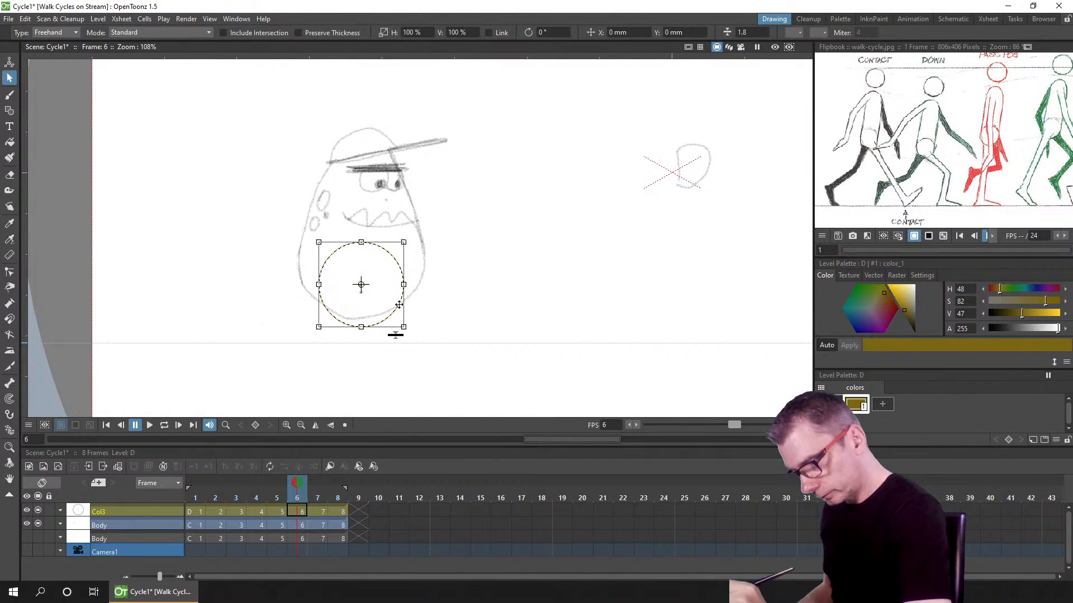
drag(394, 306, 394, 314)
Step: Raise the hip circle on frame 8 by about 2.74 mm
key(Down)
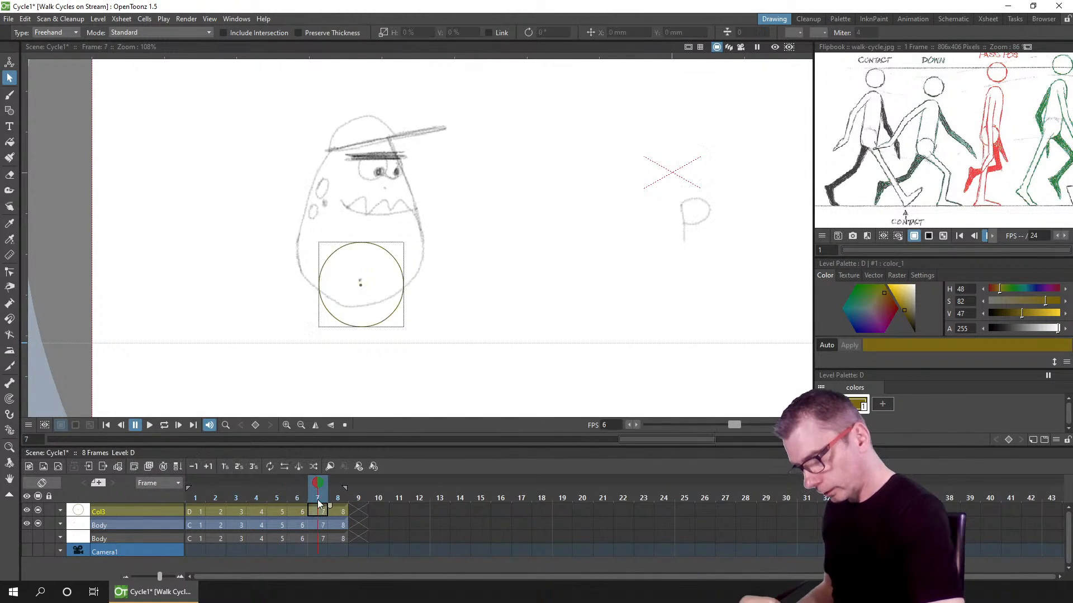
mouse_move(421, 221)
mouse_down()
mouse_move(397, 388)
mouse_move(430, 223)
mouse_up()
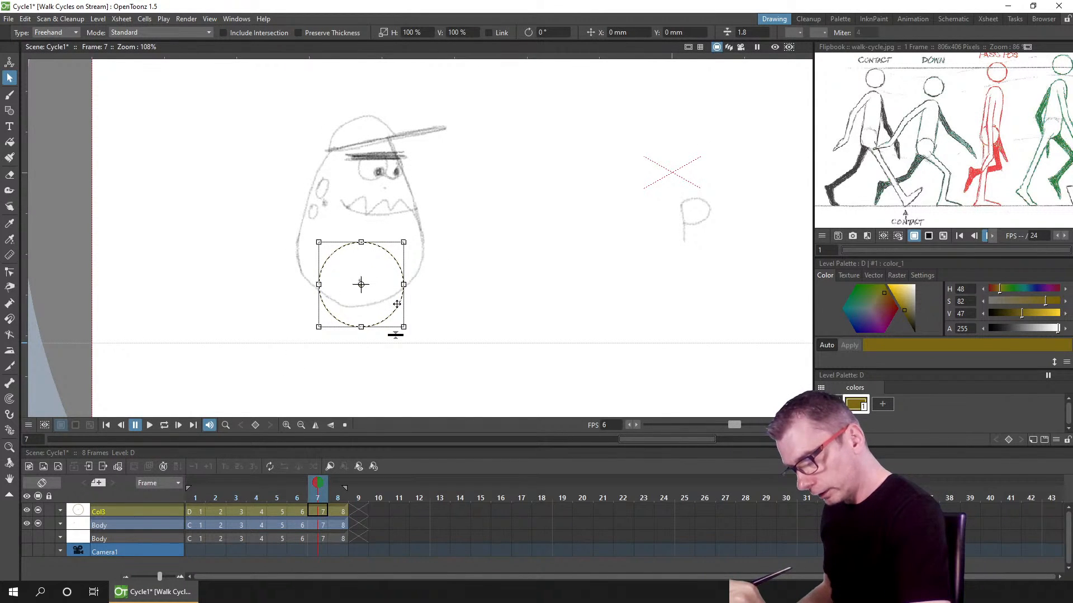
key(Down)
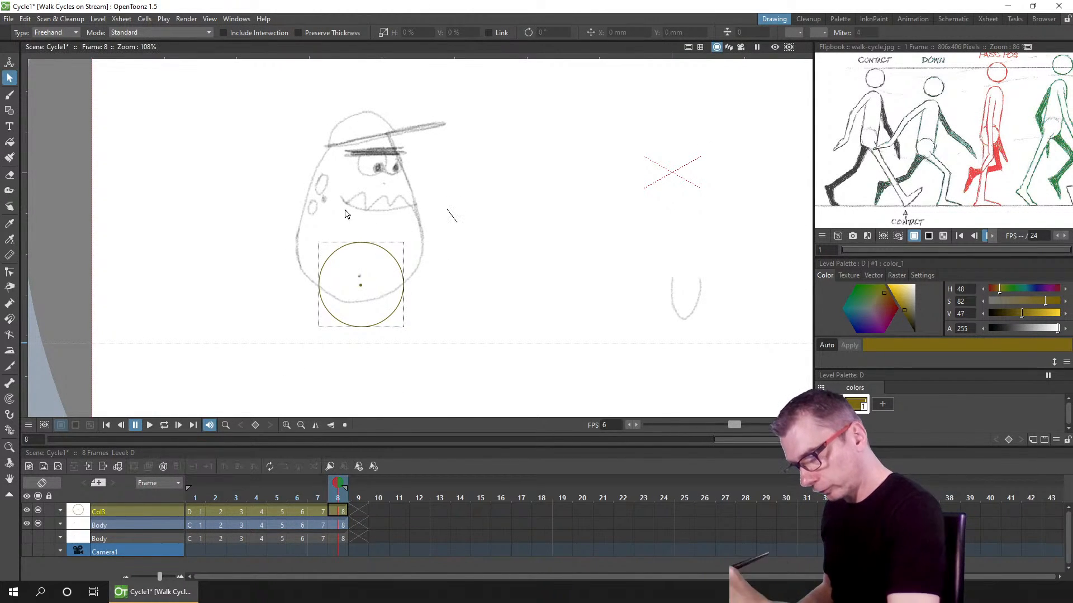
drag(345, 214, 405, 296)
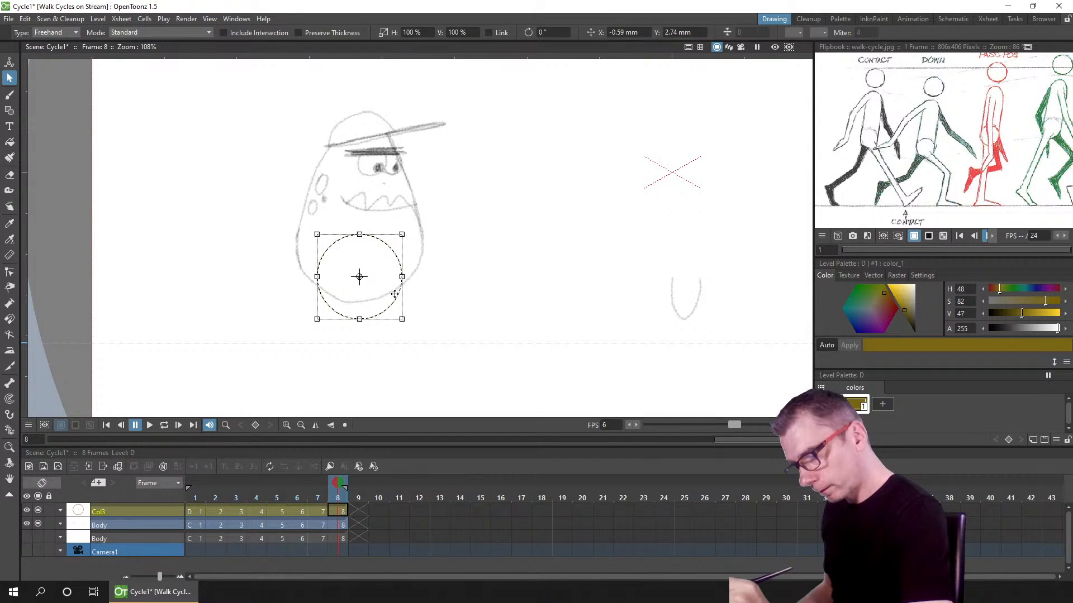
Step: Scrub through frames 1 to 8 to review the hip bobbing, then save the scene
click(195, 497)
drag(195, 497, 357, 496)
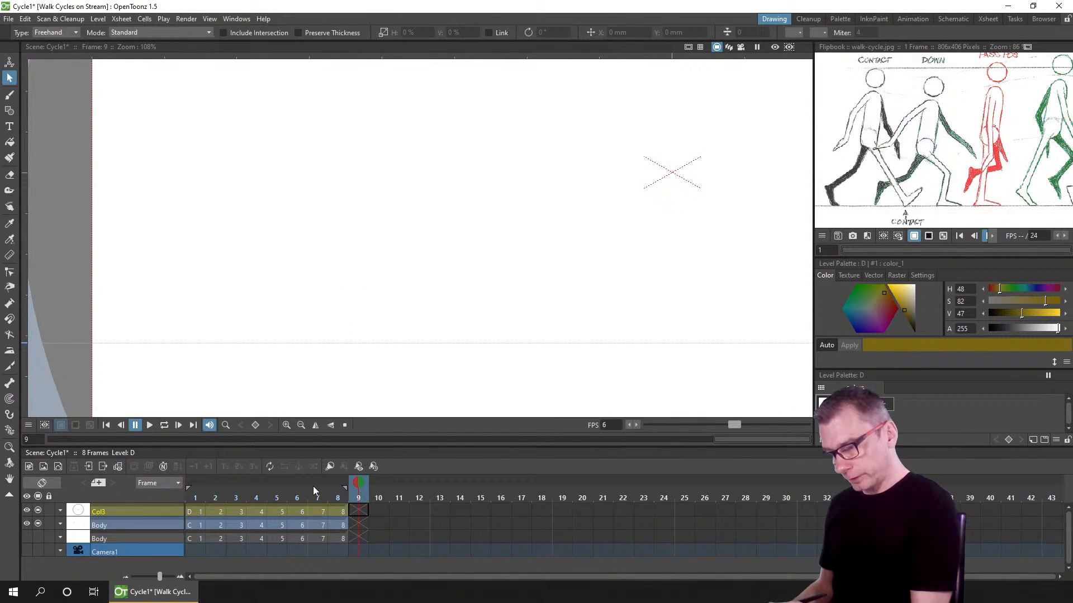
drag(195, 498, 293, 497)
click(200, 511)
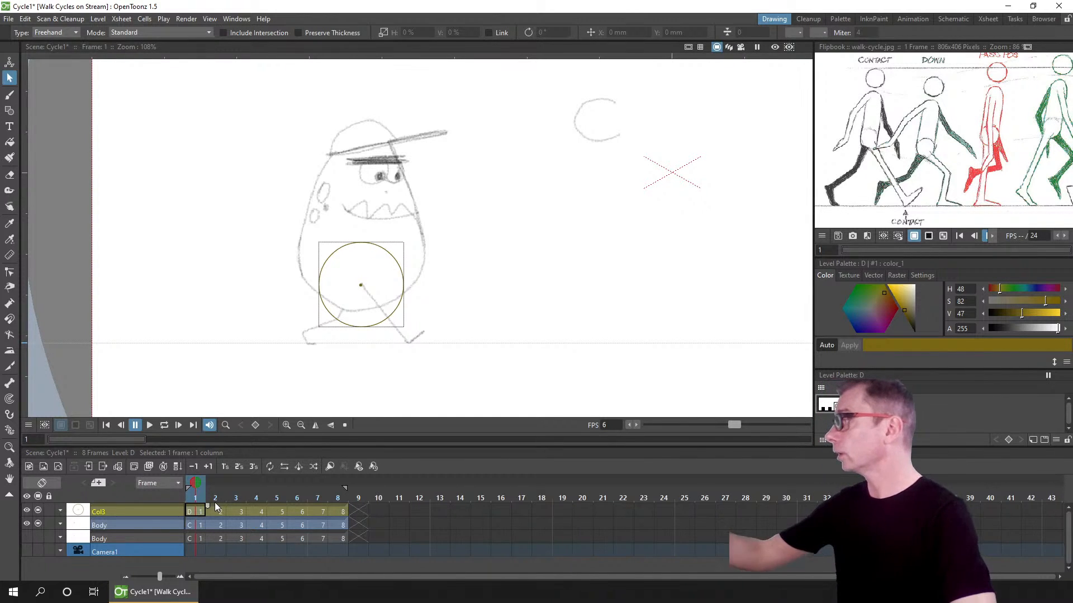
key(ctrl+s)
Step: Turn on onion skin, open frame 2 of the Body drawing with the brush, and zoom in on the legs
click(212, 509)
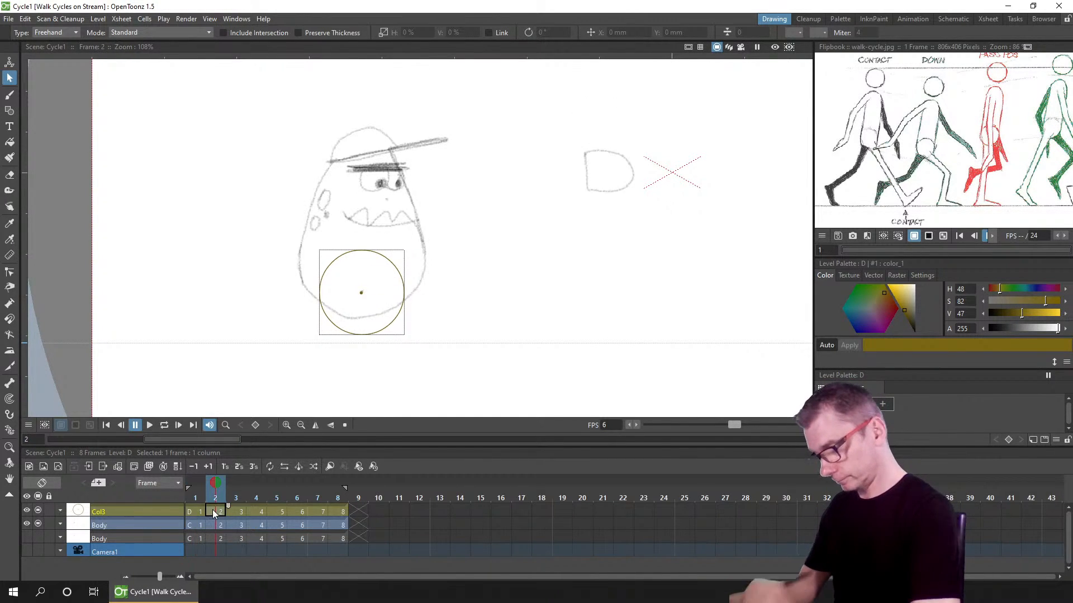
click(11, 96)
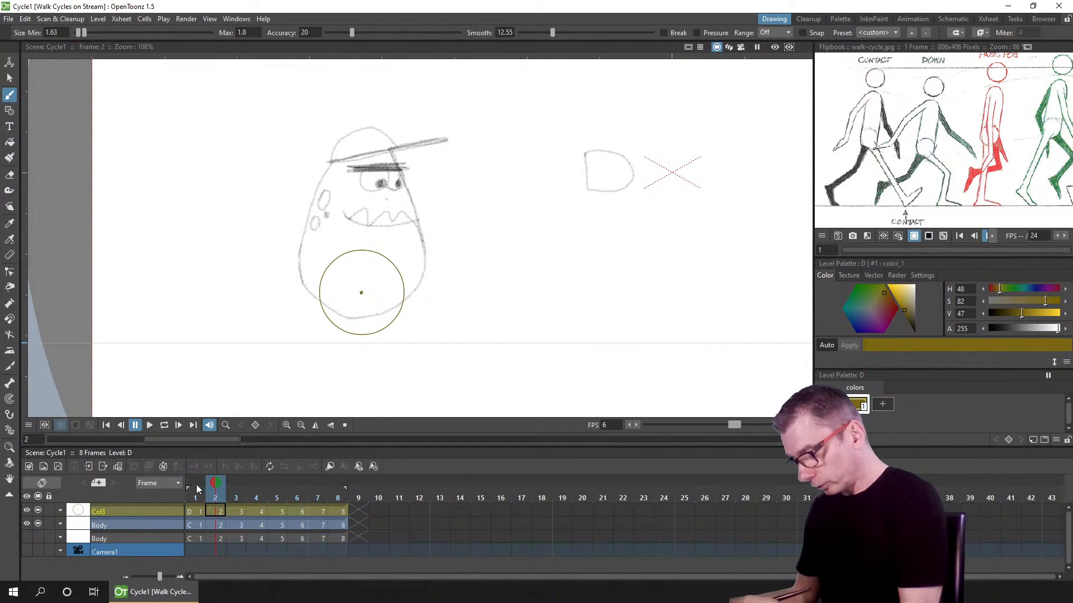
click(197, 483)
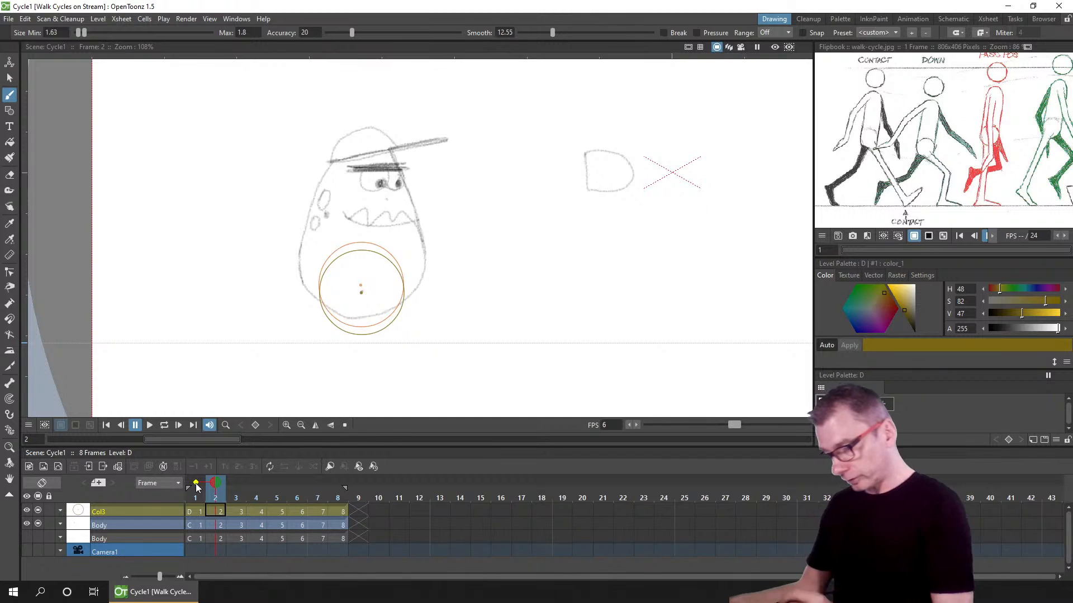
click(215, 525)
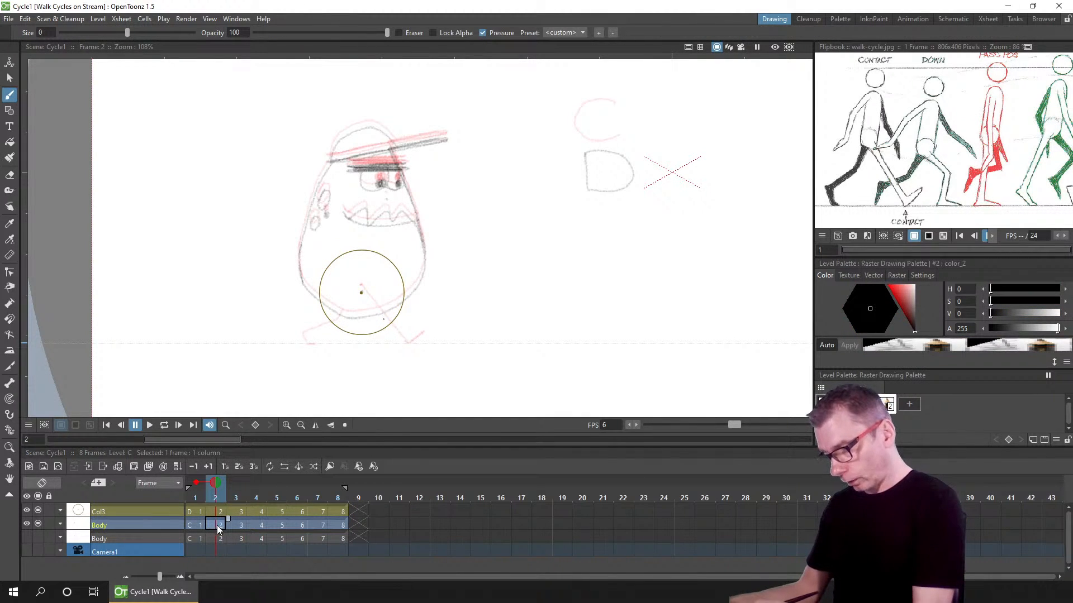
scroll(438, 320, up, 2)
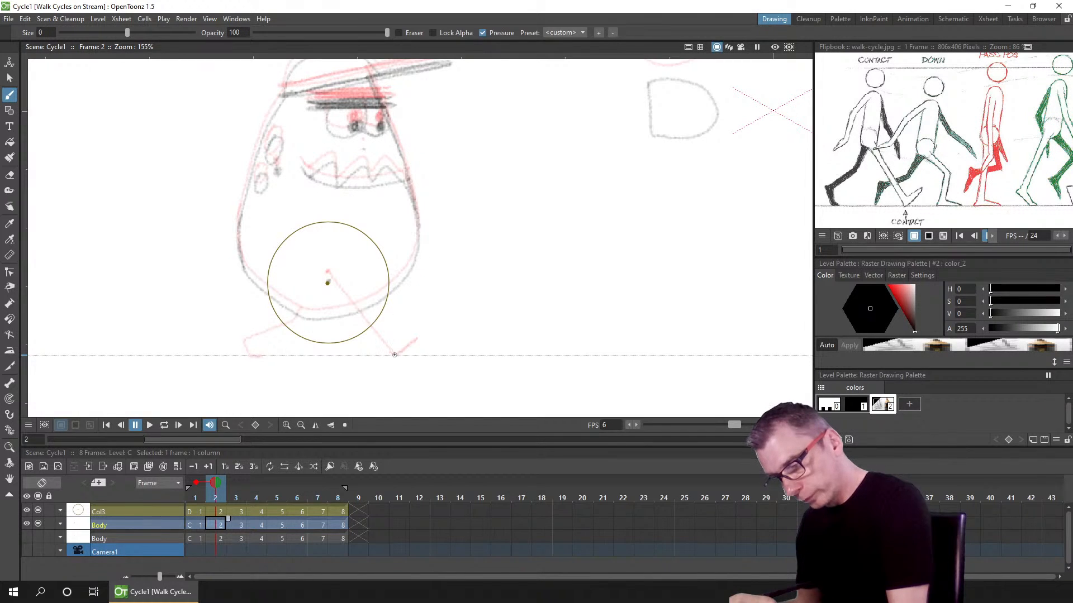
mouse_move(394, 354)
mouse_down()
mouse_move(418, 354)
mouse_move(402, 334)
mouse_move(408, 326)
mouse_up()
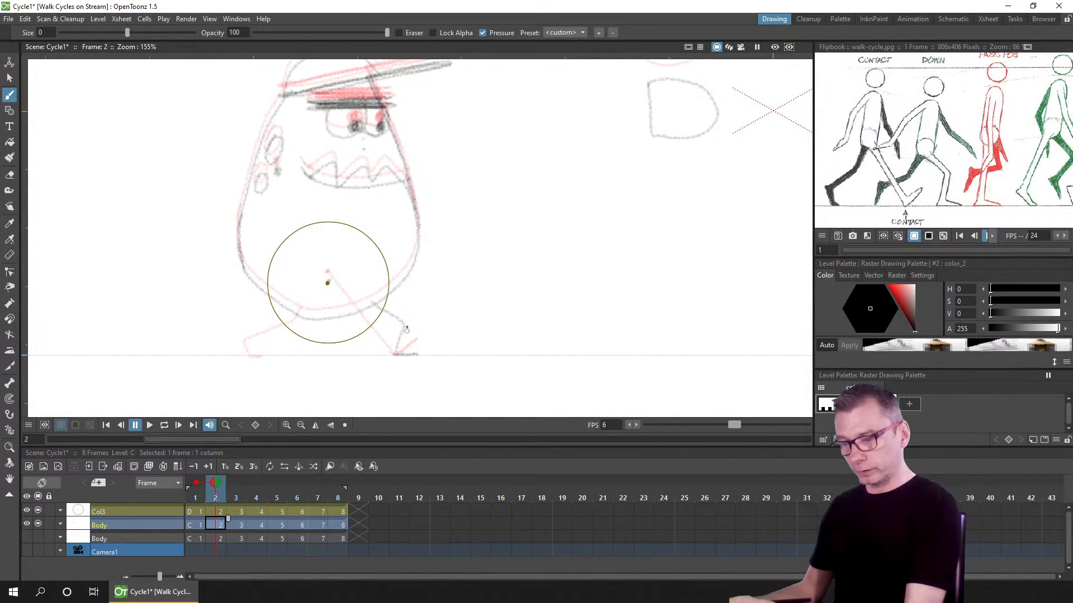
key(ctrl+z)
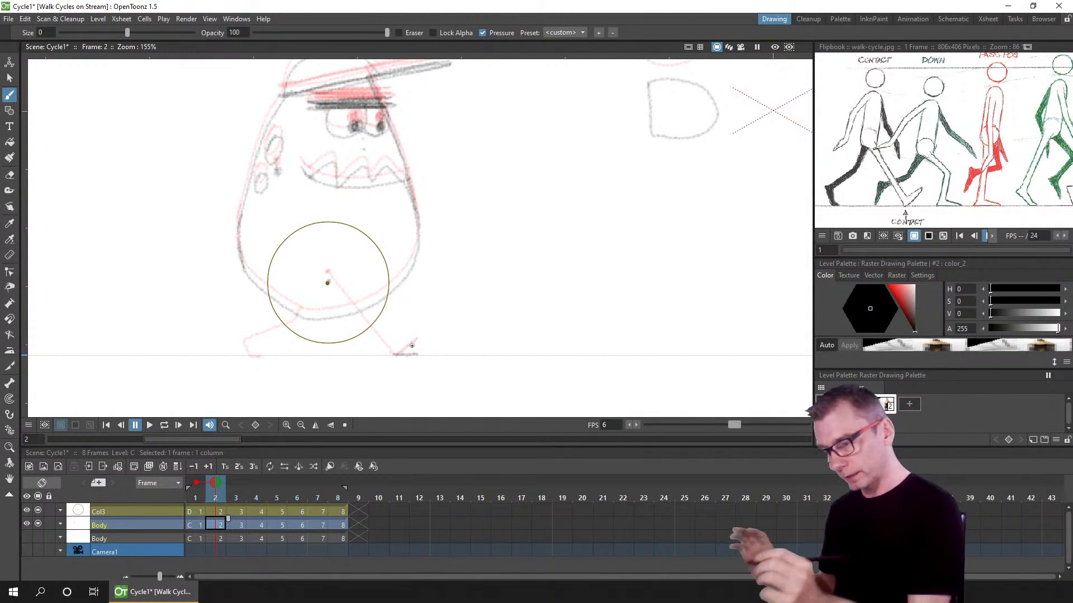
key(a)
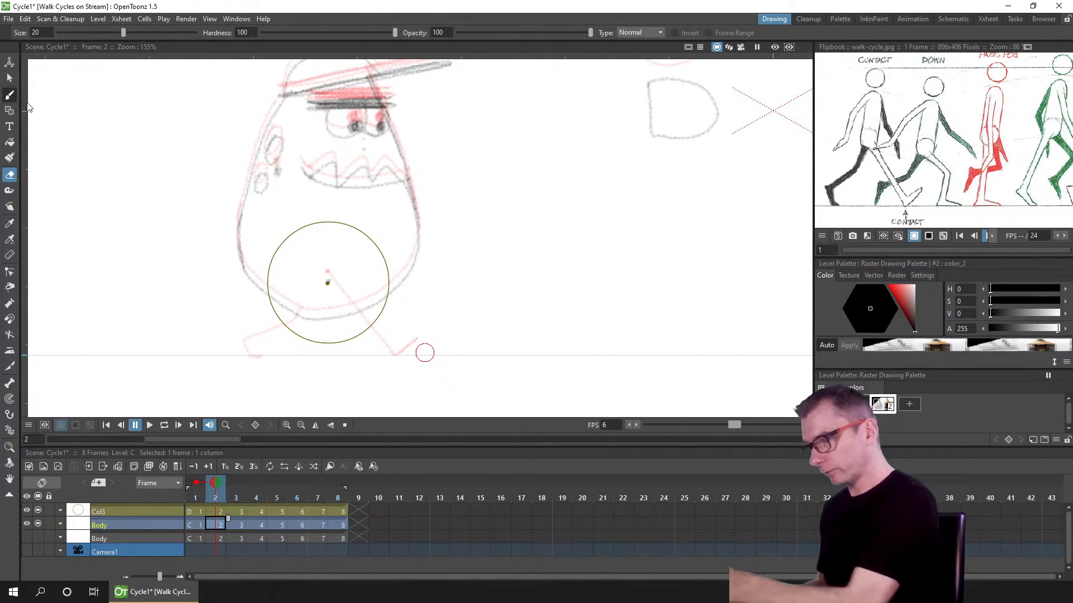
key(b)
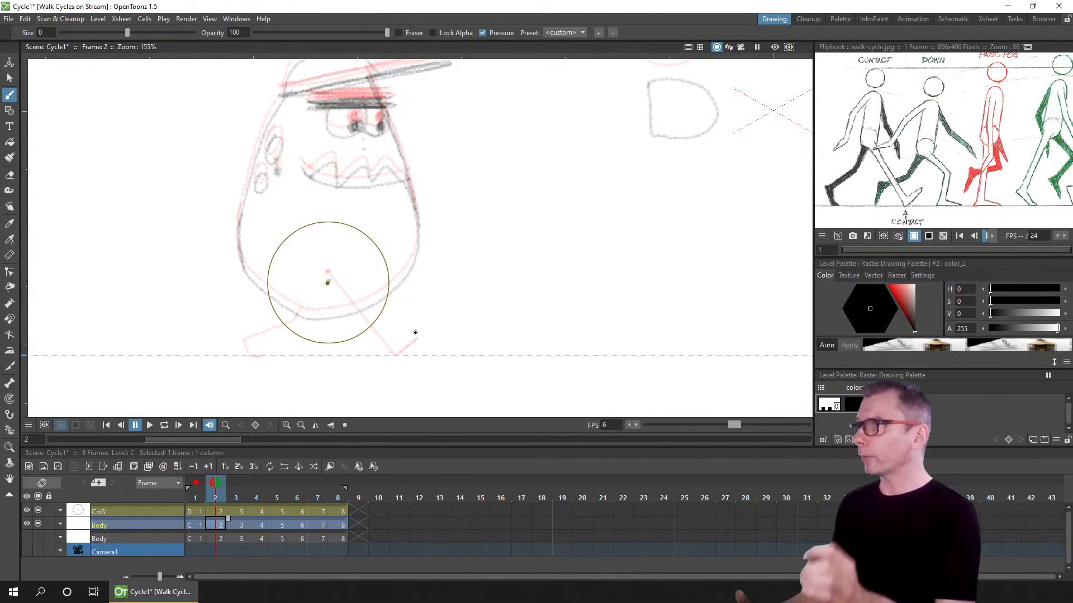
Step: Step between frames 1 and 3 and pan the reference flipbook to show the passing pose
click(236, 525)
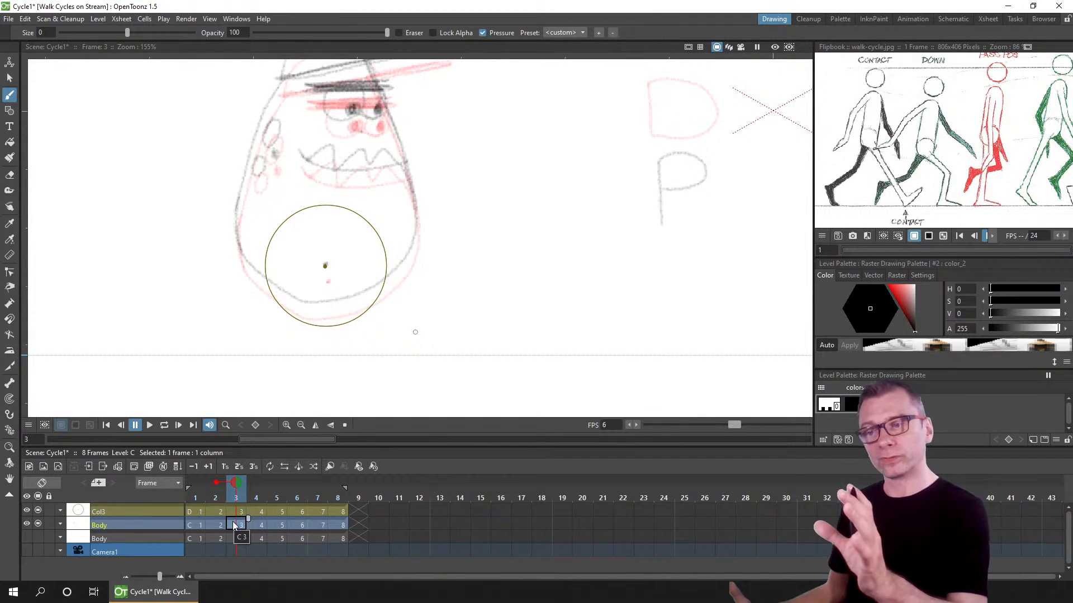
drag(1010, 182, 988, 198)
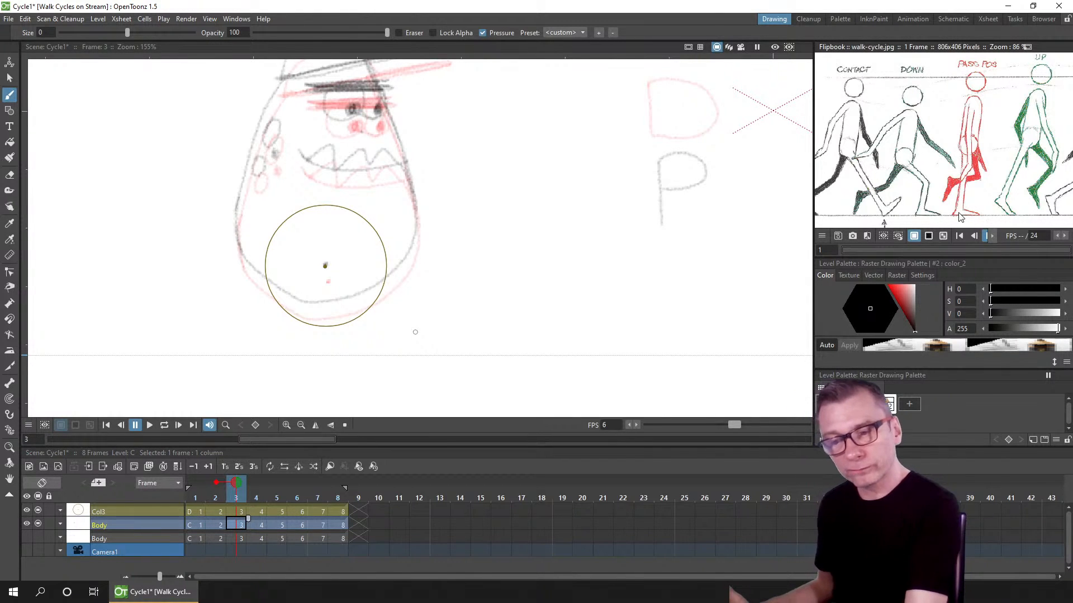
click(197, 525)
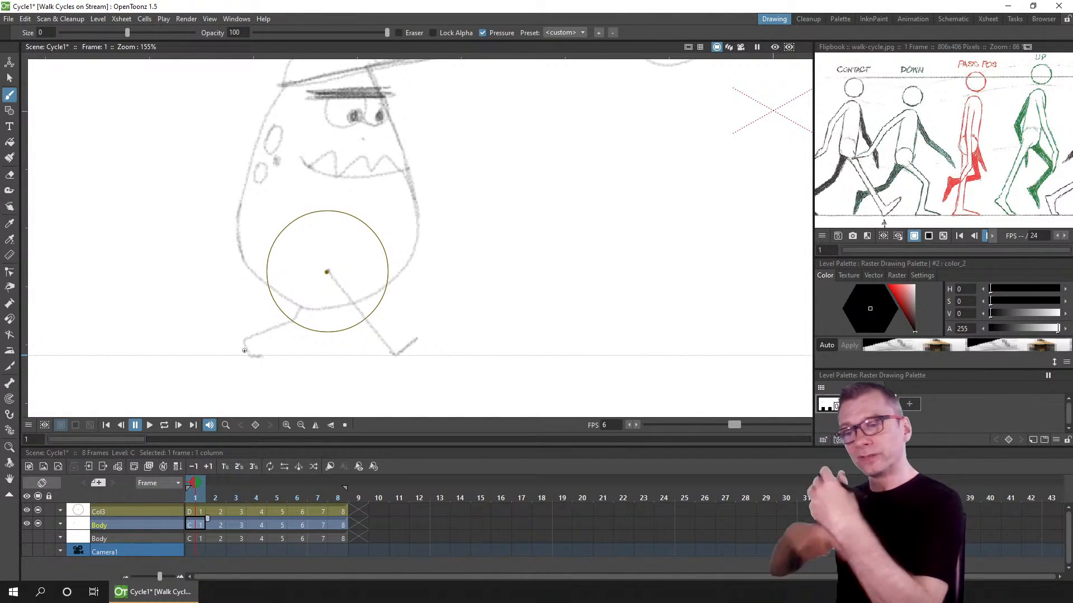
click(233, 522)
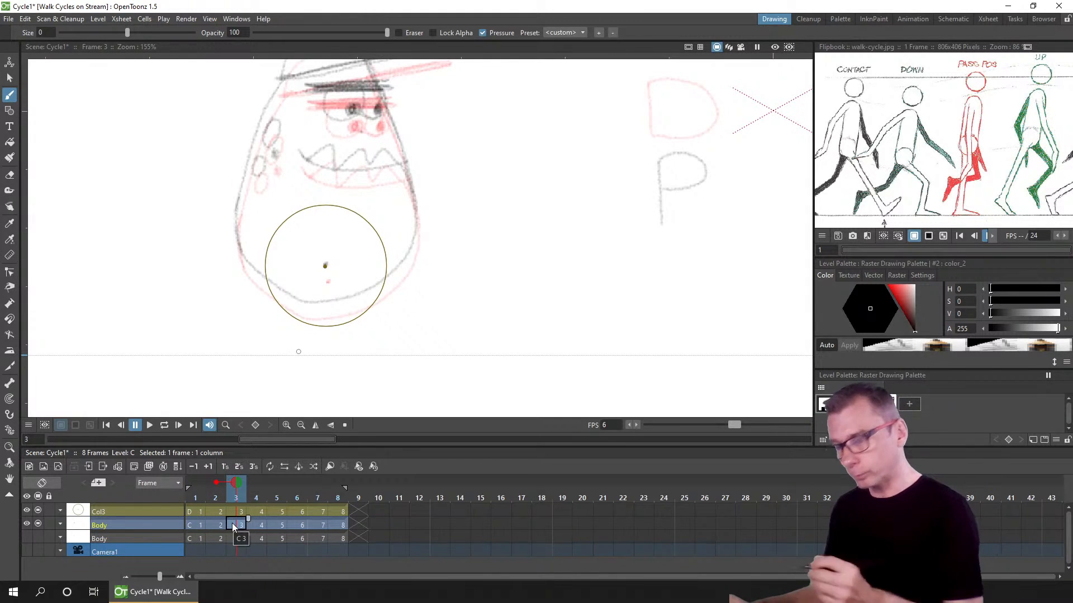
Step: Set onion skin to frame 1 and sketch passing-pose legs on frame 3: a straight supporting leg with foot and a bent trailing leg
drag(216, 482, 196, 482)
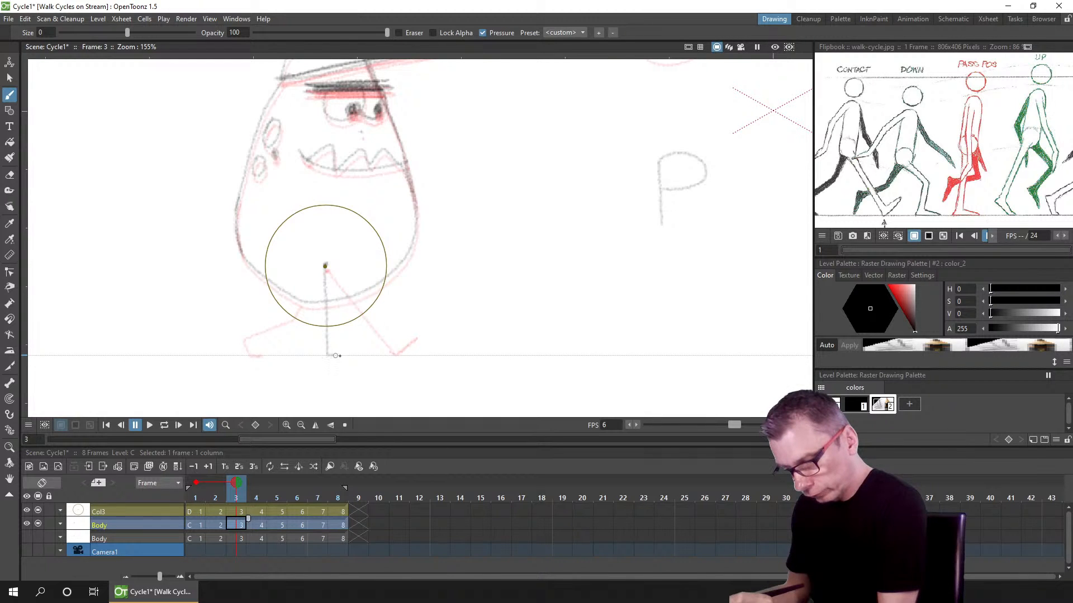
key(ctrl+z)
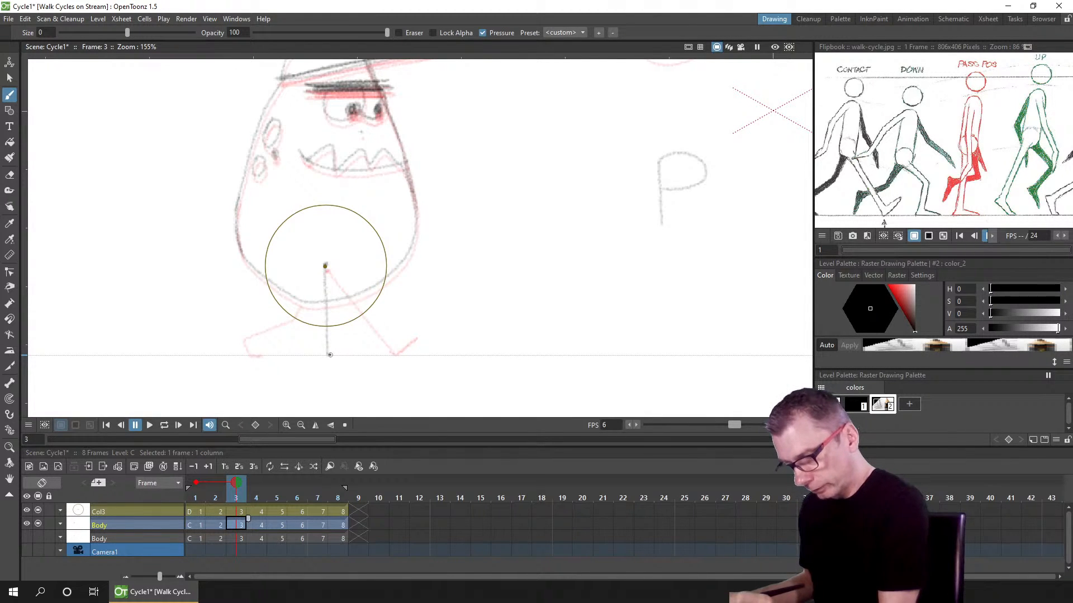
drag(328, 356, 348, 355)
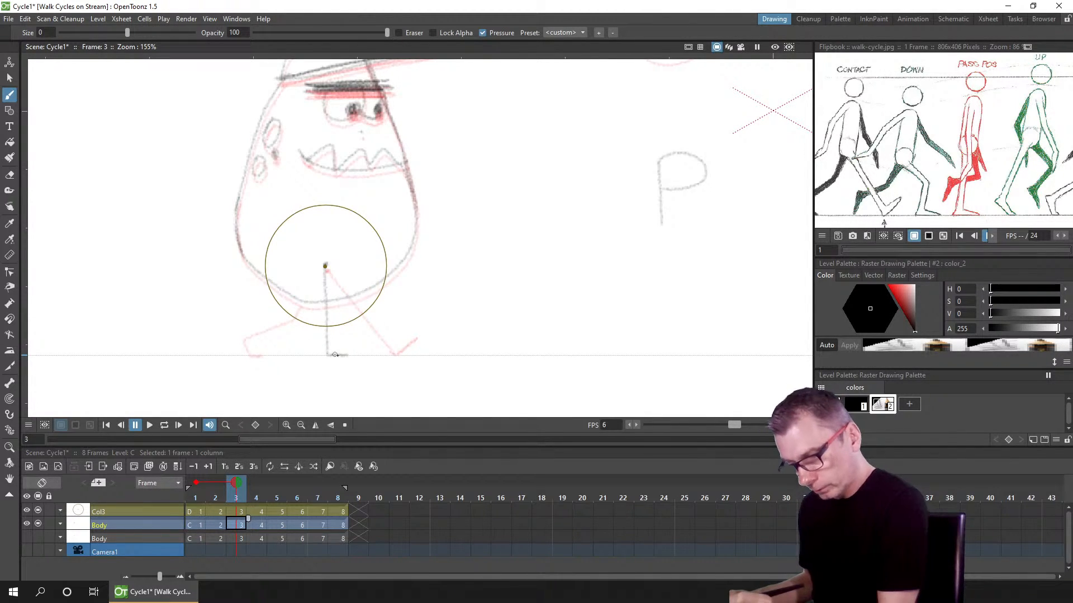
drag(325, 276, 322, 353)
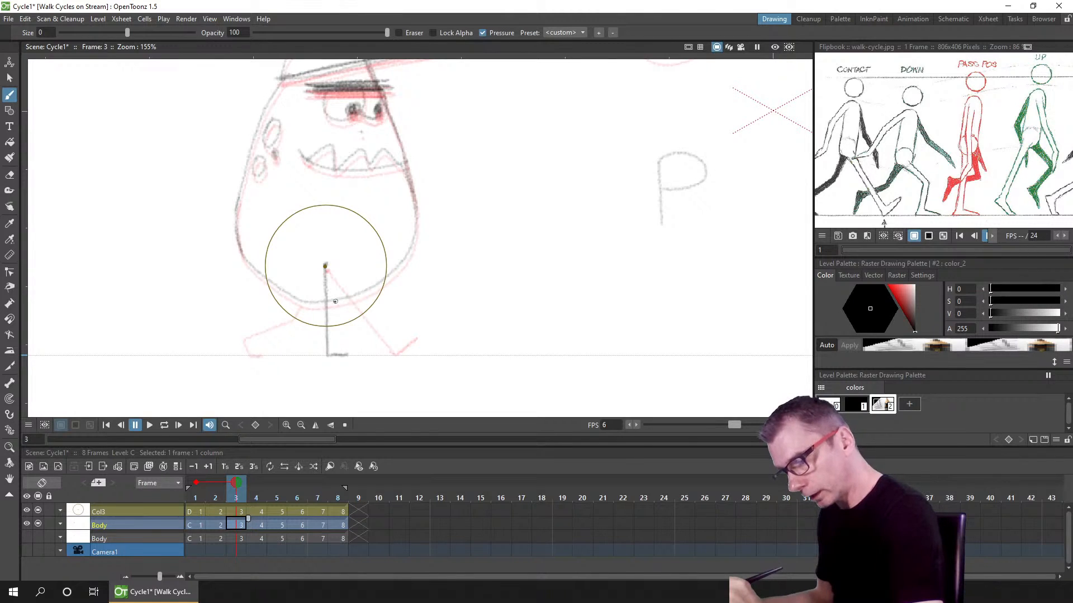
drag(334, 305, 339, 326)
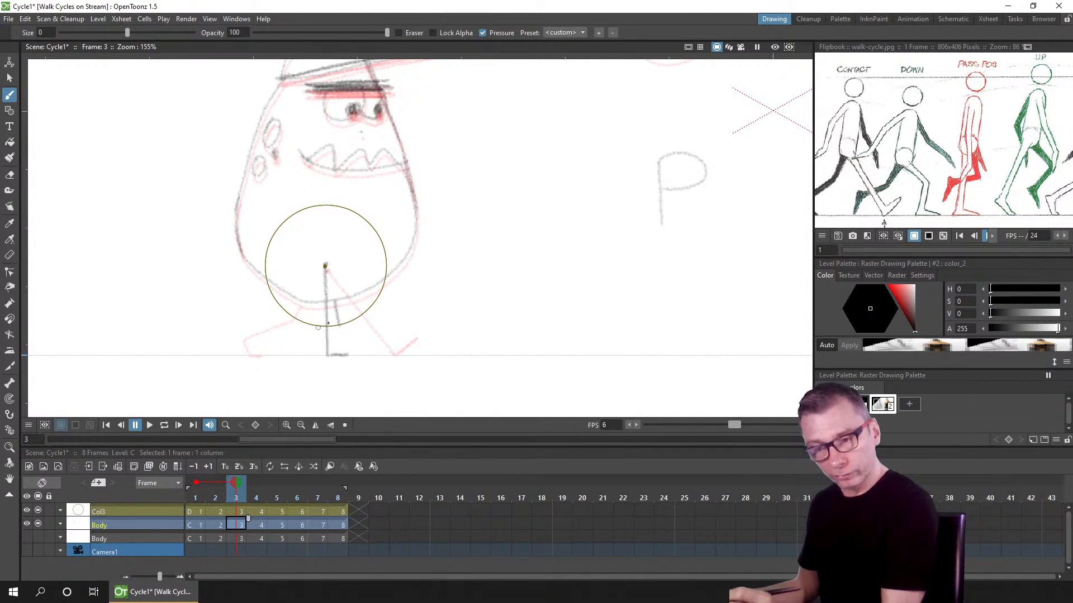
drag(338, 326, 285, 336)
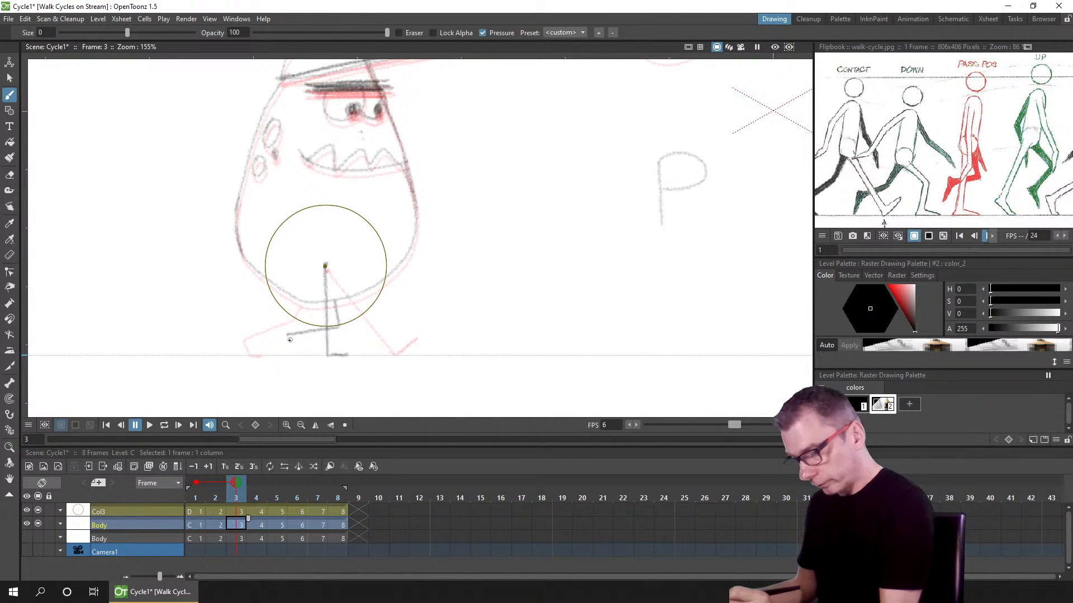
drag(286, 338, 280, 347)
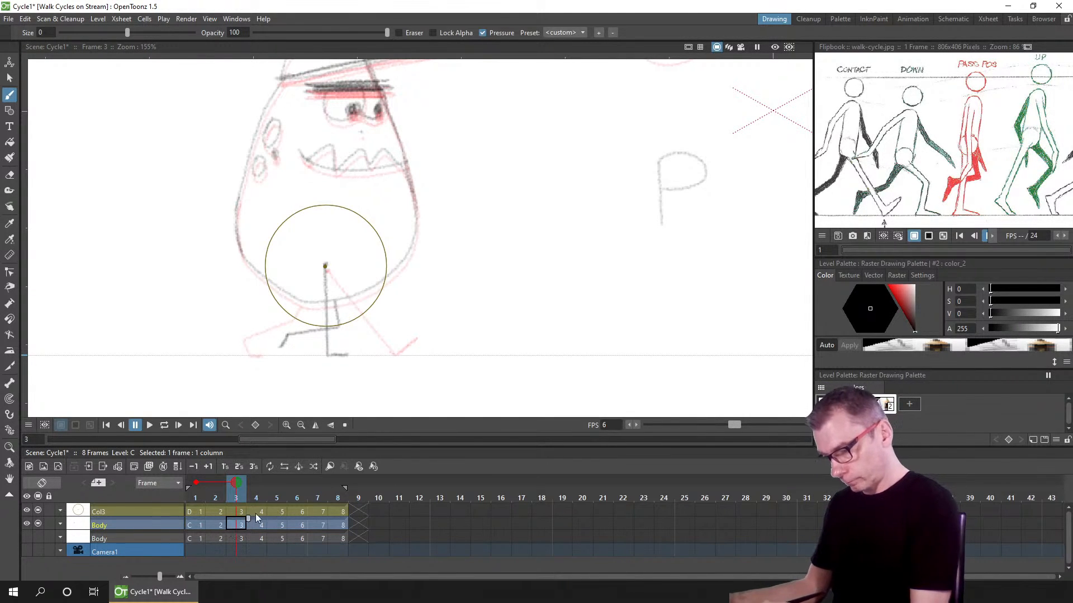
Step: Return to frame 2 and set onion skin to show frames 1 and 3
click(215, 494)
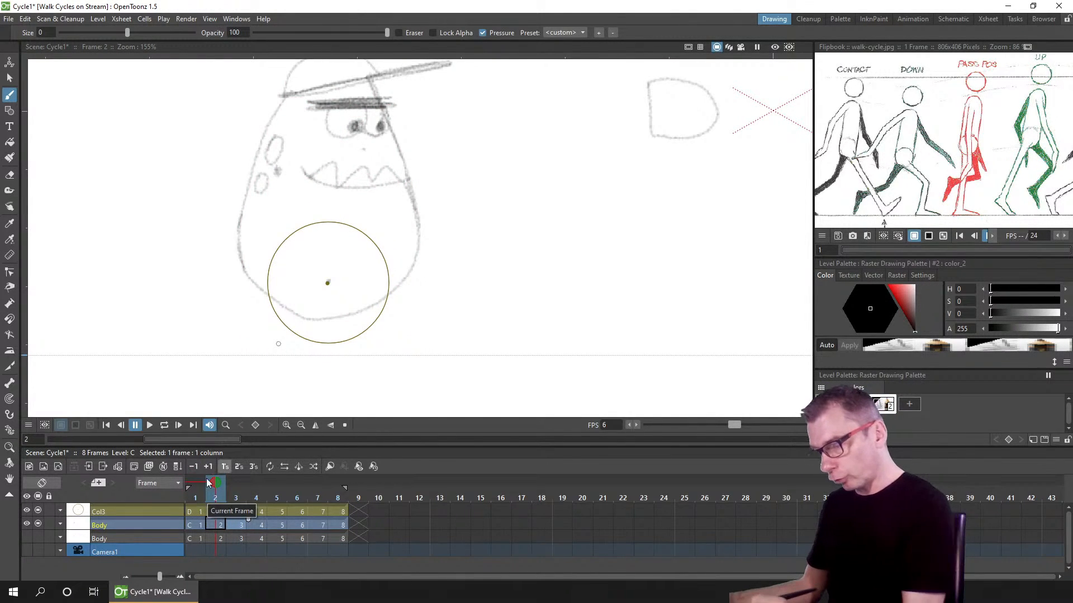
click(196, 482)
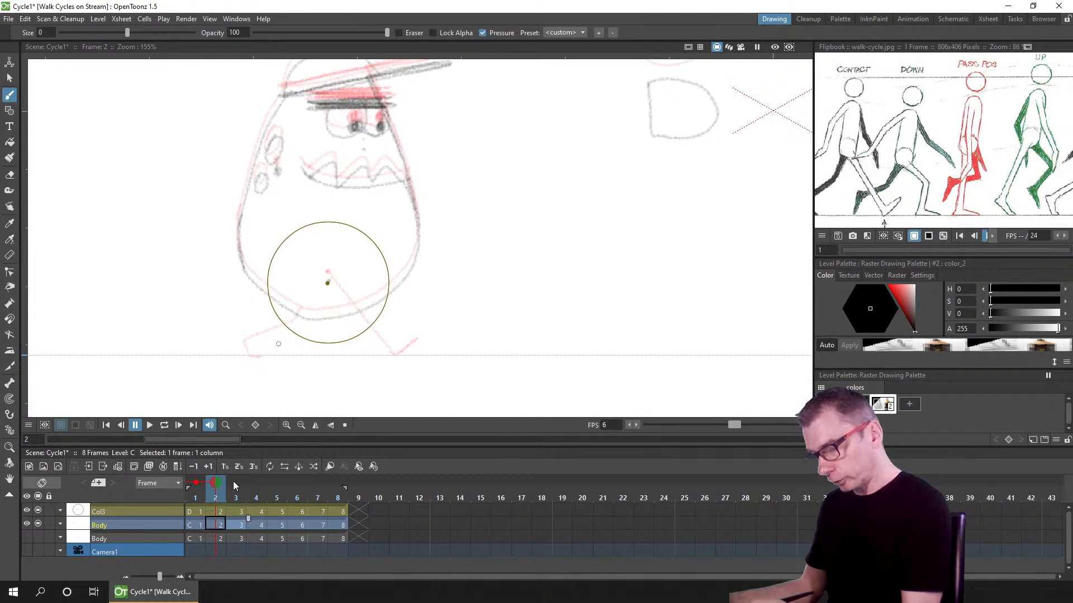
click(237, 482)
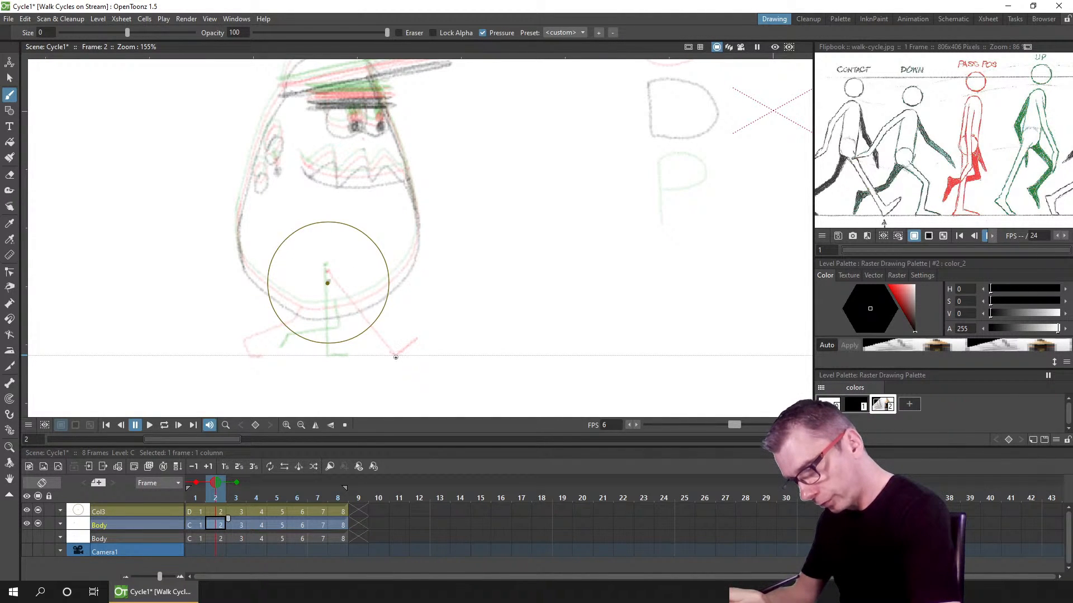
drag(395, 358, 395, 381)
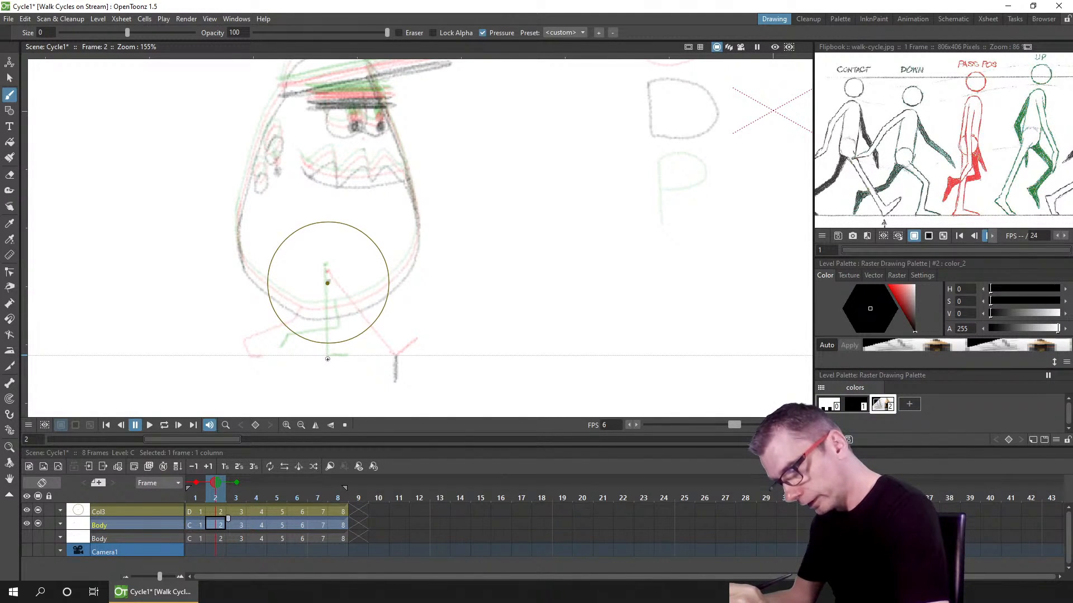
drag(327, 359, 326, 382)
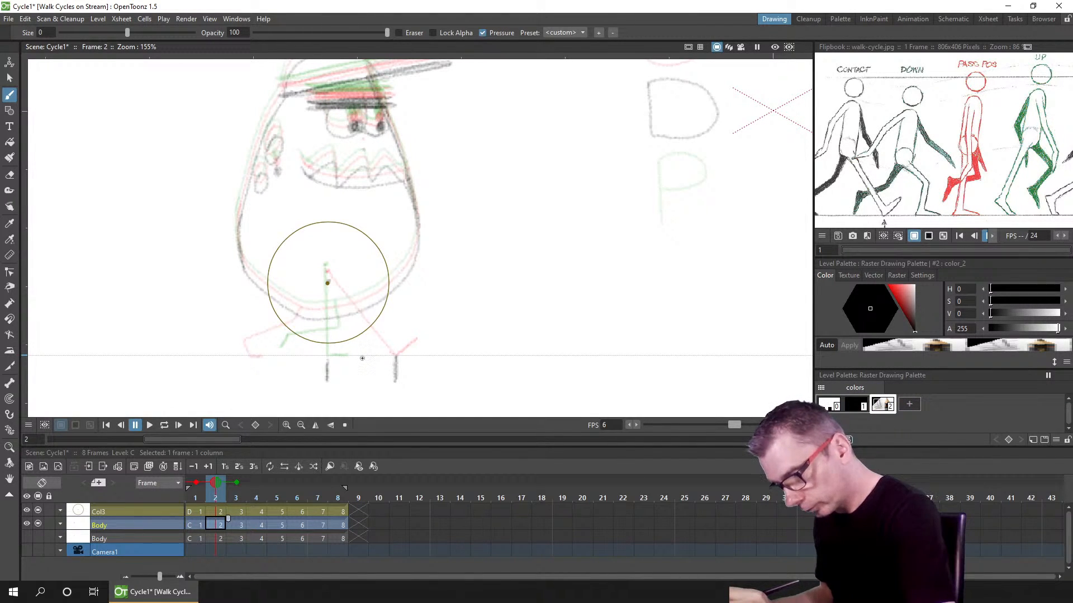
drag(362, 358, 362, 380)
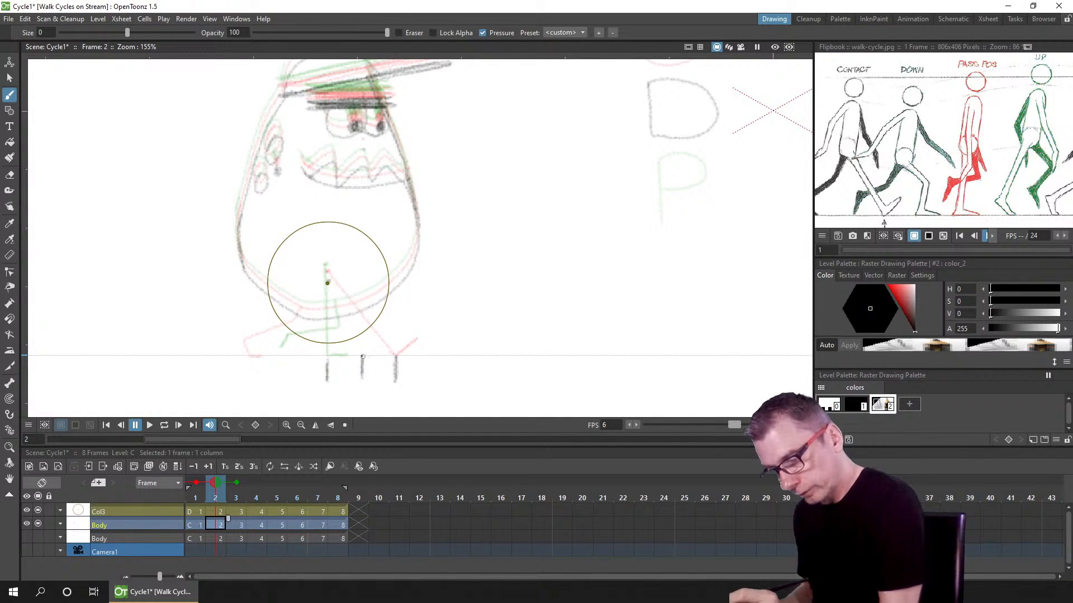
key(ctrl+z)
key(ctrl+z)
key(ctrl+z)
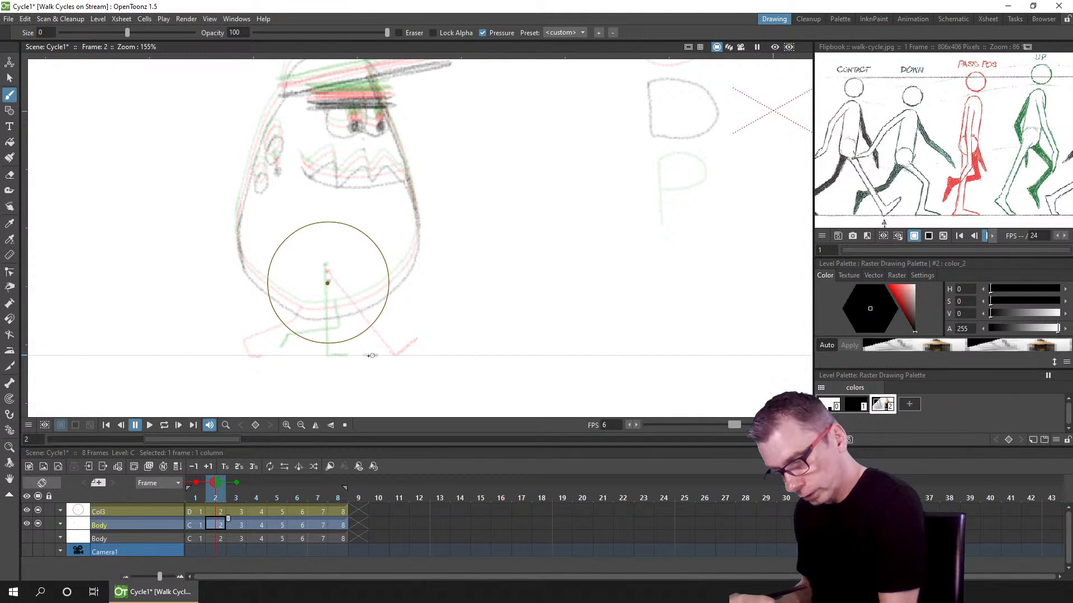
Step: Sketch the down-pose legs on frame 2: a bent leg from the hip to a forward foot and a trailing foot, then save
drag(370, 356, 378, 356)
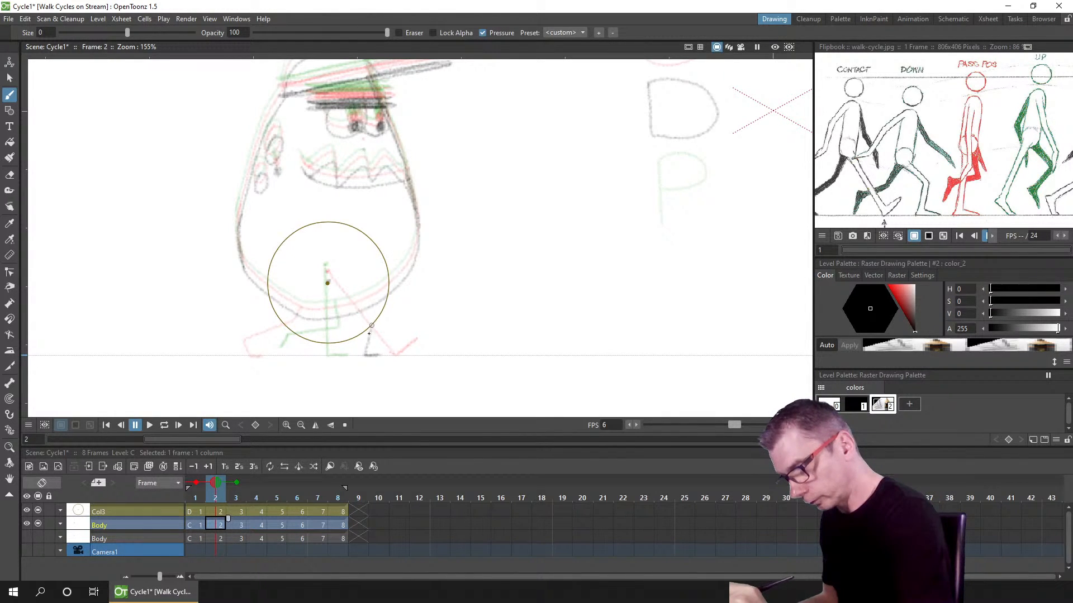
drag(369, 331, 364, 353)
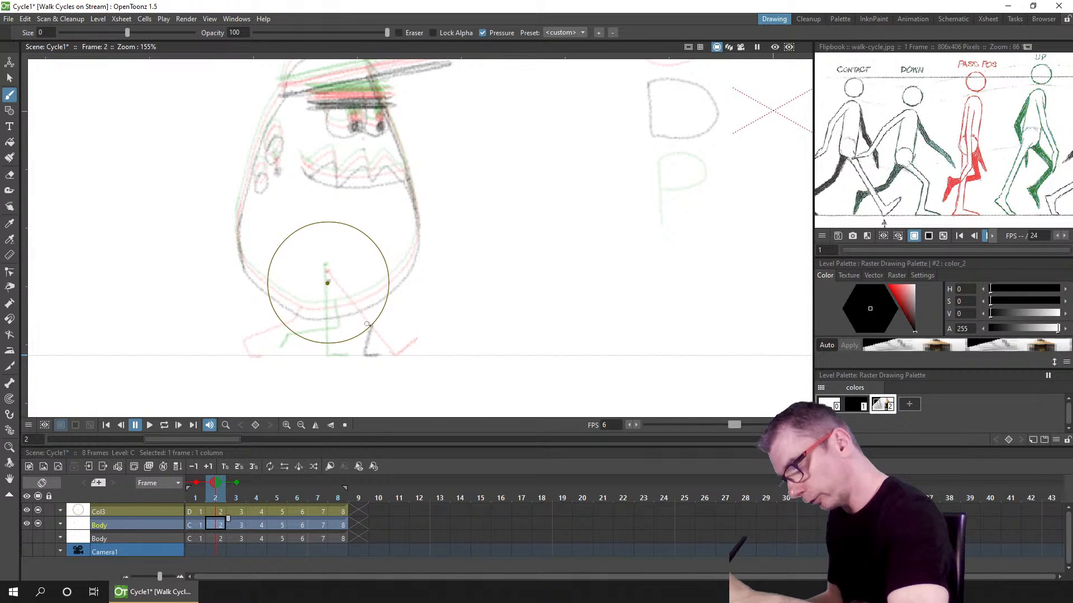
drag(327, 283, 367, 323)
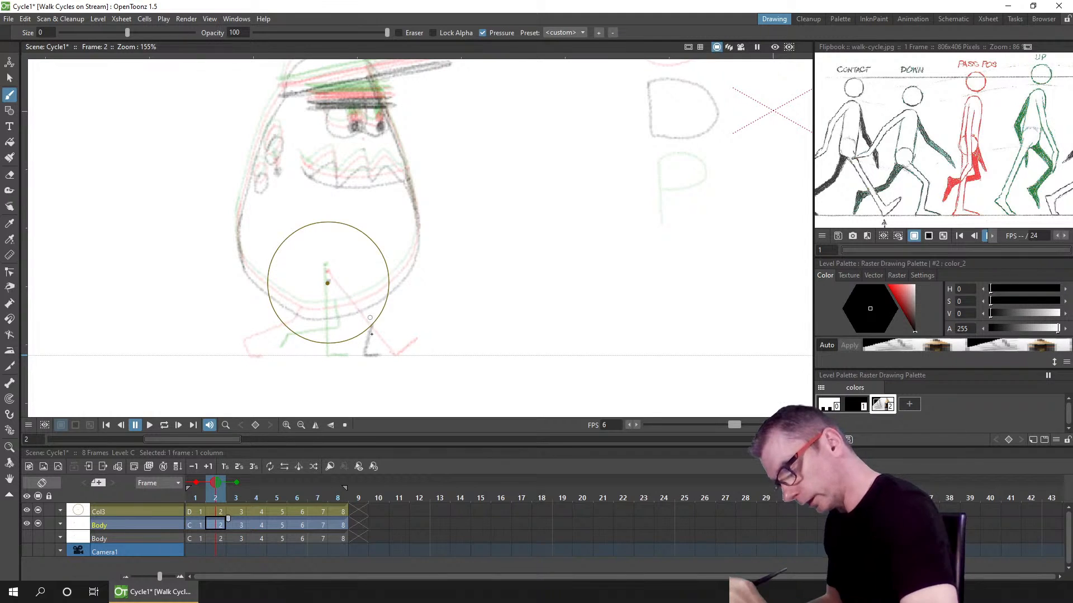
key(ctrl+z)
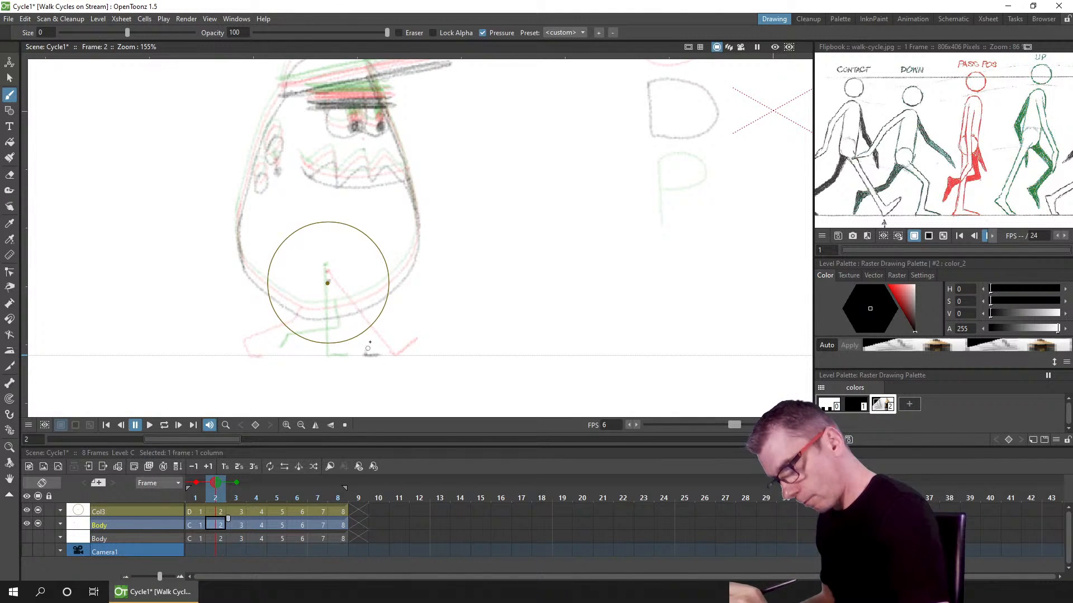
drag(380, 314, 365, 355)
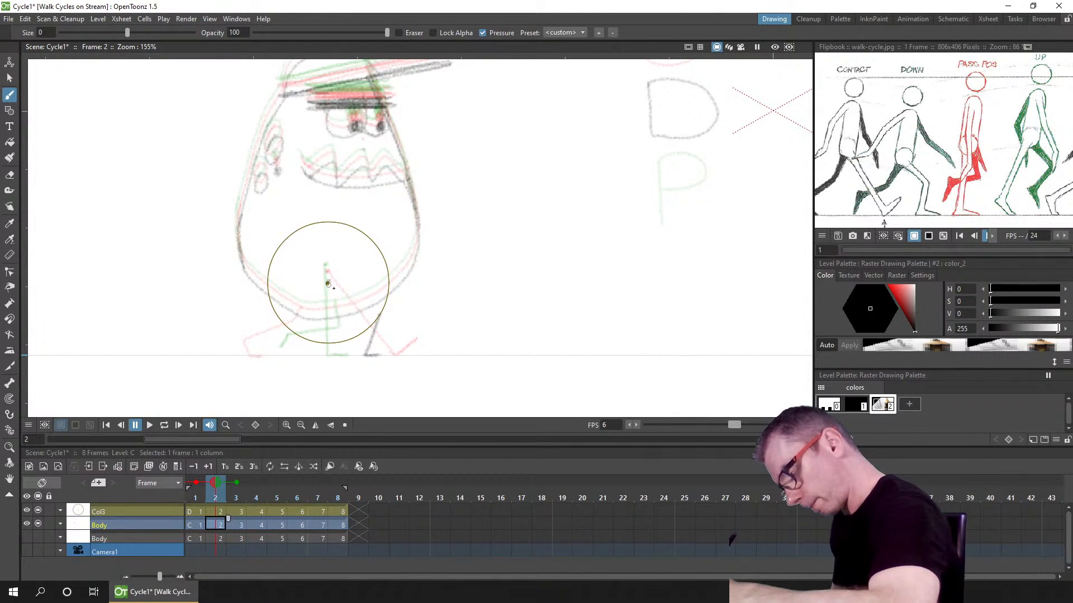
mouse_move(328, 283)
mouse_down()
mouse_move(373, 312)
mouse_move(346, 282)
mouse_move(328, 284)
mouse_move(375, 313)
mouse_move(372, 294)
mouse_move(371, 339)
mouse_up()
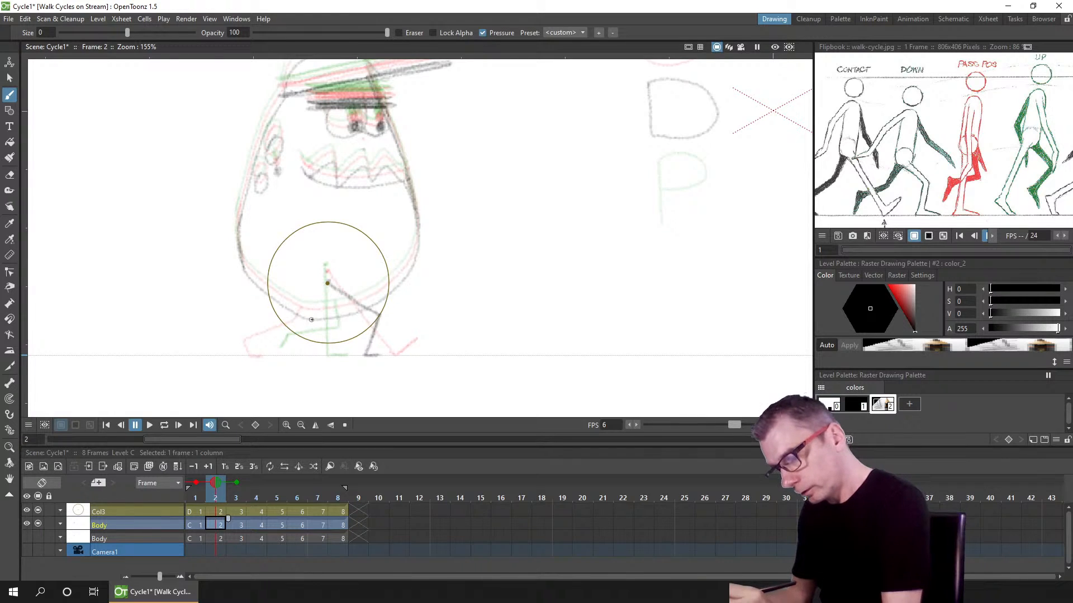
mouse_move(299, 332)
mouse_down()
mouse_move(307, 320)
mouse_move(259, 338)
mouse_up()
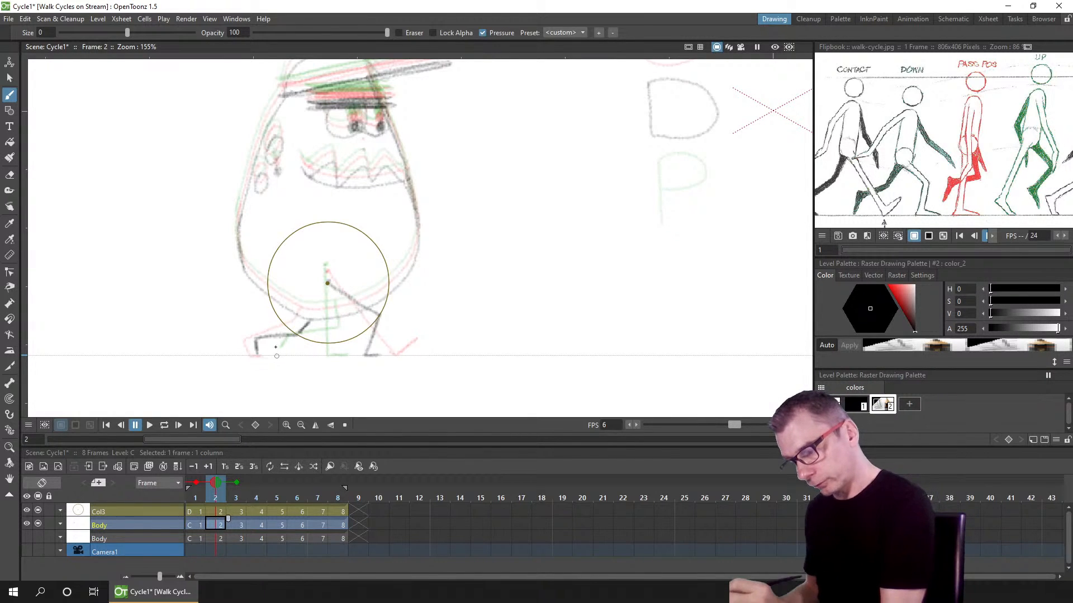
key(ctrl+z)
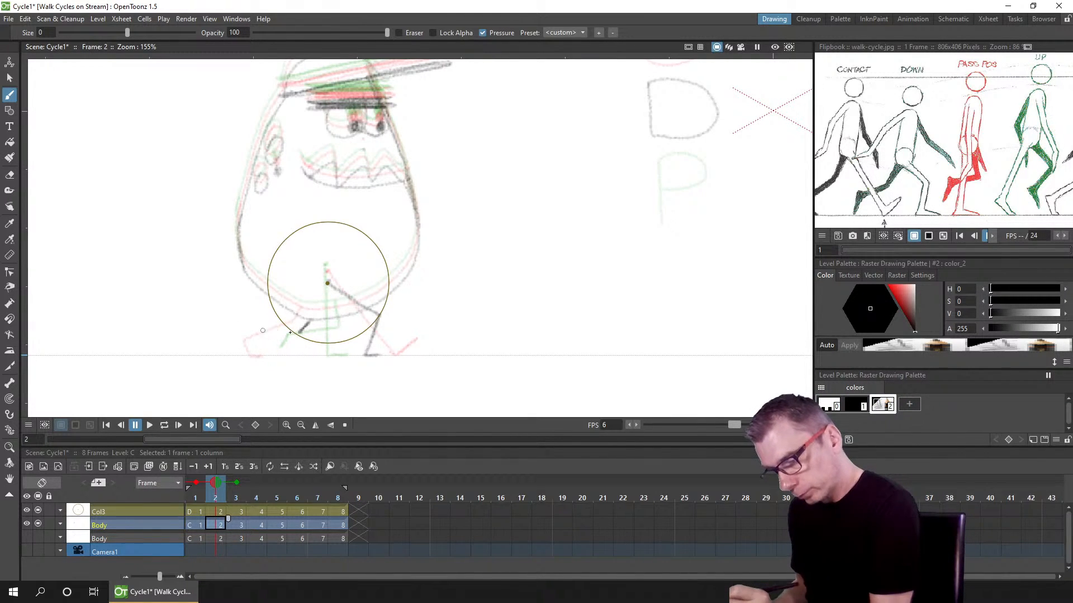
drag(291, 333, 256, 329)
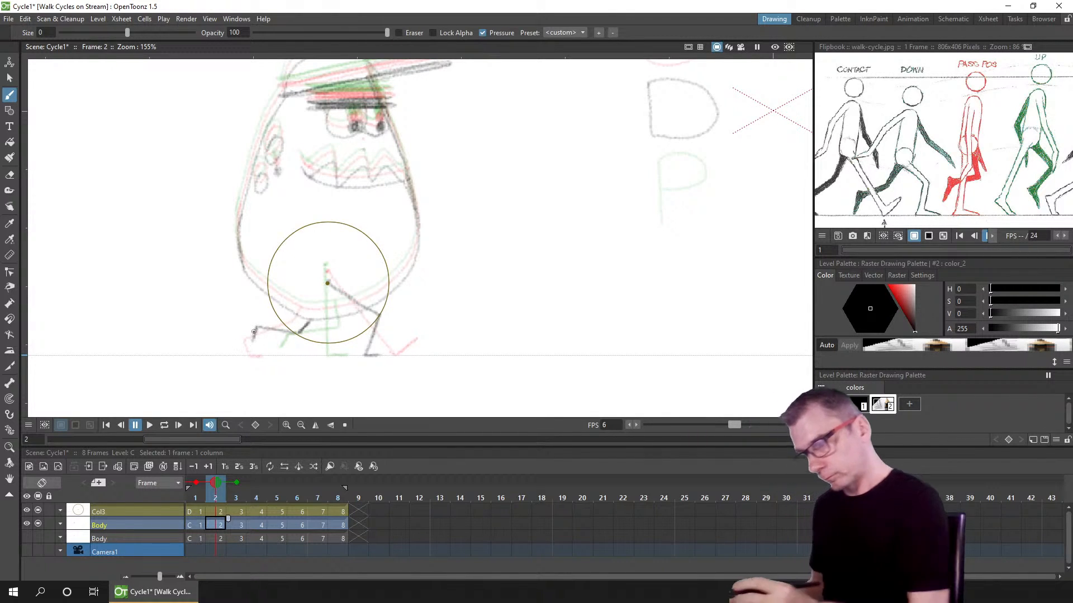
key(ctrl+s)
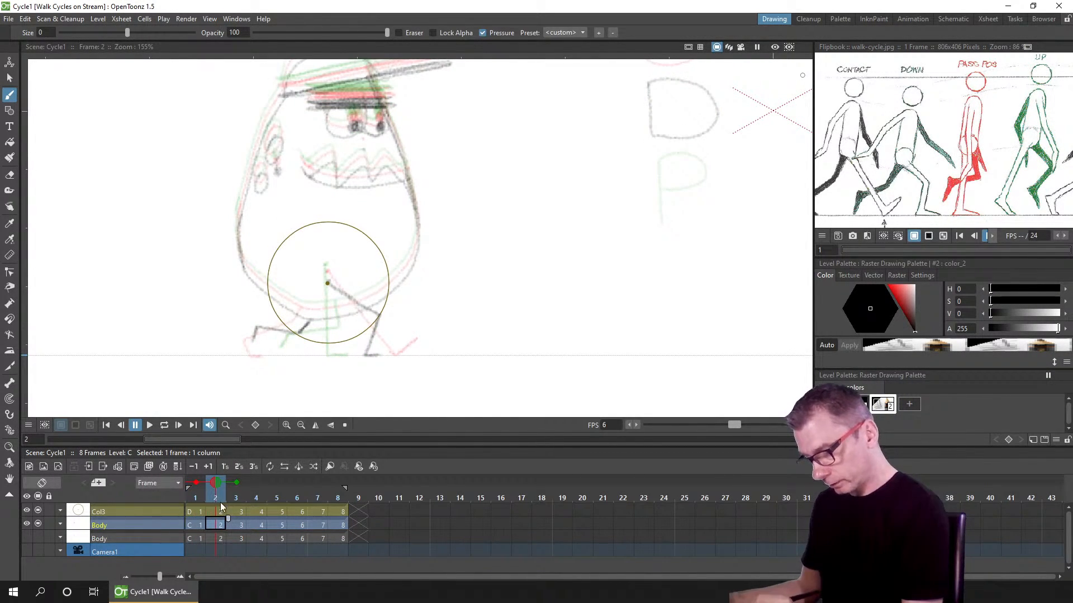
Step: Advance to frame 4 of the Body drawing and adjust the onion skin range
click(241, 495)
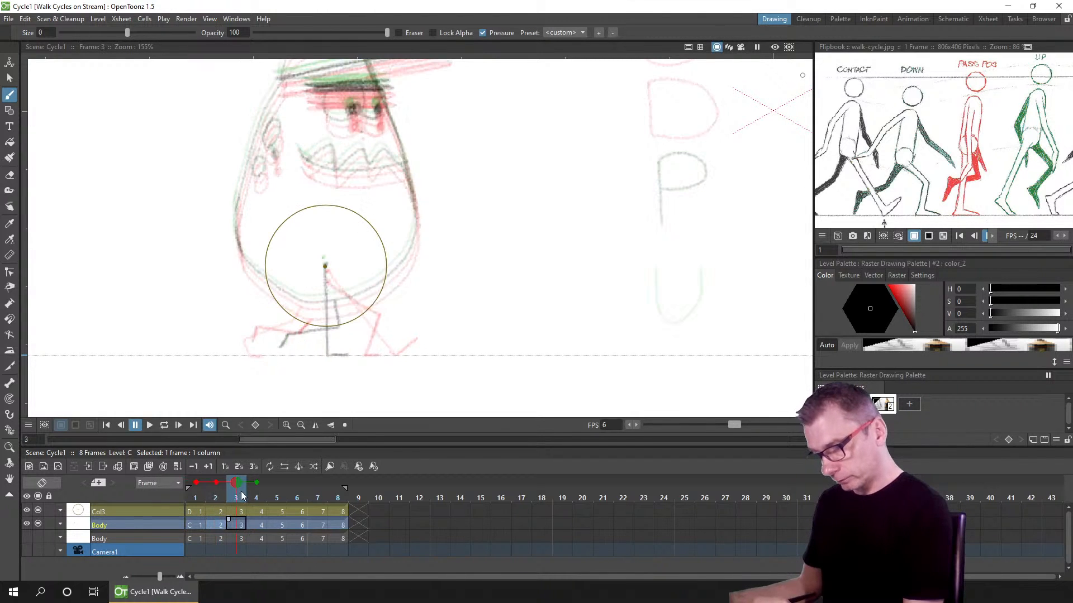
click(246, 495)
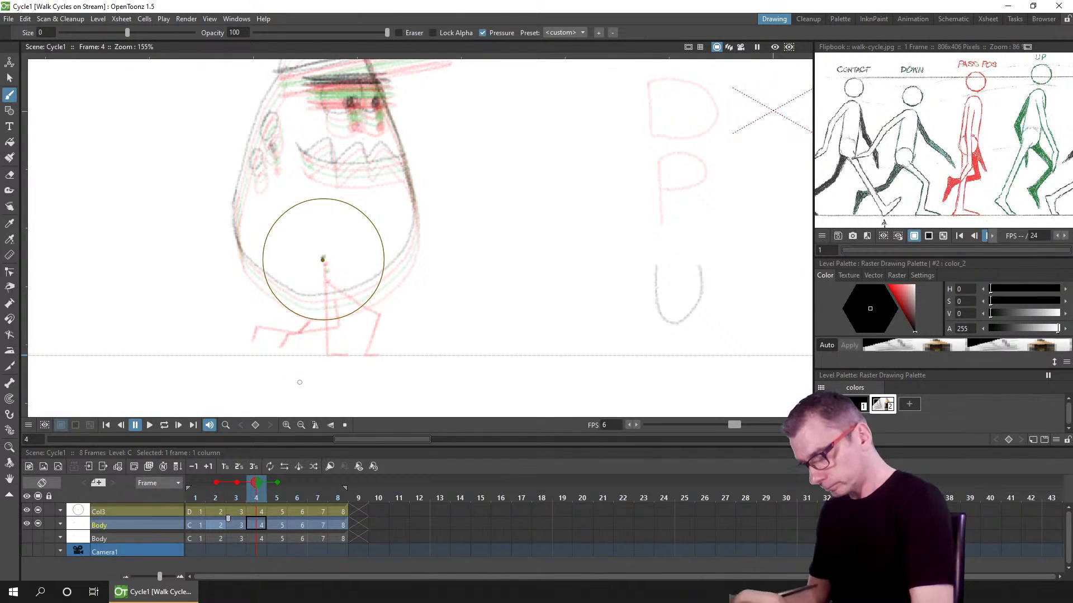
click(252, 523)
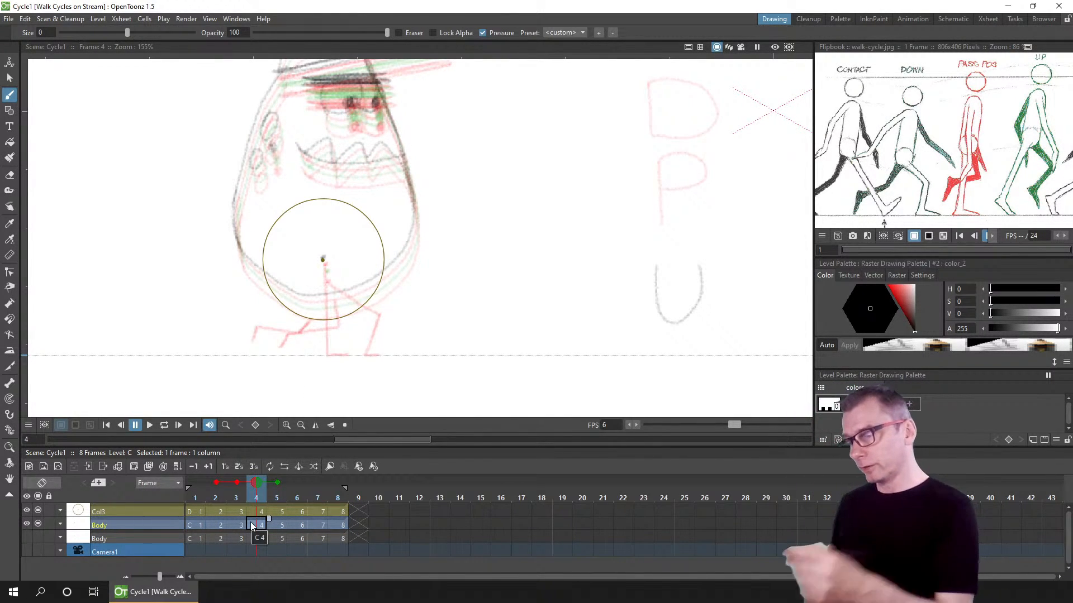
click(277, 482)
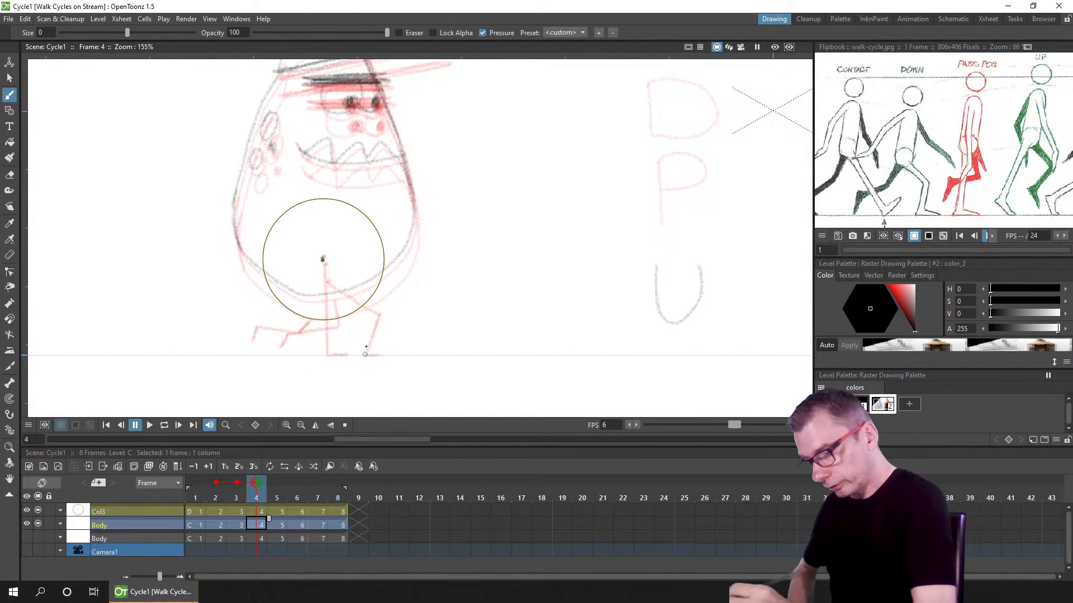
Step: Sketch the straight supporting leg on frame 4 from the hip down to a foot, then save
mouse_move(366, 357)
mouse_down()
mouse_move(343, 386)
mouse_move(327, 358)
mouse_move(324, 382)
mouse_move(293, 376)
mouse_up()
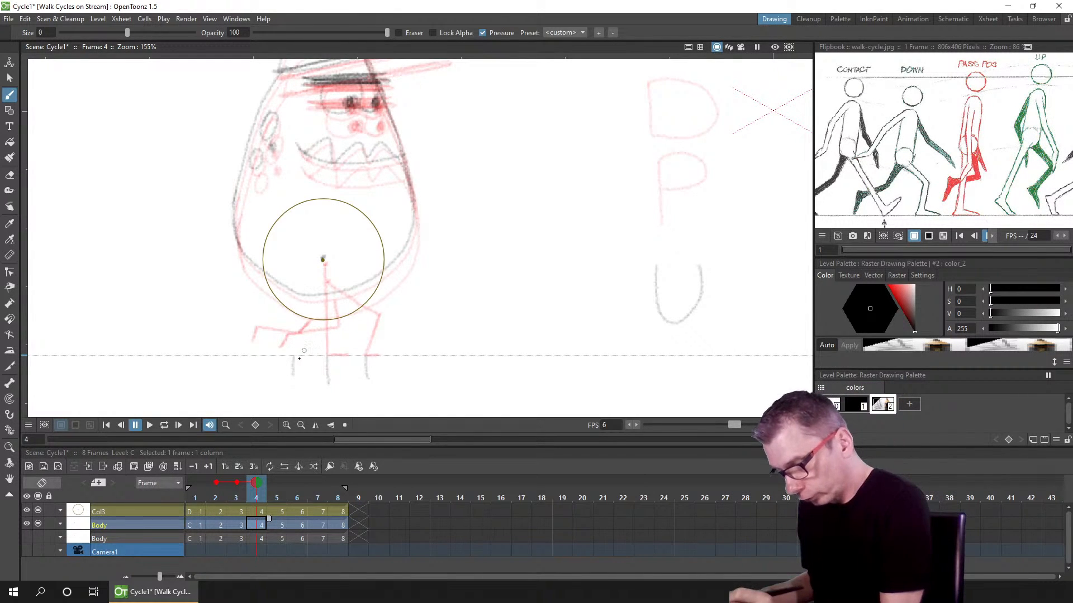
key(ctrl+z)
key(ctrl+z)
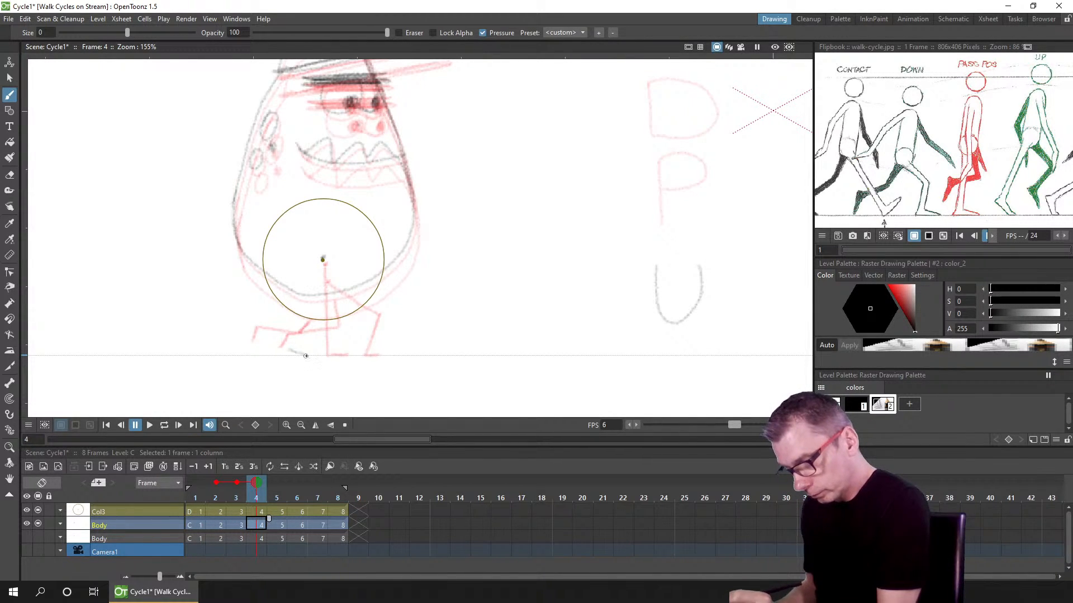
mouse_move(295, 351)
mouse_down()
mouse_move(309, 355)
mouse_move(295, 350)
mouse_up()
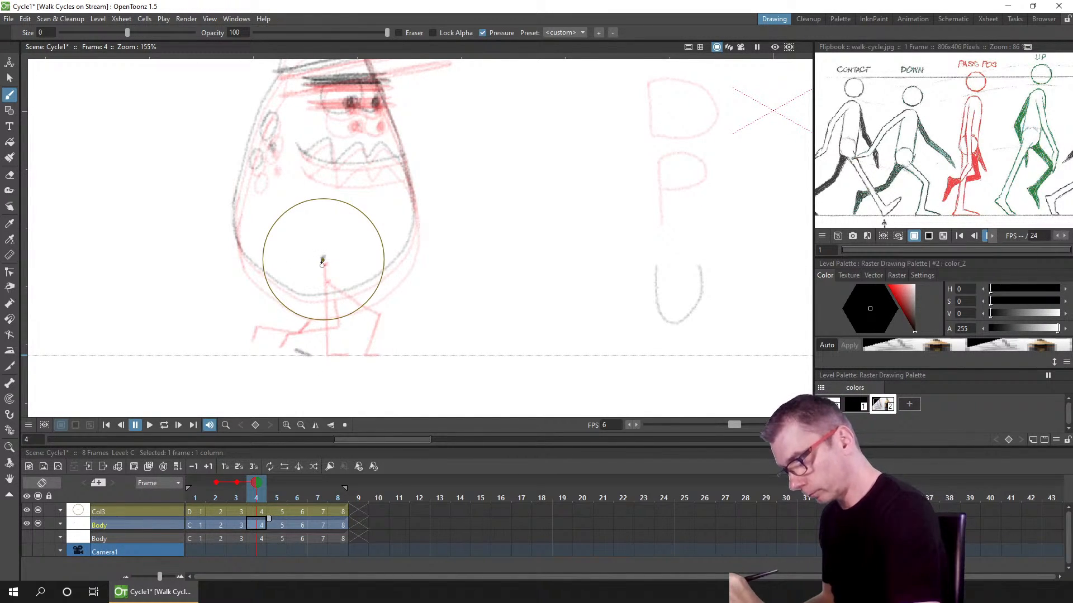
mouse_move(322, 260)
mouse_down()
mouse_move(296, 352)
mouse_move(322, 260)
mouse_up()
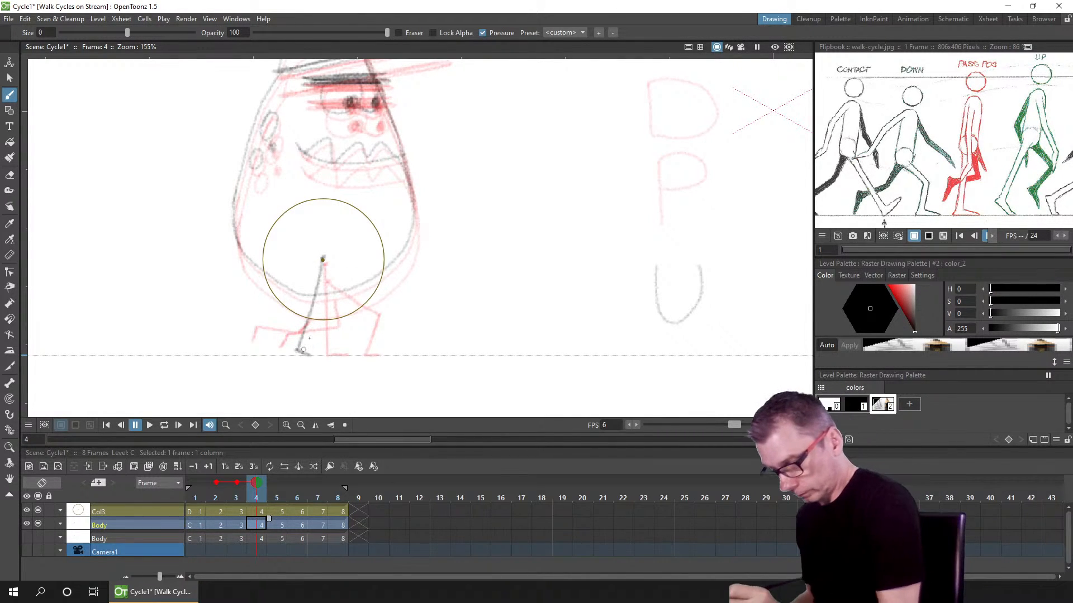
key(ctrl+z)
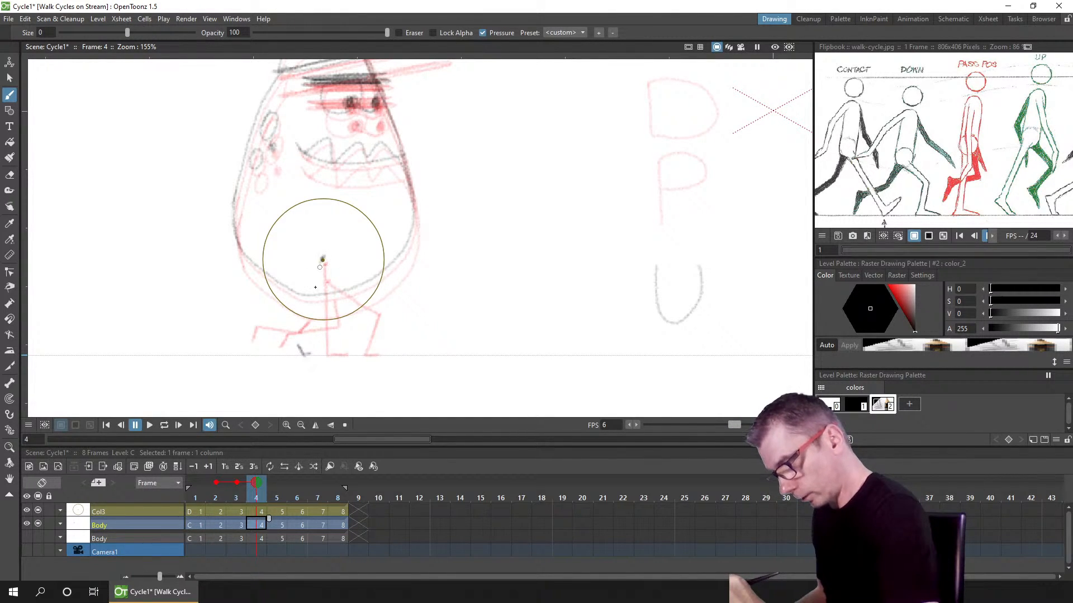
drag(320, 263, 301, 336)
drag(316, 293, 301, 346)
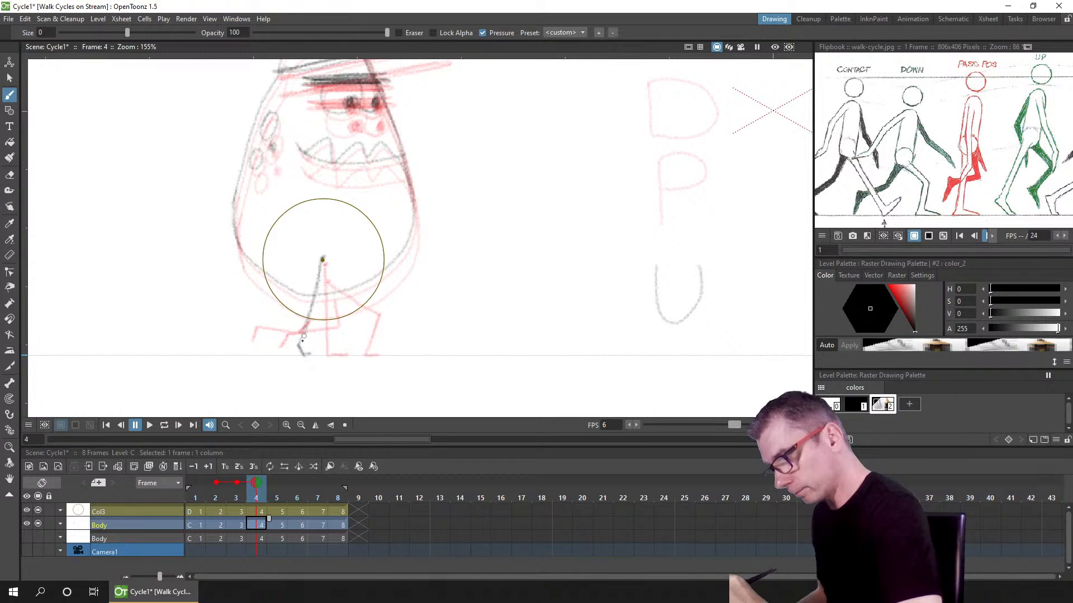
key(ctrl+s)
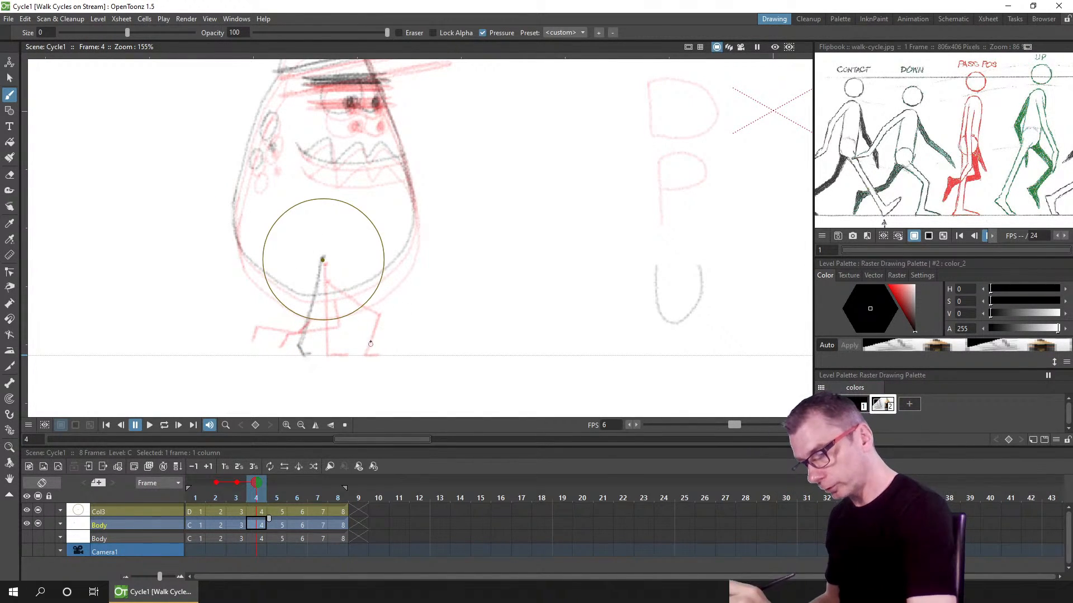
Step: Set the onion skin to show frame 1 while on frame 4
click(237, 482)
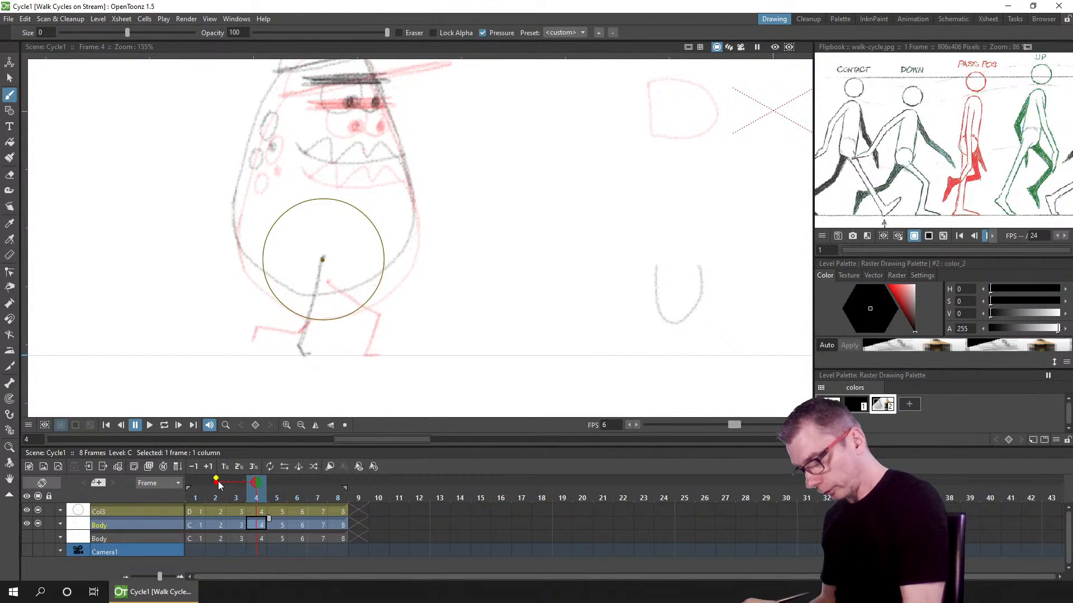
drag(217, 480, 283, 484)
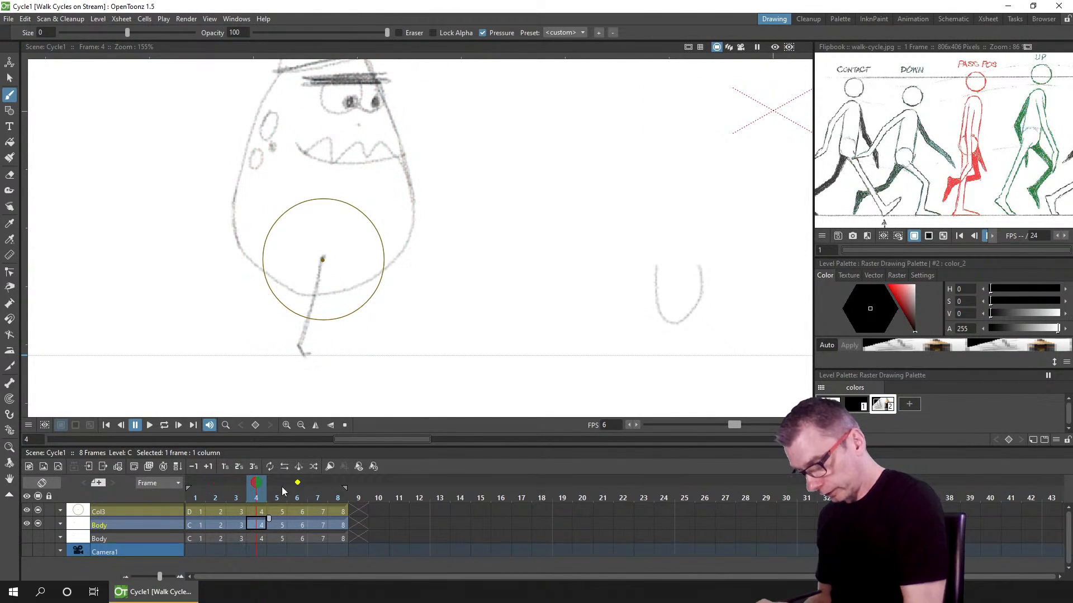
click(197, 482)
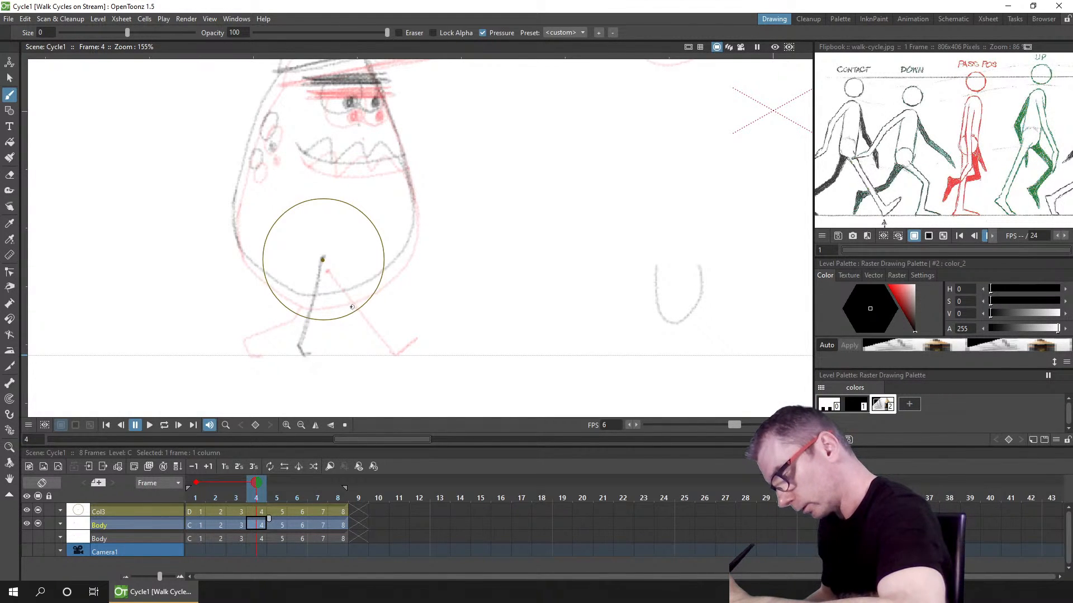
Step: Sketch the bent trailing leg with its foot on frame 4 and save the scene
drag(353, 309, 354, 310)
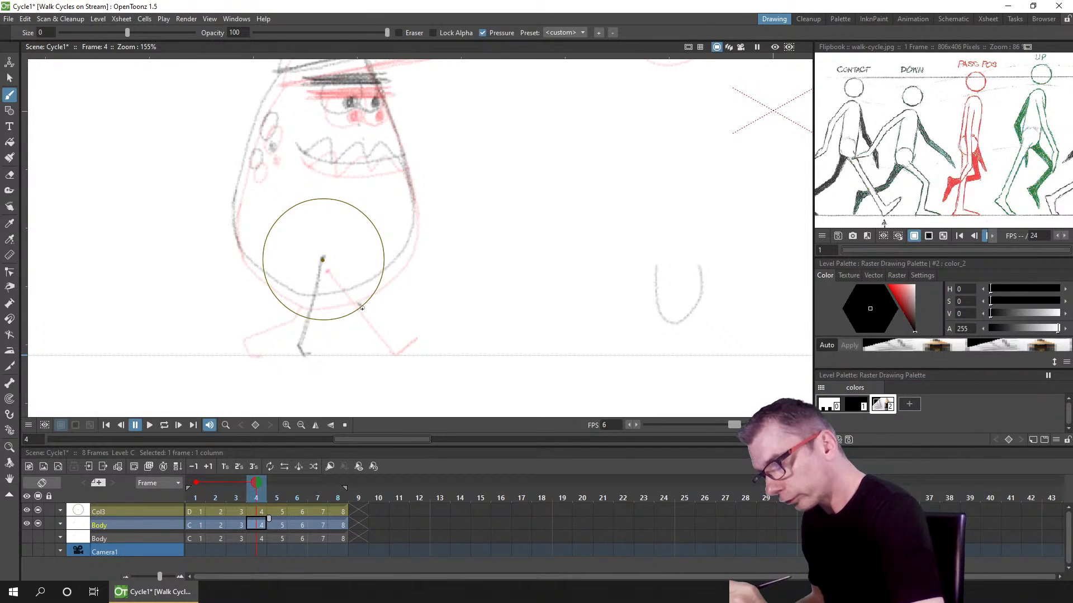
drag(362, 306, 368, 340)
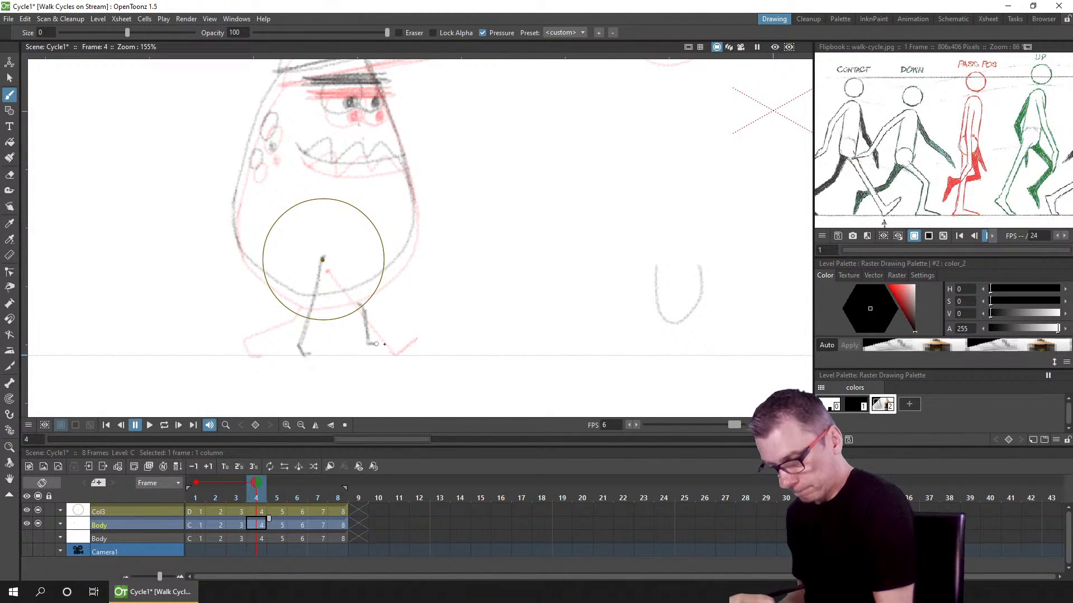
key(ctrl+z)
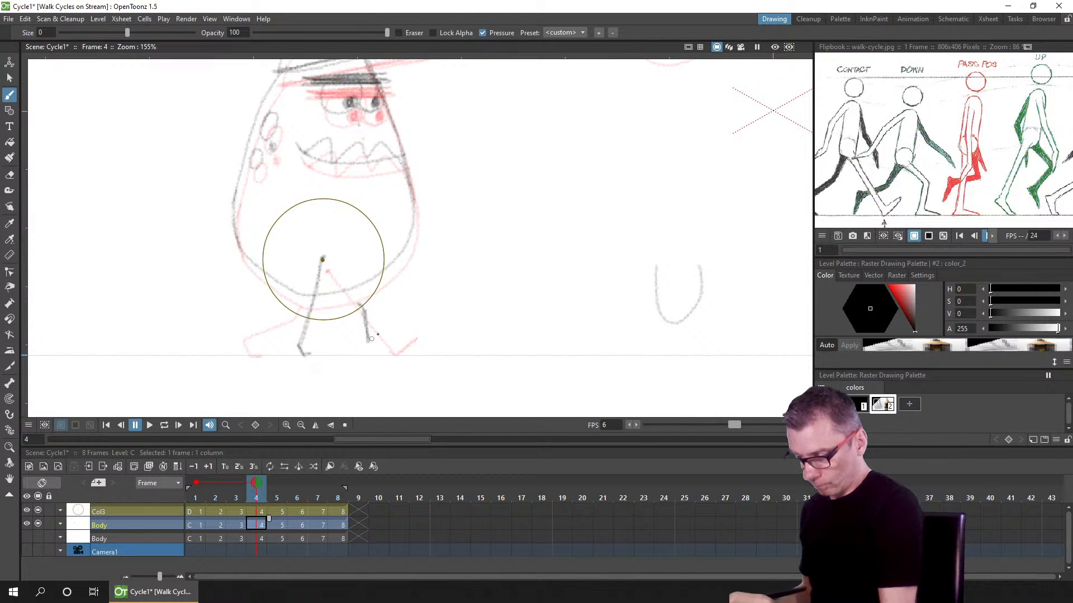
drag(369, 341, 379, 334)
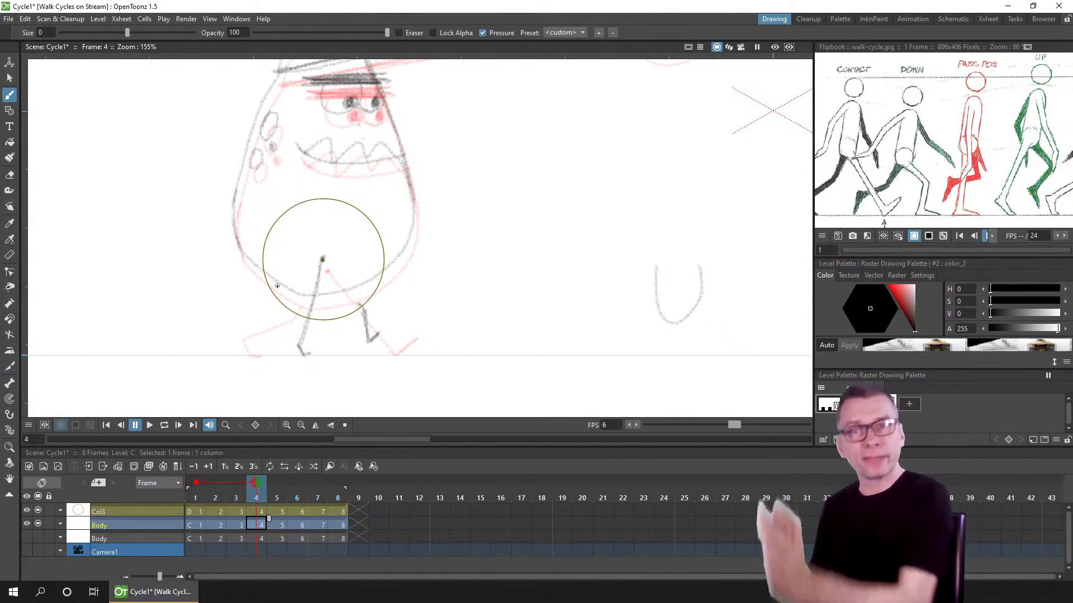
mouse_move(374, 293)
mouse_down()
mouse_move(405, 289)
mouse_move(400, 305)
mouse_up()
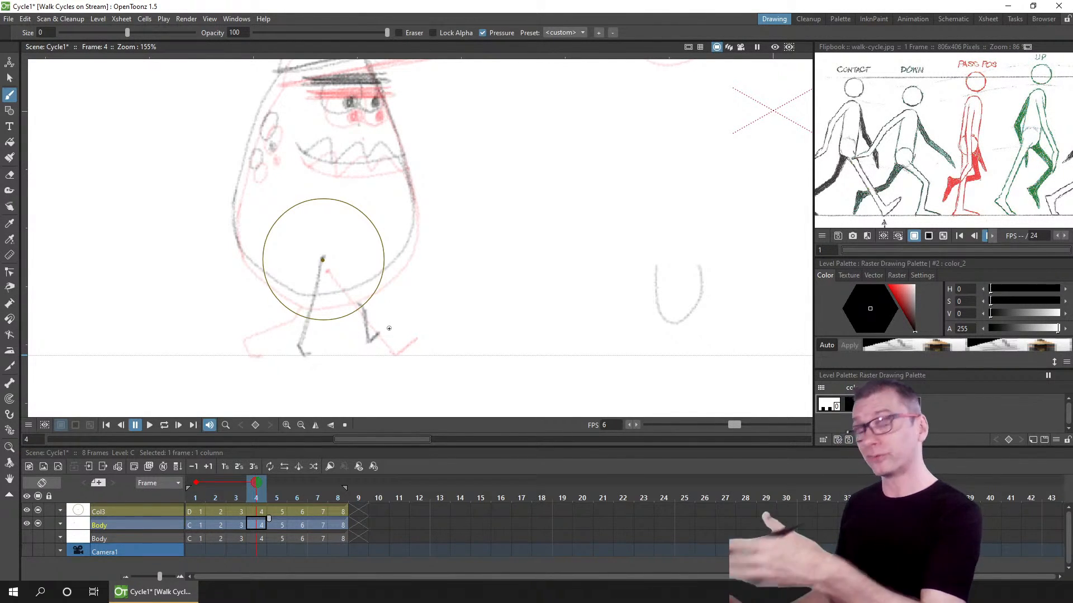
click(306, 321)
key(ctrl+s)
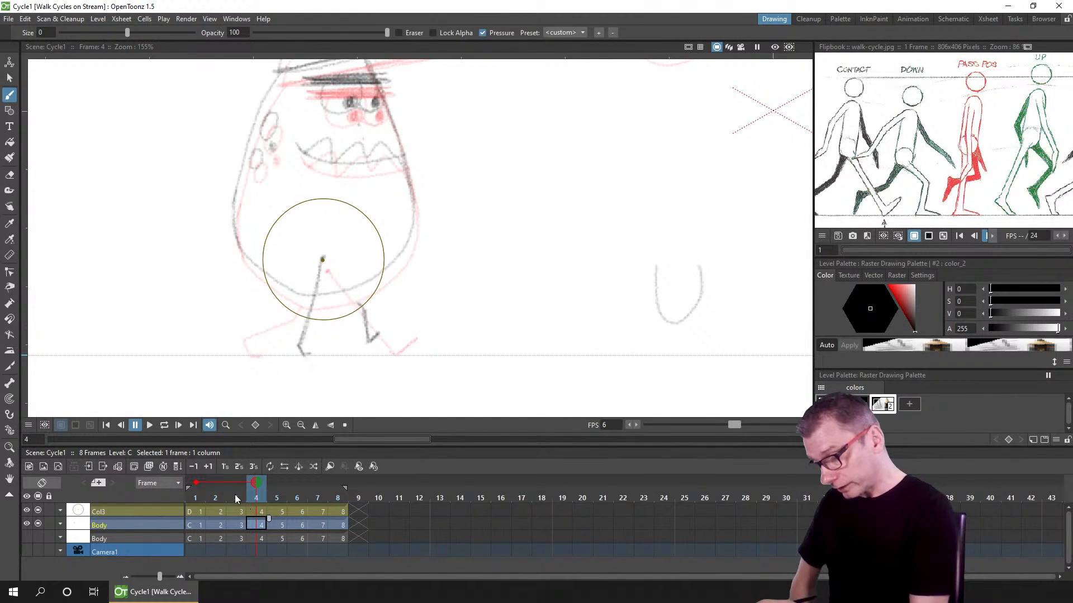
Step: Flip between frames 3 and 4, touch up the trailing leg's knee, and save
mouse_move(230, 497)
mouse_down()
mouse_move(213, 497)
mouse_move(250, 494)
mouse_move(211, 496)
mouse_move(246, 491)
mouse_up()
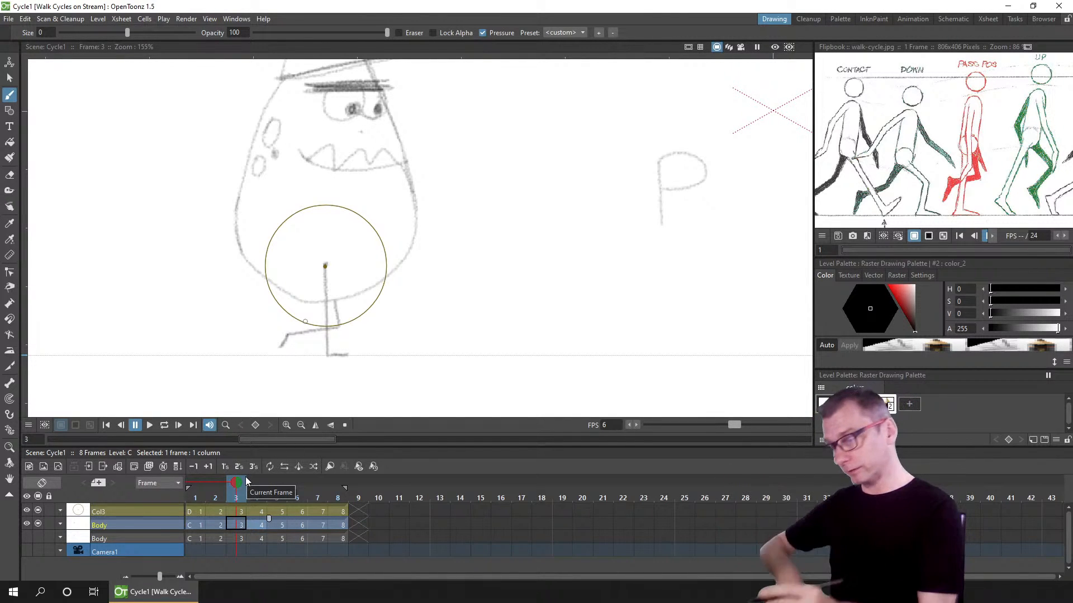
mouse_move(234, 494)
mouse_down()
mouse_move(213, 498)
mouse_move(283, 490)
mouse_move(223, 494)
mouse_move(256, 494)
mouse_up()
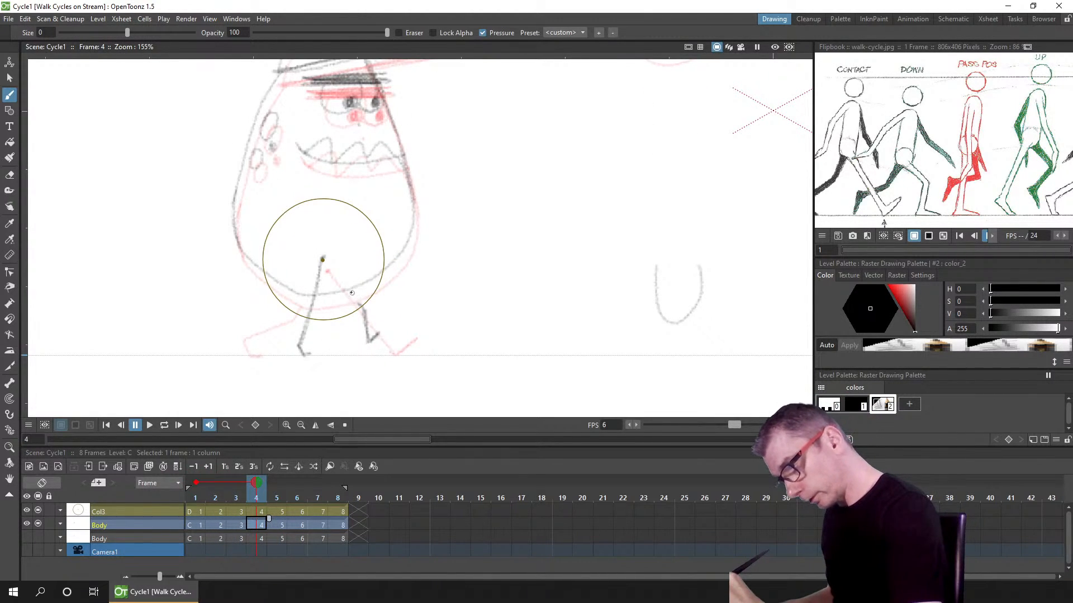
drag(358, 302, 347, 293)
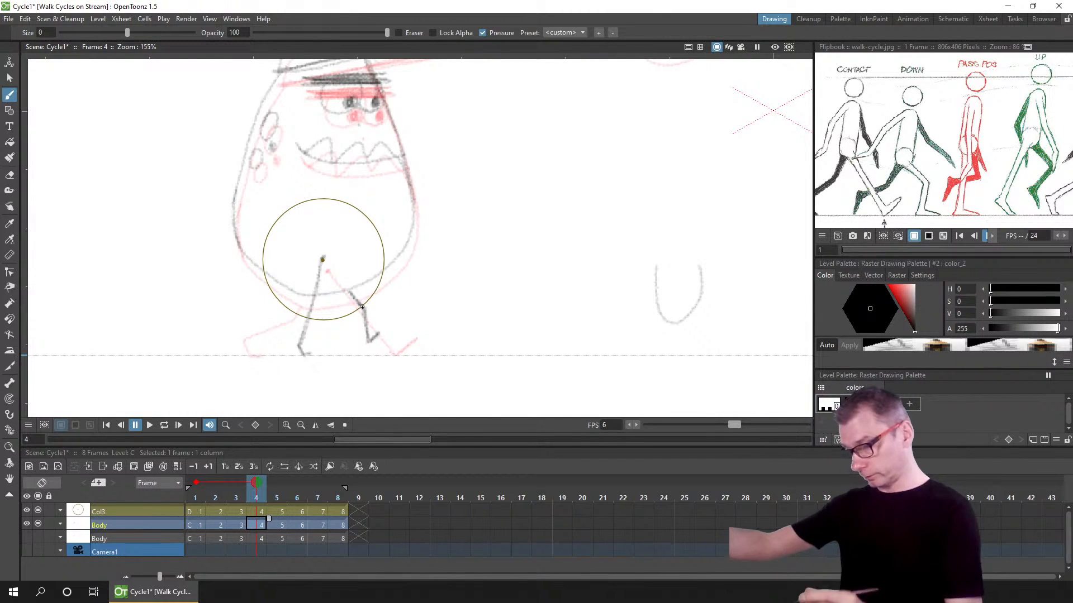
key(ctrl+s)
Step: Turn off the onion skin frame and move to frame 5
click(195, 483)
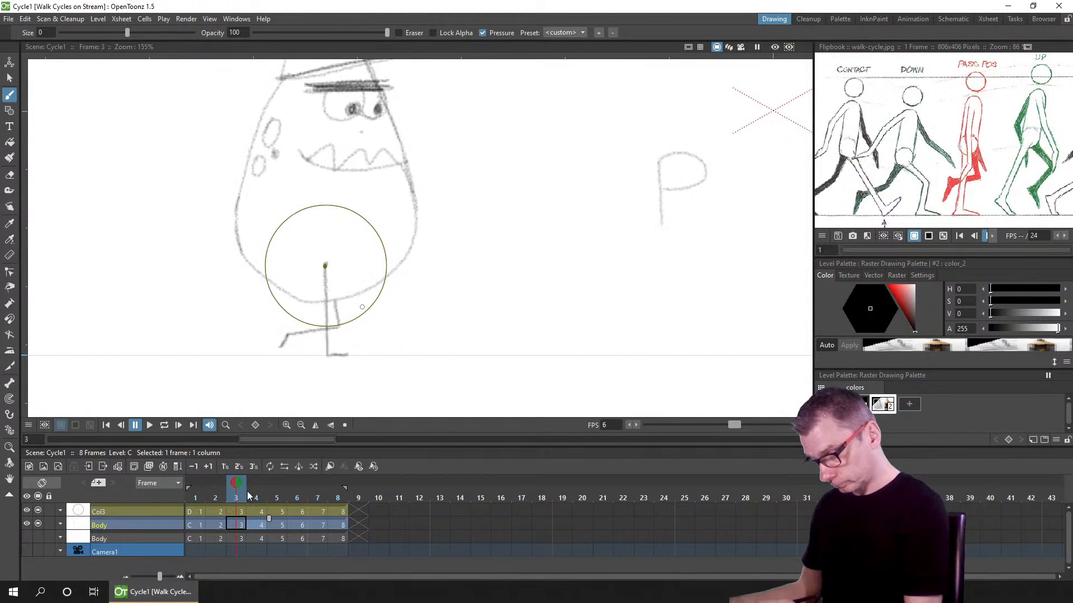
click(276, 495)
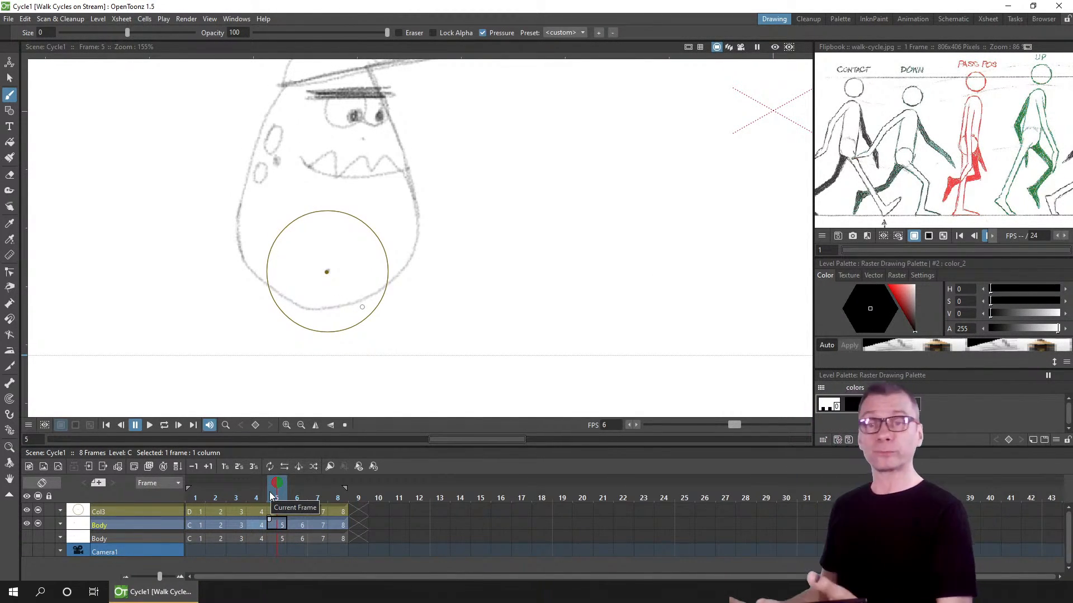
Step: Set the onion skin to show frame 1 while on frame 5
drag(625, 283, 543, 319)
drag(569, 230, 567, 254)
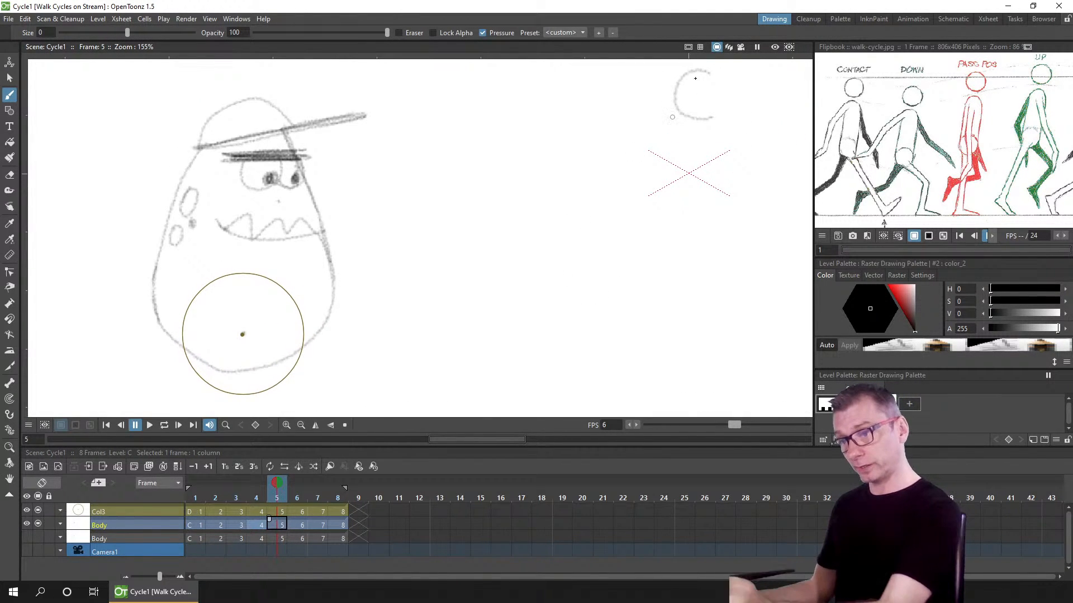
mouse_move(387, 340)
mouse_down()
mouse_move(397, 273)
mouse_move(376, 323)
mouse_up()
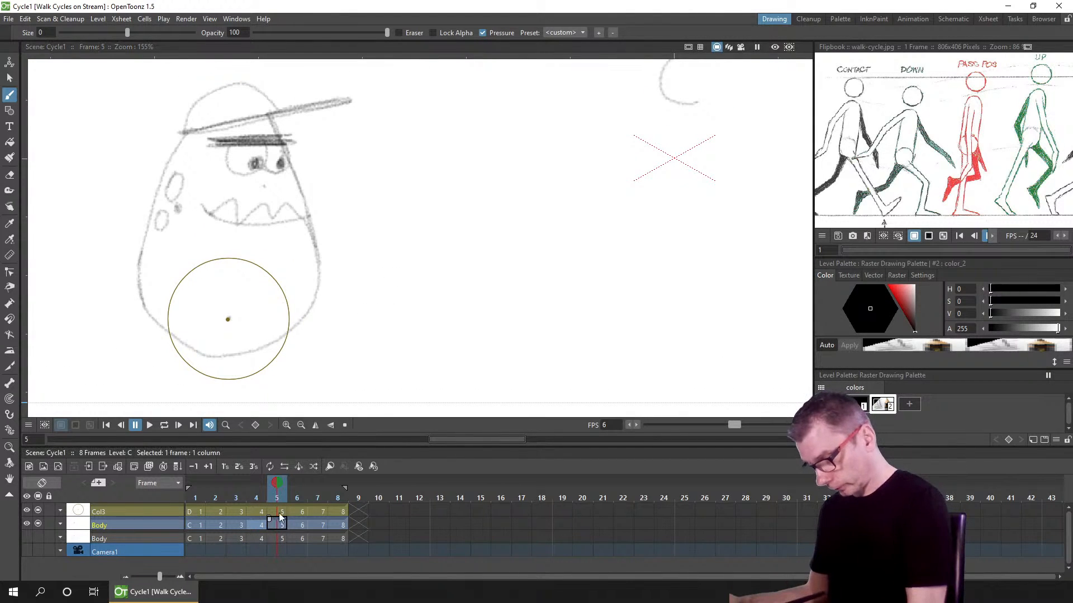
drag(278, 494, 195, 488)
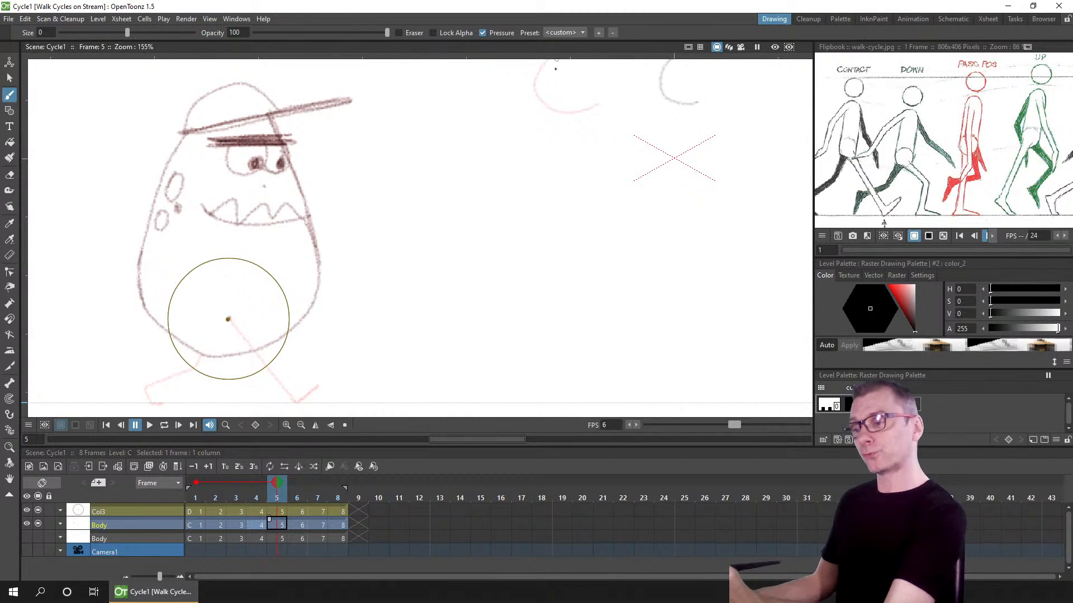
drag(541, 98, 525, 156)
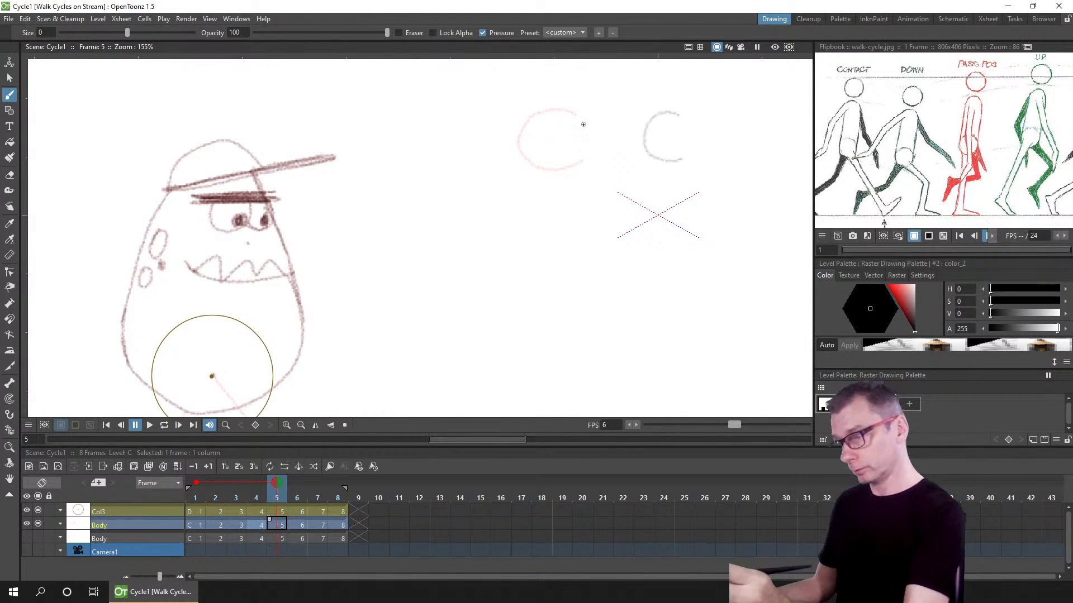
mouse_move(359, 276)
mouse_down()
mouse_move(438, 209)
mouse_move(455, 167)
mouse_move(467, 168)
mouse_up()
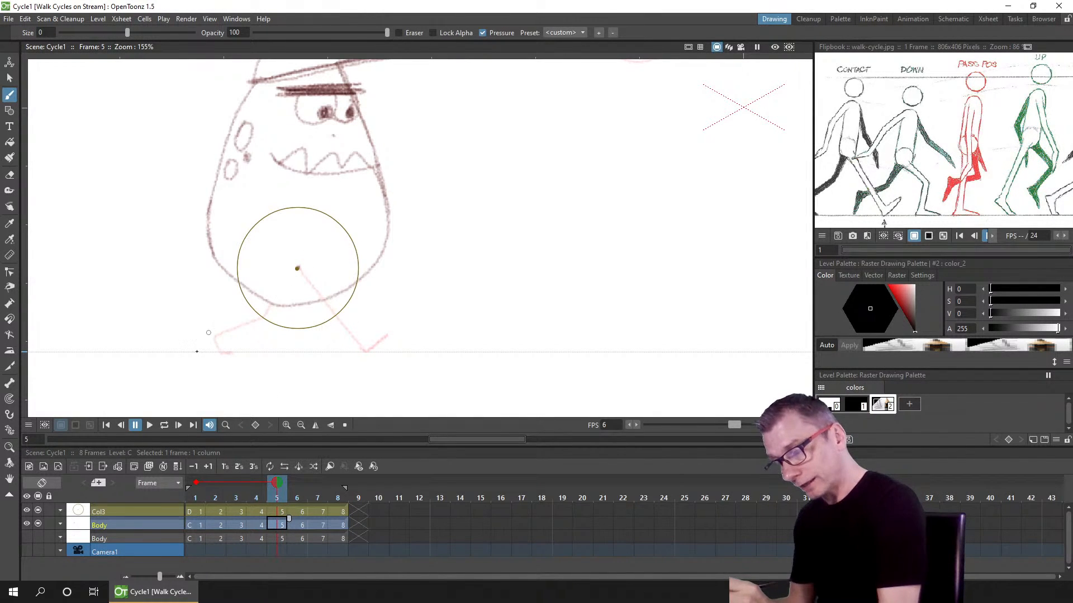
Step: Compare with frame 4, then draw frame 5's contact-pose legs from the hip with feet spread front and back
click(198, 525)
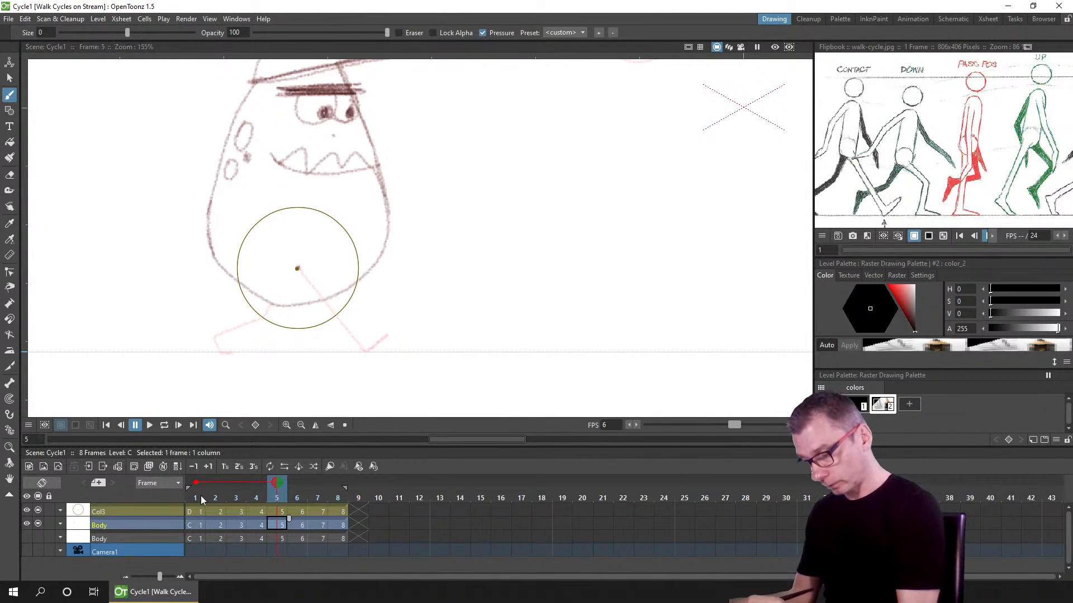
drag(204, 500, 262, 494)
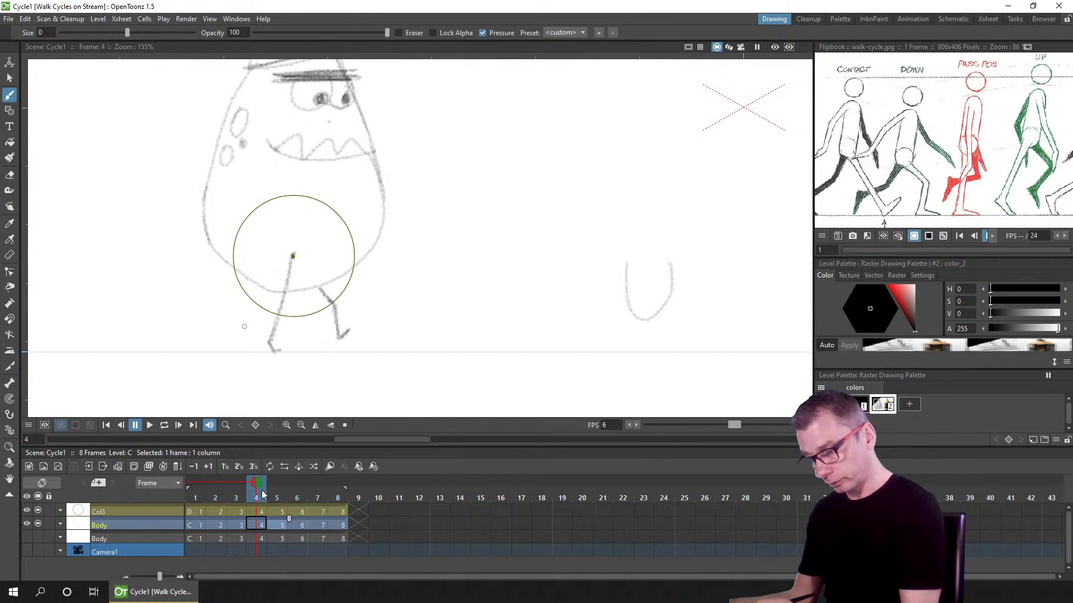
click(276, 495)
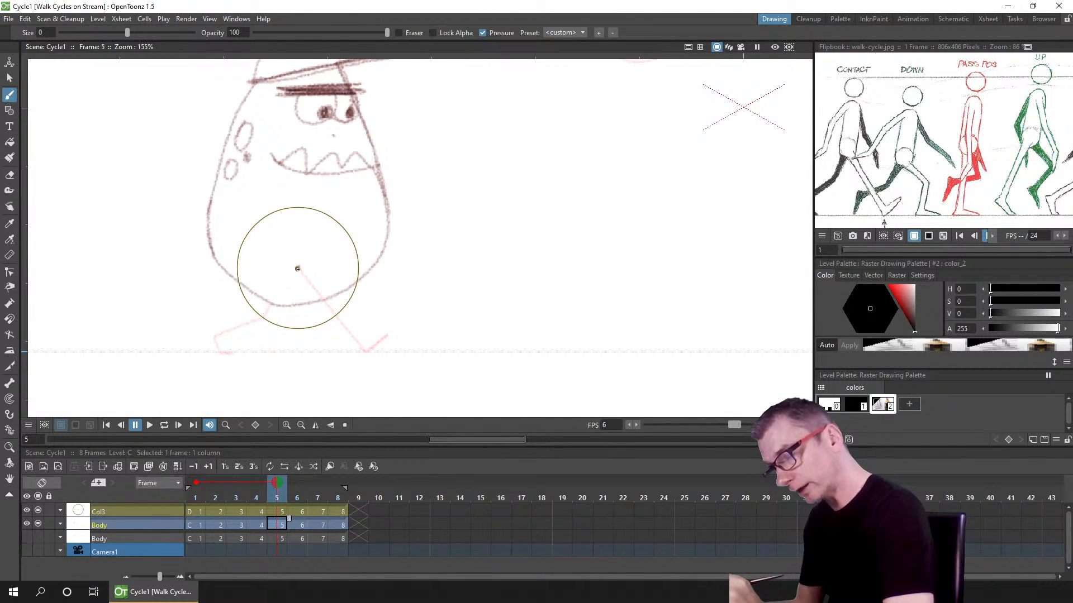
mouse_move(294, 273)
mouse_down()
mouse_move(264, 316)
mouse_move(296, 271)
mouse_up()
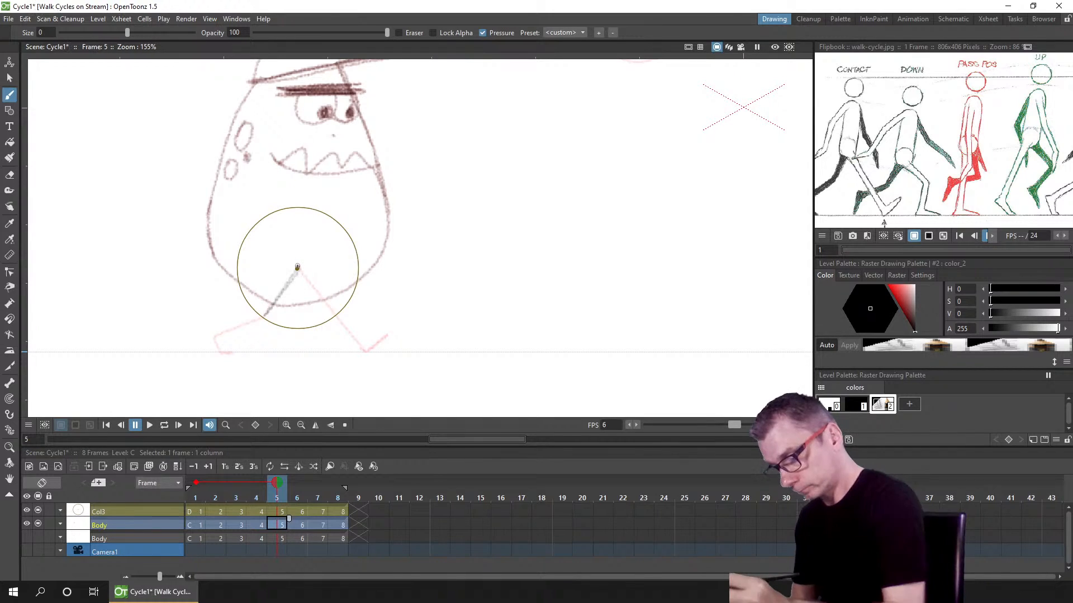
drag(216, 335, 217, 349)
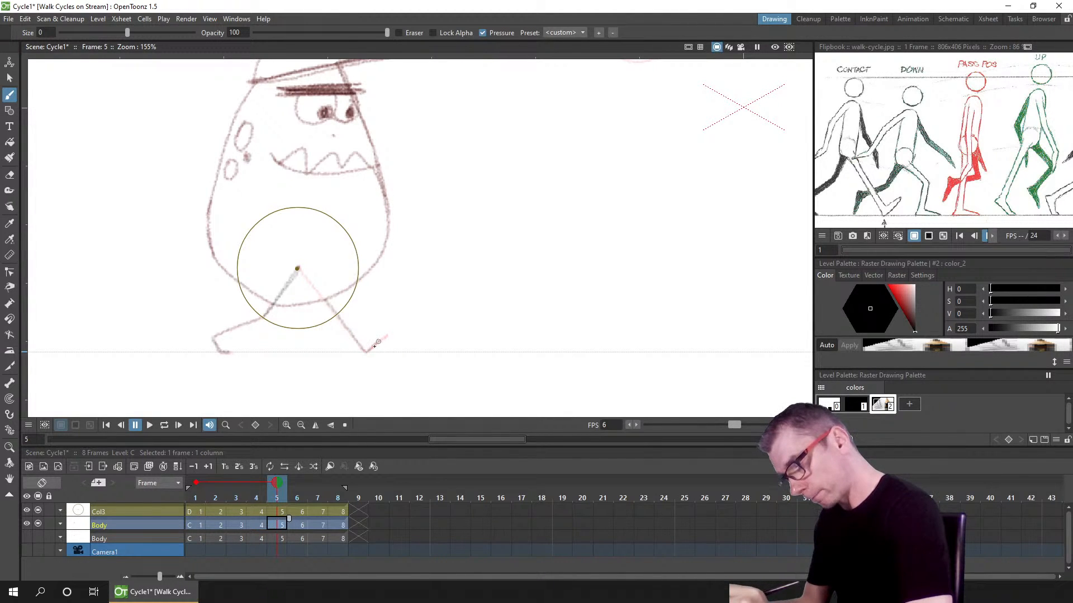
drag(374, 346, 380, 341)
drag(325, 300, 336, 313)
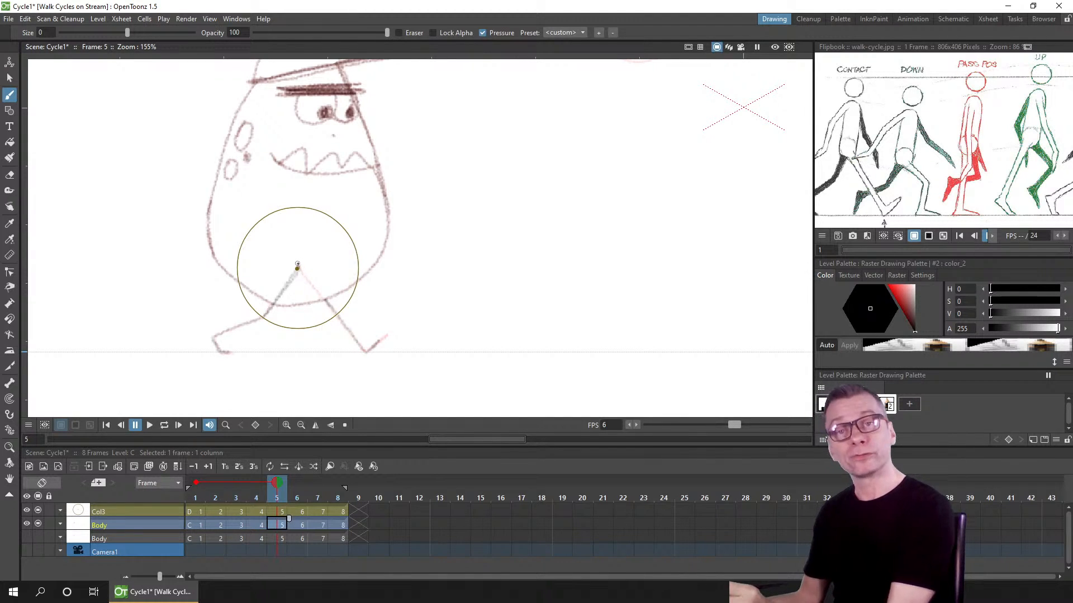
Step: Draw the down-pose legs on frame 6 and the passing-pose legs on frame 7, then save the scene
click(296, 525)
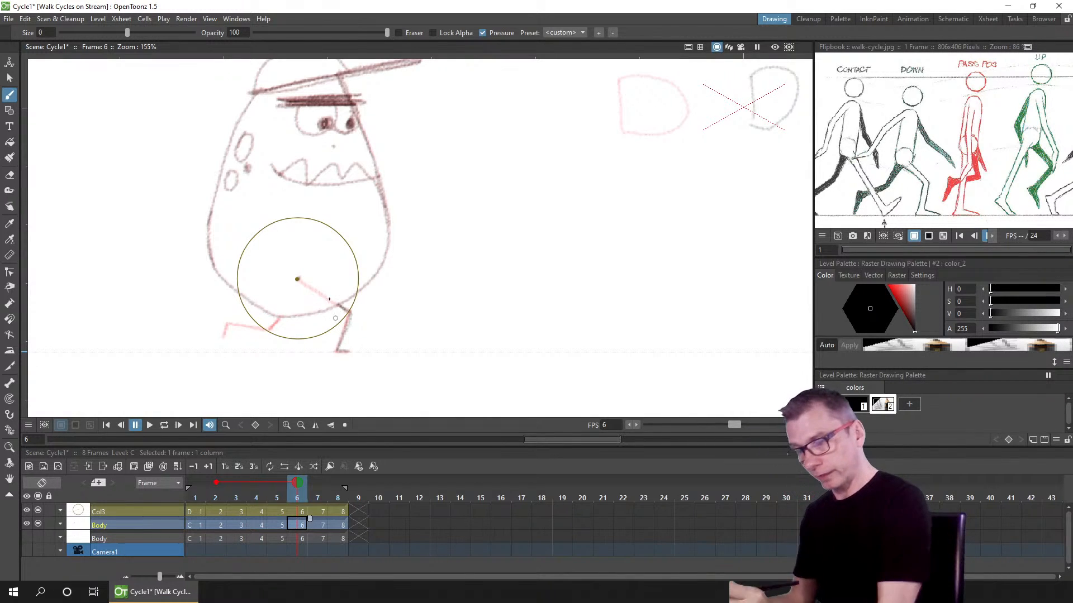
mouse_move(225, 327)
mouse_down()
mouse_move(222, 337)
mouse_move(237, 327)
mouse_up()
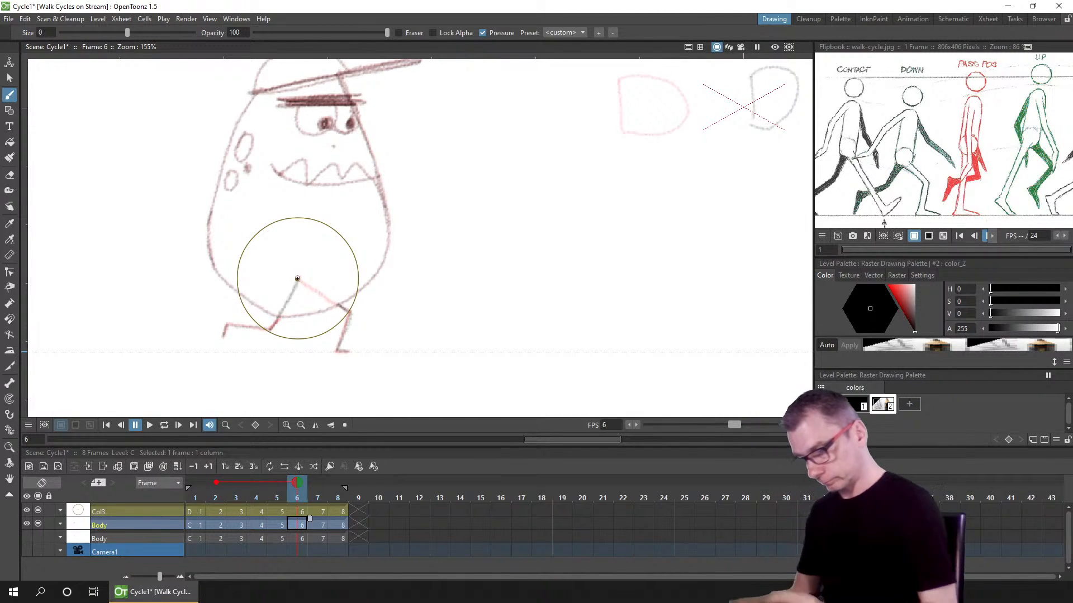
click(323, 525)
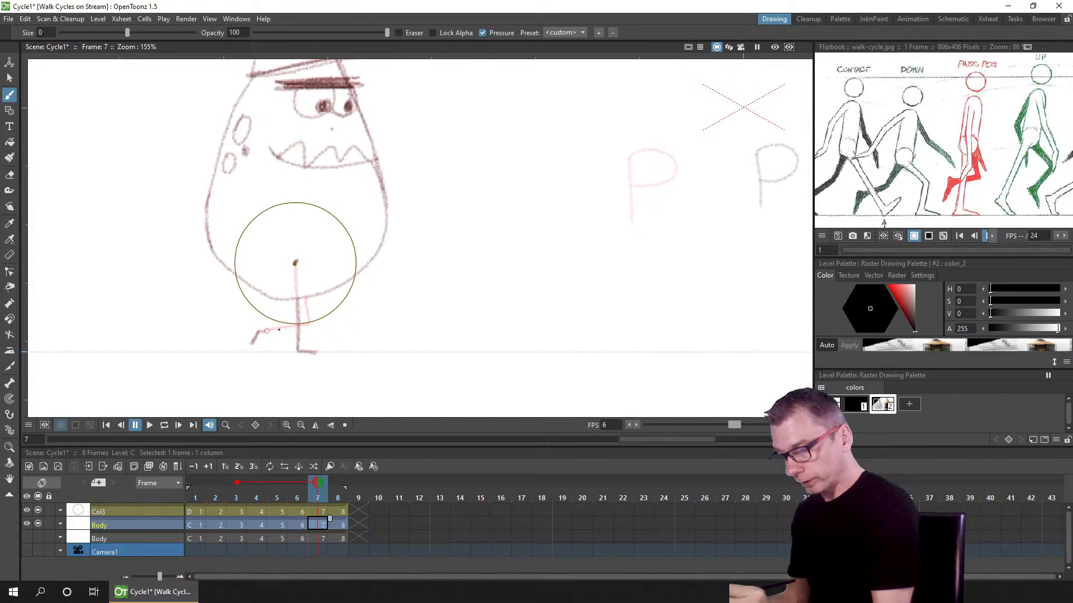
mouse_move(295, 263)
mouse_down()
mouse_move(311, 321)
mouse_move(298, 264)
mouse_up()
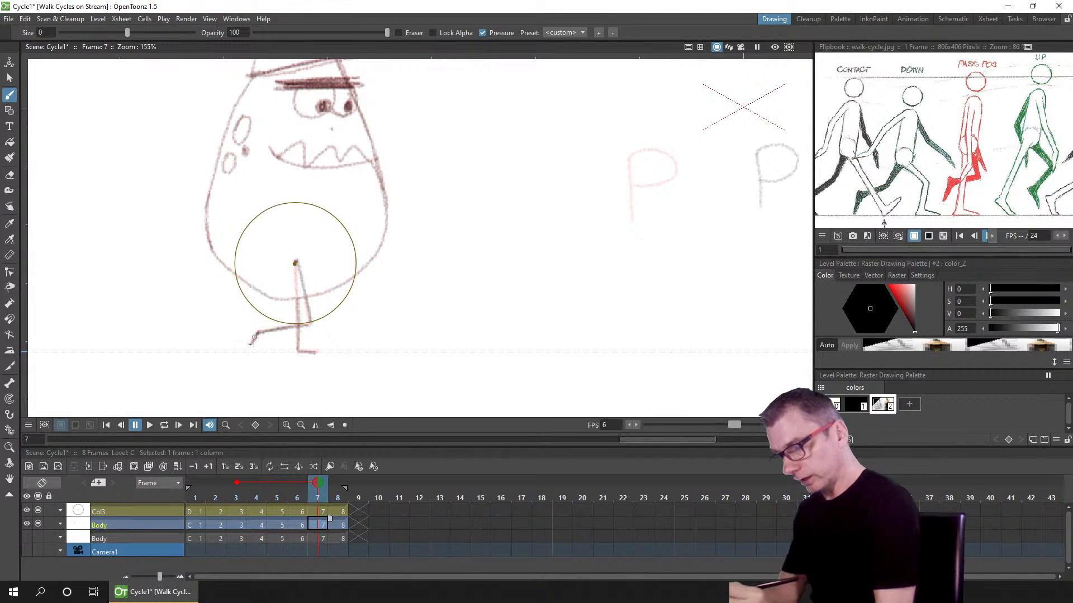
key(ctrl+s)
Step: Draw the up-pose legs on frame 8, redo the forward foot, turn off the onion skin, and save
click(339, 524)
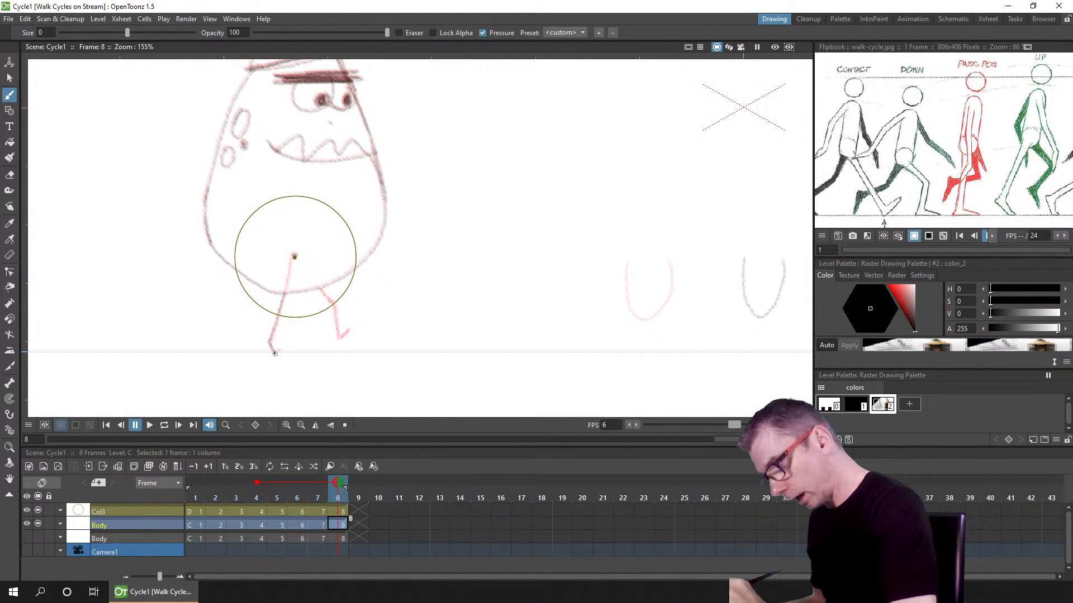
drag(289, 293, 273, 334)
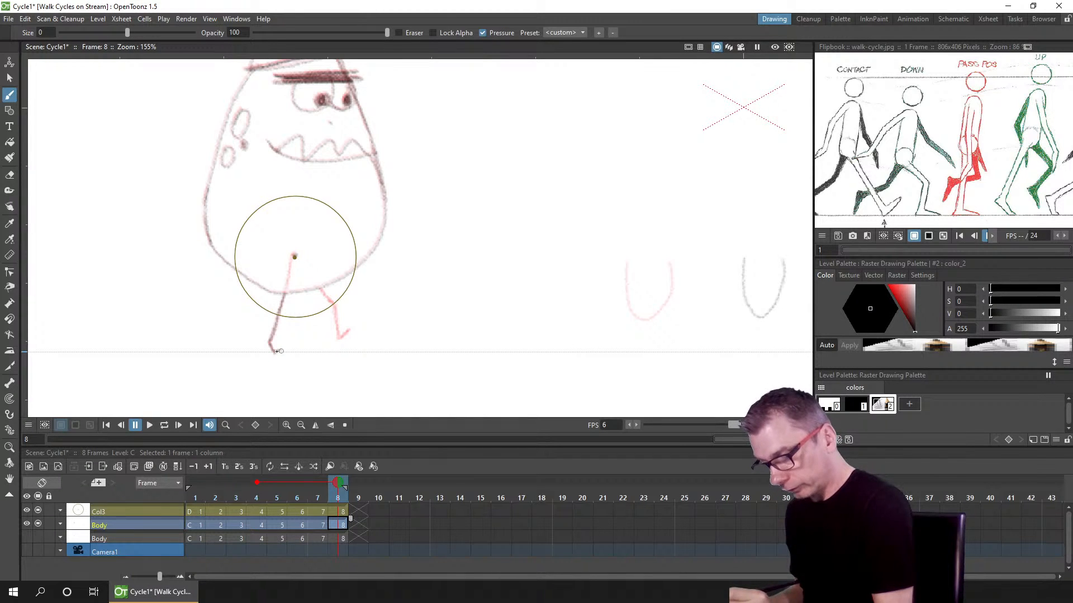
drag(296, 258, 334, 307)
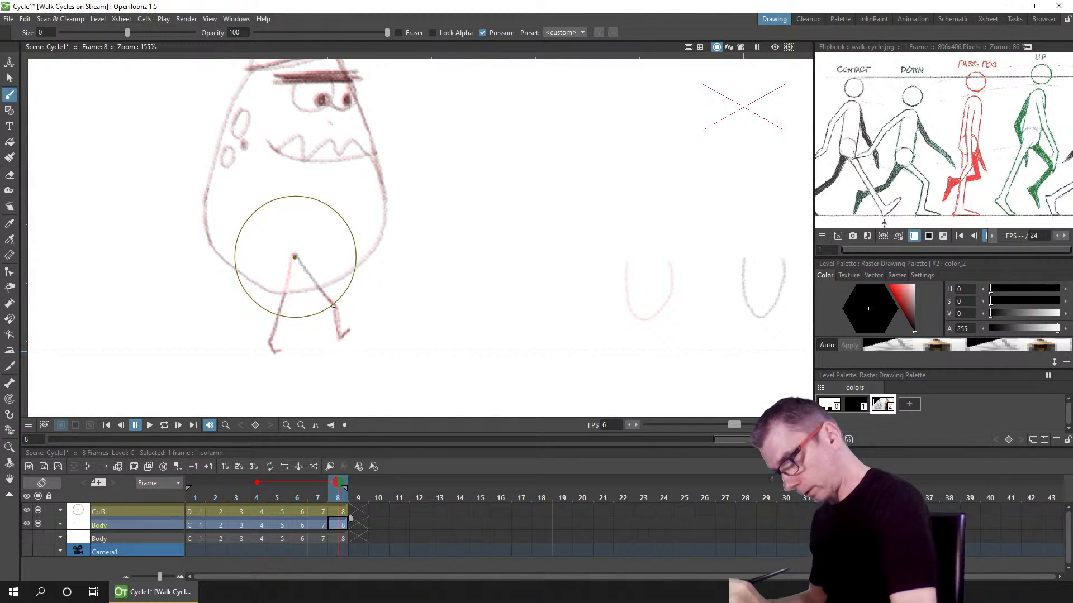
key(ctrl+z)
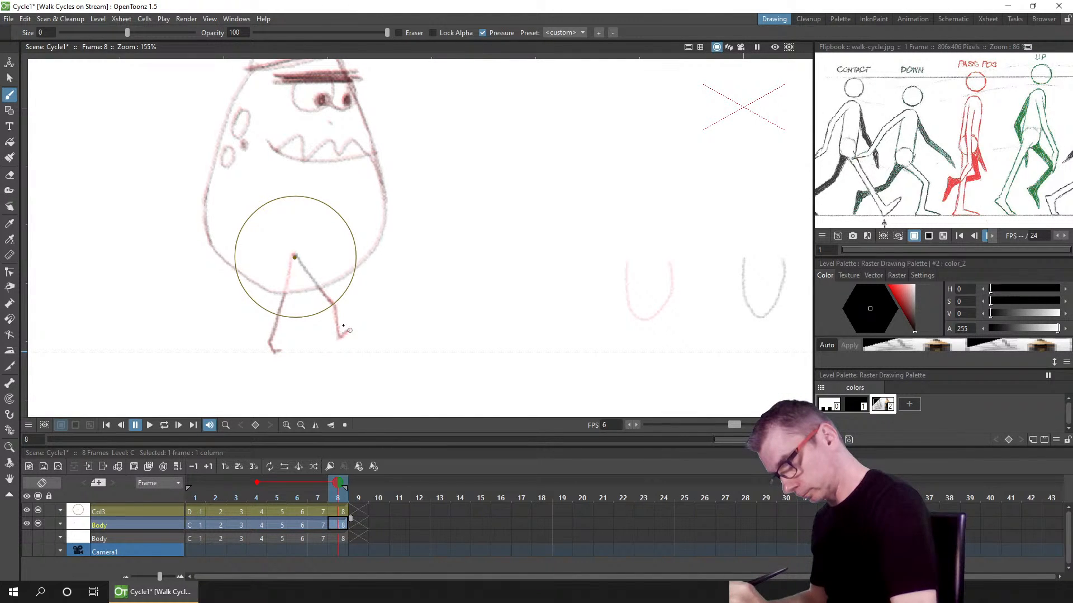
drag(339, 336, 348, 330)
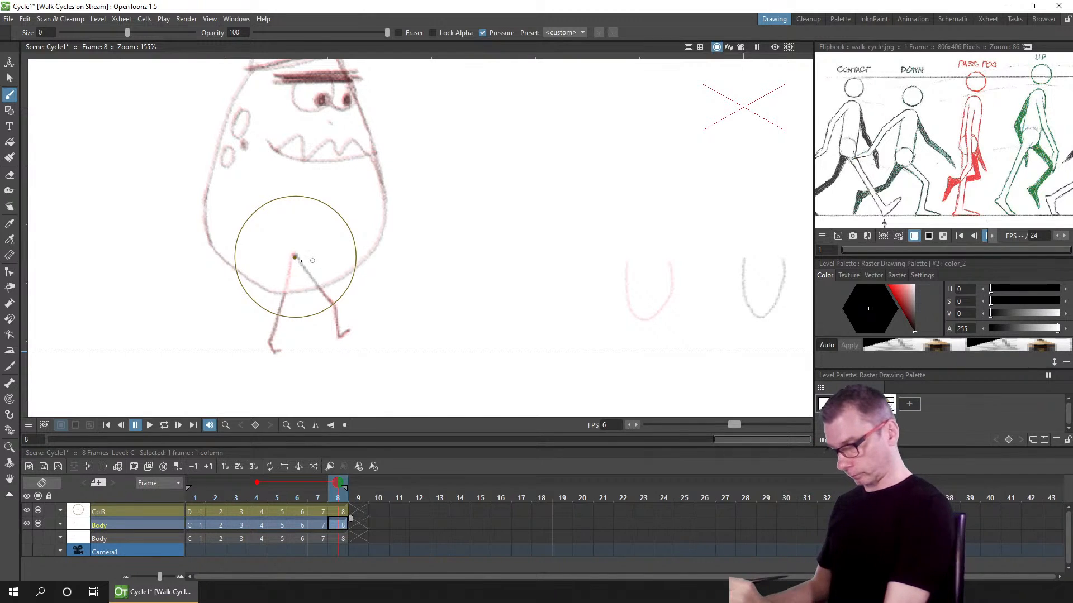
click(257, 482)
key(ctrl+s)
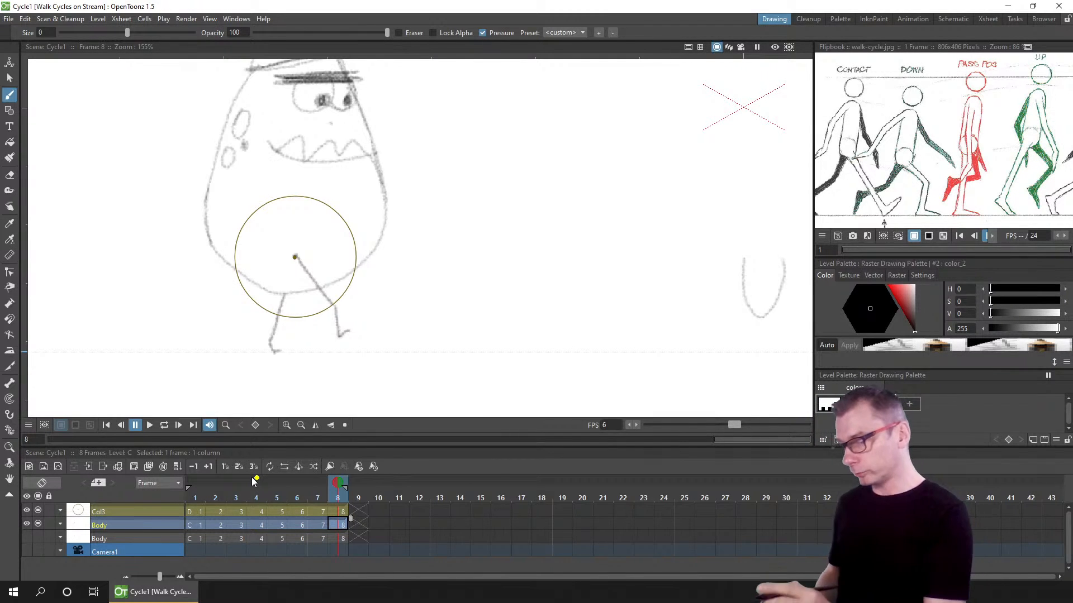
Step: Hide the hip circle column and play the eight frames back in a loop from frame 1
click(37, 511)
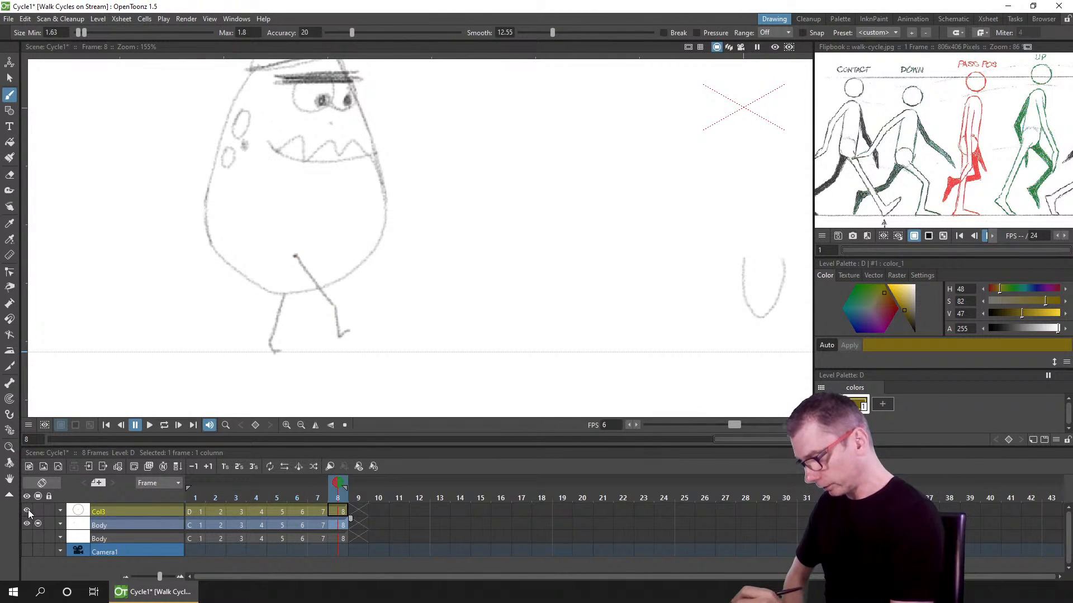
click(27, 510)
click(193, 523)
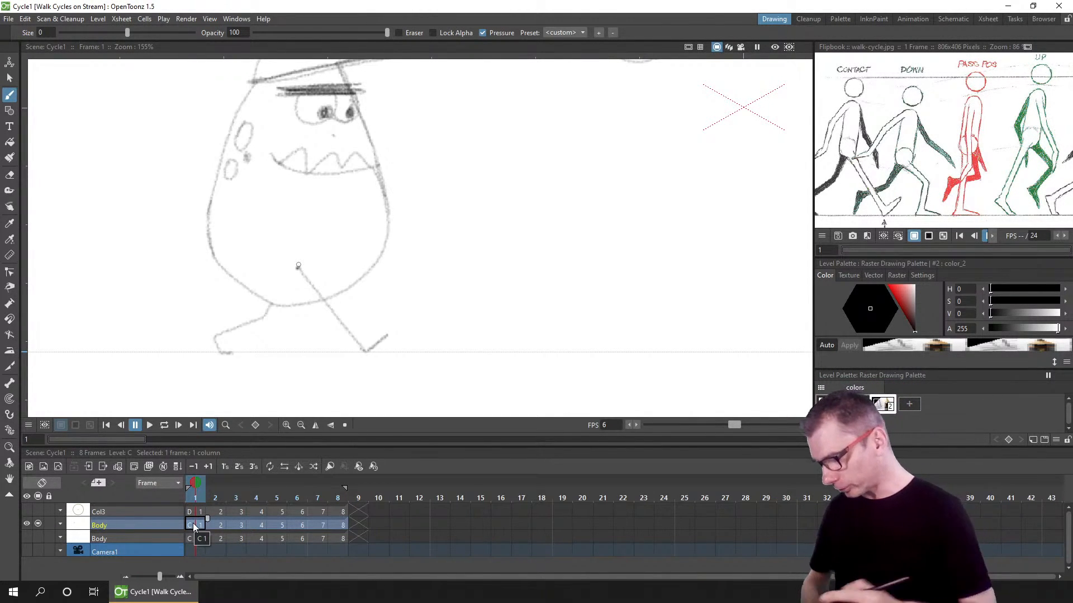
click(338, 493)
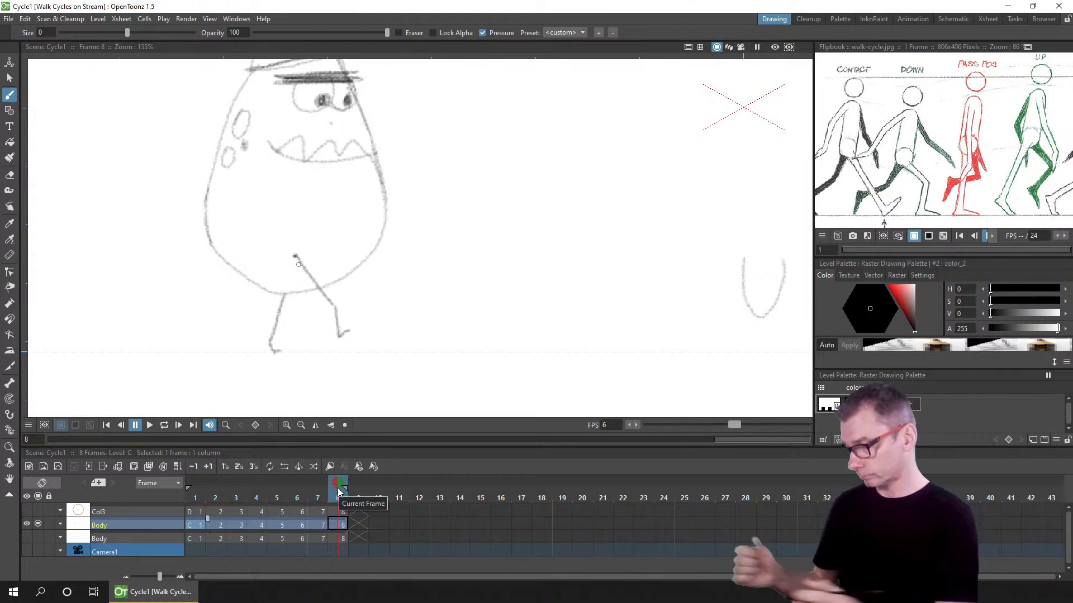
click(190, 496)
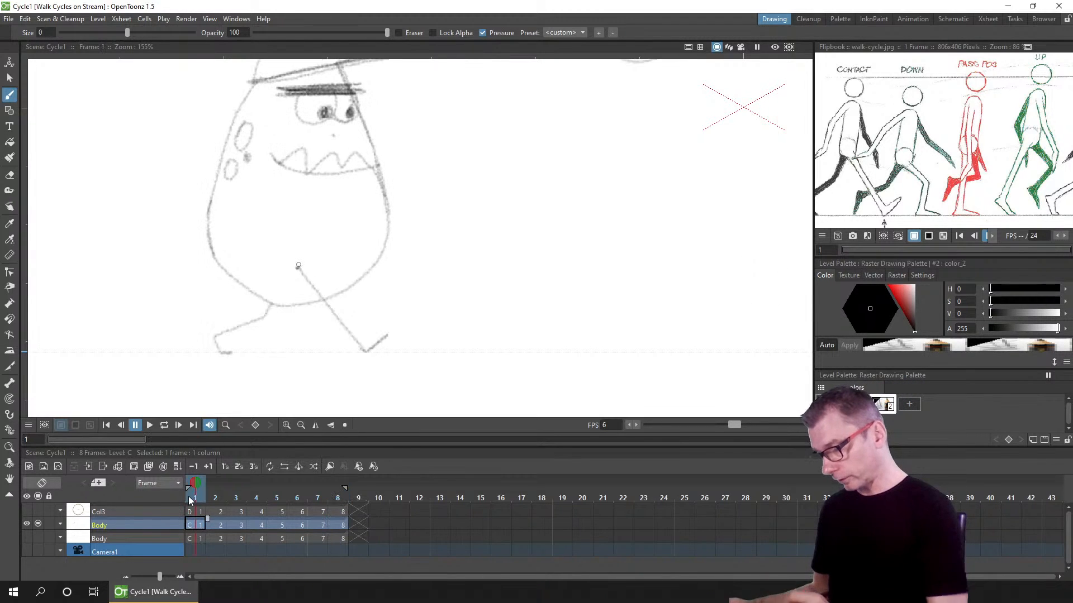
click(164, 425)
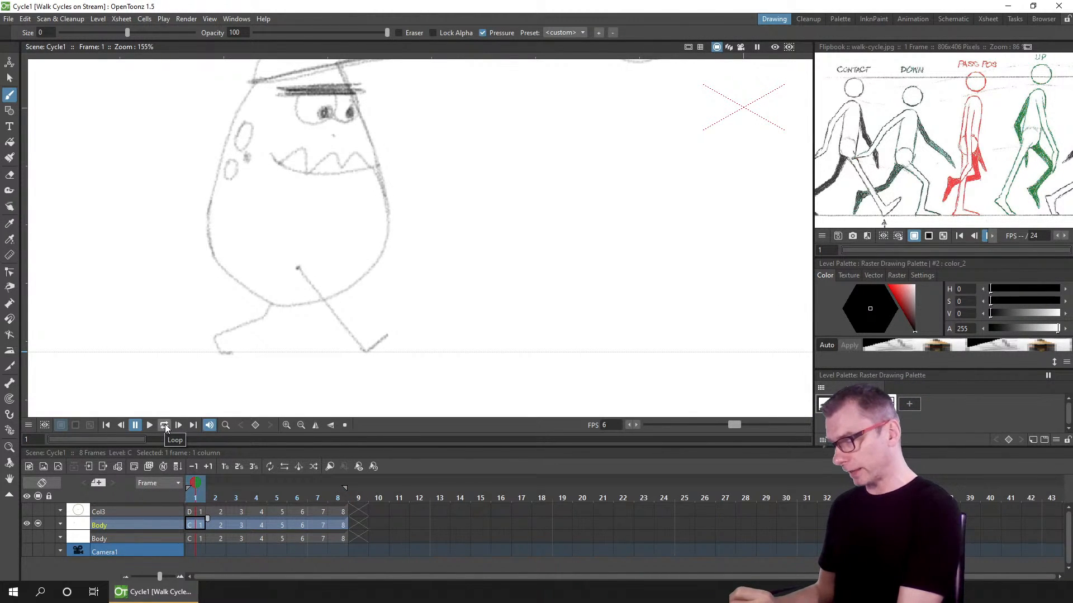
click(149, 425)
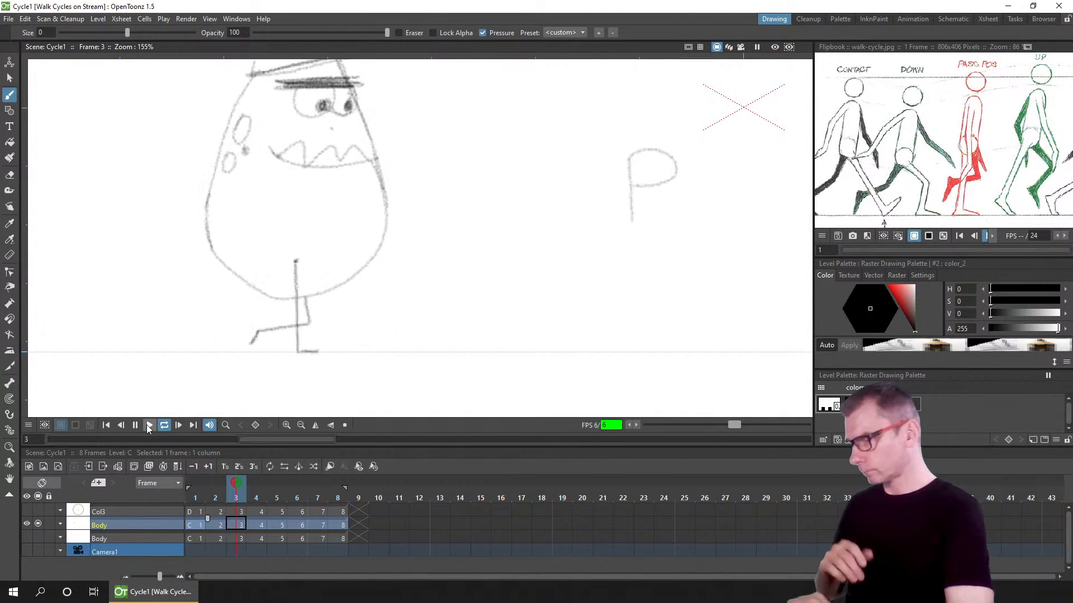
click(109, 423)
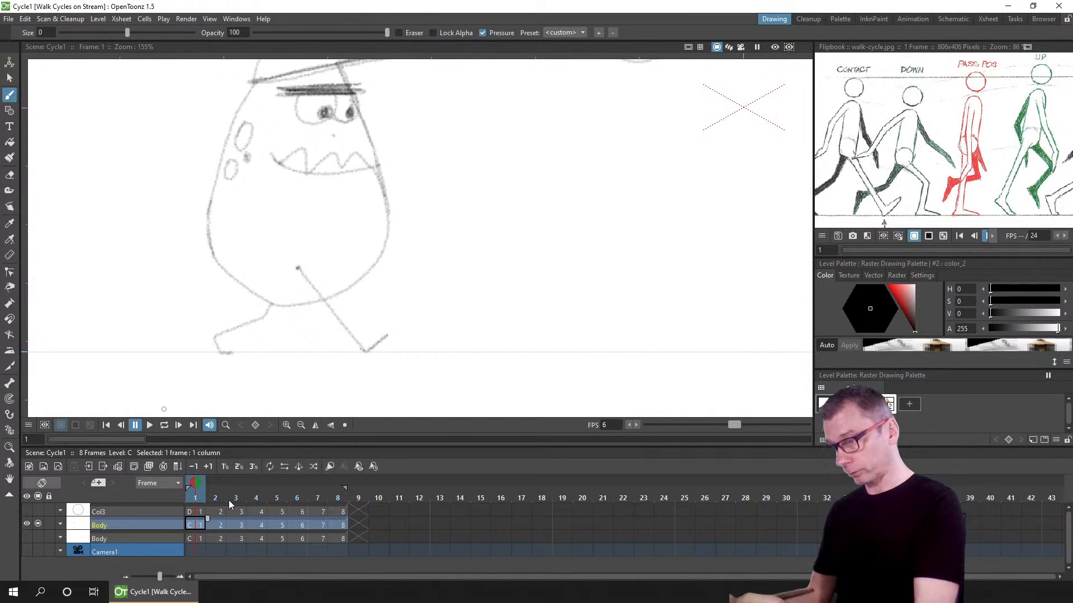
Step: Step through frames 1 to 4, then set the onion skin on frame 2 to show frames 1 and 3
drag(658, 168, 665, 219)
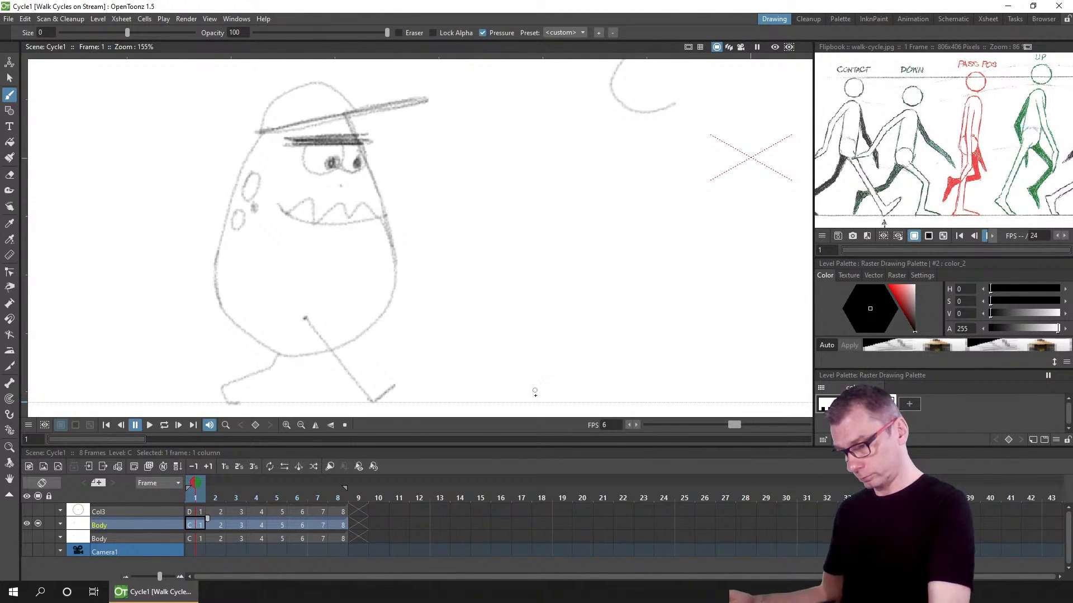
scroll(585, 256, down, 2)
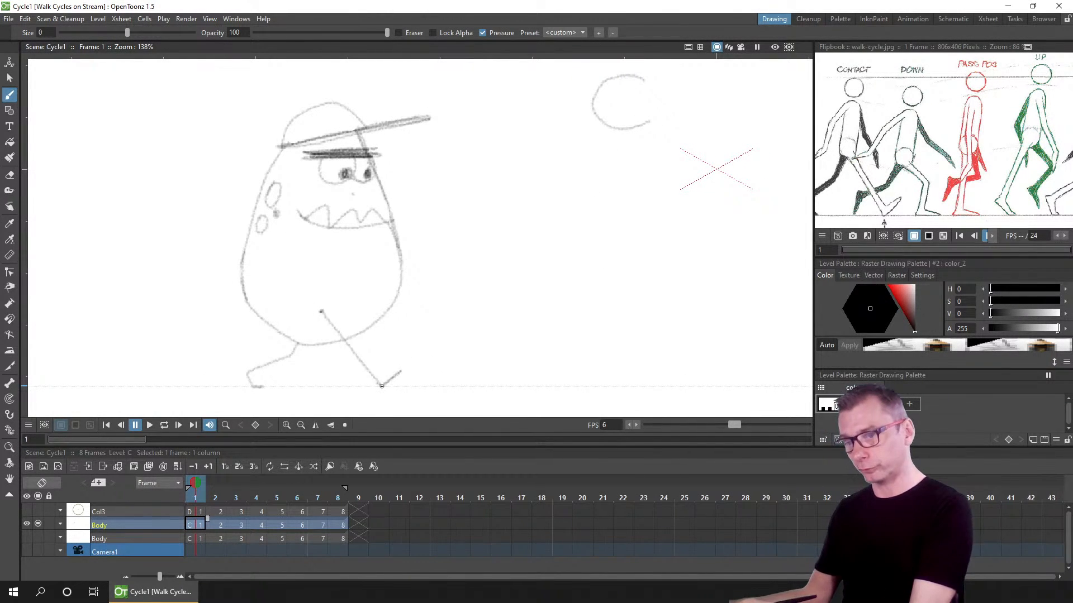
click(215, 498)
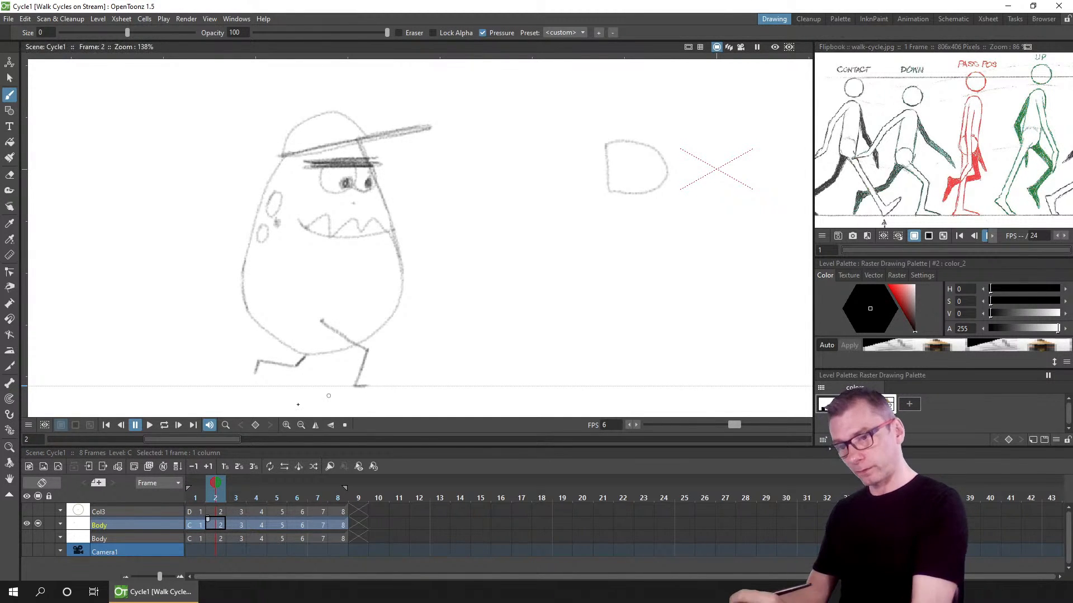
click(236, 499)
click(254, 497)
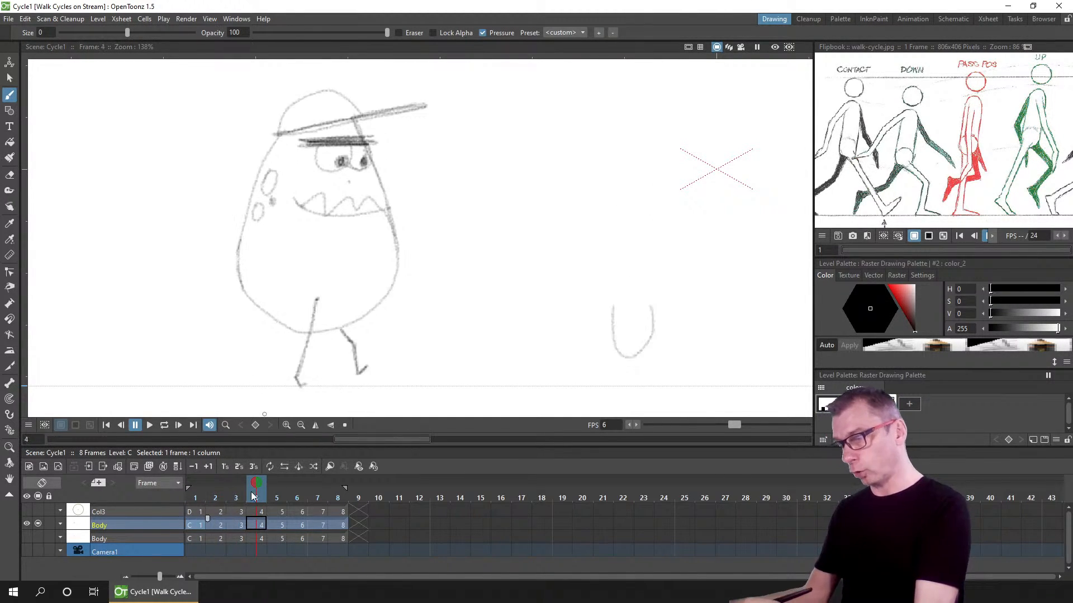
click(195, 497)
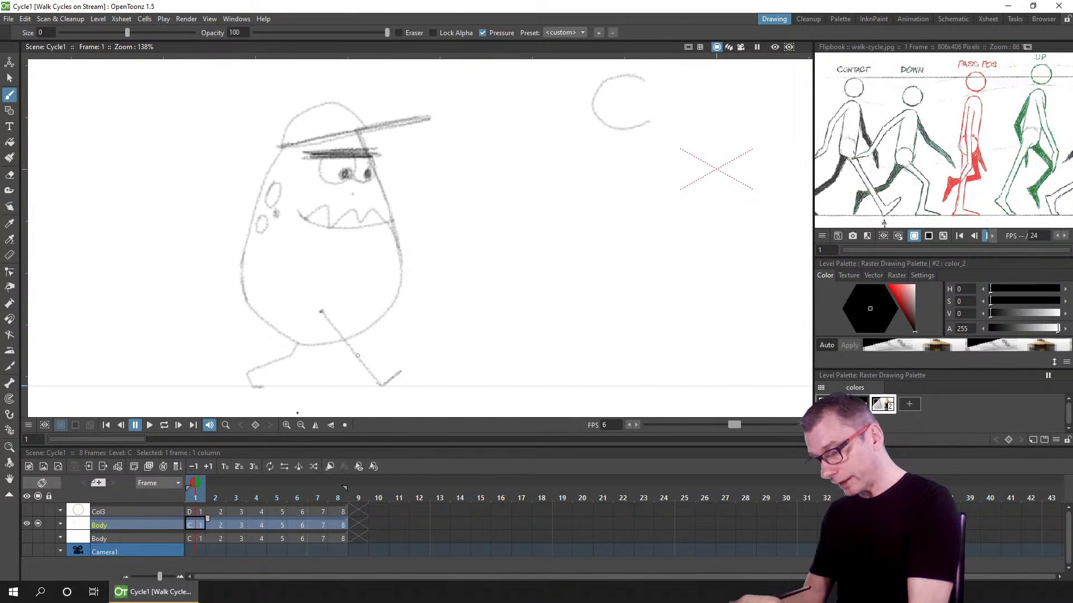
click(213, 498)
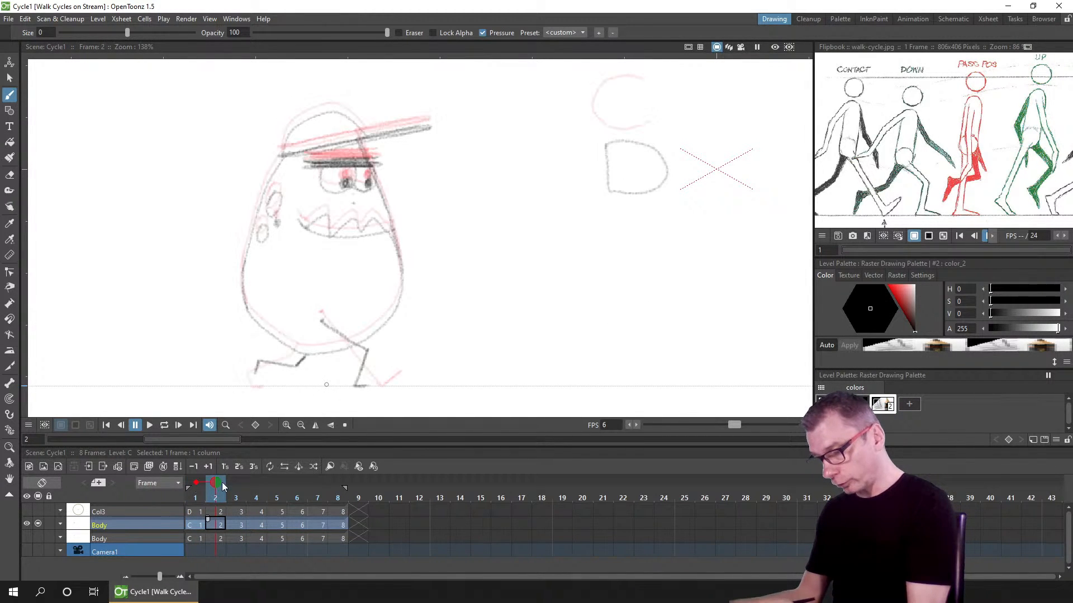
click(236, 483)
drag(321, 405, 352, 403)
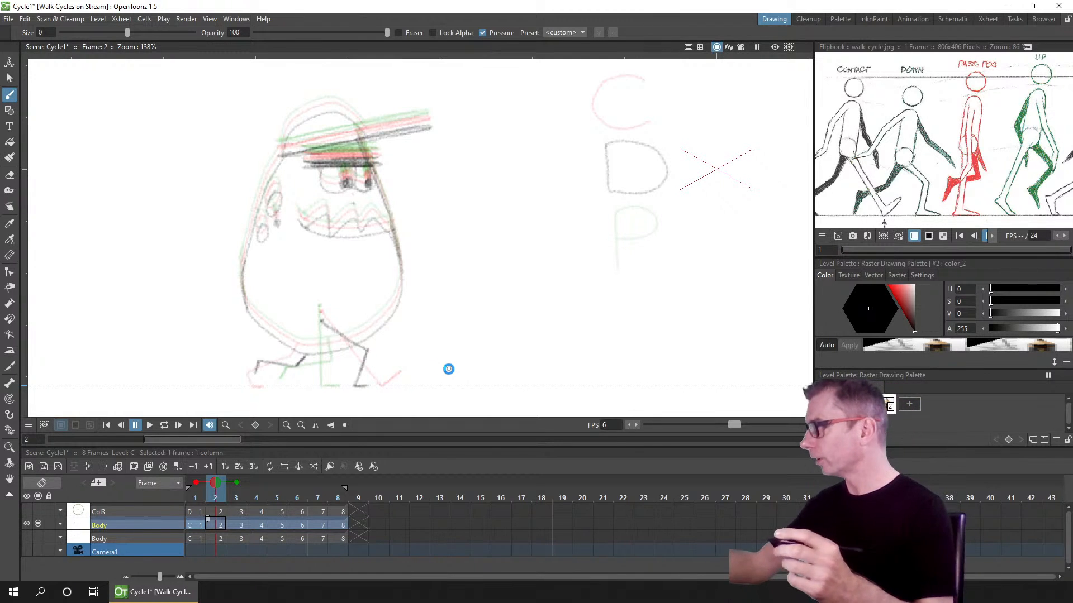
Step: Save the scene and turn off the onion skin
key(ctrl+s)
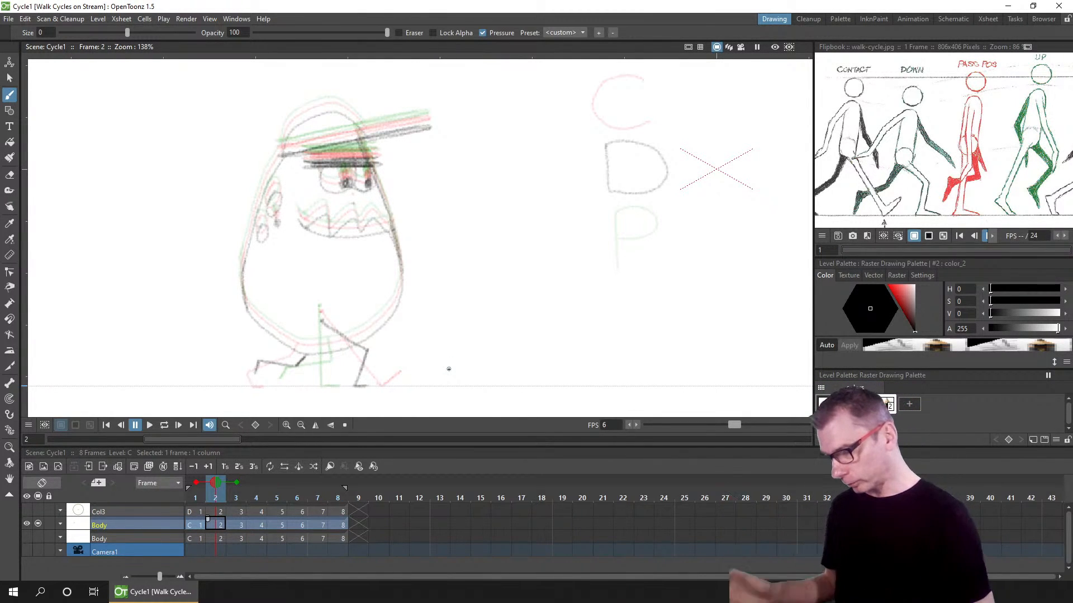
click(195, 482)
click(237, 482)
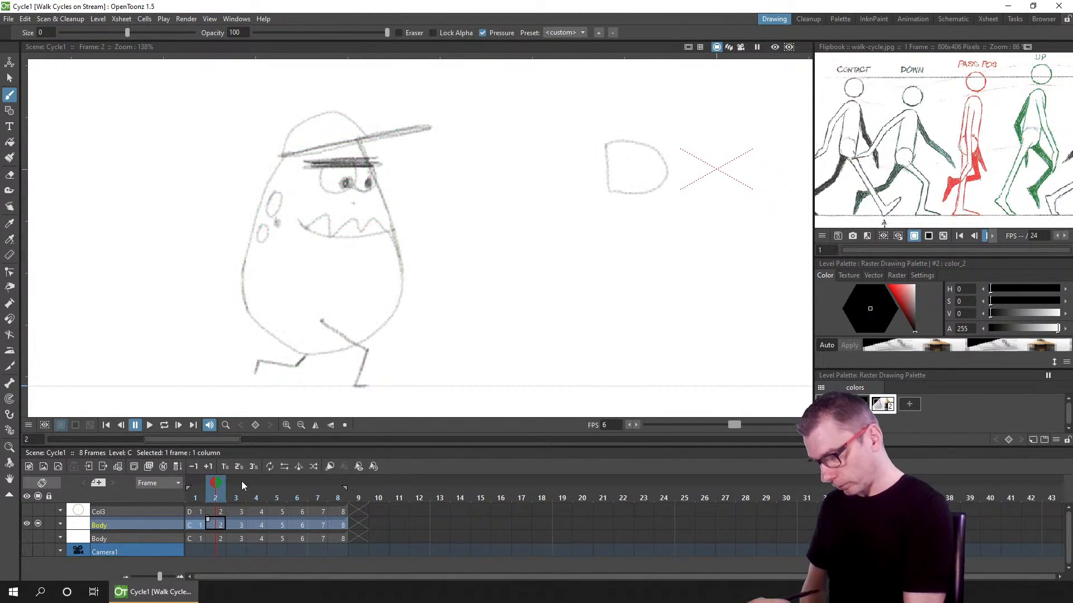
Step: Go to frame 5 and turn on the onion skin of frame 1 to compare the contact poses
click(240, 499)
click(254, 494)
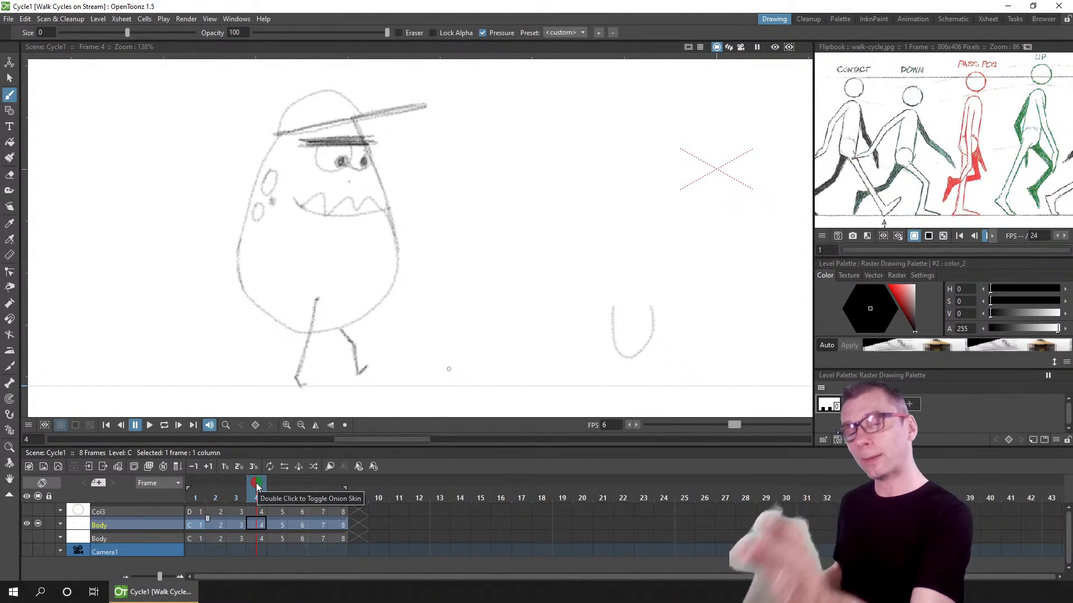
click(273, 484)
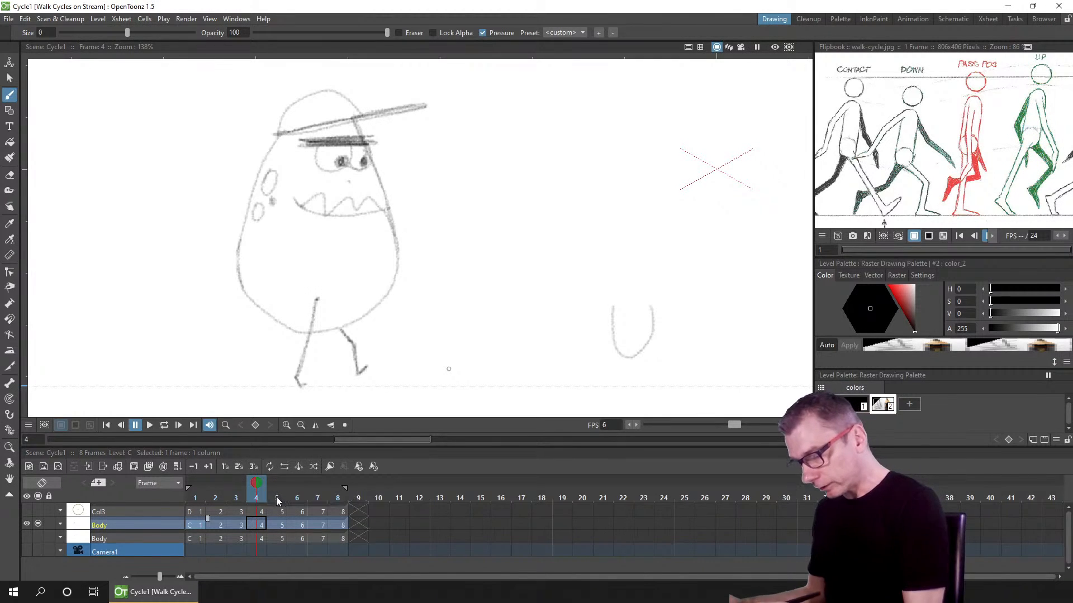
click(277, 500)
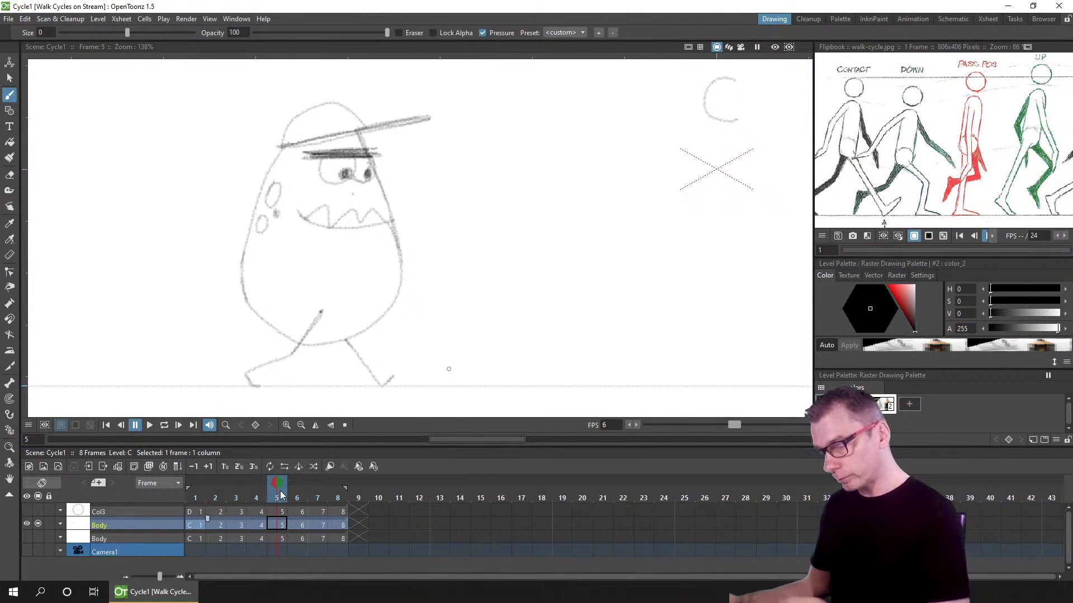
click(196, 484)
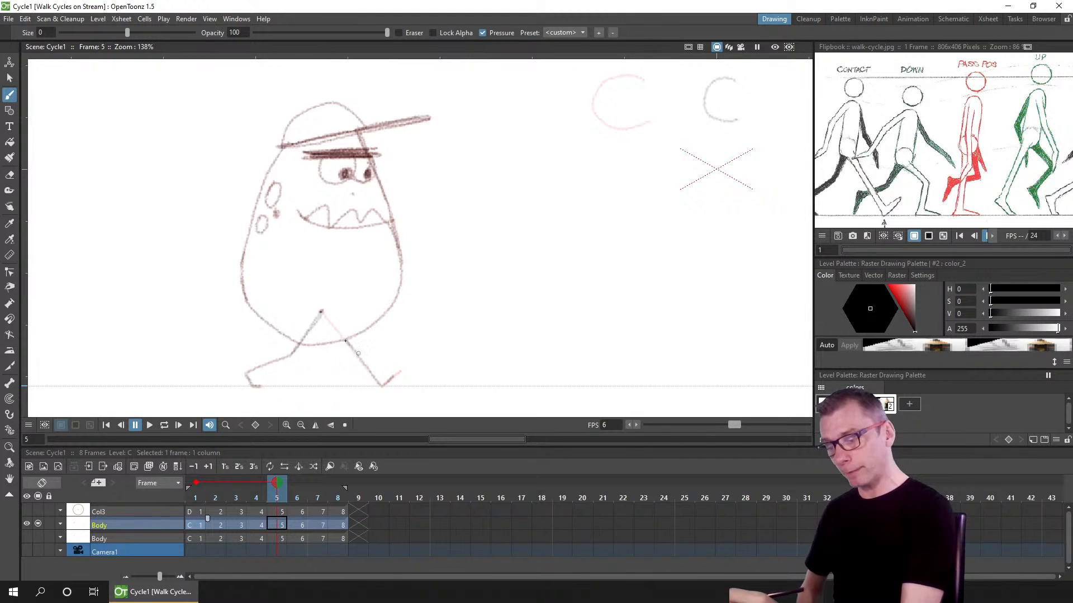
Step: Play the eight frames in a loop and review the walk zoomed out to the camera frame
drag(294, 495, 337, 497)
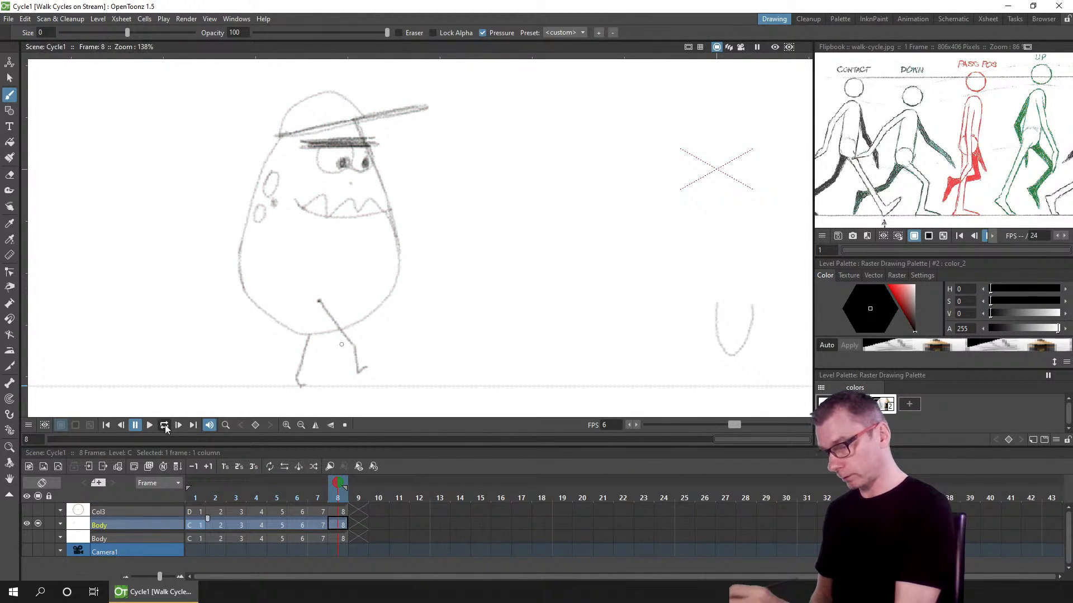
click(150, 425)
scroll(510, 301, down, 4)
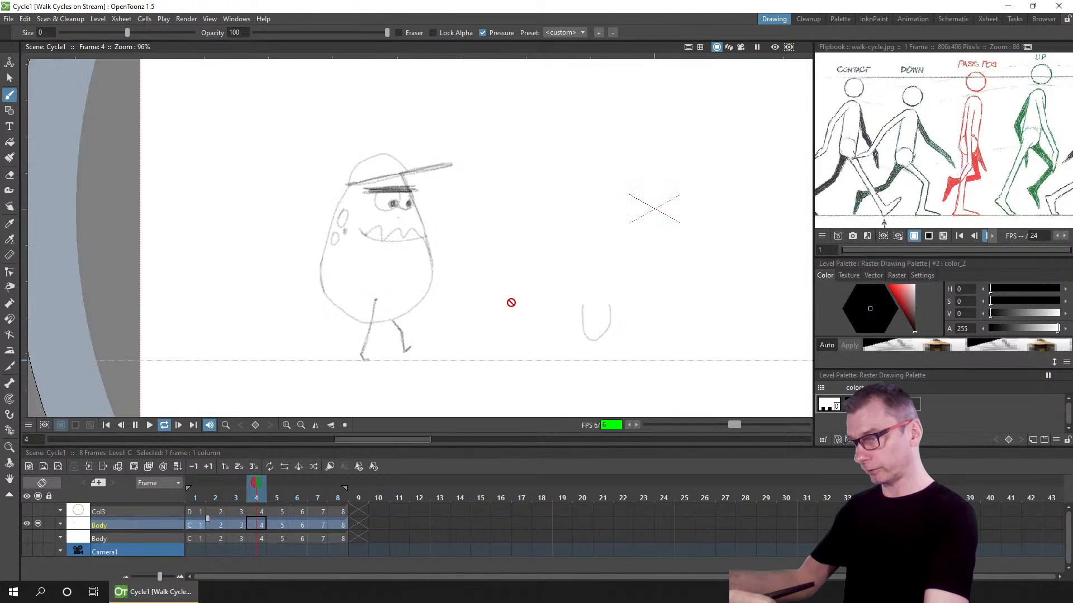
scroll(467, 302, down, 1)
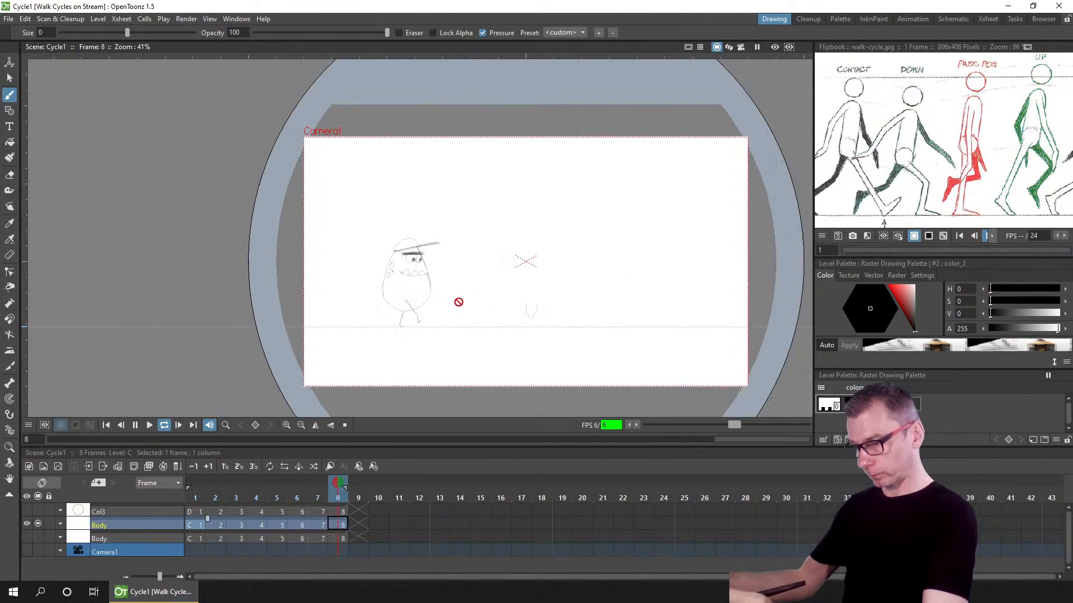
drag(445, 305, 406, 300)
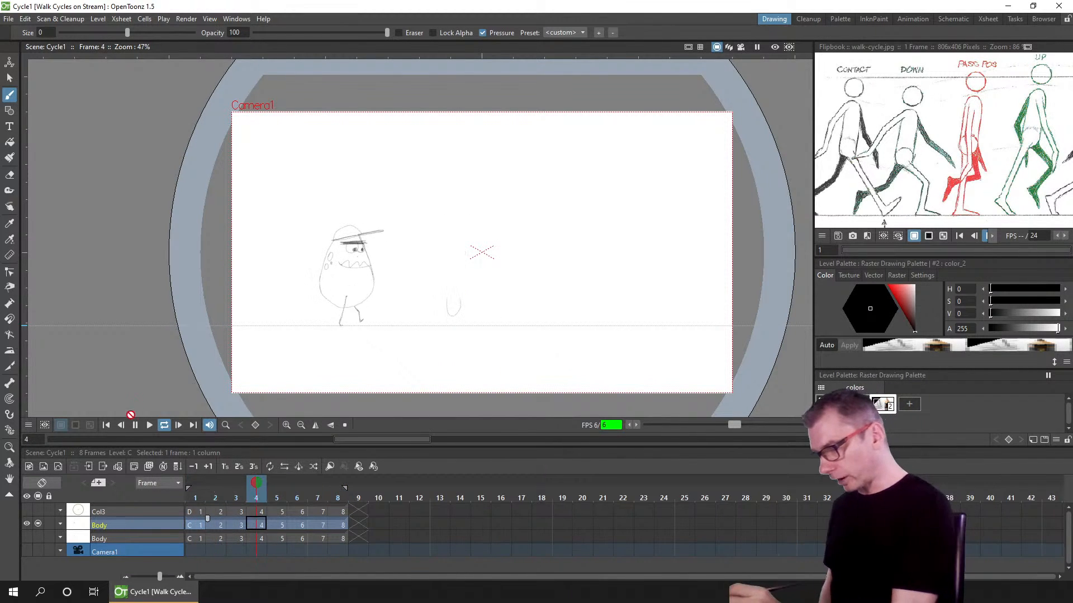
click(135, 425)
scroll(372, 327, up, 3)
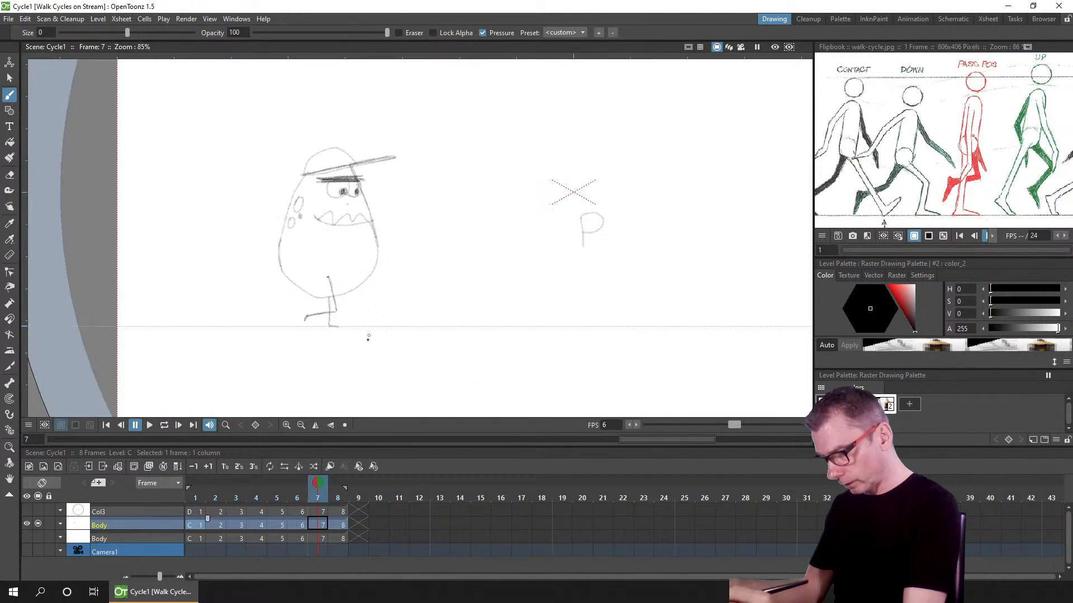
Step: Flip back and forth between frames 3, 4 and 5 to compare the passing, up and contact poses
click(204, 497)
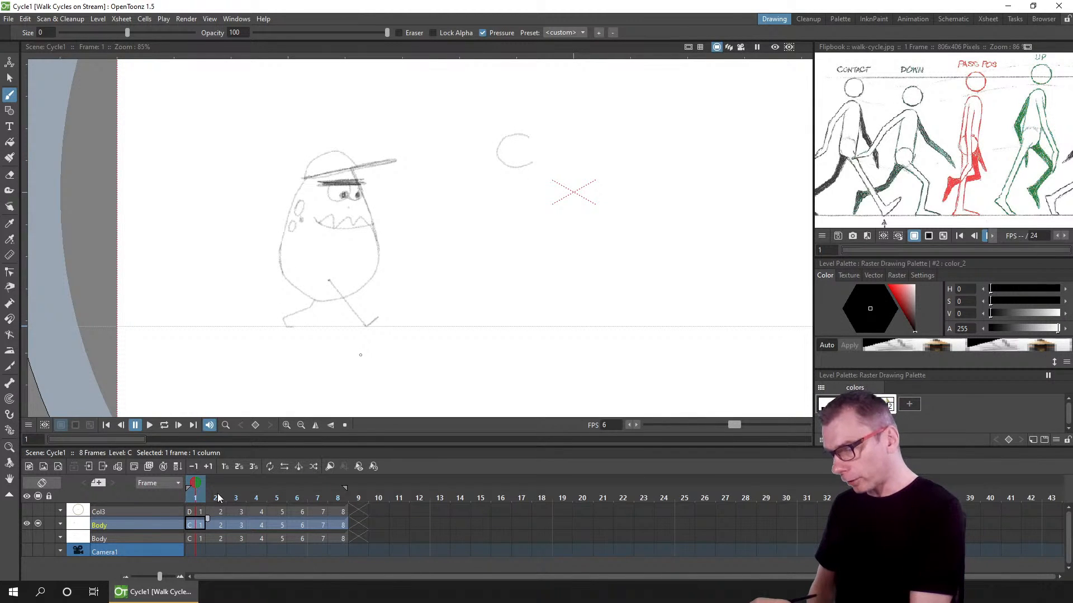
click(218, 498)
click(234, 497)
click(253, 497)
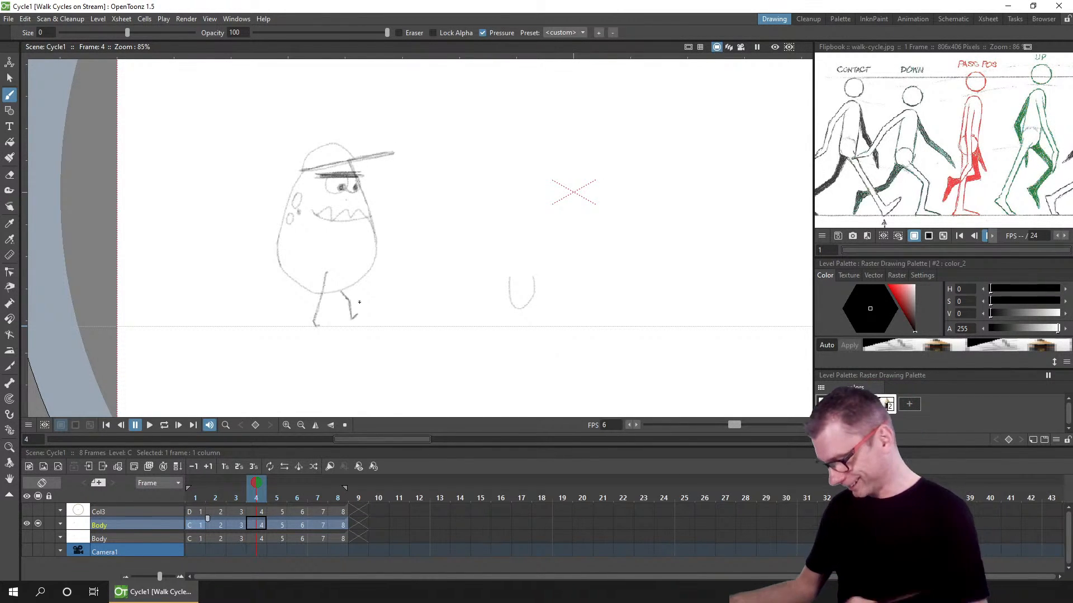
drag(233, 495, 255, 495)
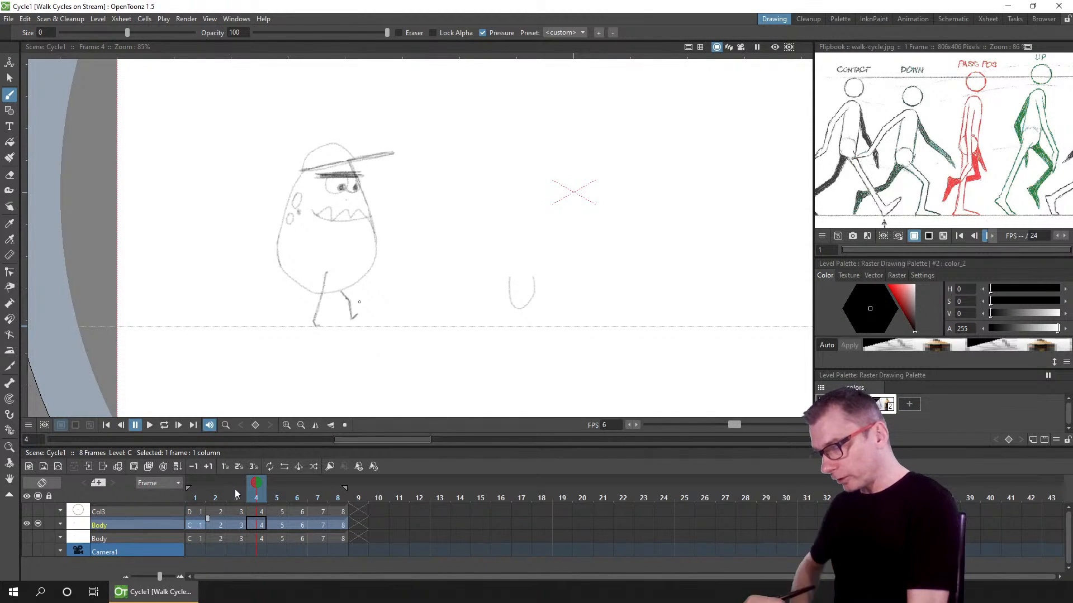
click(235, 494)
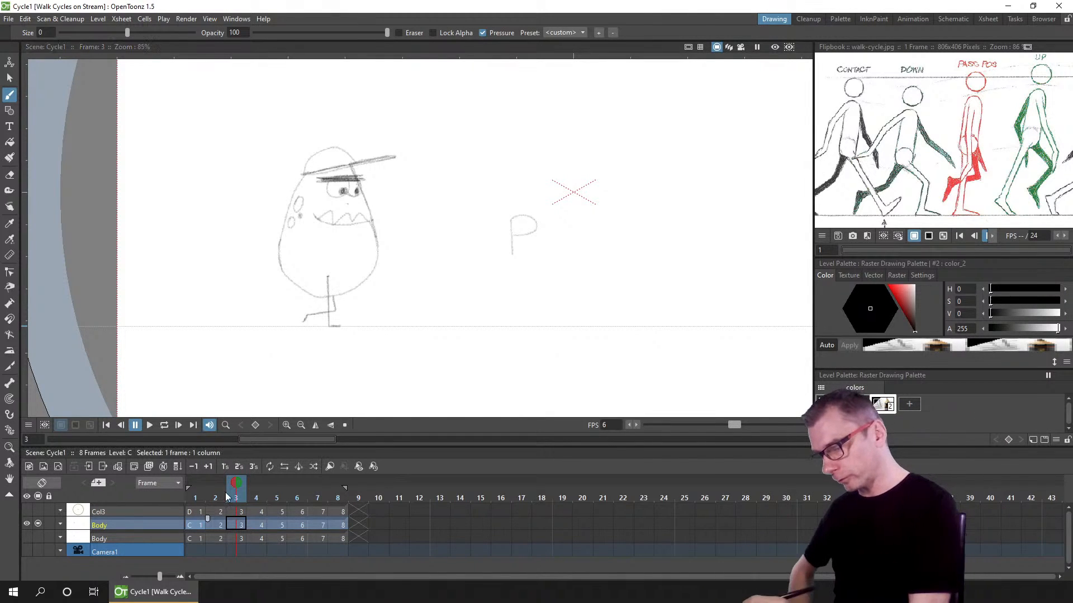
mouse_move(239, 495)
mouse_down()
mouse_move(256, 495)
mouse_move(237, 495)
mouse_up()
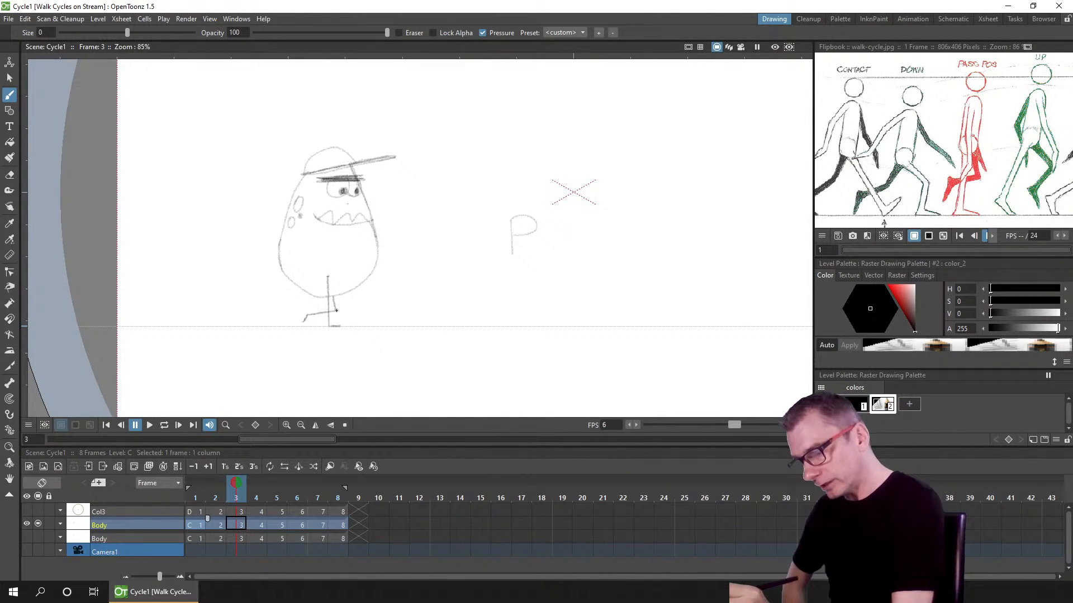
scroll(347, 303, up, 4)
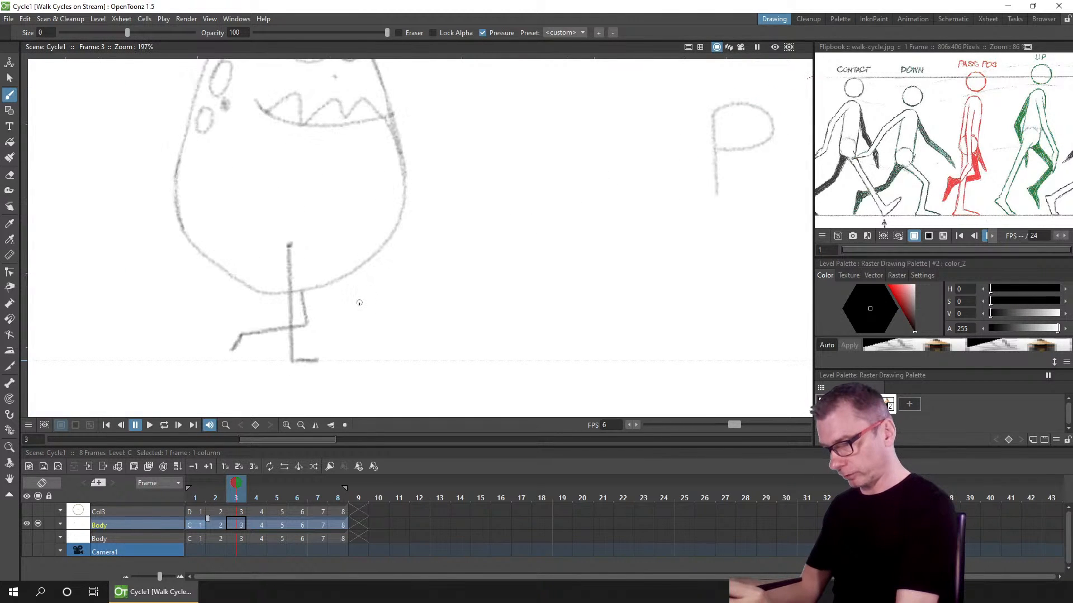
click(250, 496)
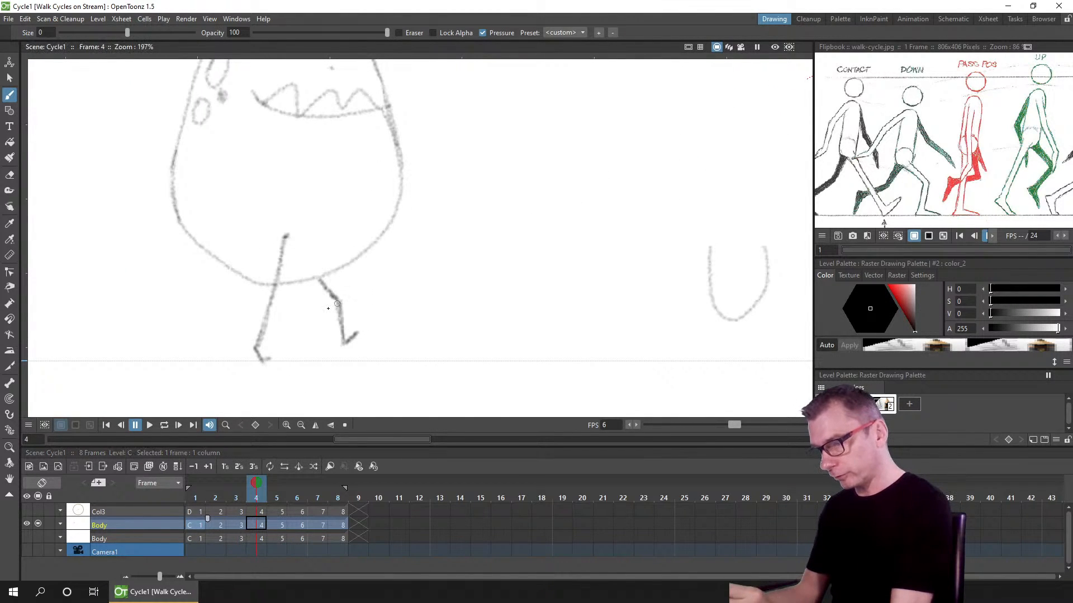
drag(256, 497, 239, 495)
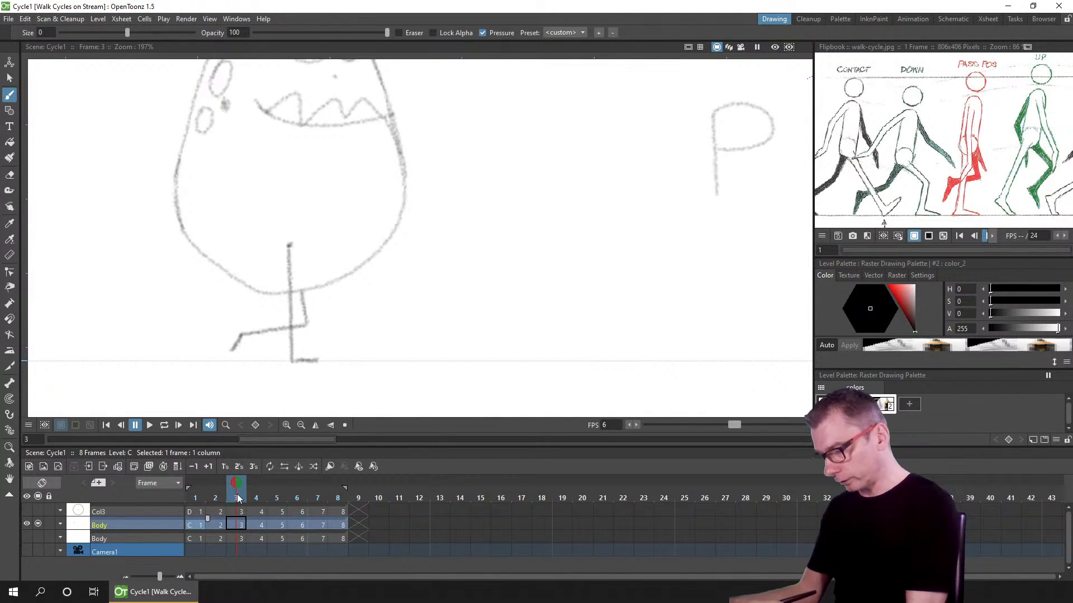
mouse_move(238, 498)
mouse_down()
mouse_move(216, 495)
mouse_move(267, 490)
mouse_move(235, 494)
mouse_up()
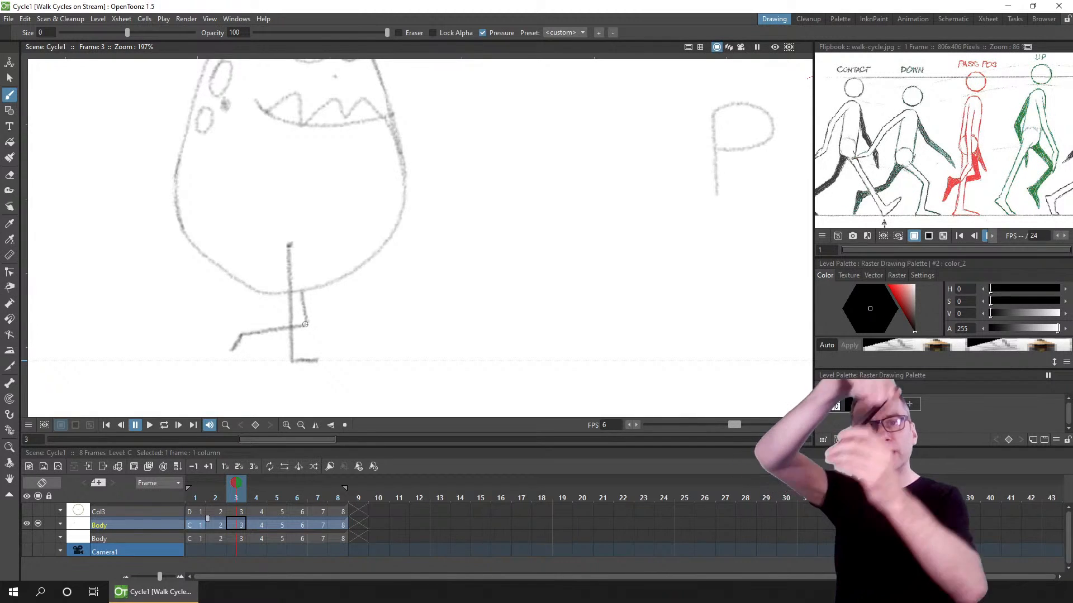
click(258, 500)
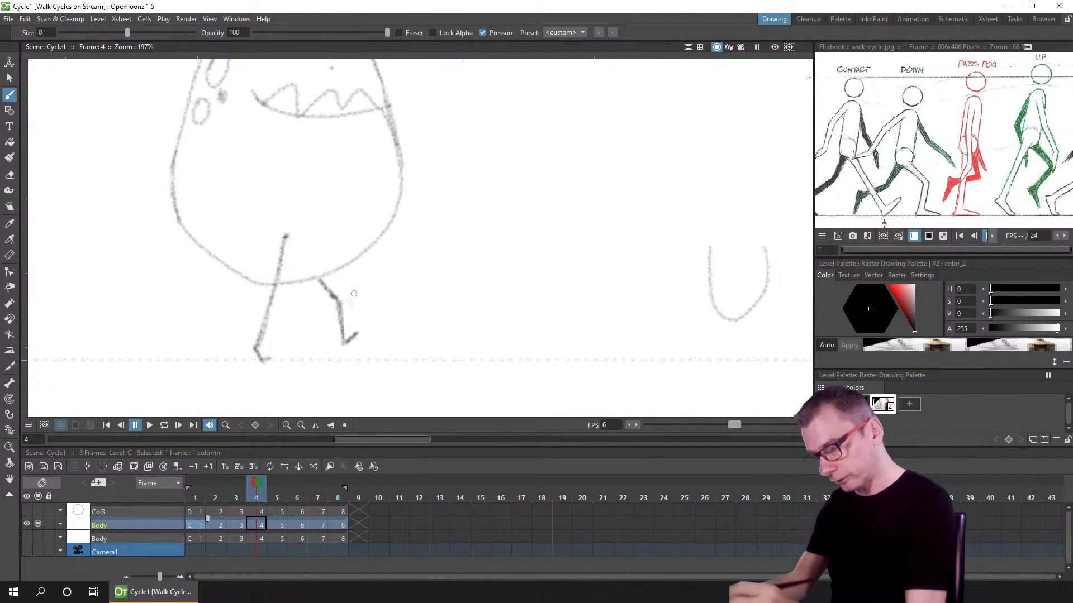
click(277, 498)
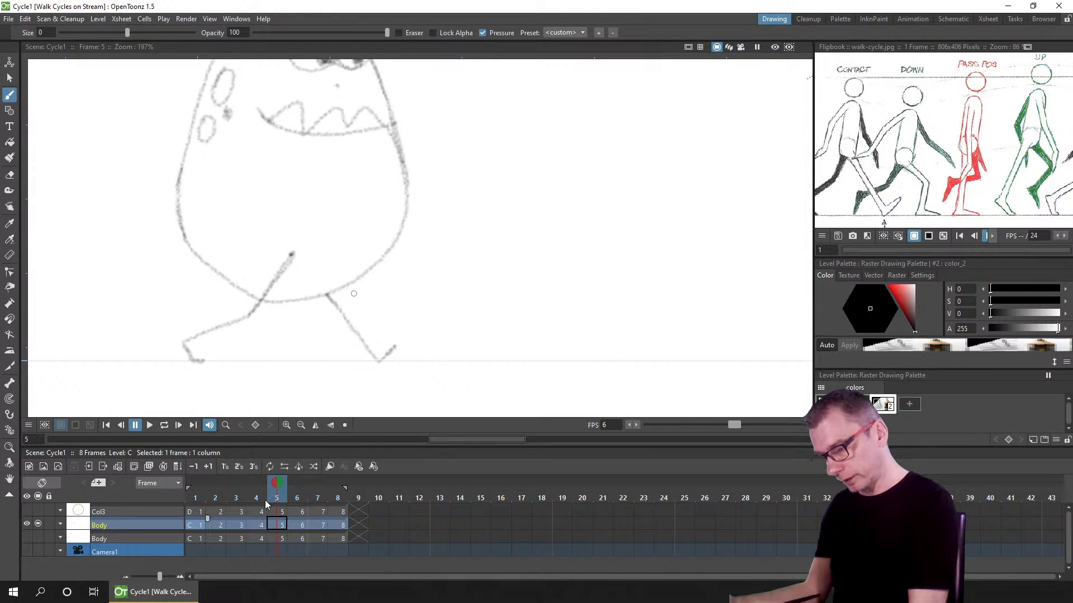
click(254, 498)
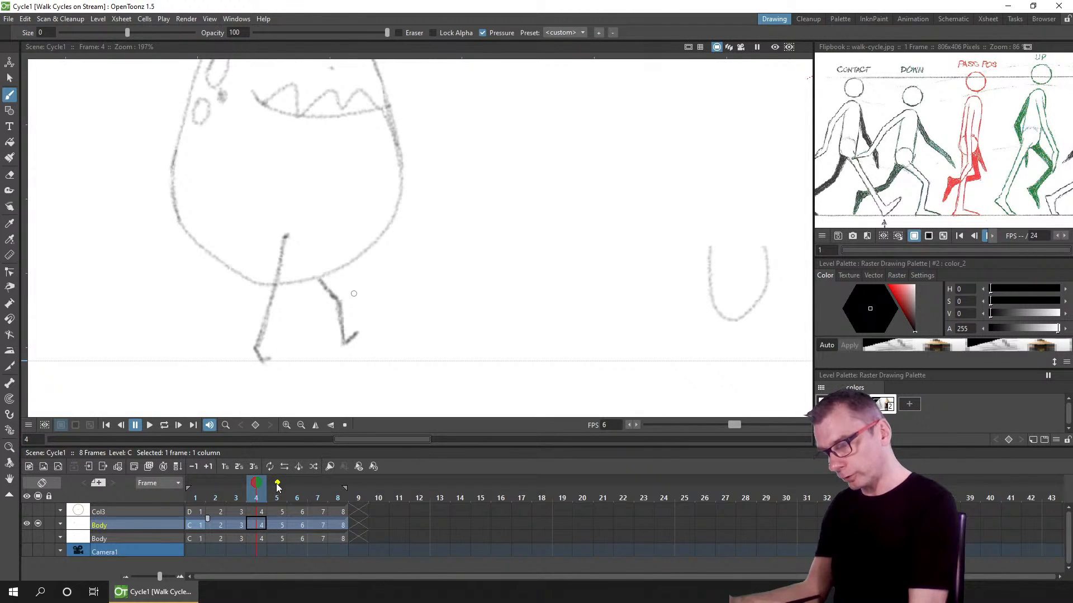
Step: With the onion skin of frame 5 on, erase the rear leg of the up pose on frame 4
click(277, 484)
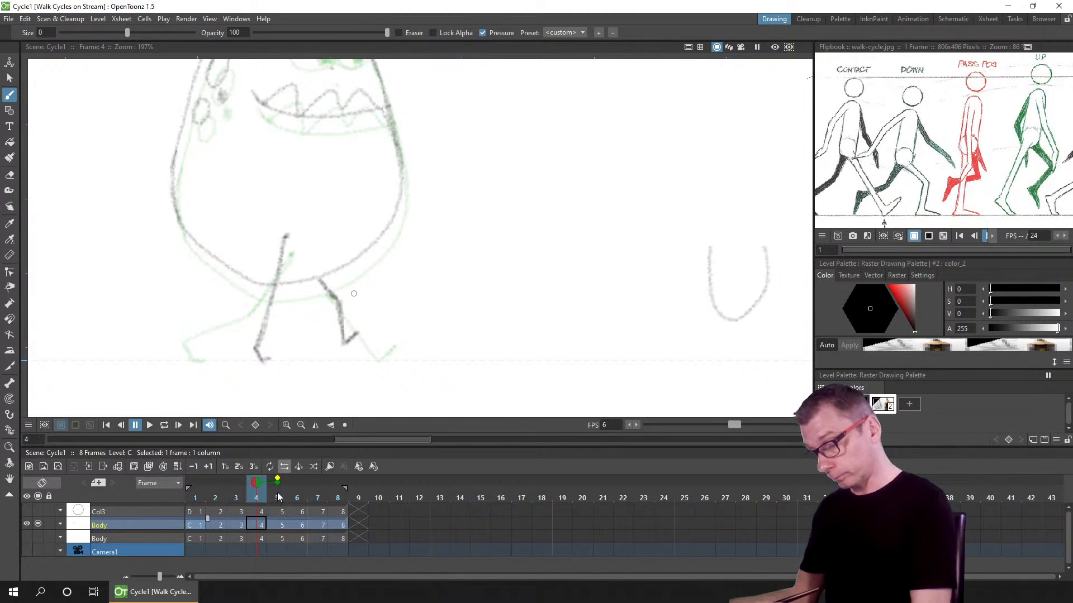
click(278, 479)
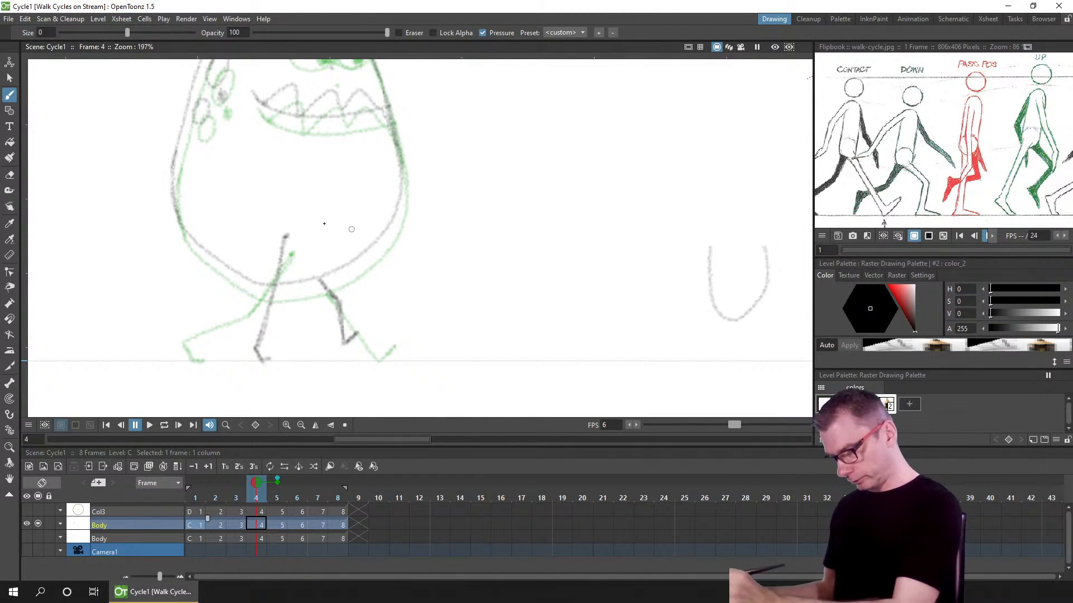
key(e)
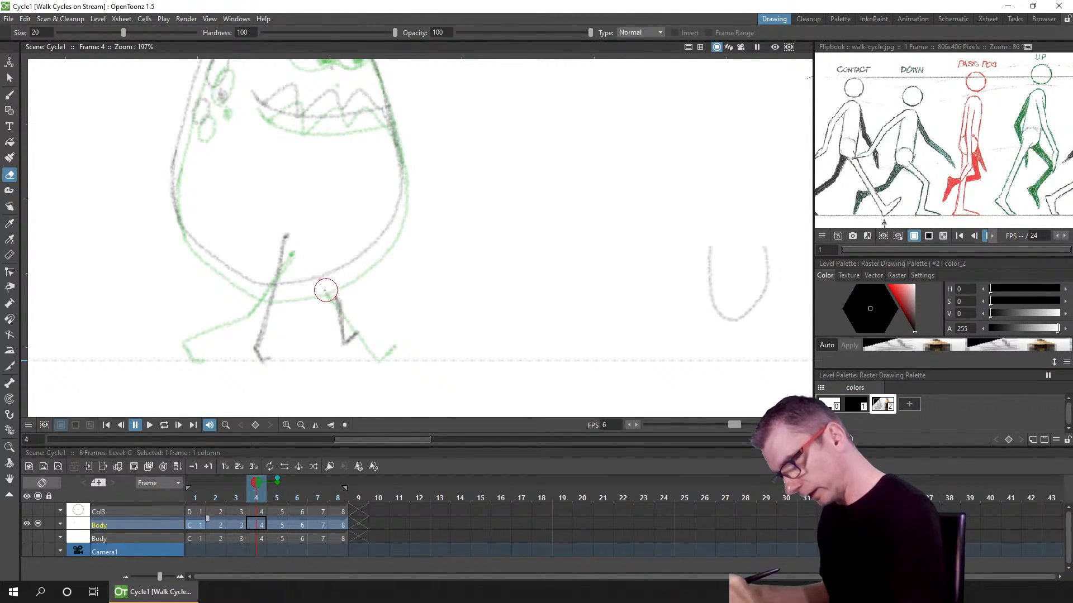
mouse_move(324, 290)
mouse_down()
mouse_move(343, 312)
mouse_move(345, 341)
mouse_move(357, 332)
mouse_move(325, 294)
mouse_up()
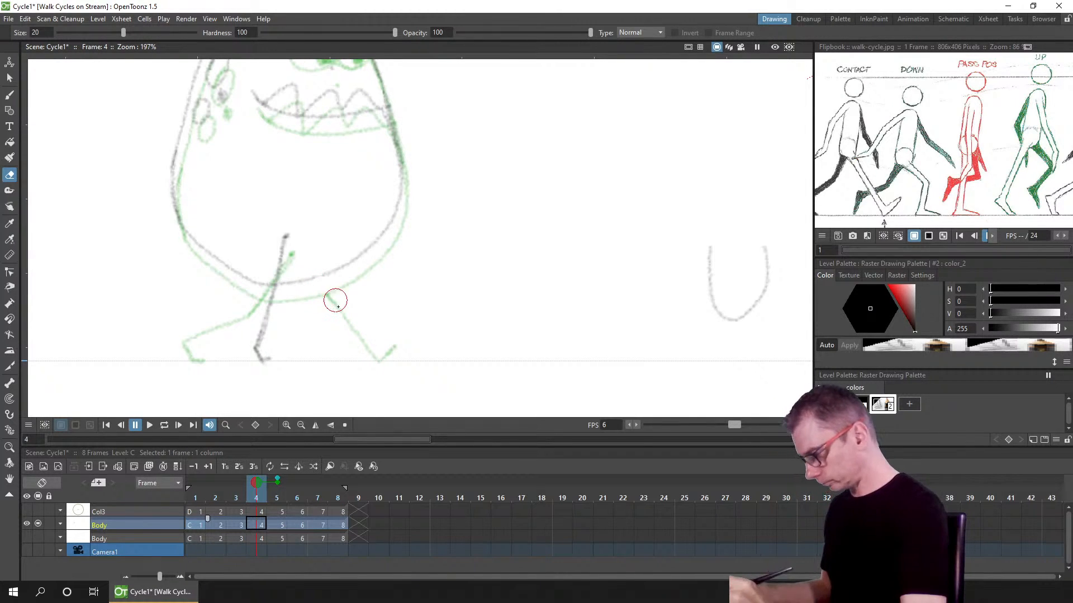
Step: On frame 4 of the Body level, redraw the rear leg of the up pose bending back from the hip, guided by frame 5's onion skin
key(b)
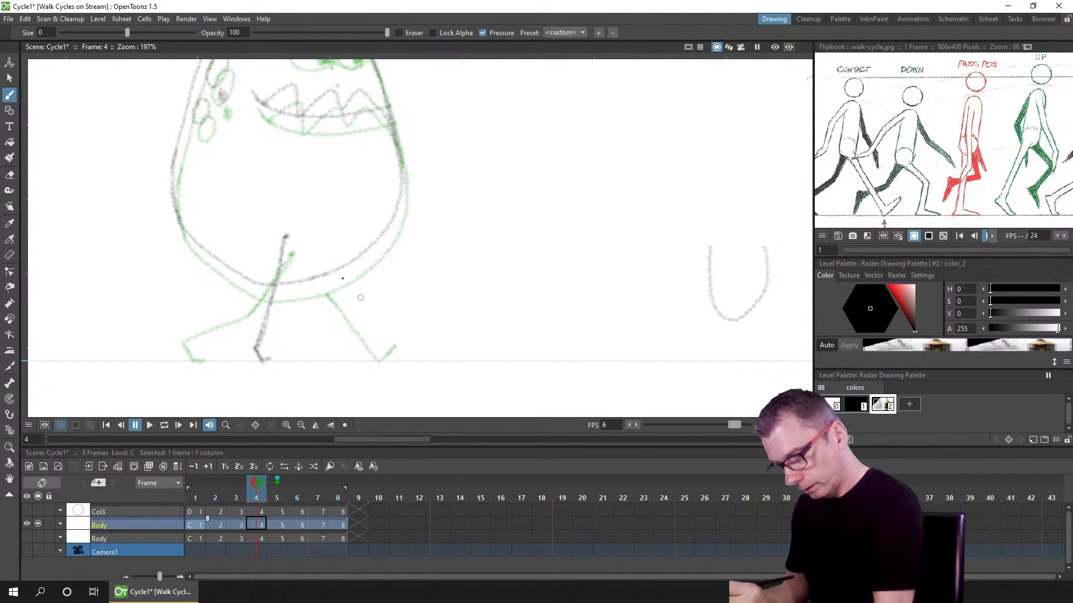
click(38, 510)
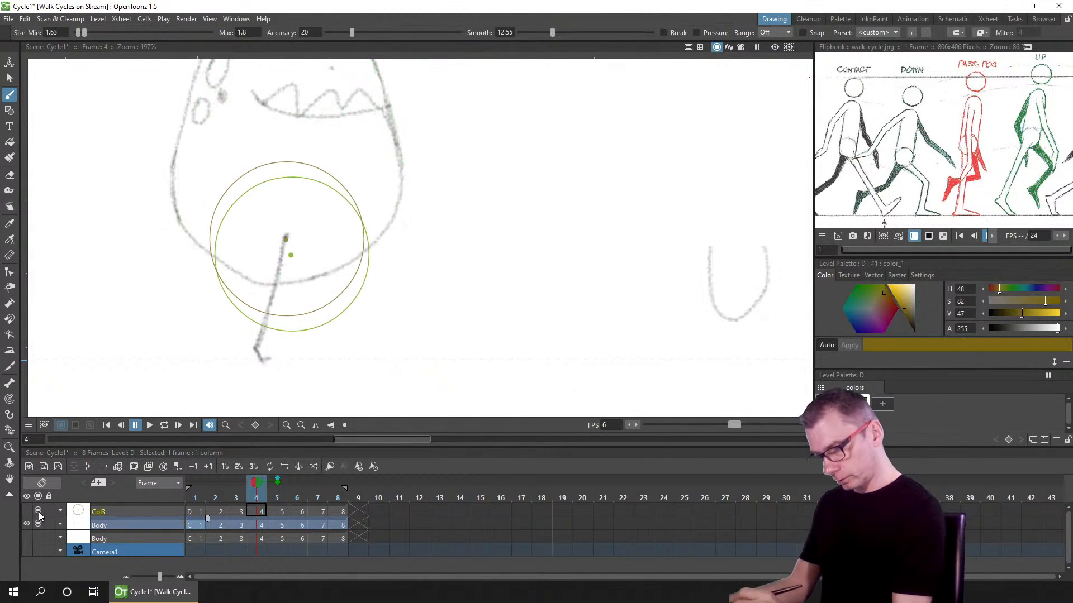
click(277, 479)
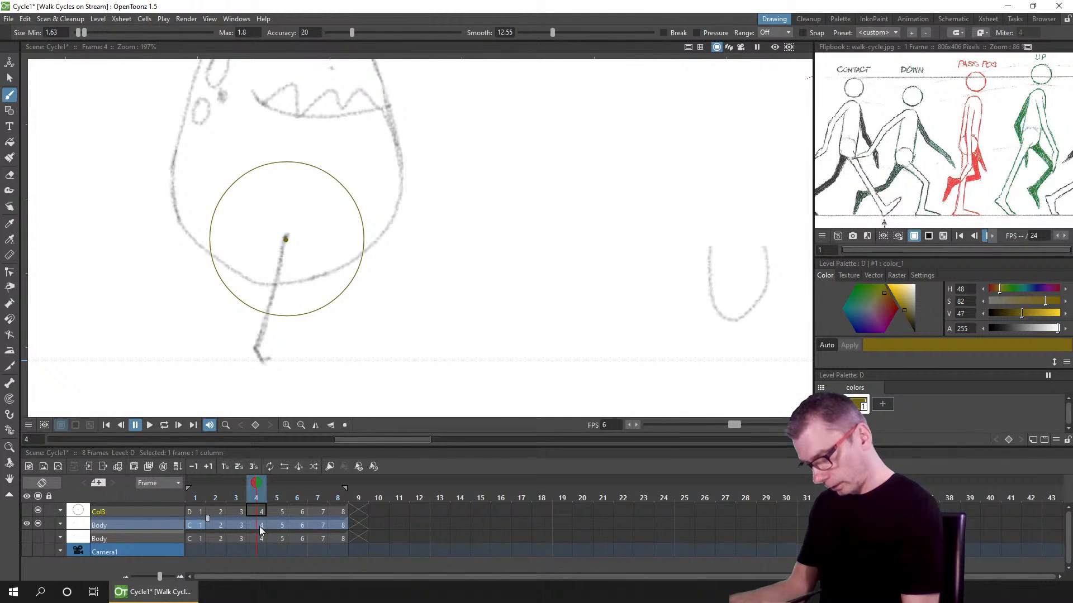
click(261, 528)
click(277, 483)
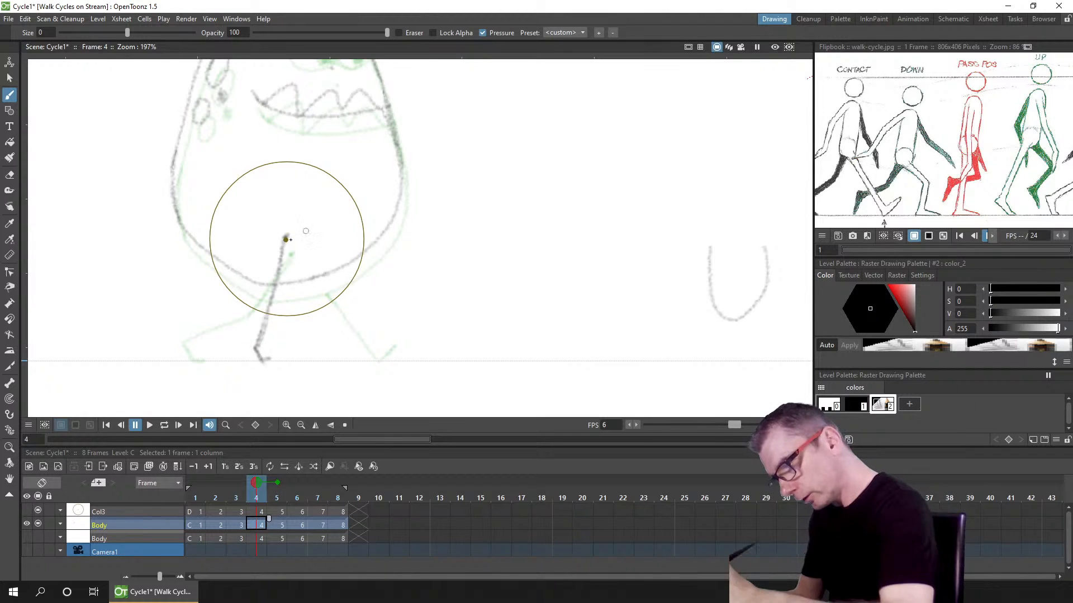
drag(287, 240, 342, 278)
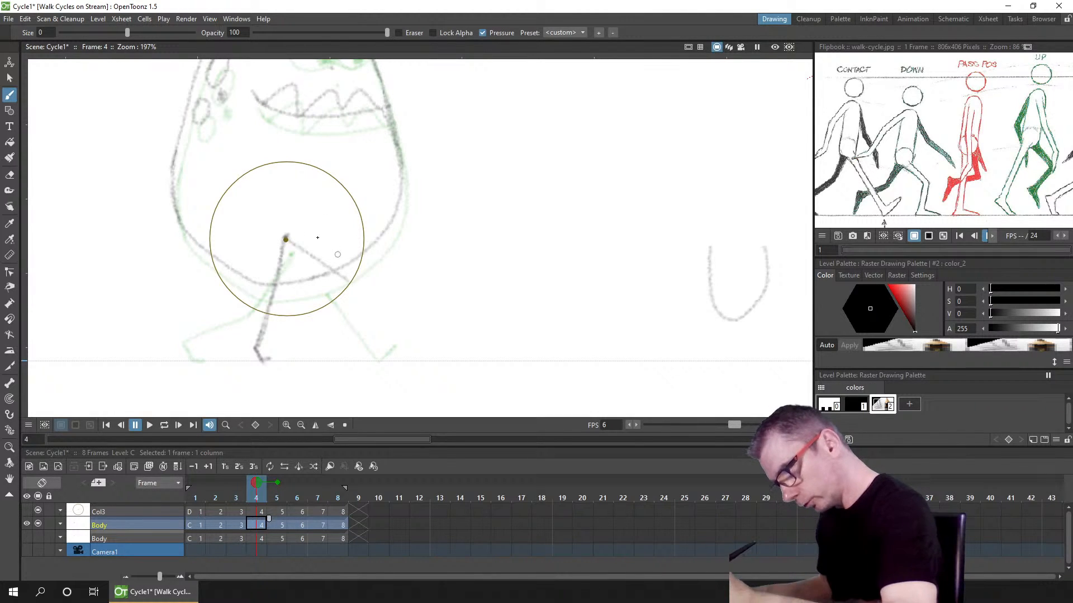
key(ctrl+z)
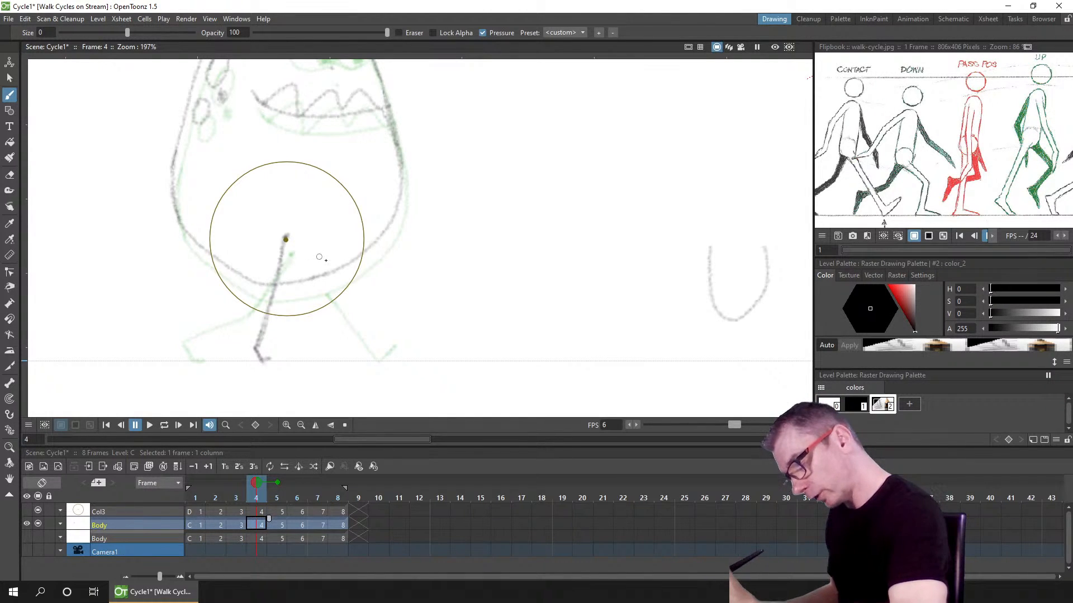
drag(341, 271, 353, 277)
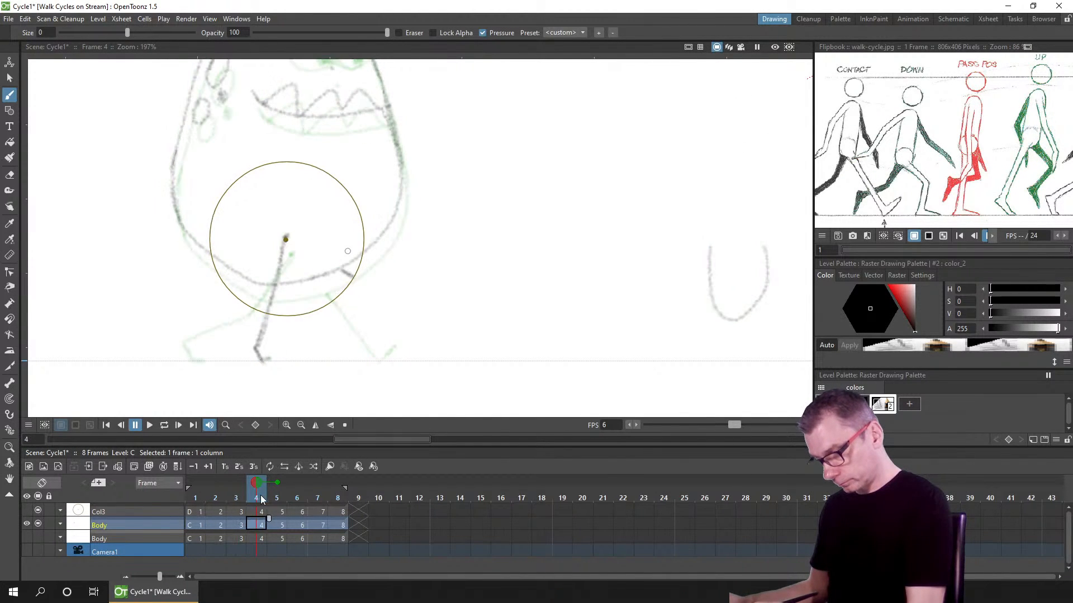
Step: Compare the new leg against the onion skin of frame 3, then turn the onion skins off
click(237, 483)
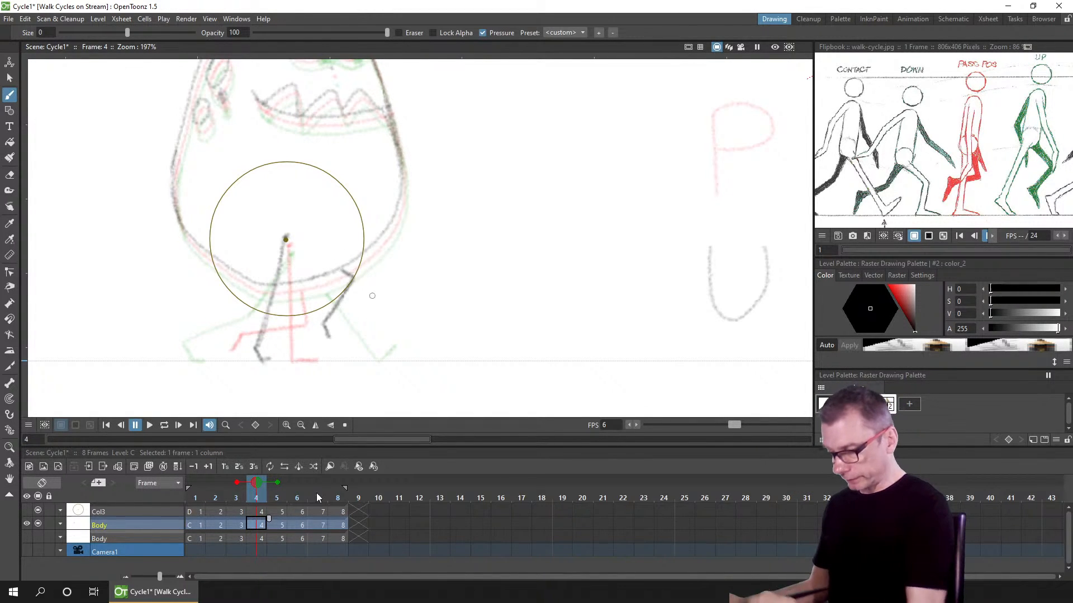
click(236, 482)
click(277, 483)
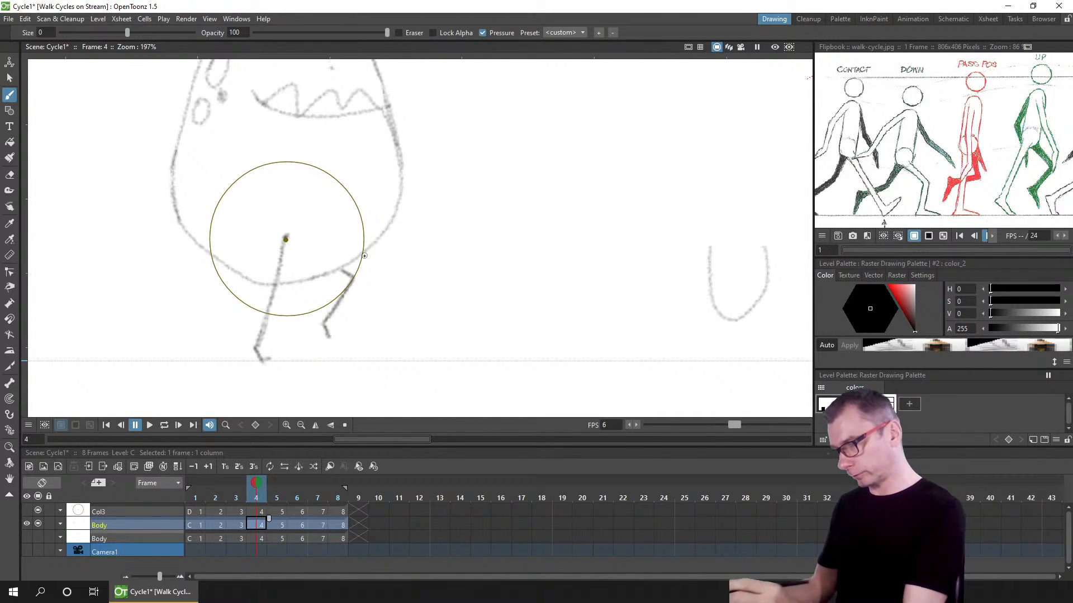
Step: Hide the hip circle column and save the scene
scroll(415, 275, down, 8)
click(37, 511)
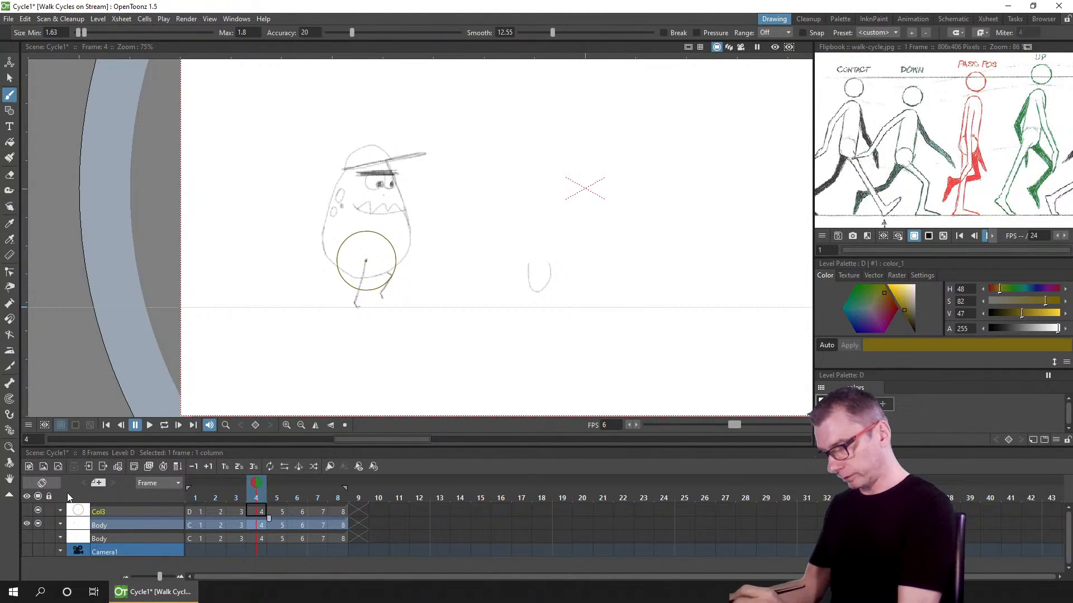
key(ctrl+s)
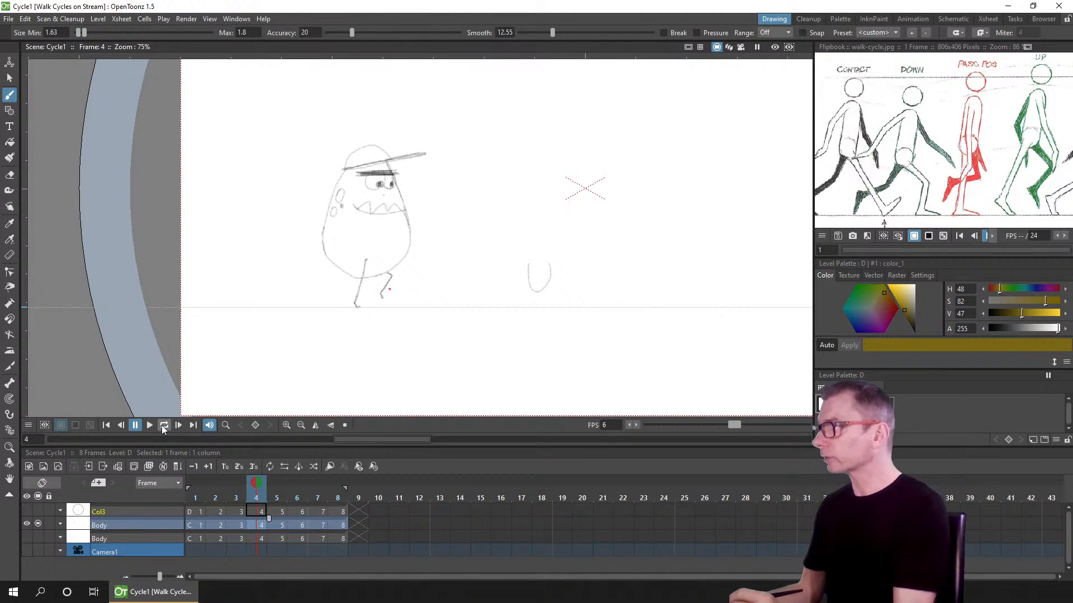
Step: Play the walk cycle in a loop and review it zoomed in on the character
click(154, 426)
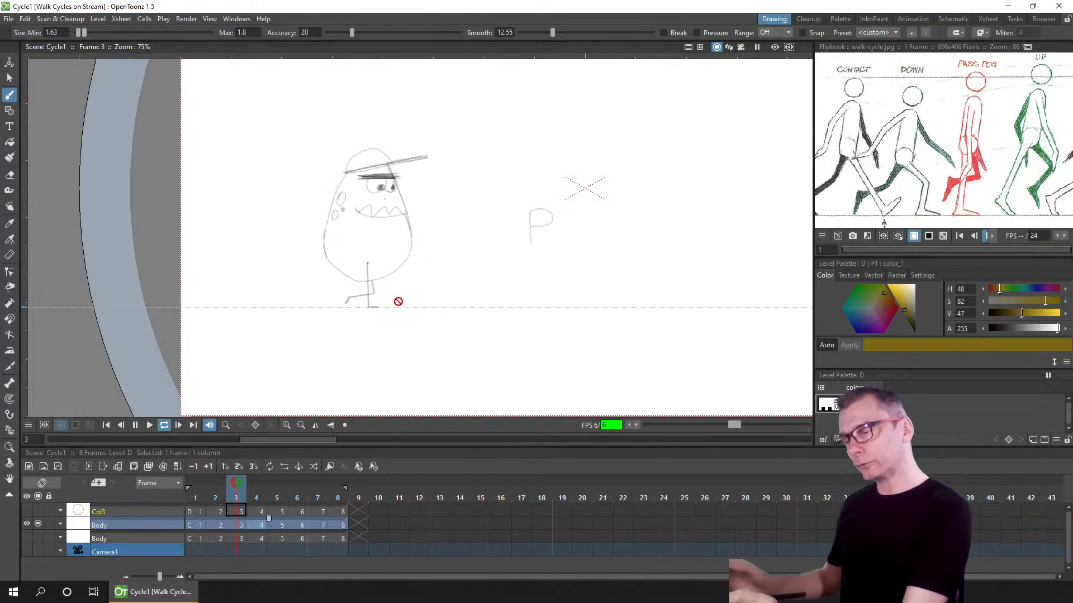
scroll(416, 305, up, 2)
scroll(416, 305, up, 1)
drag(396, 298, 395, 350)
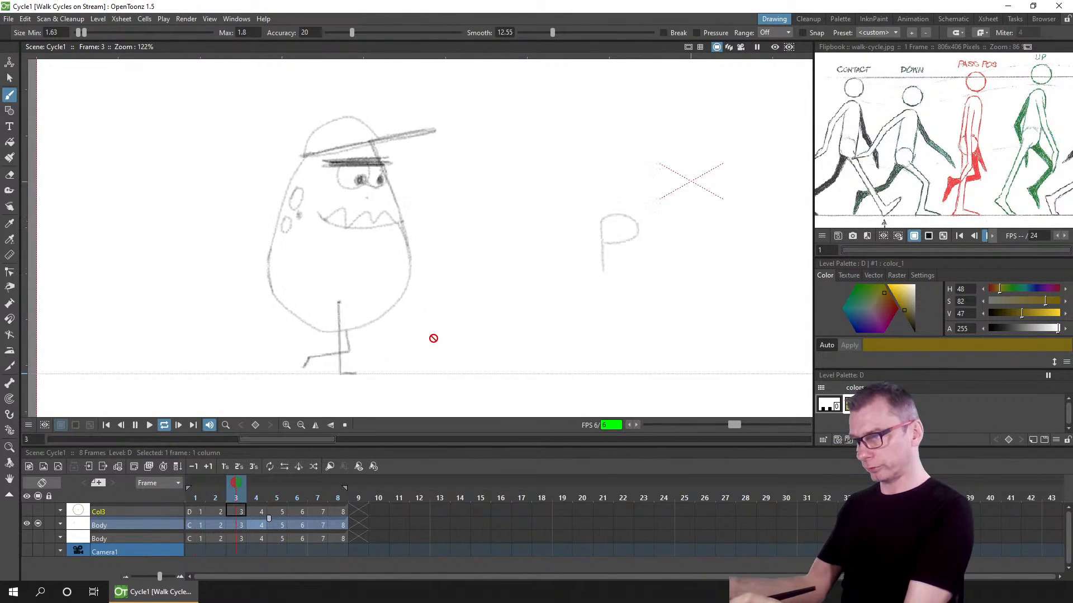
scroll(432, 338, up, 1)
scroll(433, 338, down, 1)
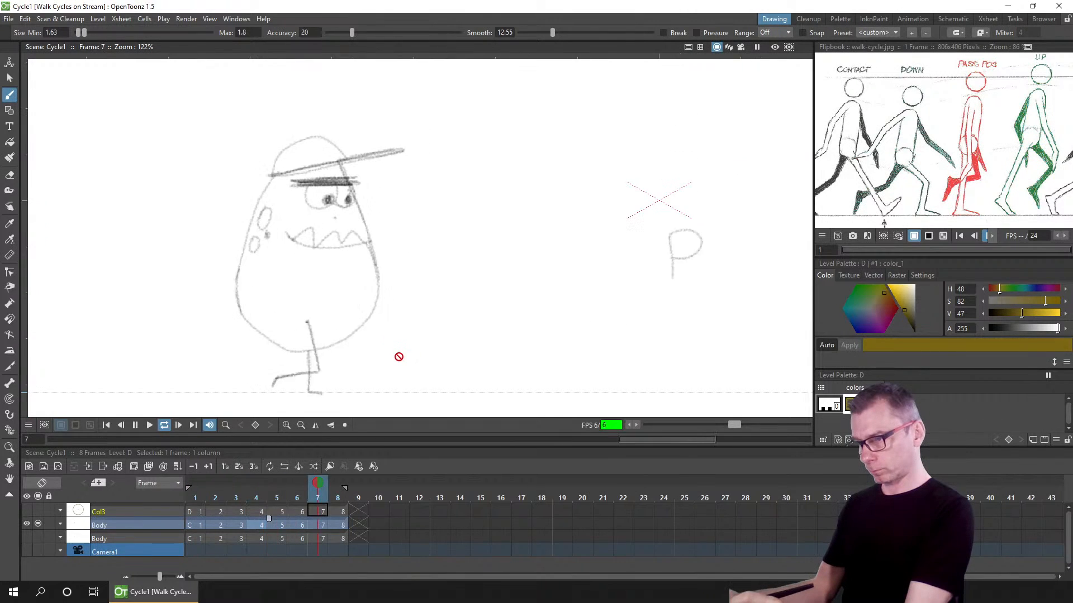
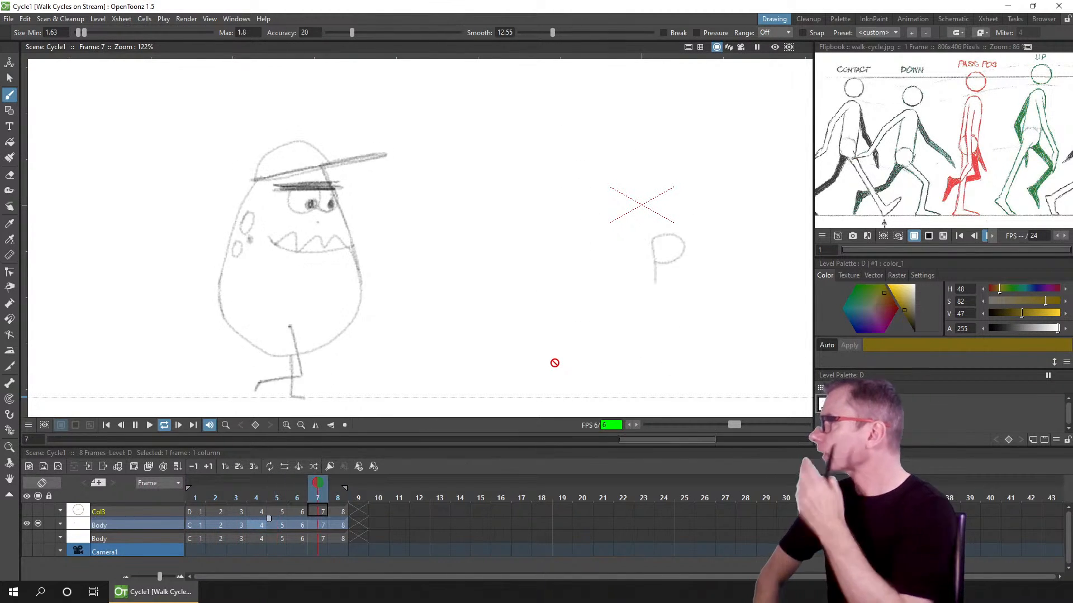
Step: On frame 8 of the Body level, erase and redraw the rear leg bending back from the hip, guided by frame 4's onion skin
click(134, 425)
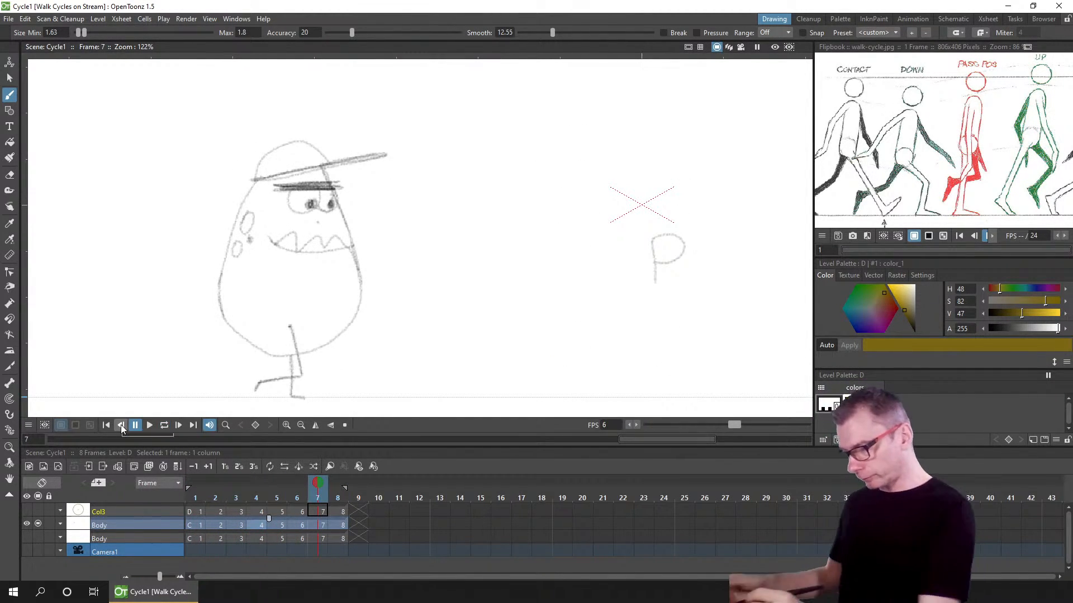
click(241, 484)
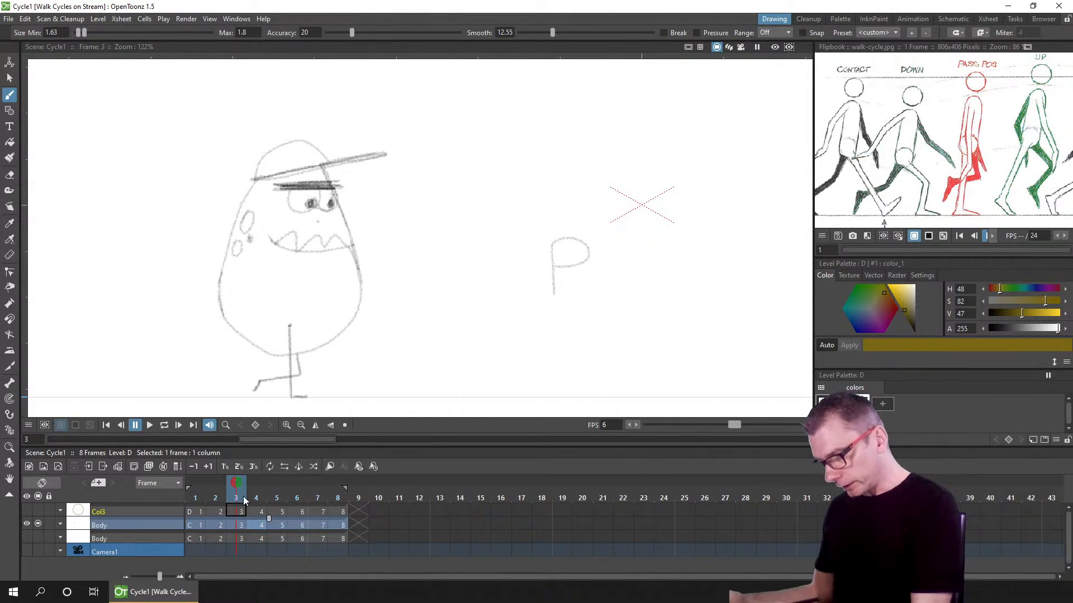
click(249, 499)
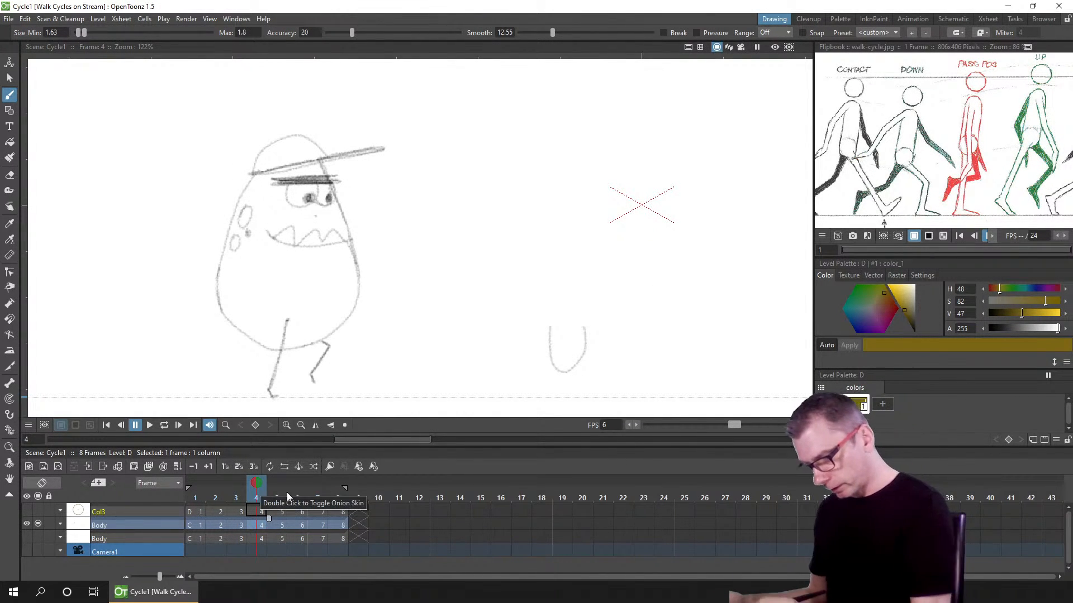
click(342, 525)
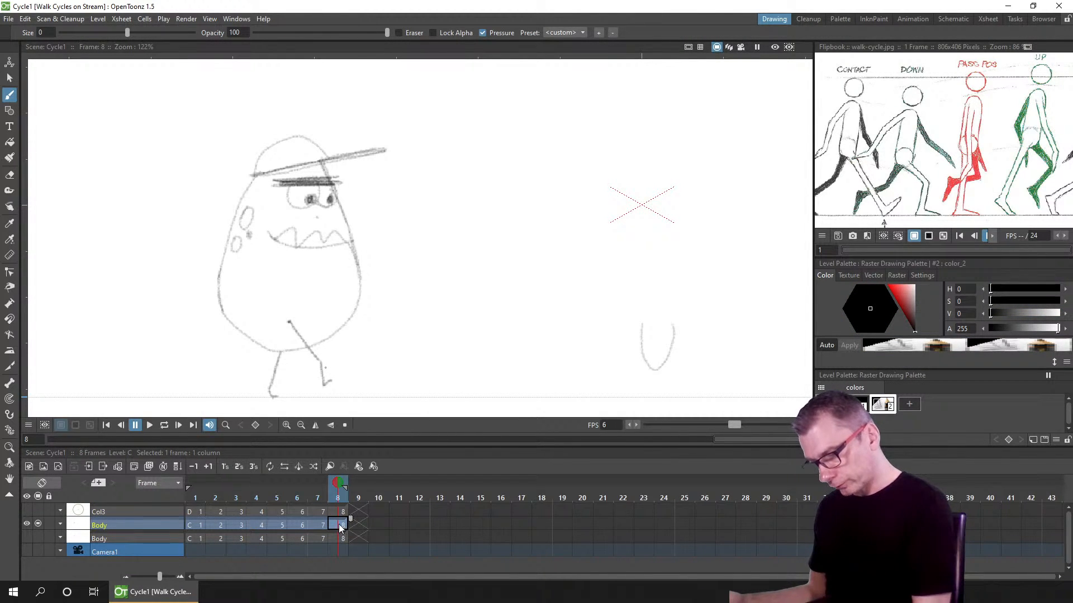
click(250, 482)
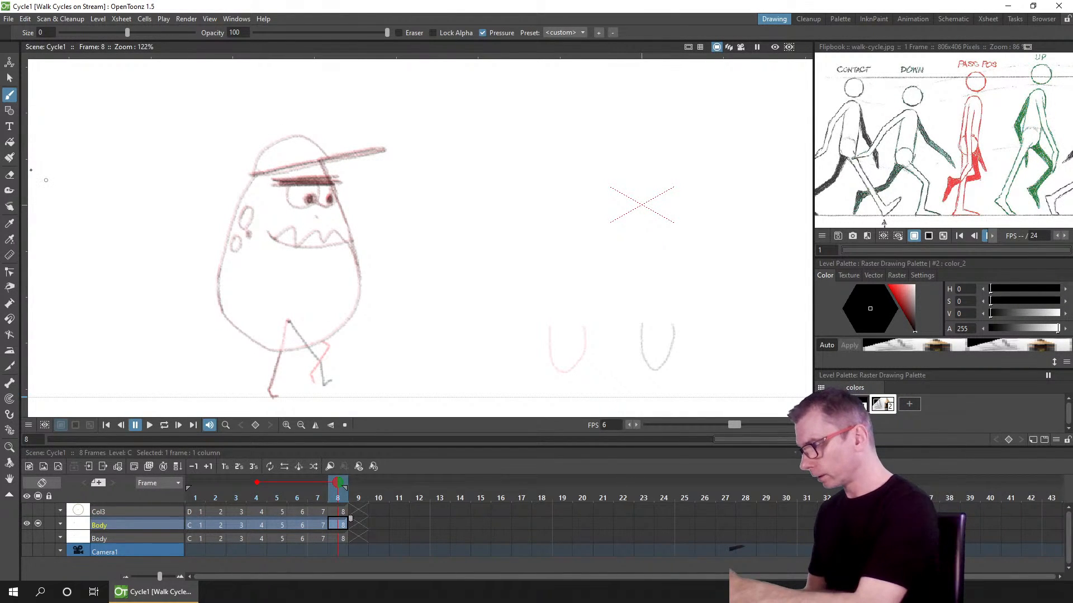
click(10, 176)
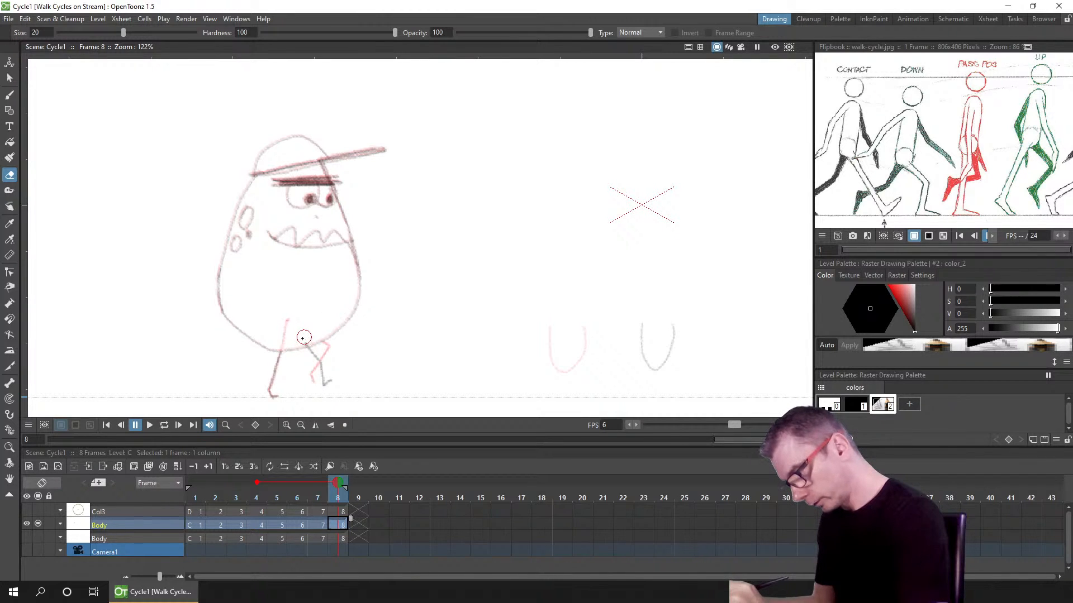
drag(303, 338, 313, 350)
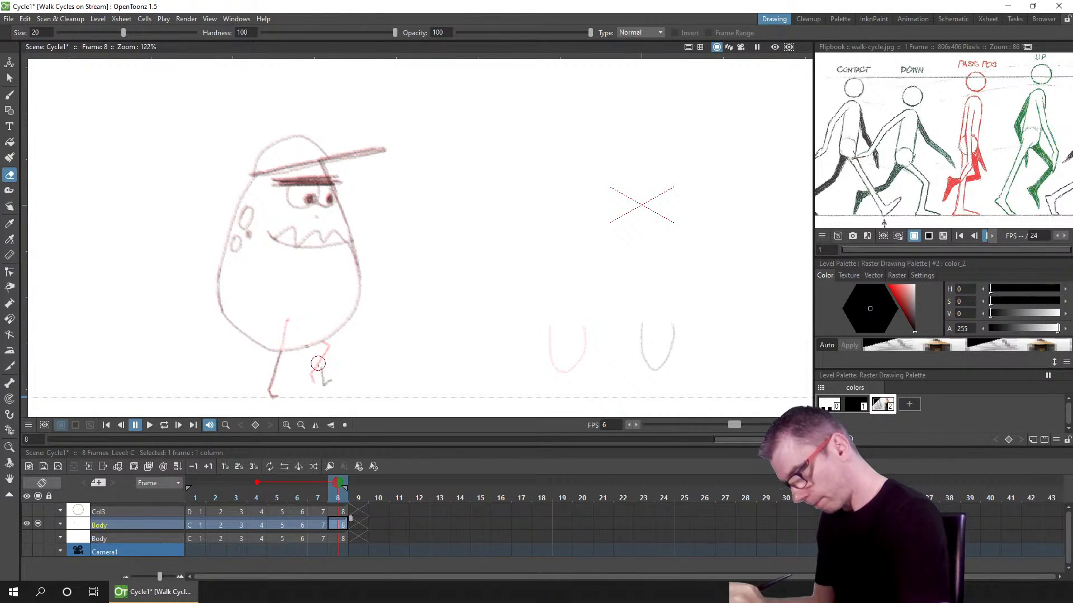
drag(316, 357, 325, 347)
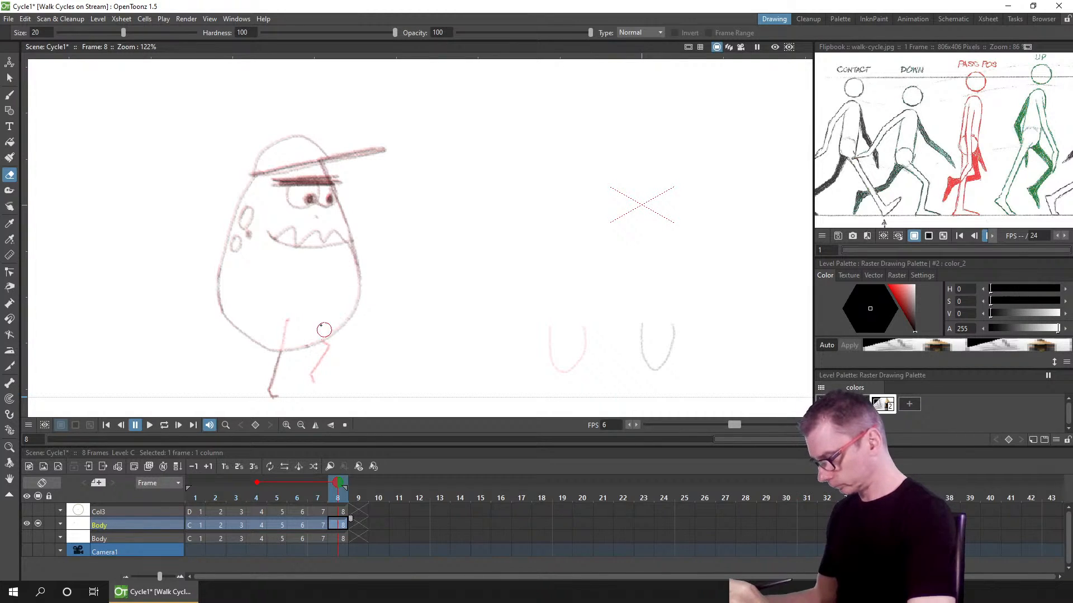
key(b)
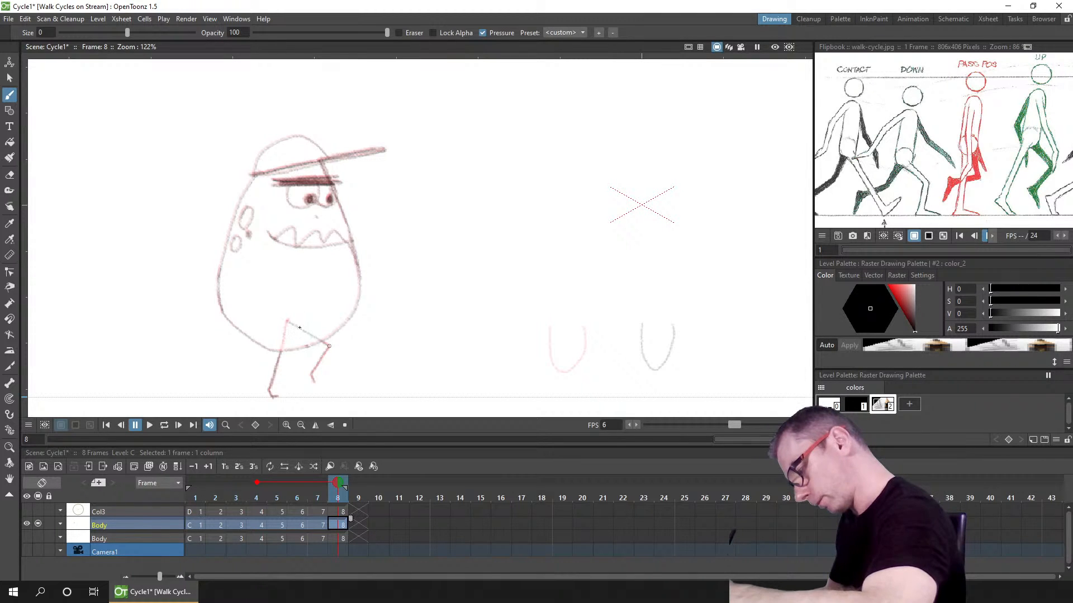
drag(286, 321, 329, 347)
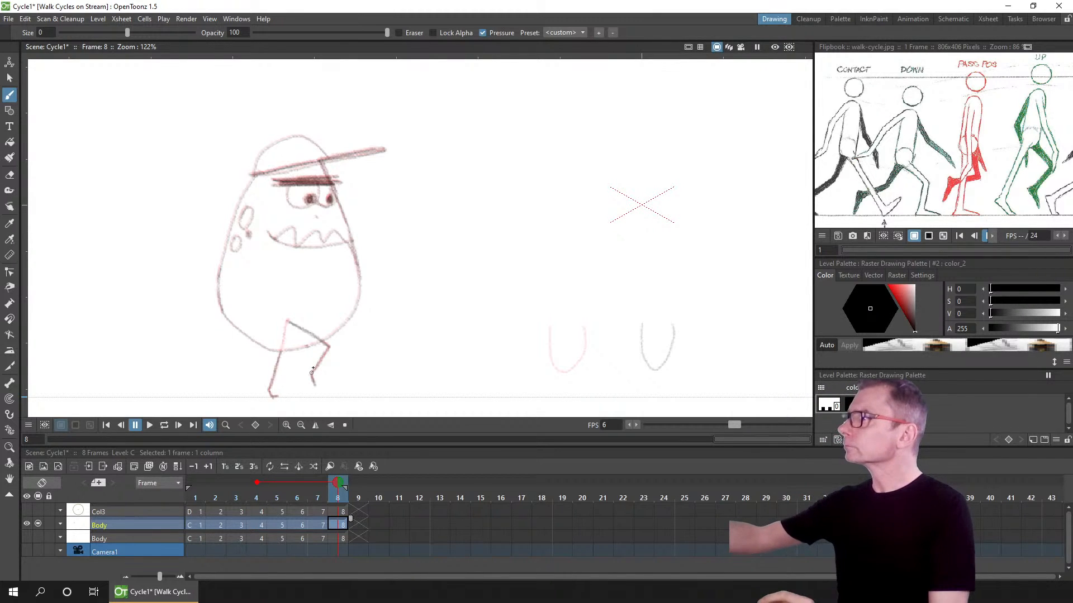
Step: Save the scene and turn off the onion skin on frame 8
key(ctrl+s)
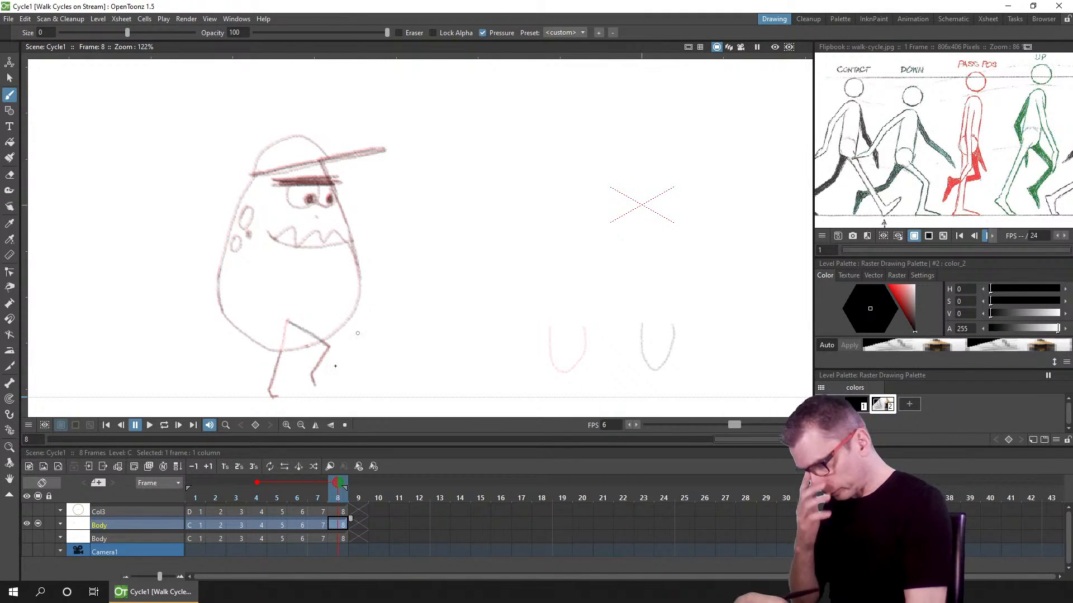
click(190, 497)
click(333, 497)
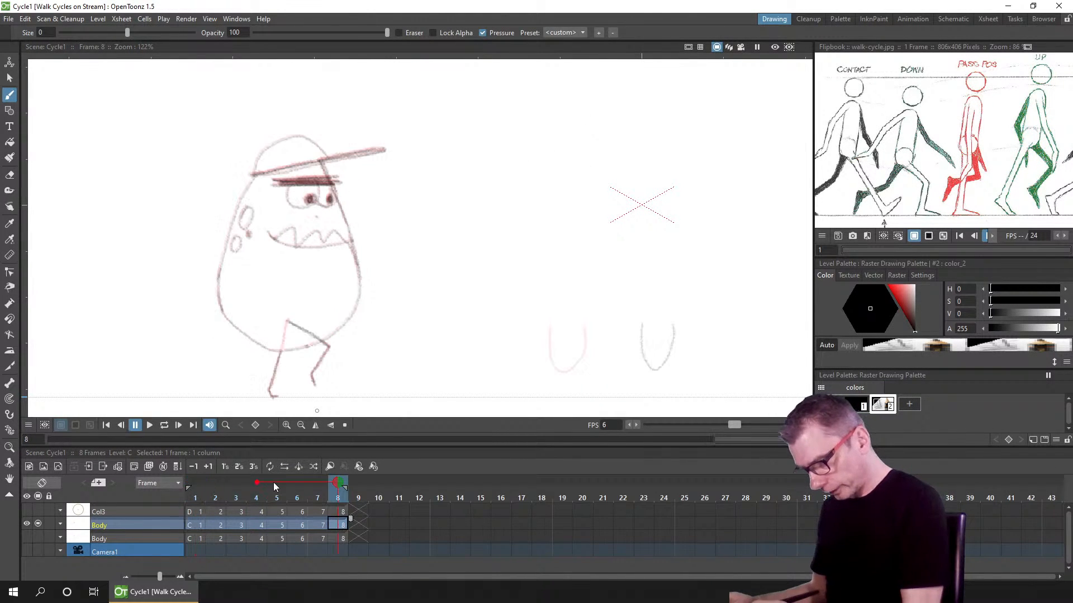
click(257, 483)
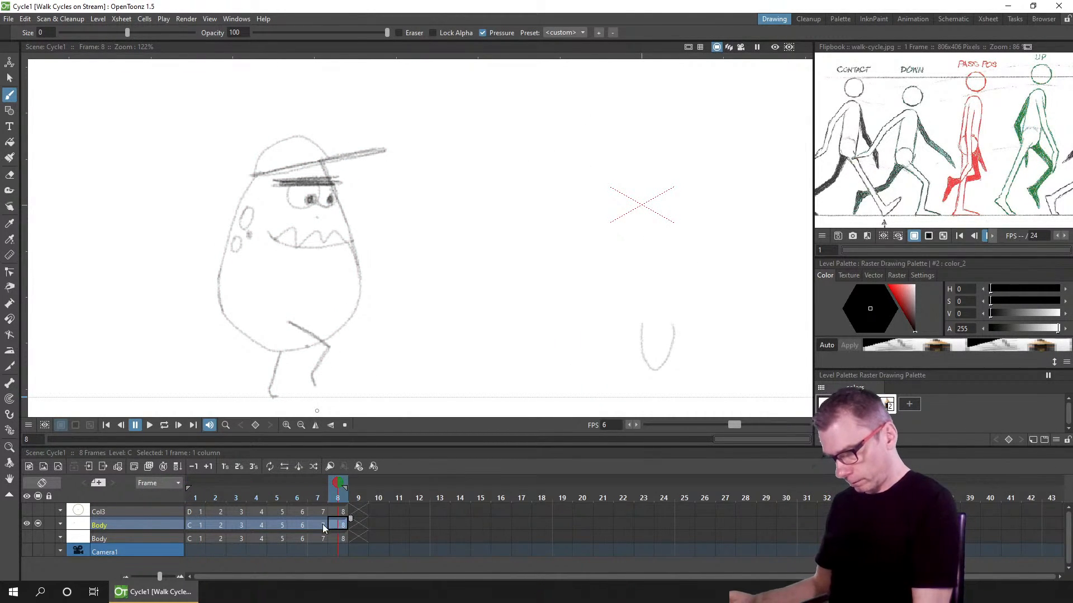
Step: Play the walk cycle in a loop, then stop it and step through frames 1 and 2
click(158, 425)
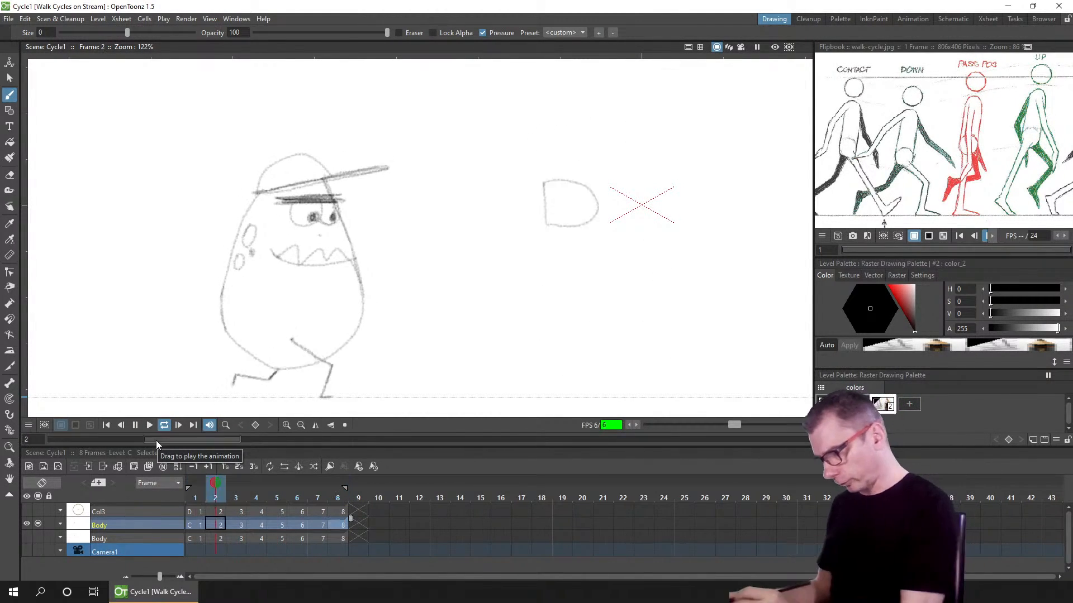
click(136, 425)
click(196, 497)
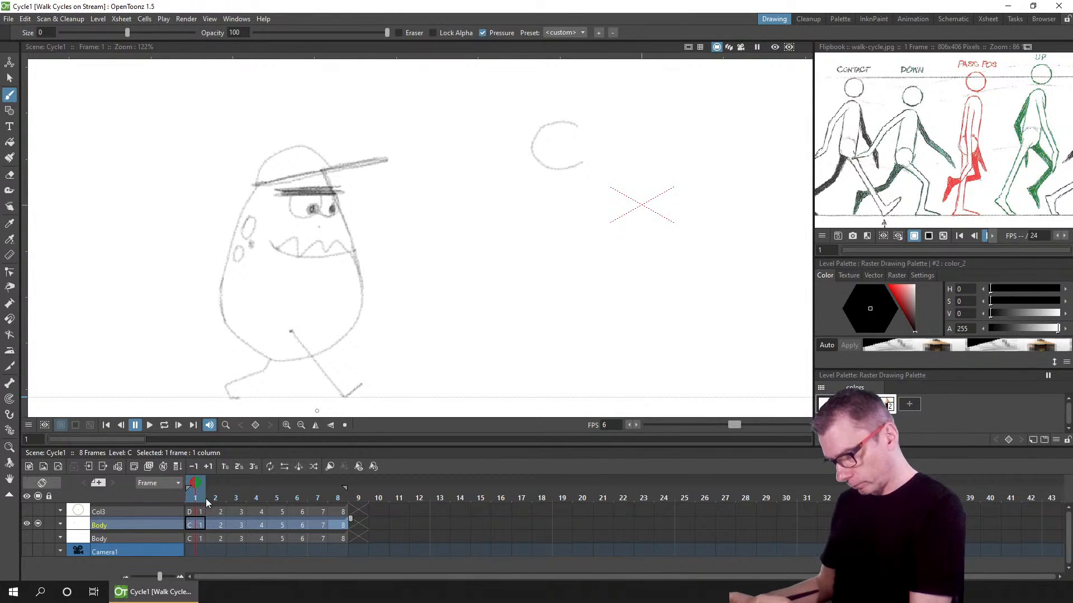
click(214, 497)
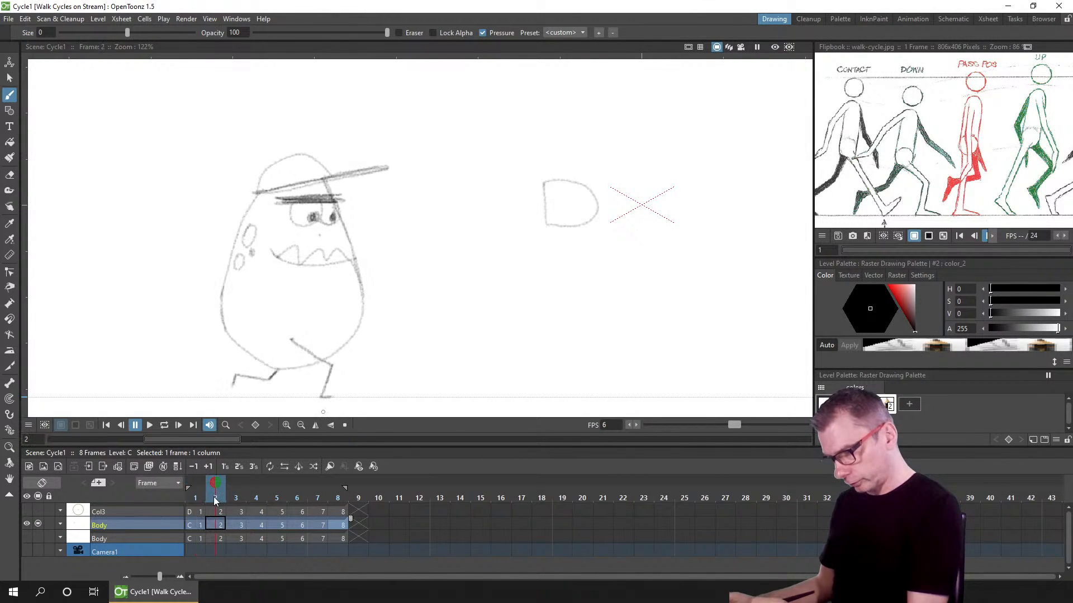
Step: On frame 2, touch up both feet guided by frame 1's onion skin
click(196, 483)
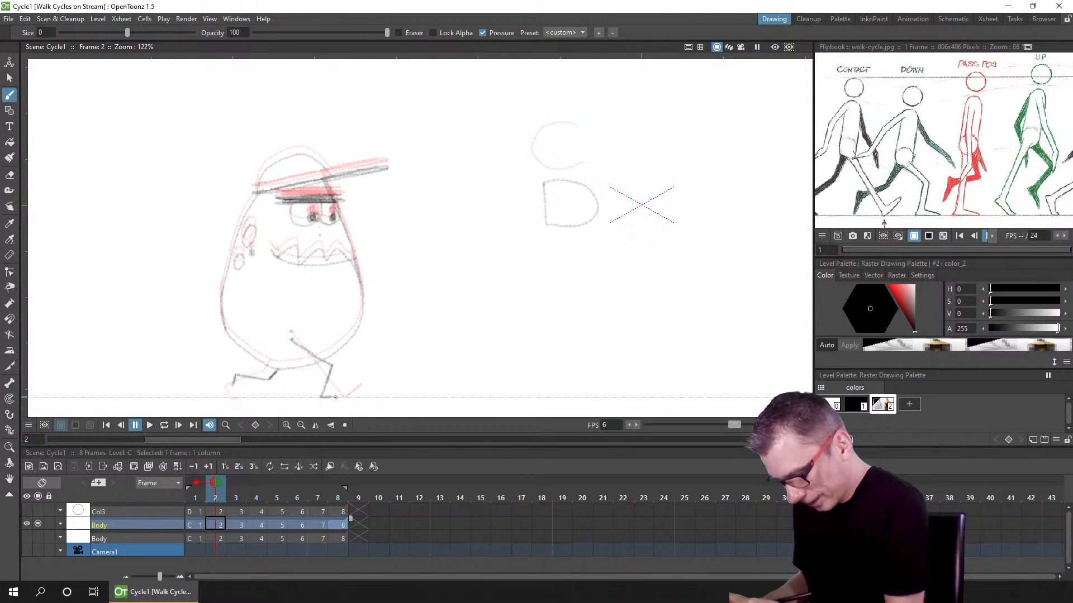
drag(334, 397, 337, 396)
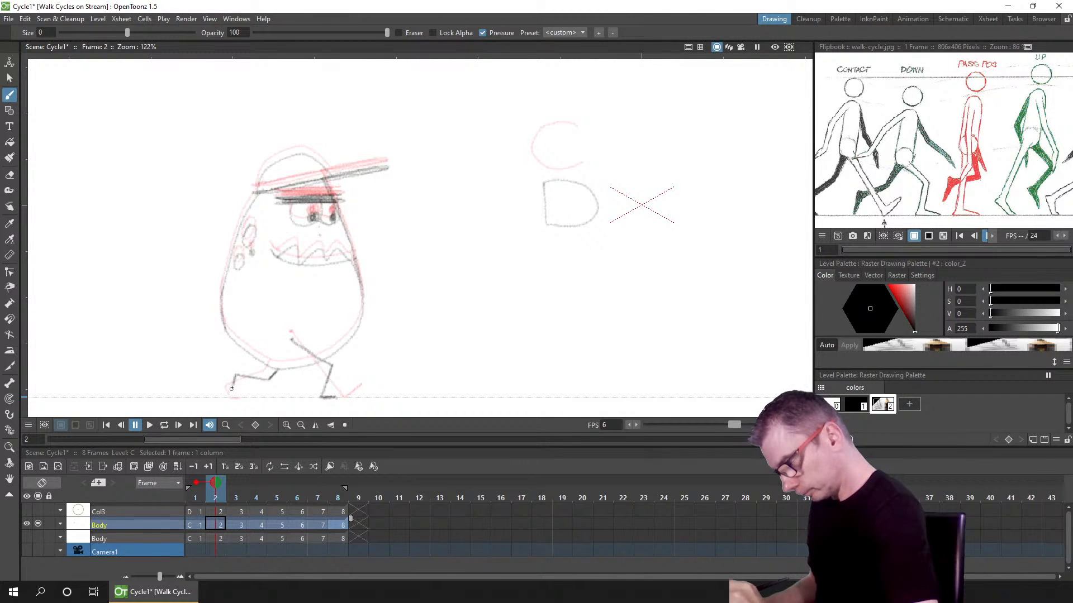
drag(233, 378, 228, 392)
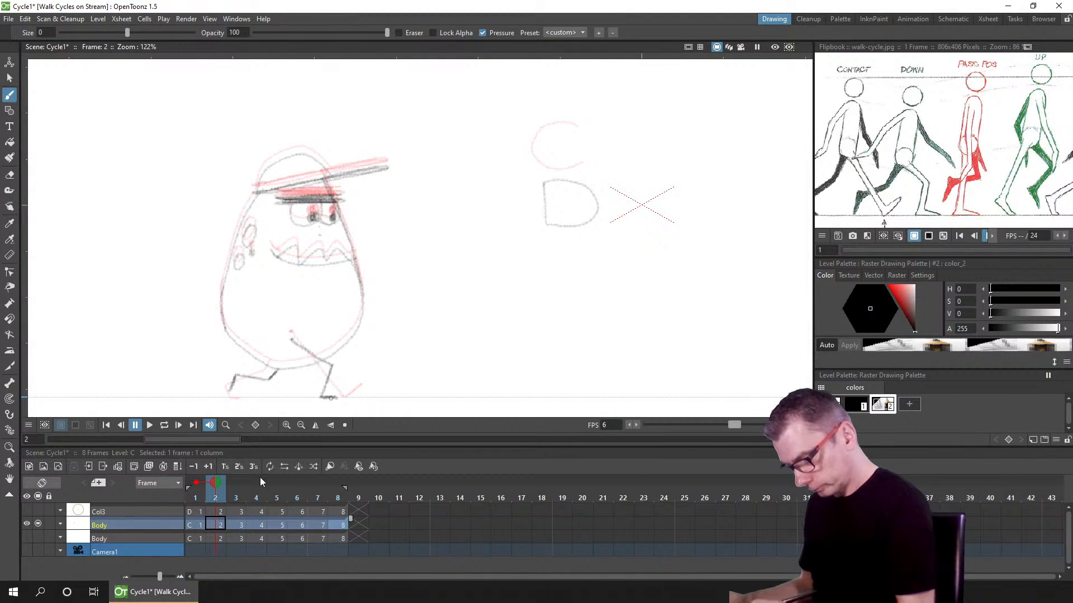
Step: Step to frame 4, save the scene, and touch up the front foot on that frame
click(239, 526)
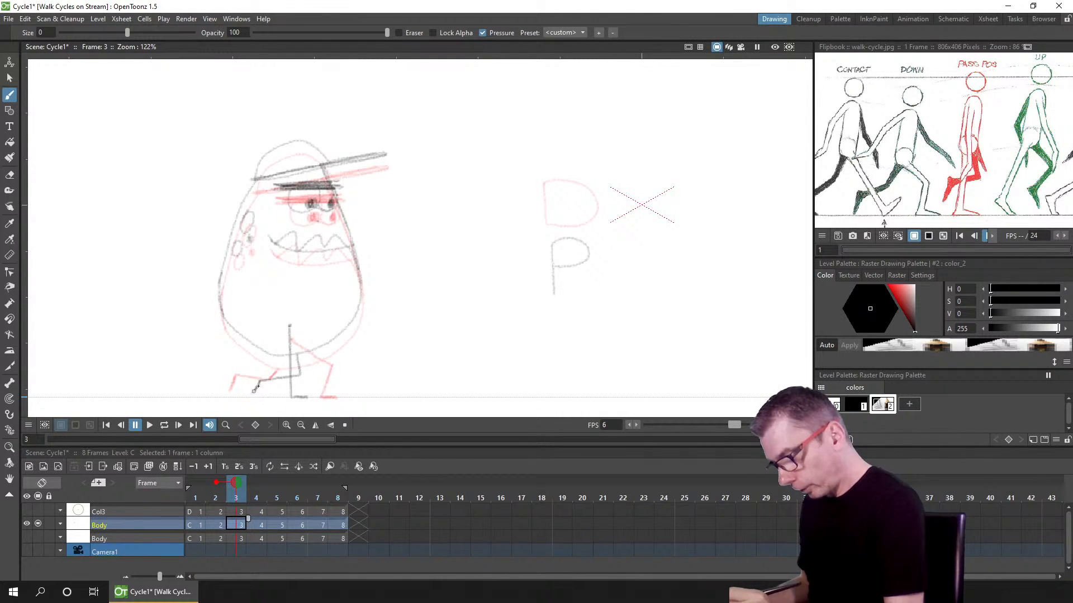
click(260, 524)
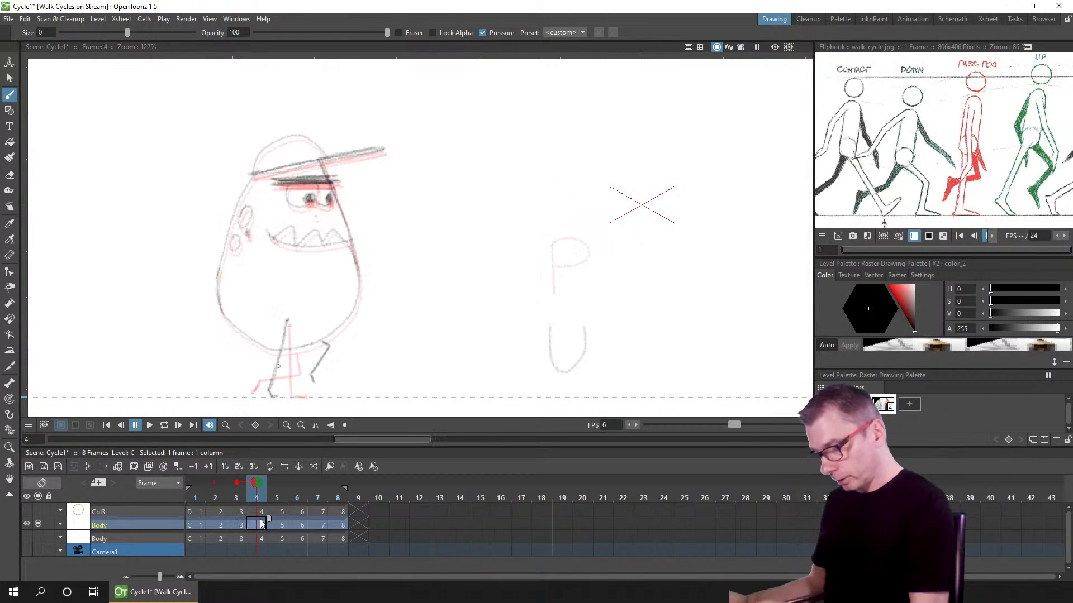
key(ctrl+s)
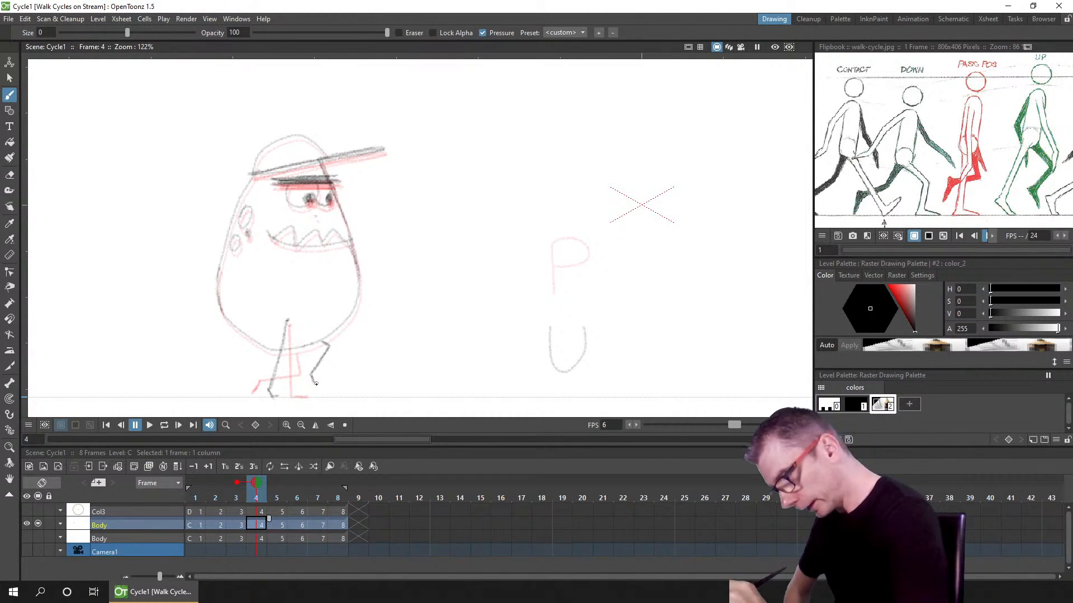
drag(311, 382, 316, 389)
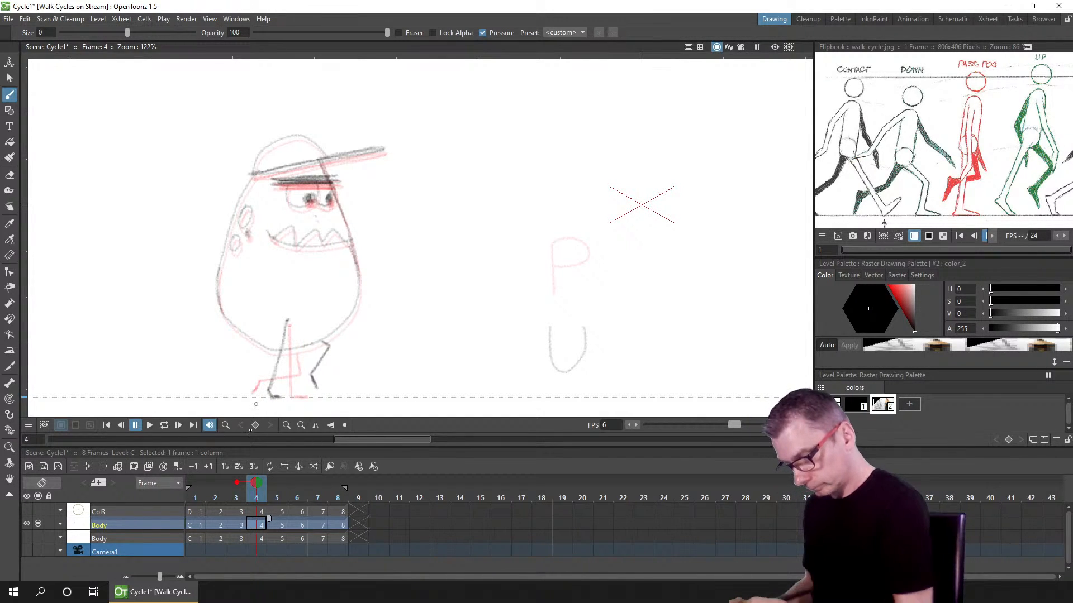
Step: Step through frames 5 to 8 checking the legs against the onion skins, then save the scene
click(277, 525)
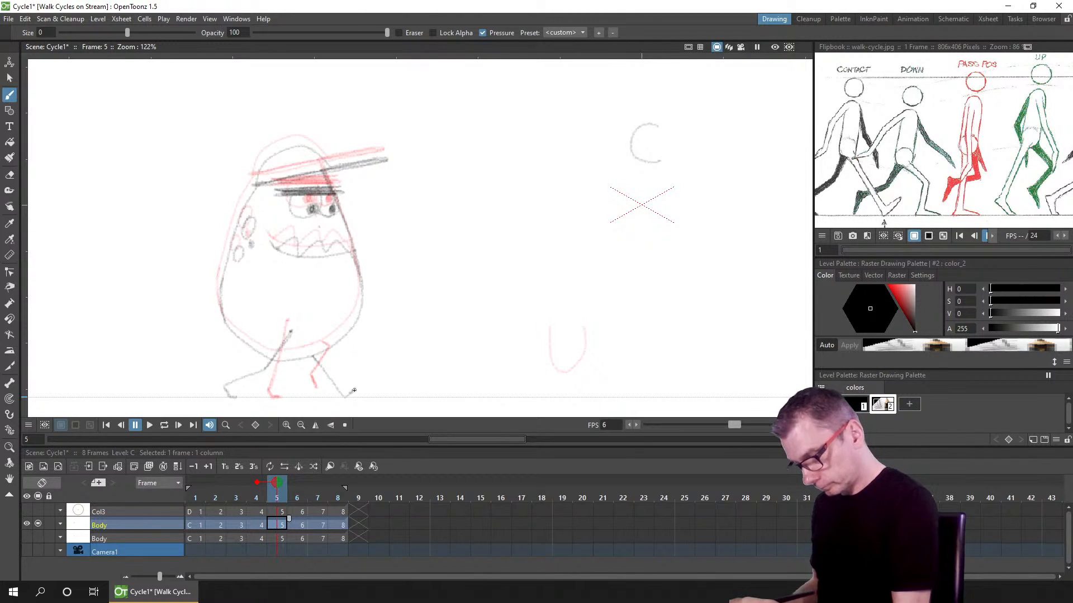
click(297, 523)
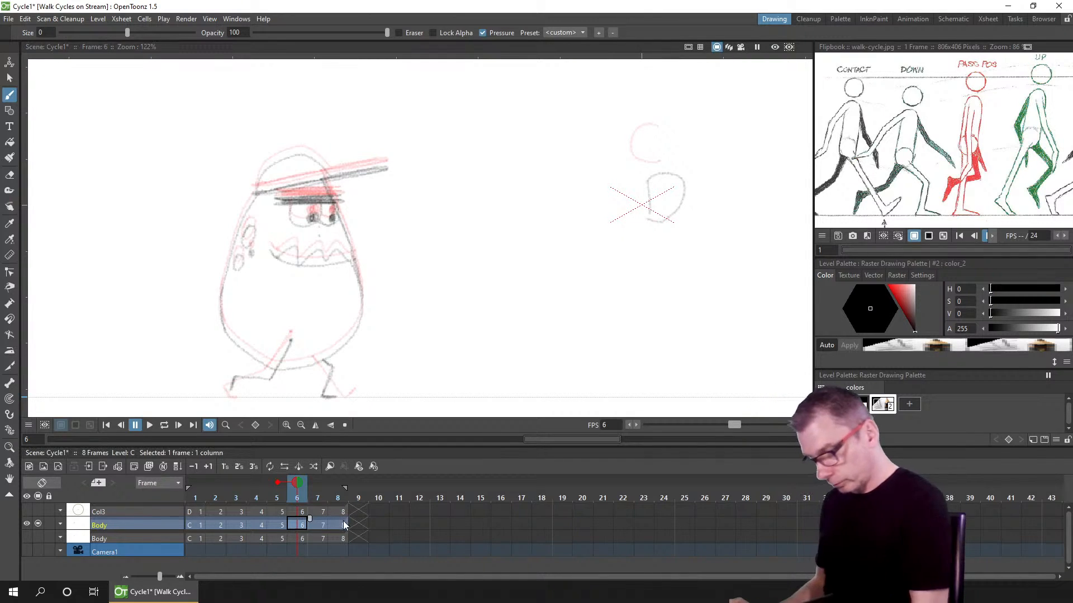
click(315, 525)
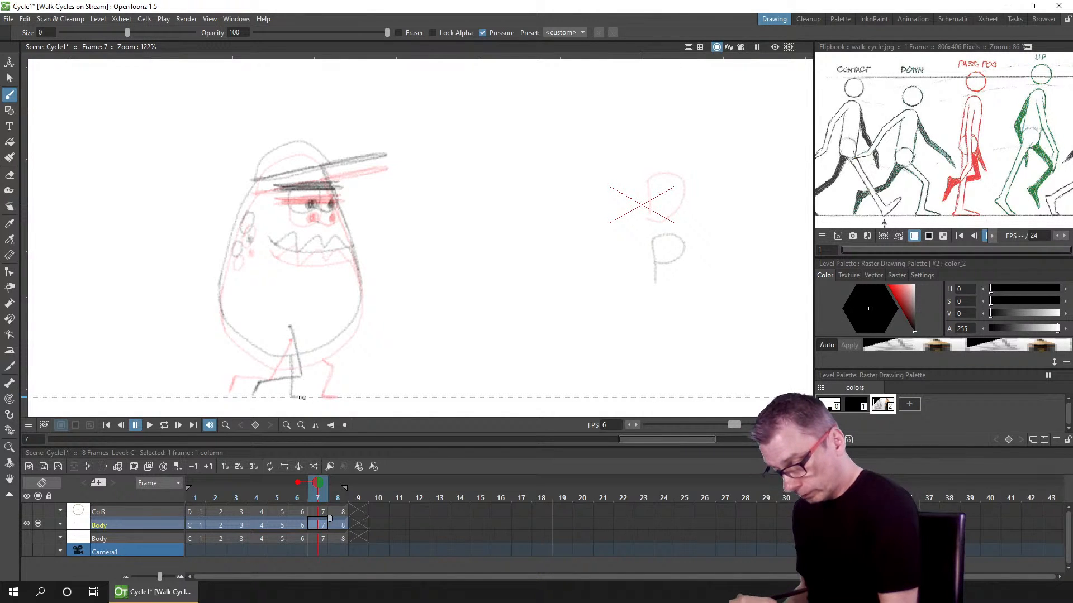
click(341, 524)
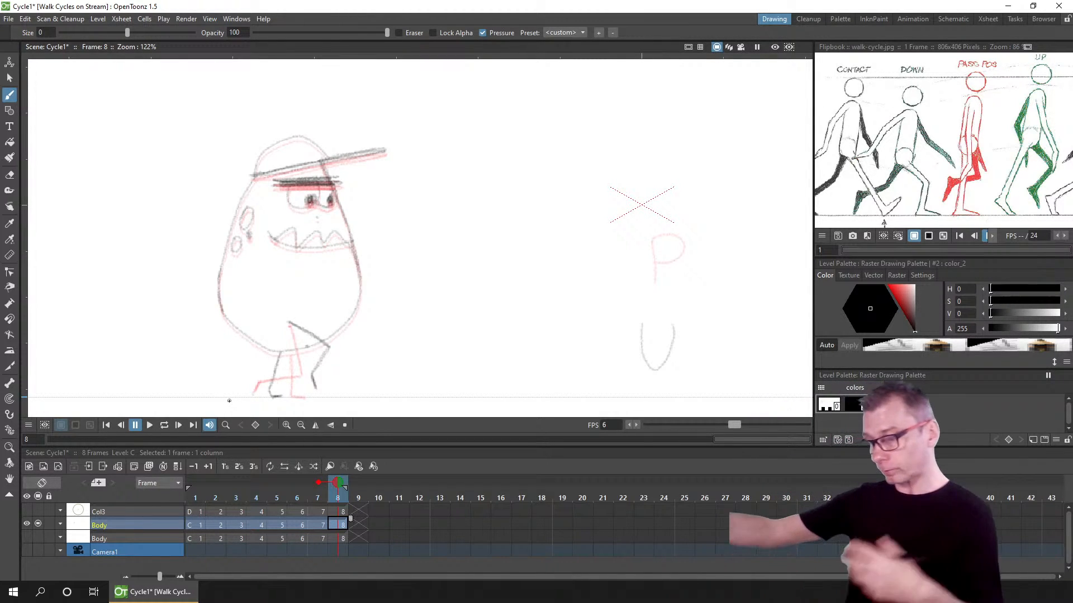
key(ctrl+s)
Step: Play the walk cycle in a loop and turn off the onion skin
click(165, 424)
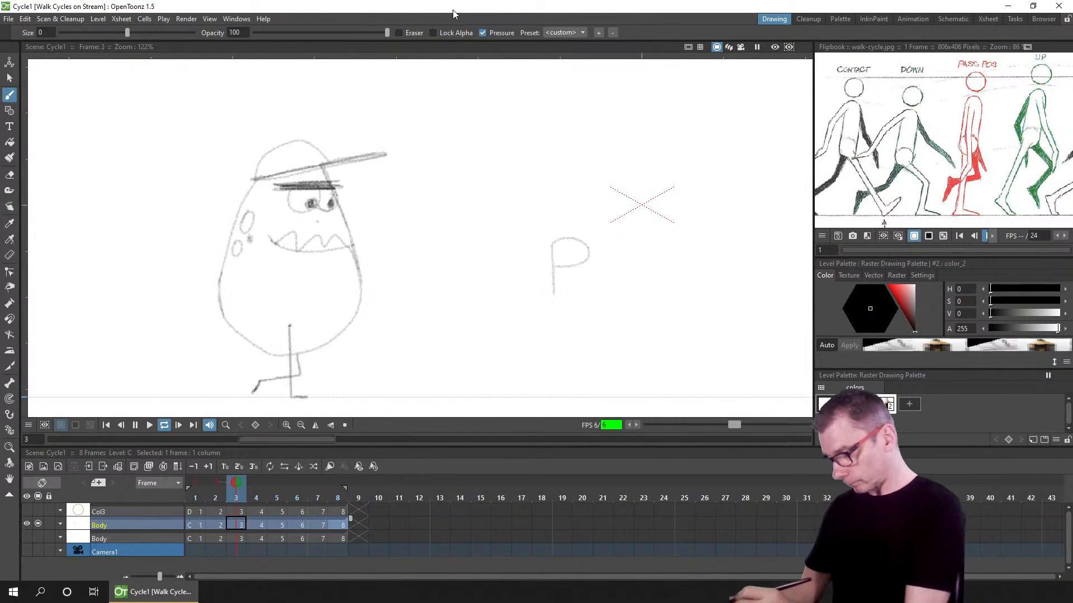
click(135, 426)
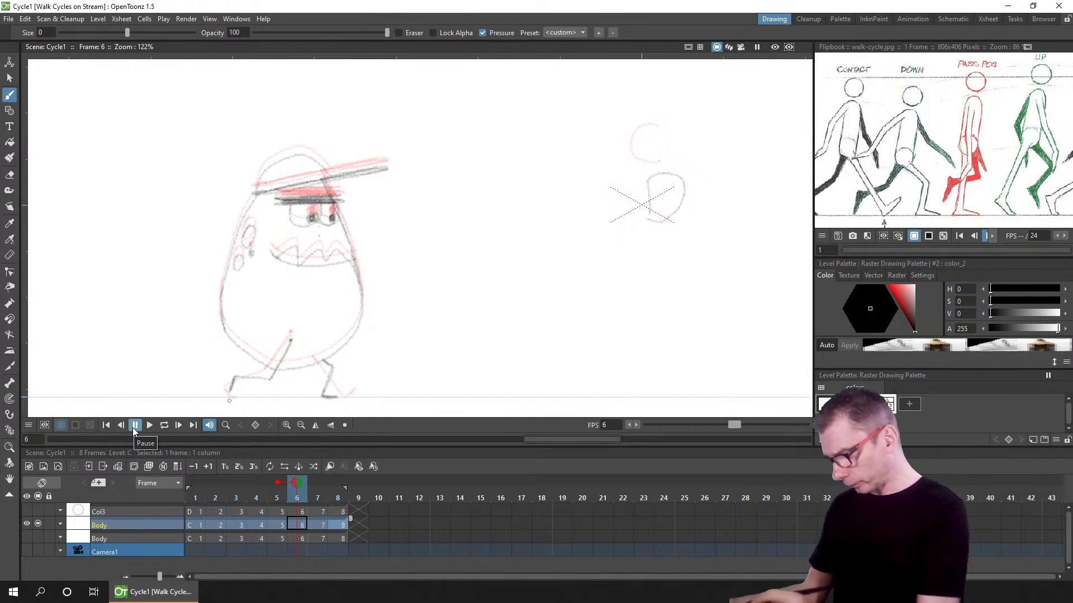
click(277, 482)
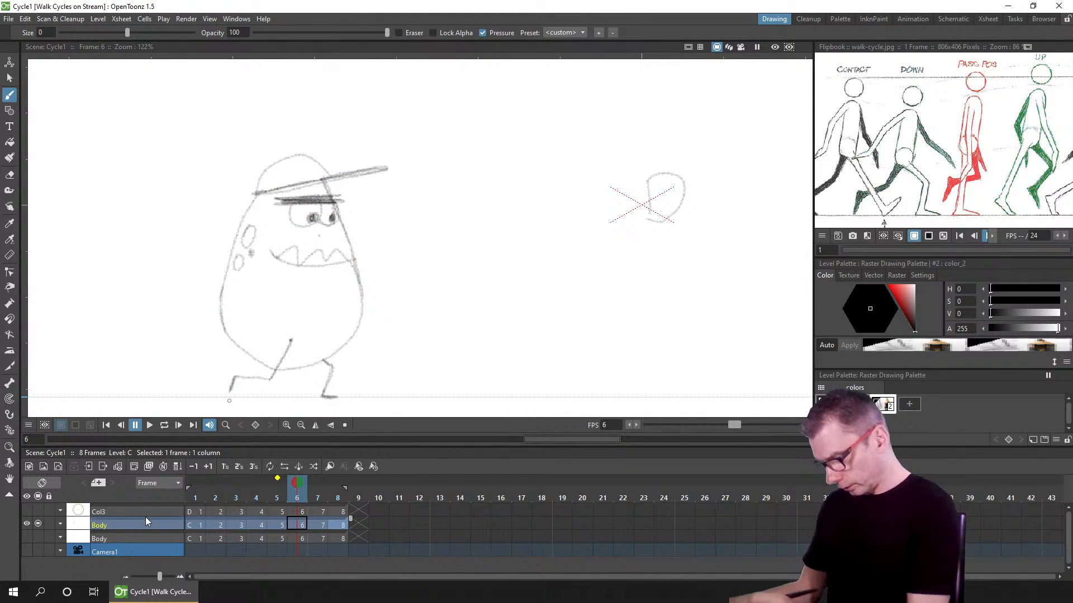
Step: Rename the Body drawing column to Body & legs
double_click(115, 523)
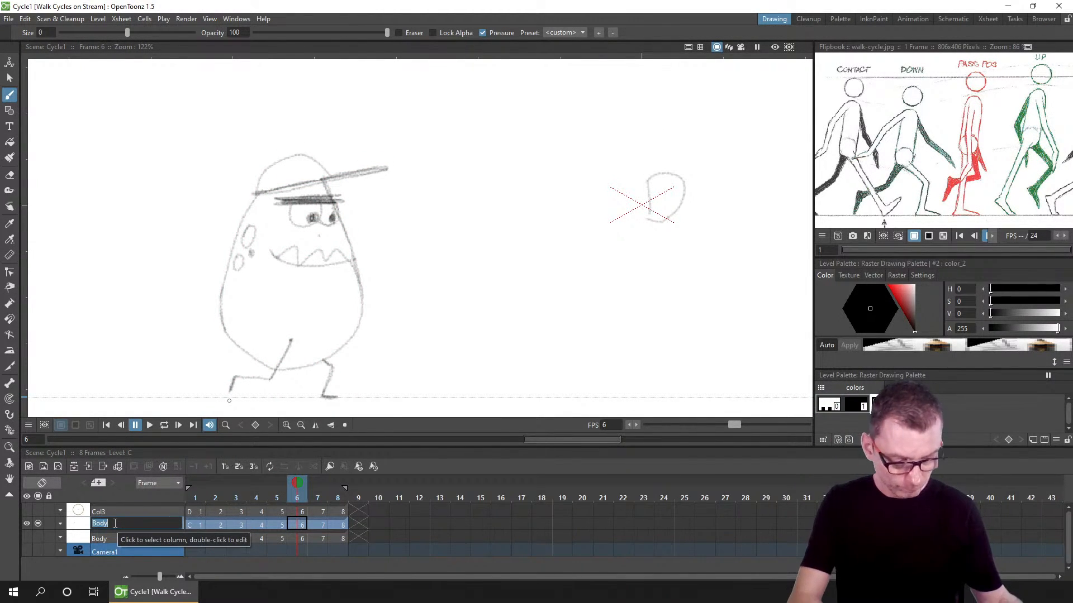
key(Right)
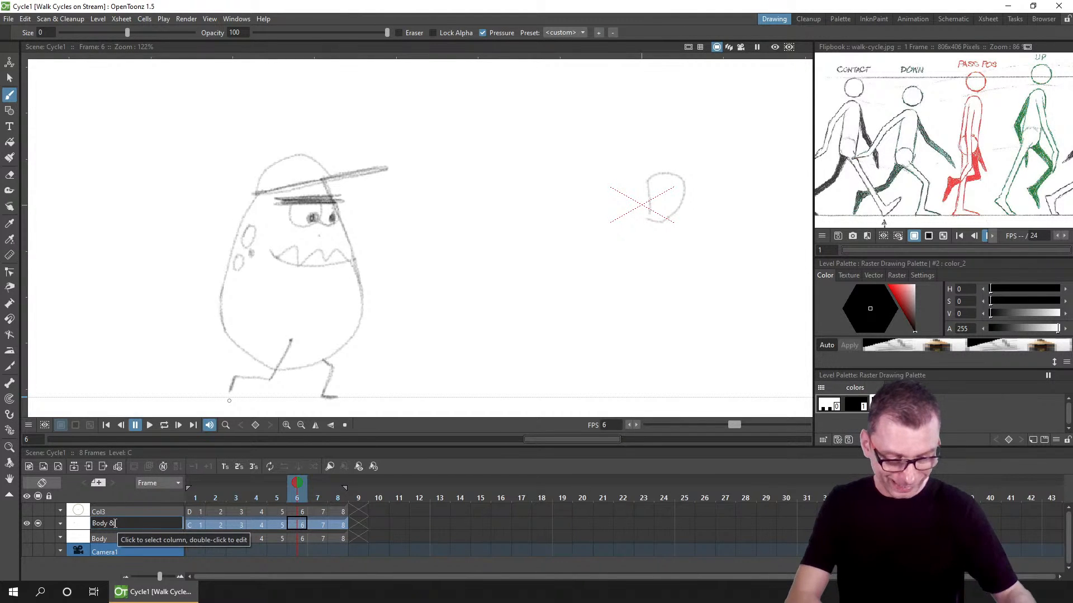
text(& legs)
key(Return)
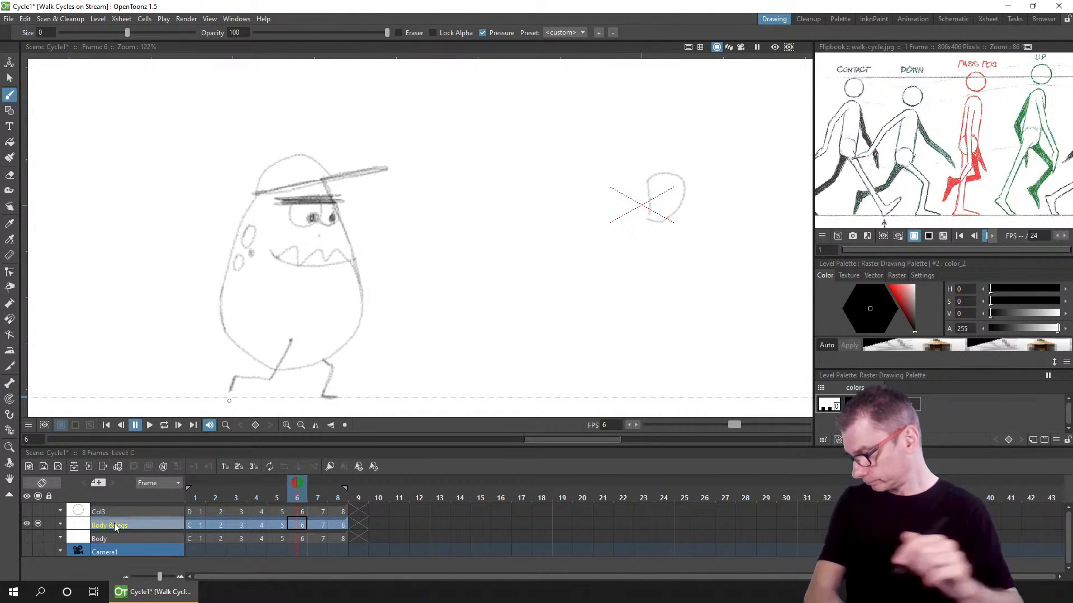
Step: Open the scene settings to review the frame rate, then close them
click(190, 20)
mouse_move(122, 18)
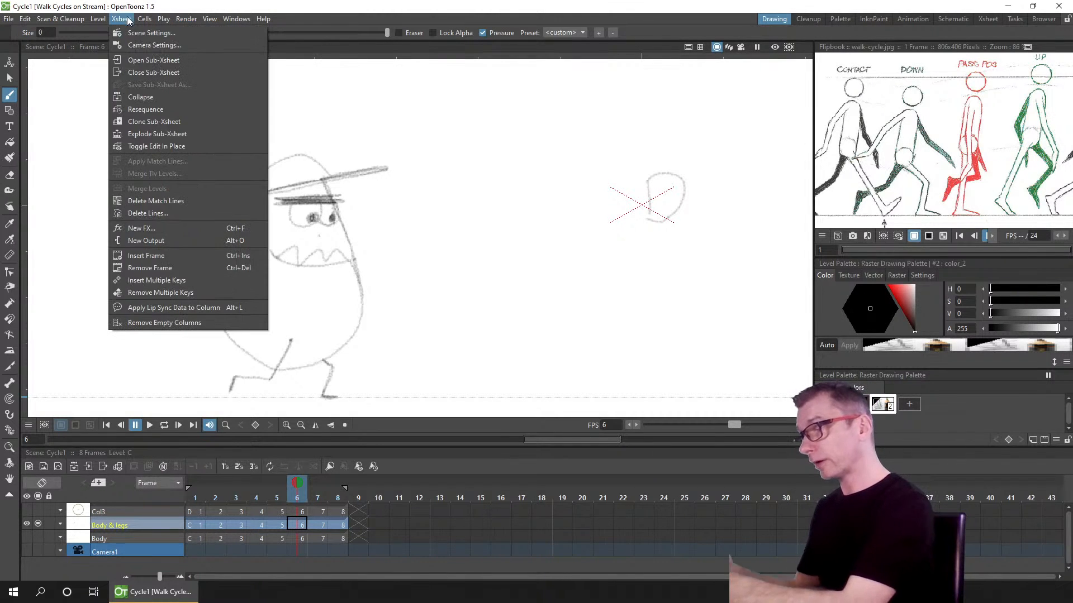
click(147, 33)
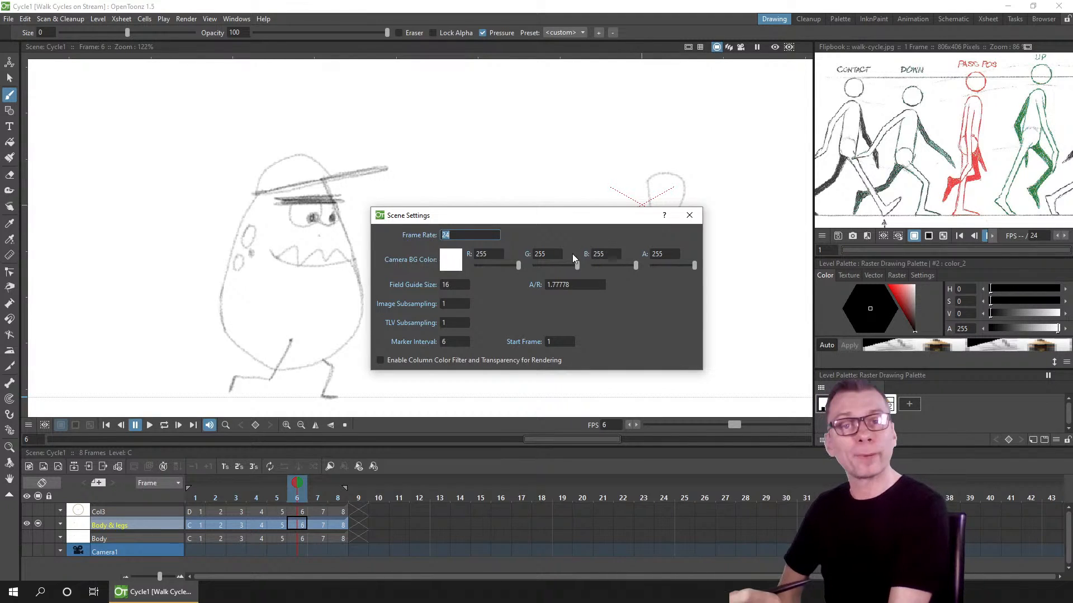
click(696, 219)
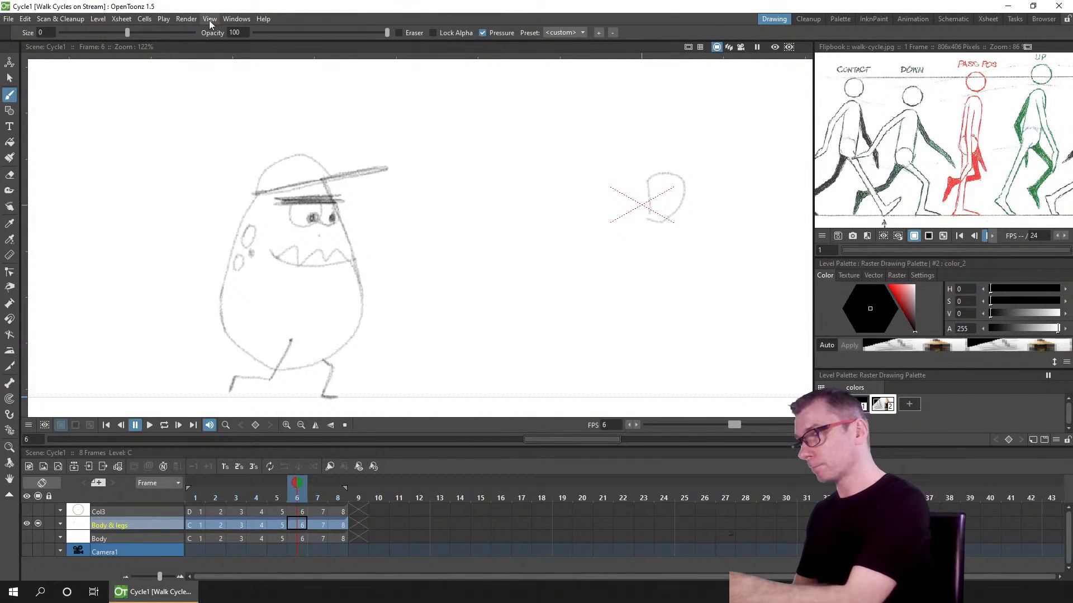
Step: Set the output camera to the HD 480 preset, 853x480, in the output settings
click(187, 19)
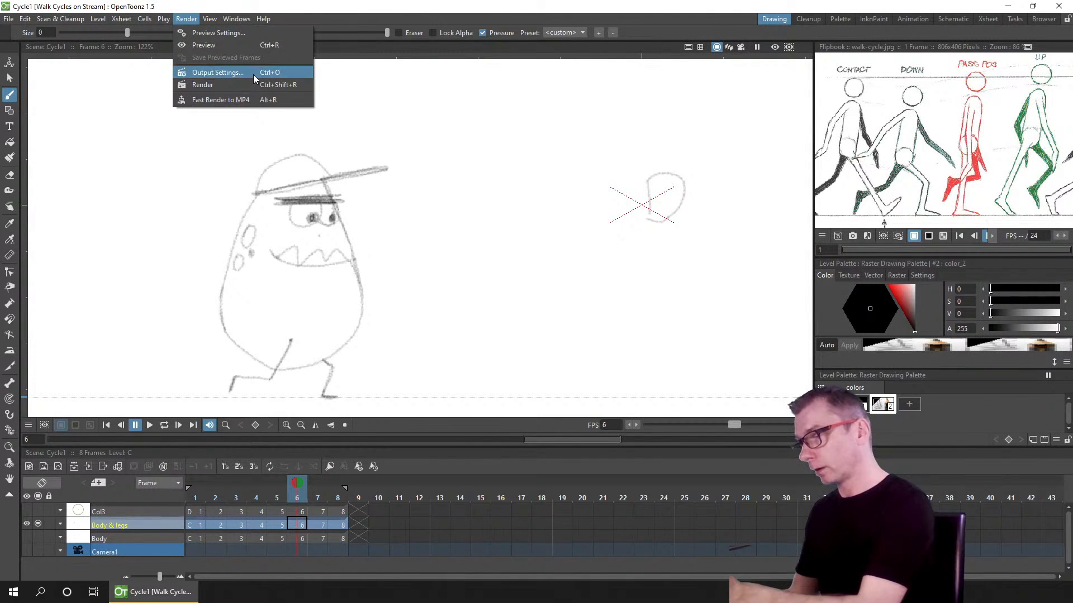
click(195, 11)
click(187, 19)
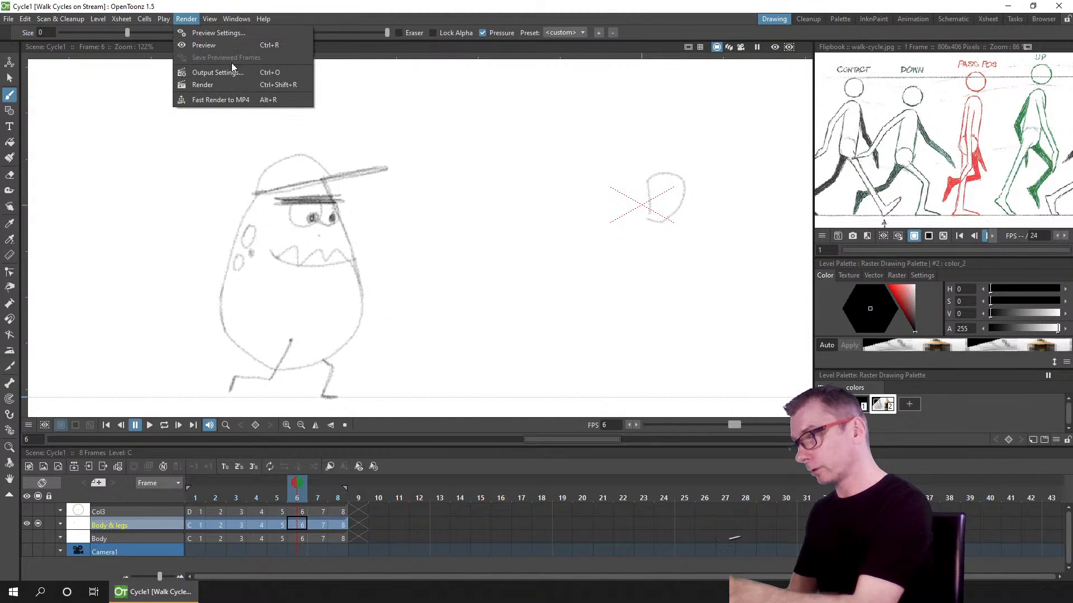
click(241, 74)
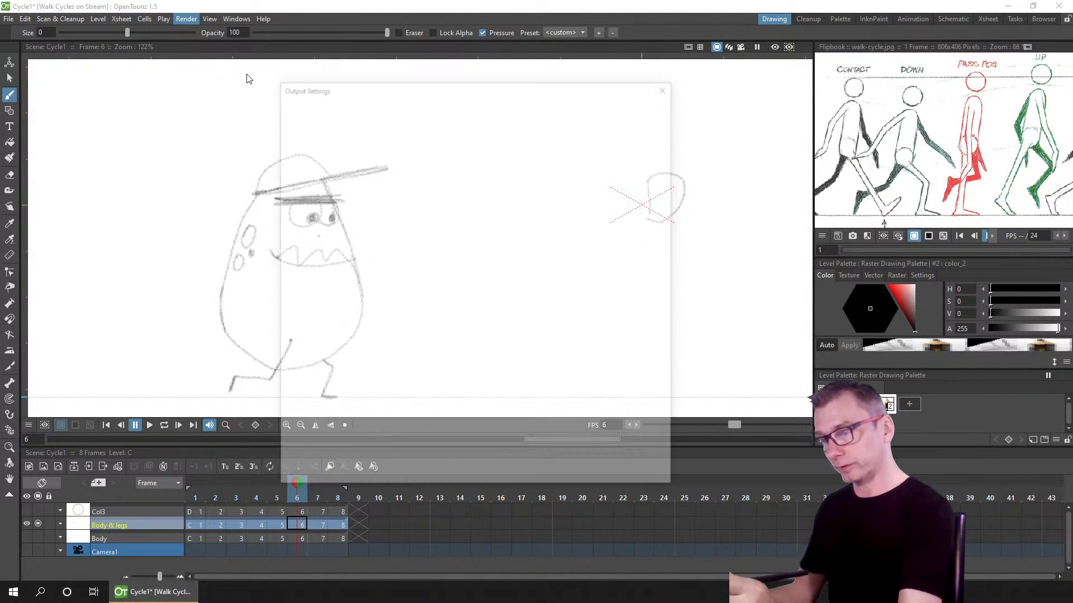
drag(655, 93, 775, 87)
scroll(422, 261, down, 5)
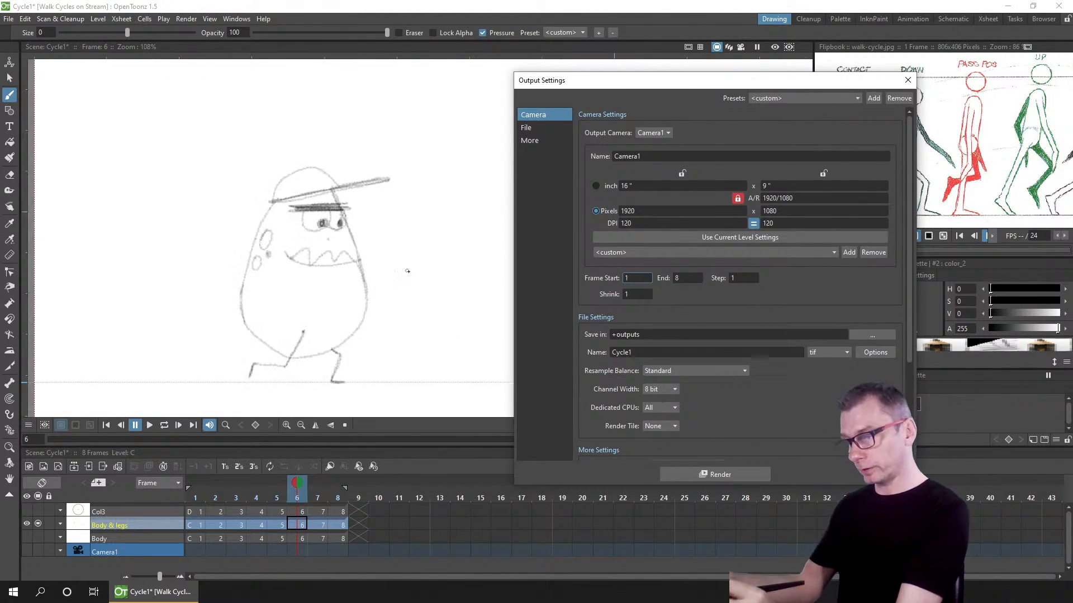
drag(422, 261, 195, 263)
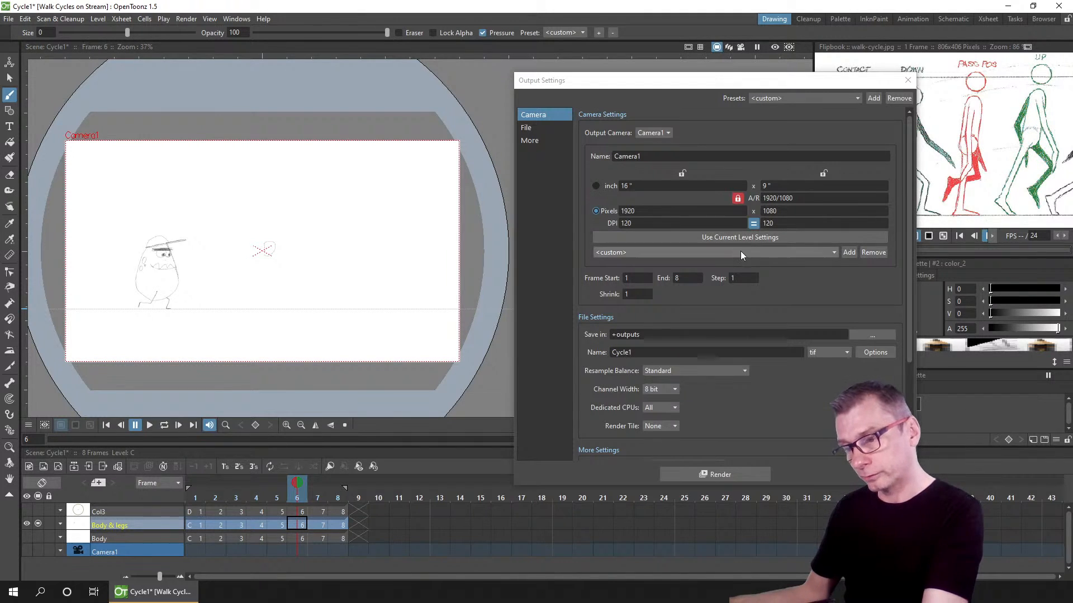
click(773, 249)
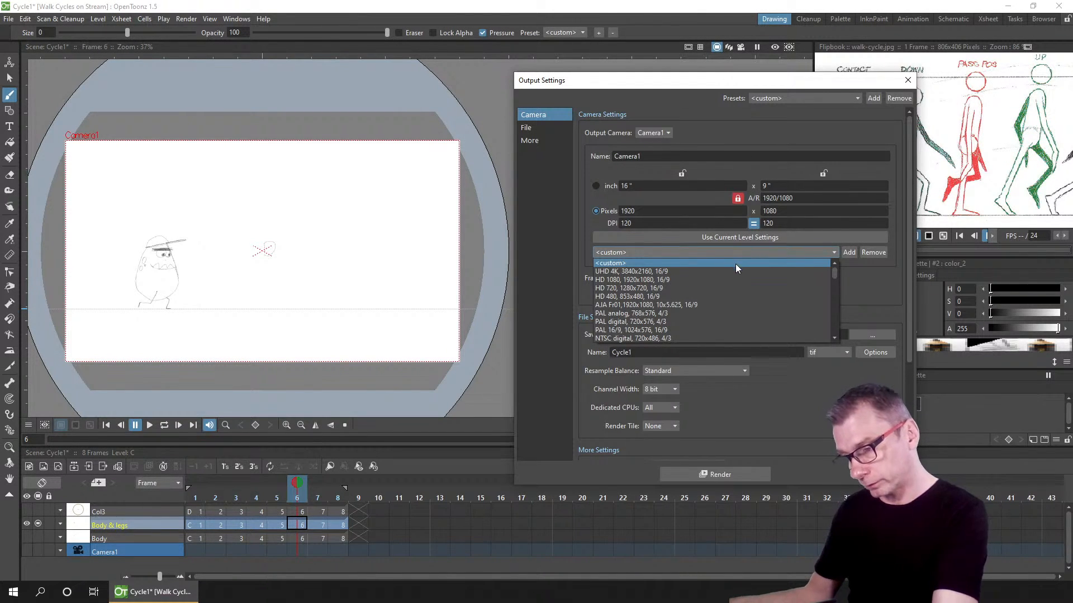
click(652, 296)
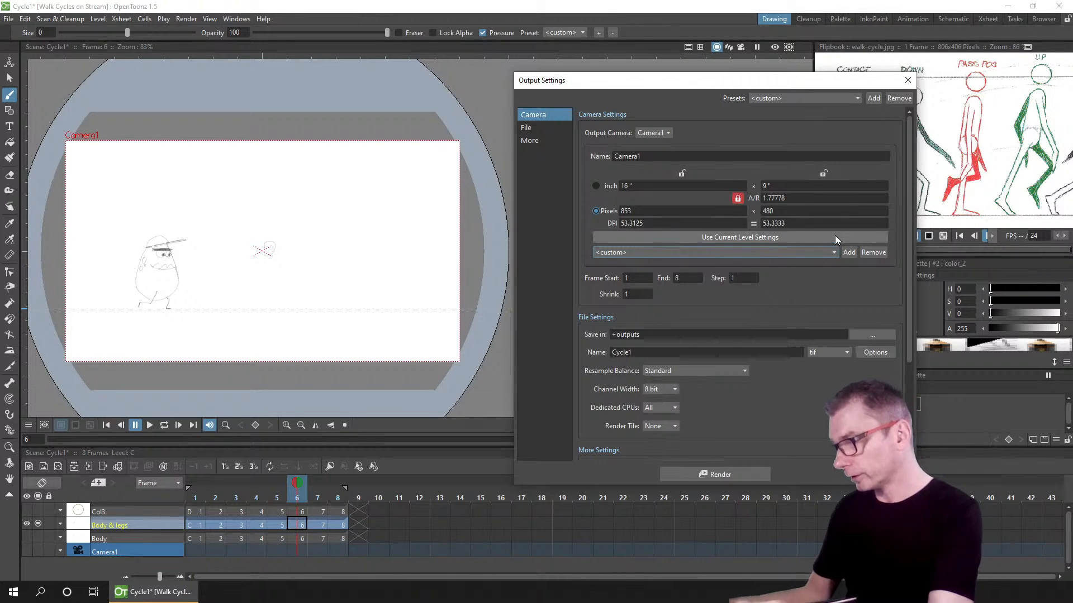
click(909, 81)
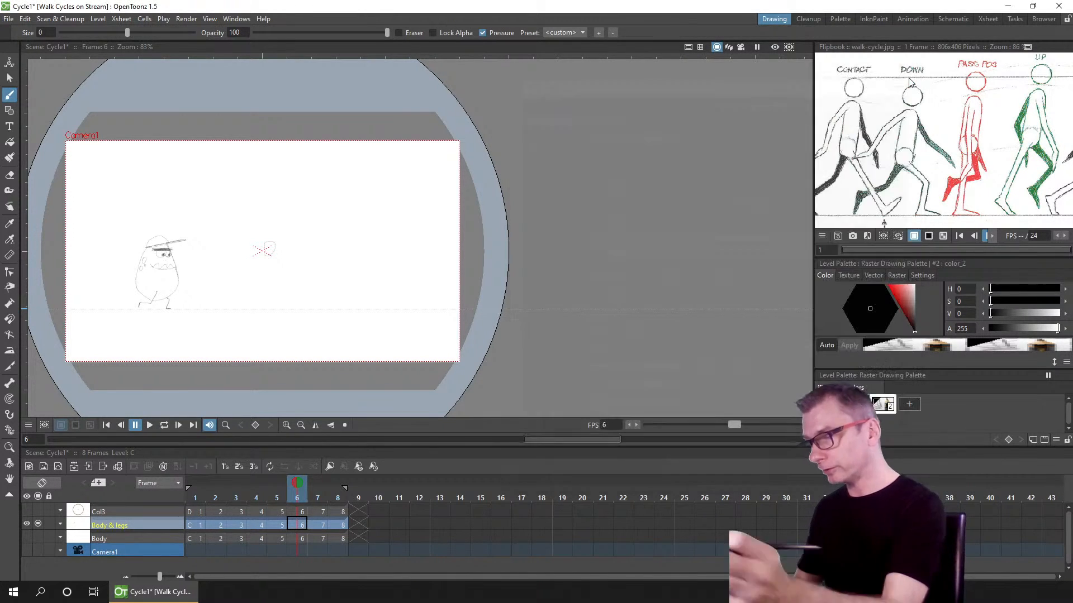
Step: Apply the HD 720 preset, 1280x720, to the current camera in the camera settings
click(122, 18)
click(151, 44)
drag(626, 277, 615, 122)
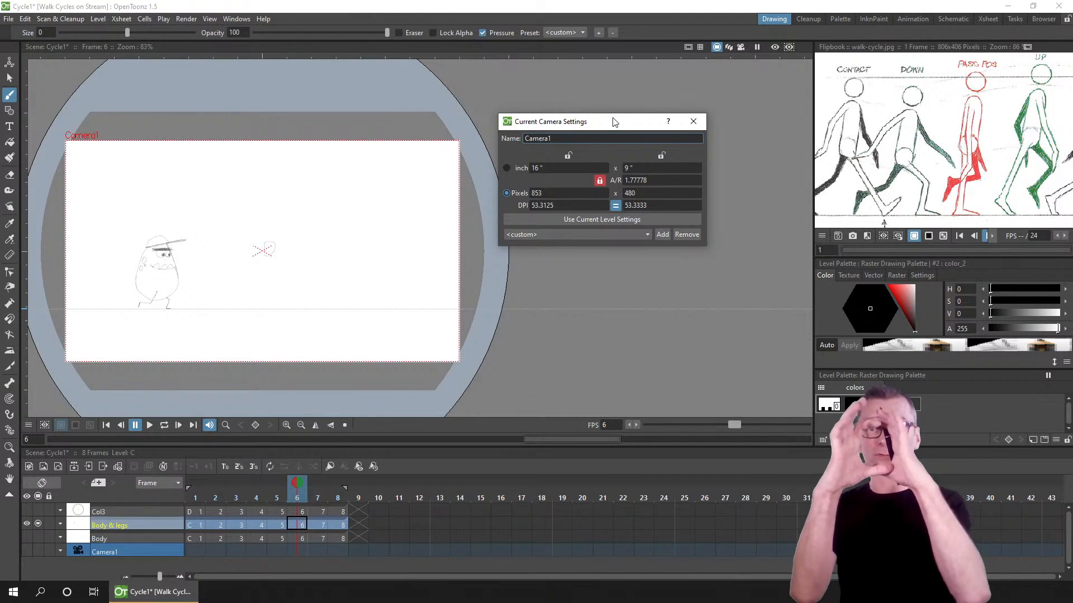
click(598, 235)
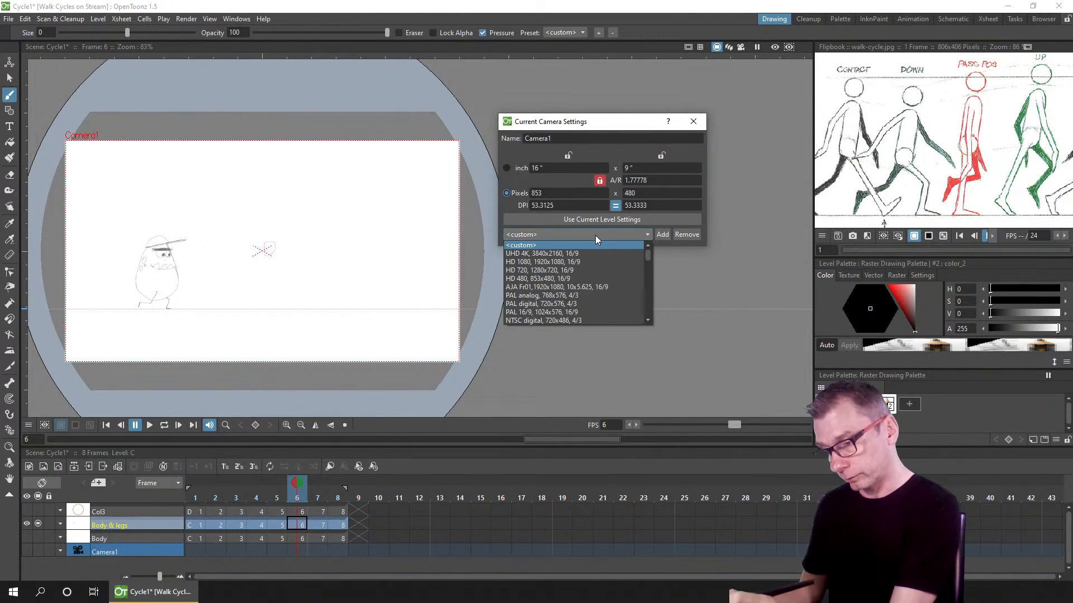
click(571, 272)
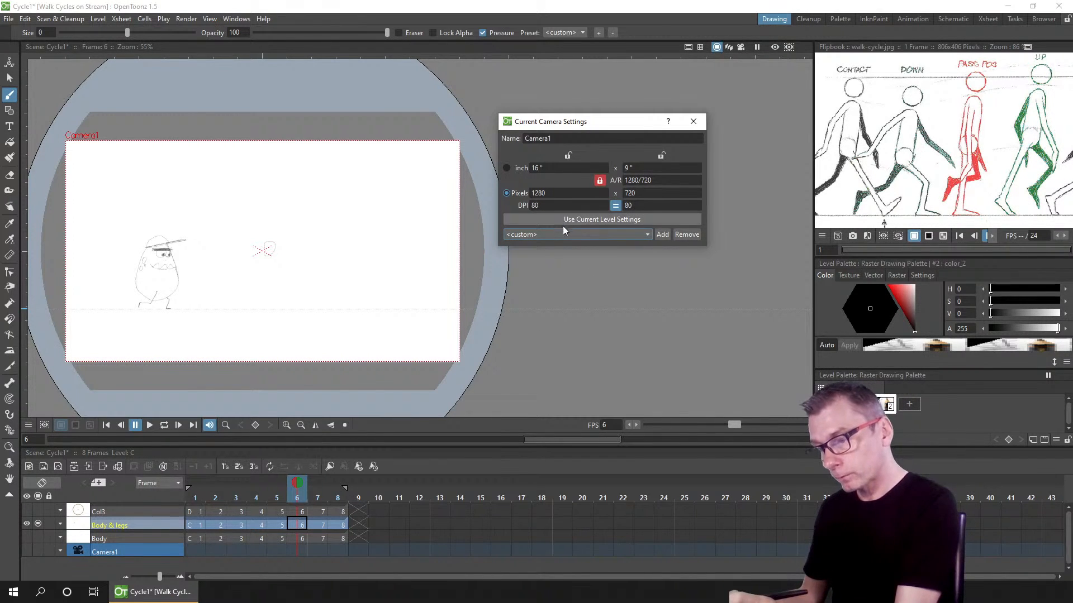
click(548, 234)
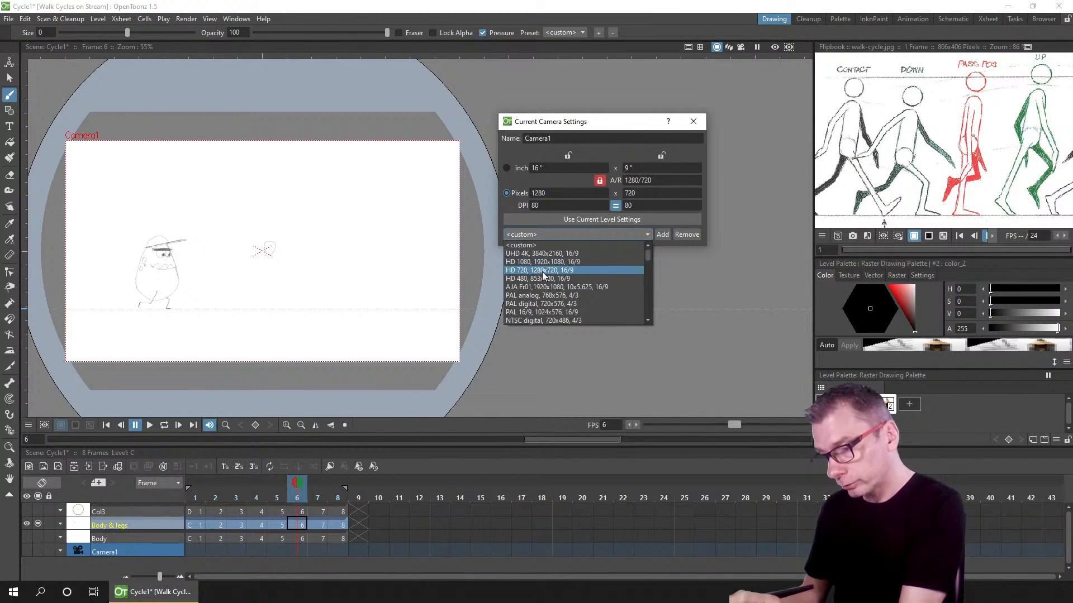
click(537, 269)
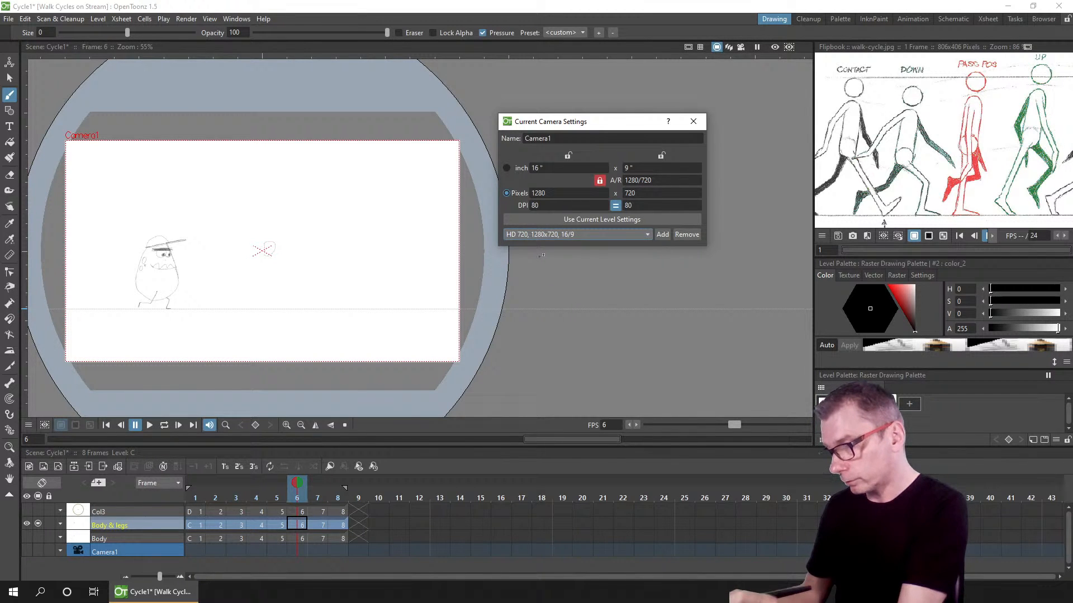
Step: Set the camera's pixel width to 800 with the aspect ratio locked
click(556, 192)
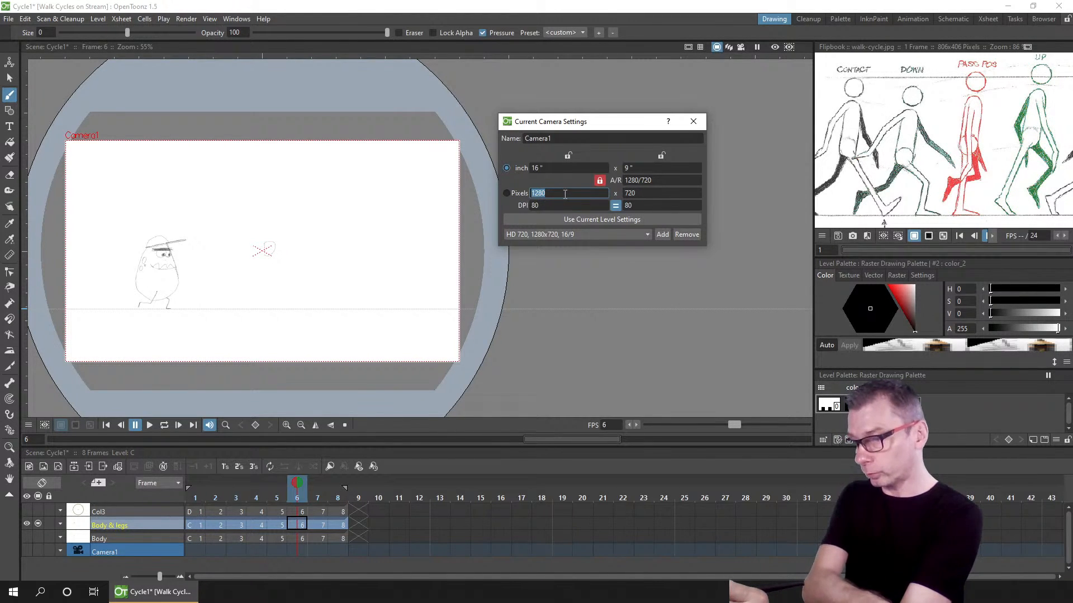
text(1000)
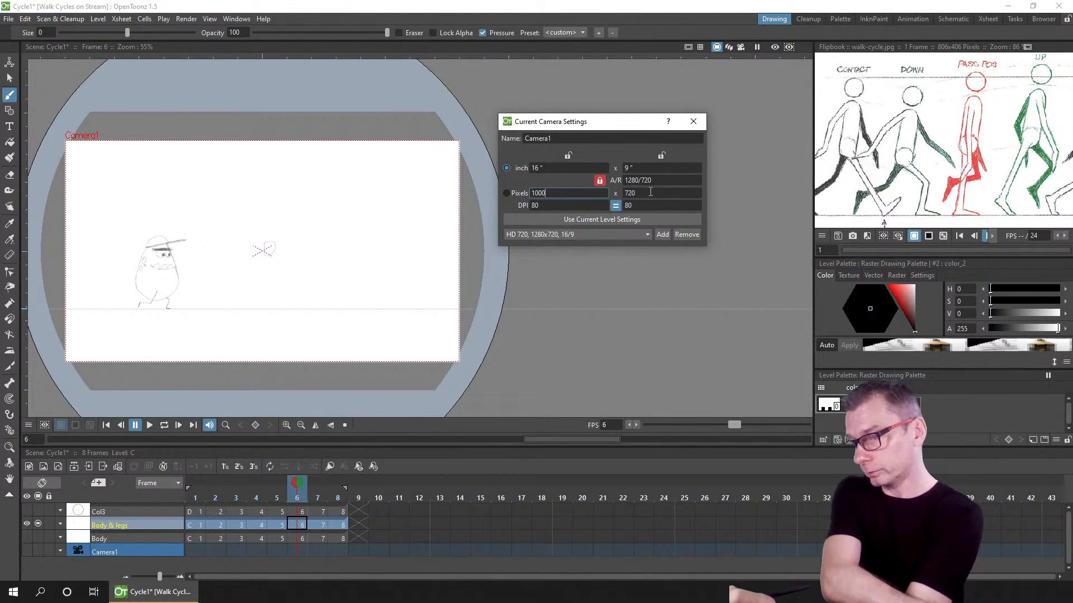
key(Tab)
key(shift+Tab)
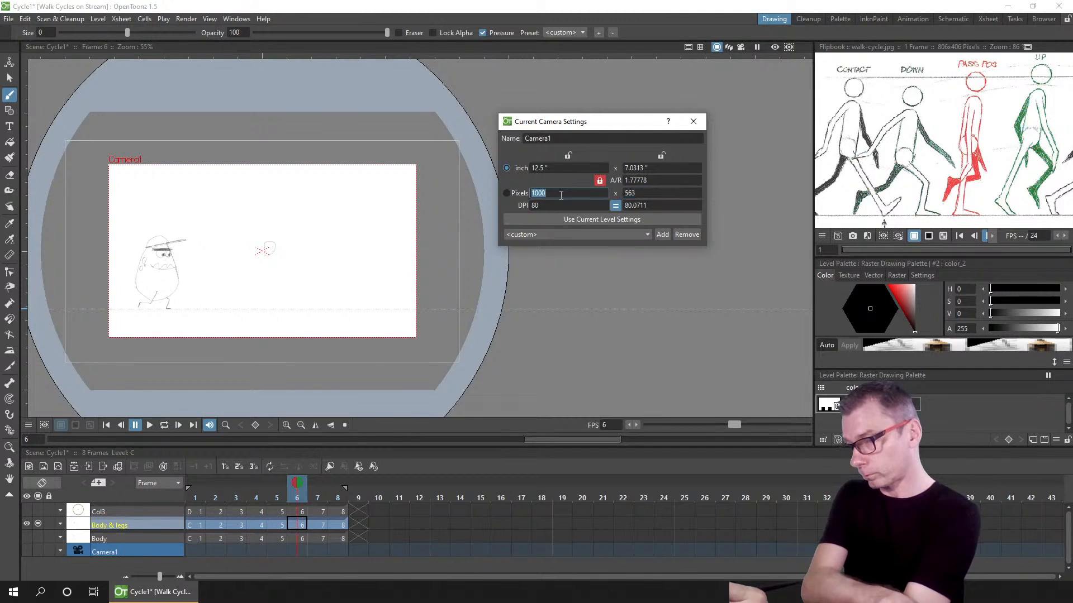
text(800)
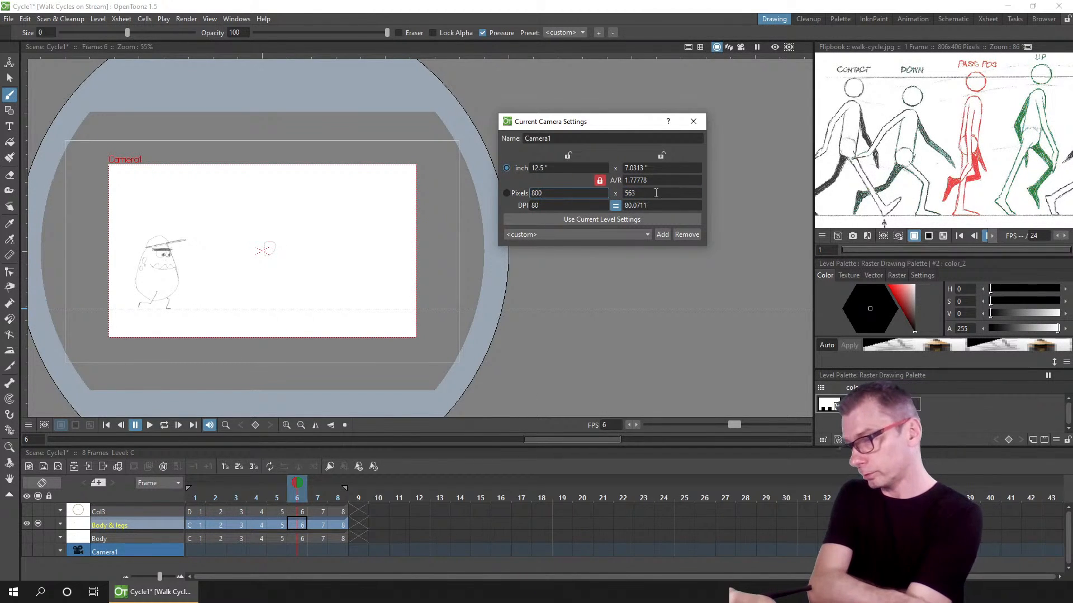
key(Tab)
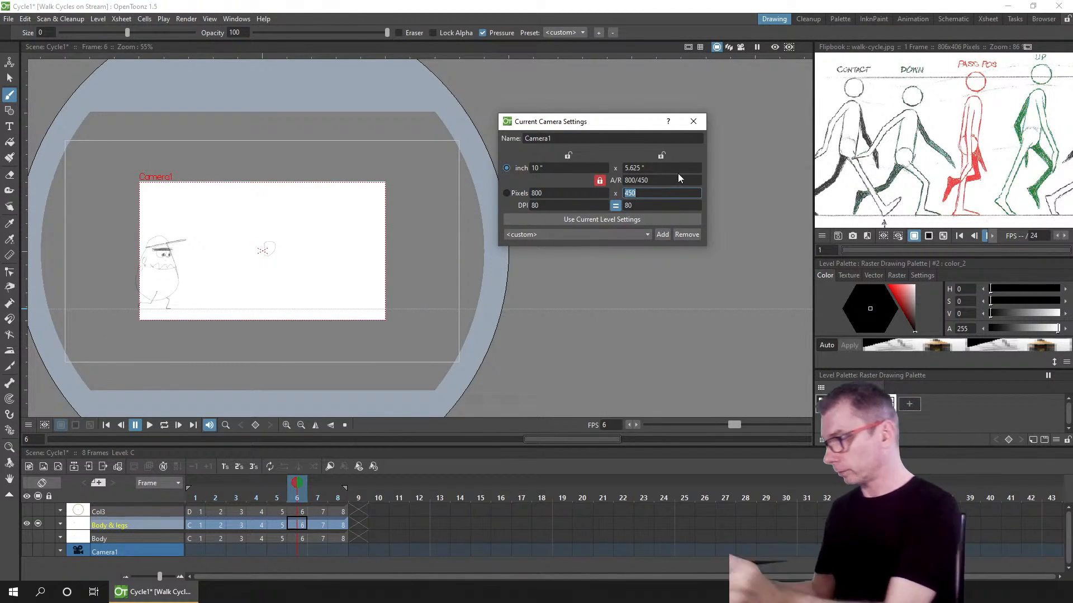
Step: Move the Body & legs column to about X 104 mm, Y 15 mm, placing the character inside the camera frame
click(10, 63)
click(197, 526)
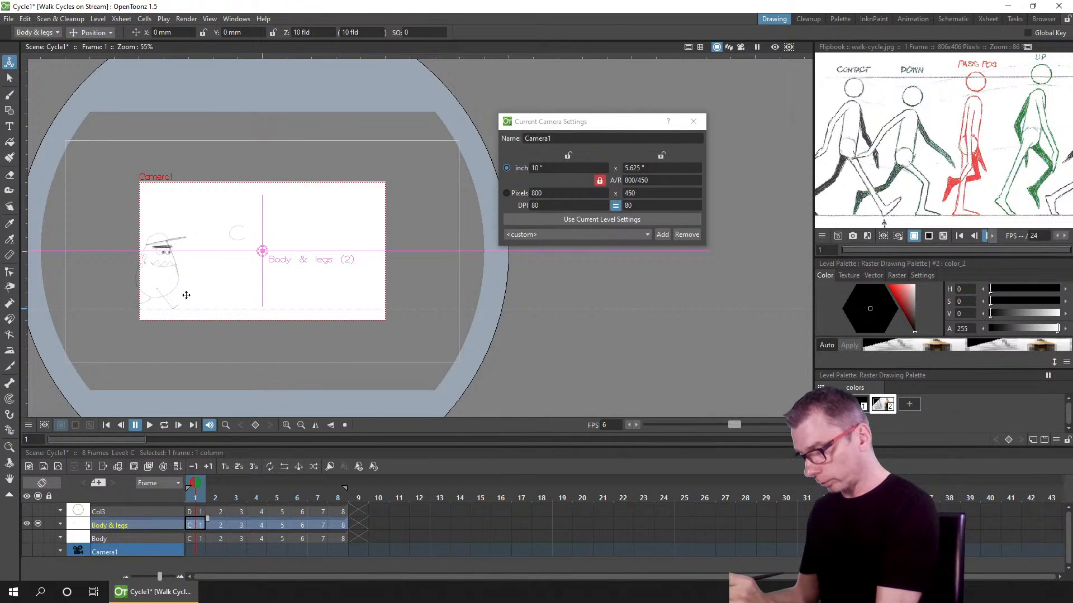
drag(185, 297, 284, 278)
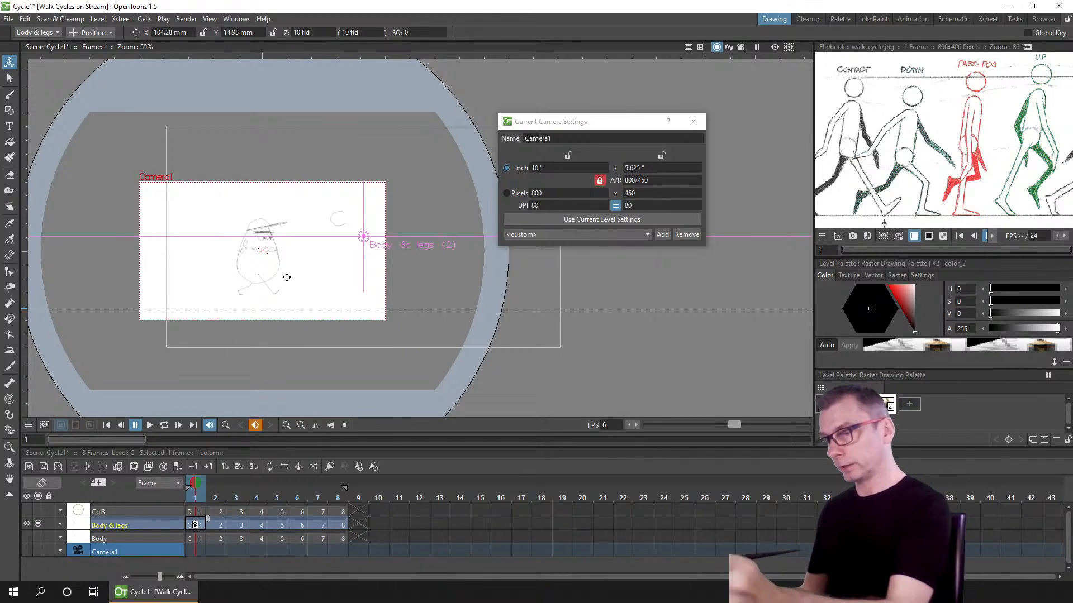
click(693, 121)
Step: Set the output frame rate to 6 in the output settings
click(190, 21)
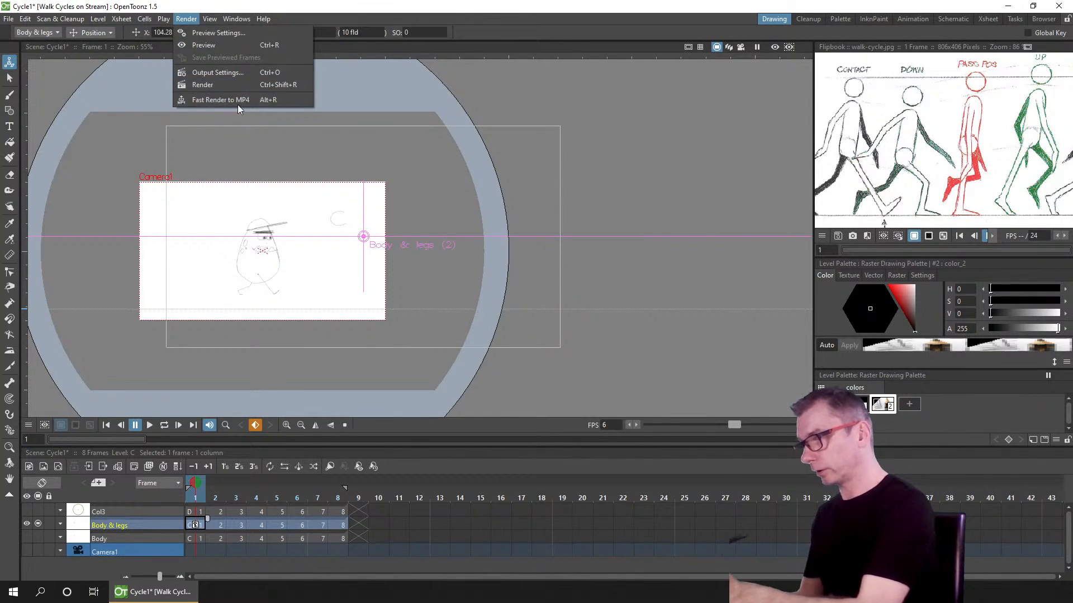
click(240, 77)
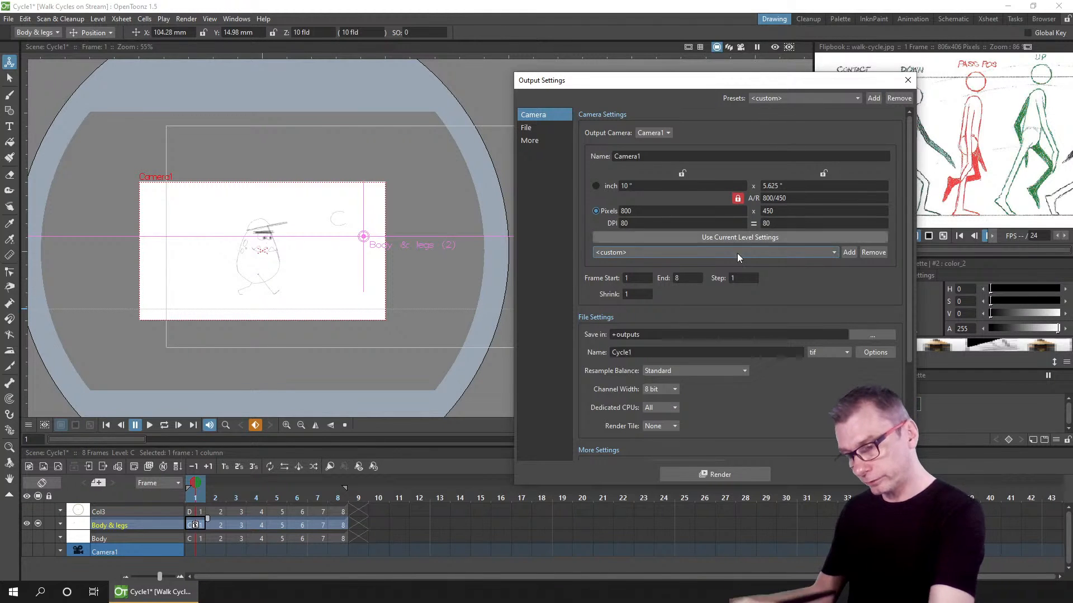
scroll(910, 232, down, 1)
drag(909, 231, 893, 343)
double_click(673, 400)
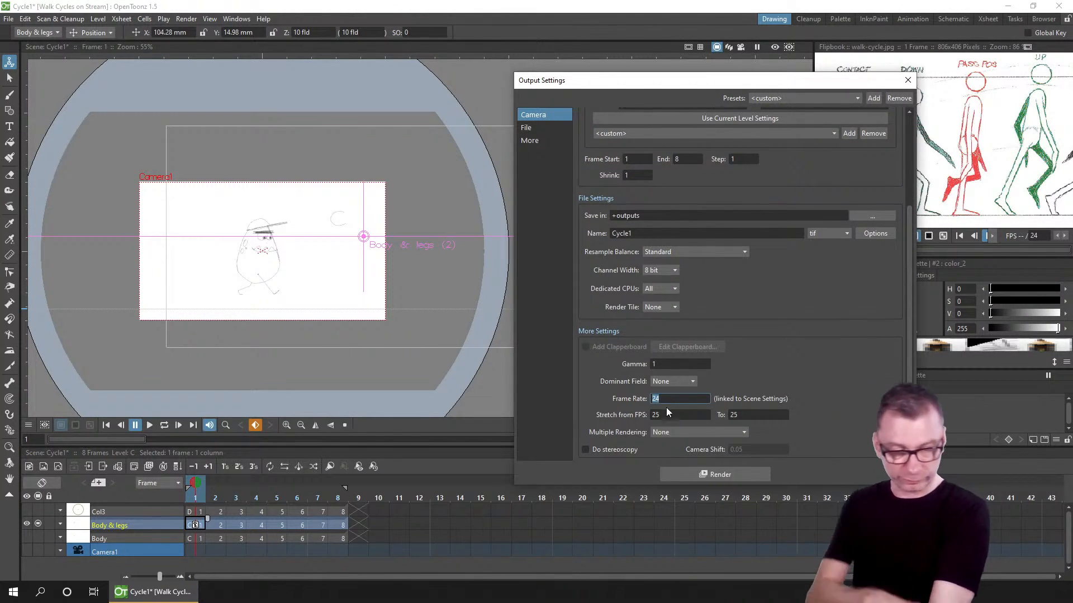
text(6)
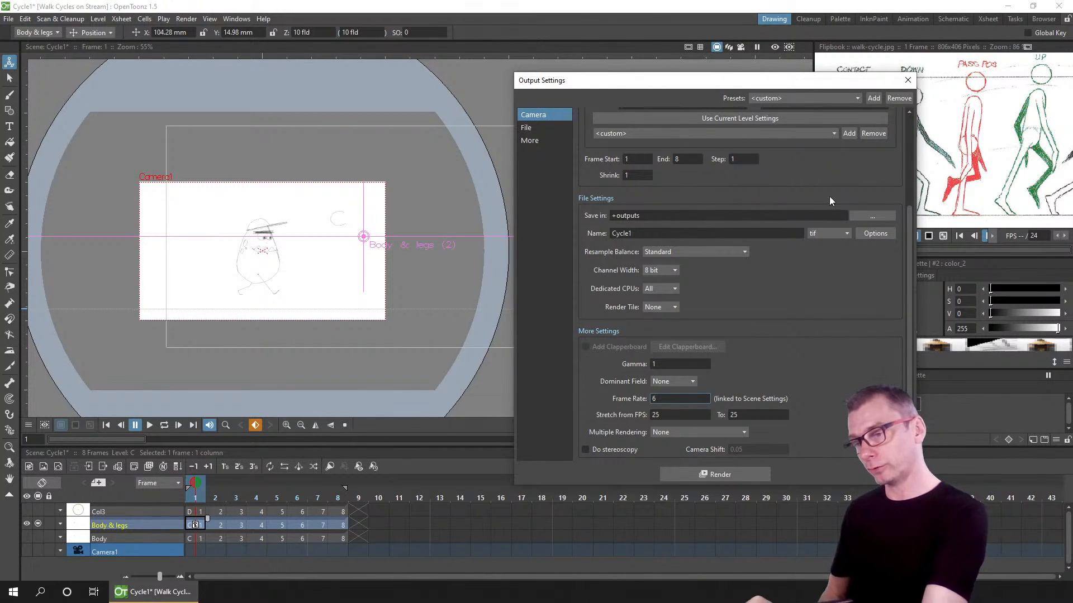
Step: Choose gif as the output file format
click(830, 231)
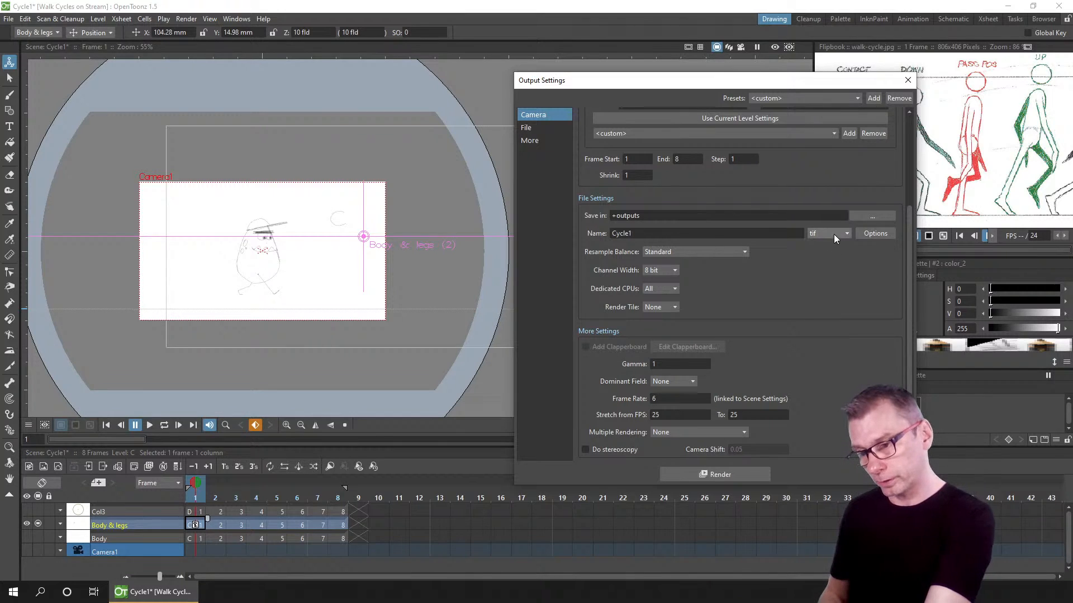
click(834, 233)
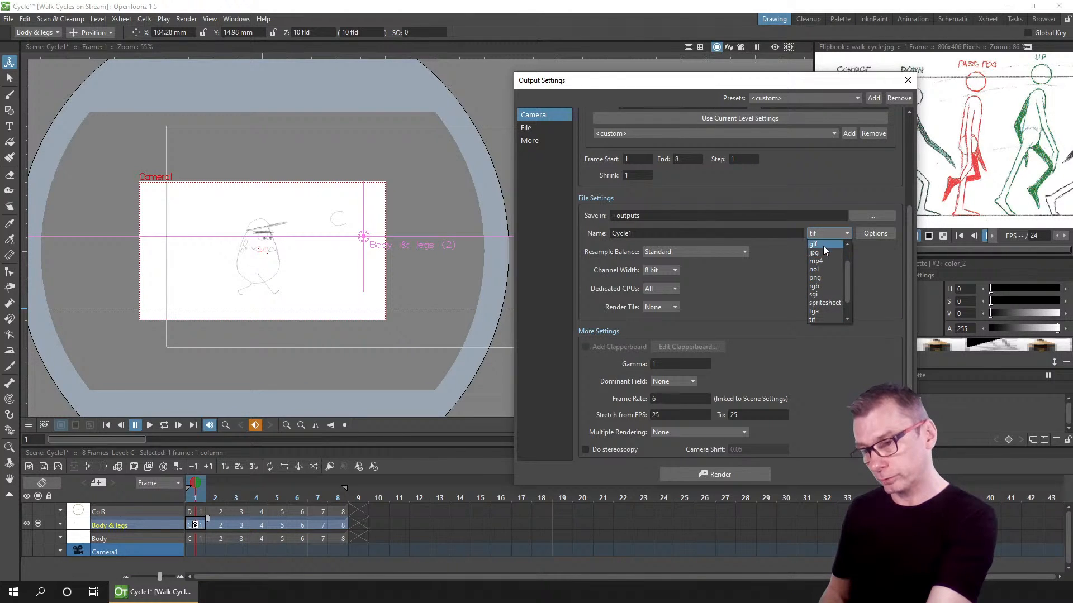
click(818, 244)
Step: Set the output shrink to 2 and render the walk cycle
double_click(636, 176)
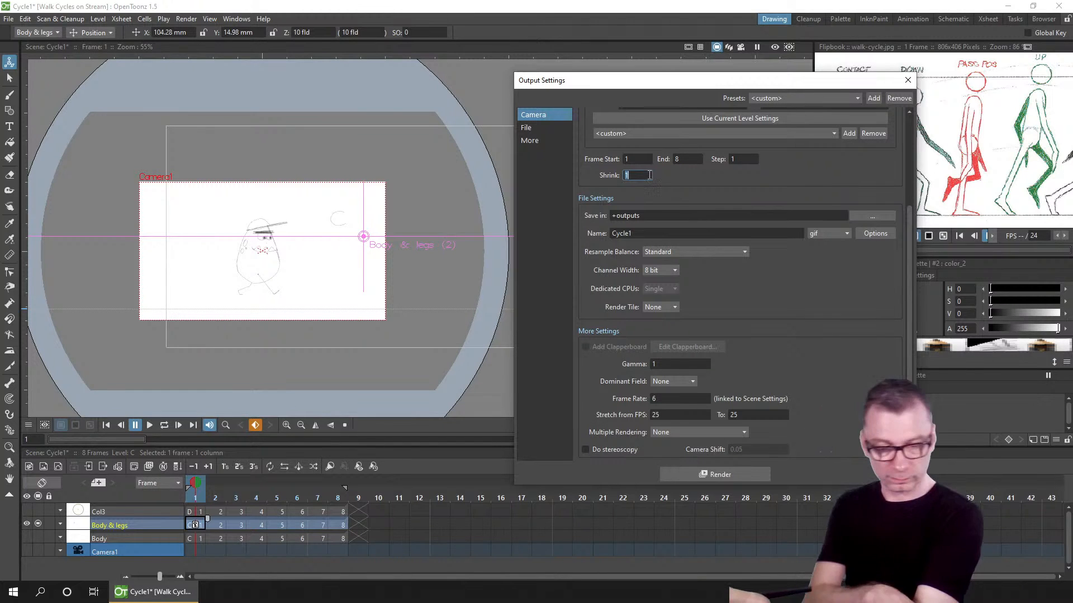
text(2)
click(648, 234)
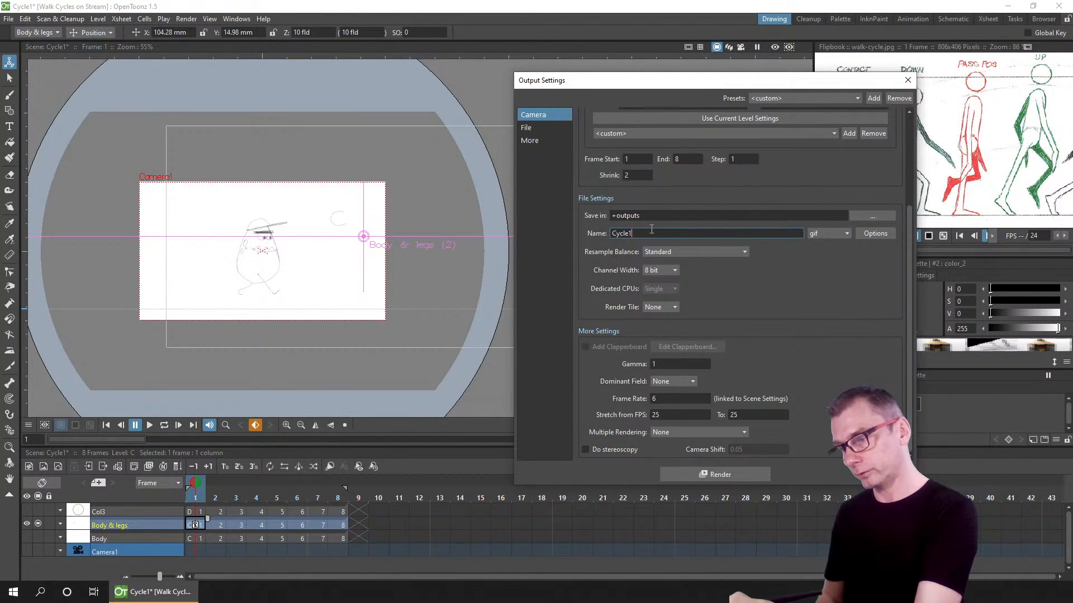
click(728, 475)
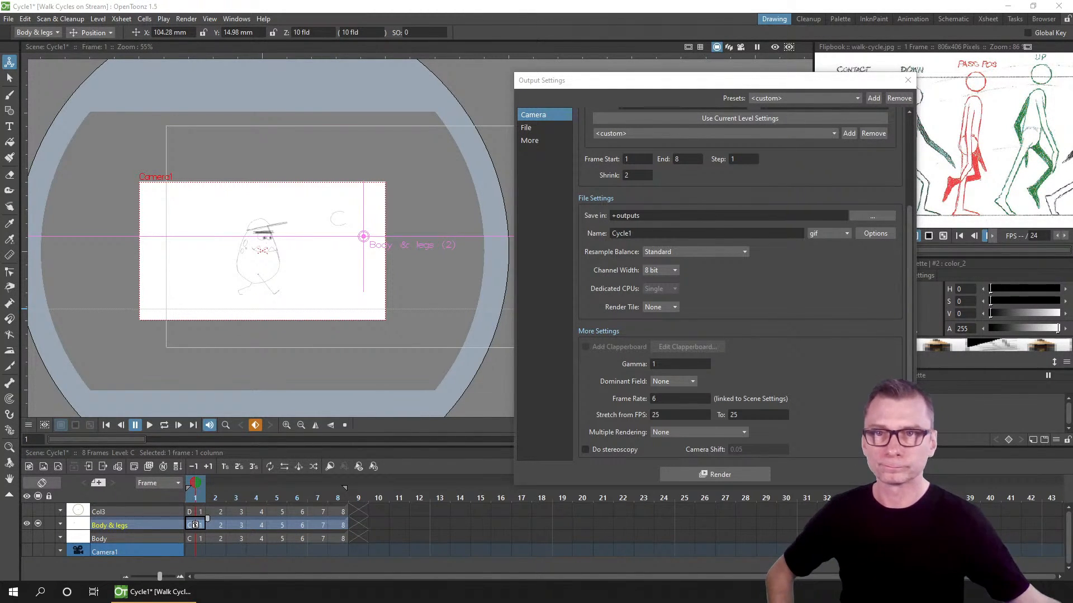
Step: View the rendered Cycle1.gif in the photo viewer and close it
drag(1072, 216, 472, 0)
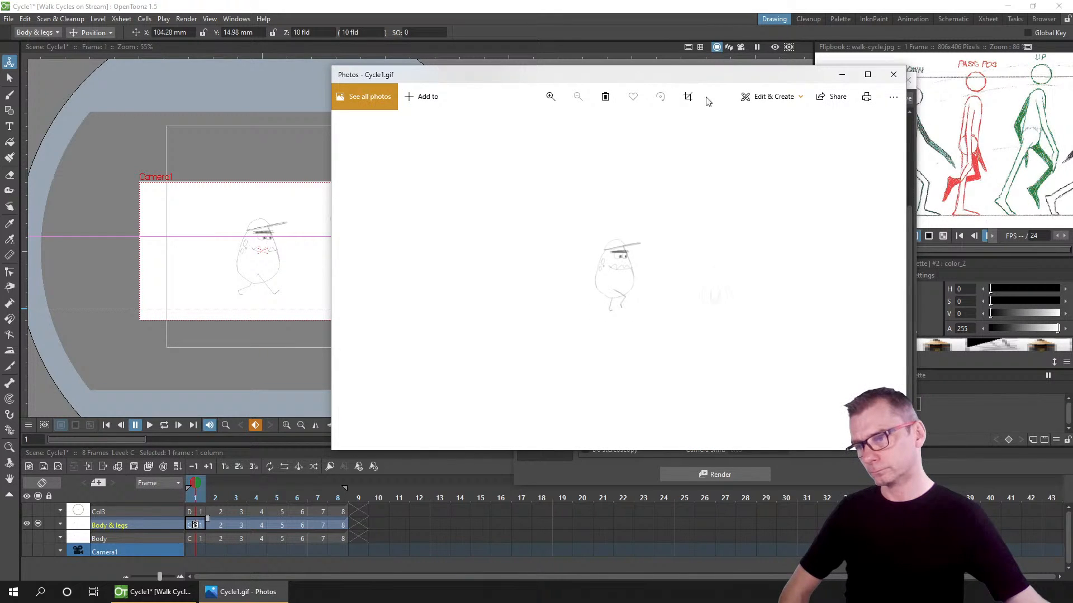
click(892, 75)
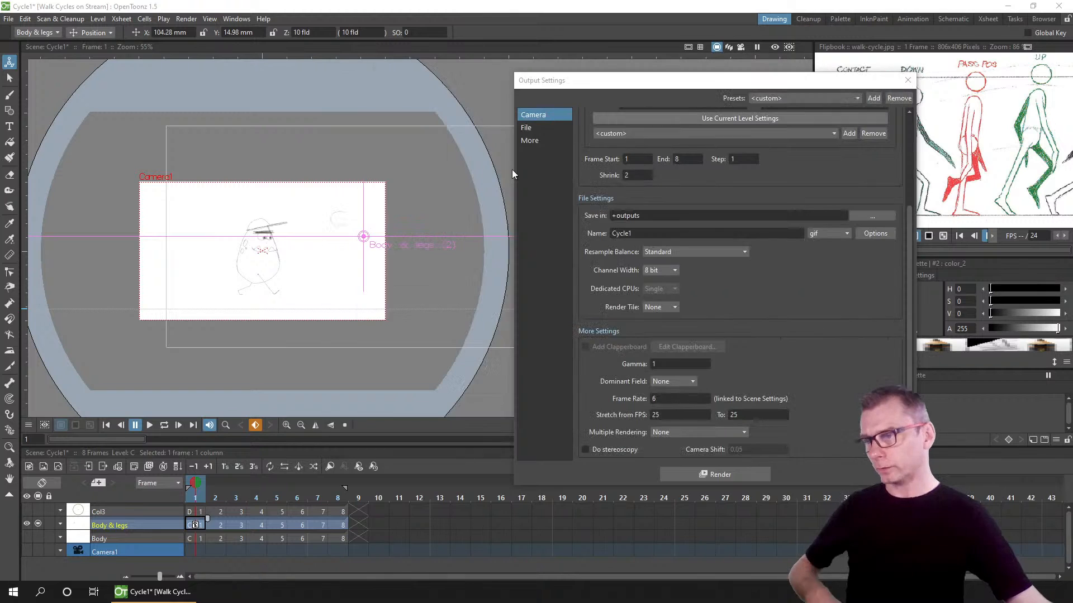
Step: Set the output shrink back to 1
double_click(634, 175)
text(1)
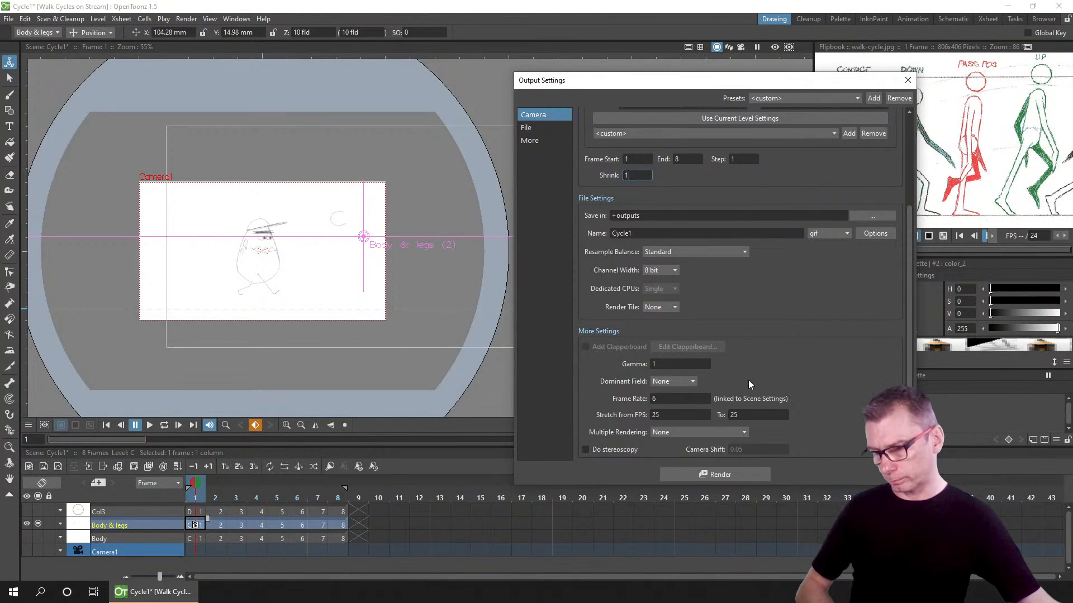
Step: Render the walk cycle at full size and close the output settings
click(723, 475)
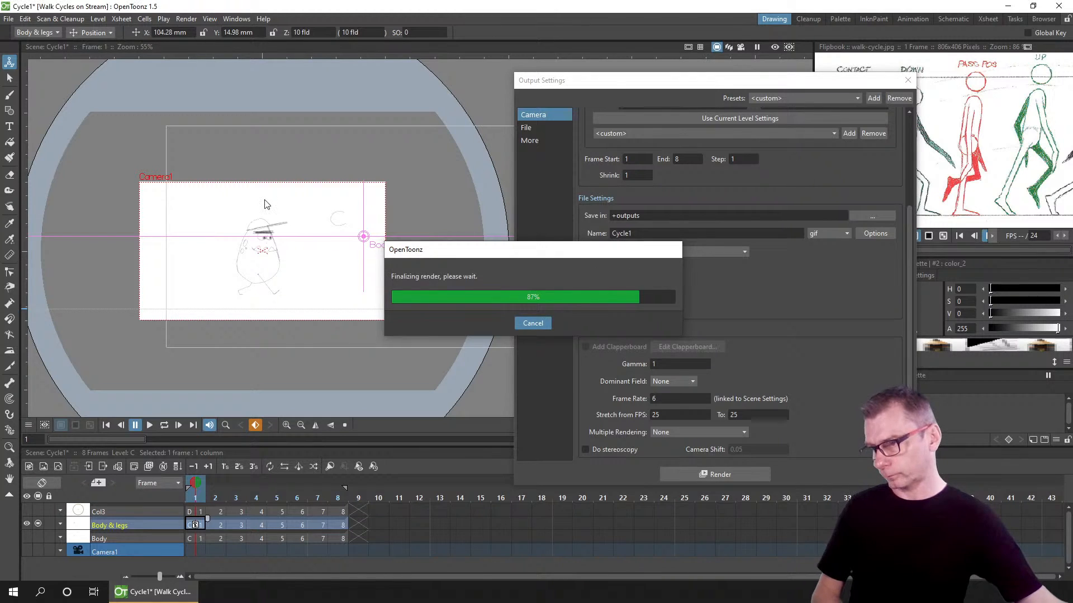
click(908, 80)
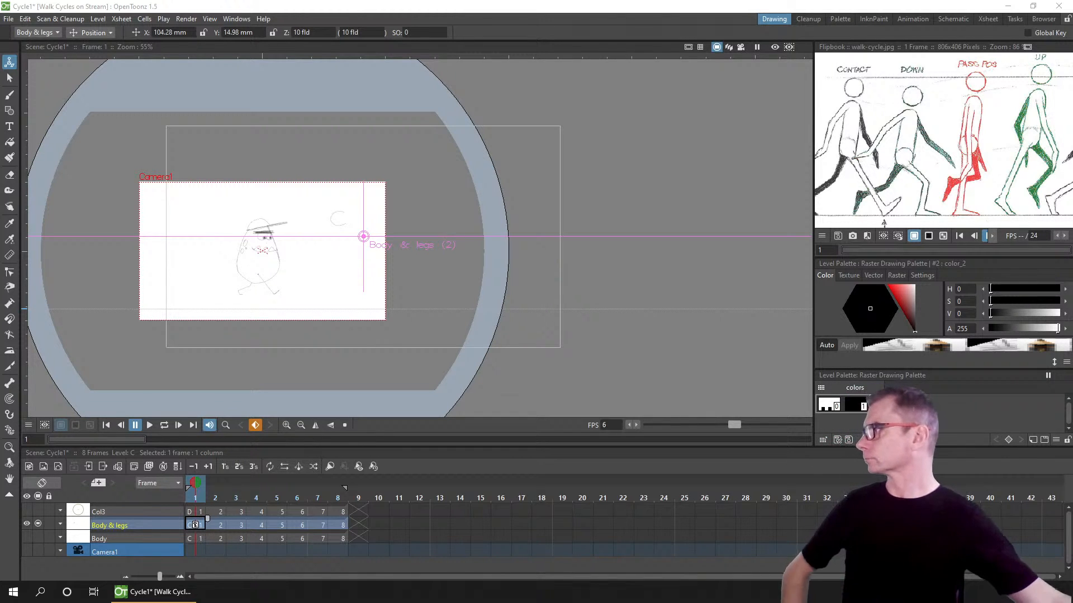
Step: Switch to the Discord browser window and open the your-animations channel
drag(415, 0, 468, 80)
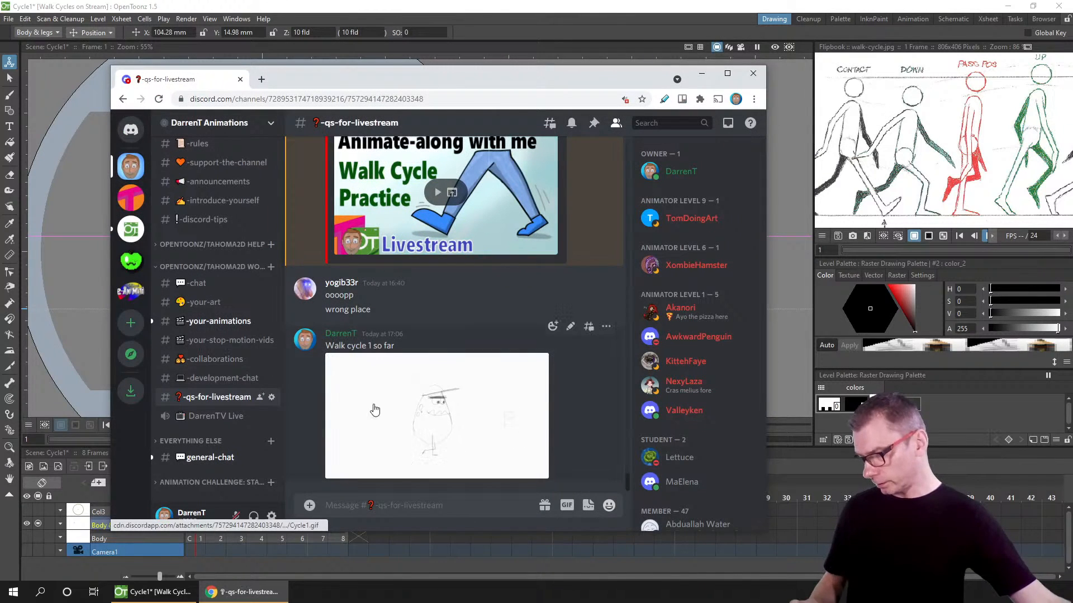
click(606, 326)
click(518, 465)
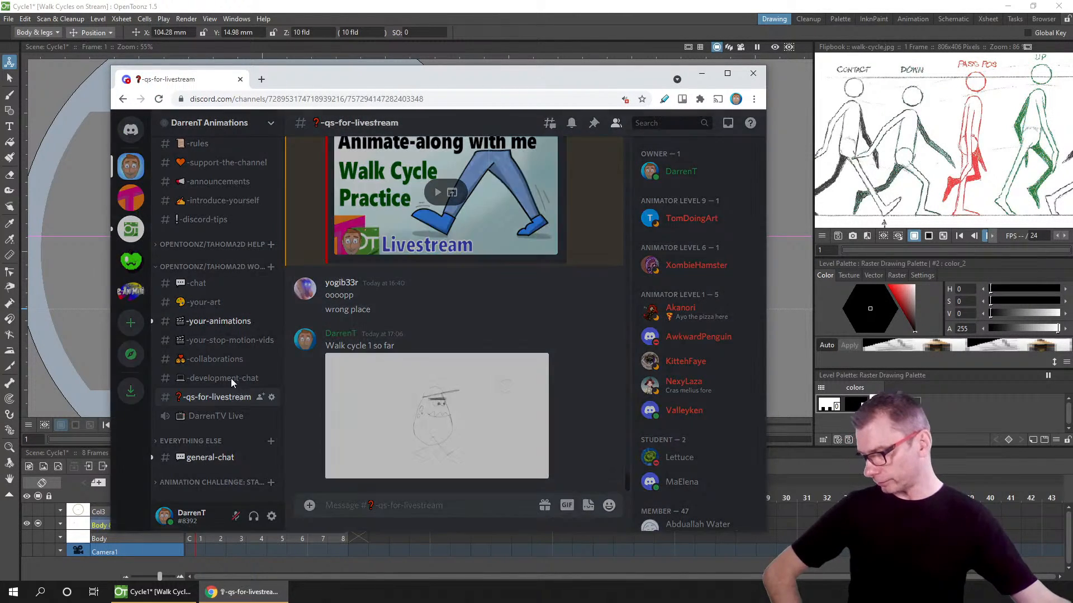
click(523, 437)
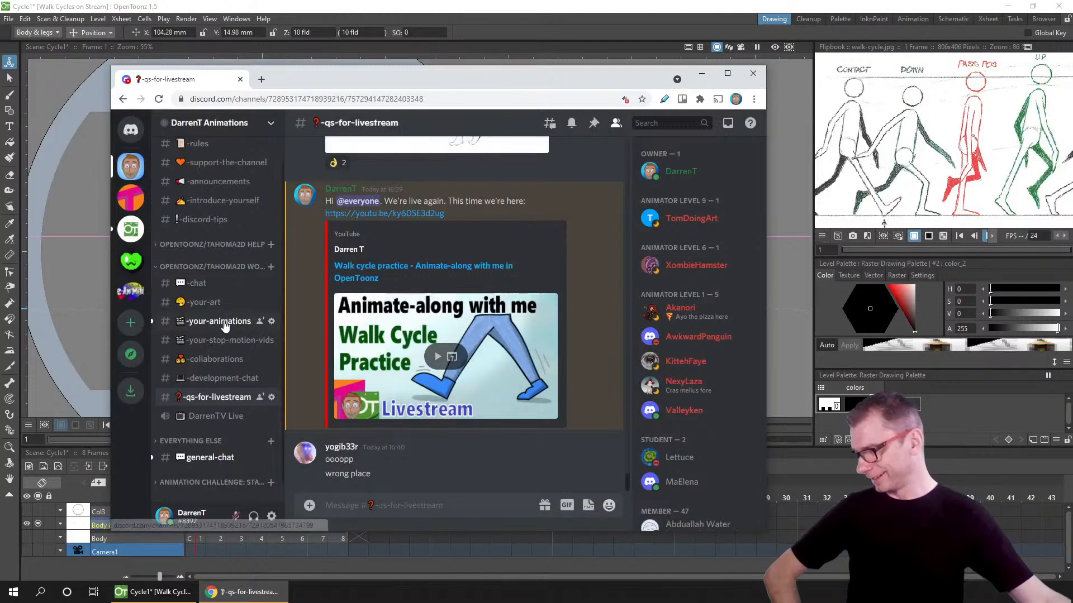
click(220, 321)
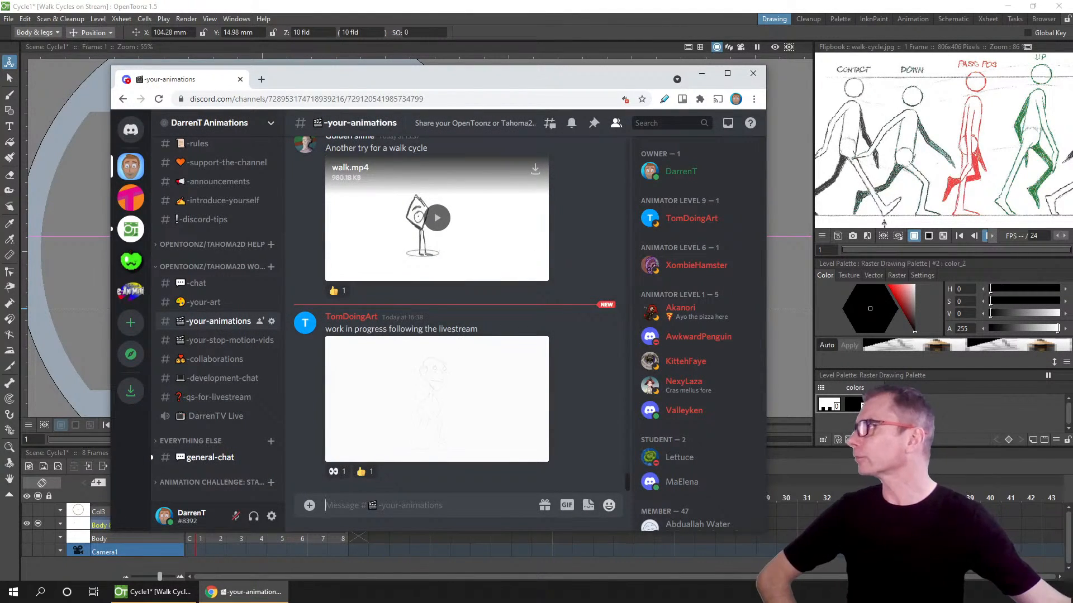
Step: Upload Cycle1.gif to the channel with the comment "Cycle 1, progress so far"
drag(587, 299, 463, 360)
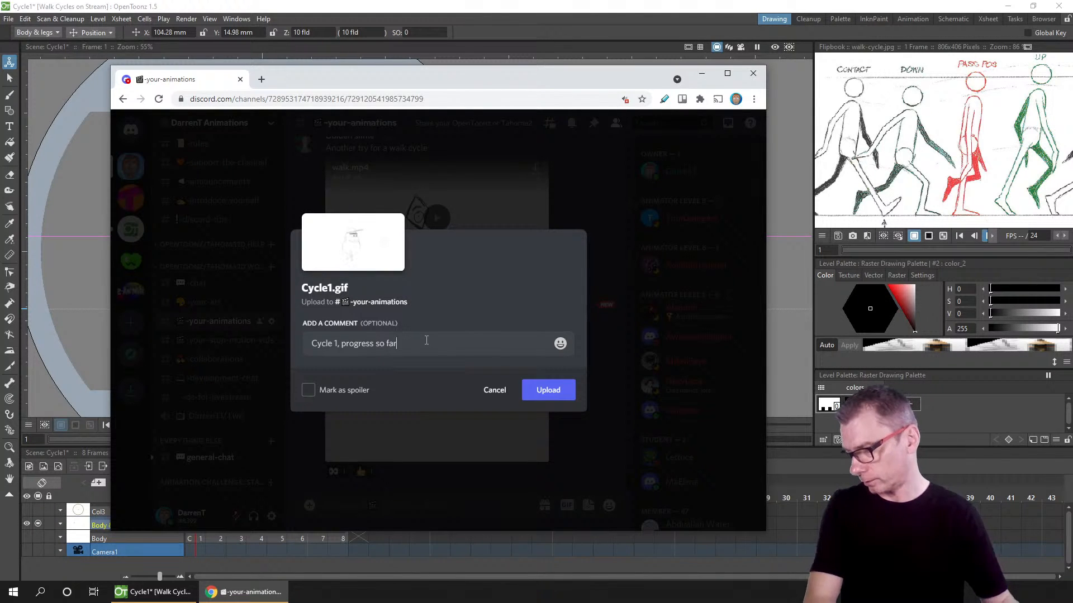
click(549, 389)
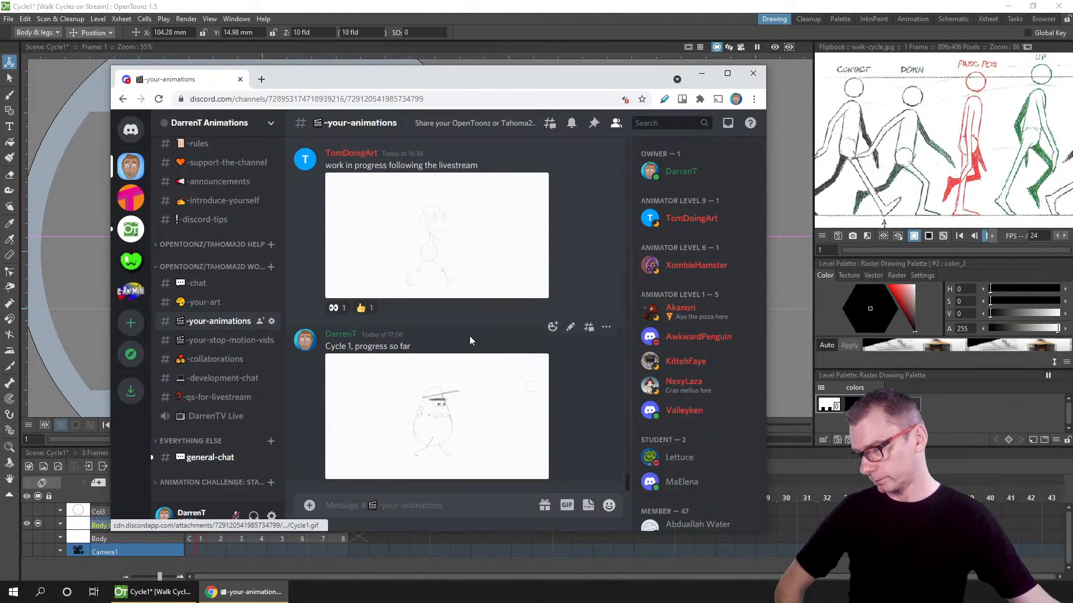
Step: View another member's walk cycle GIF in the channel, then return to OpenToonz
scroll(469, 336, up, 1)
click(444, 296)
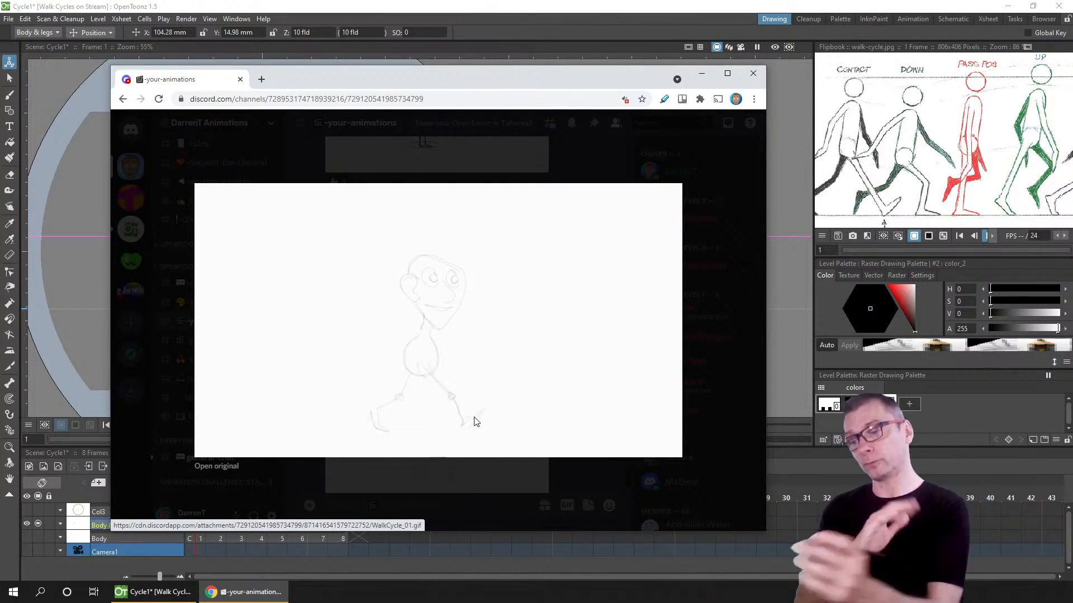
click(728, 188)
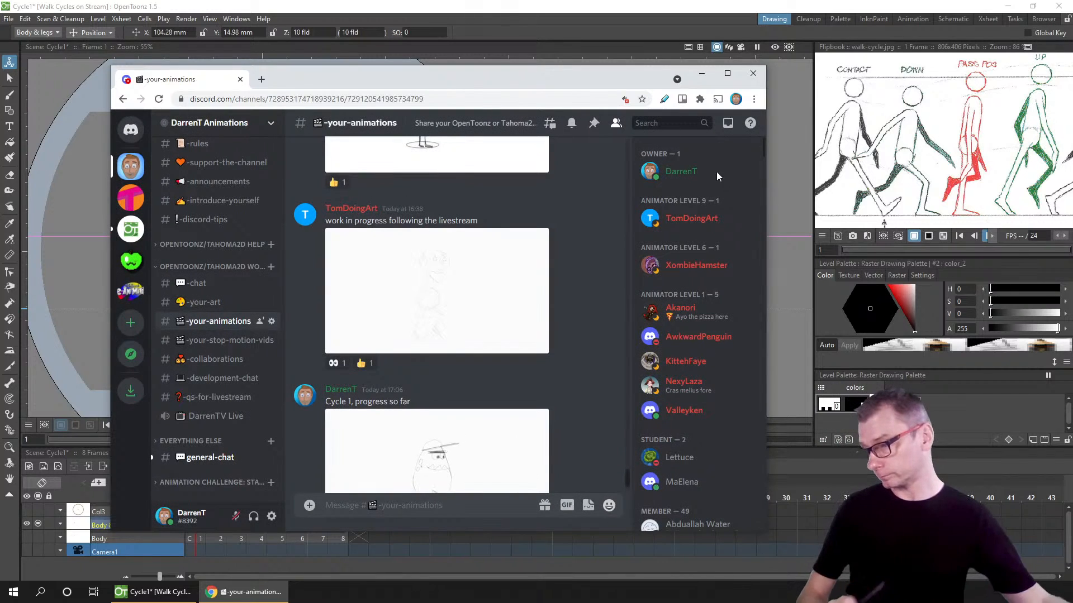
scroll(472, 320, down, 2)
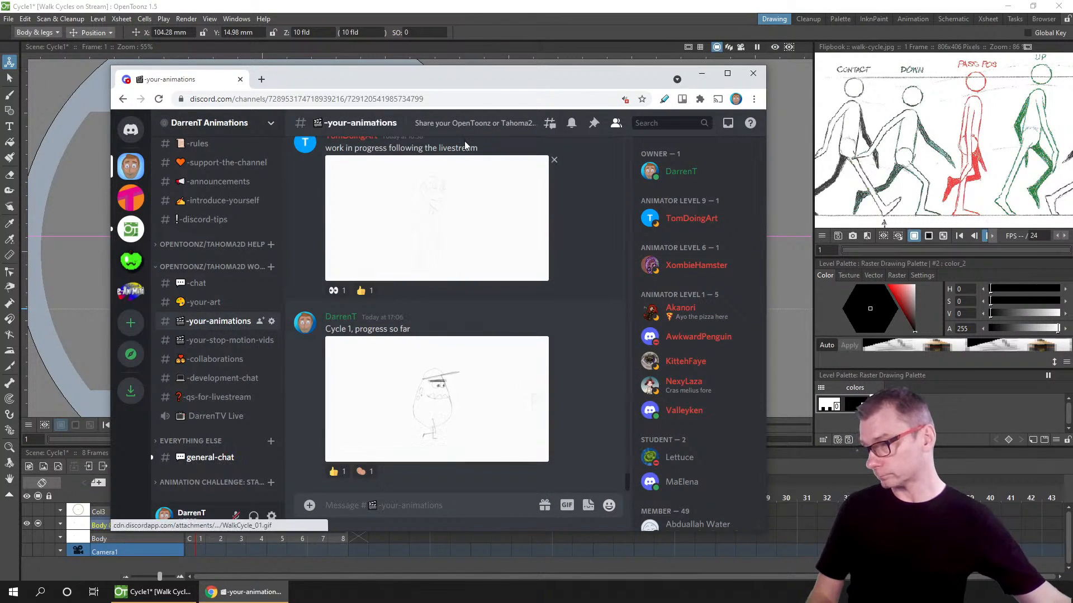
drag(460, 82, 375, 0)
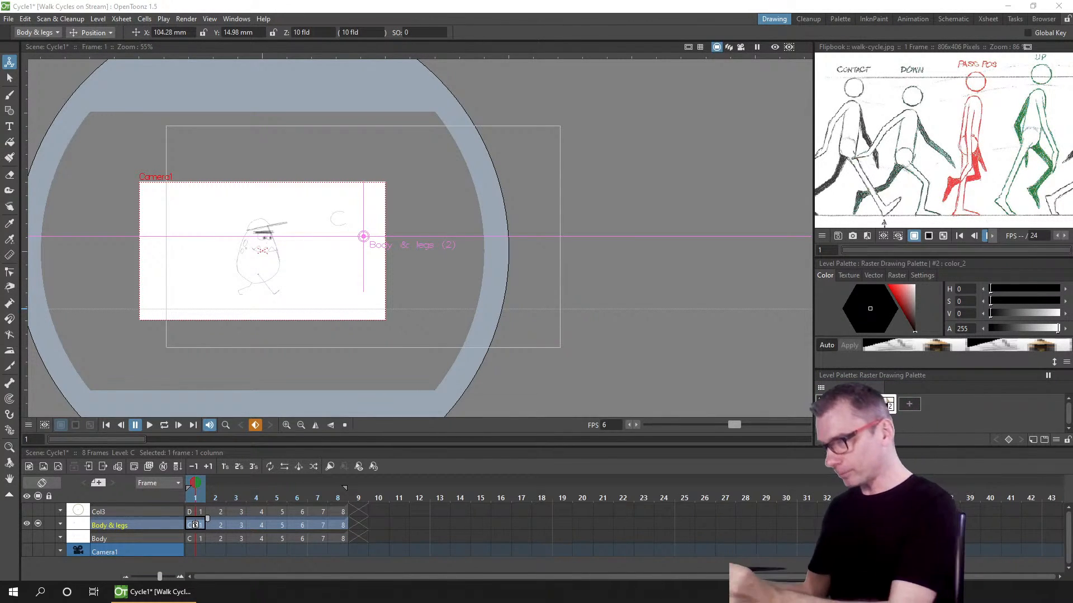
Step: Open the camera settings and set the camera to 1920 pixels wide and 1280 pixels high
click(122, 17)
click(144, 45)
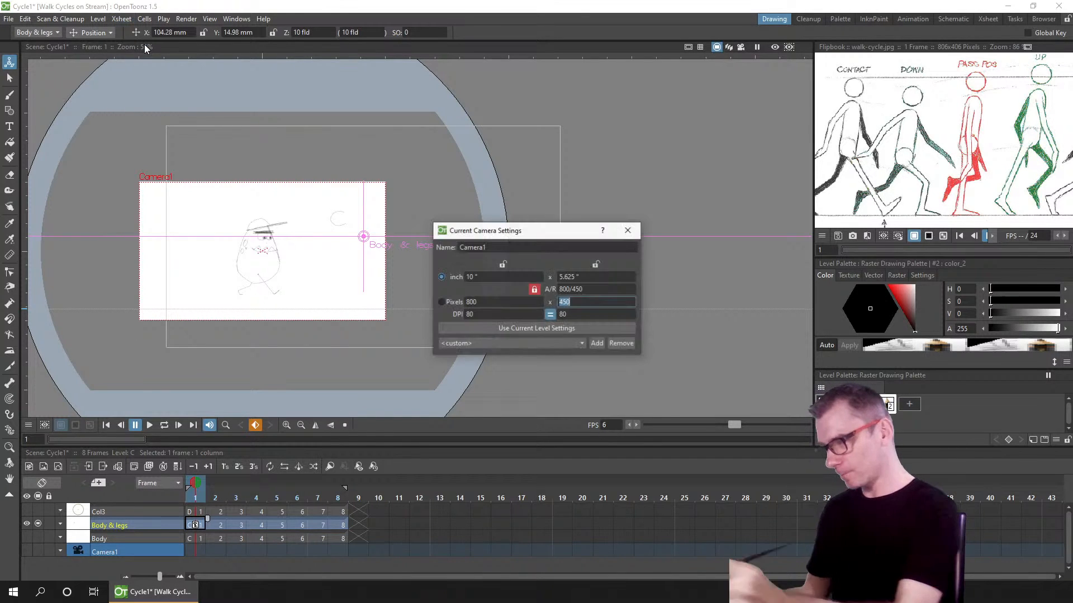
click(501, 302)
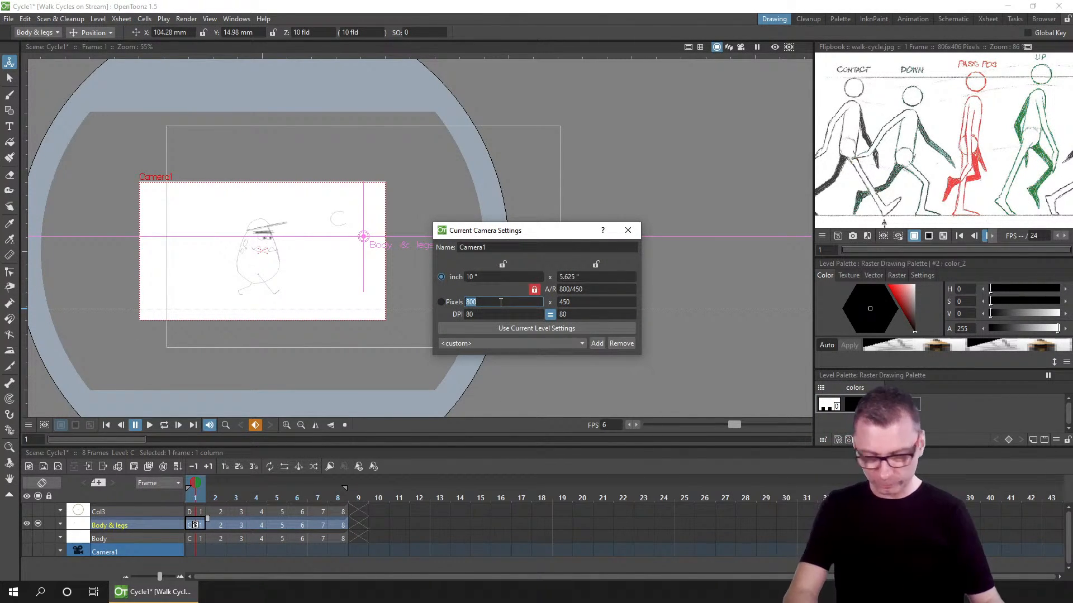
text(1920)
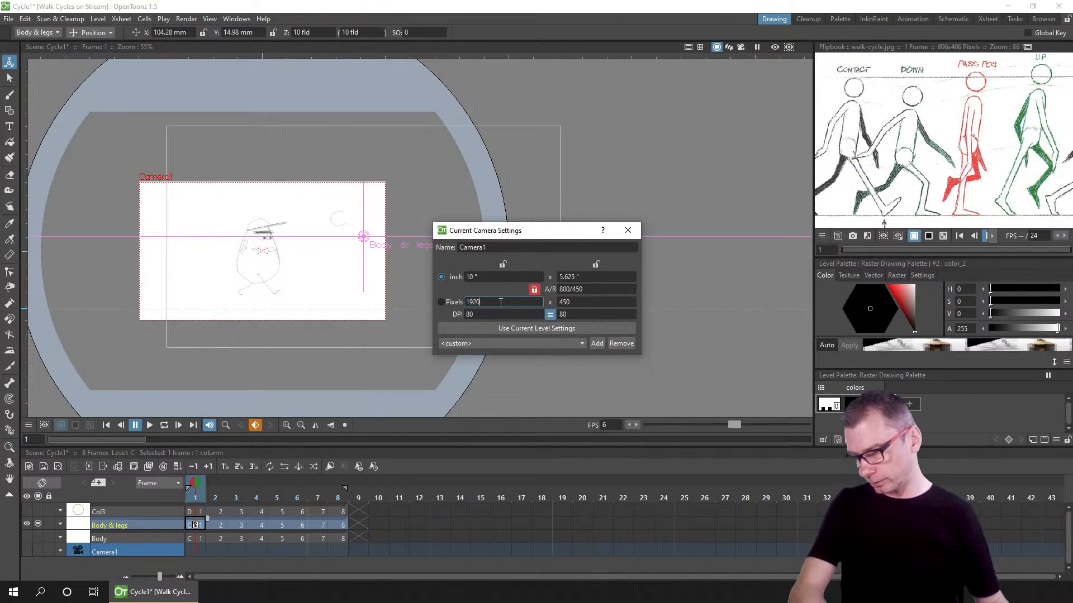
key(Tab)
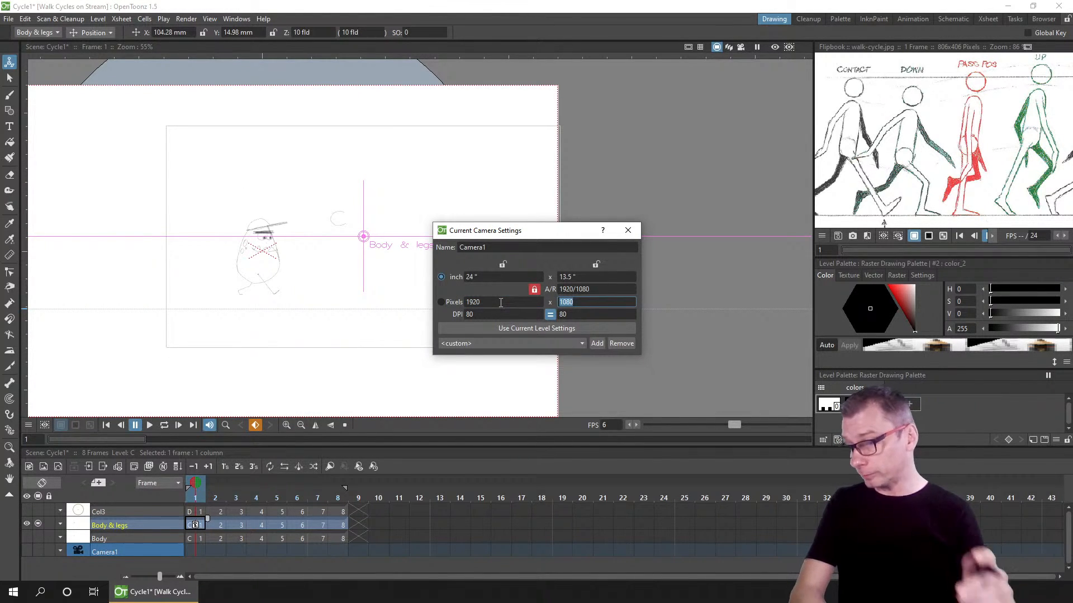
text(1280)
key(Tab)
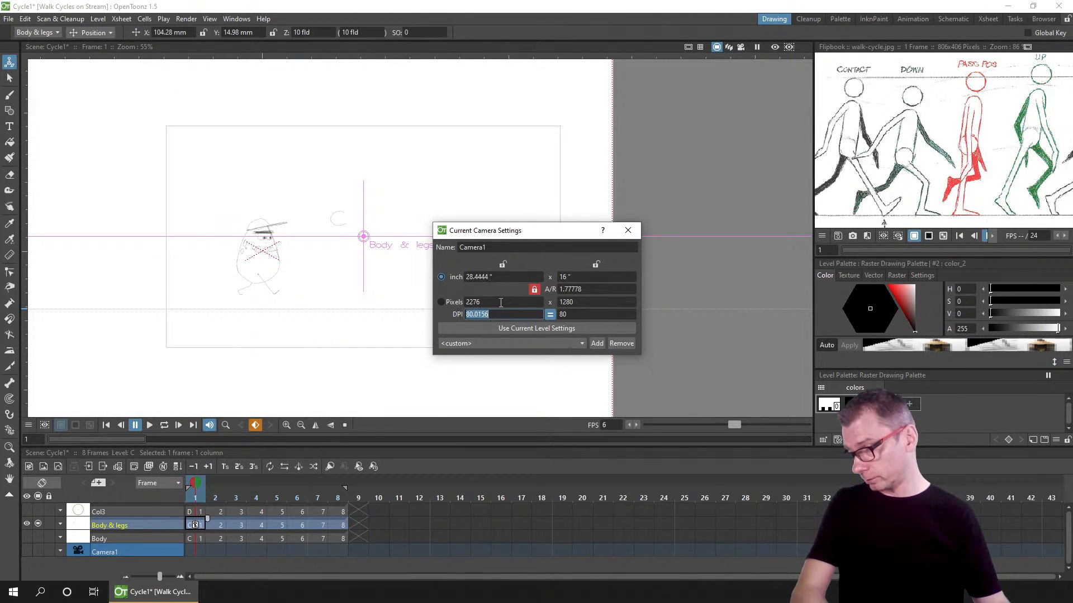
Step: Set the camera width to 1280 pixels with the aspect ratio locked and close the camera settings
click(490, 301)
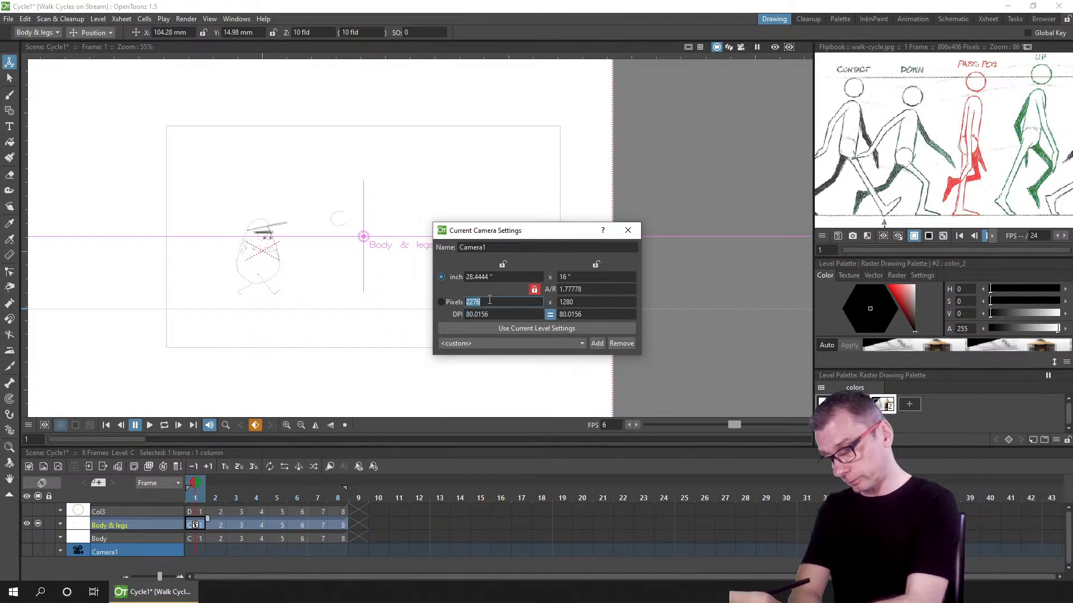
click(489, 302)
click(441, 302)
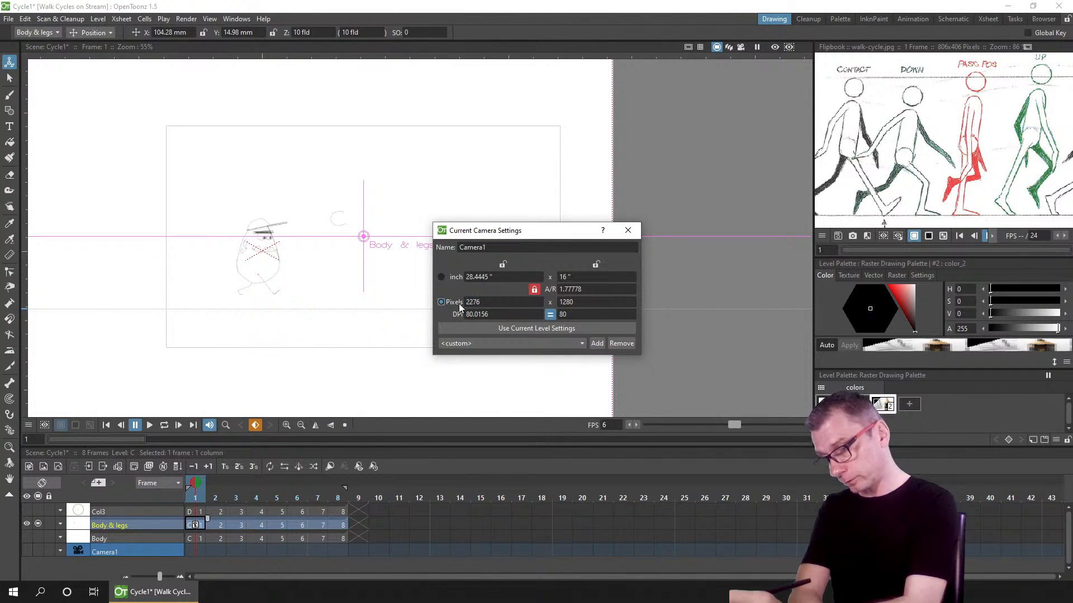
click(488, 301)
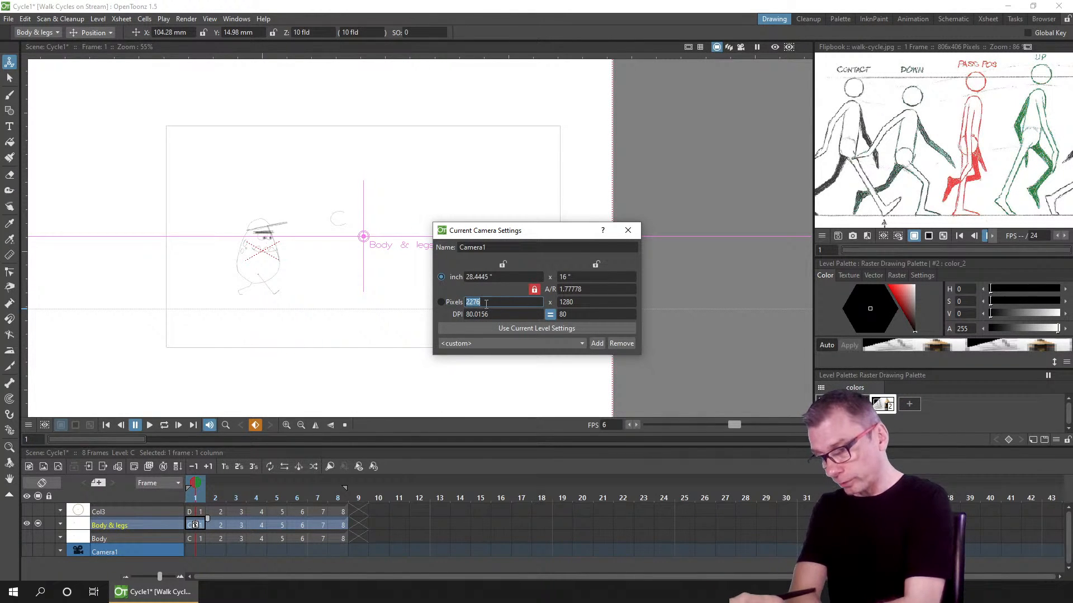
click(442, 302)
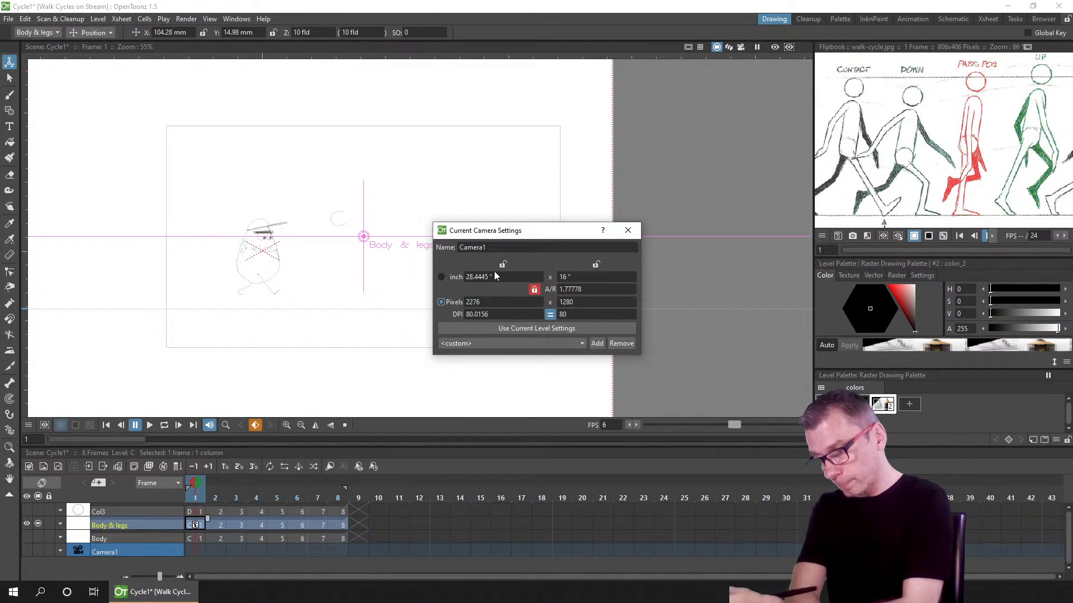
double_click(488, 301)
text(12)
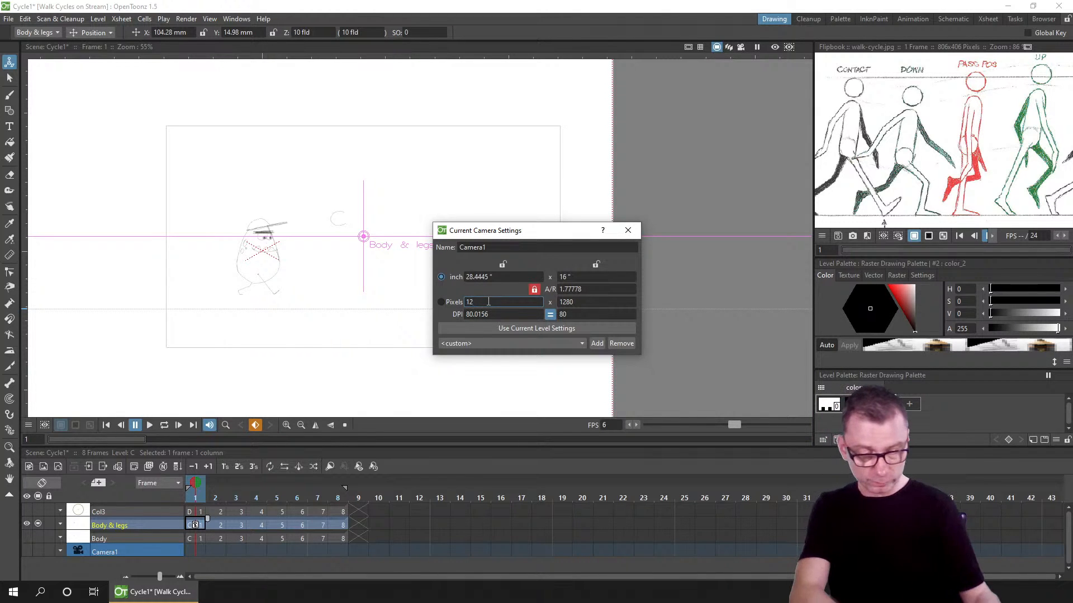
text(80)
key(Tab)
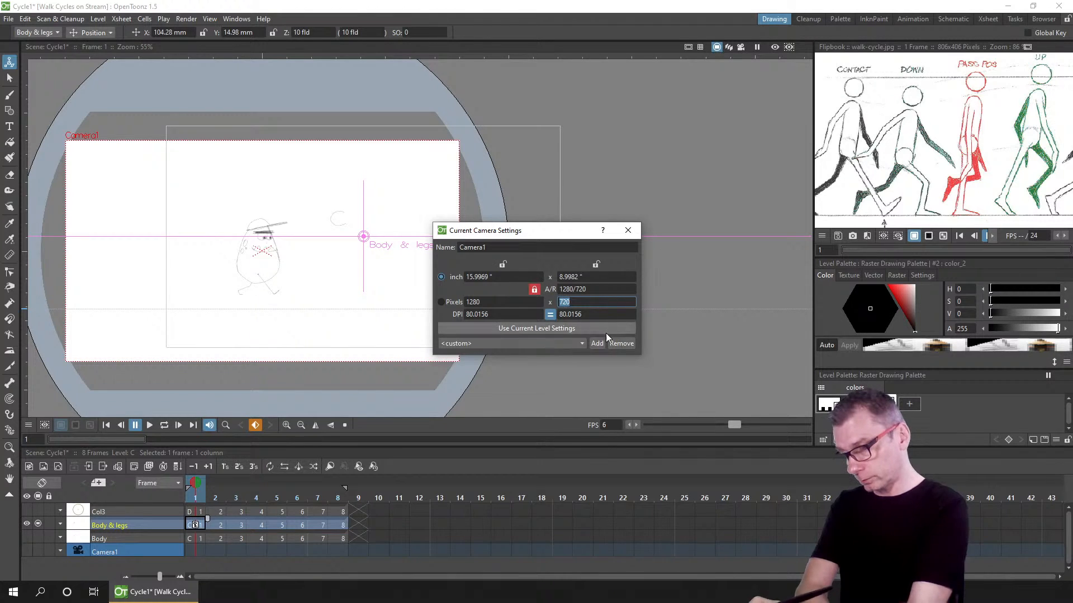
click(628, 230)
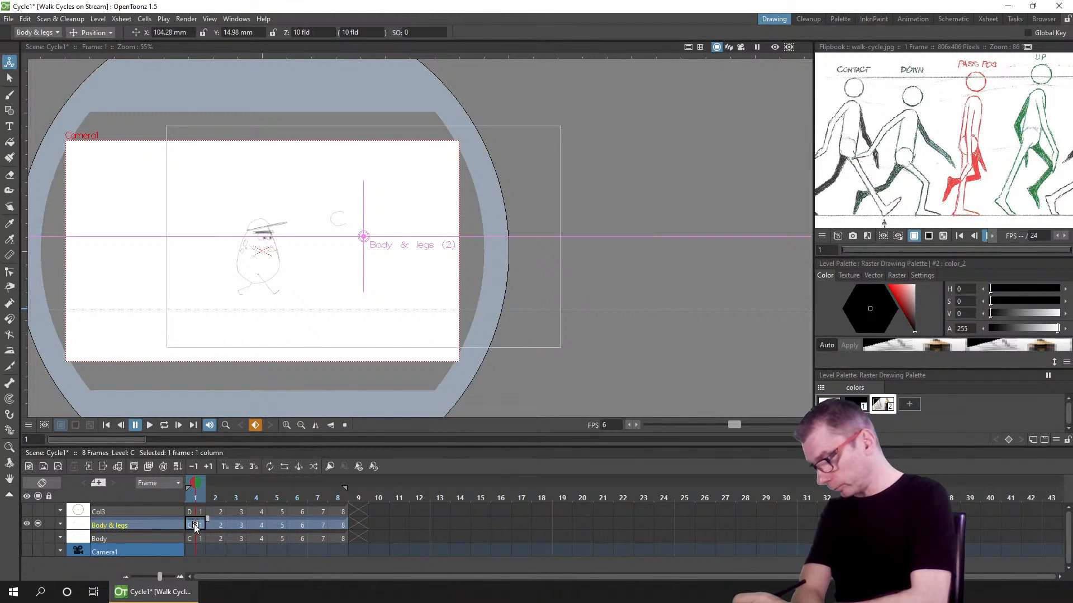
Step: Delete the position keyframe on frame 1 of the Body & legs column and switch to the Selection tool
click(195, 527)
key(Delete)
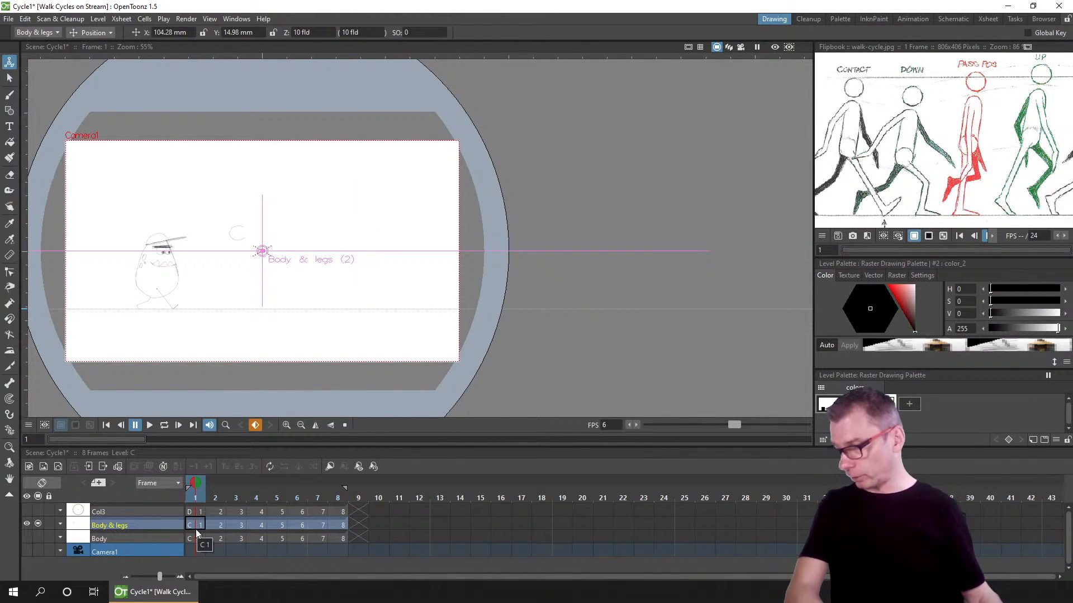
click(10, 80)
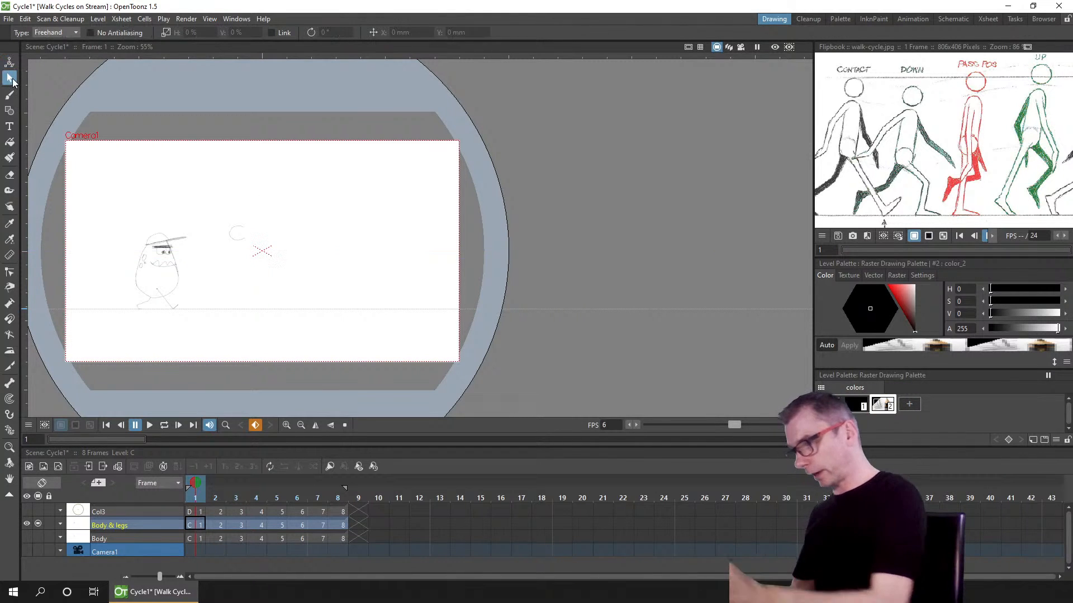
Step: Play the animation in a loop in the viewer, stop it, and save the scene
scroll(378, 280, up, 3)
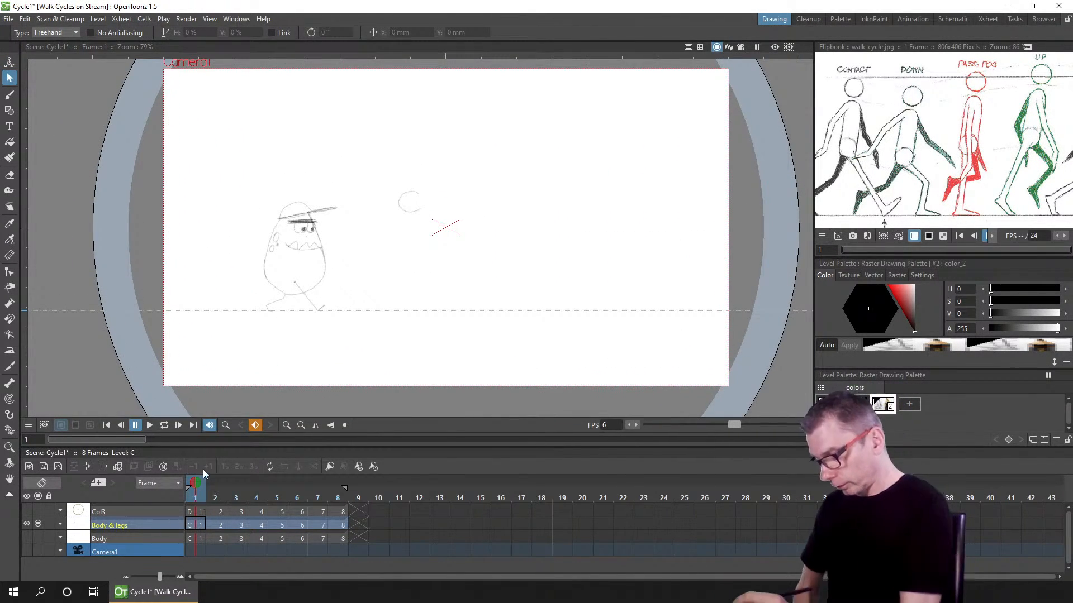
click(164, 425)
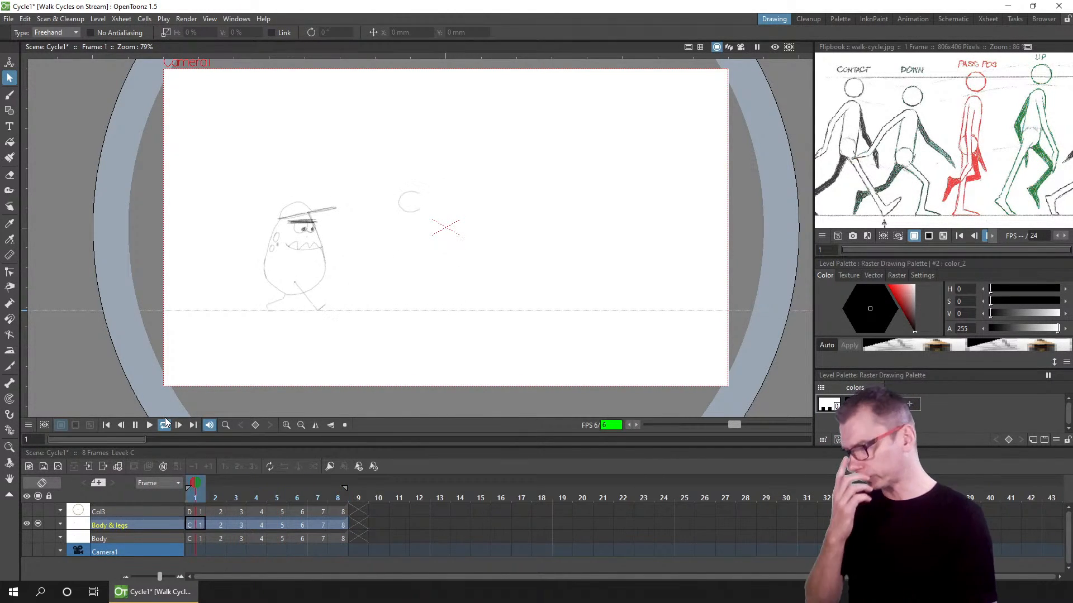
click(135, 425)
click(121, 425)
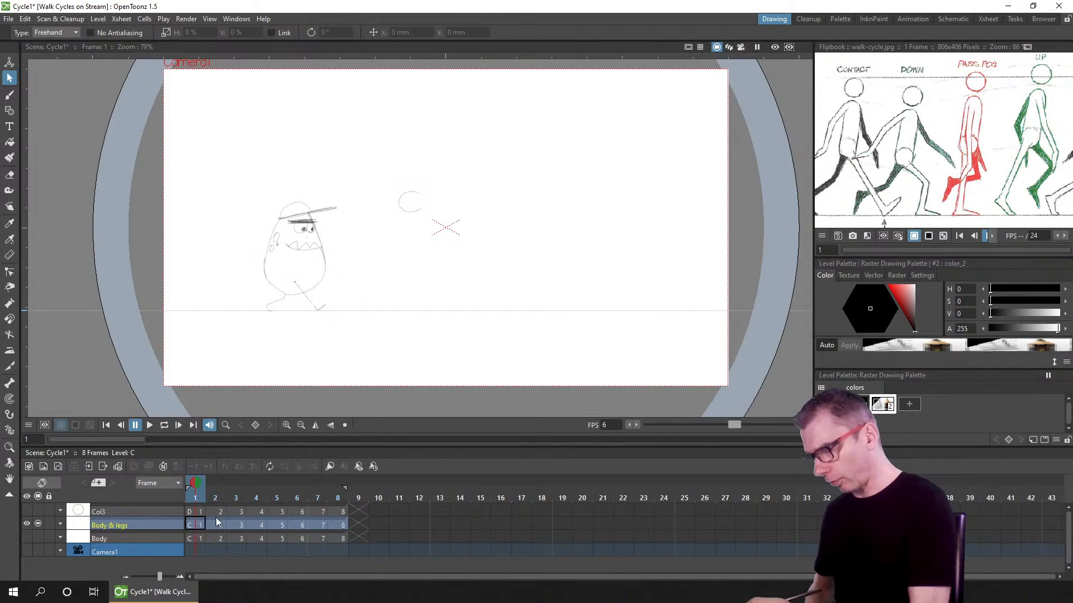
key(ctrl+s)
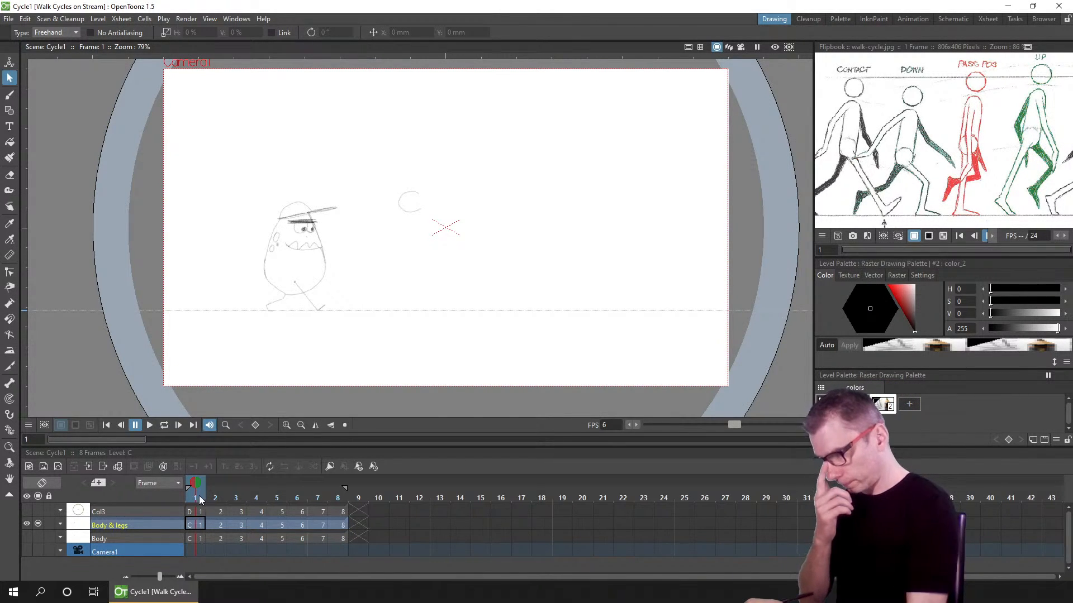
Step: Go to frame 2, zoom in on the legs, turn on onion skins for frames 1 and 3, and brush new foot strokes
mouse_move(199, 495)
mouse_down()
mouse_move(213, 495)
mouse_move(200, 498)
mouse_up()
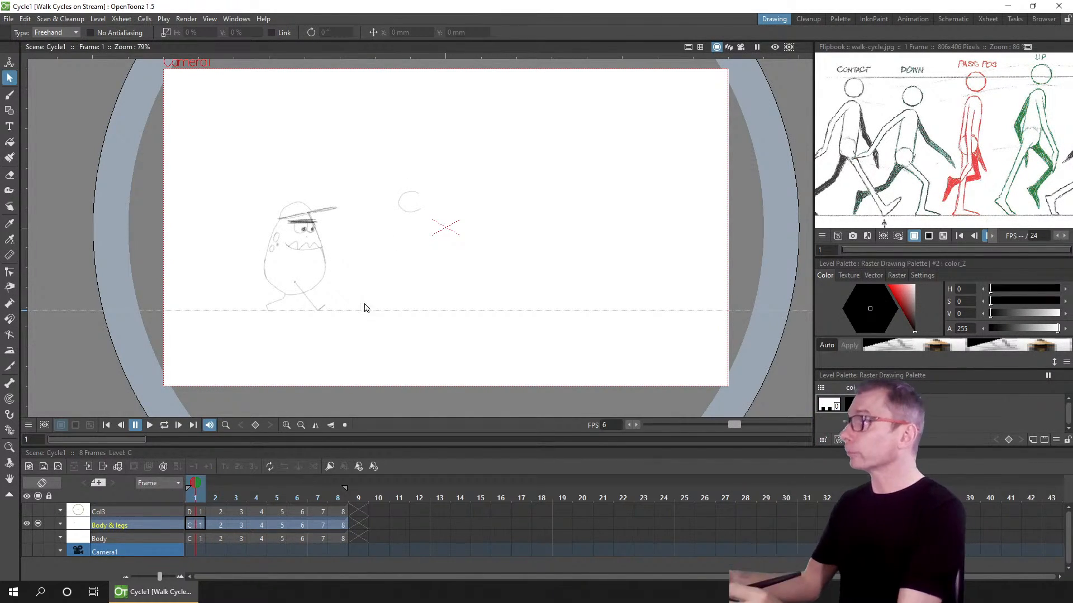
scroll(364, 307, up, 5)
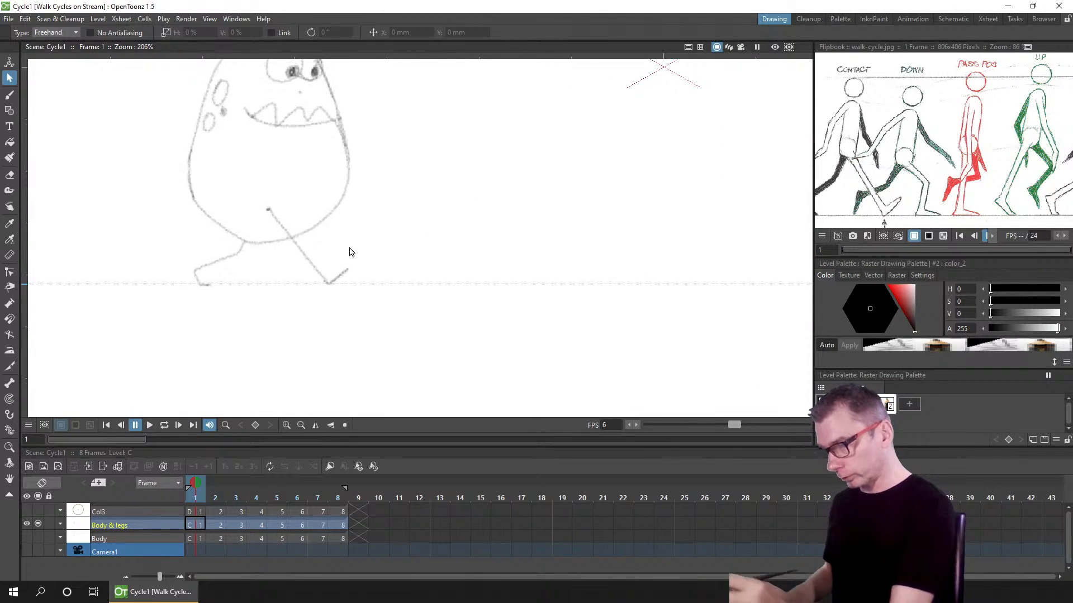
drag(197, 494, 214, 496)
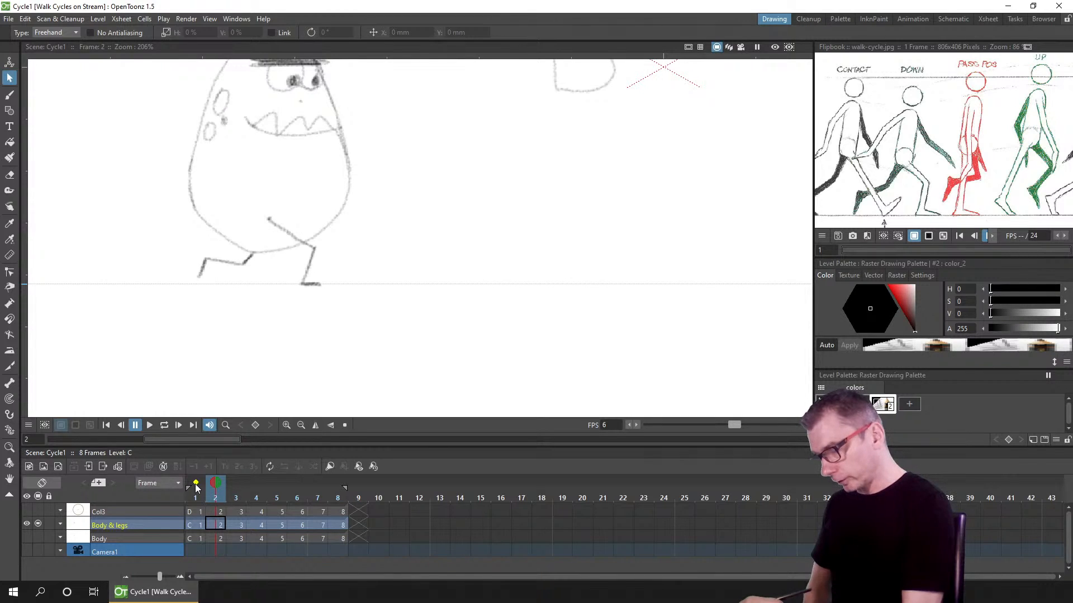
click(195, 483)
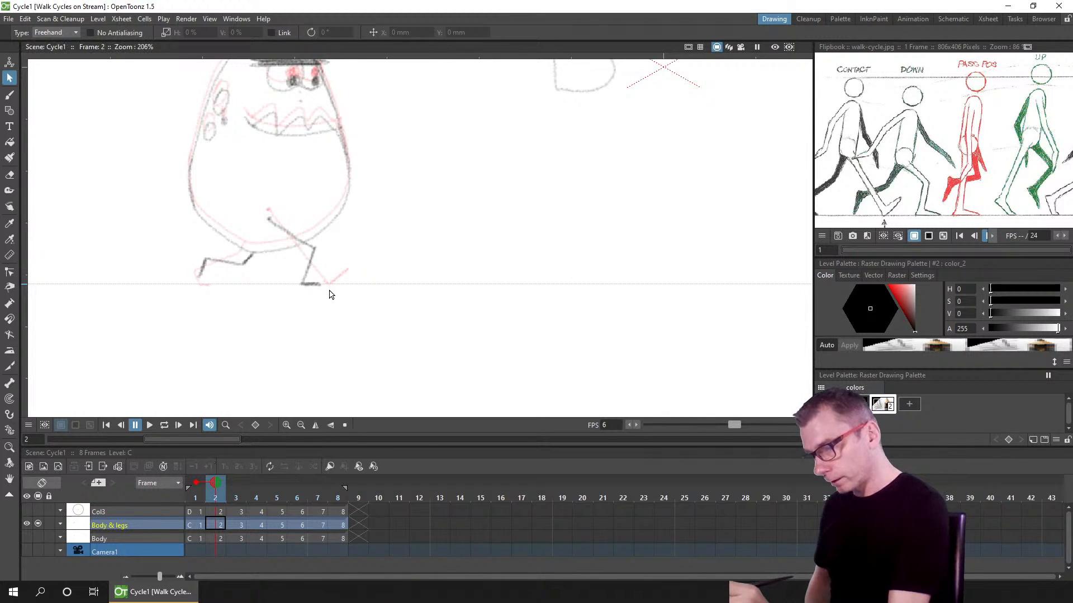
click(10, 95)
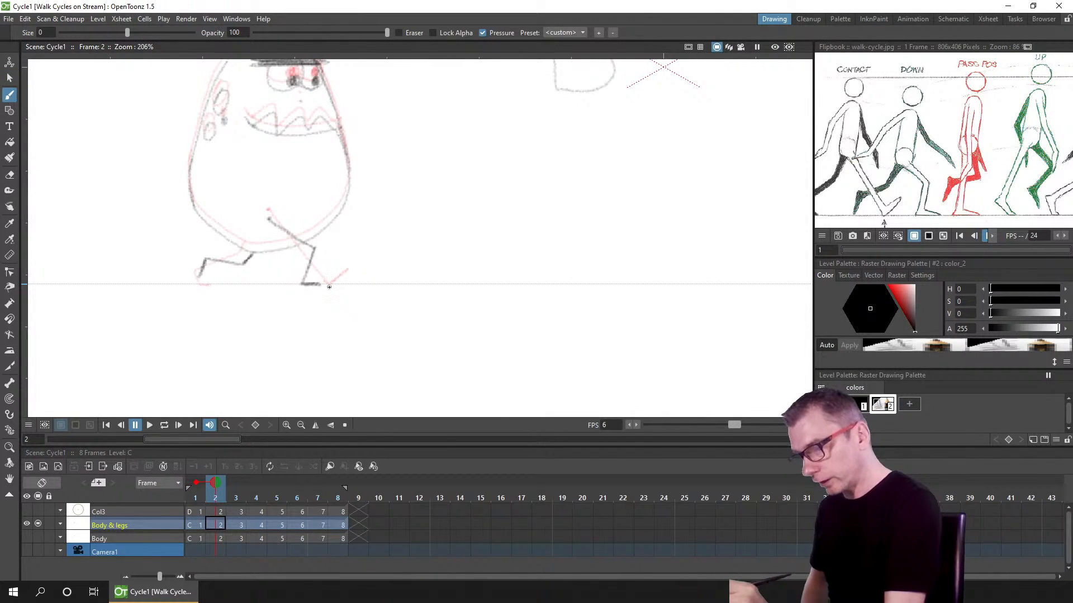
mouse_move(329, 288)
mouse_down()
mouse_move(330, 301)
mouse_move(302, 302)
mouse_up()
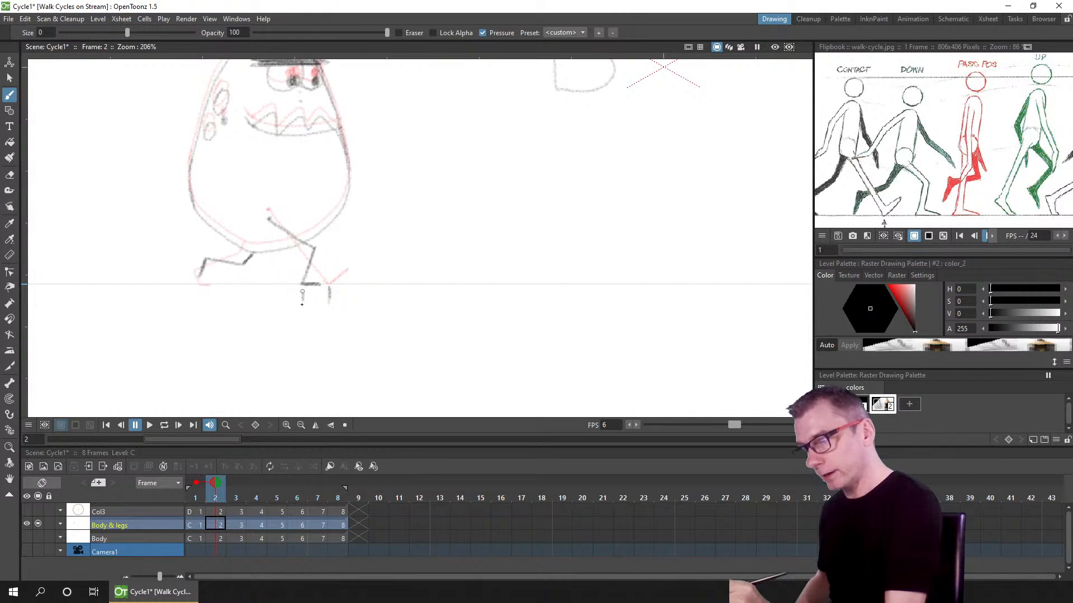
click(236, 483)
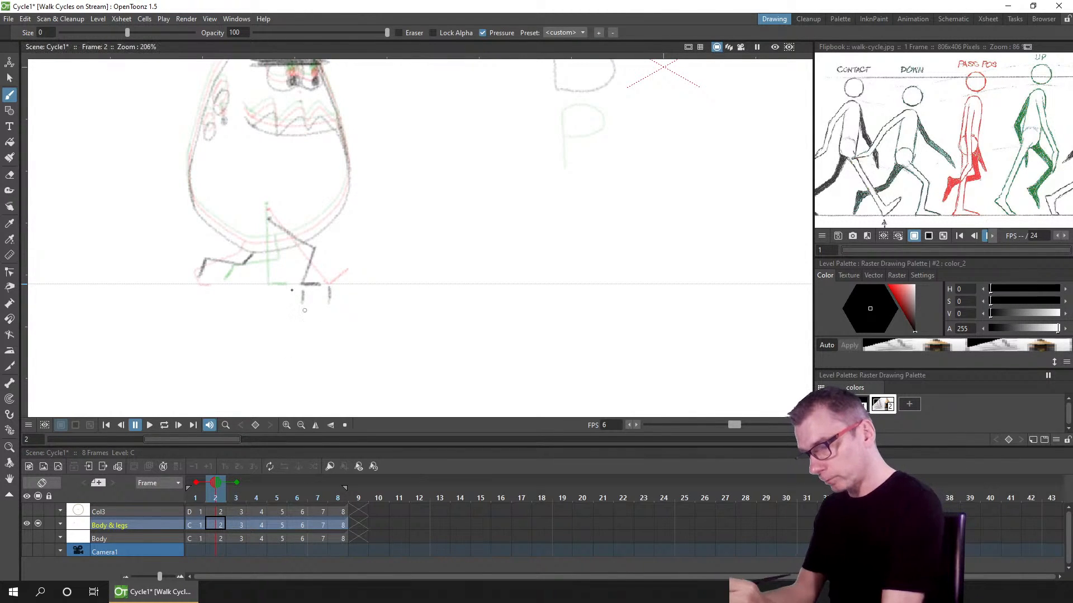
drag(272, 289, 270, 302)
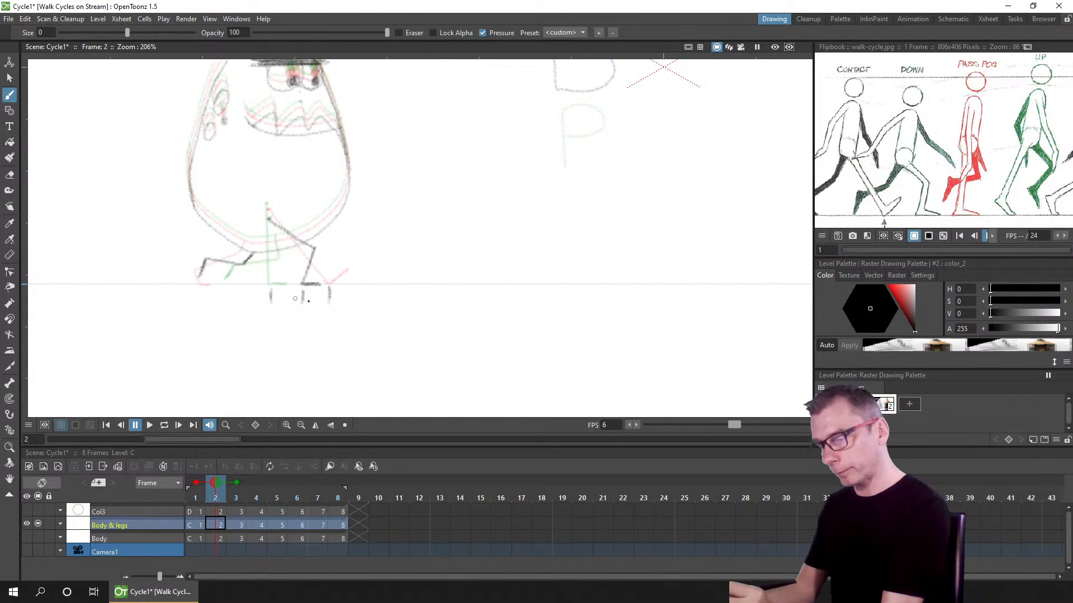
mouse_move(296, 319)
mouse_down()
mouse_move(224, 312)
mouse_move(203, 292)
mouse_up()
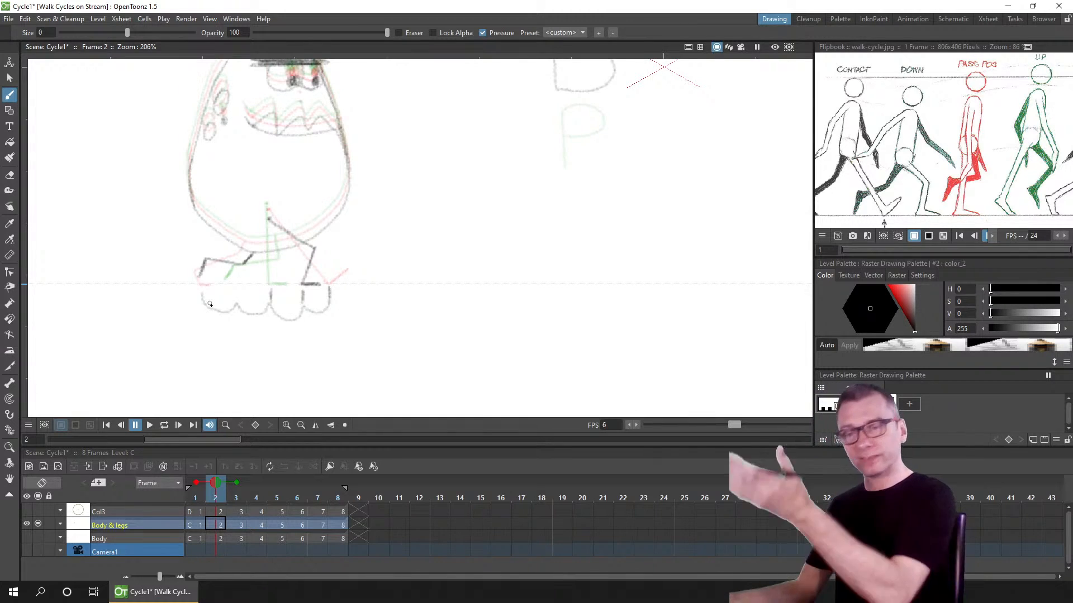
Step: Undo the last three brush strokes
key(ctrl+z)
key(ctrl+z)
key(ctrl+z)
key(ctrl+z)
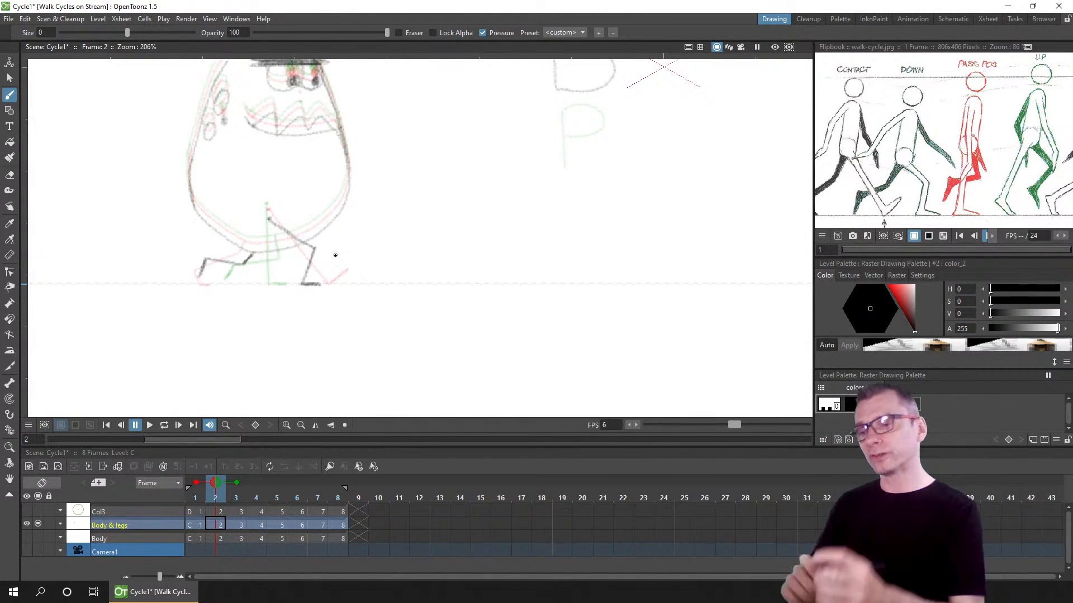
Step: Turn off the onion skins, zoom back out, return to frame 1 and save the scene
click(196, 483)
click(237, 483)
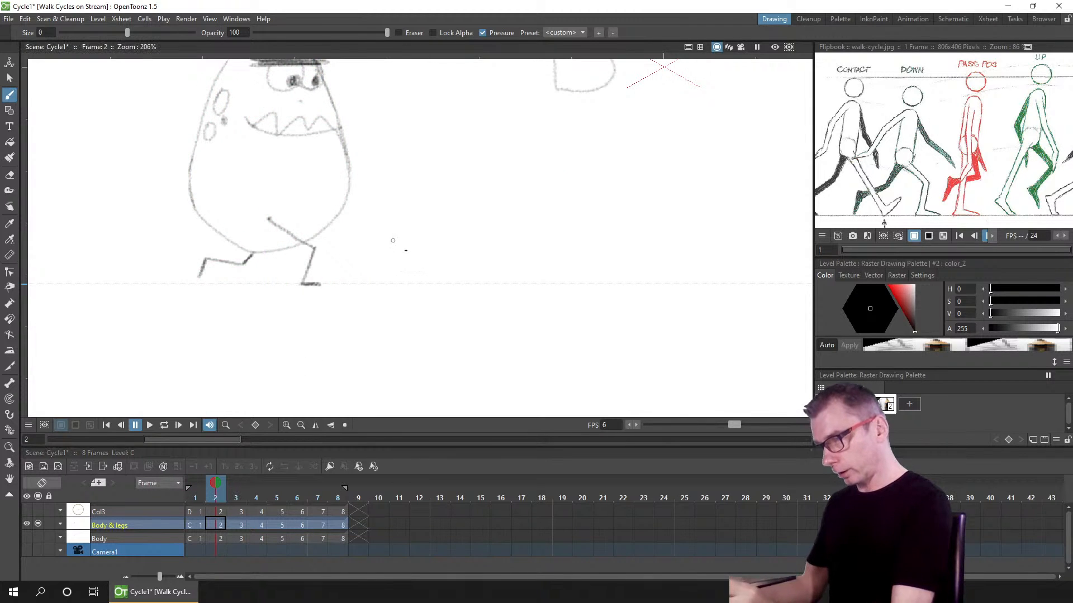
drag(405, 246, 409, 319)
scroll(409, 315, down, 2)
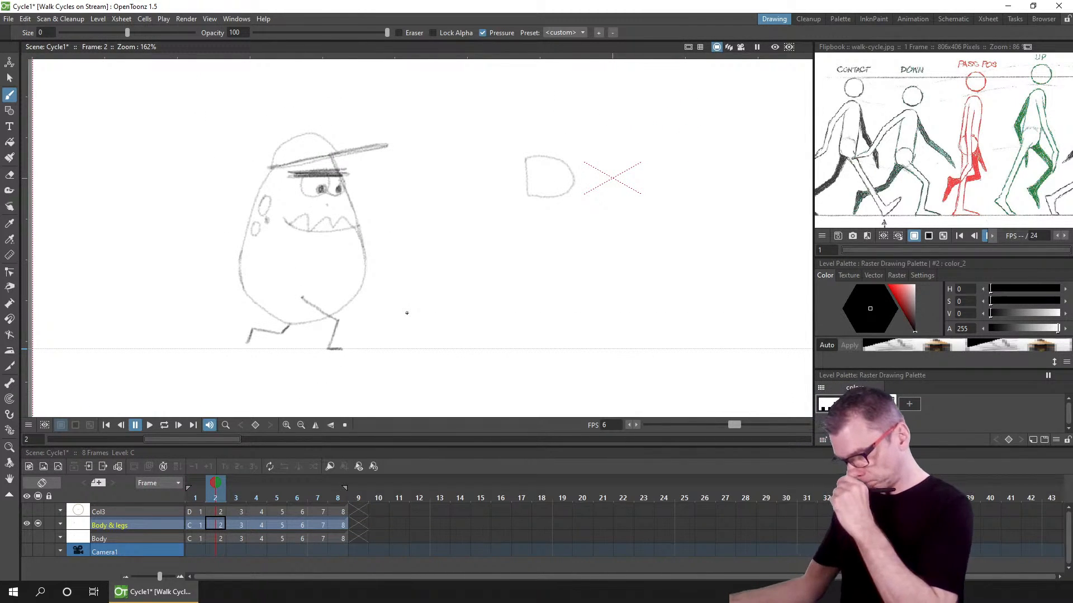
click(199, 494)
key(ctrl+s)
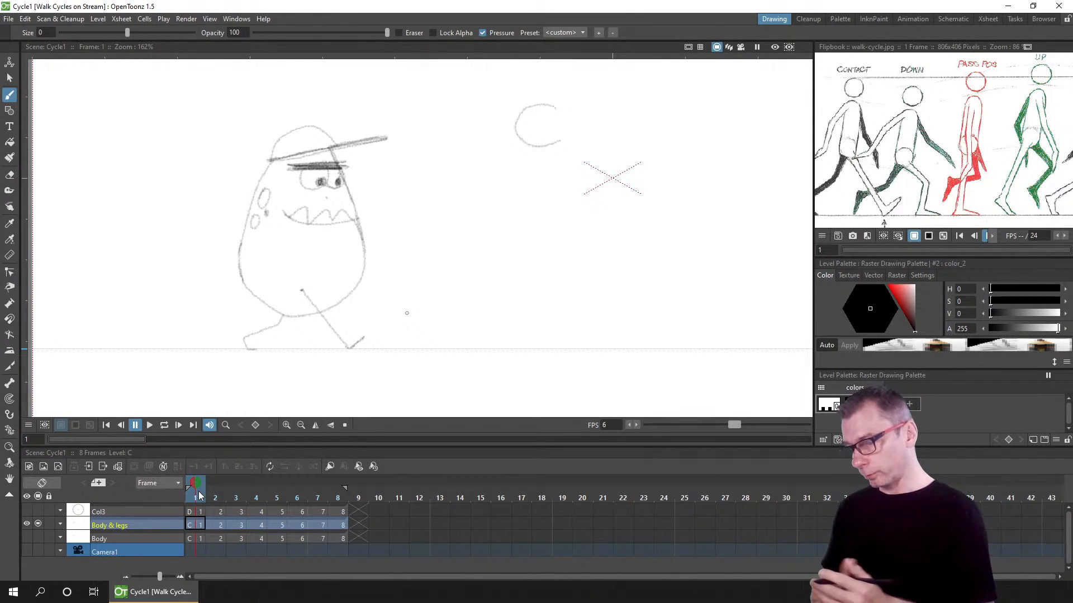
Step: Paste a copy of the Body & legs column into the xsheet and delete the Body column
click(135, 524)
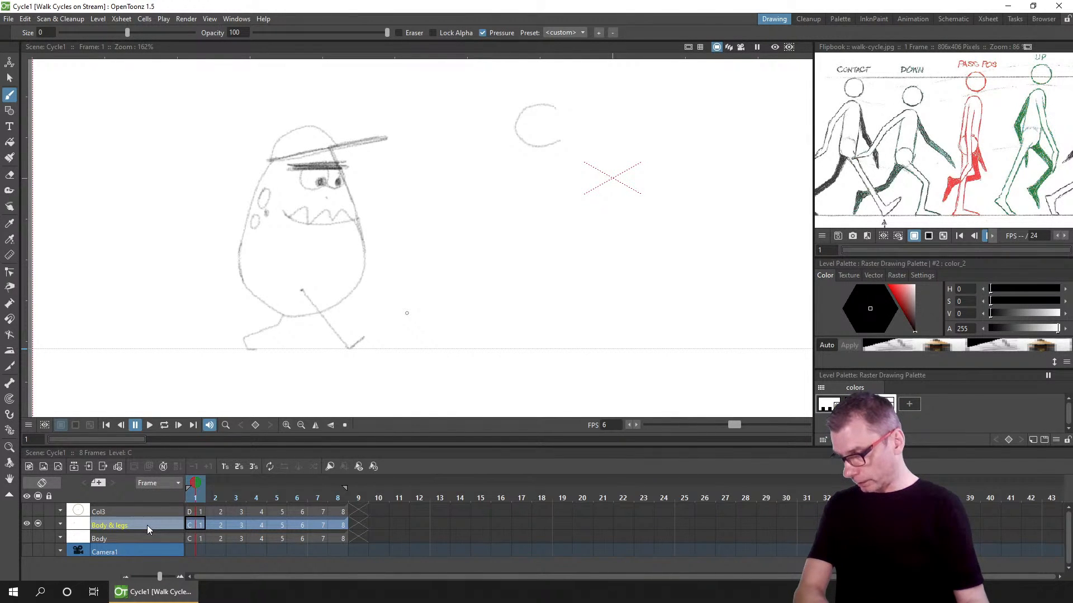
key(ctrl+v)
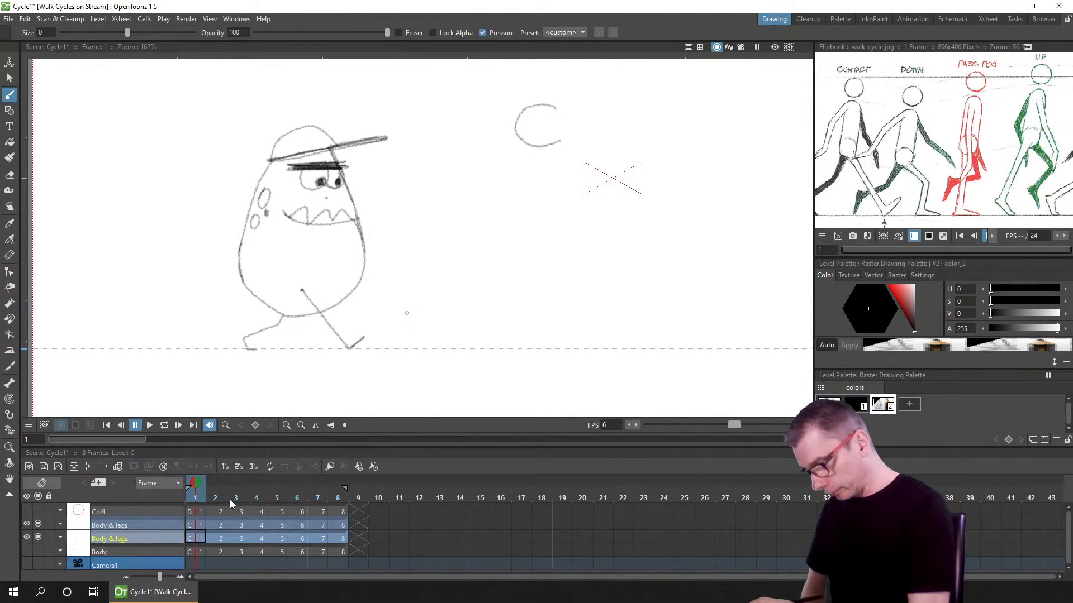
click(145, 551)
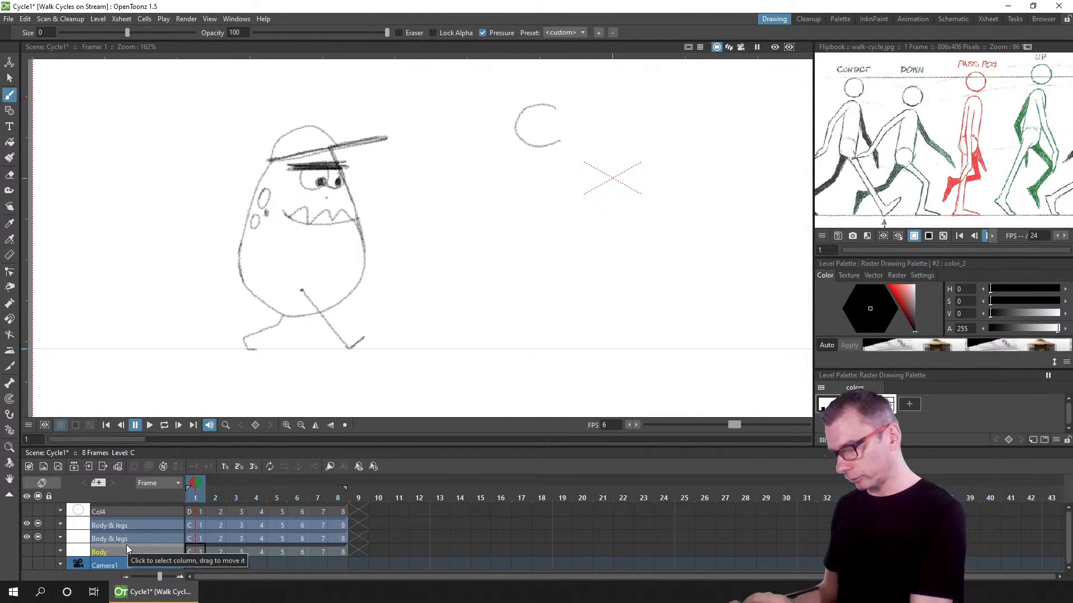
key(Delete)
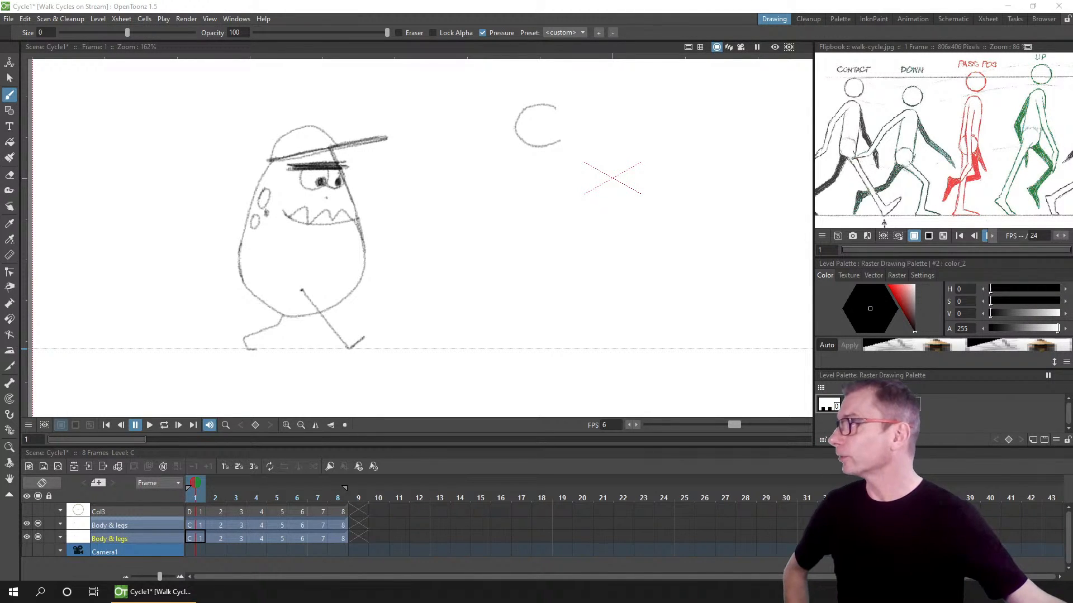
Step: Switch to the Discord channel in the browser and view a shared animation enlarged
drag(471, 0, 454, 65)
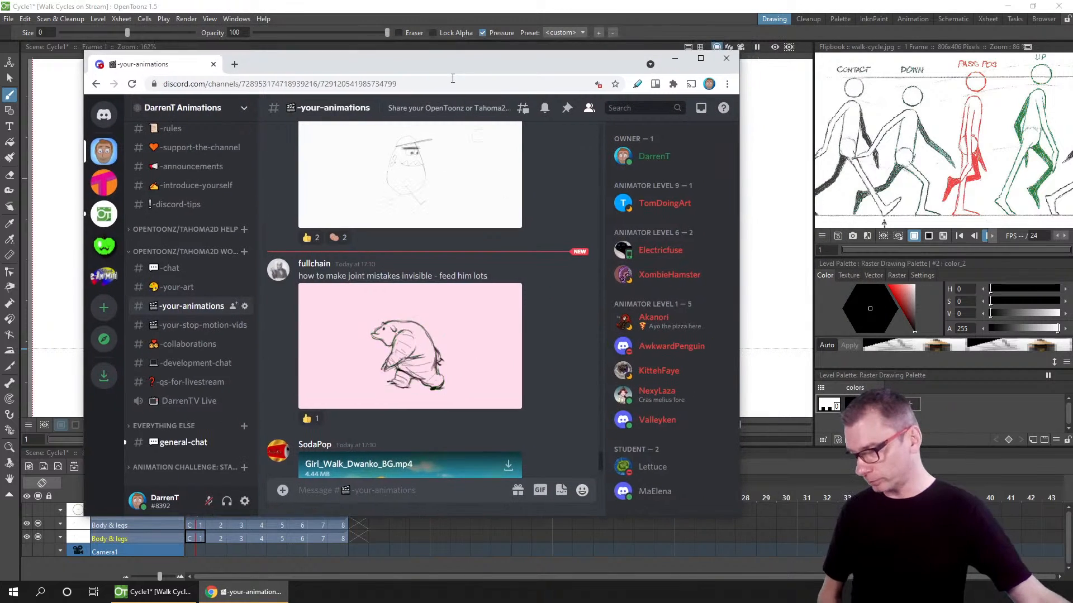
click(449, 337)
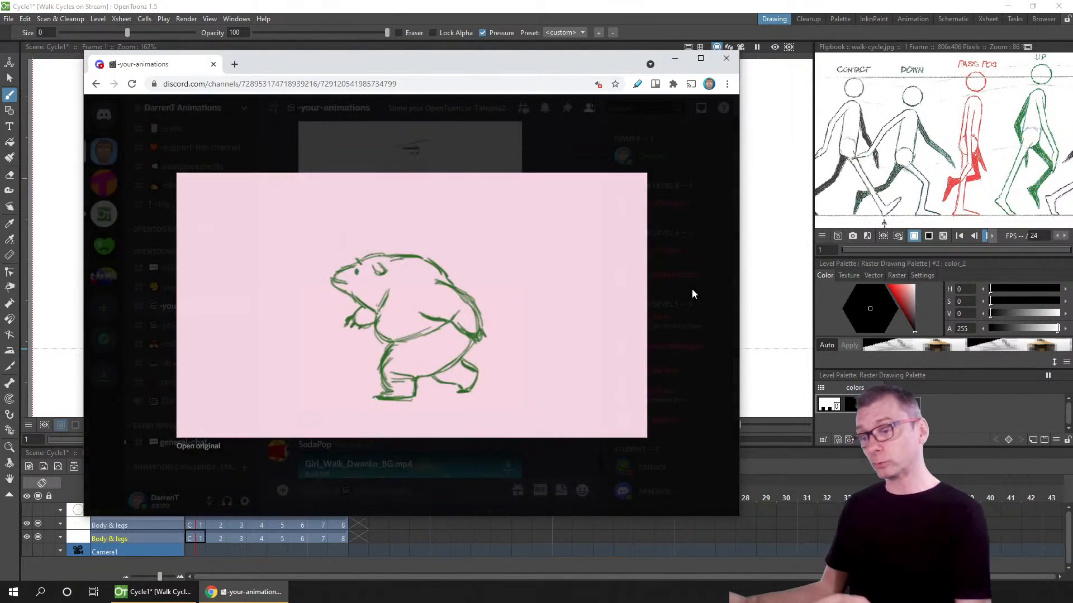
click(692, 289)
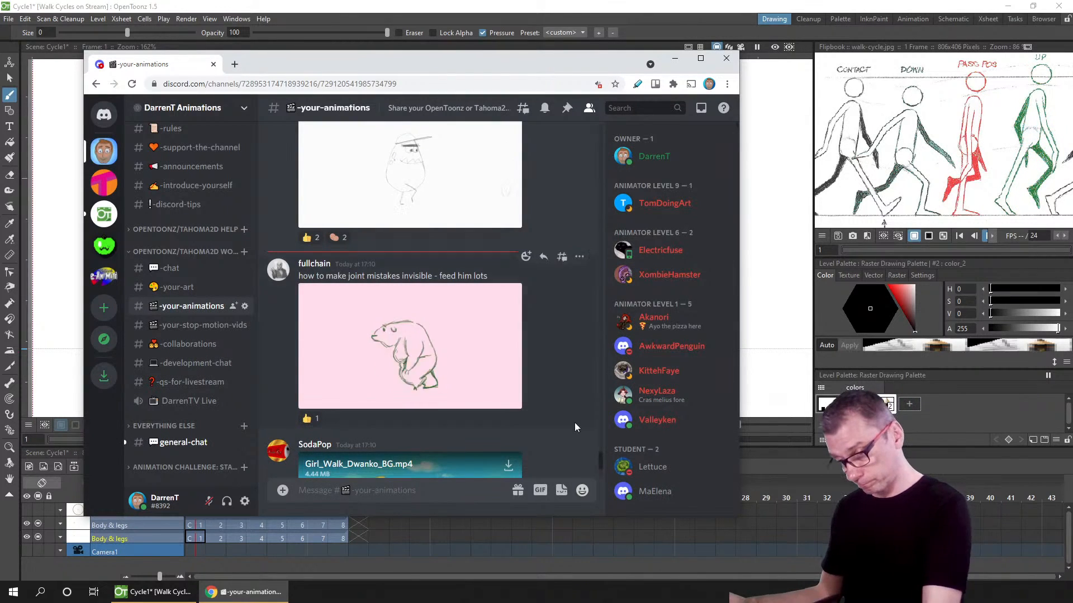
Step: Scroll to the Girl_Walk_Dwanko_BG.mp4 post and play the video in fullscreen
mouse_move(600, 459)
mouse_down()
mouse_move(601, 443)
mouse_move(601, 480)
mouse_up()
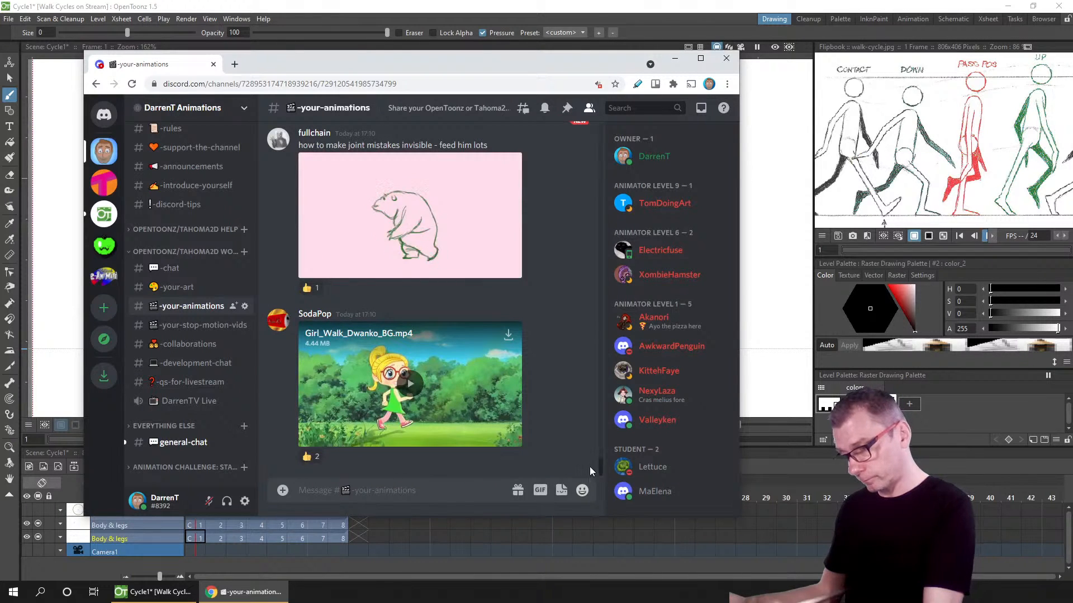
click(409, 390)
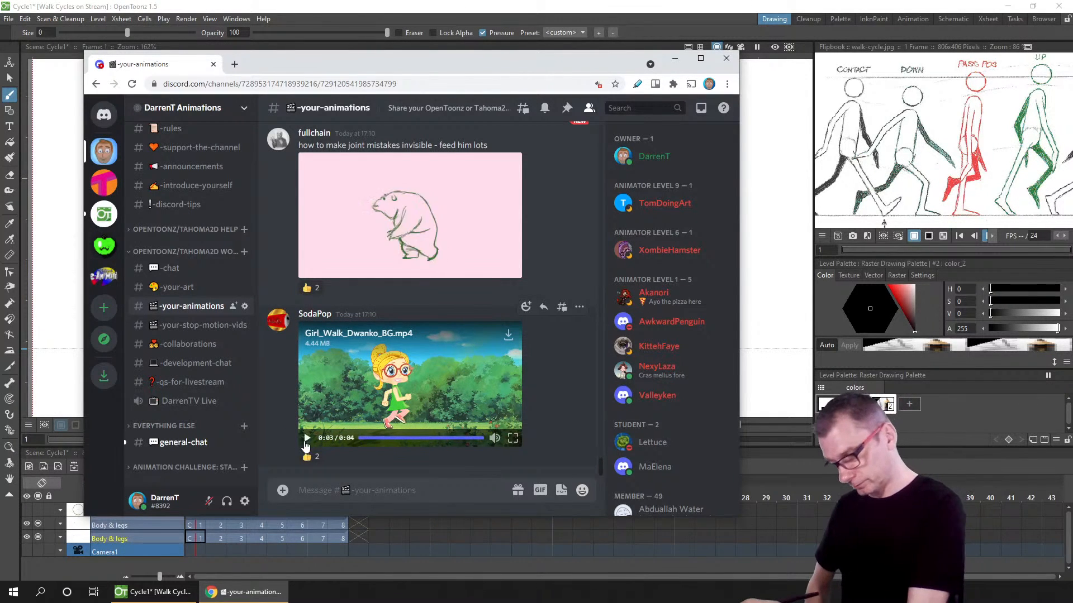
click(308, 440)
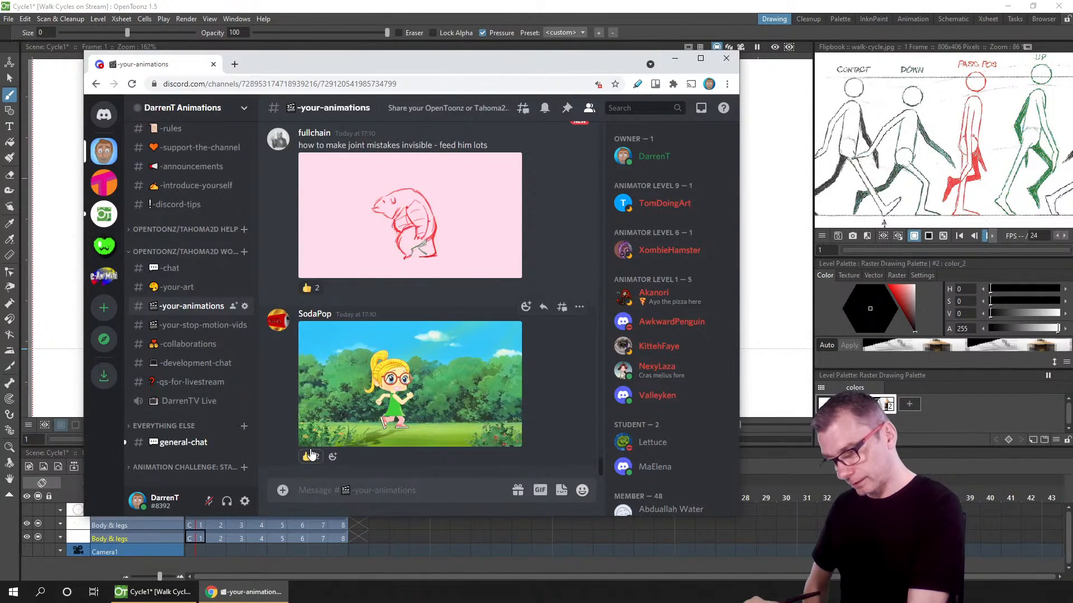
click(307, 445)
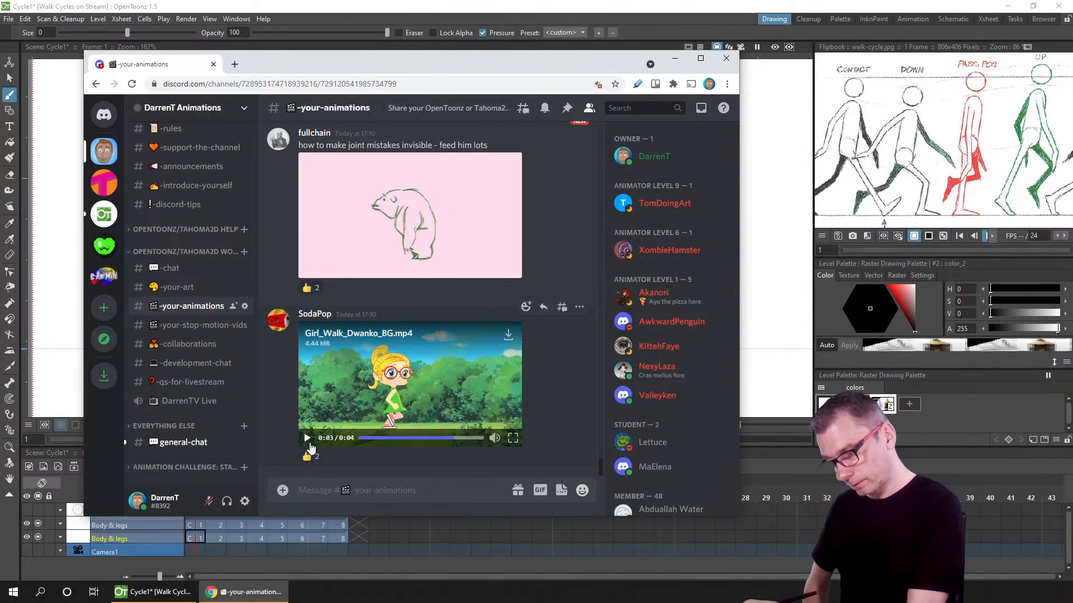
click(307, 446)
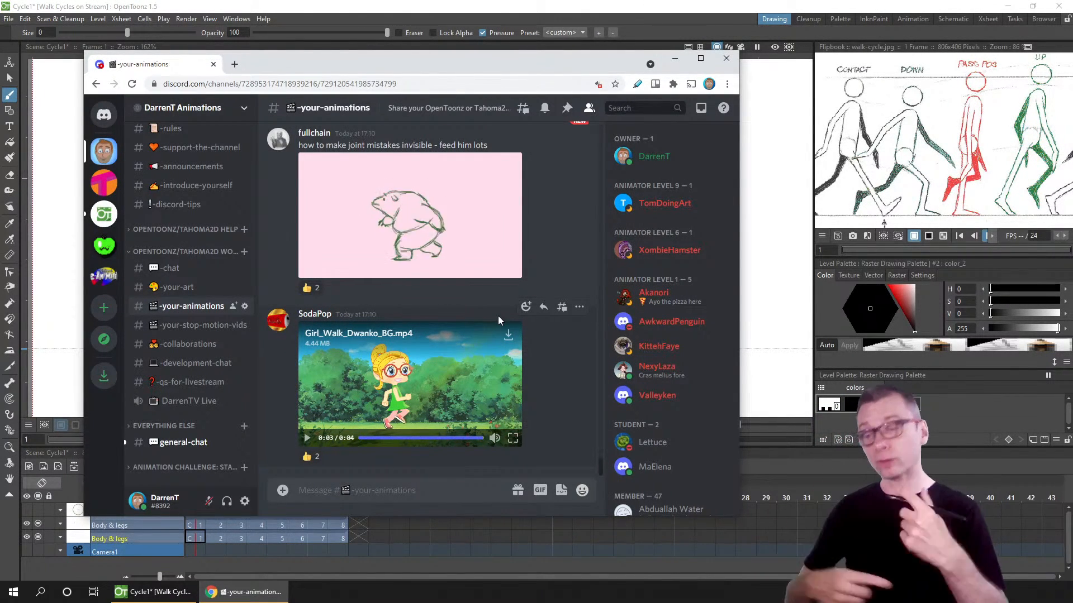
click(303, 428)
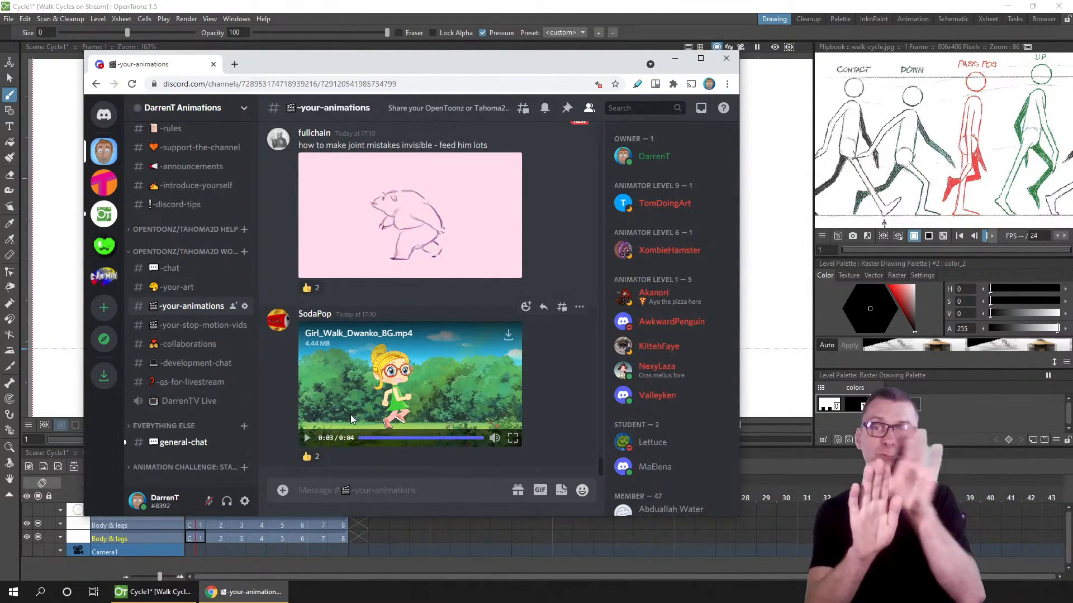
click(307, 439)
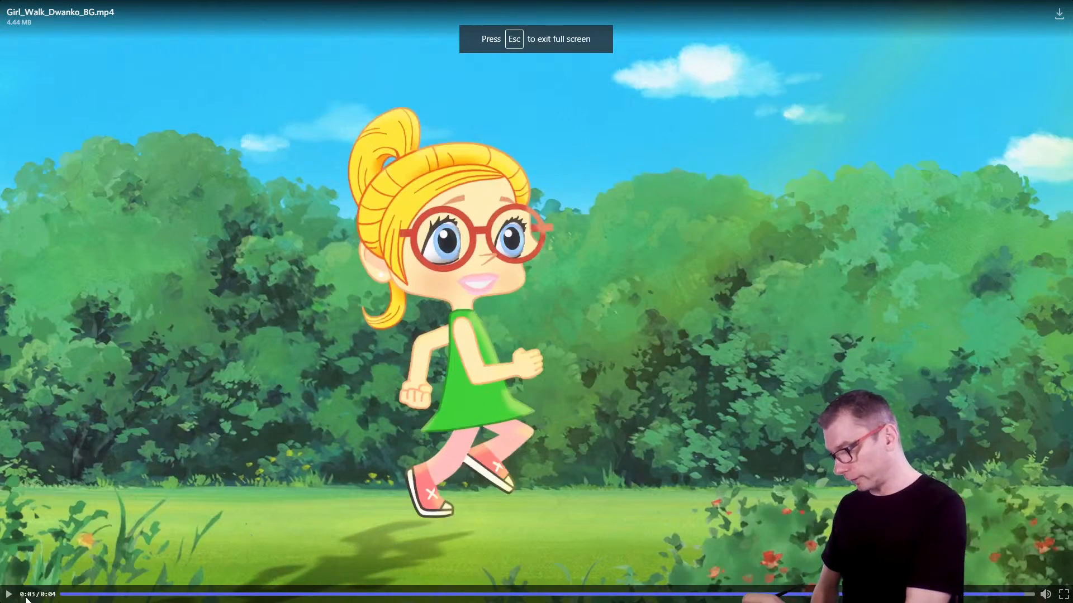
Step: Scrub through and replay the video, exit fullscreen, and close the browser window
click(56, 595)
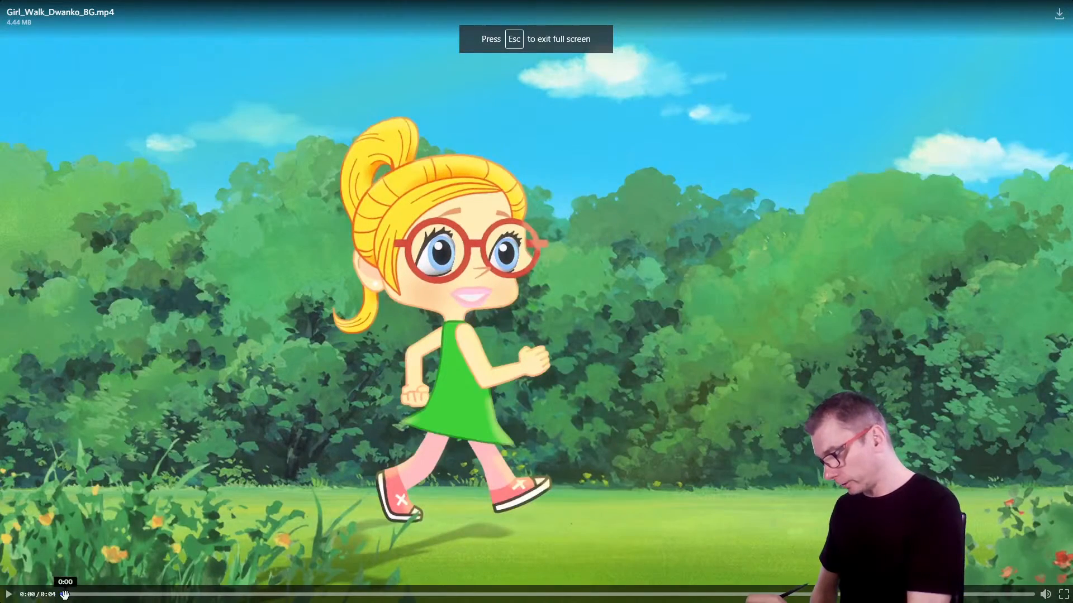
drag(64, 595, 188, 596)
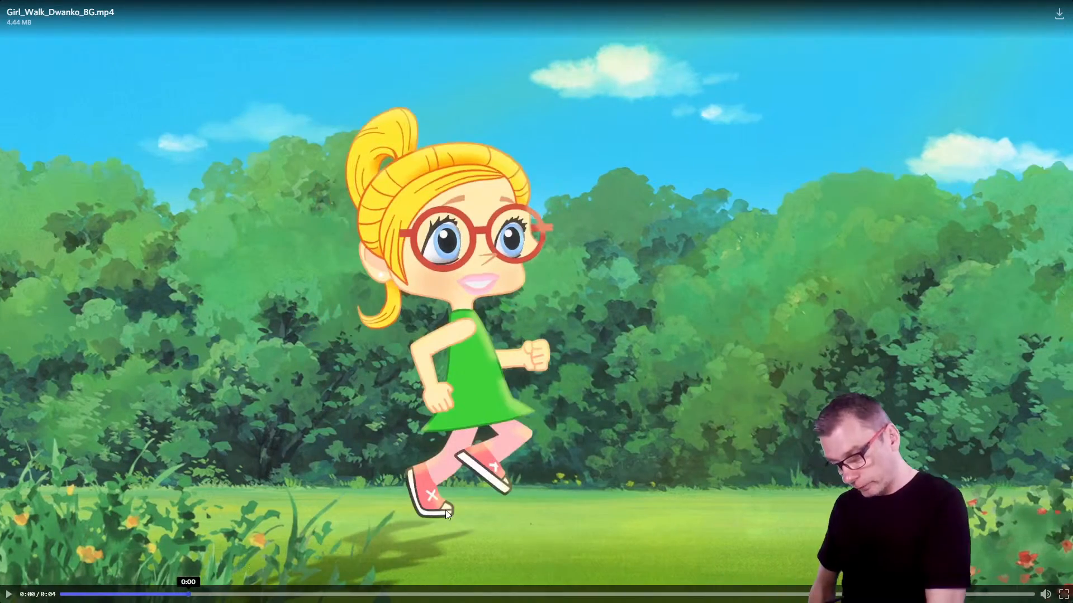
click(8, 595)
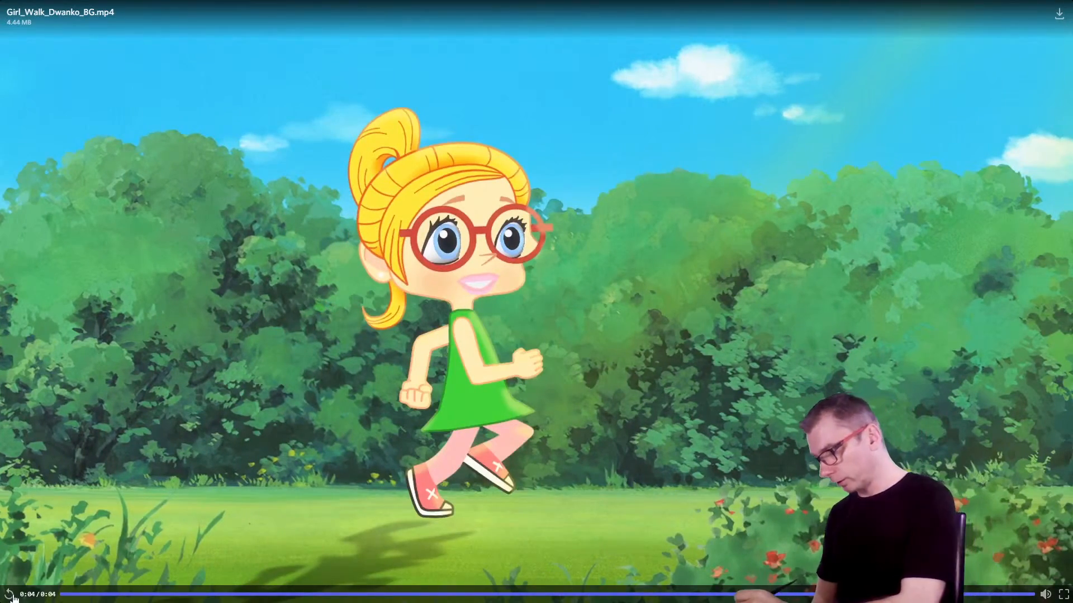
click(9, 594)
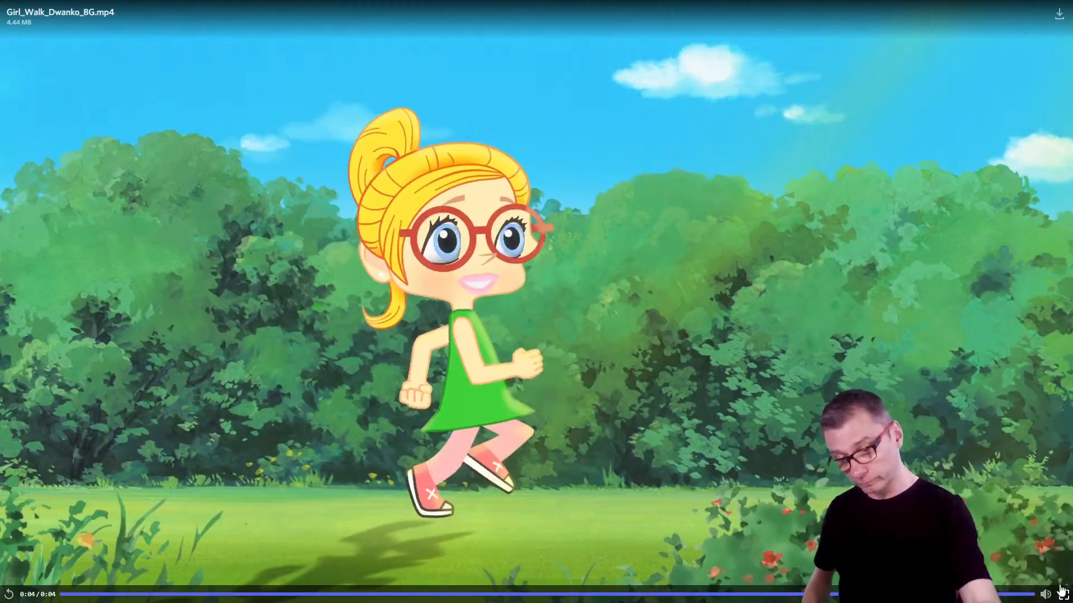
click(1062, 592)
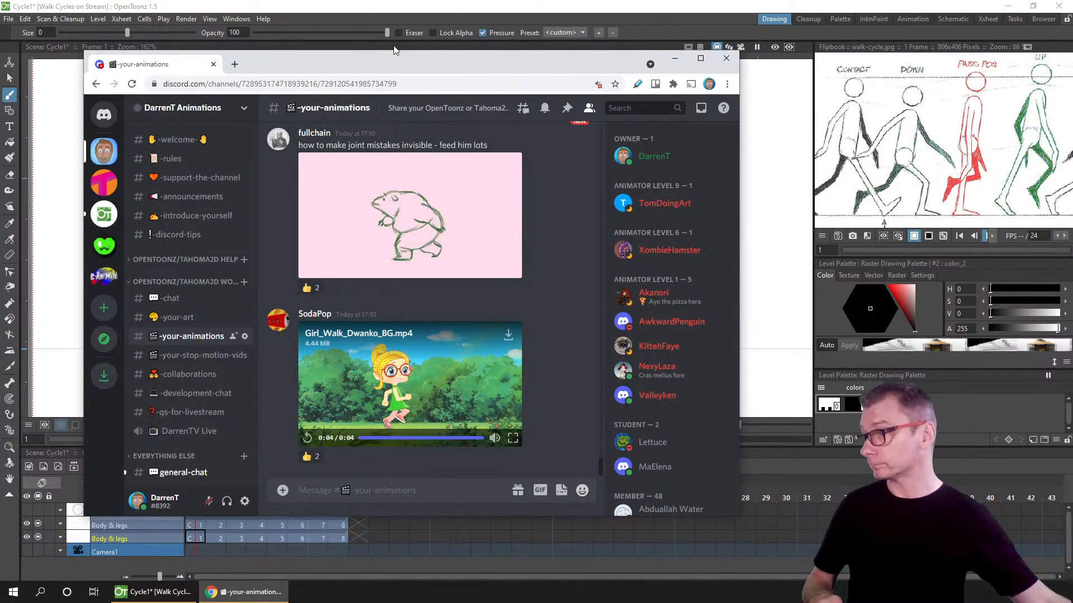
key(alt+F4)
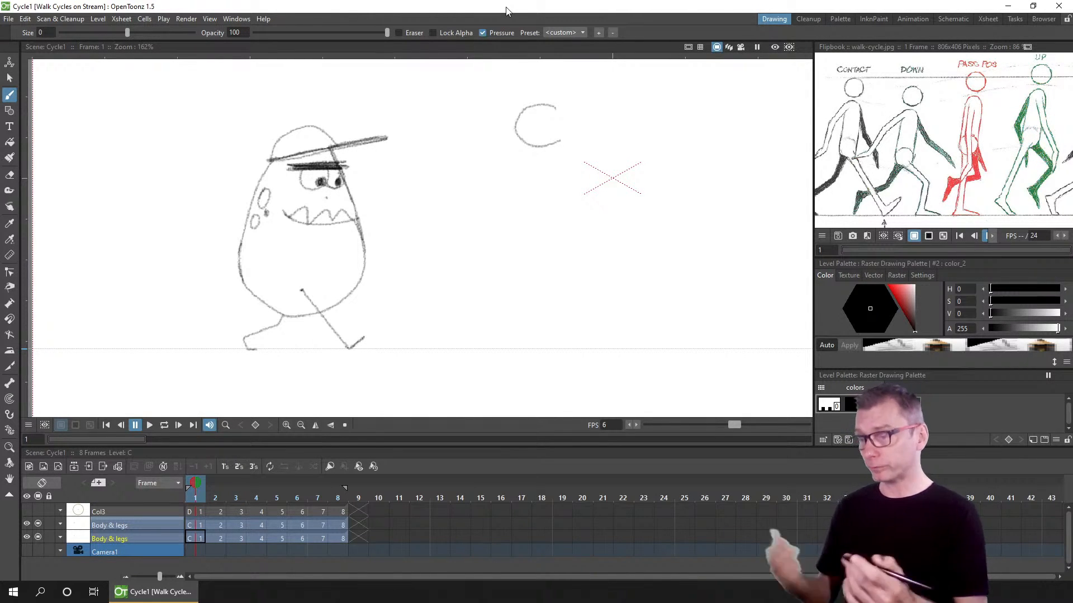
Step: Sketch a trial body and legs beside the character on frame 1 and undo all the strokes
click(196, 524)
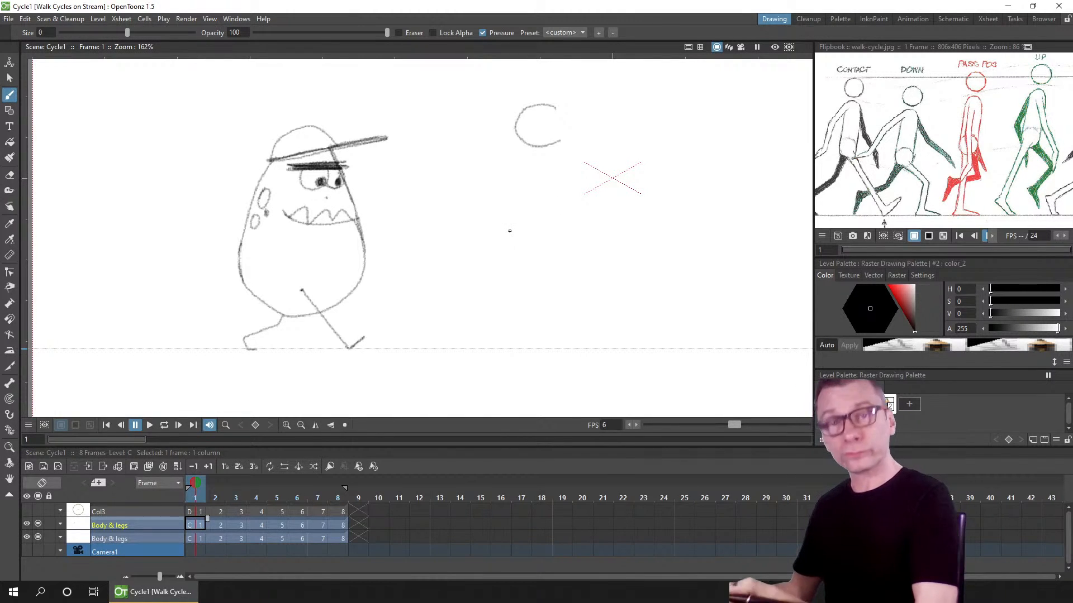
mouse_move(484, 194)
mouse_down()
mouse_move(501, 264)
mouse_move(560, 271)
mouse_up()
drag(566, 190, 552, 290)
drag(553, 242, 592, 335)
mouse_move(497, 259)
mouse_down()
mouse_move(439, 346)
mouse_move(475, 328)
mouse_up()
mouse_move(498, 266)
mouse_down()
mouse_move(454, 339)
mouse_move(461, 329)
mouse_up()
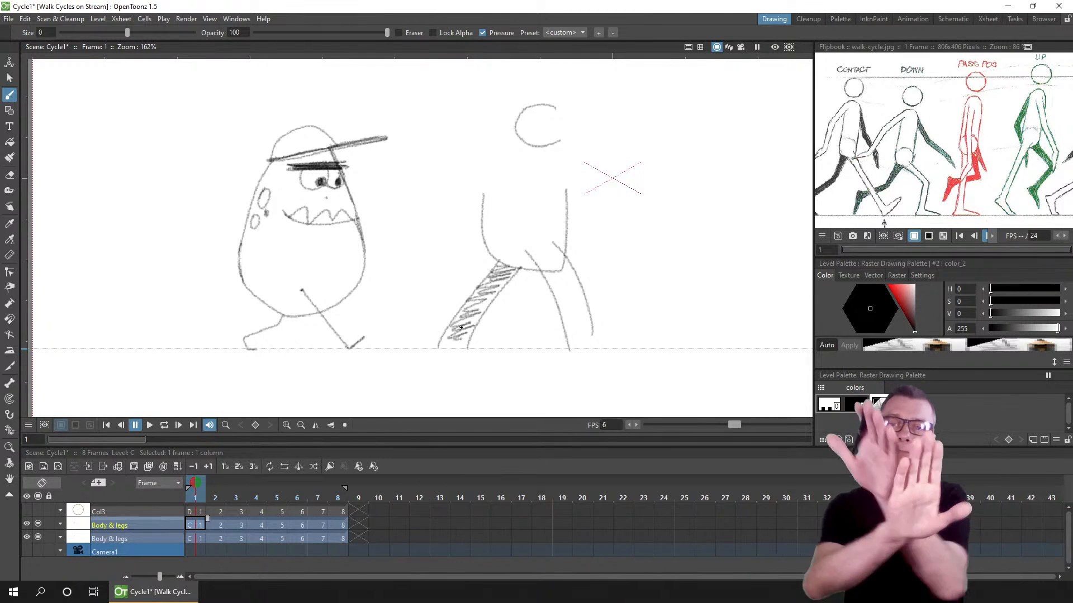
key(ctrl+z)
key(ctrl+z)
key(ctrl+z)
key(ctrl+z)
key(ctrl+z)
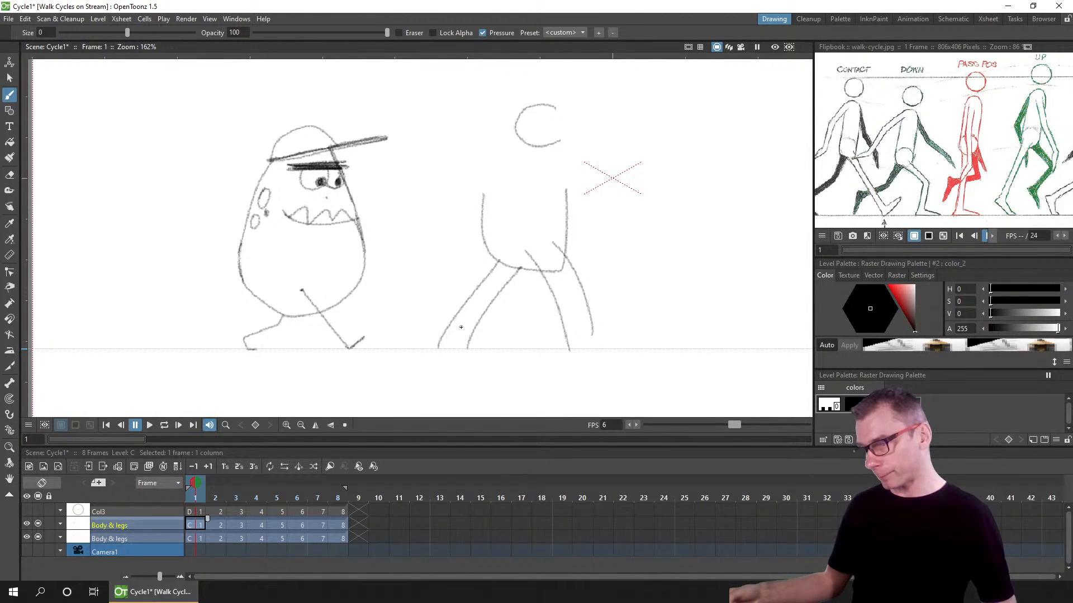
key(ctrl+z)
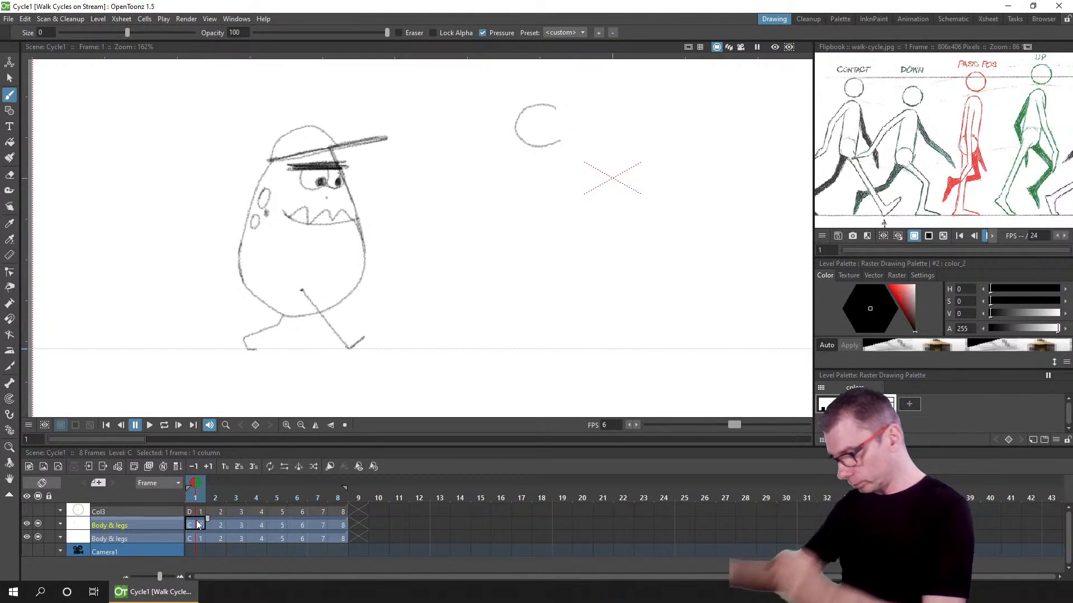
Step: Toggle off camera stand visibility of the lower Body & legs column and retime the upper column's eight drawings on twos
click(200, 538)
click(38, 536)
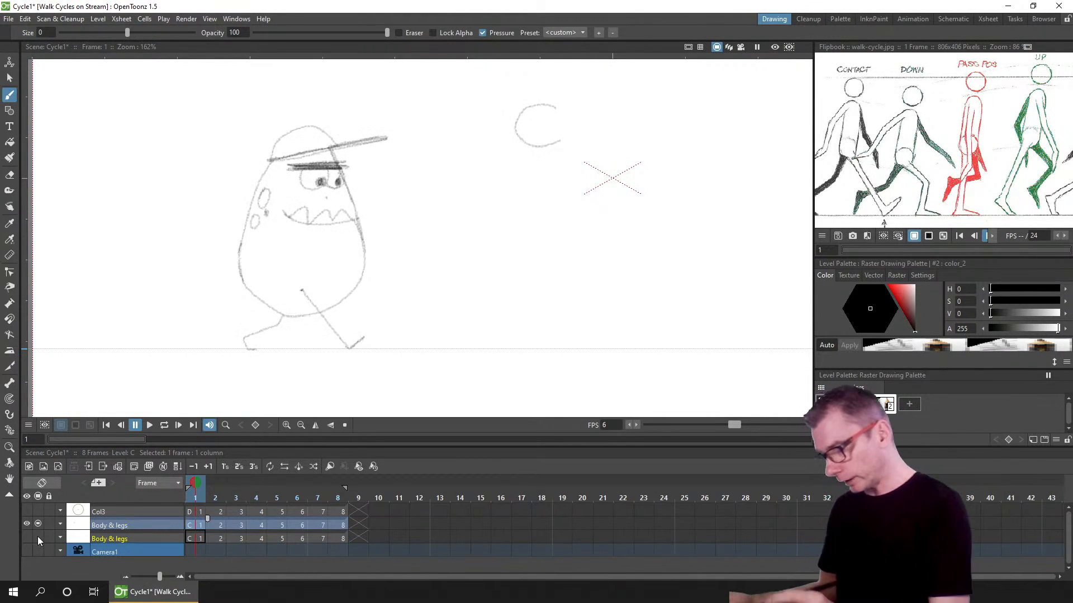
click(193, 522)
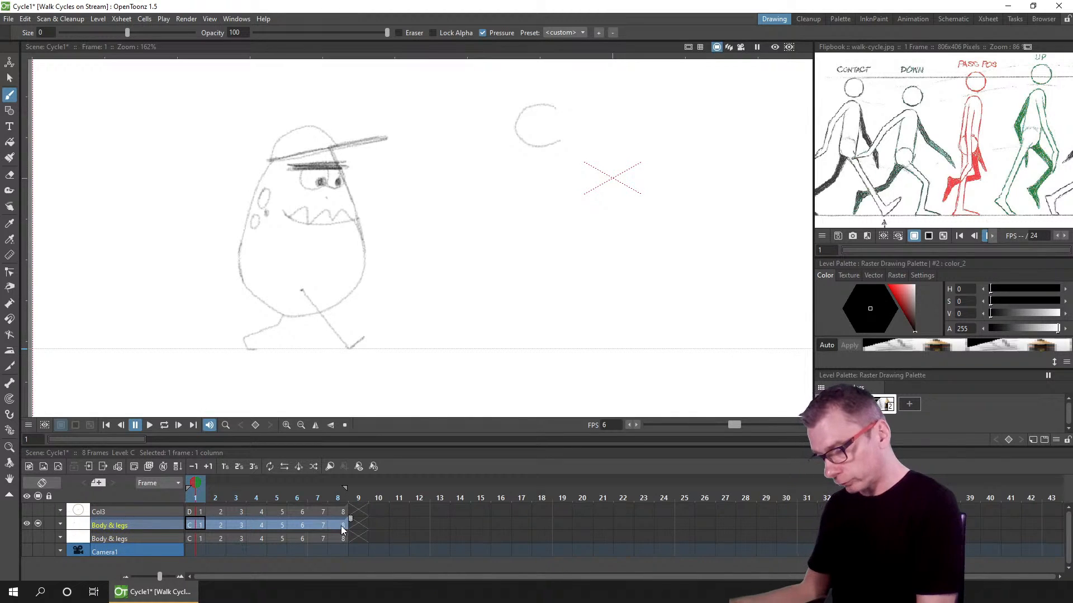
drag(342, 529, 344, 522)
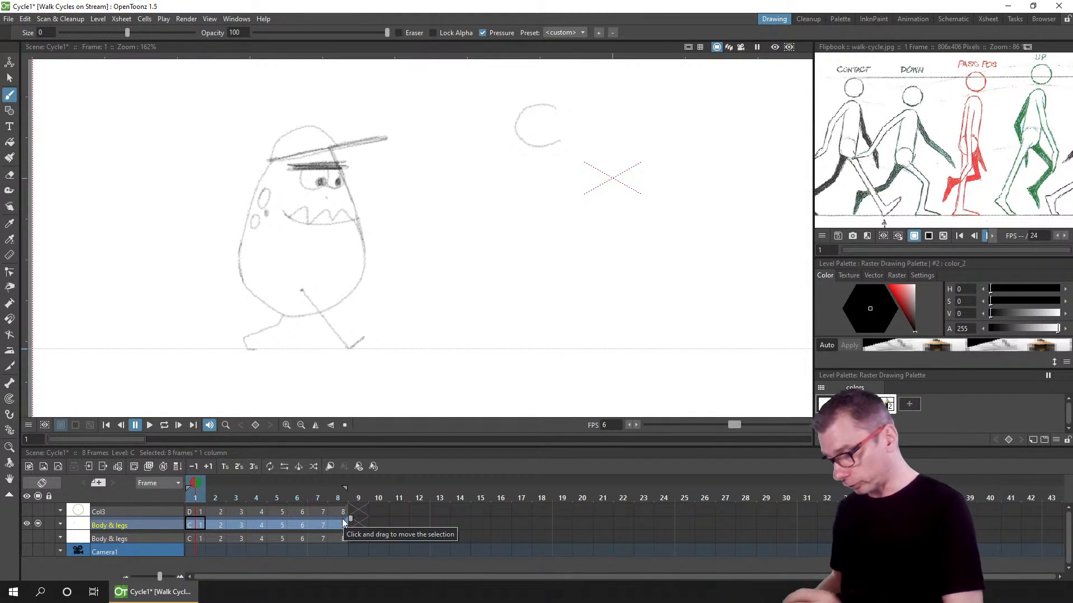
click(239, 468)
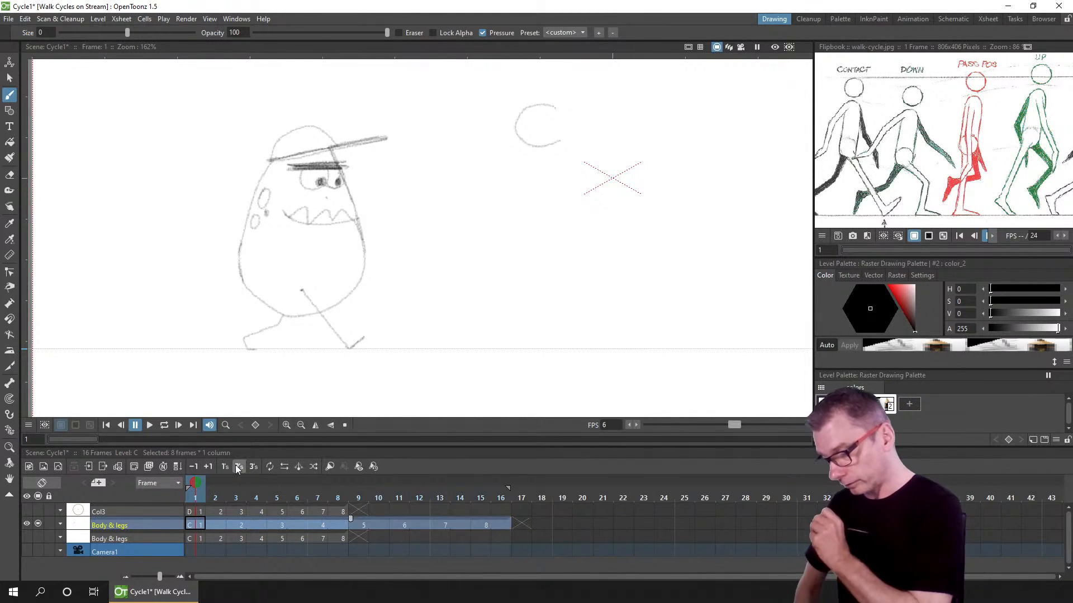
Step: Create a blank drawing at frame 2 of the upper Body & legs column
click(213, 523)
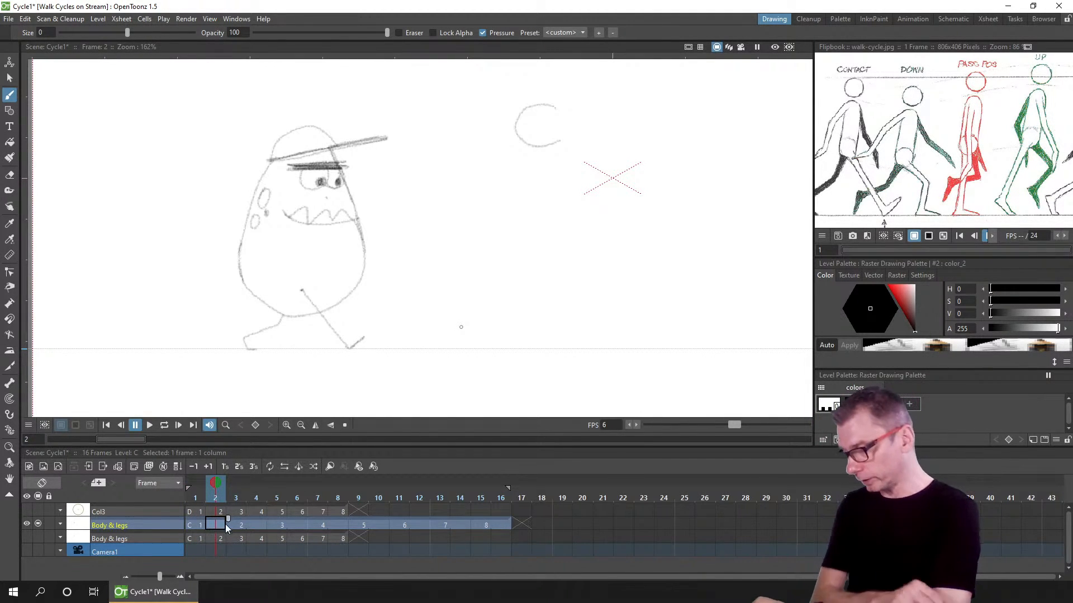
right_click(213, 525)
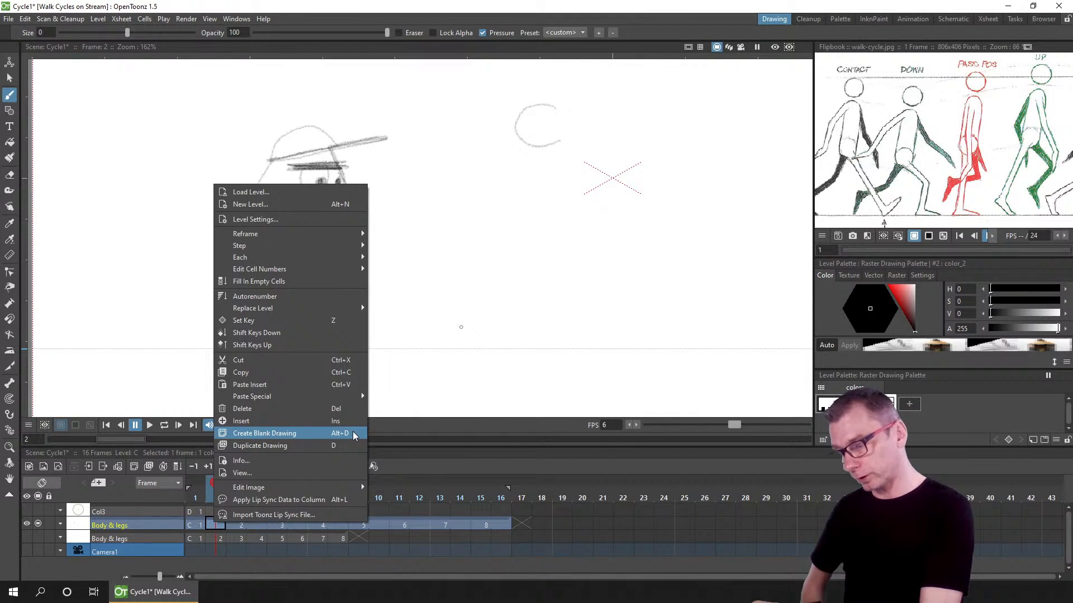
click(211, 528)
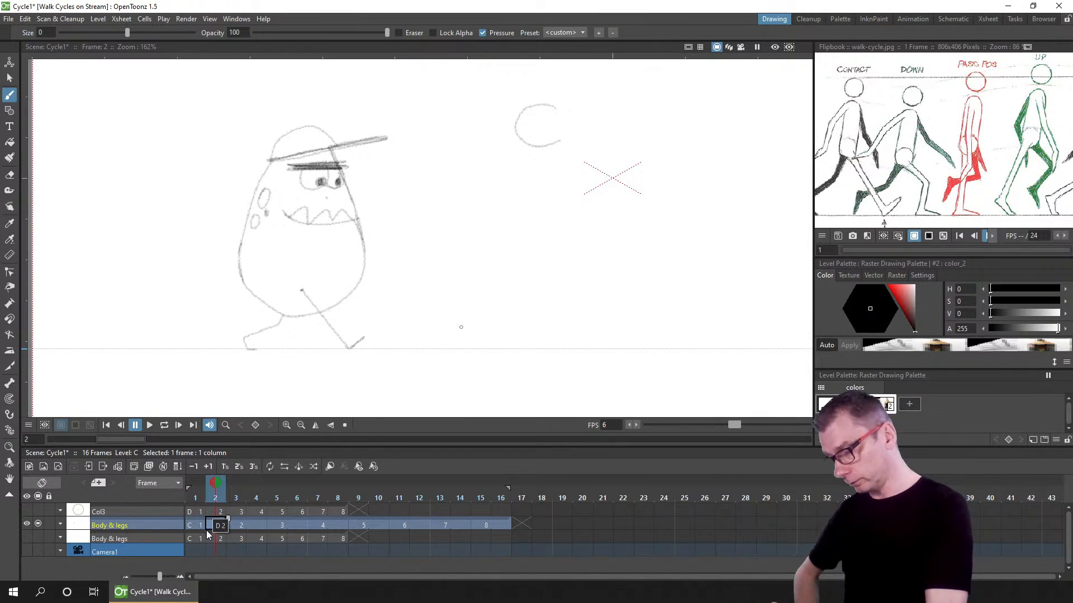
right_click(214, 523)
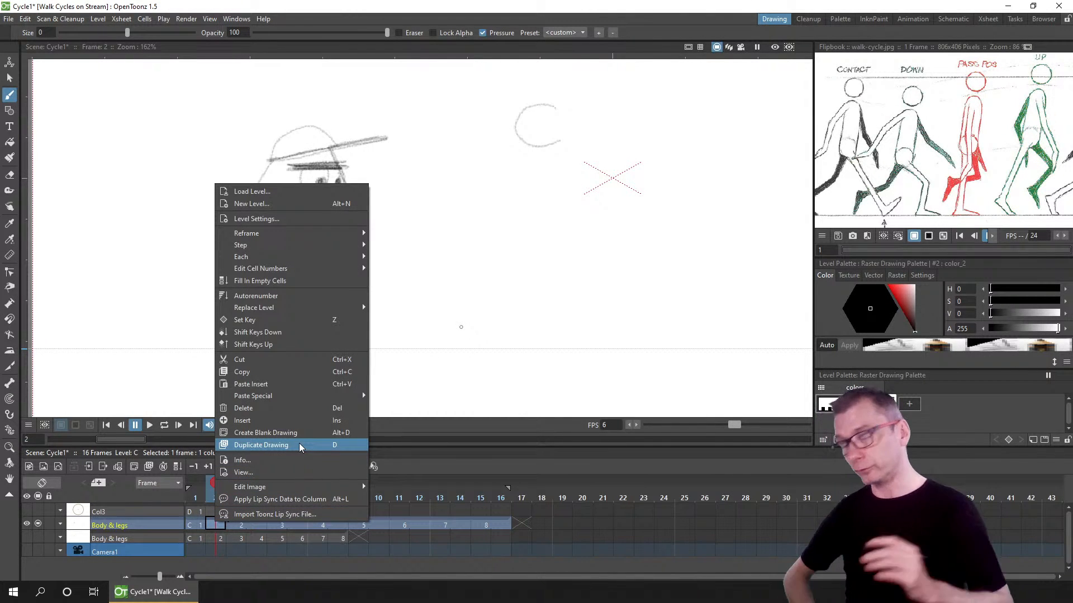
click(211, 525)
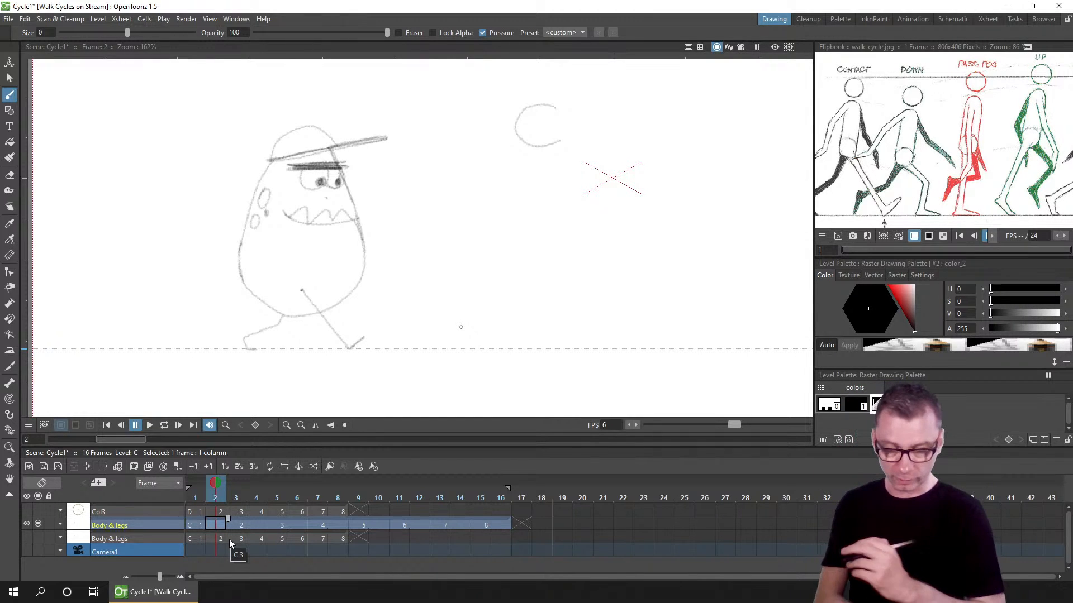
click(274, 411)
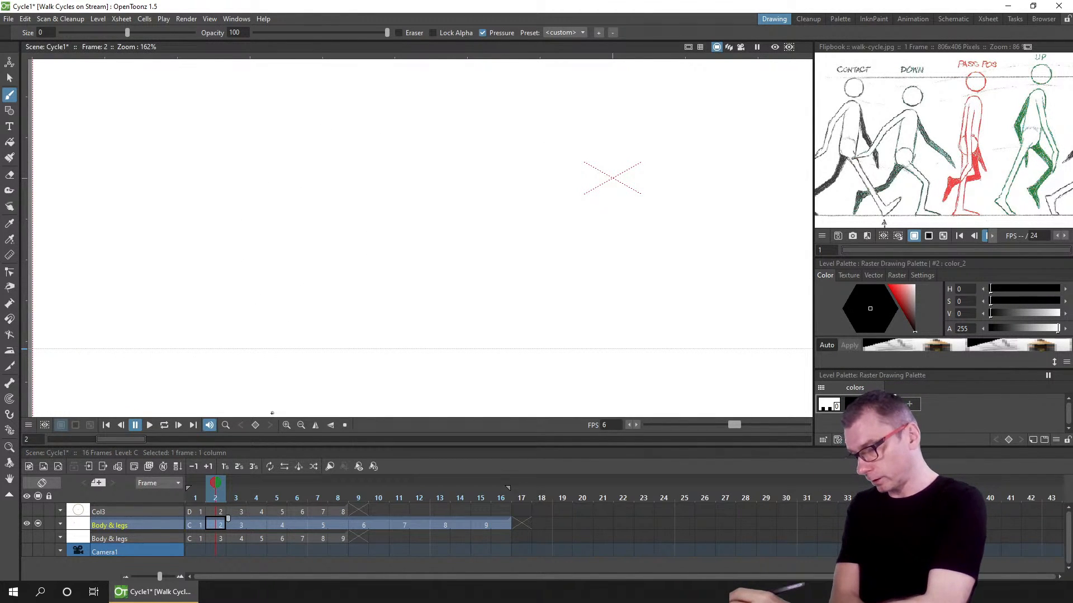
Step: Create blank drawings at frames 4, 6, 8, 10, 12, 14 and 16 of the upper Body & legs column
click(256, 524)
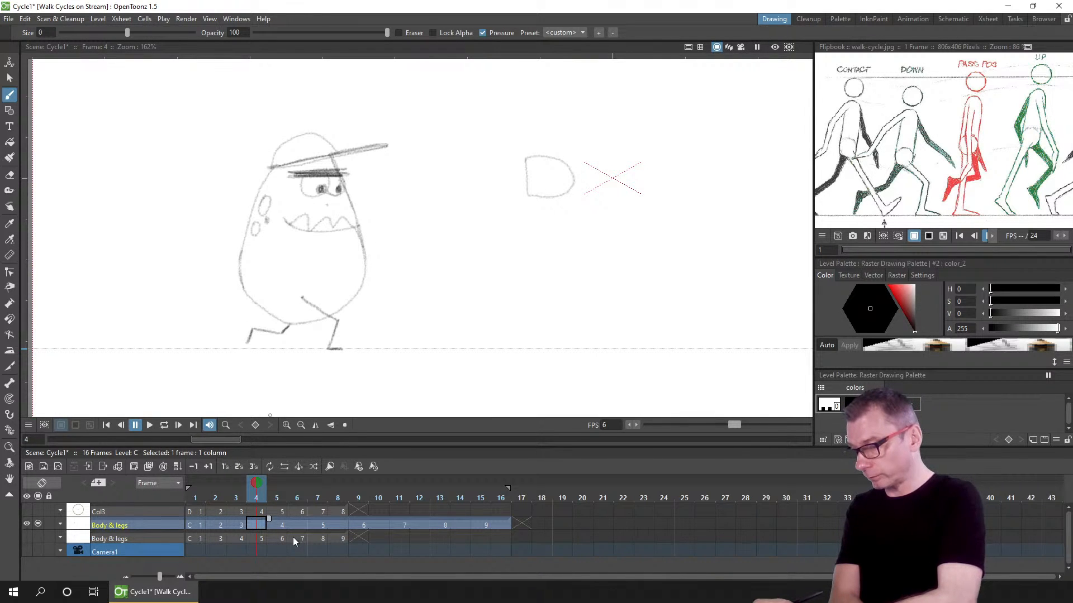
key(alt+d)
click(294, 524)
key(alt+d)
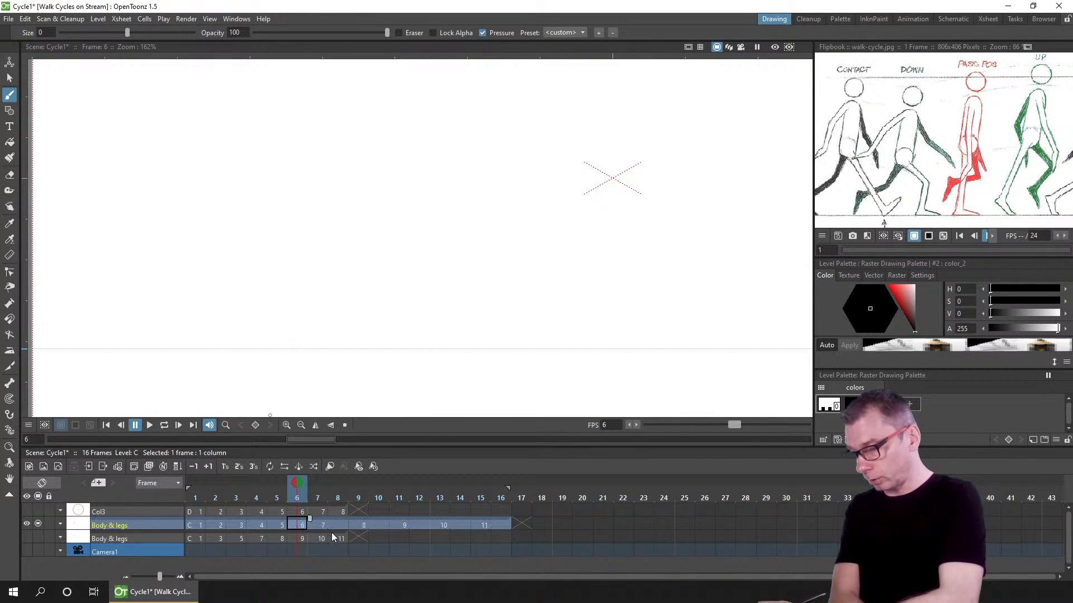
click(337, 525)
key(alt+d)
click(384, 526)
key(alt+d)
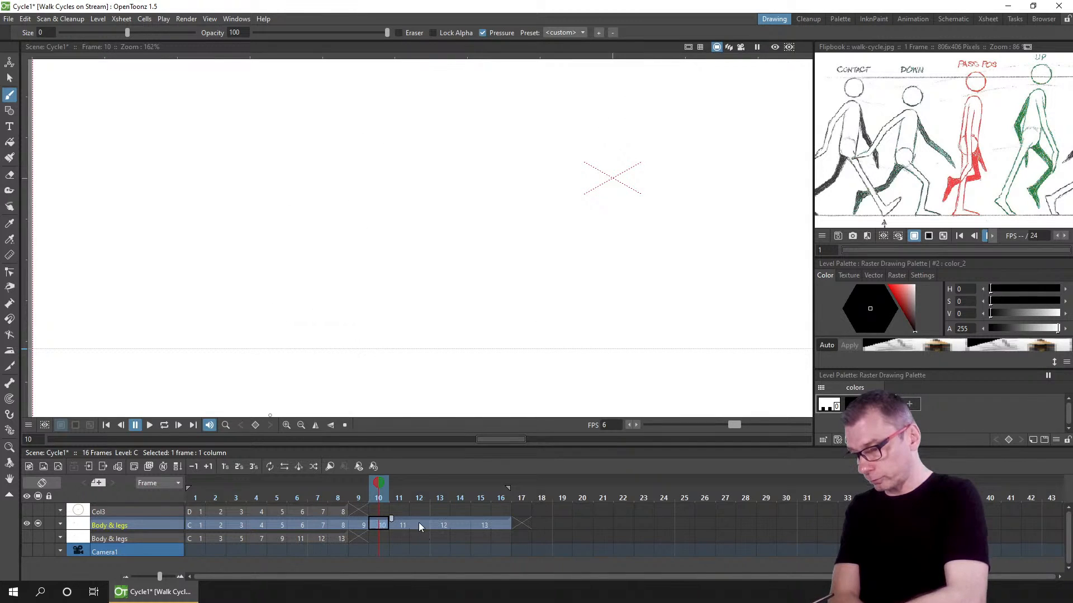
click(419, 525)
key(alt+d)
click(459, 525)
key(alt+d)
click(501, 525)
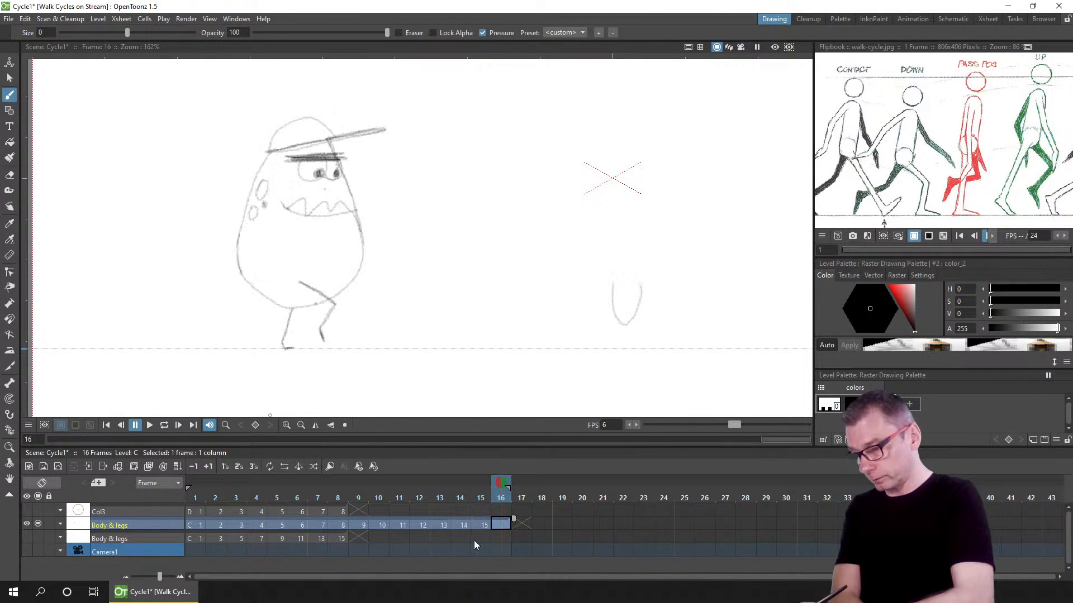
key(alt+d)
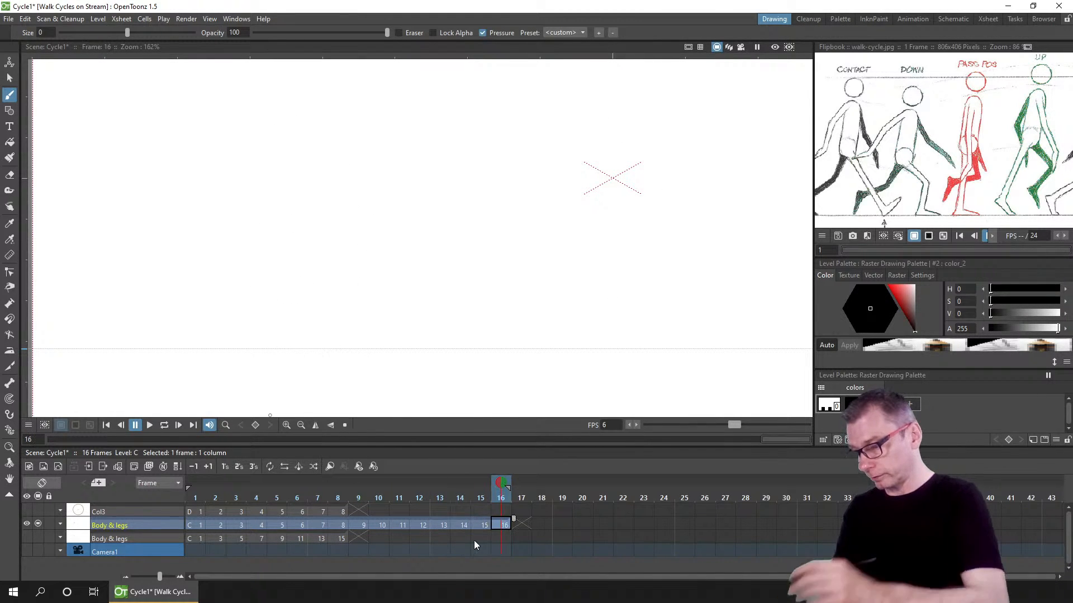
Step: Step through frames 1 to 16 to review the new timing, then save the scene
click(196, 498)
click(215, 498)
click(238, 498)
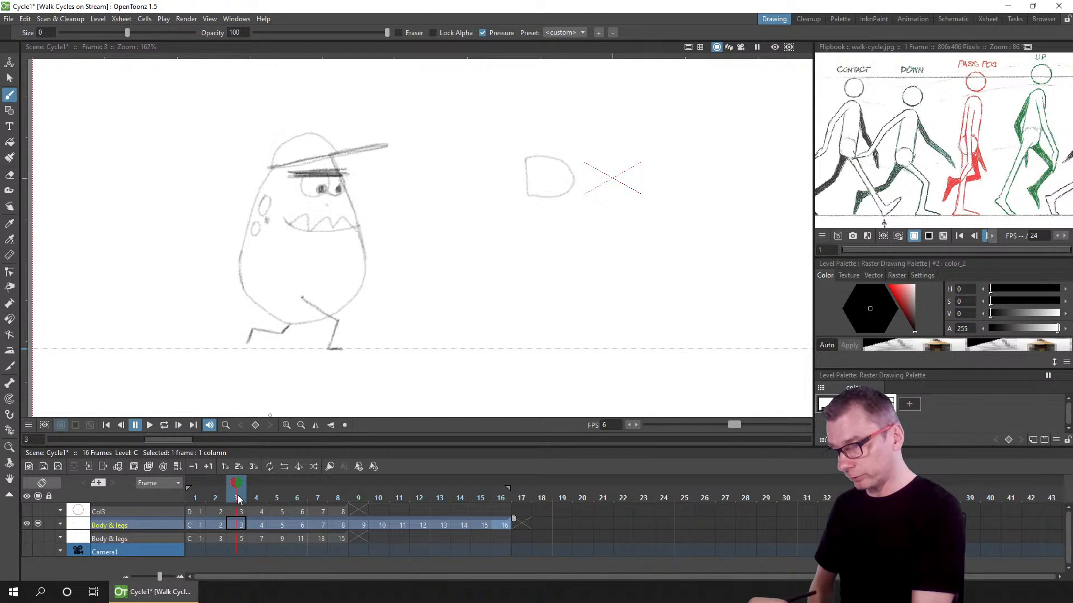
click(256, 498)
click(276, 497)
click(297, 498)
click(318, 498)
click(337, 498)
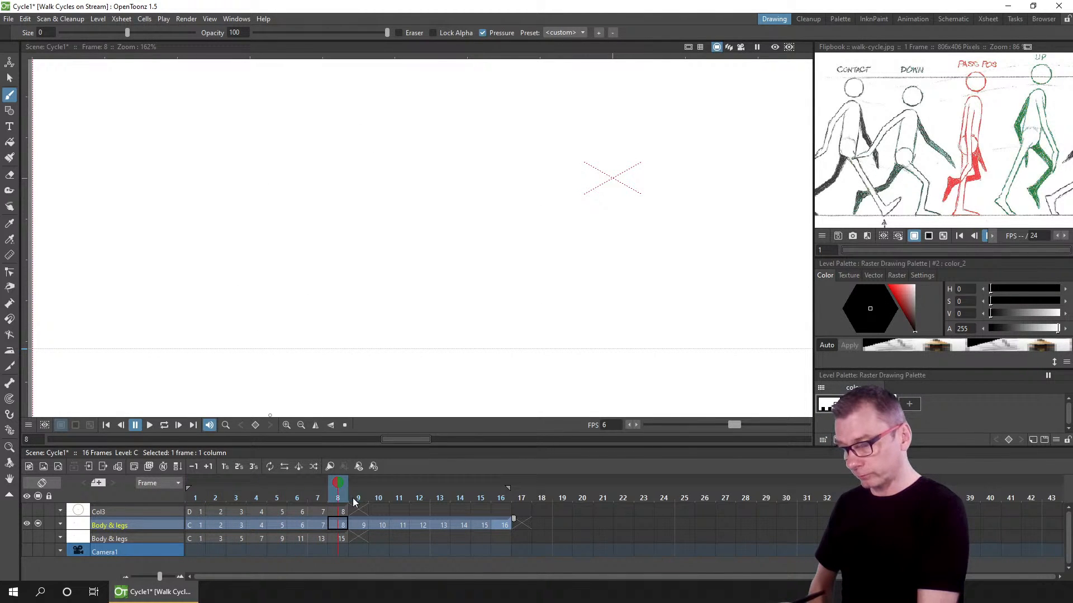
click(358, 498)
click(379, 498)
click(399, 499)
click(419, 498)
click(439, 498)
click(459, 497)
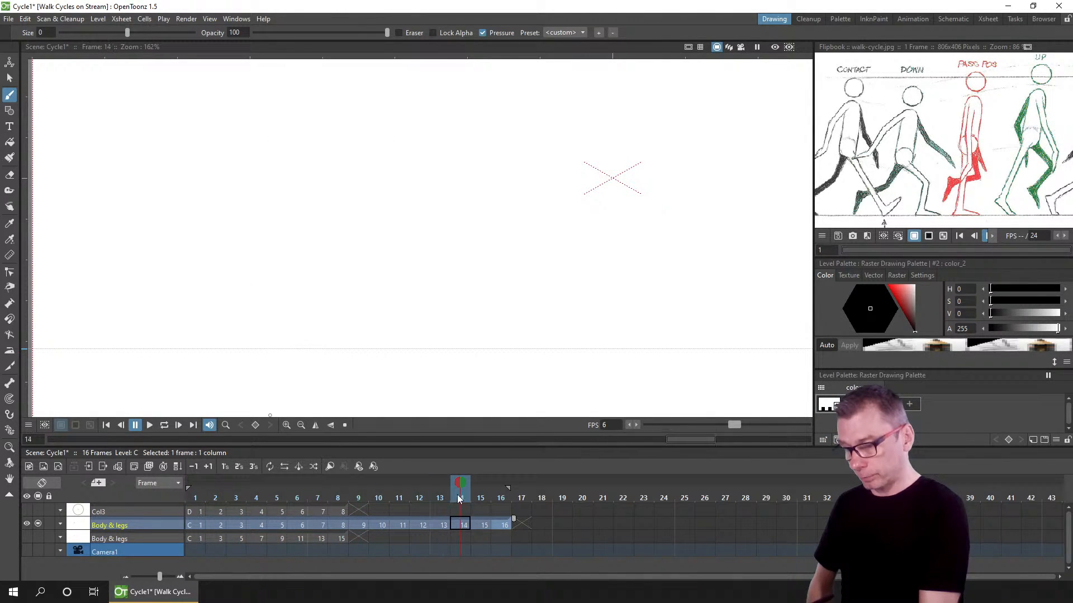
click(480, 498)
click(500, 494)
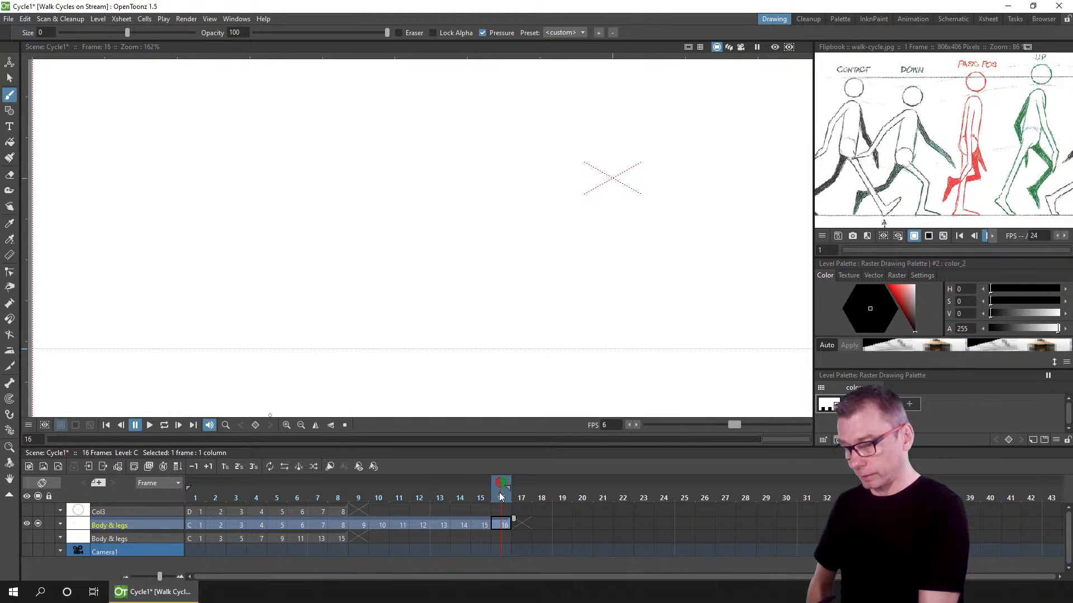
click(194, 497)
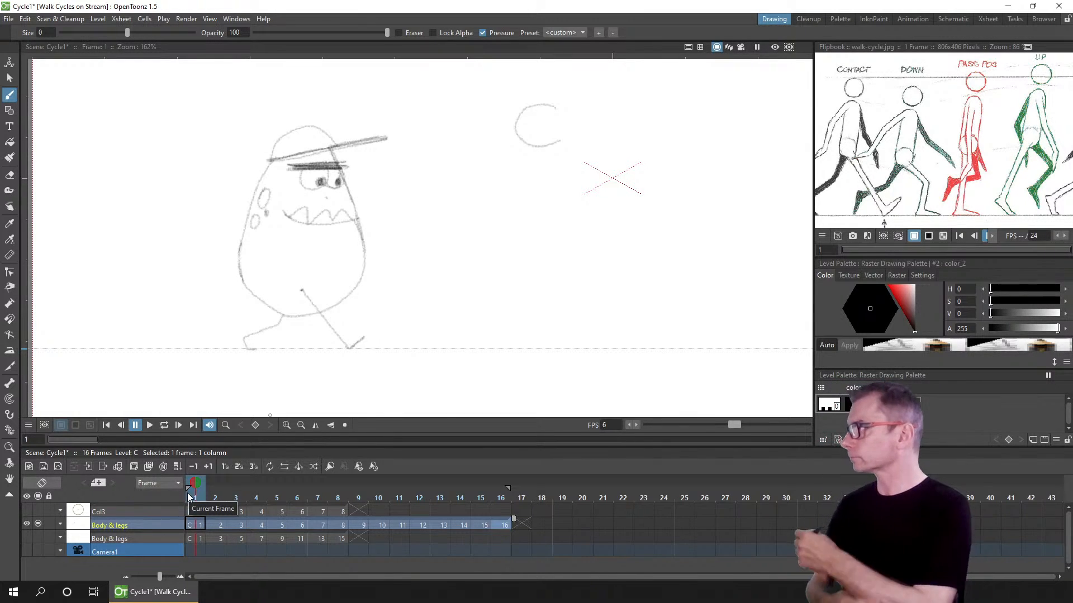
key(ctrl+s)
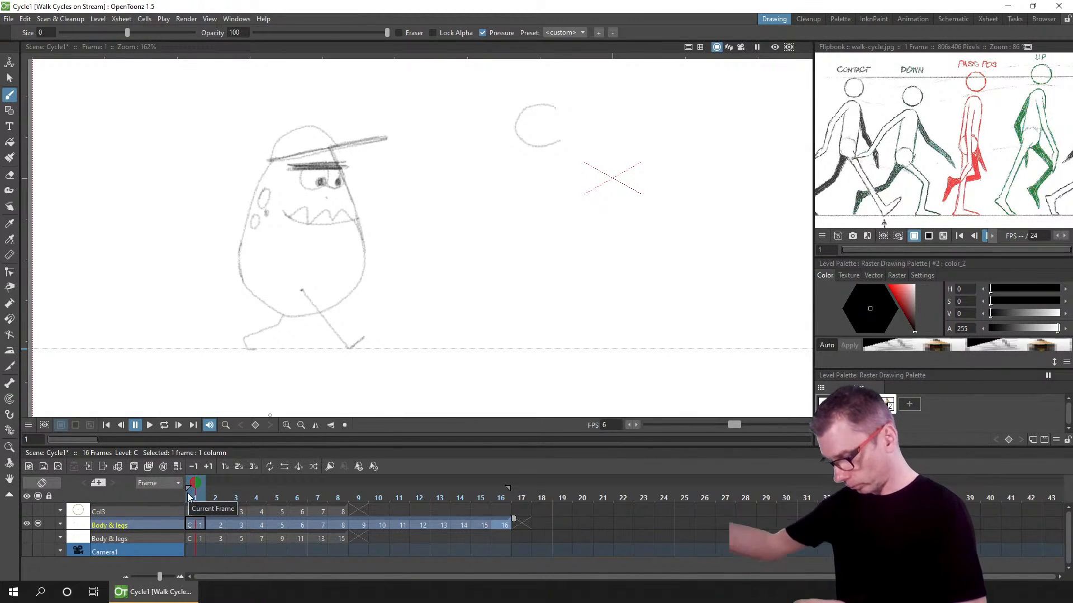
Step: Lasso-select the character's head and body on frame 1 and paste them into the blank drawing at frame 2
click(214, 525)
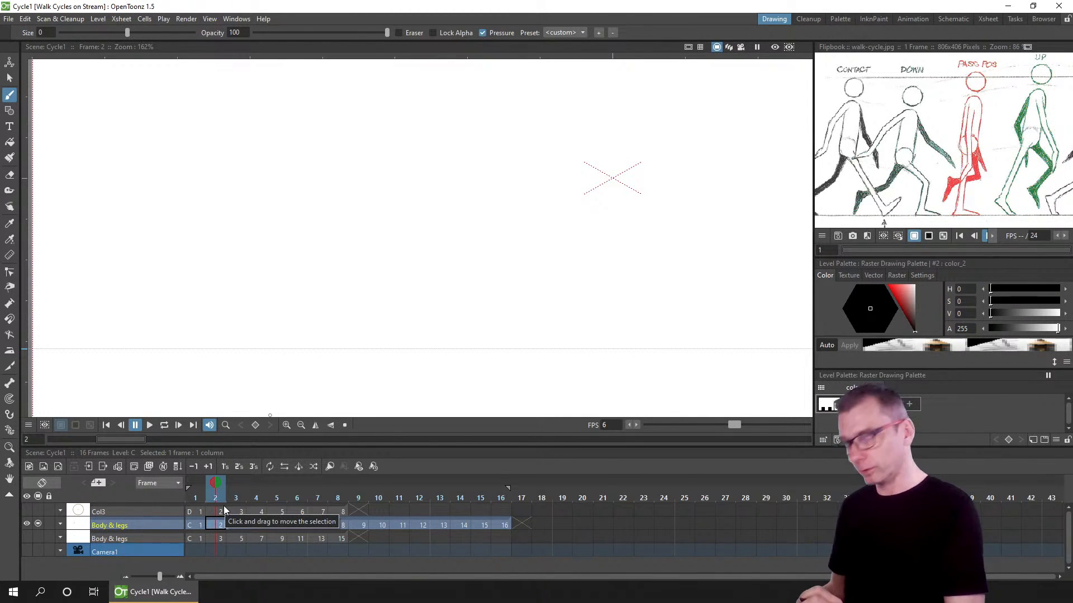
click(191, 525)
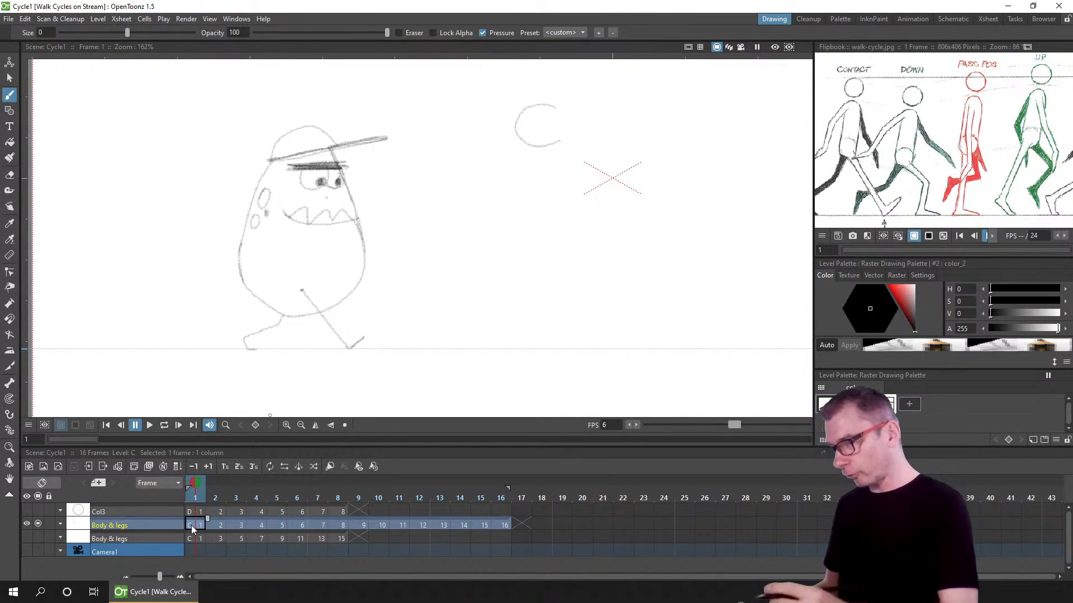
click(10, 77)
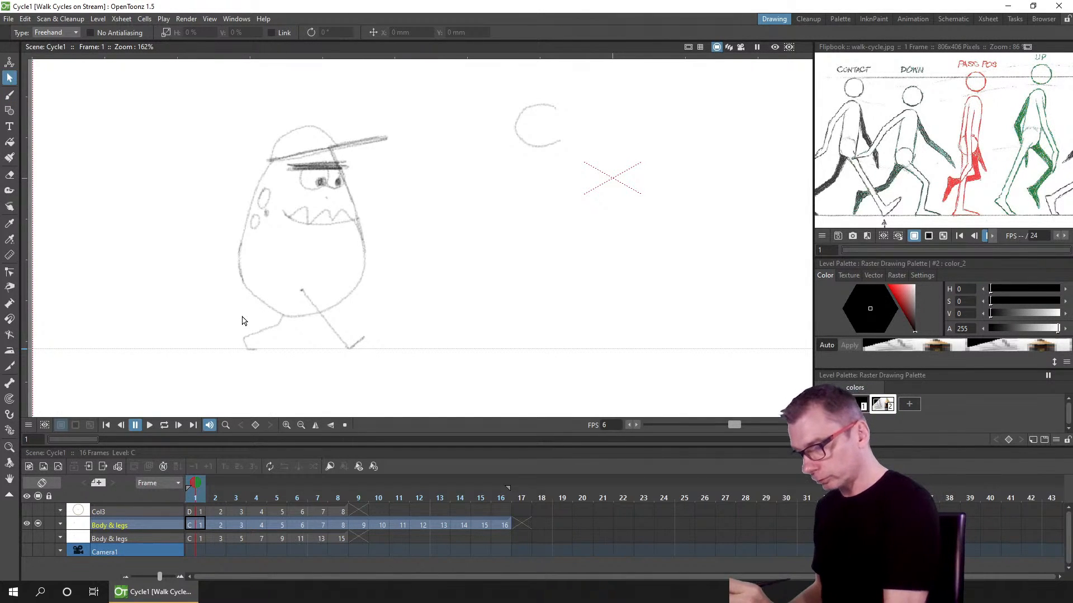
mouse_move(245, 320)
mouse_down()
mouse_move(370, 304)
mouse_move(366, 96)
mouse_move(163, 220)
mouse_up()
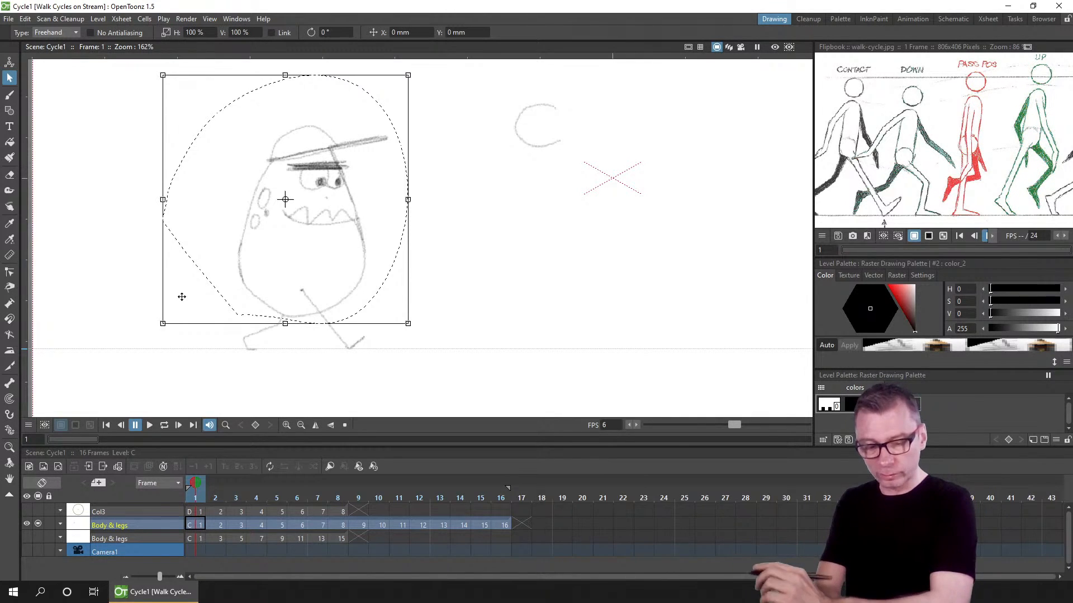
click(215, 525)
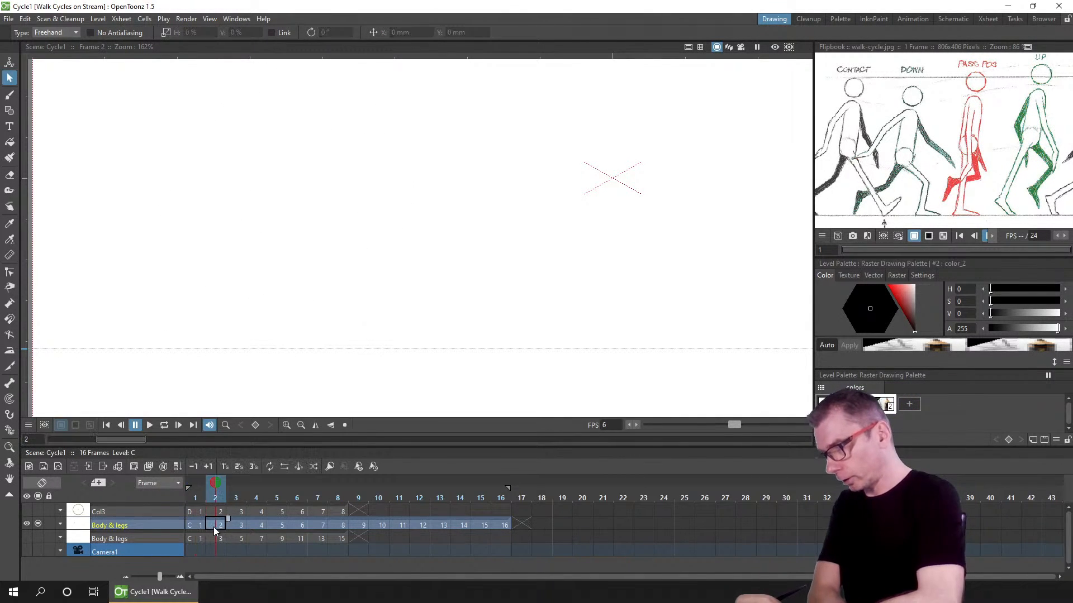
click(403, 146)
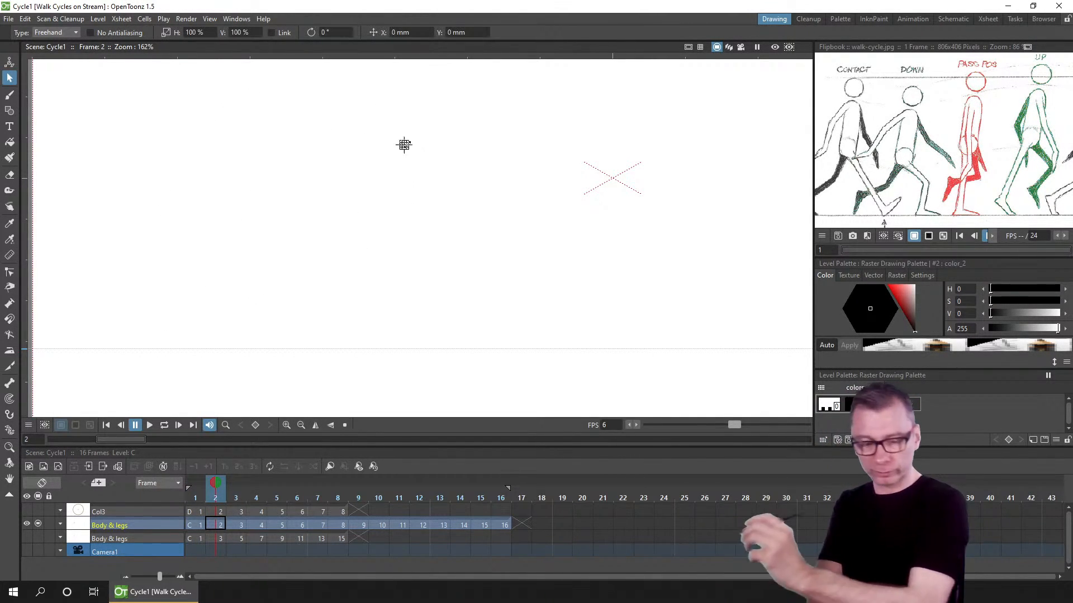
key(ctrl+v)
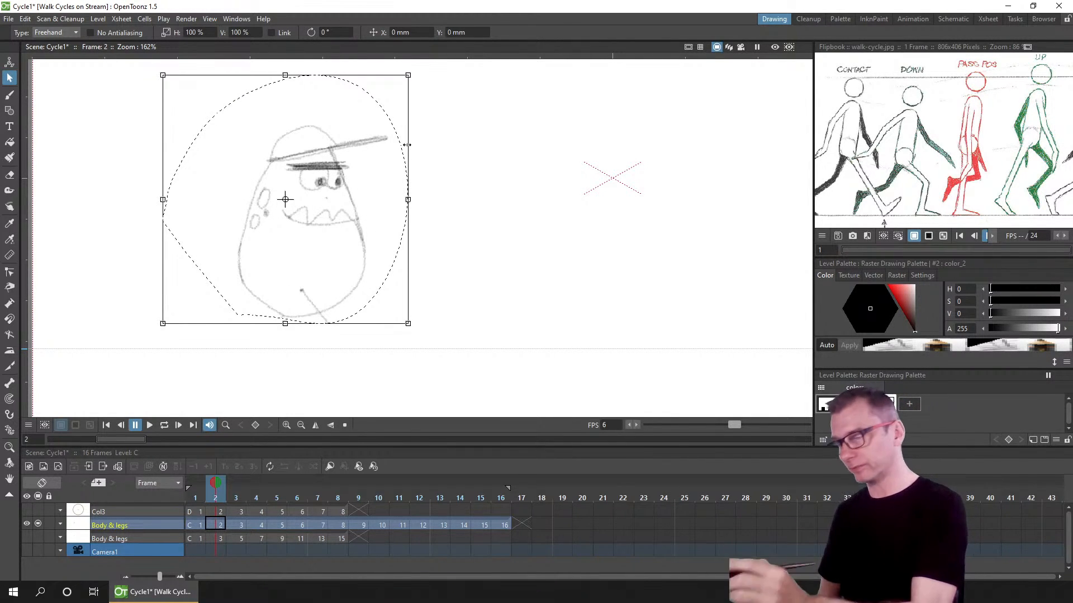
Step: Erase the leftover leg stroke below the pasted body on frame 2
click(447, 290)
click(9, 175)
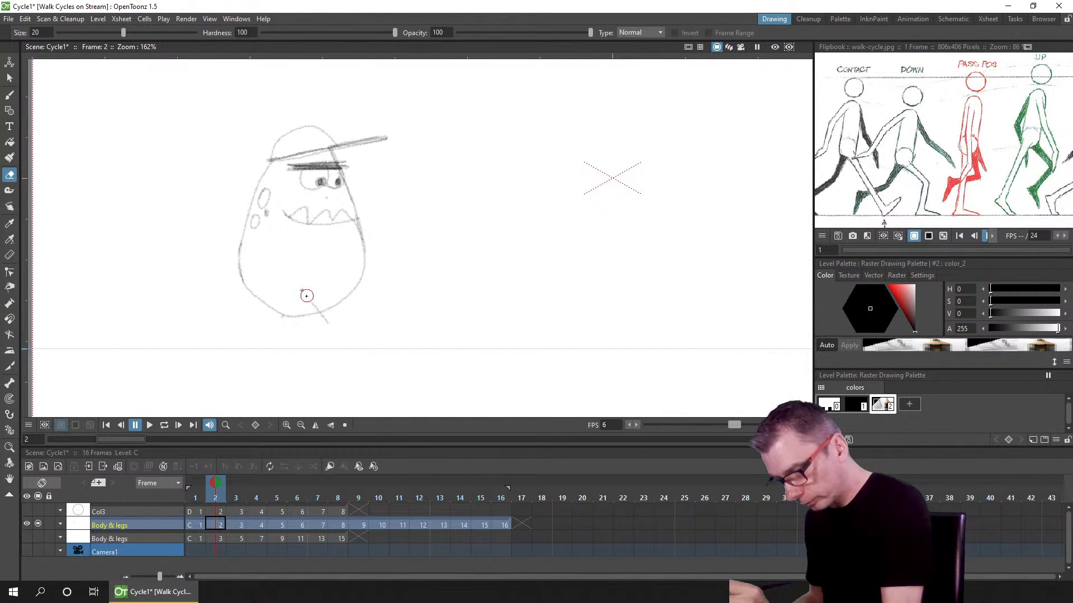
drag(307, 296, 315, 306)
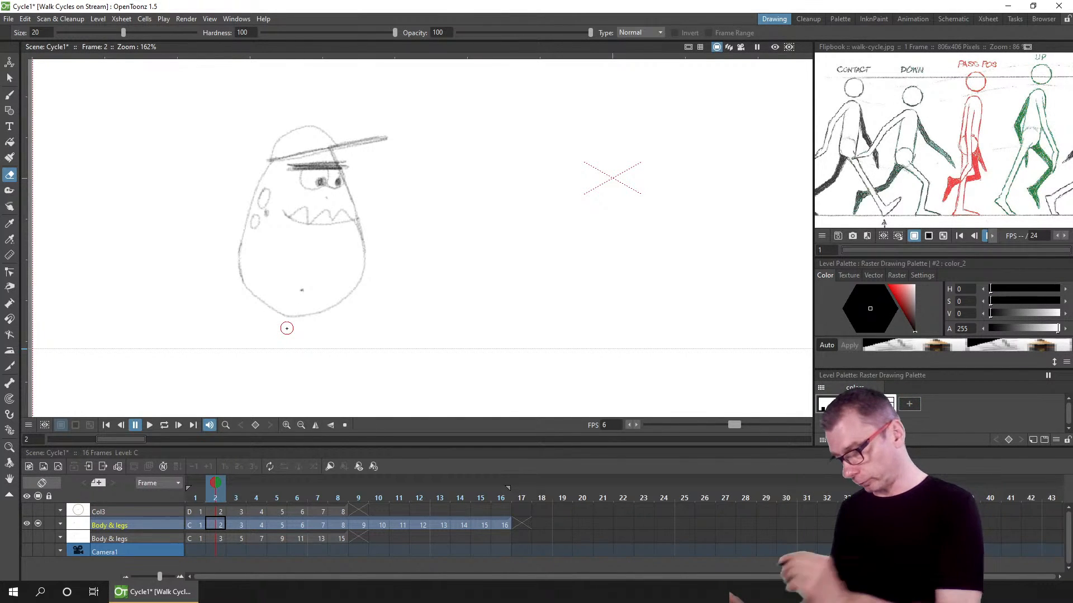
click(10, 78)
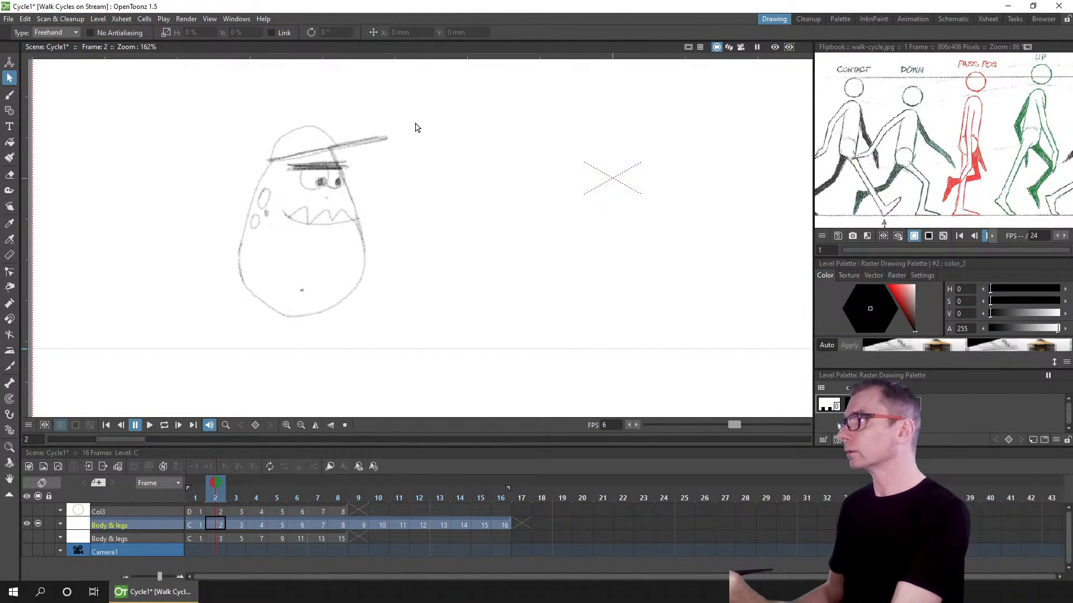
Step: Copy the head and body from frame 2 and paste them into the blank drawings at frames 4, 6, 8, 10, 12, 14 and 16
mouse_move(419, 115)
mouse_down()
mouse_move(166, 199)
mouse_move(376, 335)
mouse_move(472, 235)
mouse_up()
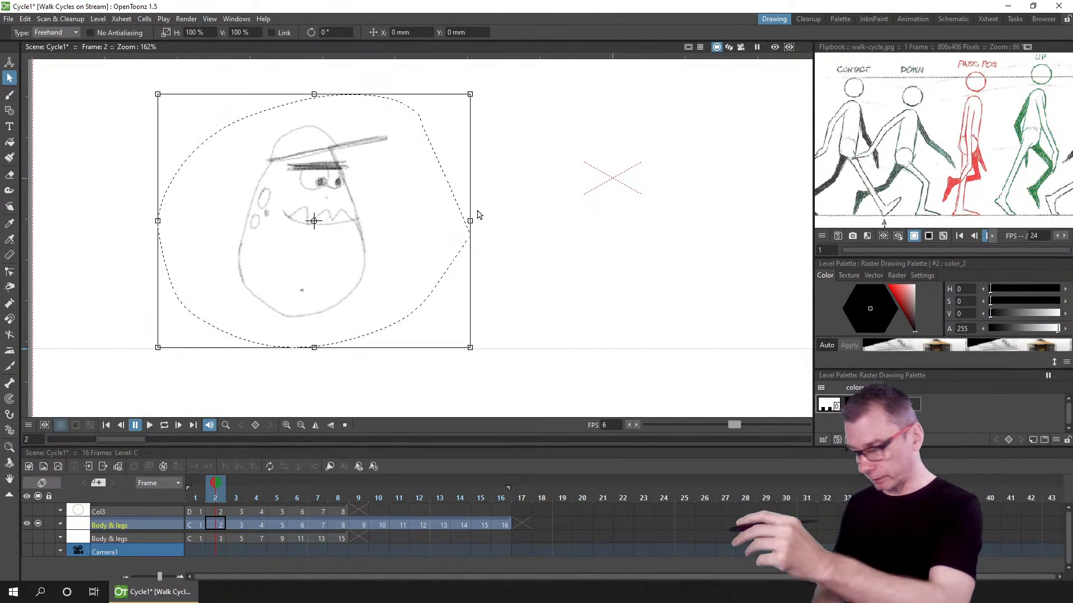
click(261, 526)
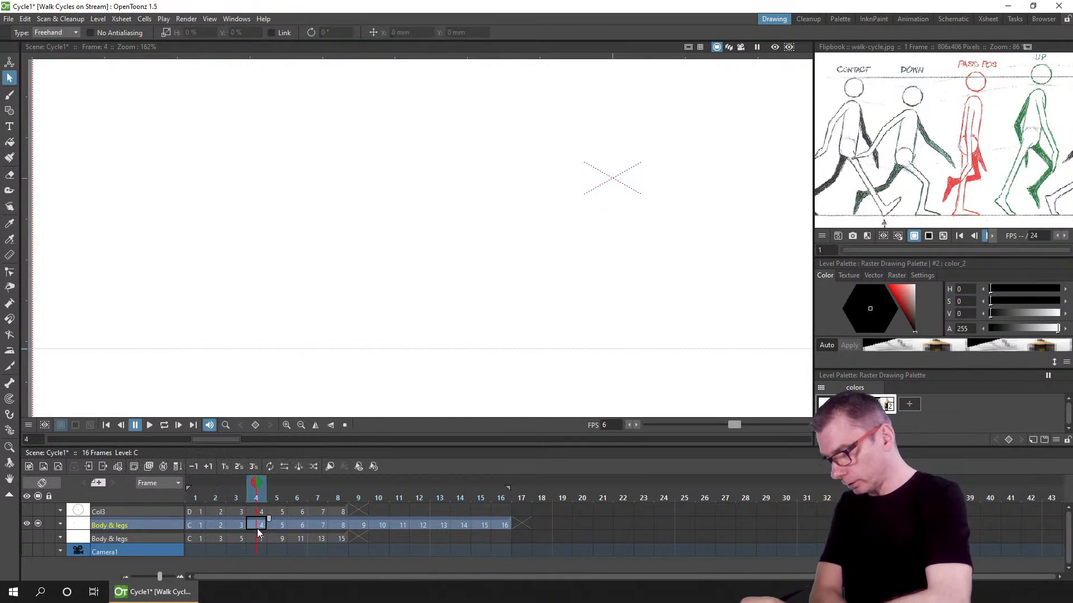
click(297, 525)
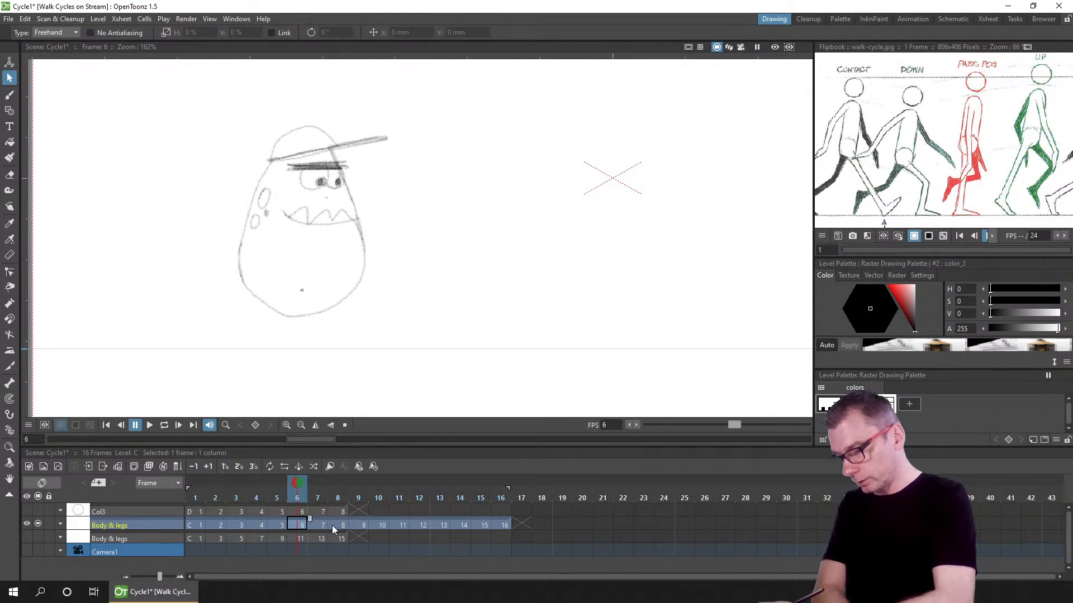
click(335, 526)
key(ctrl+v)
click(380, 525)
key(ctrl+v)
click(420, 527)
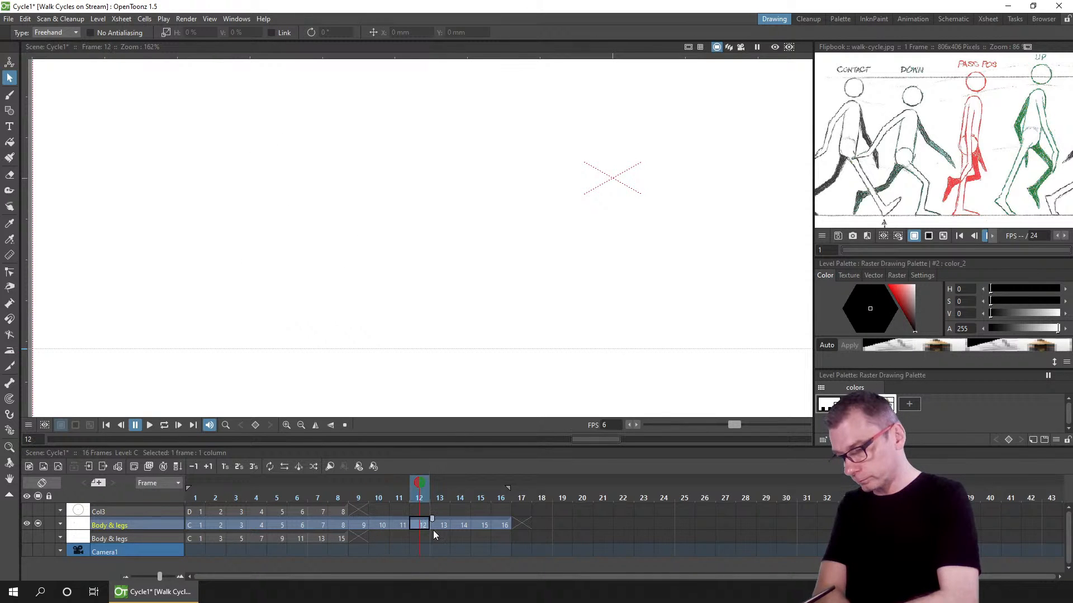
key(ctrl+v)
click(459, 525)
key(ctrl+v)
click(498, 528)
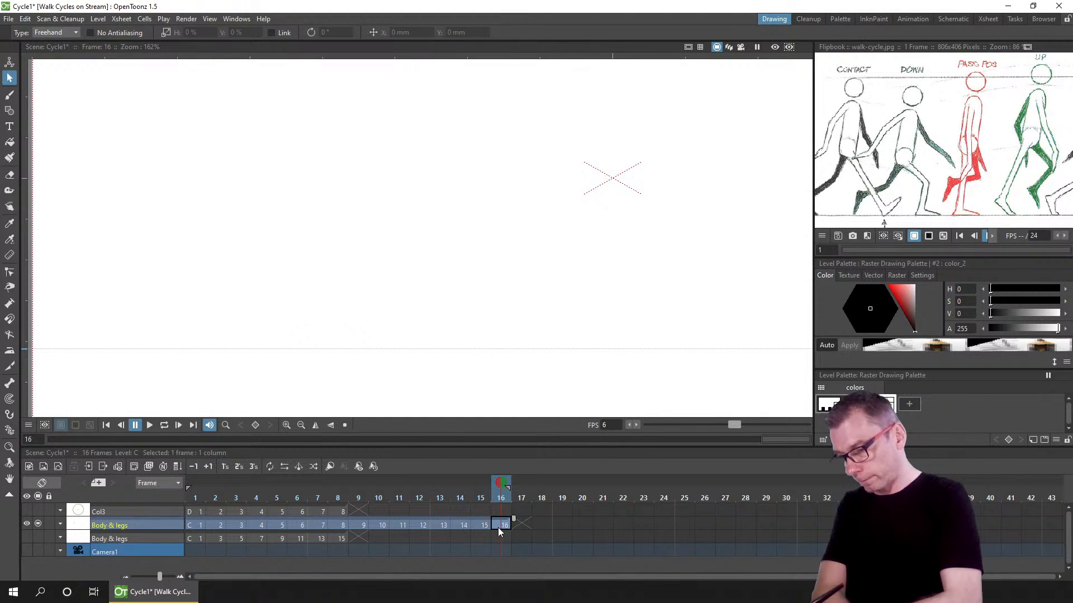
key(ctrl+v)
Step: Scrub through the frames back to frame 1 and save the scene
drag(198, 499, 509, 501)
click(188, 497)
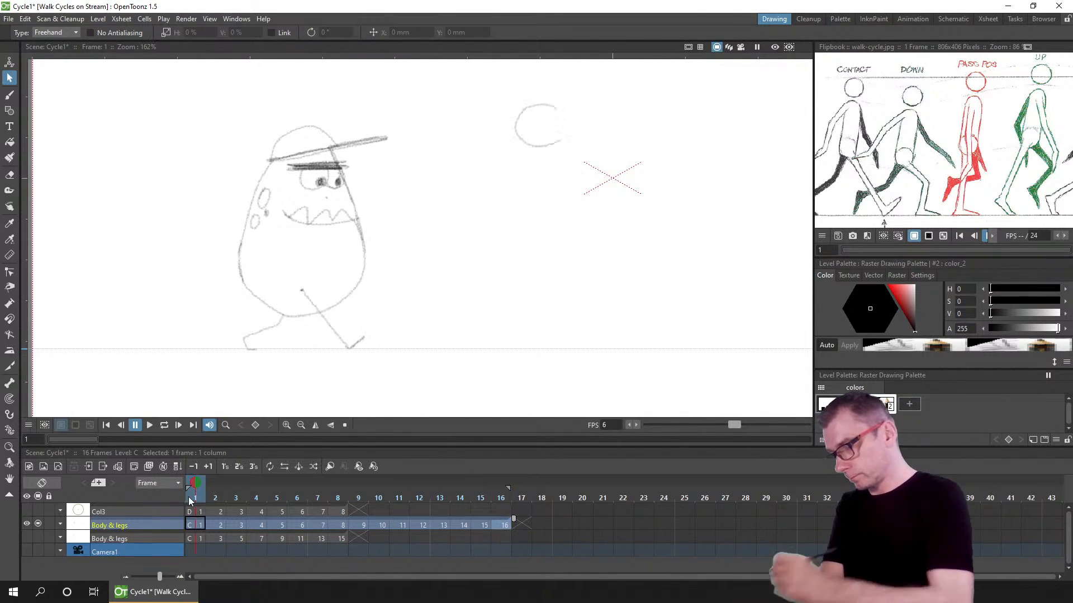
key(ctrl+s)
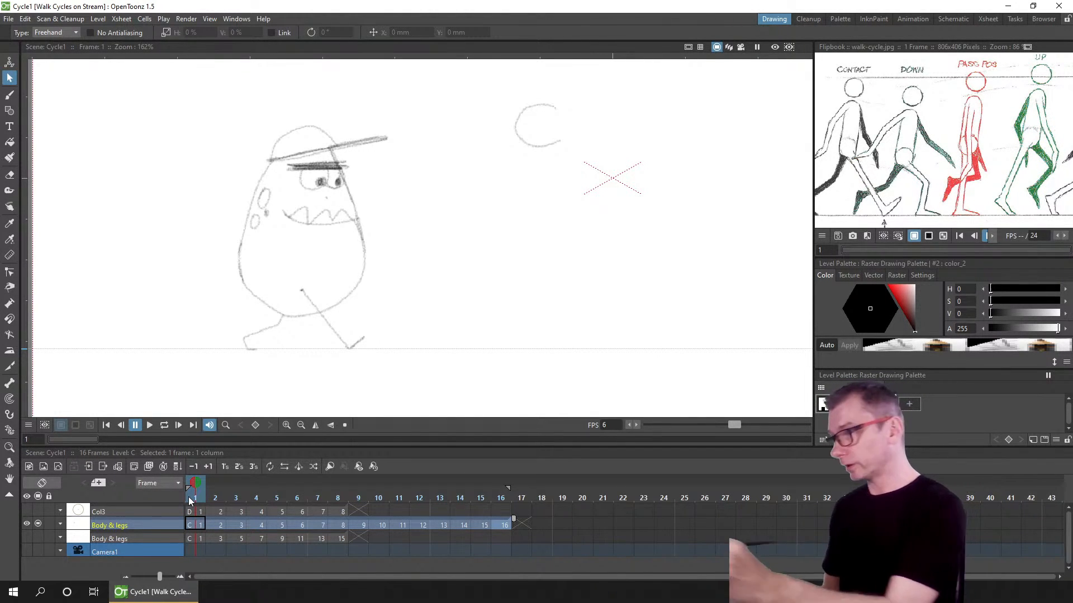
Step: Sketch an explanatory bounce-path diagram of circles and wavy lines beside the character on frame 1 with the Brush
click(14, 96)
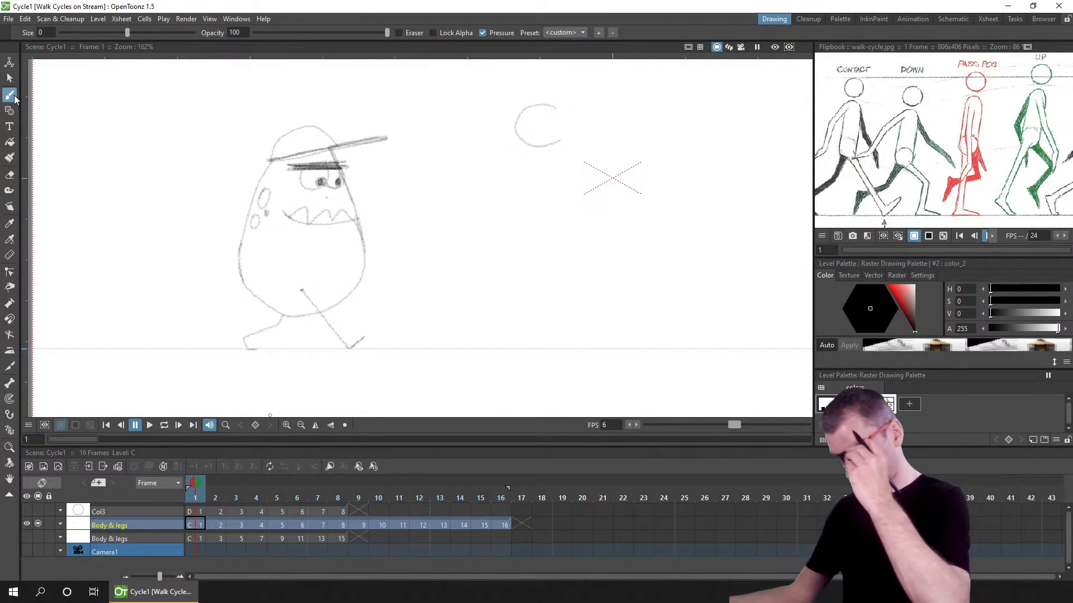
click(204, 524)
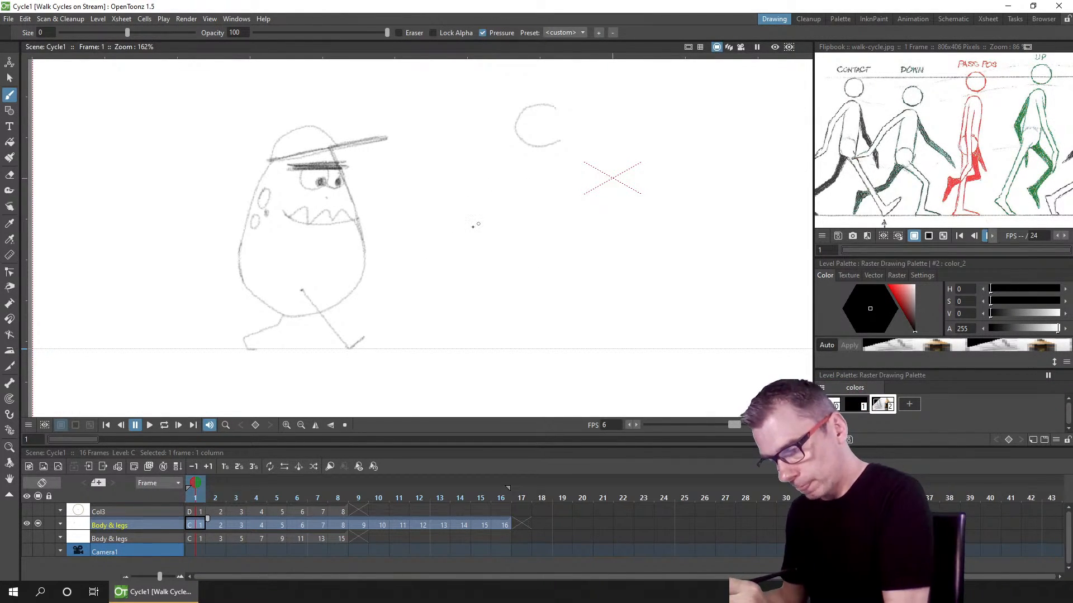
drag(443, 227, 734, 221)
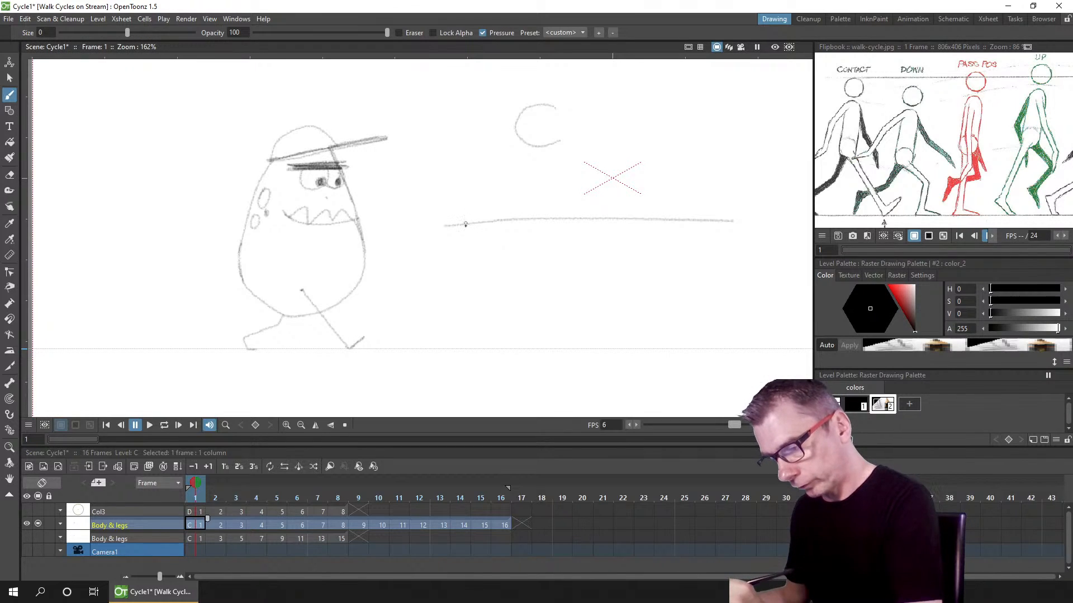
mouse_move(472, 225)
mouse_down()
mouse_move(465, 232)
mouse_move(485, 230)
mouse_up()
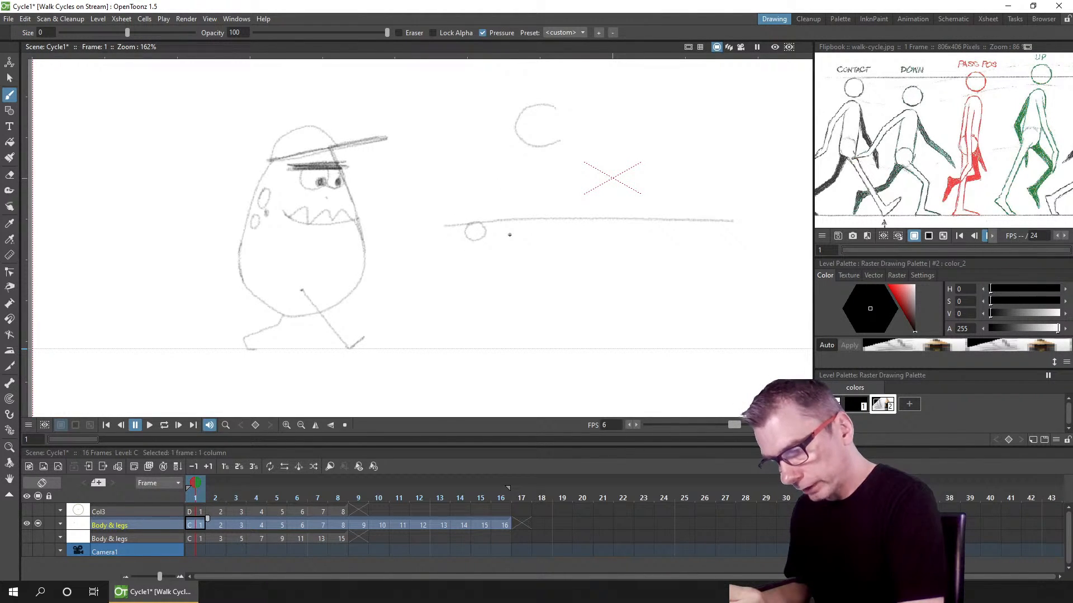
drag(508, 234, 505, 251)
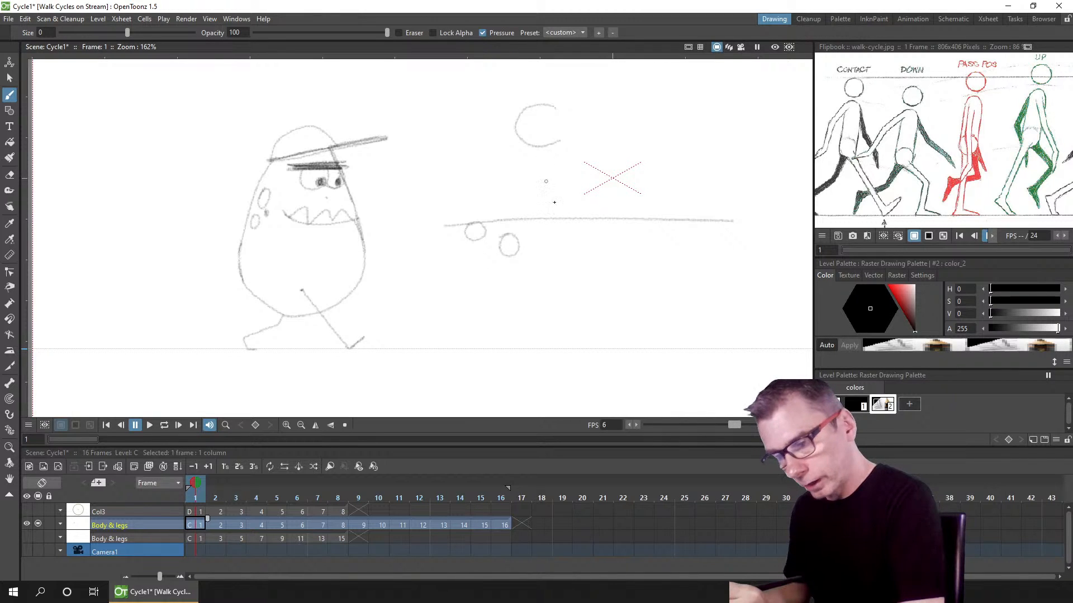
mouse_move(543, 213)
mouse_down()
mouse_move(532, 214)
mouse_move(546, 223)
mouse_up()
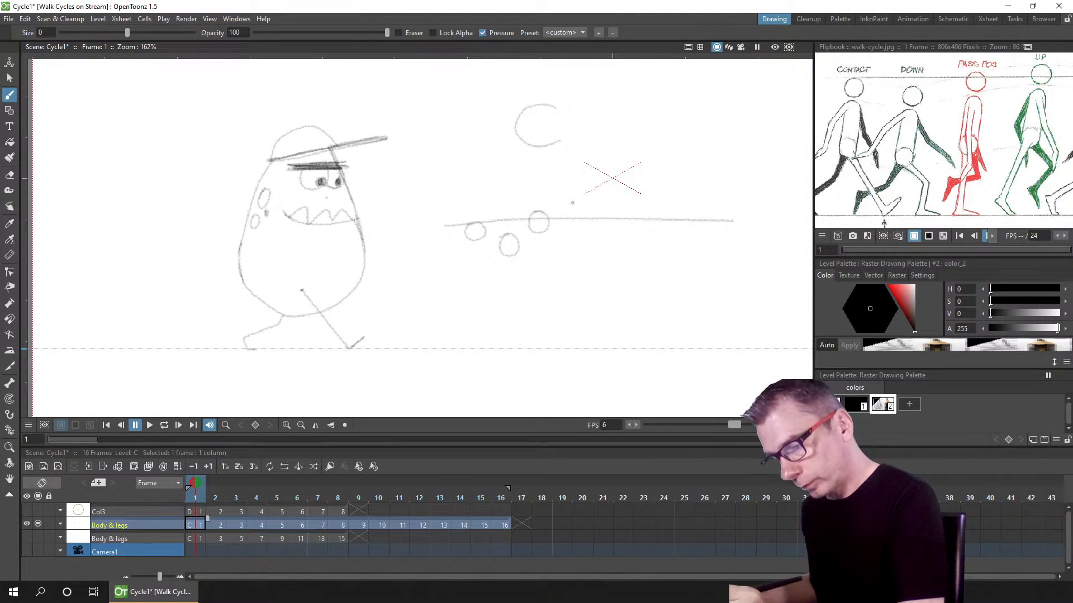
mouse_move(572, 202)
mouse_down()
mouse_move(561, 220)
mouse_move(575, 204)
mouse_up()
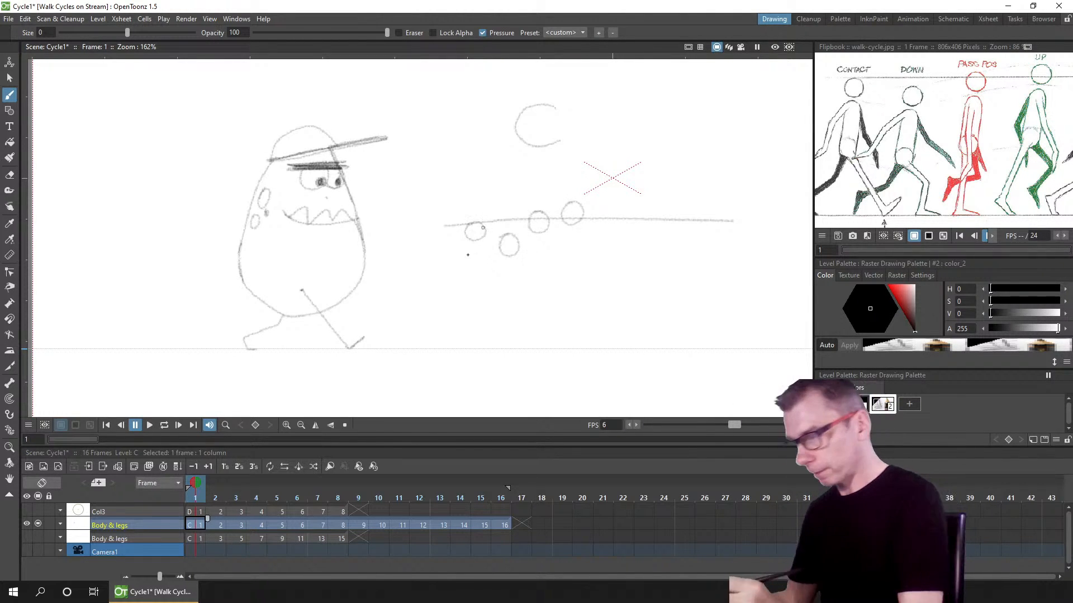
mouse_move(474, 229)
mouse_down()
mouse_move(495, 242)
mouse_move(582, 208)
mouse_move(634, 243)
mouse_move(679, 212)
mouse_move(702, 215)
mouse_move(726, 242)
mouse_move(793, 215)
mouse_move(826, 236)
mouse_up()
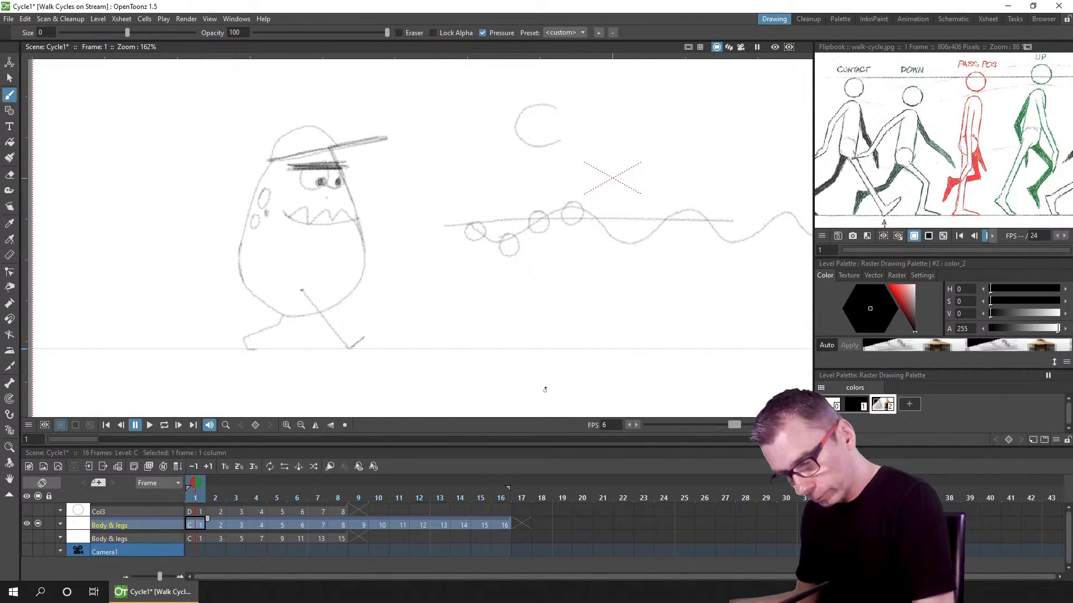
mouse_move(539, 394)
mouse_down()
mouse_move(534, 341)
mouse_move(548, 294)
mouse_move(538, 299)
mouse_move(551, 314)
mouse_move(538, 296)
mouse_move(545, 312)
mouse_move(606, 310)
mouse_move(610, 295)
mouse_move(602, 307)
mouse_move(616, 299)
mouse_move(605, 305)
mouse_move(620, 312)
mouse_move(606, 310)
mouse_move(612, 404)
mouse_up()
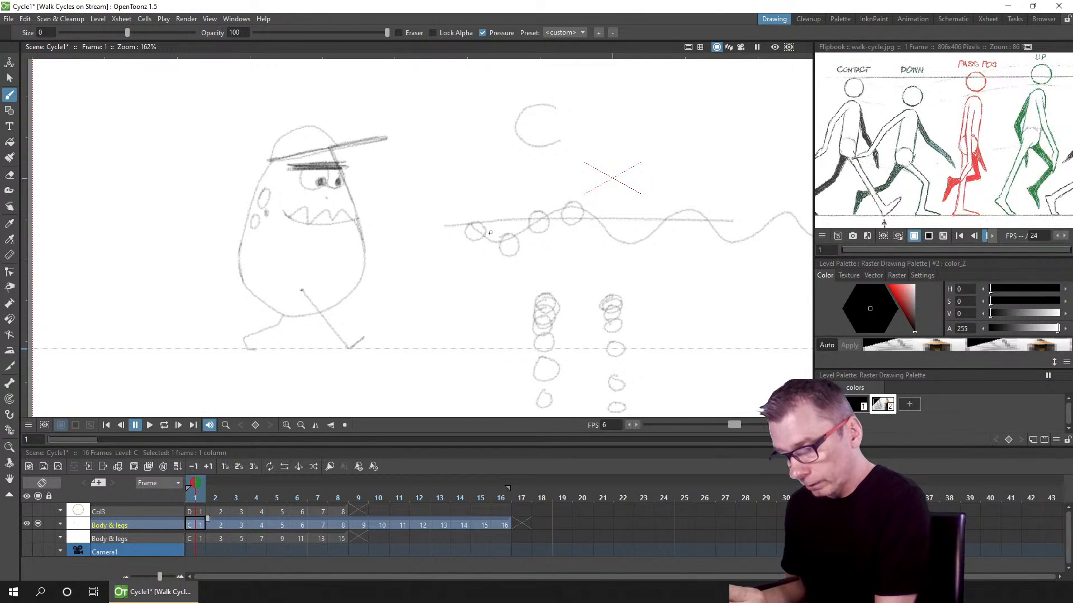
mouse_move(491, 232)
mouse_down()
mouse_move(484, 249)
mouse_move(504, 232)
mouse_move(450, 233)
mouse_up()
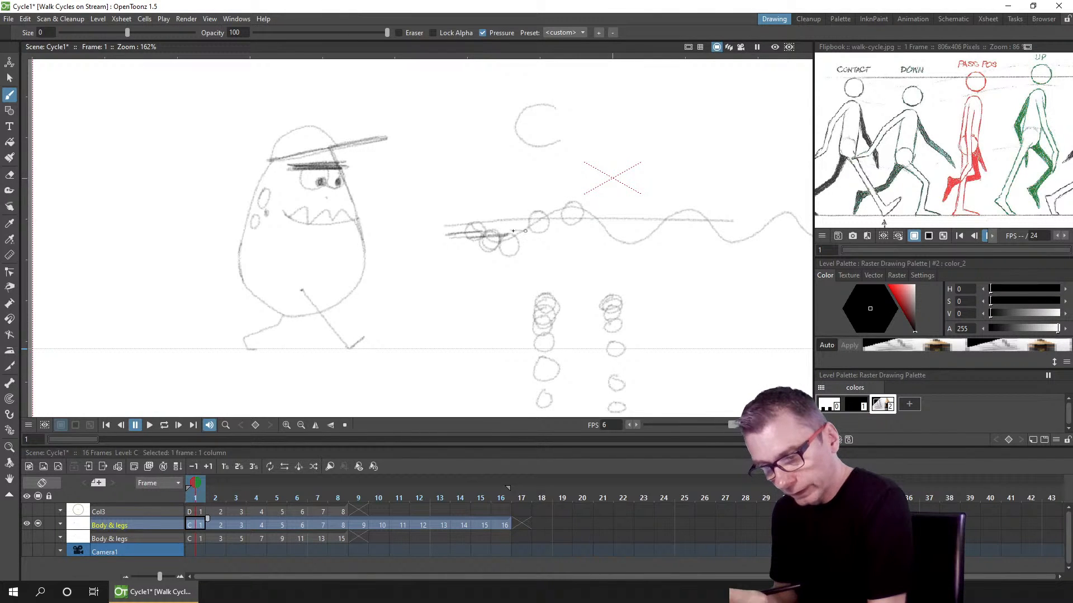
mouse_move(512, 231)
mouse_down()
mouse_move(526, 231)
mouse_move(529, 250)
mouse_move(517, 242)
mouse_move(530, 230)
mouse_up()
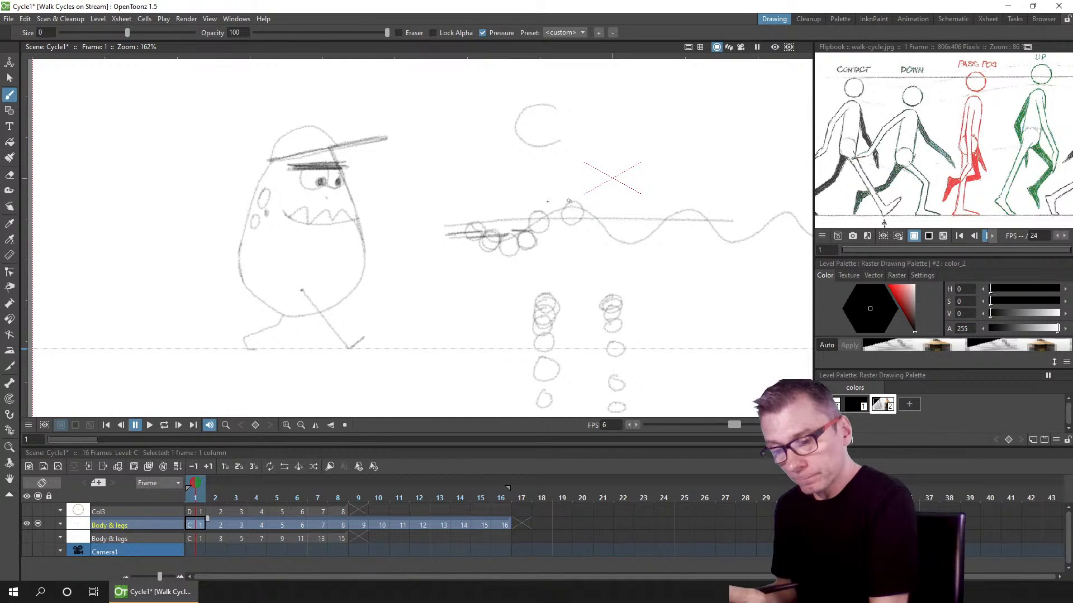
mouse_move(569, 200)
mouse_down()
mouse_move(540, 202)
mouse_move(564, 229)
mouse_move(550, 211)
mouse_up()
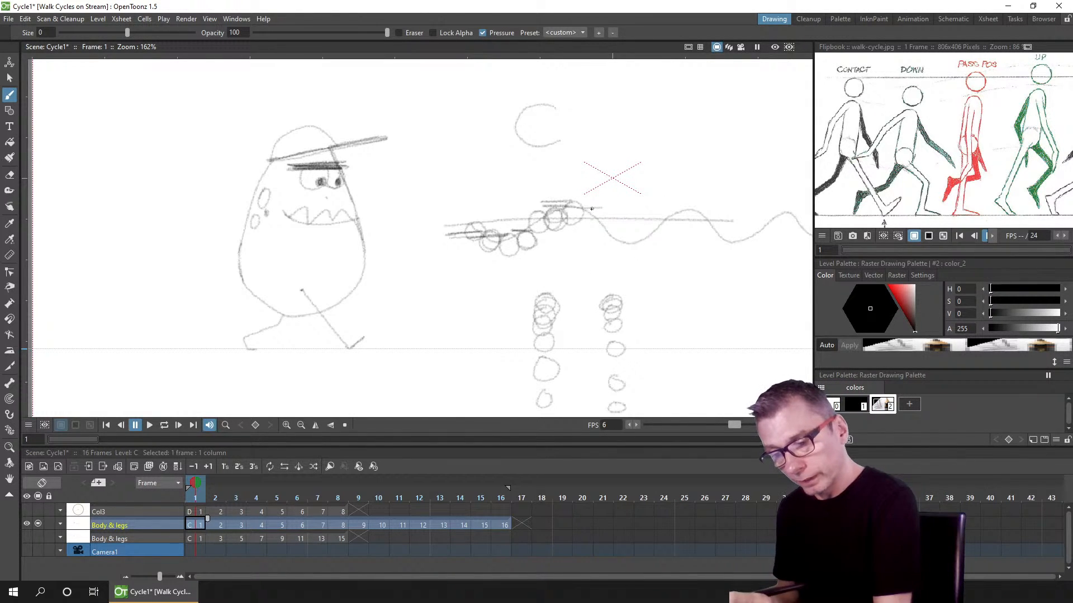
drag(581, 218, 596, 213)
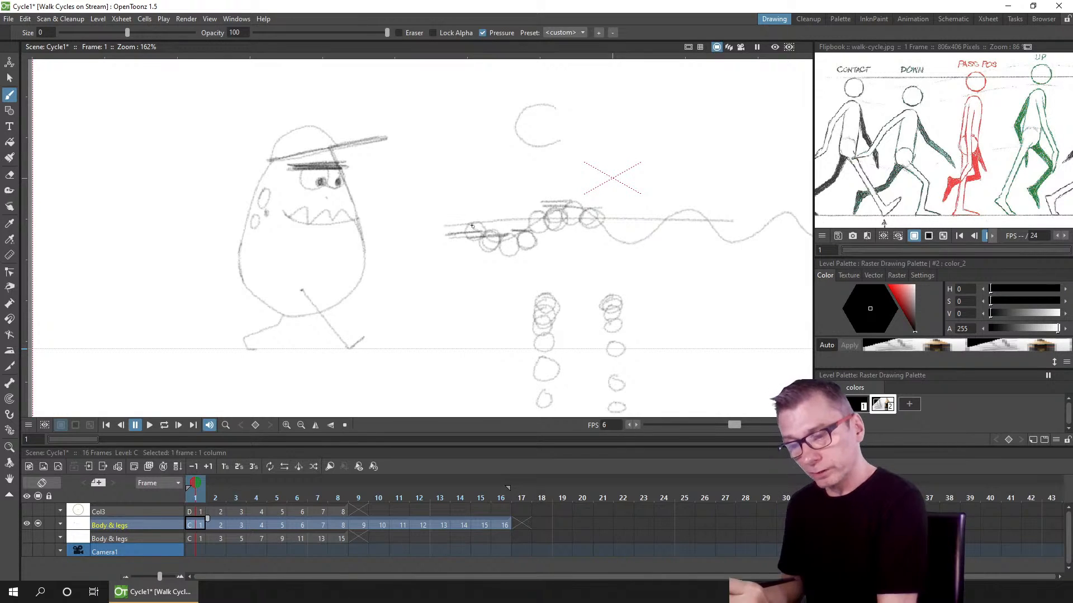
drag(616, 218, 666, 220)
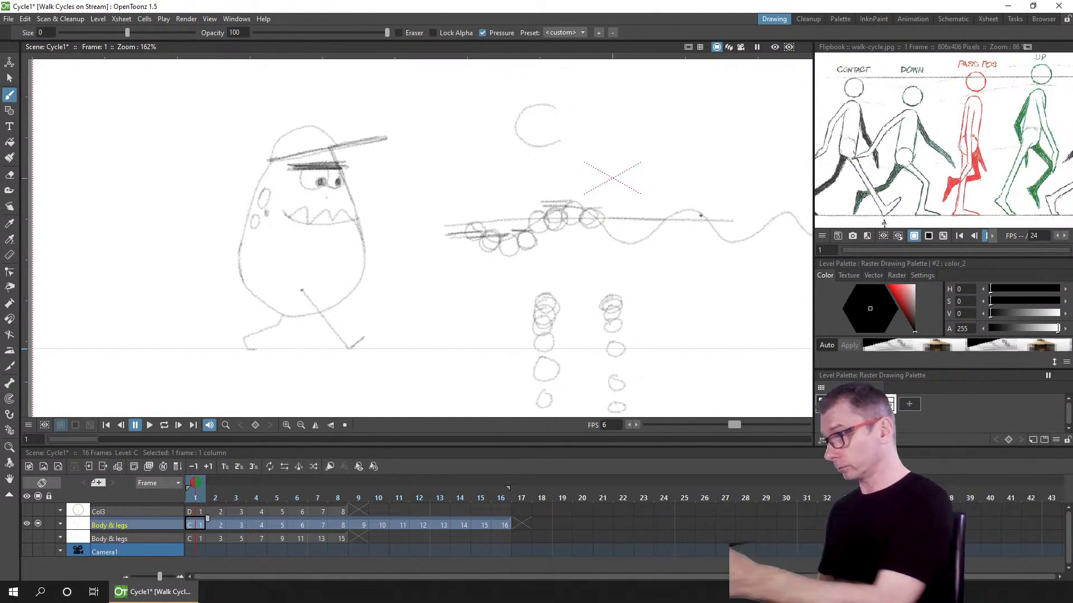
Step: Erase the bounce-path diagram with the Freehand eraser and save the scene
click(14, 178)
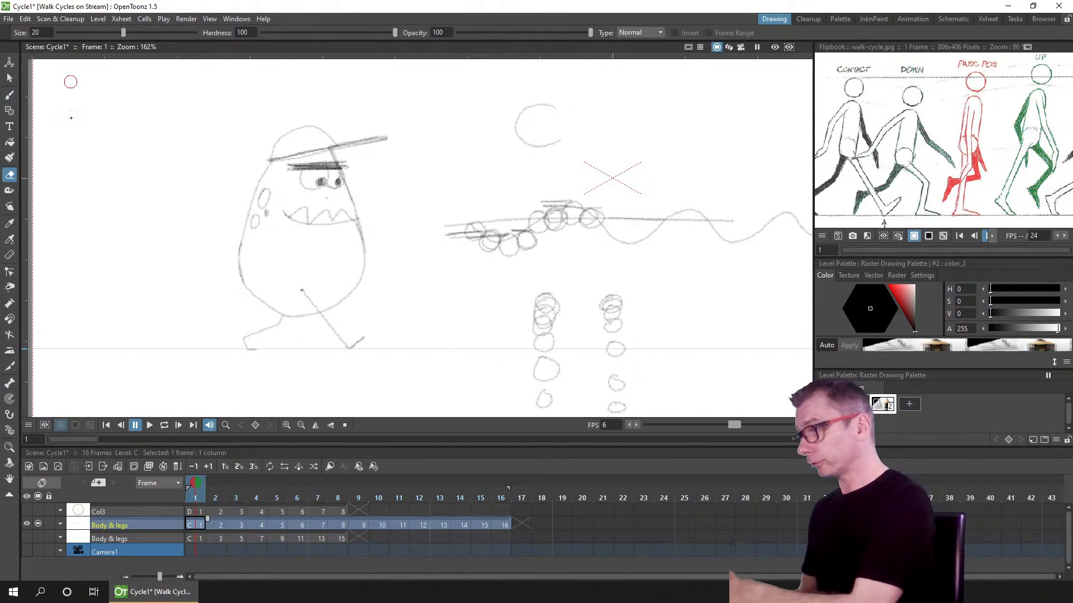
click(640, 33)
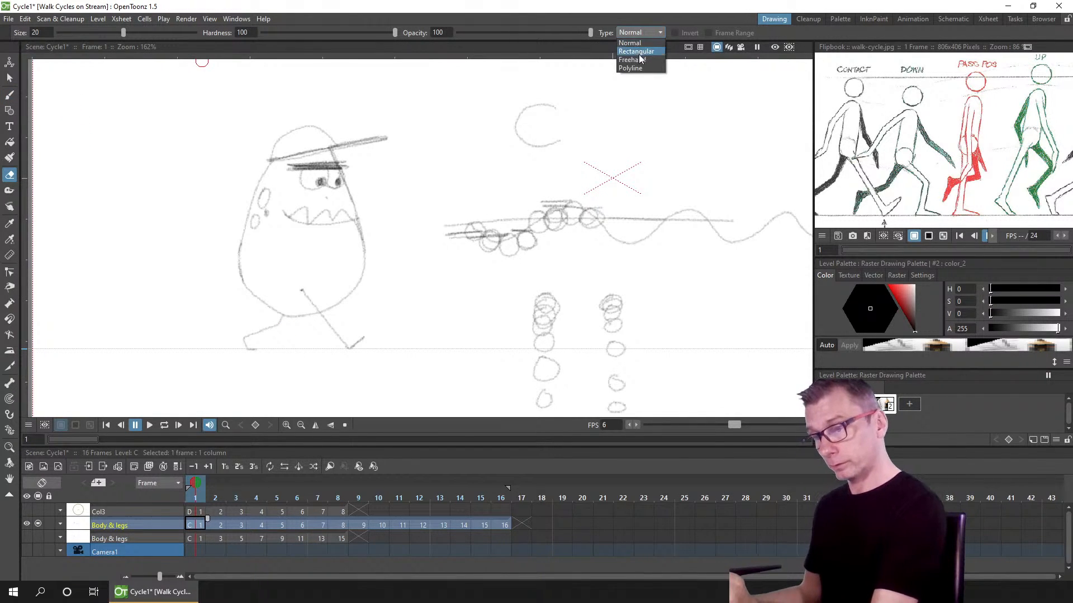
click(640, 60)
mouse_move(765, 251)
mouse_down()
mouse_move(689, 178)
mouse_move(477, 203)
mouse_move(505, 424)
mouse_move(746, 338)
mouse_move(547, 261)
mouse_up()
mouse_move(500, 265)
mouse_down()
mouse_move(649, 297)
mouse_move(505, 274)
mouse_up()
drag(394, 254, 606, 244)
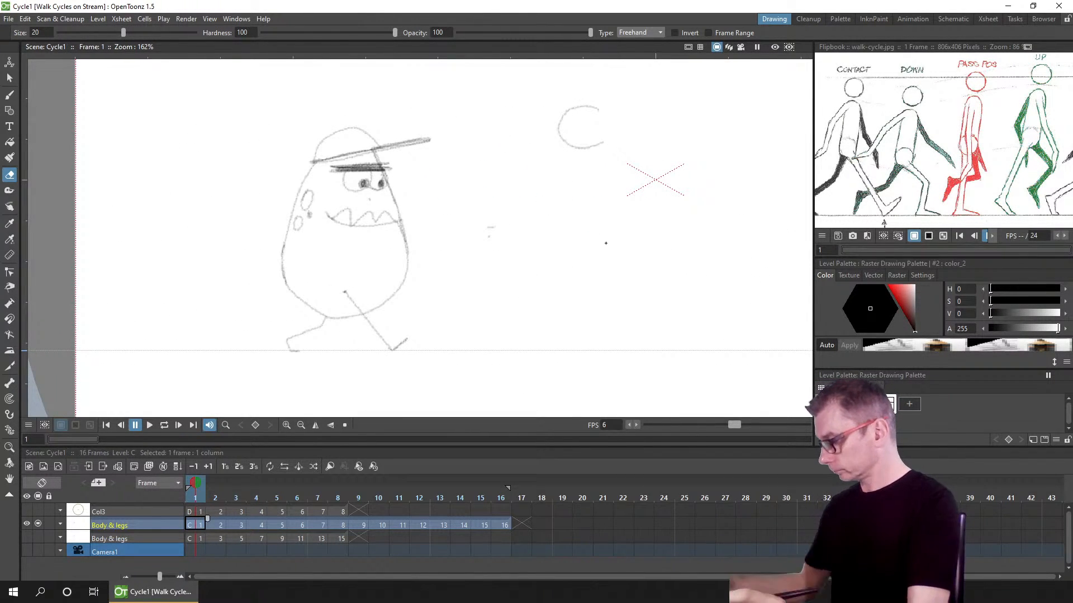
key(ctrl+s)
Step: Turn on onion skinning for frame 2 of the Body & legs column to compare it with neighbouring drawings
key(b)
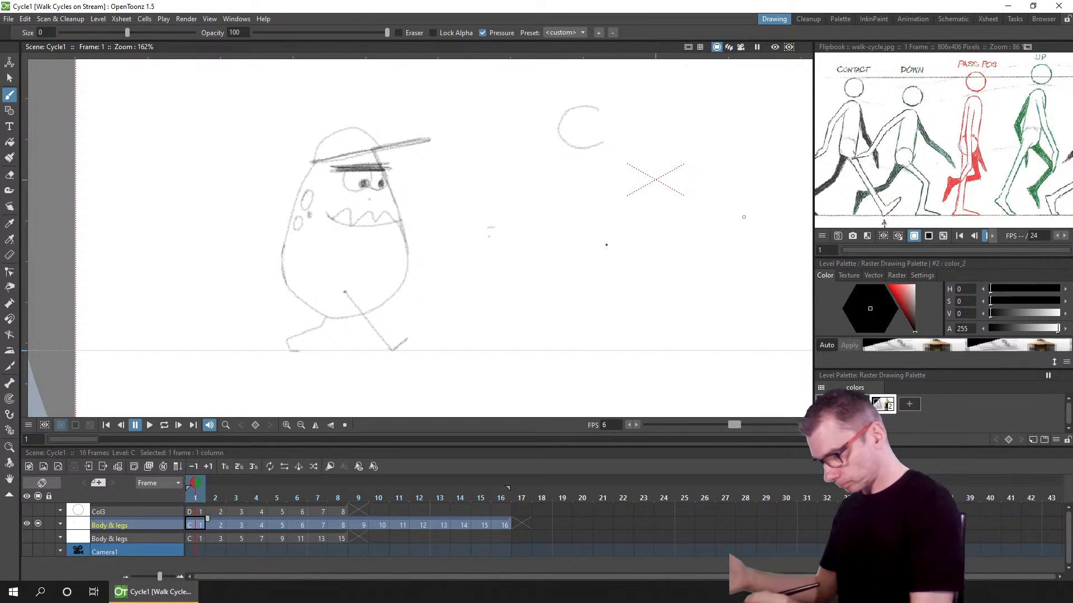
click(212, 525)
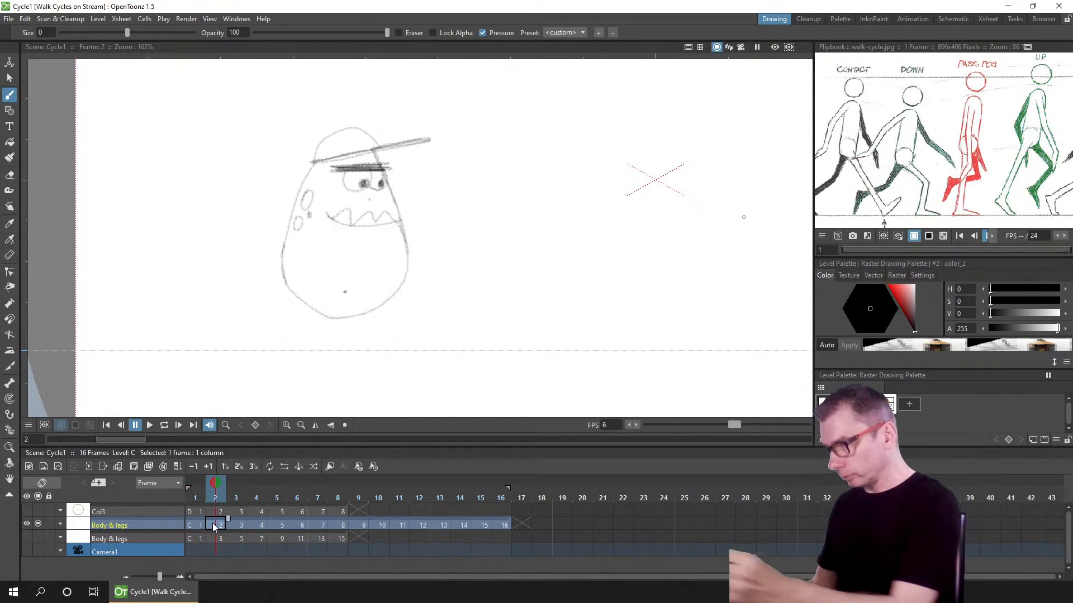
click(10, 78)
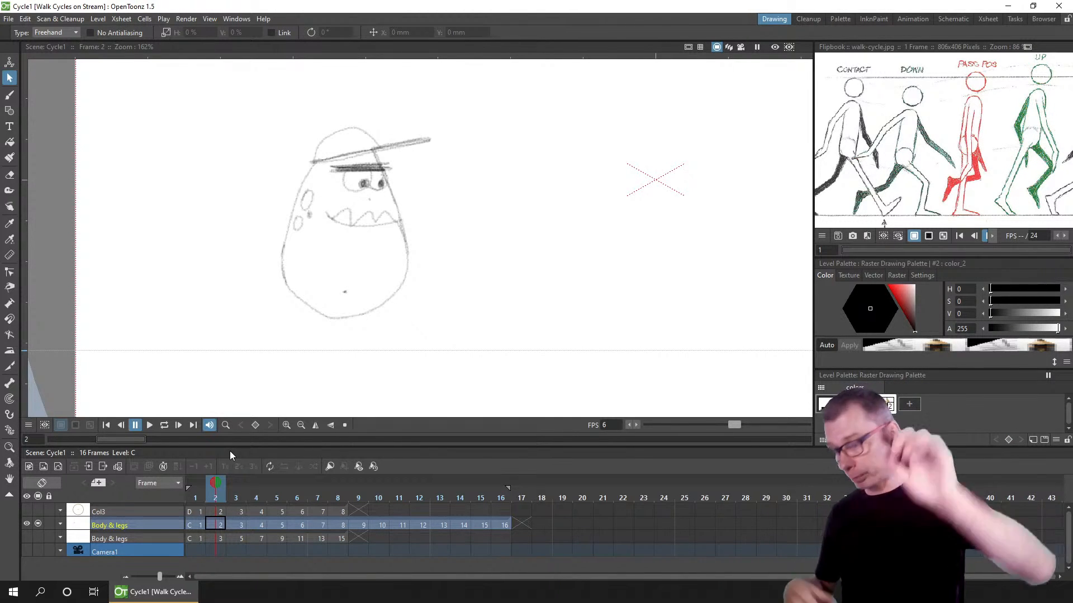
double_click(215, 484)
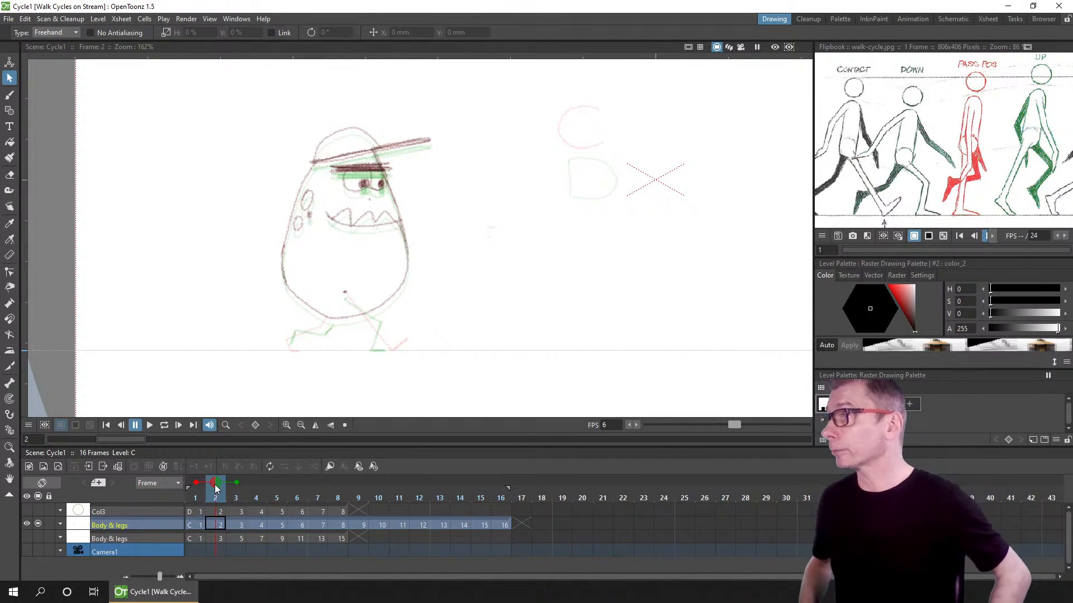
click(221, 518)
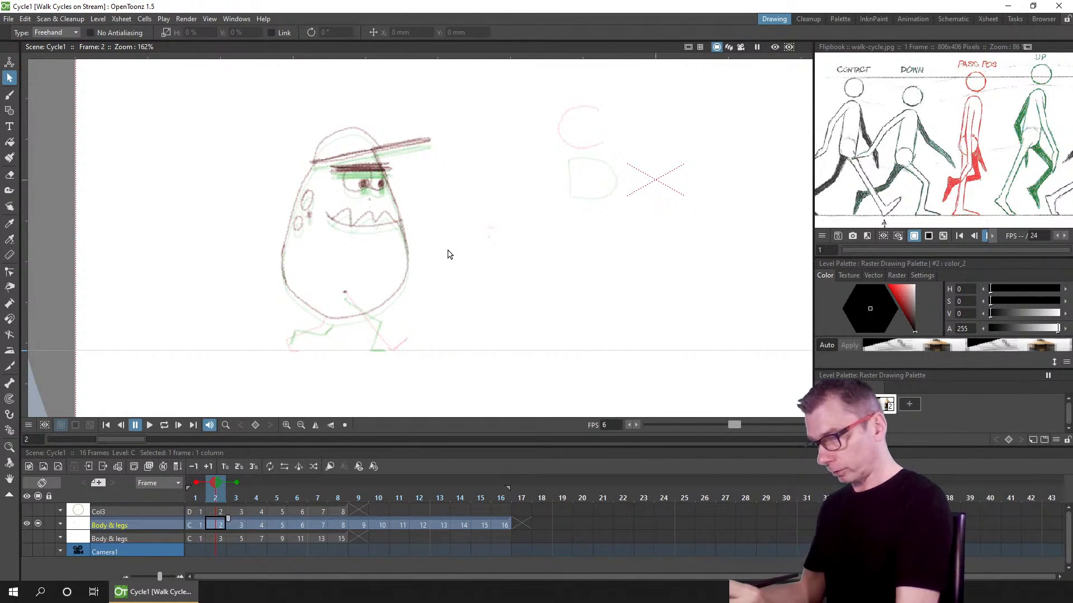
scroll(450, 254, up, 2)
scroll(458, 253, up, 1)
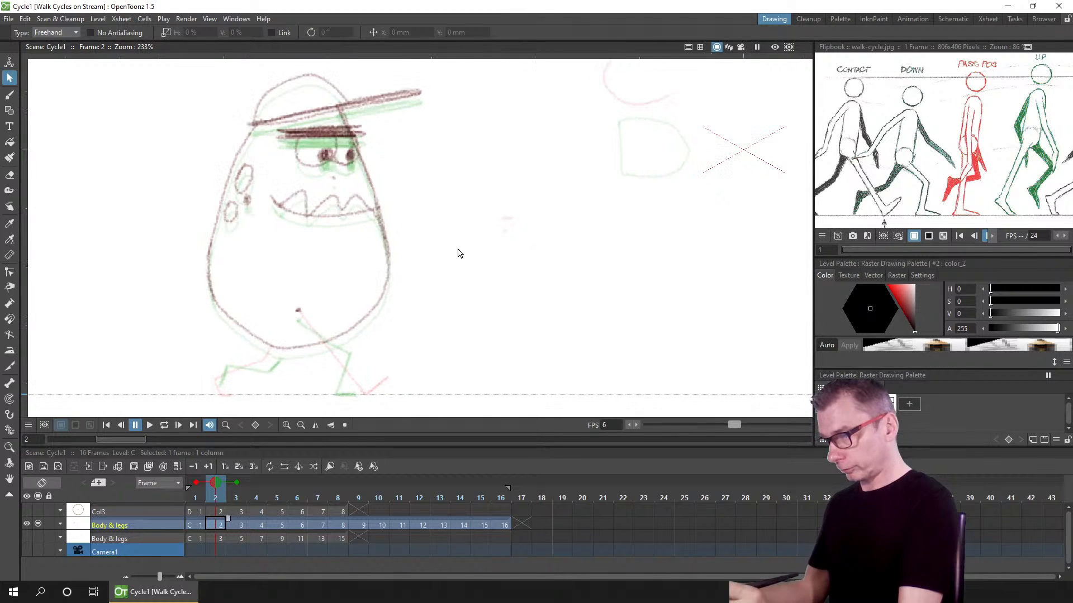
mouse_move(458, 234)
mouse_down()
mouse_move(466, 257)
mouse_move(457, 250)
mouse_up()
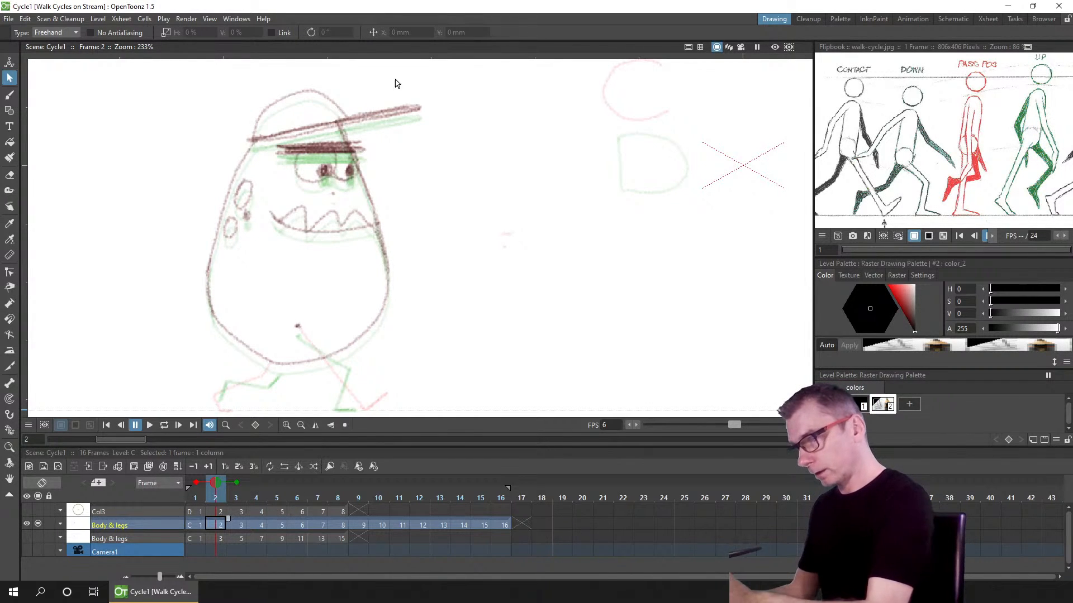
Step: Try drawing two horizontal strokes below the body on frame 2, then undo both
click(9, 95)
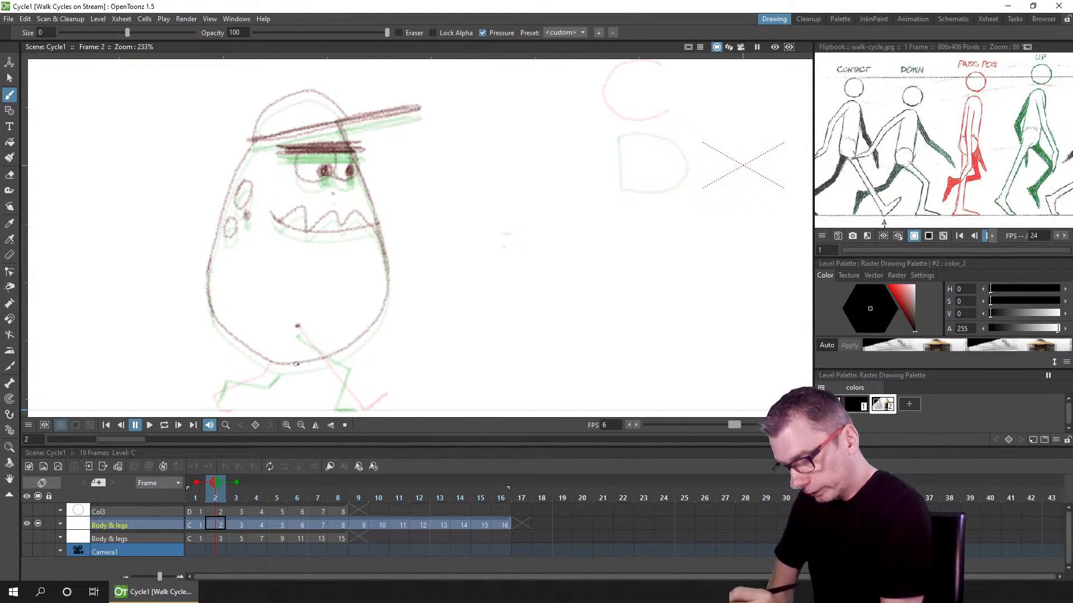
drag(296, 364, 416, 359)
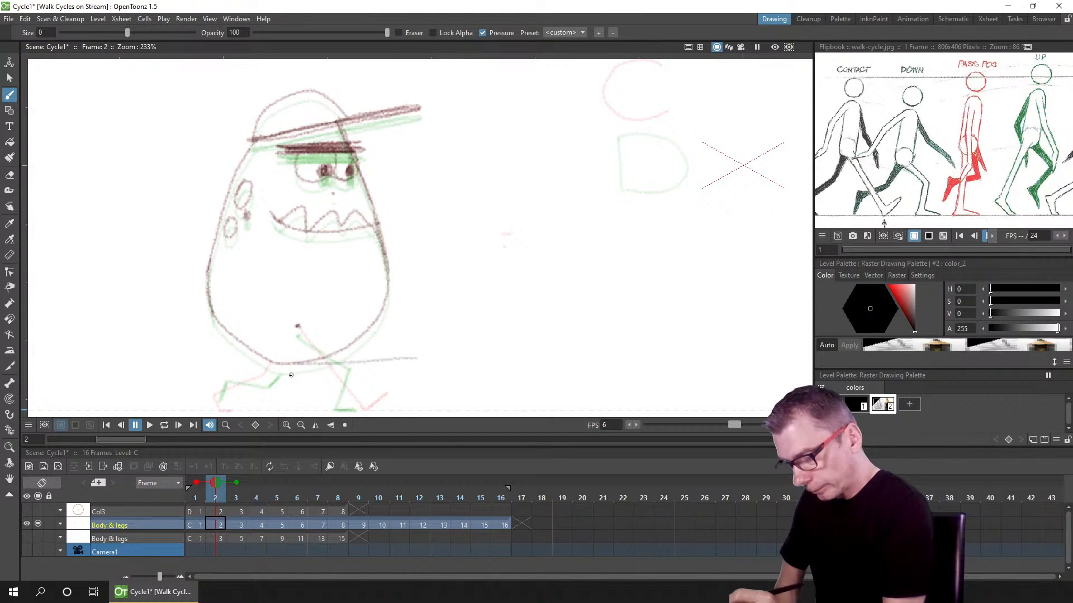
drag(296, 376, 415, 372)
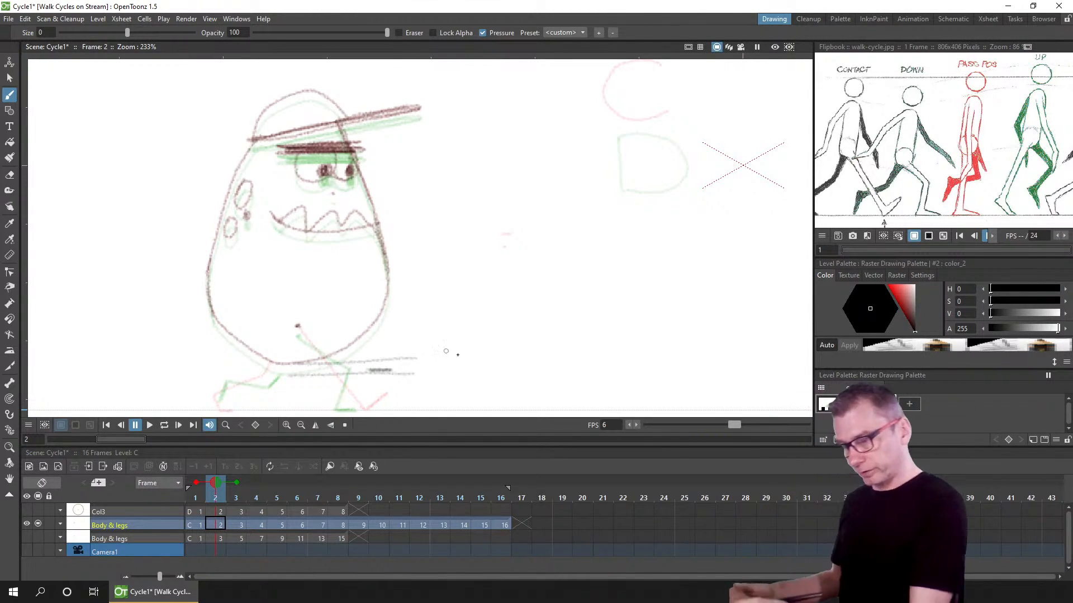
key(ctrl+z)
key(ctrl+z)
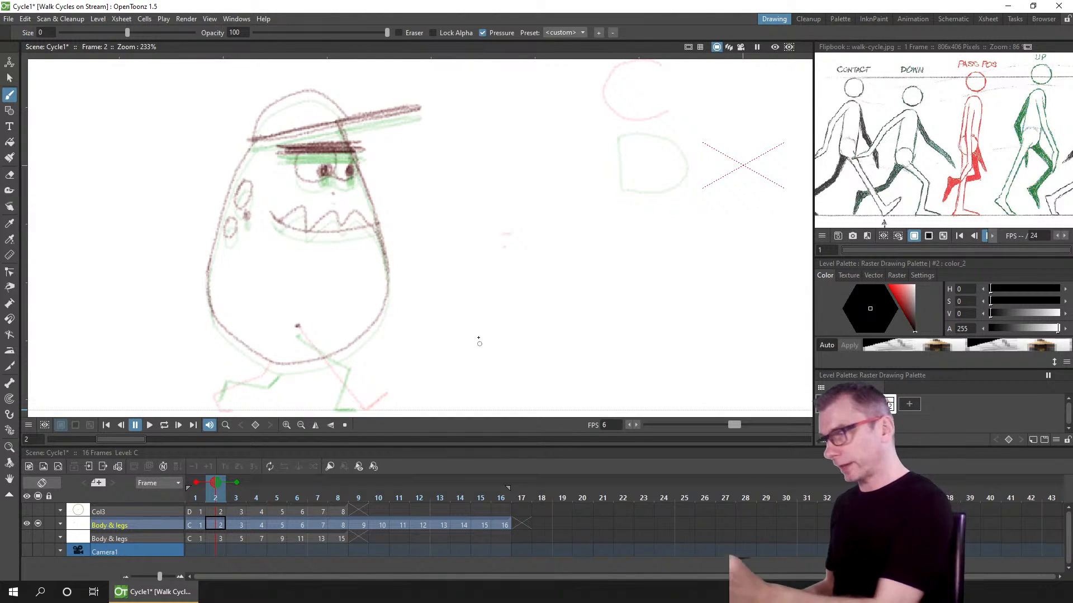
Step: Select the frame 2 body drawing with a freehand lasso and nudge it about 4 mm down to line up with the onion skin
click(11, 77)
mouse_move(451, 91)
mouse_down()
mouse_move(179, 119)
mouse_move(392, 397)
mouse_move(552, 232)
mouse_up()
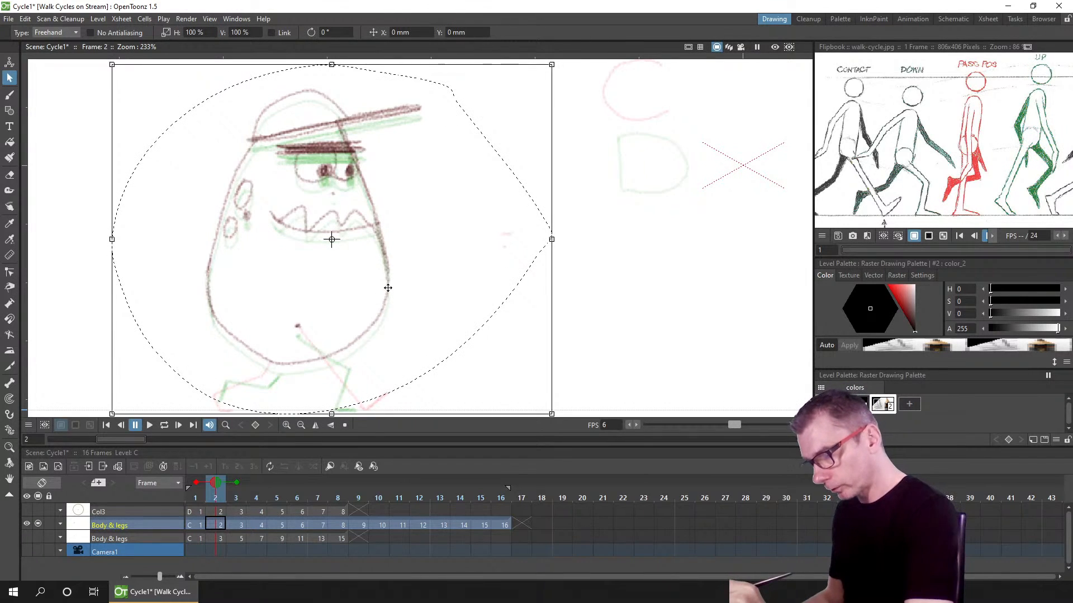
drag(390, 287, 389, 294)
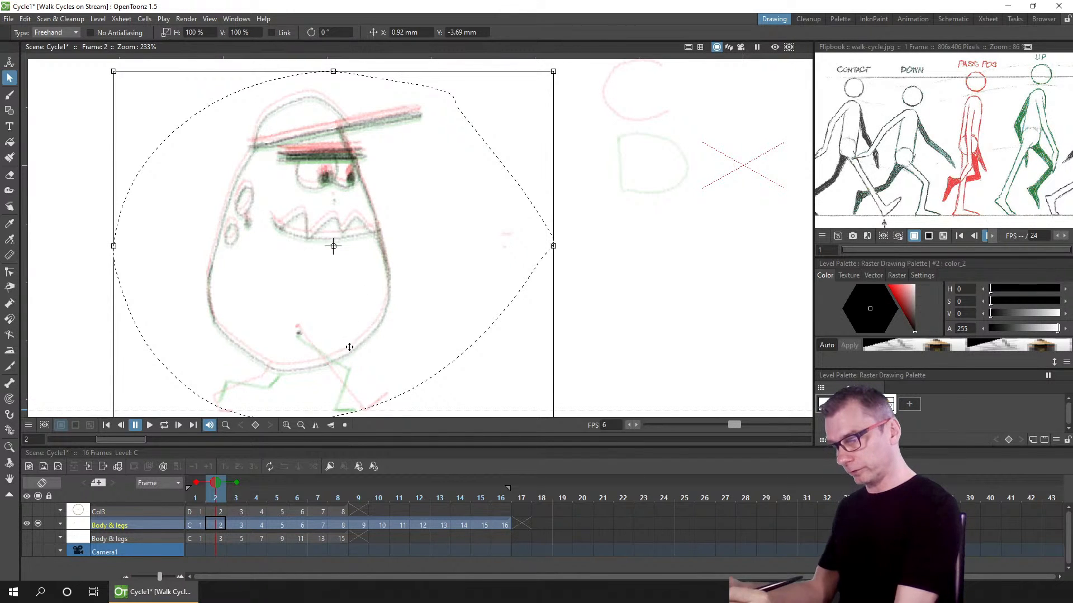
click(581, 331)
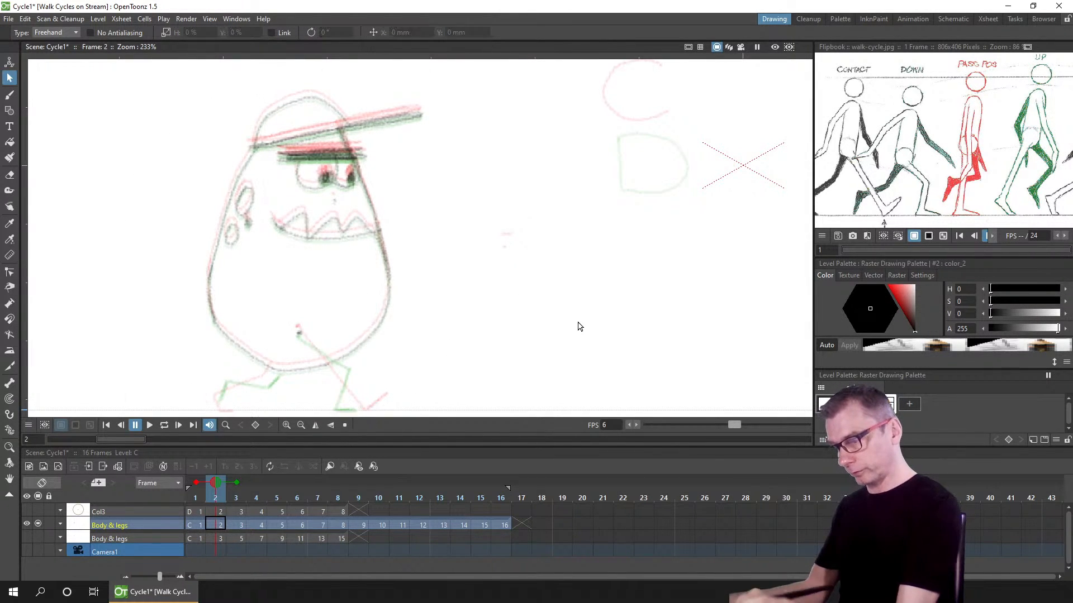
Step: Zoom in to compare the line overlap closely, then move to frame 4 of the Body & legs column
scroll(307, 372, up, 10)
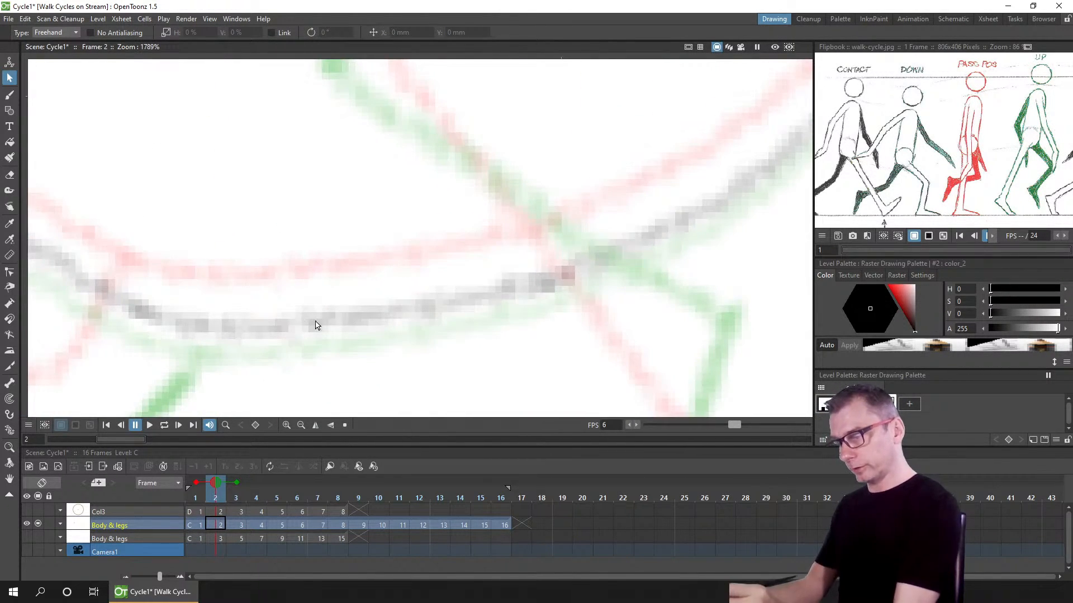
scroll(455, 292, down, 10)
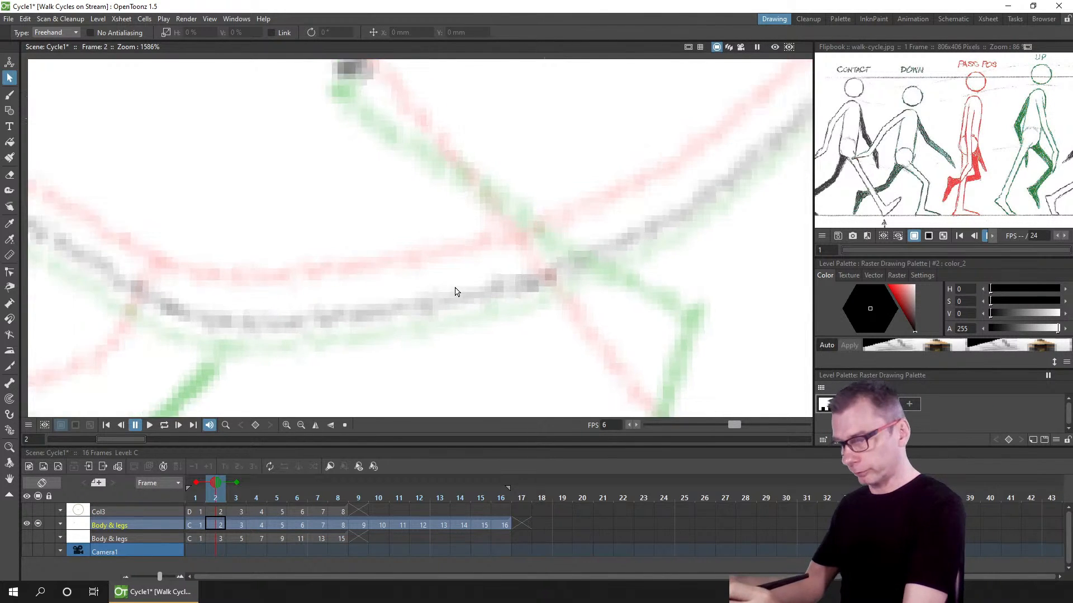
drag(513, 276, 390, 332)
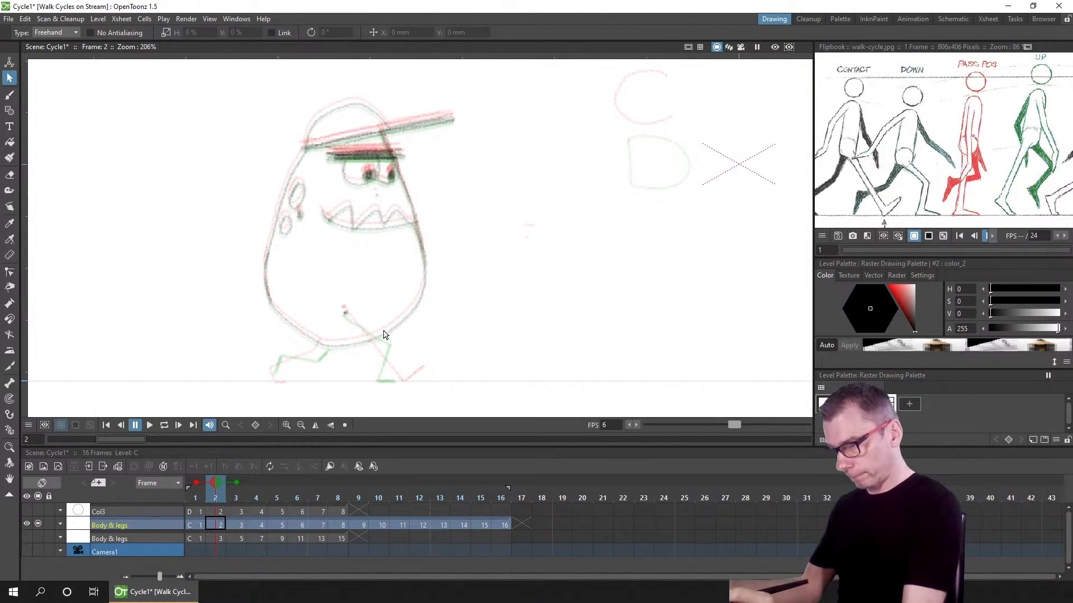
click(257, 524)
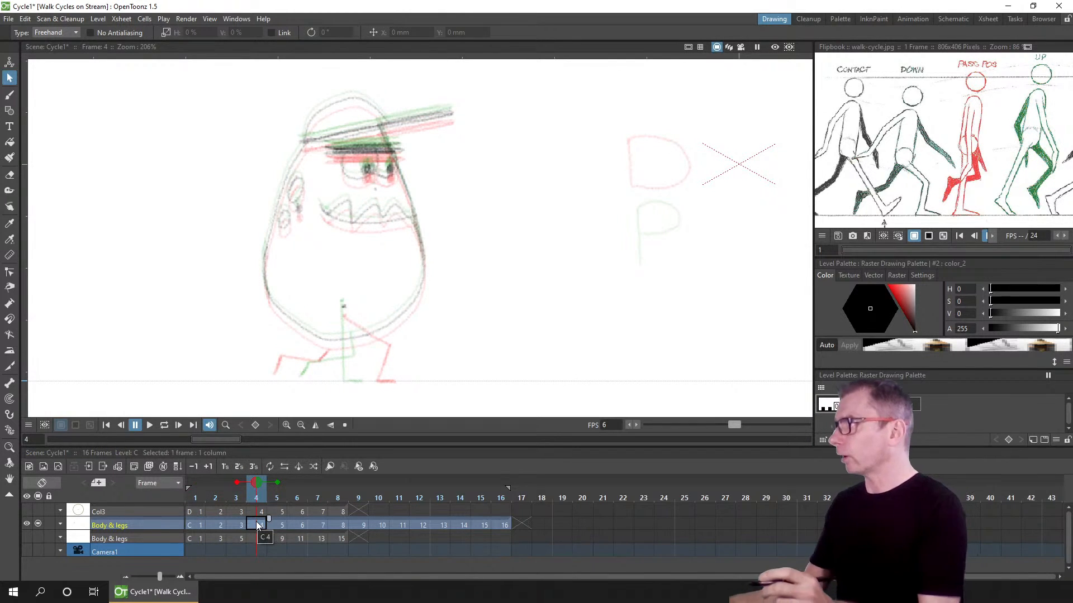
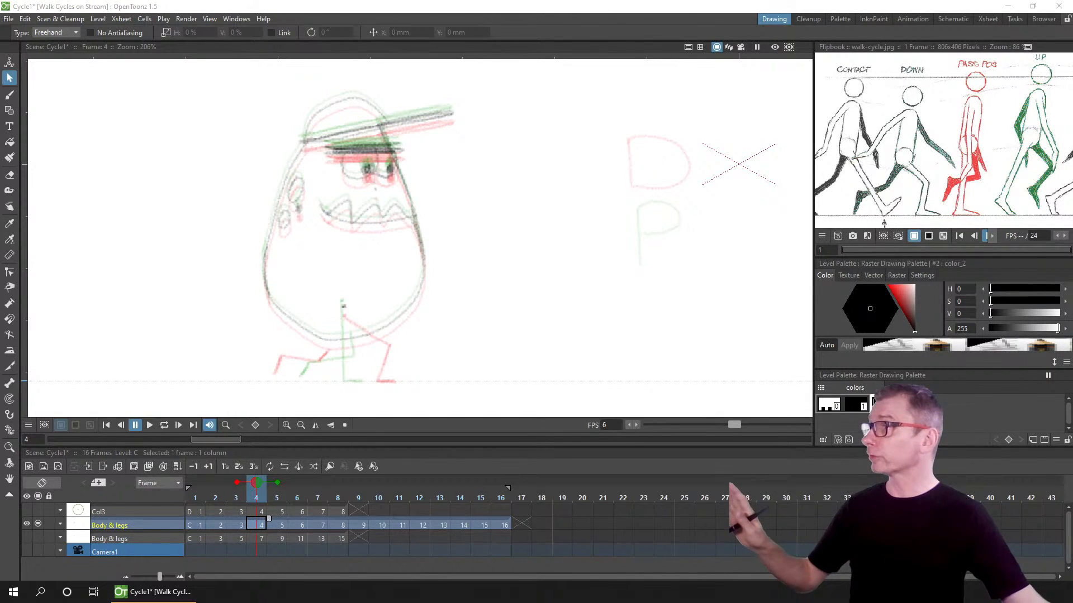
Step: Switch to the browser and read the pinned PR testing instructions in the Discord development channel
drag(358, 0, 376, 20)
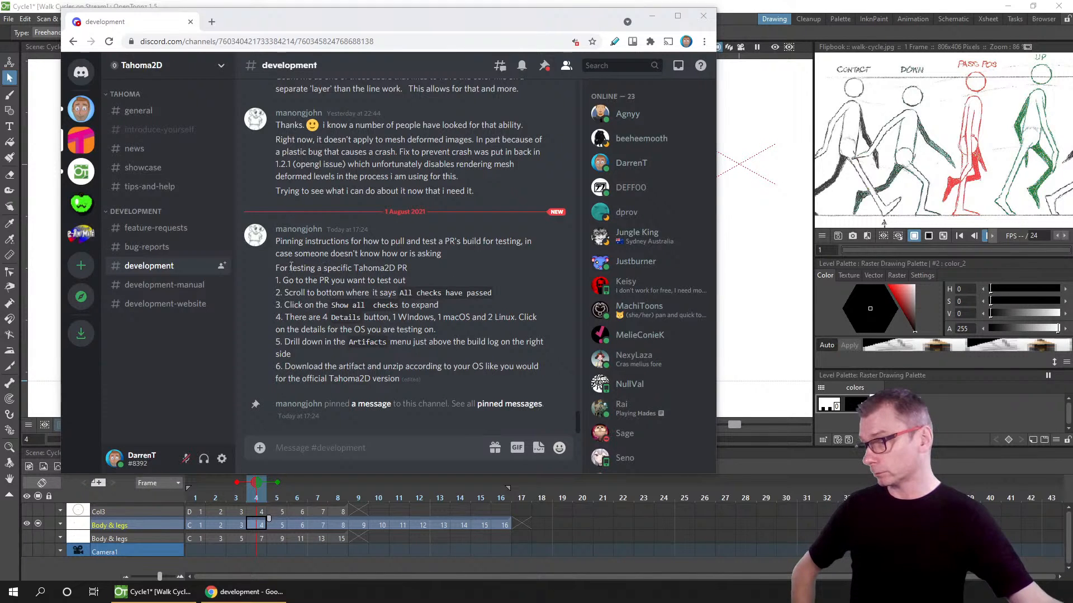
drag(291, 267, 544, 342)
click(393, 318)
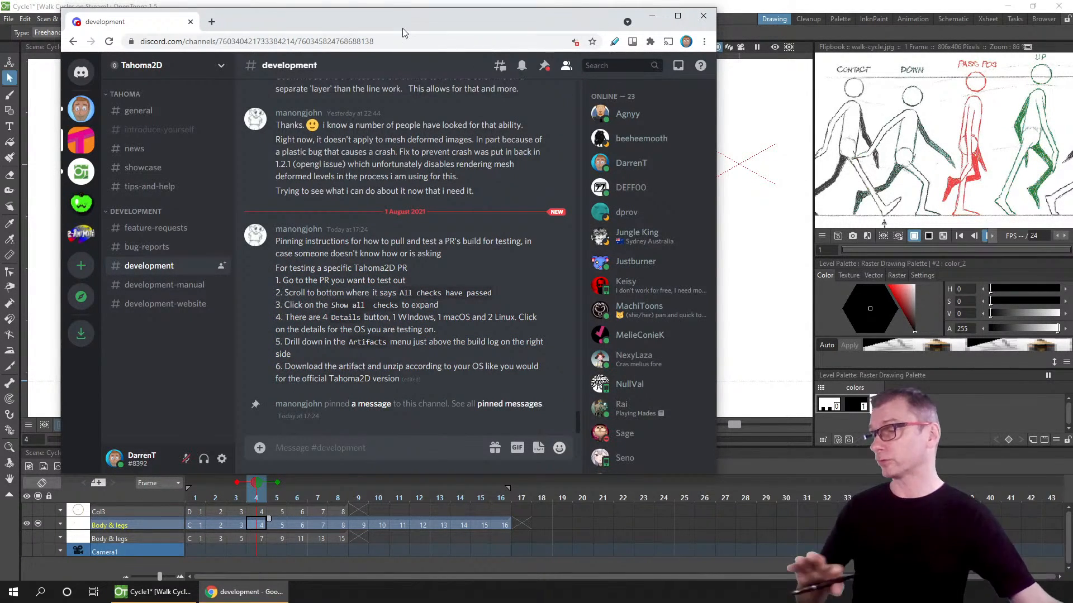
drag(402, 27, 394, 0)
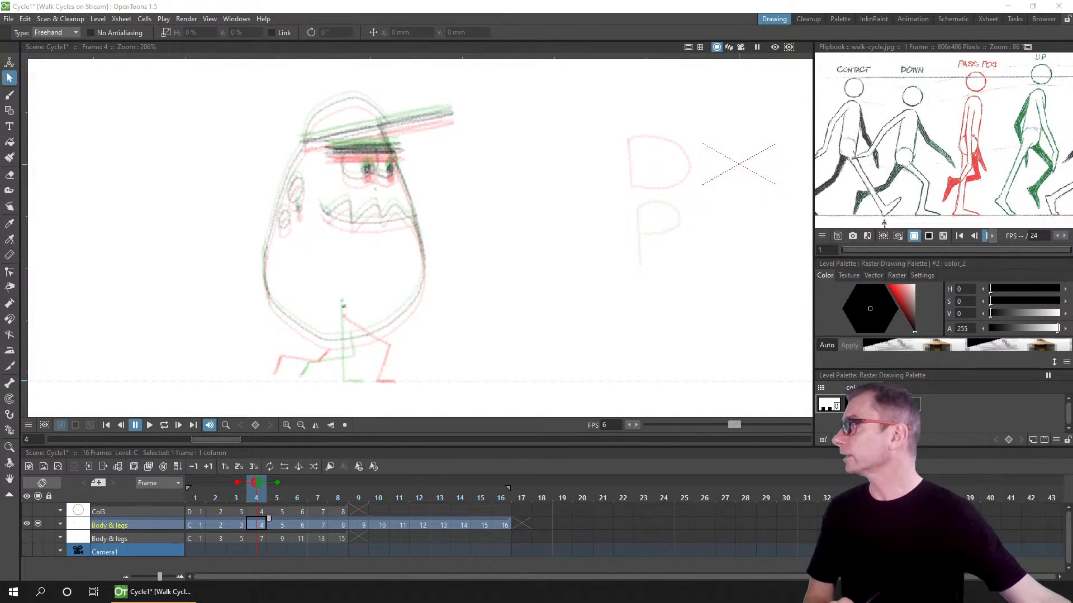
Step: Open a viewer's shared walk cycle image from Discord and examine it before closing the tab
drag(474, 0, 456, 52)
click(439, 485)
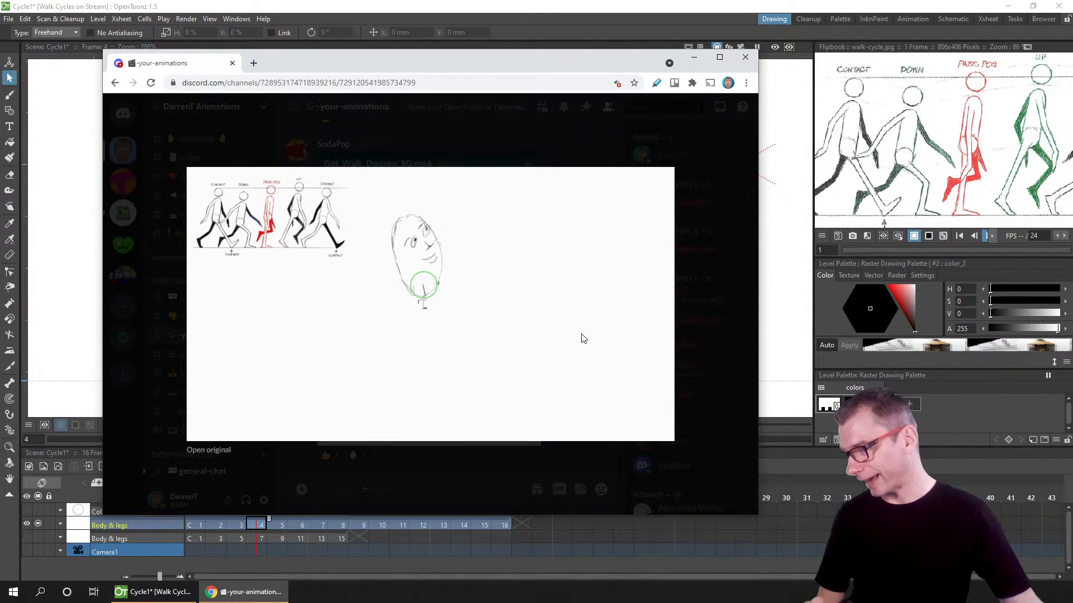
click(515, 207)
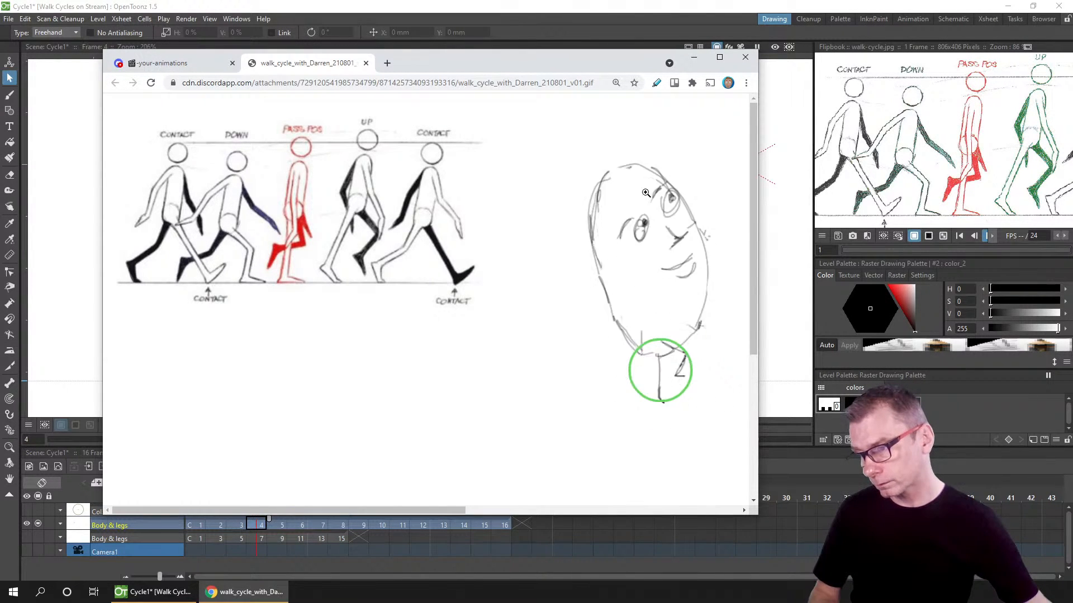
scroll(635, 201, right, 3)
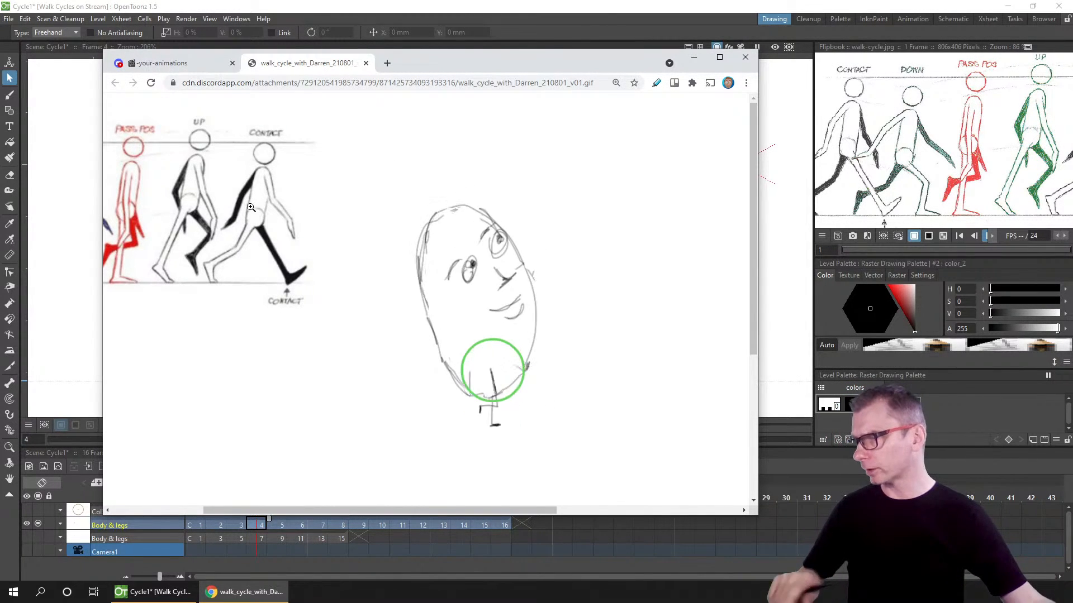
scroll(172, 204, right, 1)
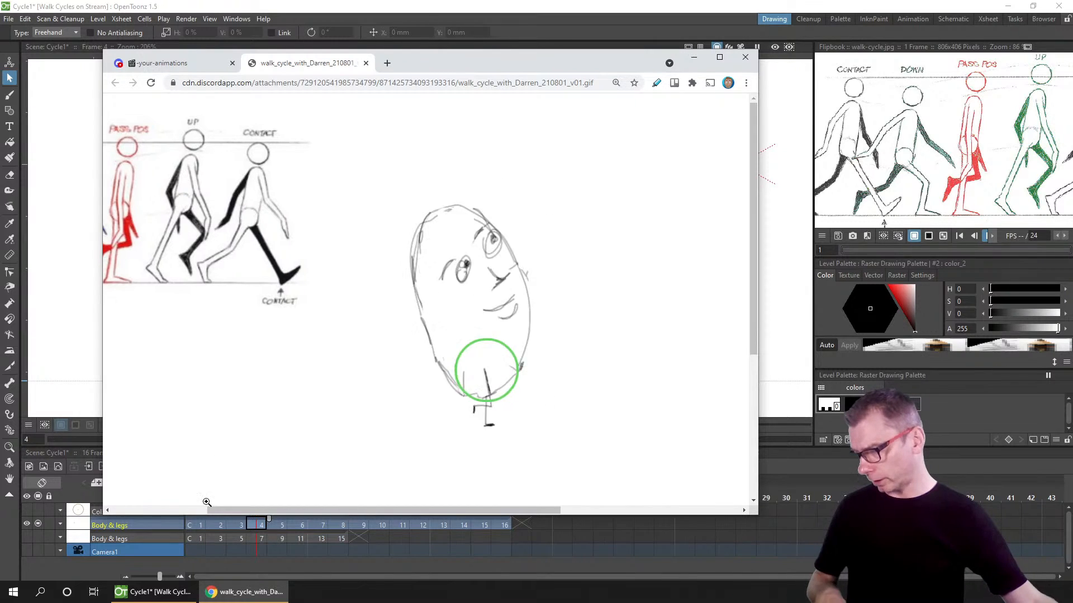
drag(222, 512, 143, 512)
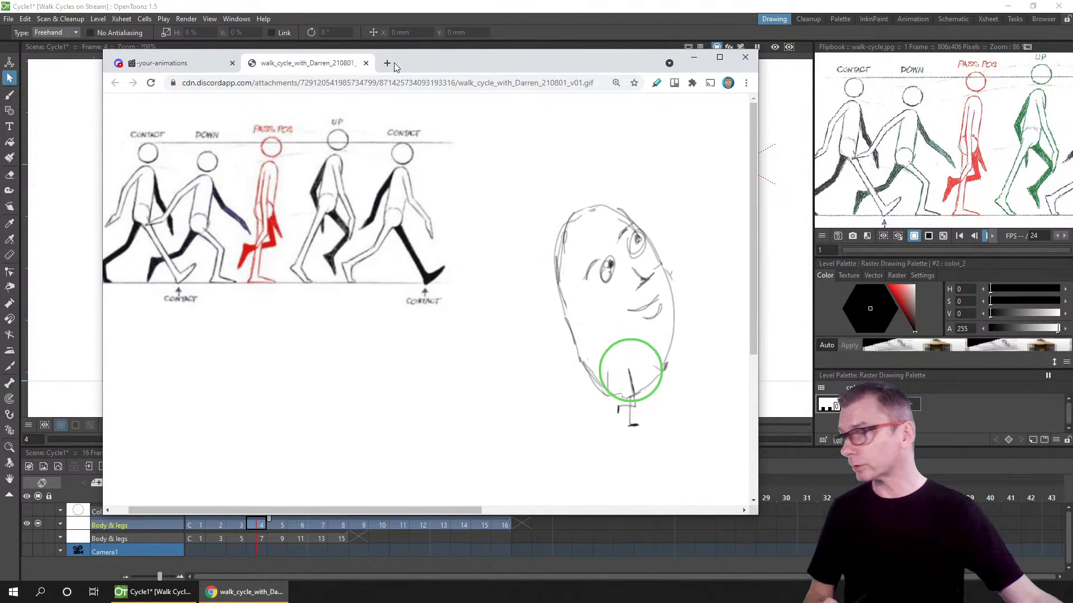
click(367, 63)
drag(415, 62, 405, 0)
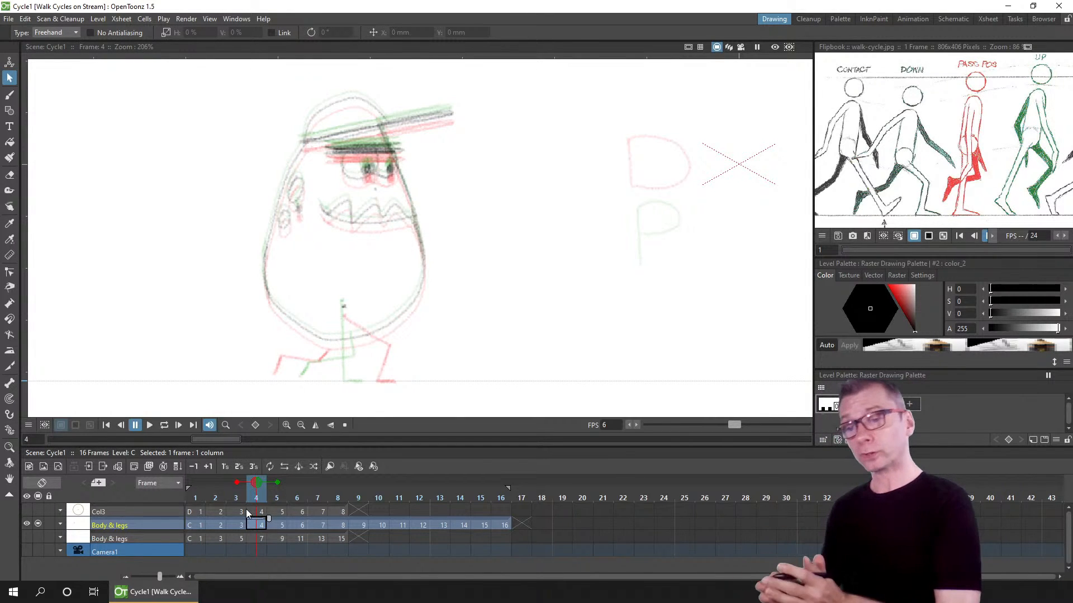
Step: Lasso-select the frame 4 body drawing and move it about 2.4 mm down to line up with the onion skin
mouse_move(489, 101)
mouse_down()
mouse_move(476, 89)
mouse_move(135, 276)
mouse_move(430, 378)
mouse_move(510, 338)
mouse_up()
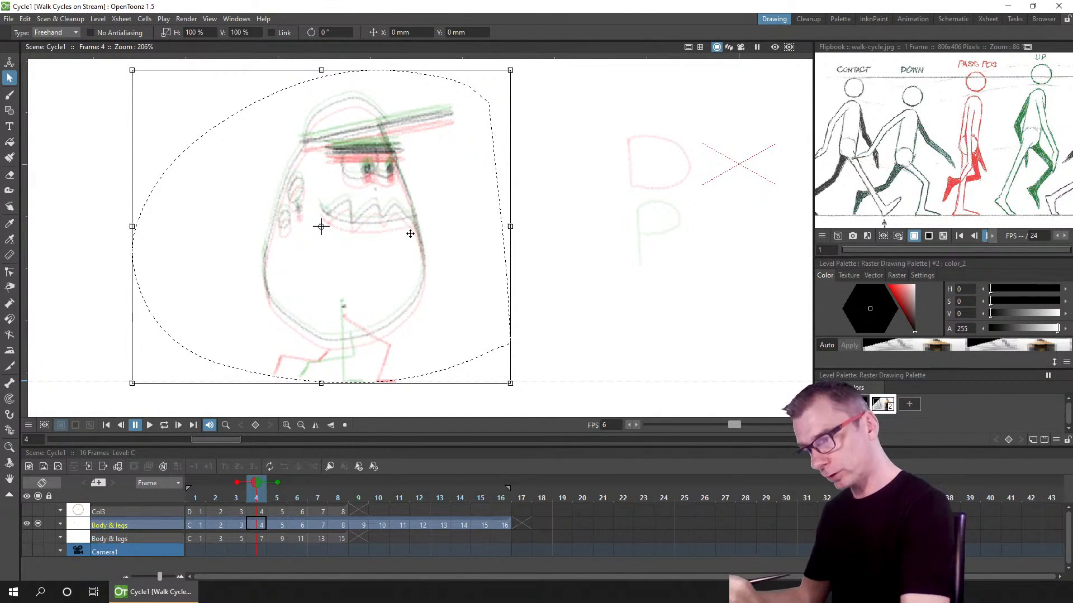
drag(415, 250, 413, 256)
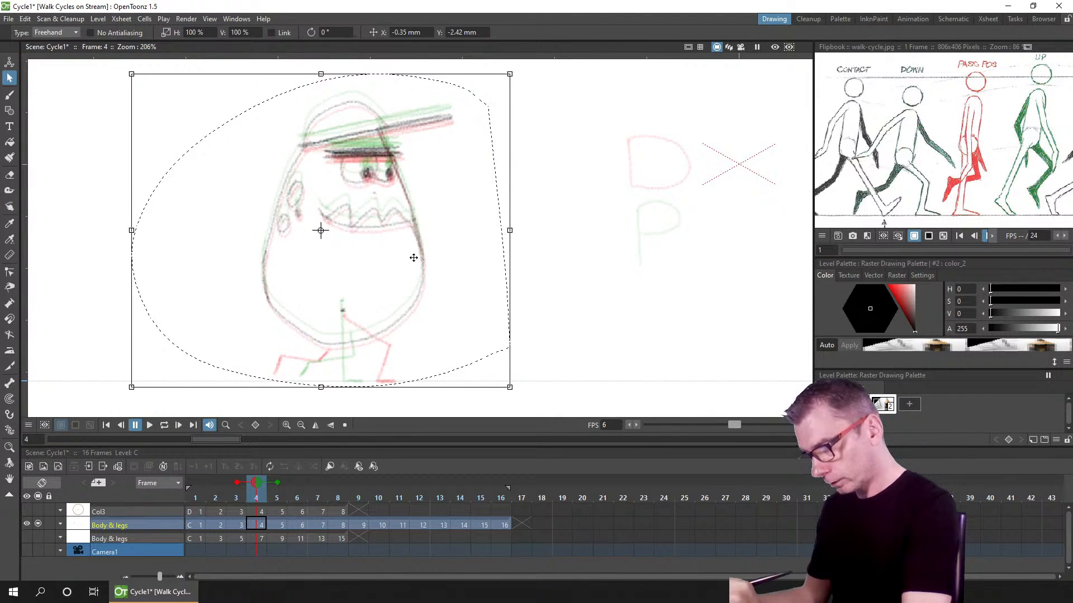
click(565, 388)
Step: Go to frame 6, lasso-select its drawing and move it about 6 mm up to match the neighbouring drawings
click(296, 524)
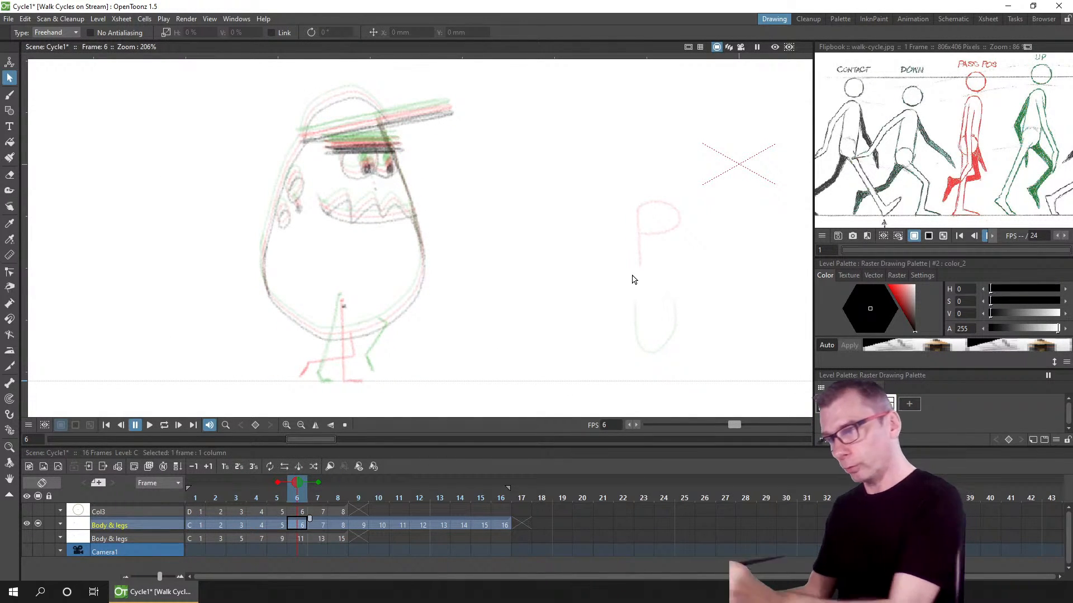
mouse_move(463, 81)
mouse_down()
mouse_move(417, 71)
mouse_move(217, 187)
mouse_move(323, 414)
mouse_up()
drag(548, 189, 580, 219)
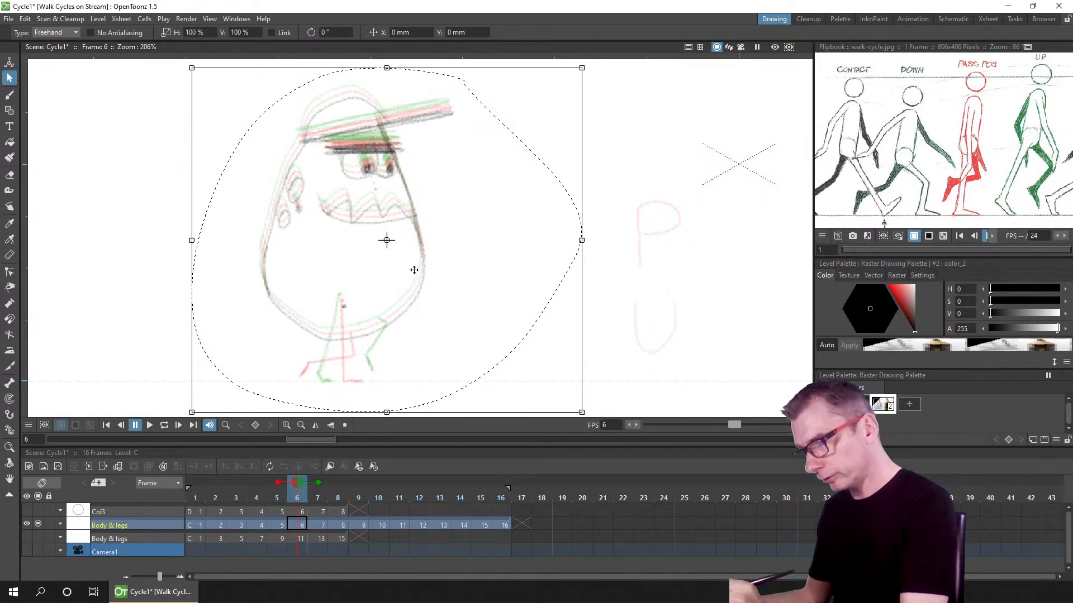
drag(413, 268, 411, 261)
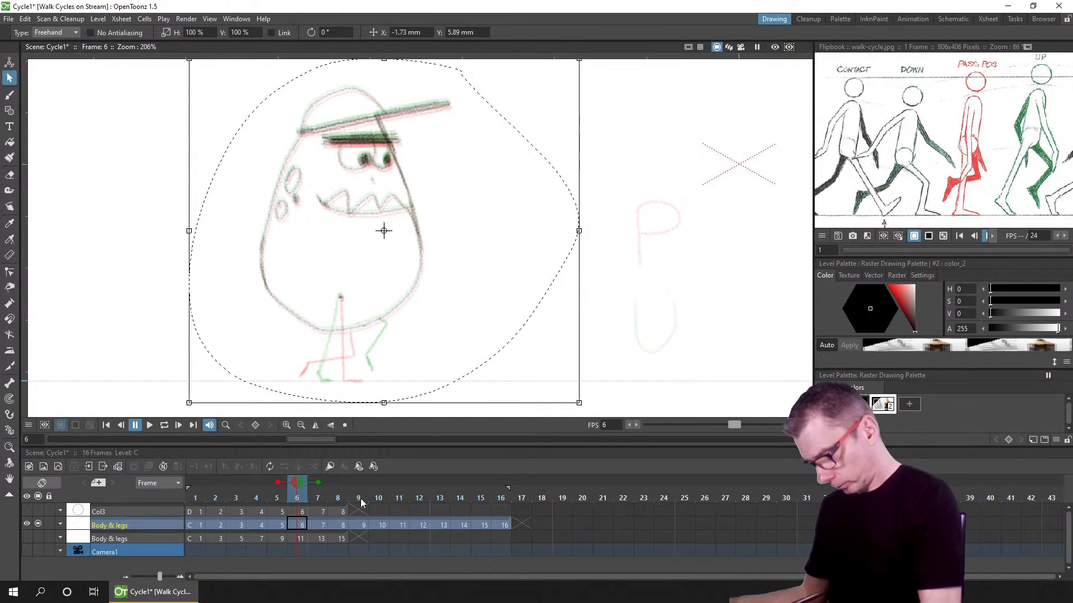
Step: Try lasso-selecting and moving the frame 8 drawing, then undo the move
click(342, 525)
mouse_move(480, 101)
mouse_down()
mouse_move(230, 402)
mouse_move(604, 273)
mouse_up()
drag(560, 179, 483, 104)
drag(428, 240, 389, 204)
key(ctrl+z)
Step: Go to frame 10, lasso-select its drawing and move it about 3.5 mm down
click(379, 524)
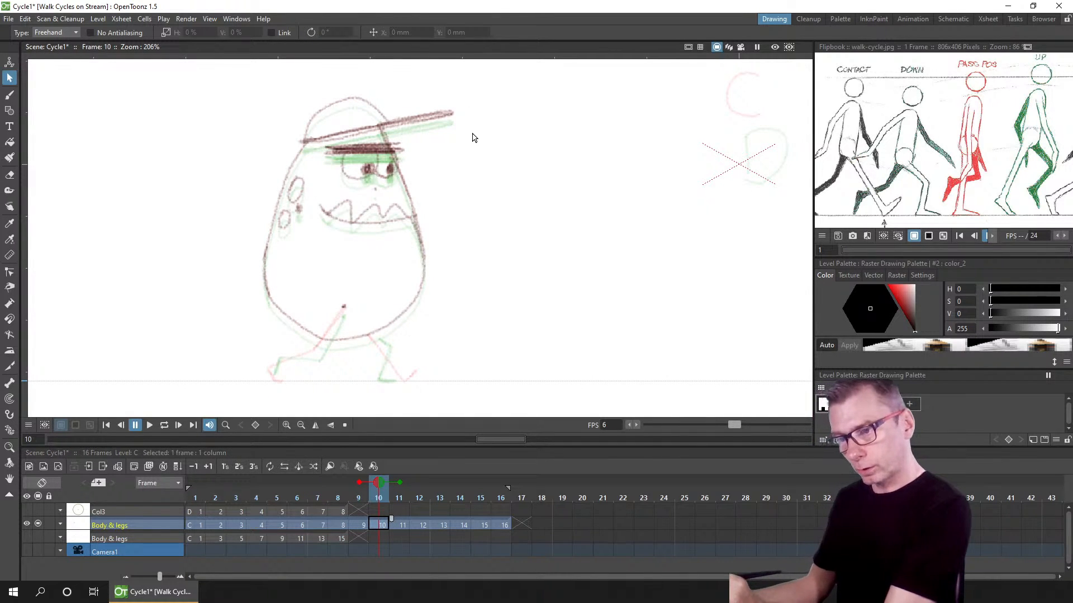
mouse_move(497, 107)
mouse_down()
mouse_move(335, 76)
mouse_move(162, 220)
mouse_move(322, 404)
mouse_move(555, 344)
mouse_up()
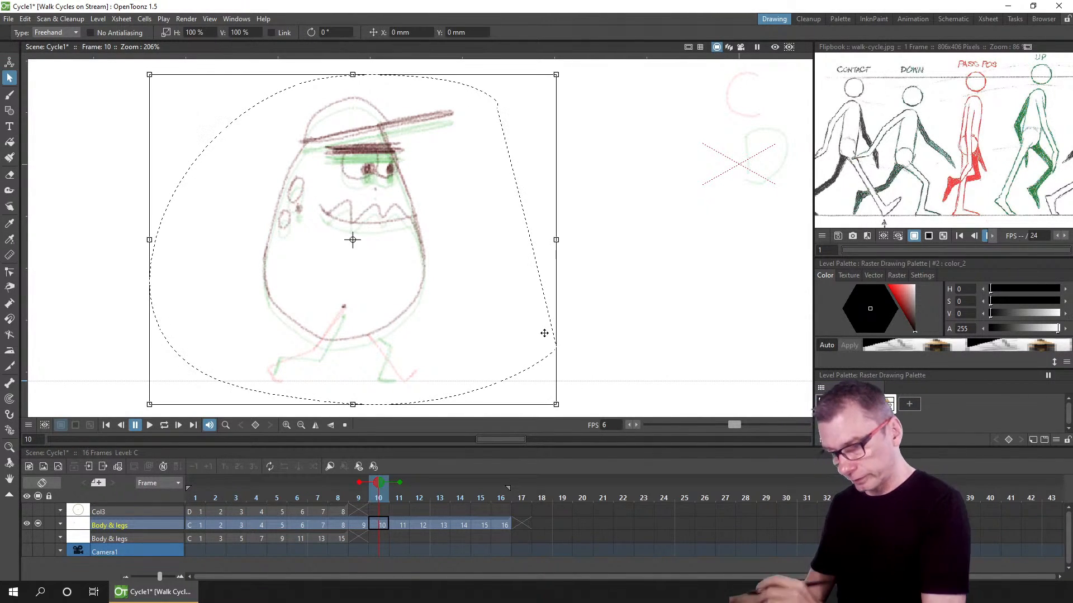
drag(423, 205, 425, 213)
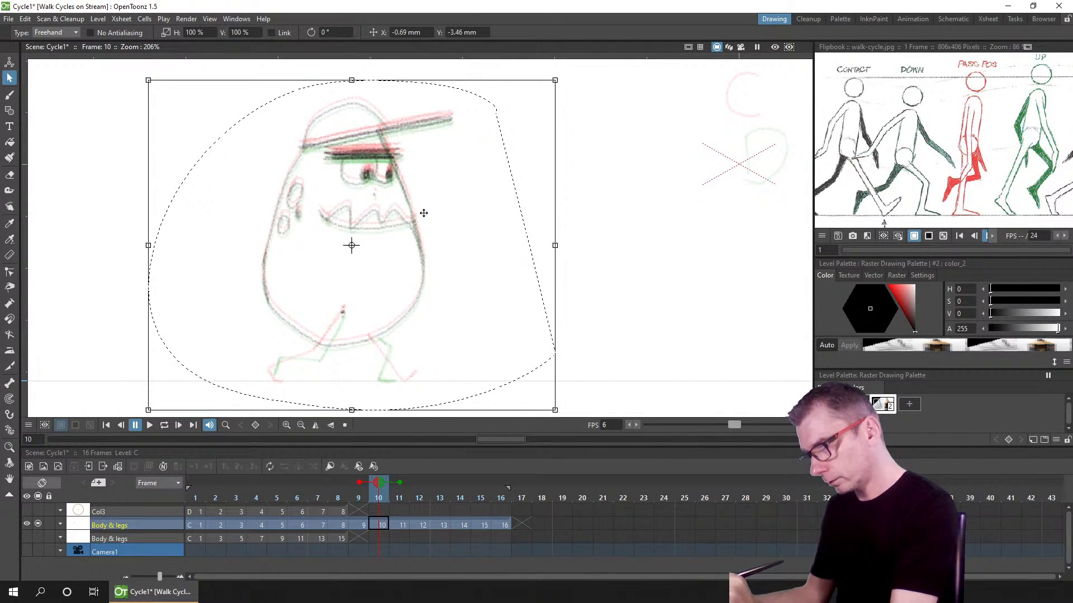
Step: Go to frame 12, lasso-select its drawing and nudge it slightly down and right
click(423, 524)
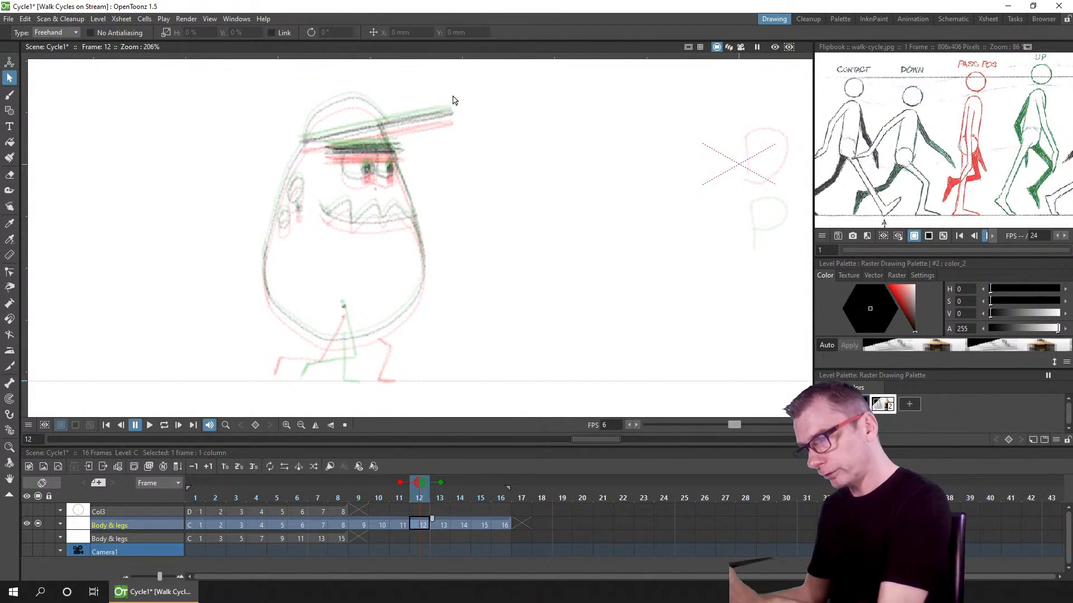
mouse_move(489, 93)
mouse_down()
mouse_move(431, 76)
mouse_move(258, 392)
mouse_move(569, 349)
mouse_up()
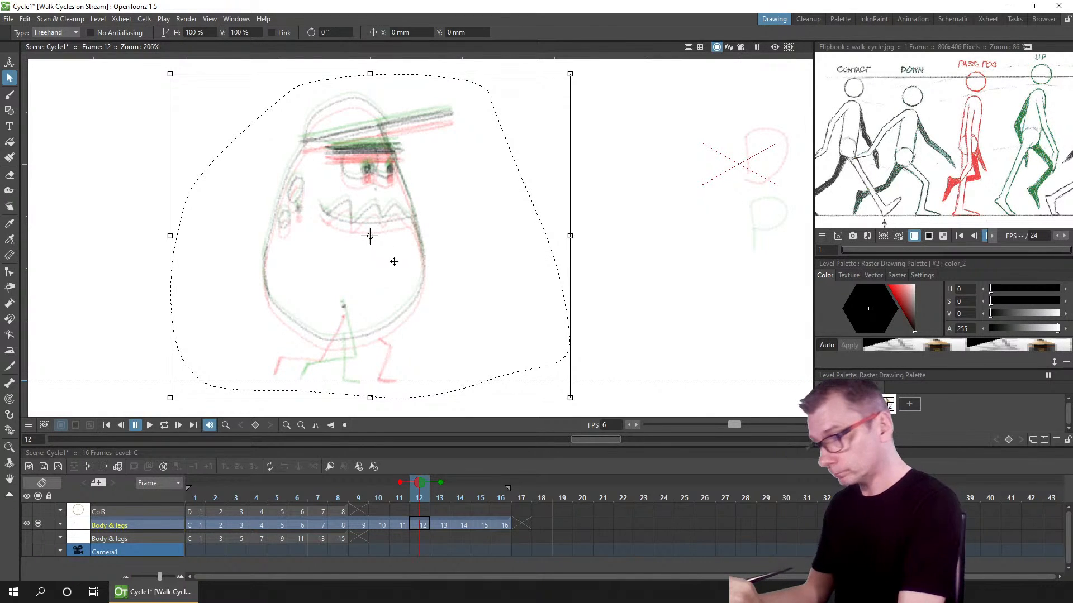
drag(414, 264, 420, 268)
Step: Go to frame 14, lasso-select its drawing and move it about 5.5 mm up
click(459, 525)
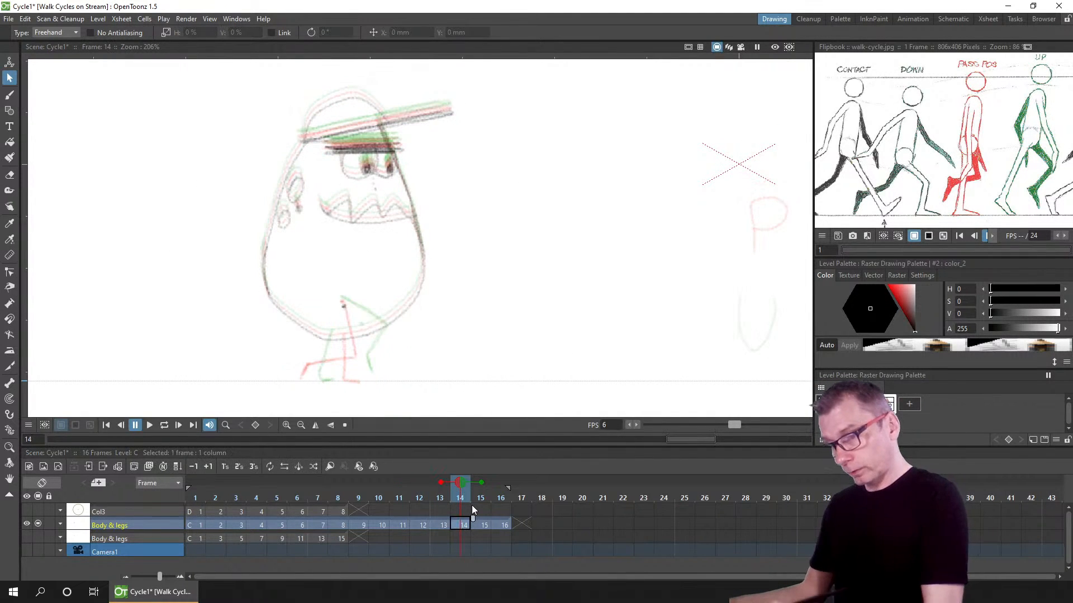
mouse_move(461, 82)
mouse_down()
mouse_move(252, 404)
mouse_move(572, 304)
mouse_up()
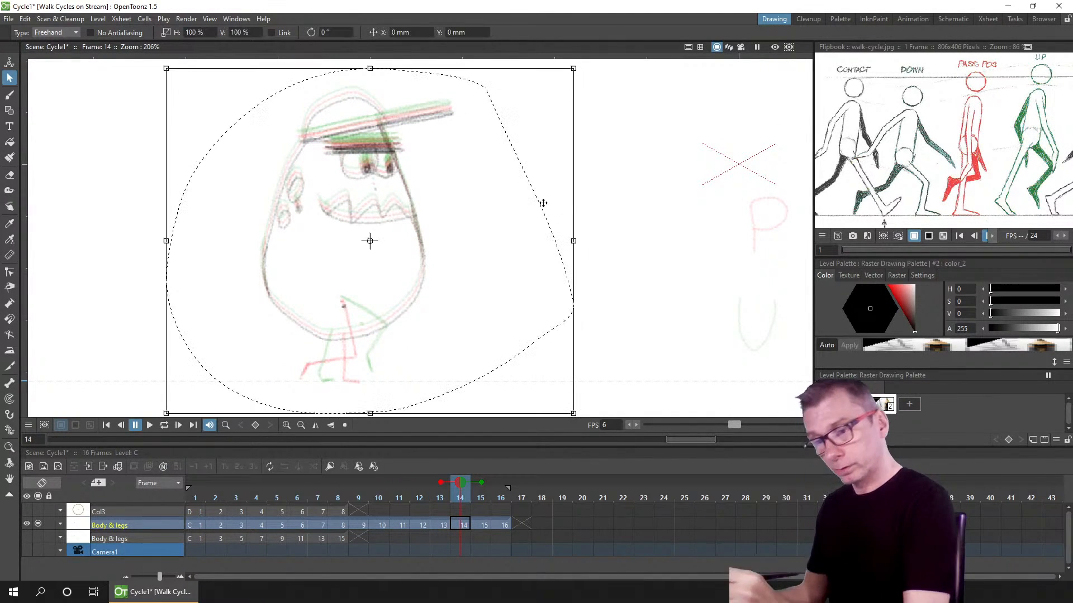
drag(432, 260, 430, 251)
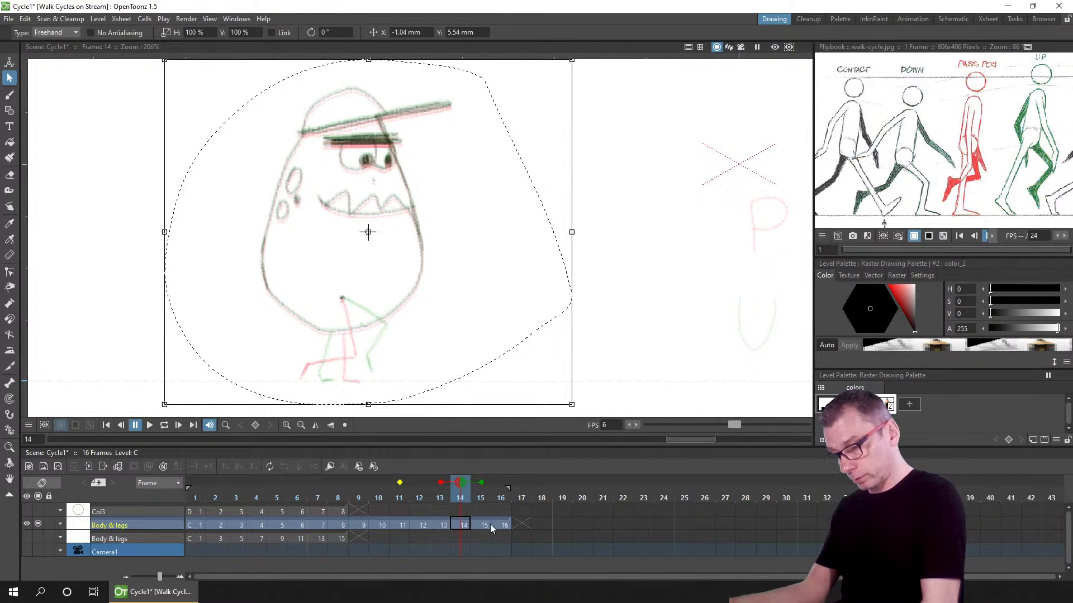
Step: On frame 16, fix an onion skin on frame 1, lasso-select the drawing and move it about 4 mm up
click(504, 525)
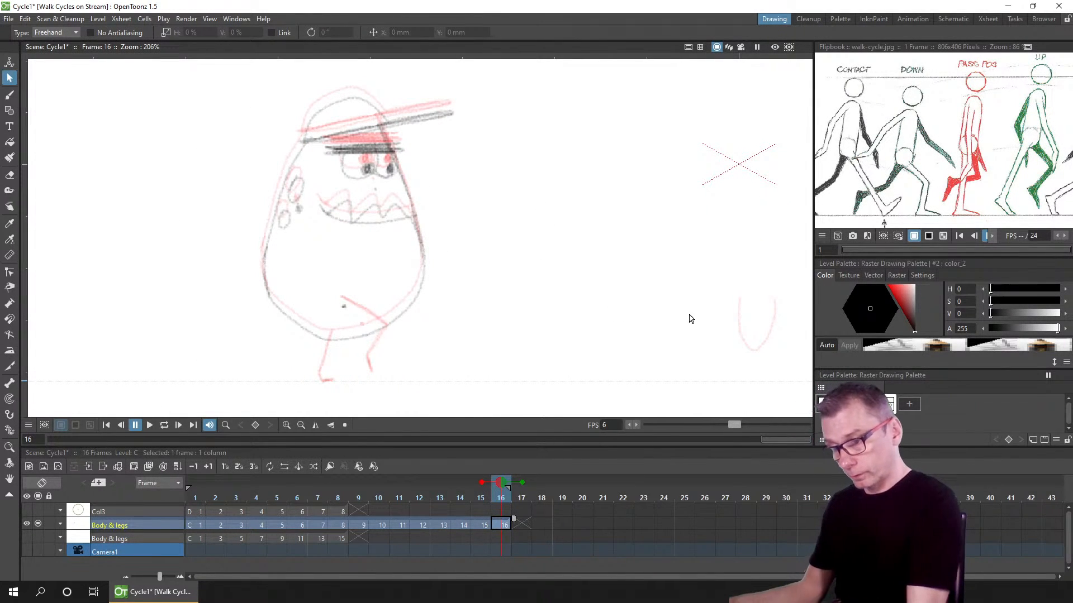
click(196, 478)
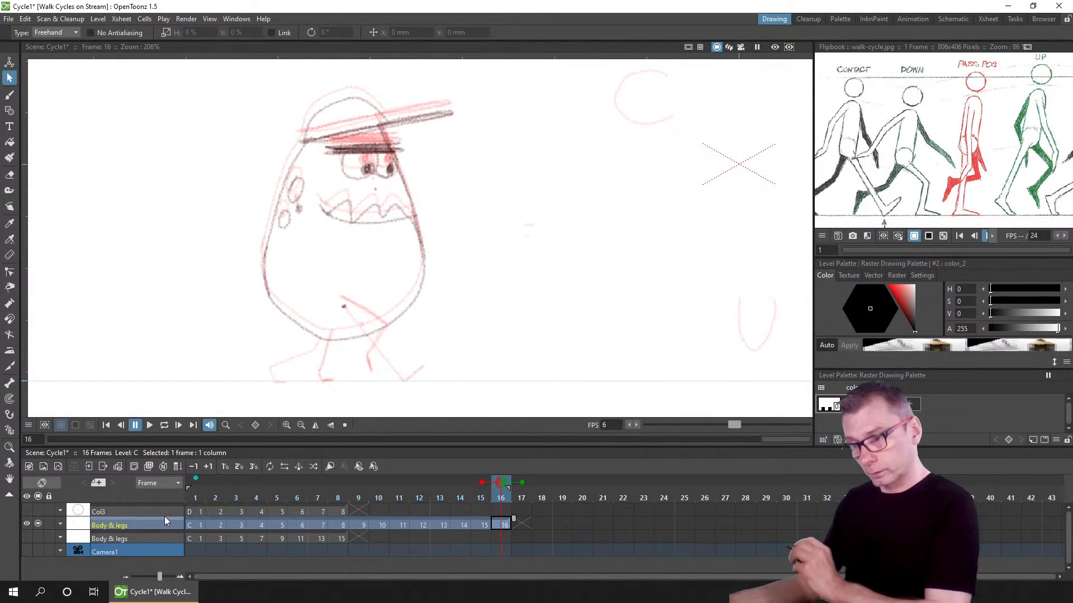
click(468, 84)
mouse_move(468, 84)
mouse_down()
mouse_move(159, 214)
mouse_move(456, 419)
mouse_move(637, 307)
mouse_up()
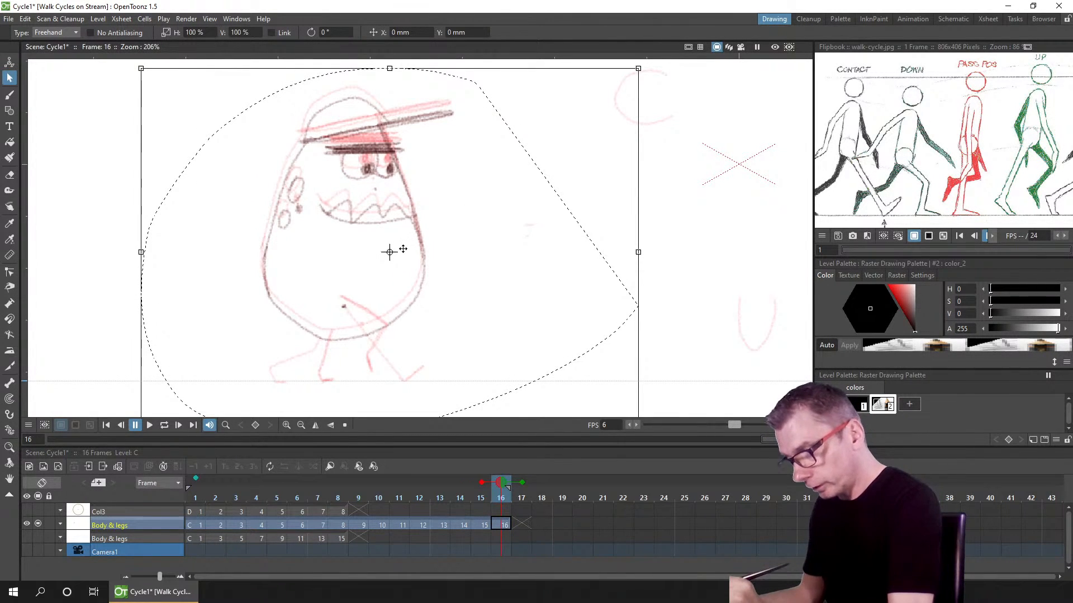
drag(402, 250, 399, 244)
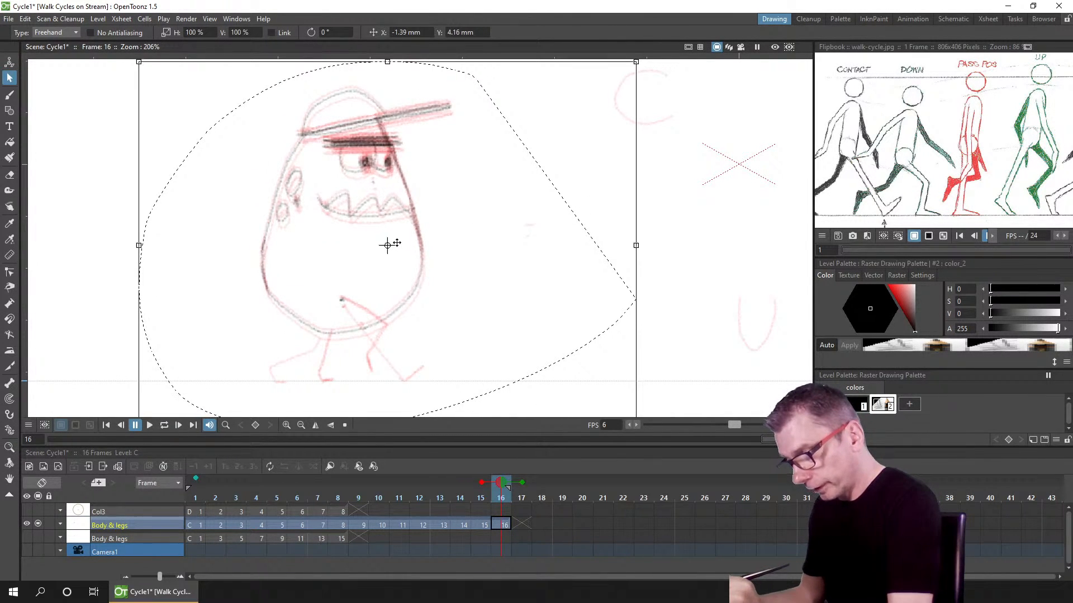
Step: Turn off the onion skins, return to frame 1 and save the scene
click(196, 479)
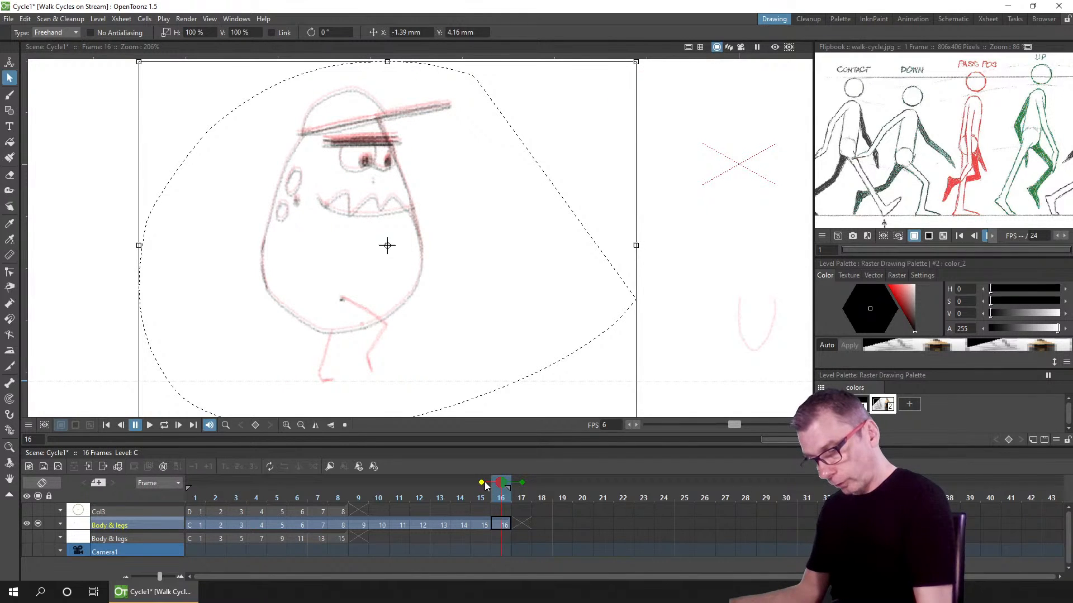
click(482, 483)
click(107, 425)
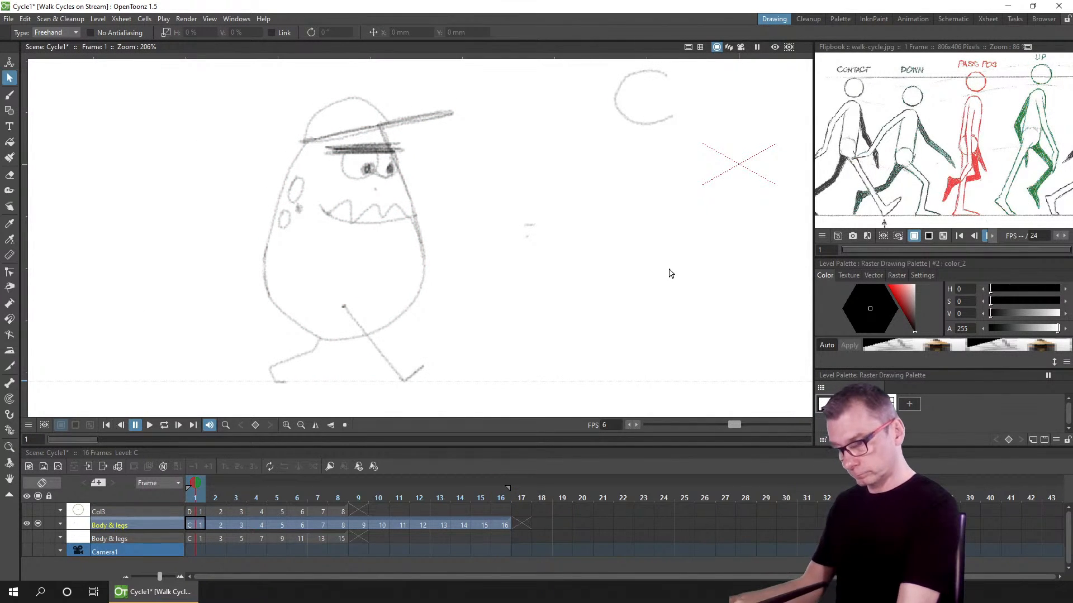
key(ctrl+s)
Step: Select the Eraser tool on frame 1 of the Body & legs column and set its type to Normal
scroll(503, 301, down, 1)
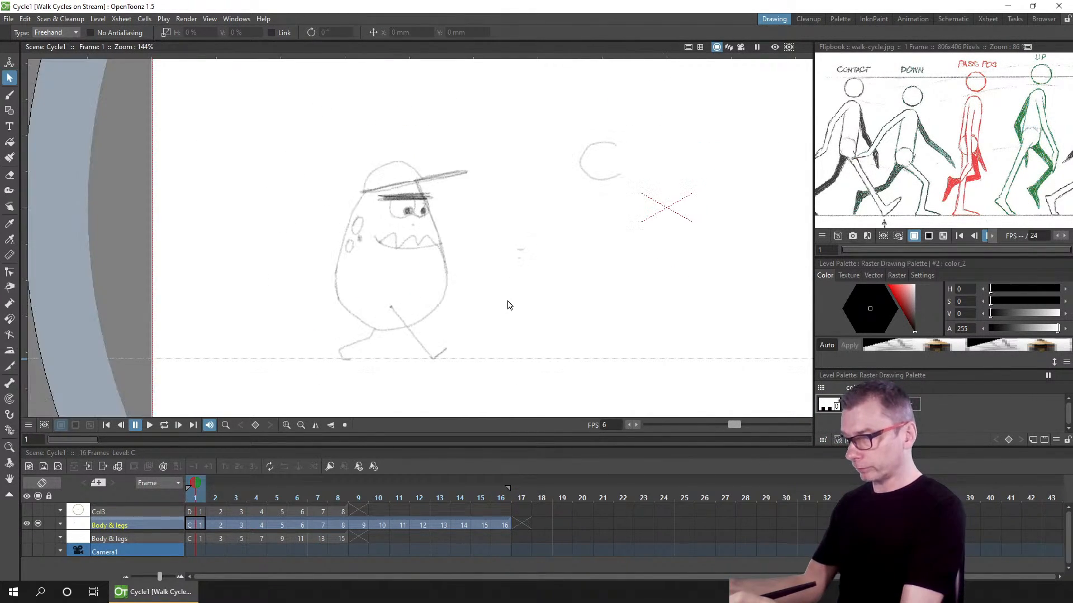
drag(541, 291, 483, 292)
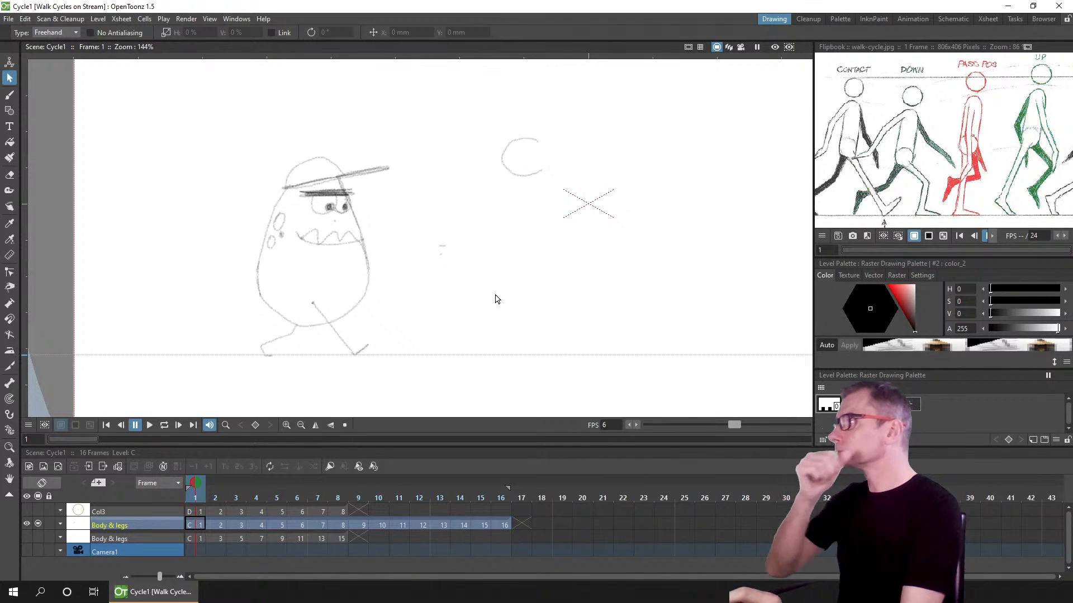
click(198, 524)
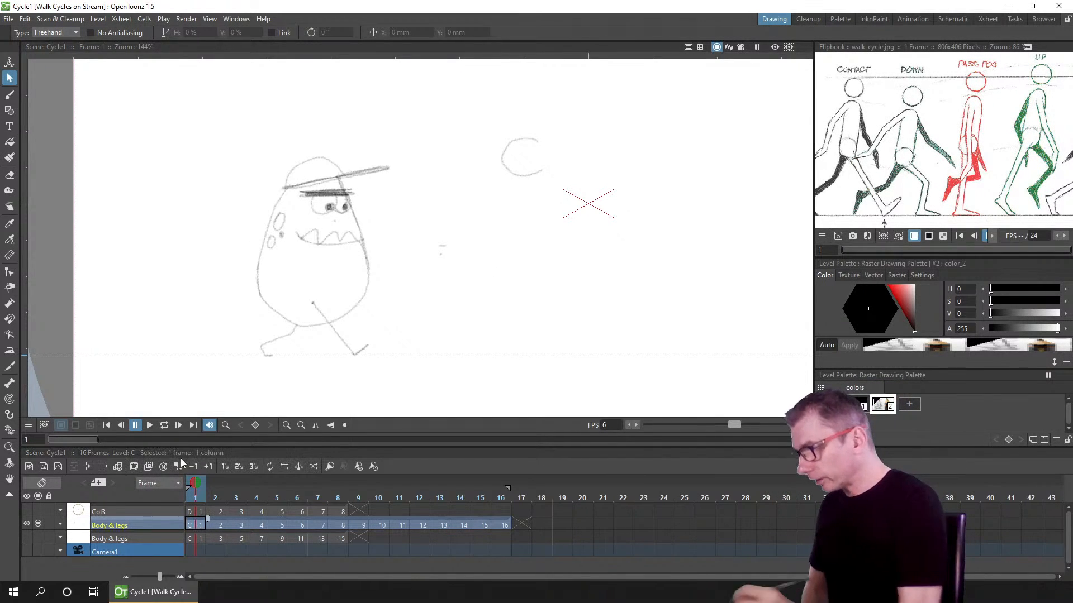
click(10, 174)
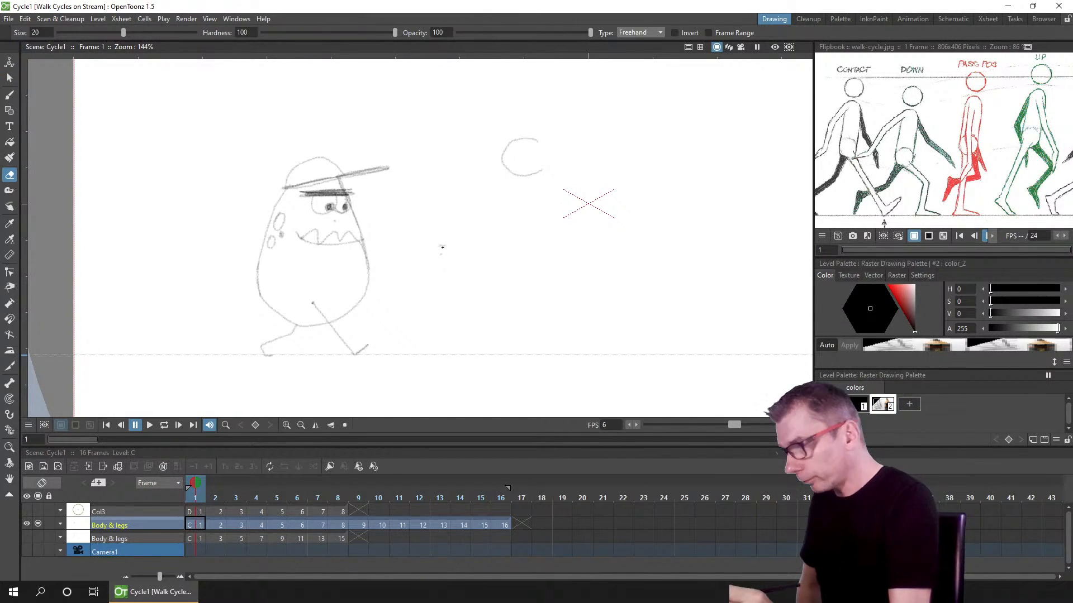
click(637, 32)
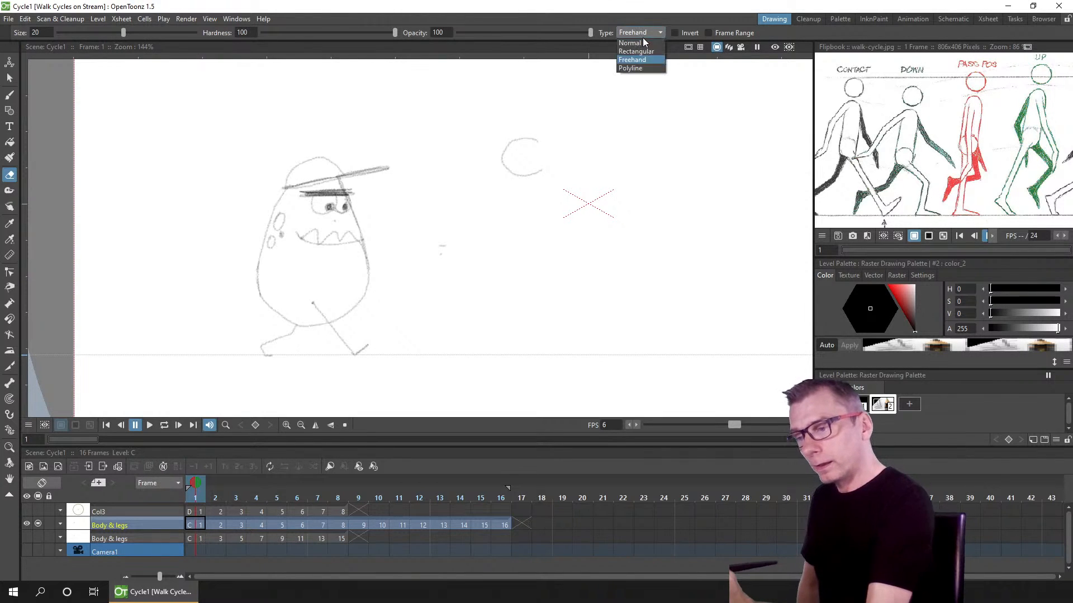
click(639, 39)
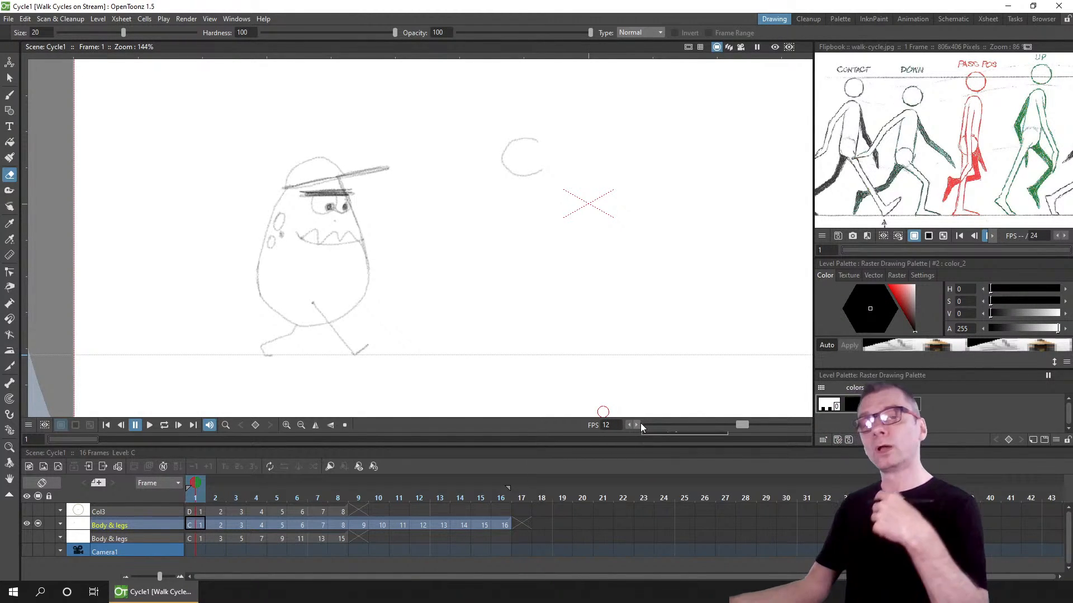
click(929, 496)
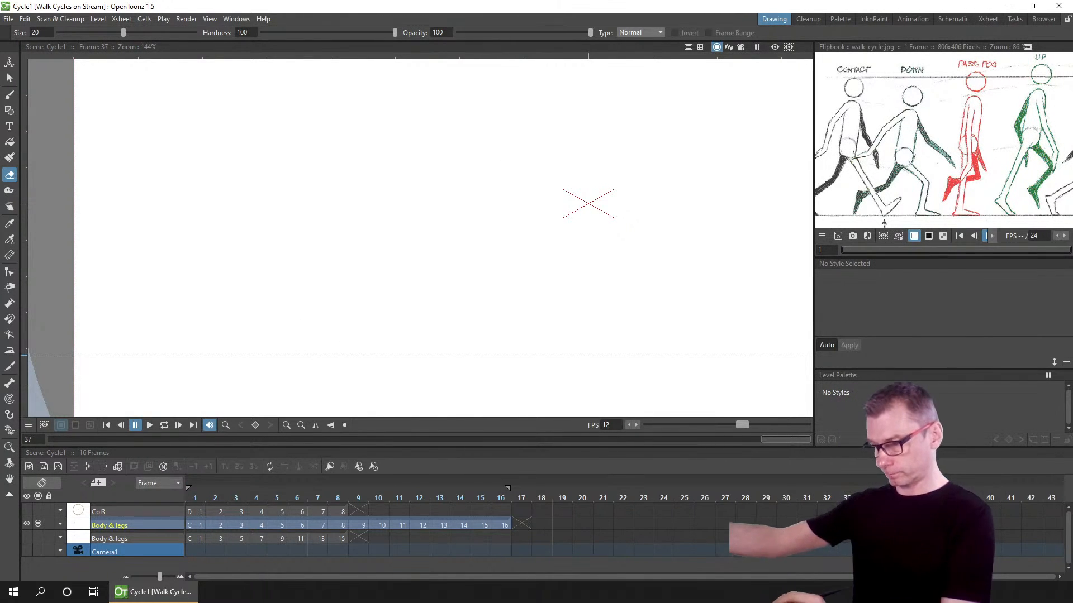
Step: Play the animation on loop with the Selection tool active, then return to the first frame
click(193, 495)
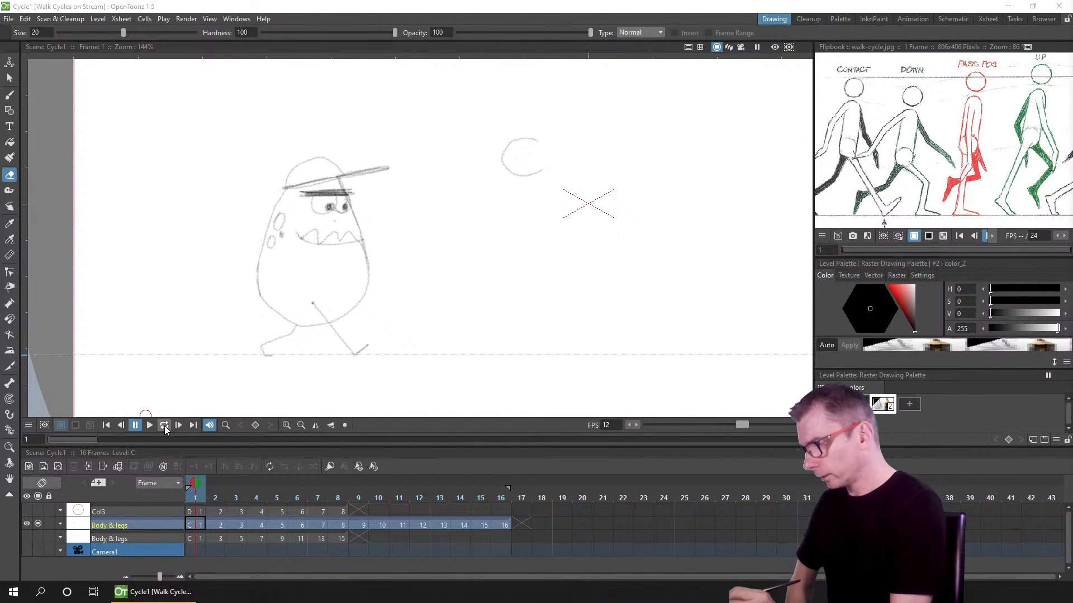
click(10, 78)
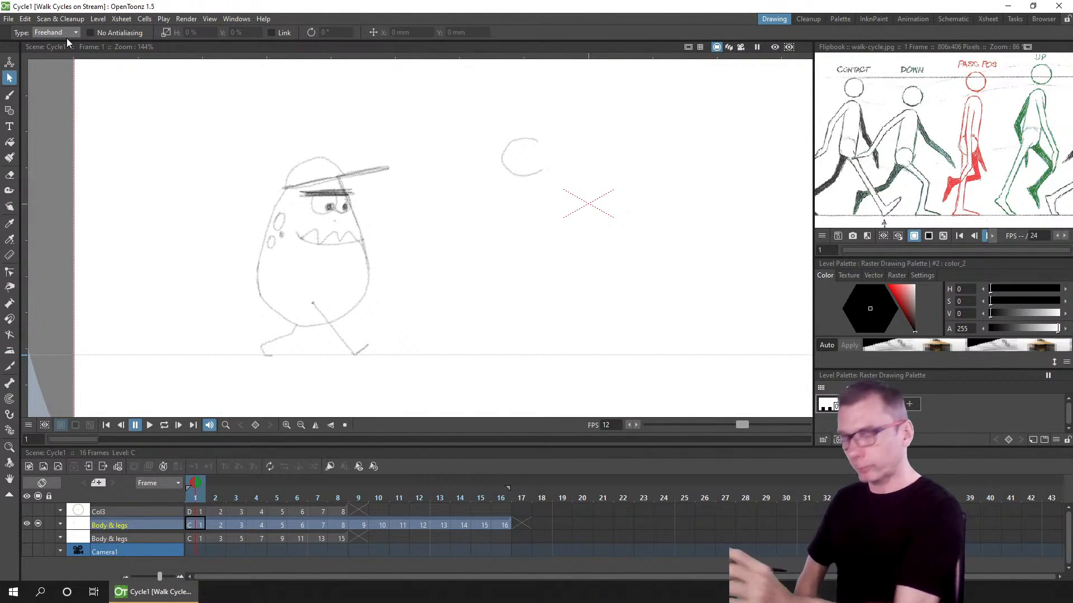
click(164, 427)
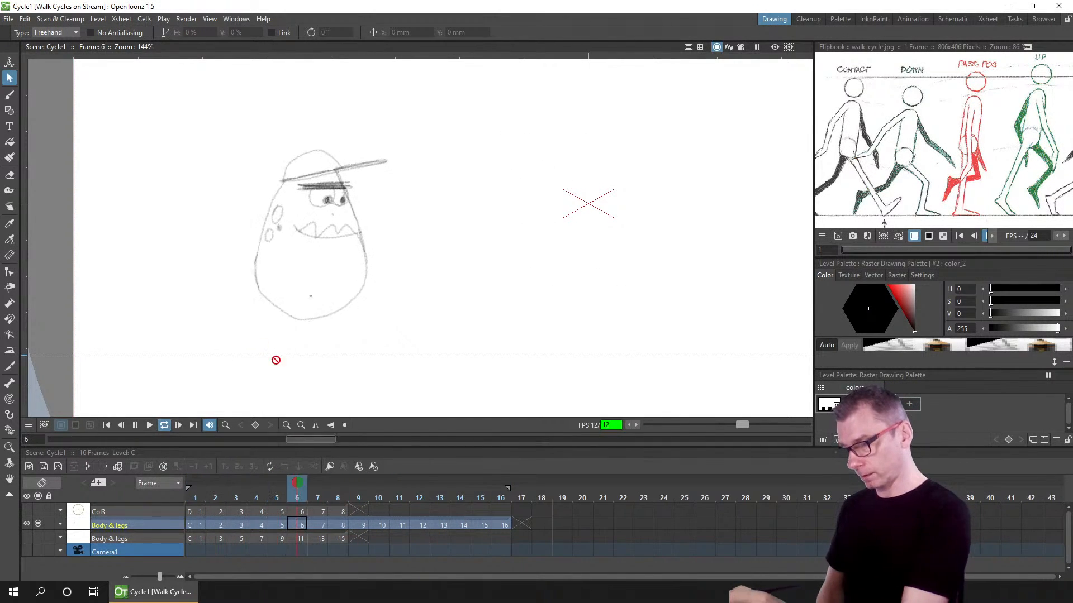
click(104, 425)
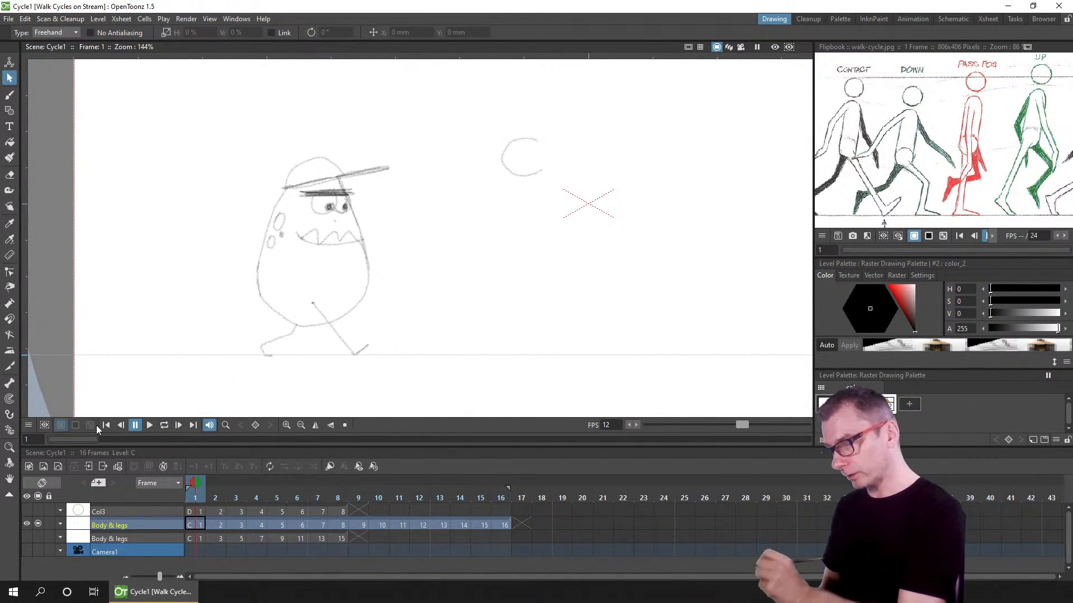
Step: Flip between frames 1, 2 and 3 of the Body & legs column to compare the drawings
click(193, 525)
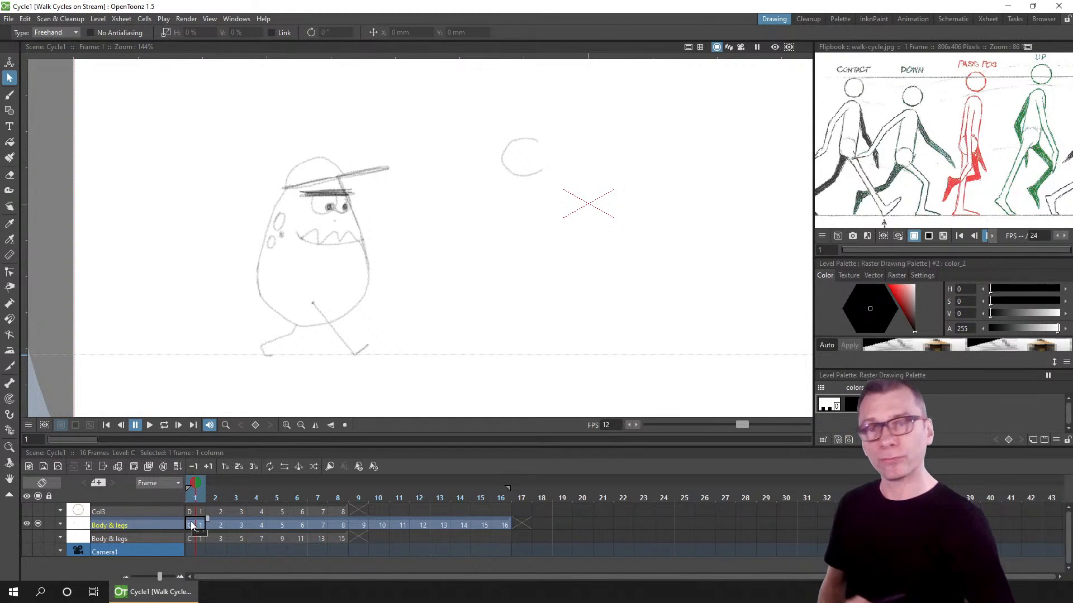
click(234, 524)
click(199, 526)
click(240, 524)
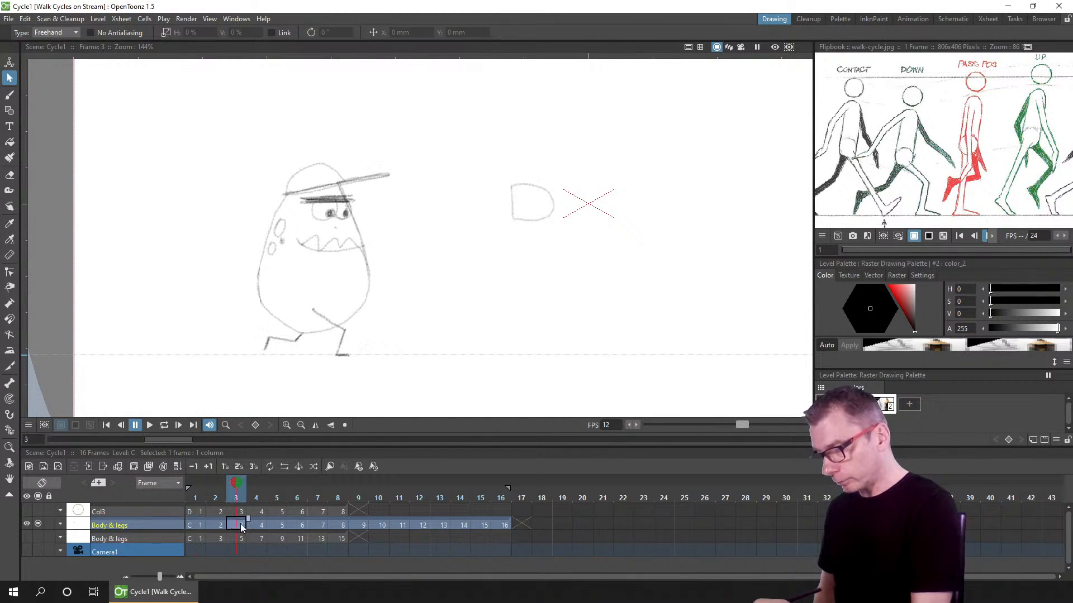
click(216, 524)
click(237, 525)
click(206, 488)
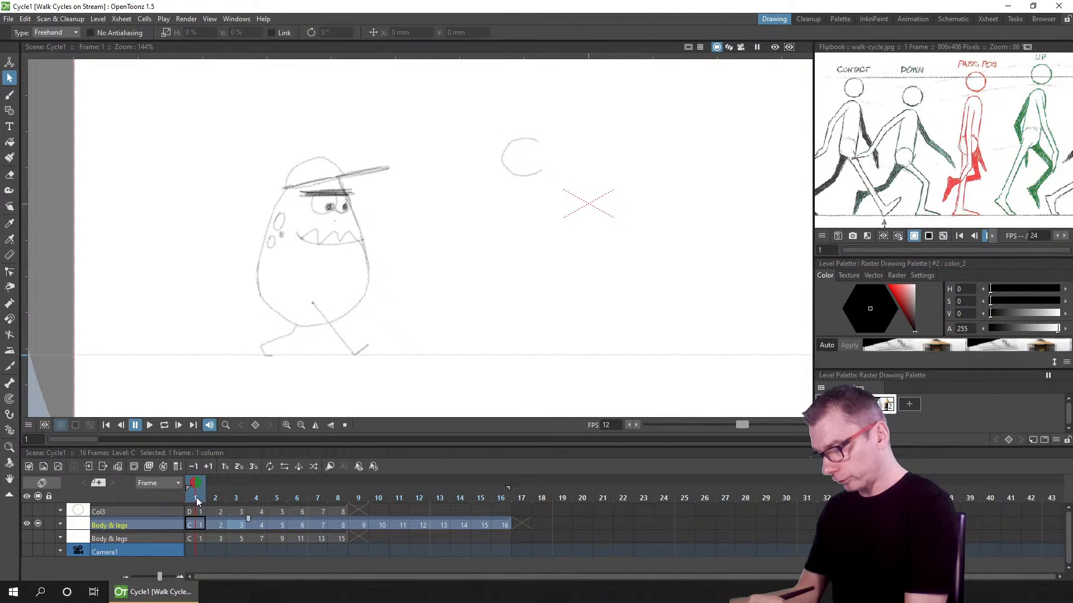
click(213, 497)
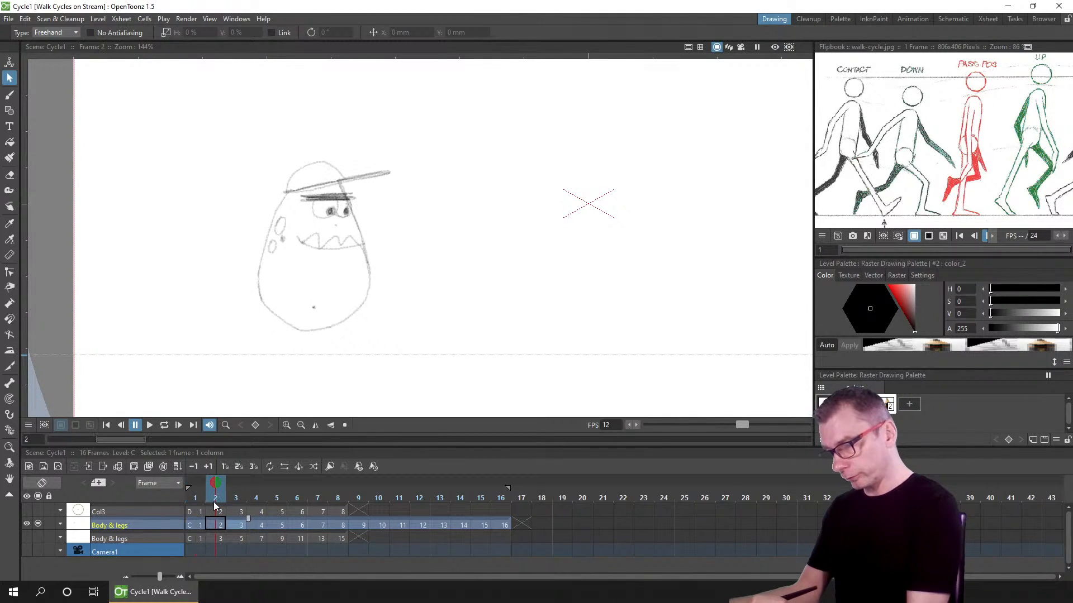
click(194, 498)
click(237, 496)
click(195, 497)
click(228, 492)
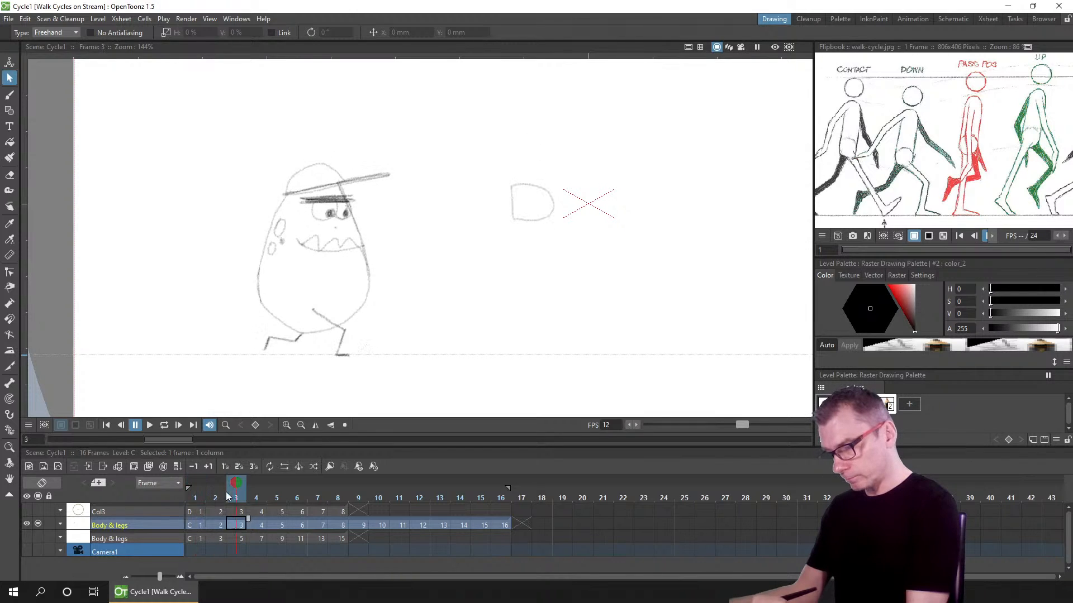
click(197, 497)
click(231, 492)
click(202, 499)
click(233, 494)
click(202, 498)
click(240, 487)
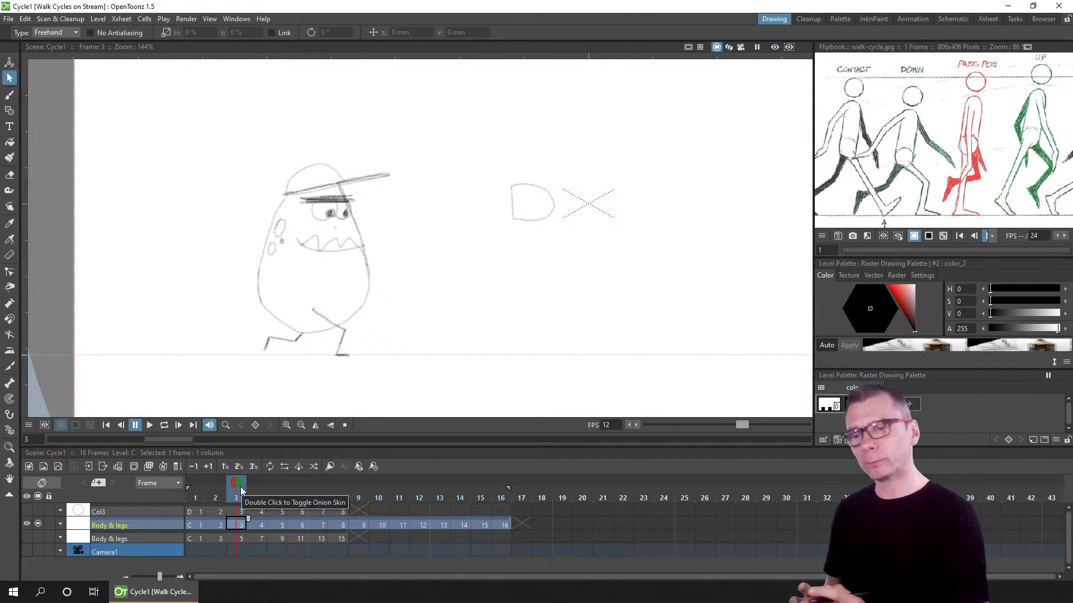
click(215, 493)
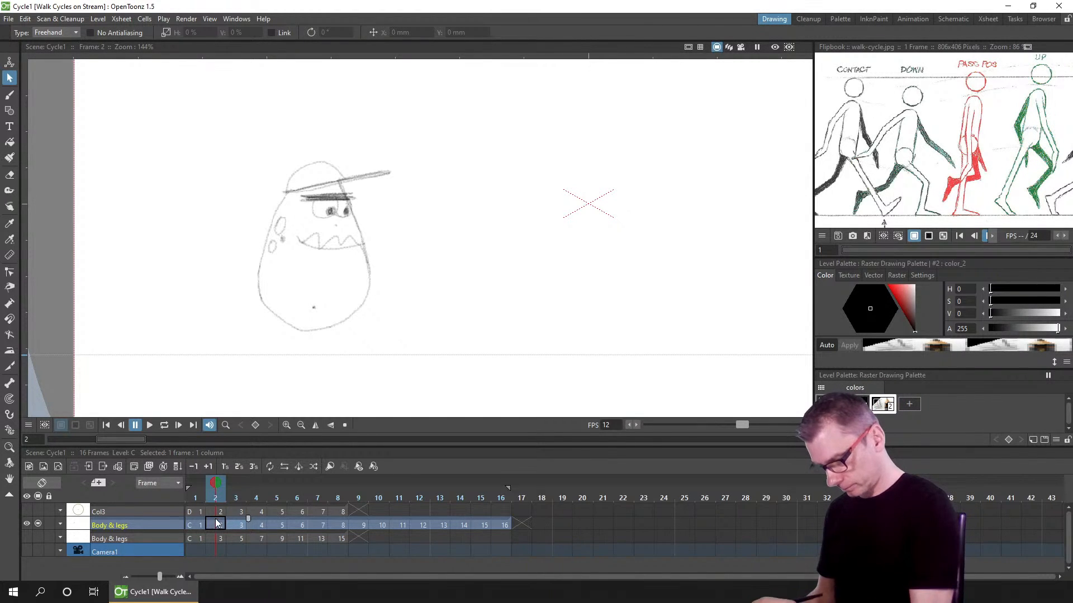
Step: On frame 2, show onion skins of frames 1 and 3
click(199, 484)
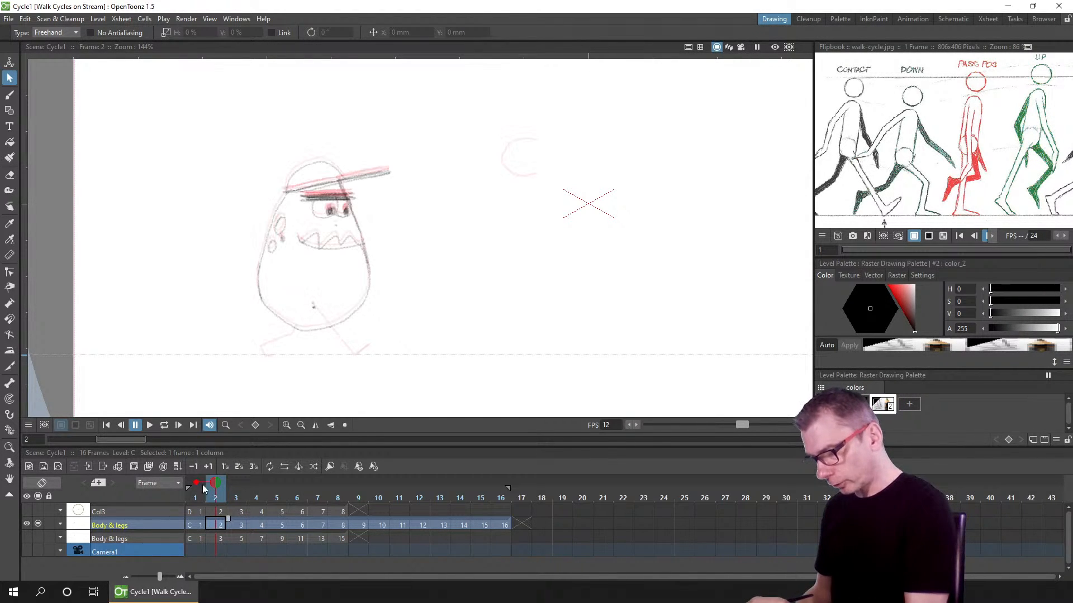
click(234, 483)
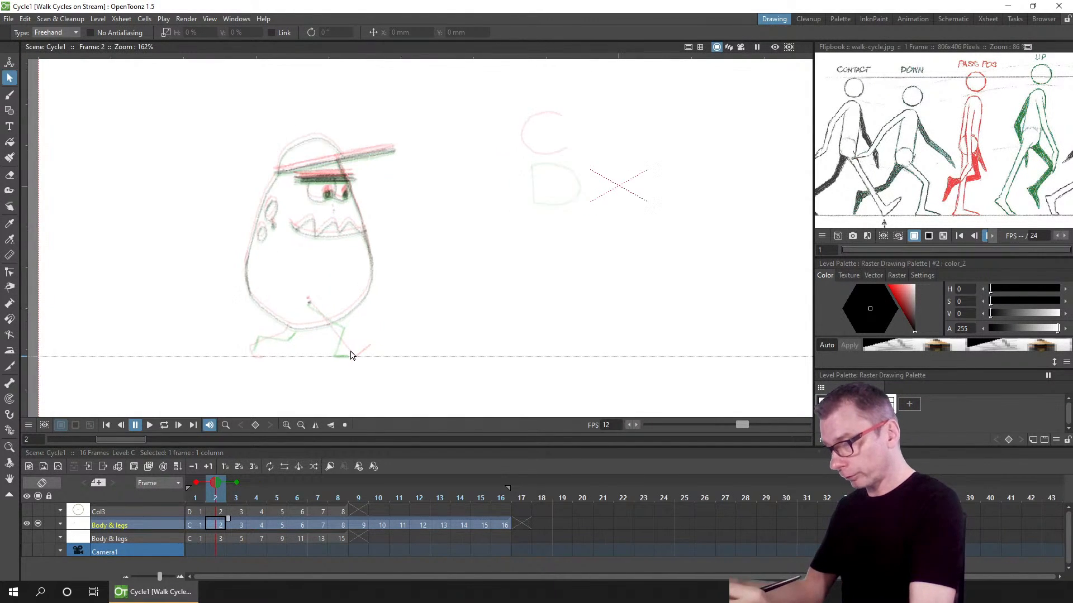
scroll(361, 356, up, 2)
scroll(546, 243, down, 2)
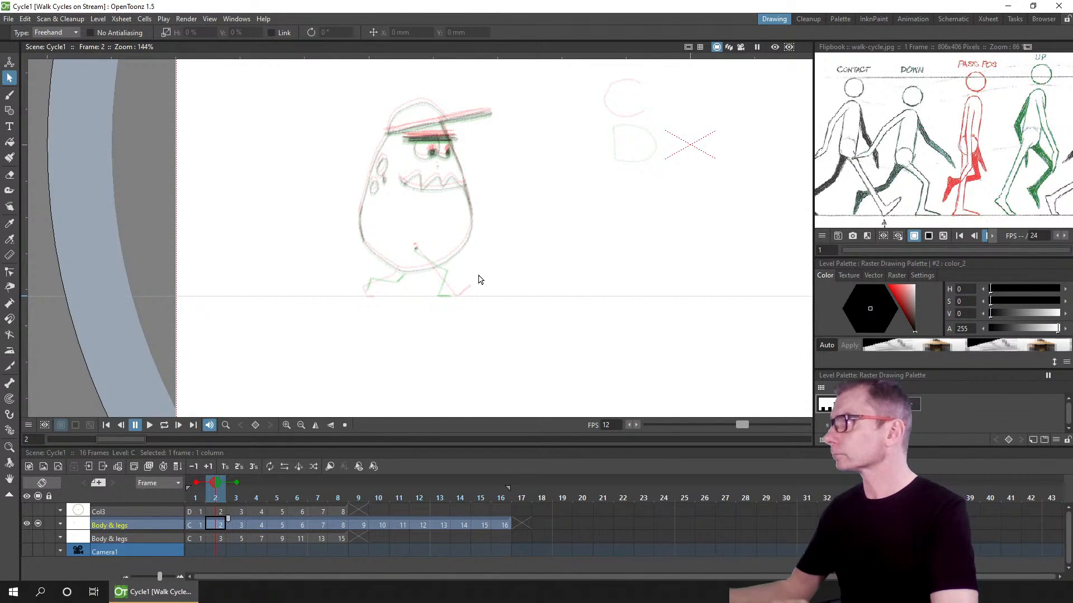
Step: Switch to the Brush tool and redraw the front foot's sole on frame 3
click(10, 96)
click(219, 524)
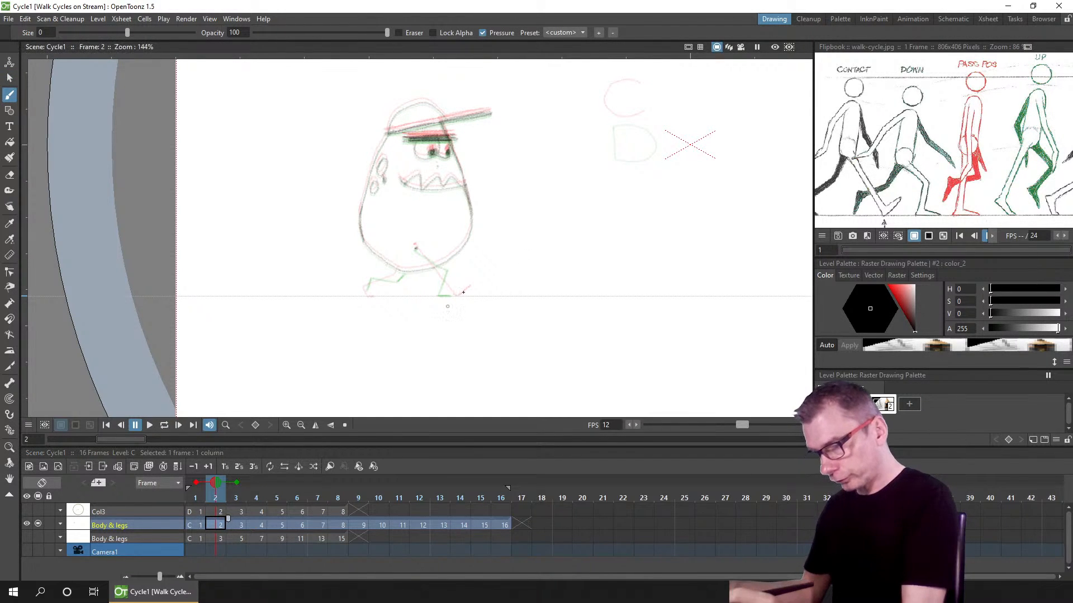
scroll(455, 314, up, 4)
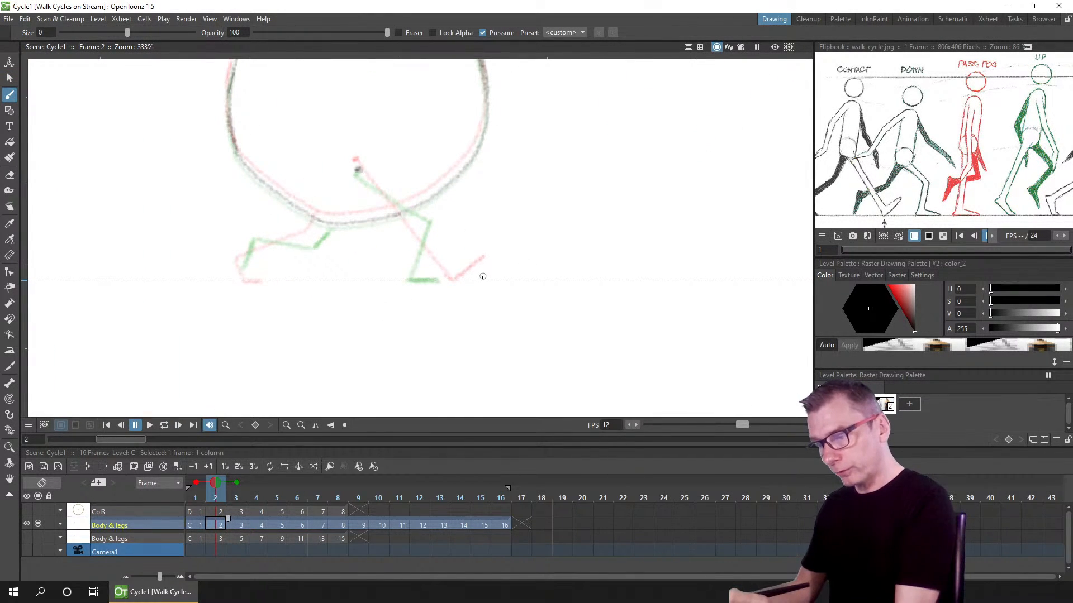
click(236, 526)
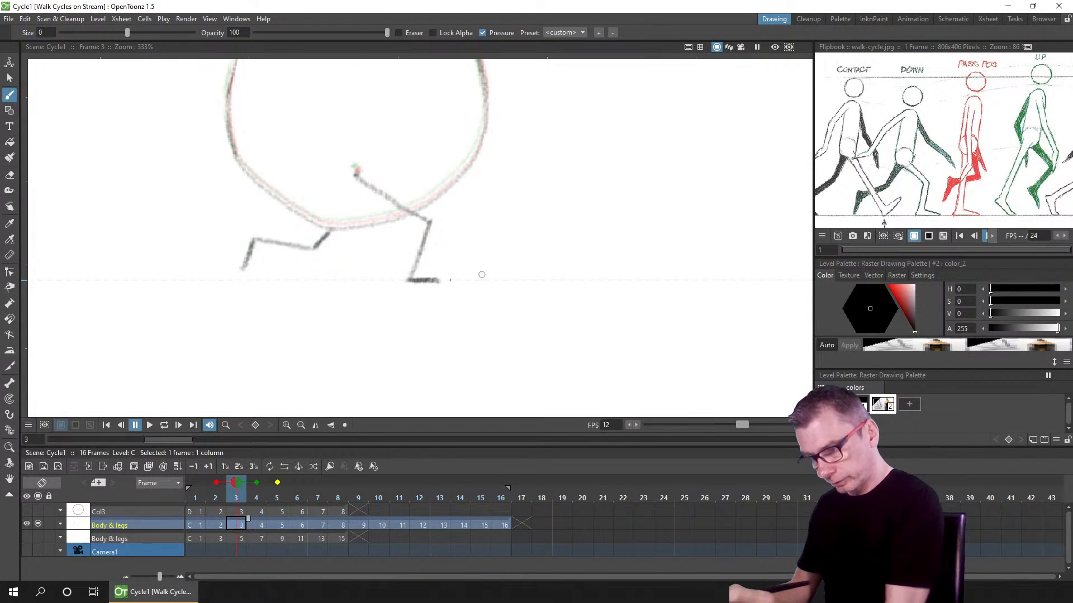
drag(441, 280, 410, 280)
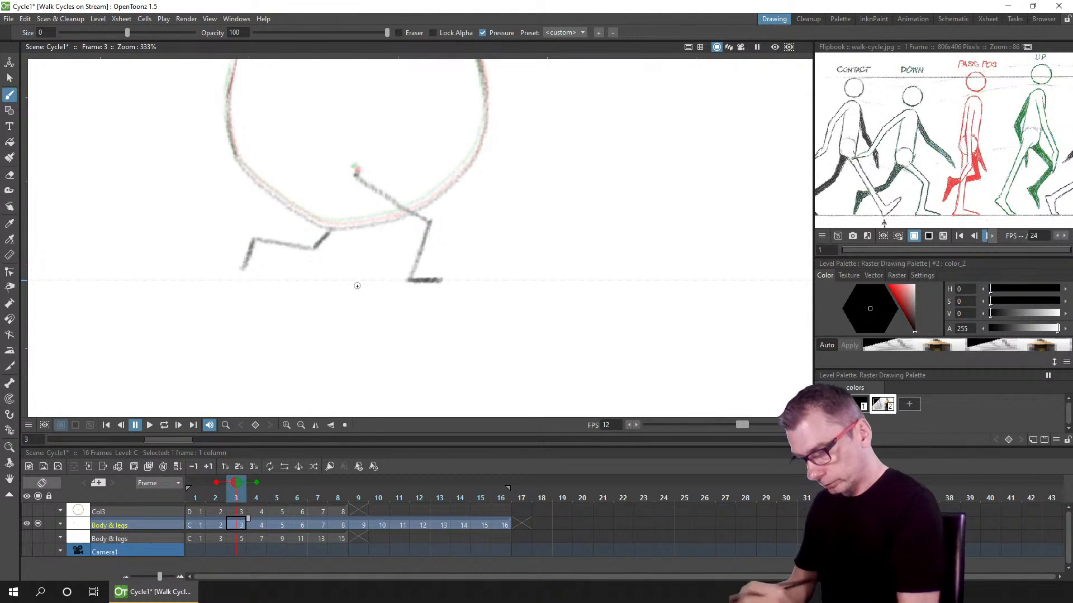
Step: On frame 2, try sketching strokes below the front foot and undo them
click(217, 524)
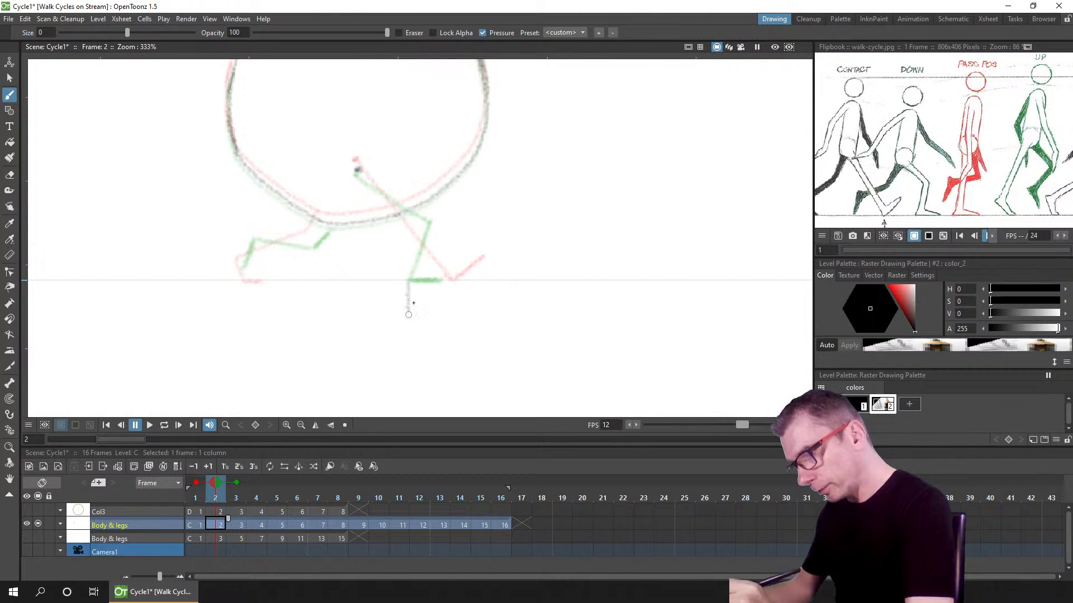
drag(451, 284, 451, 311)
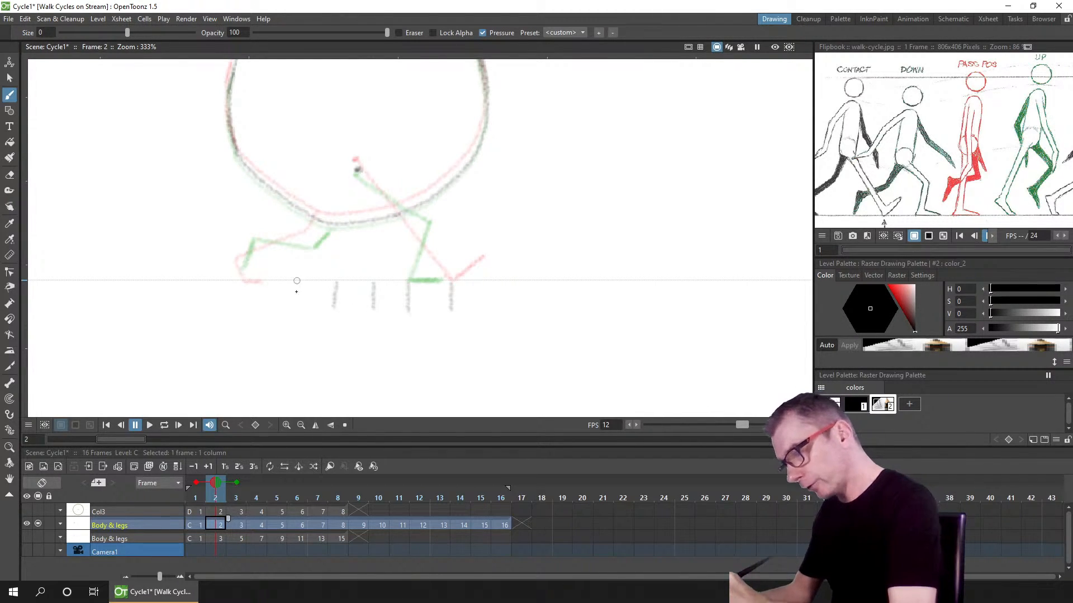
drag(296, 281, 296, 312)
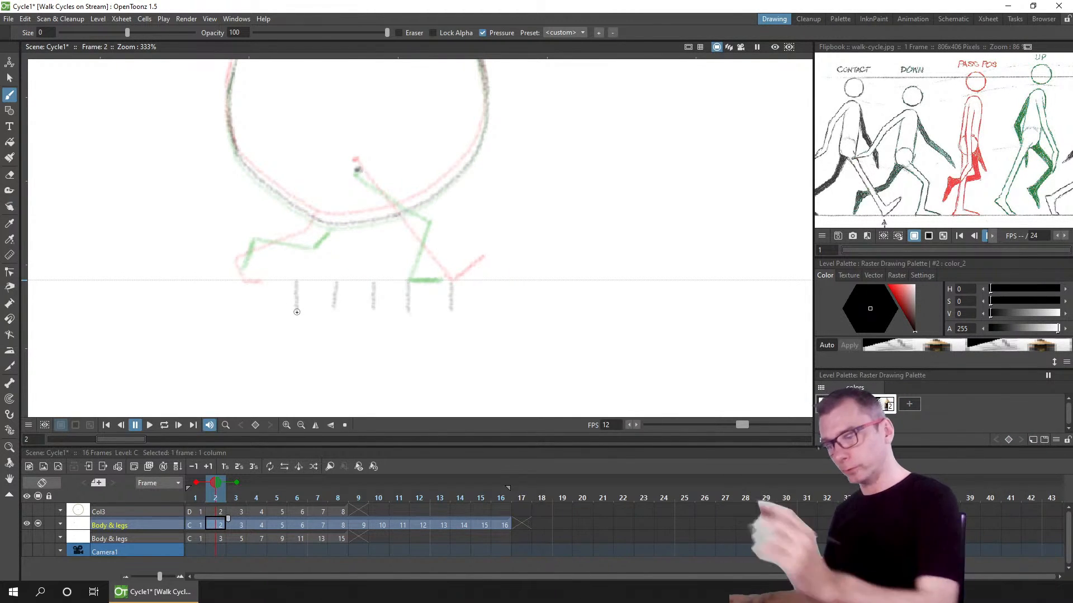
key(ctrl+z)
key(ctrl+z)
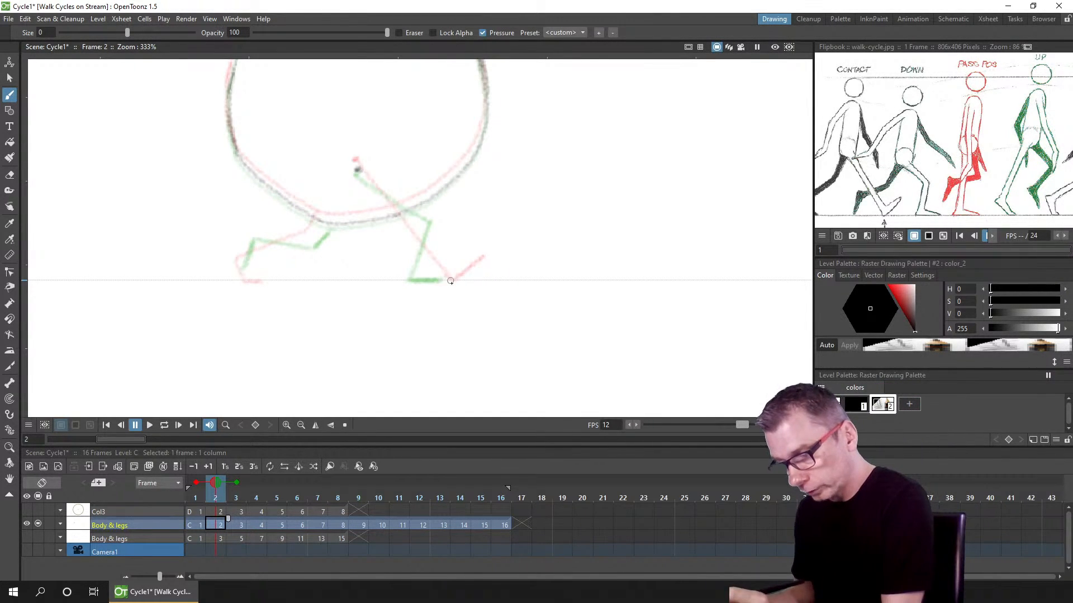
mouse_move(408, 282)
mouse_down()
mouse_move(431, 304)
mouse_move(430, 284)
mouse_move(430, 310)
mouse_up()
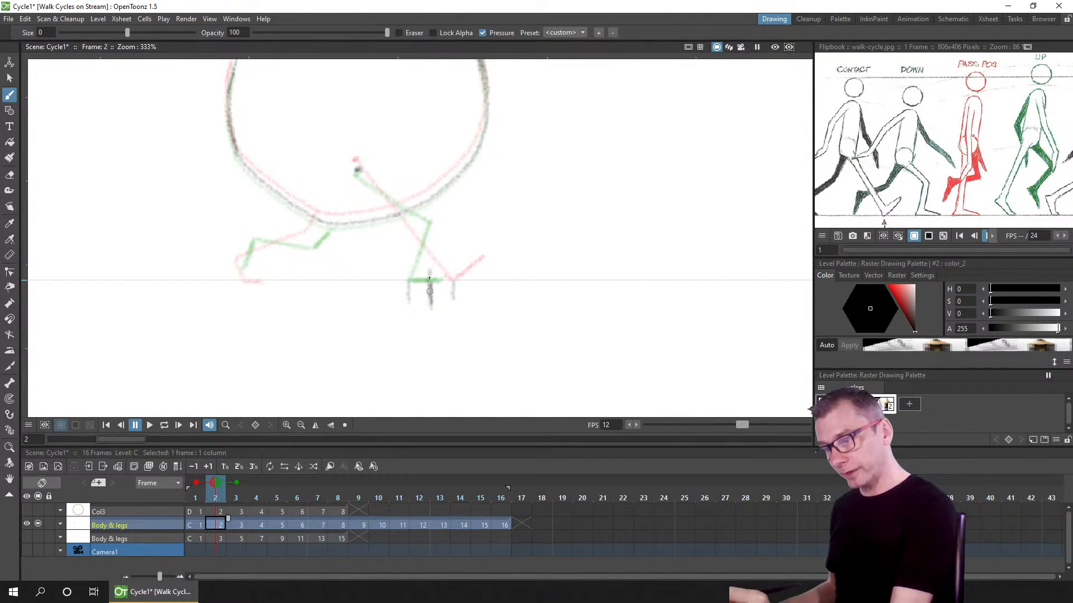
key(ctrl+z)
key(ctrl+z)
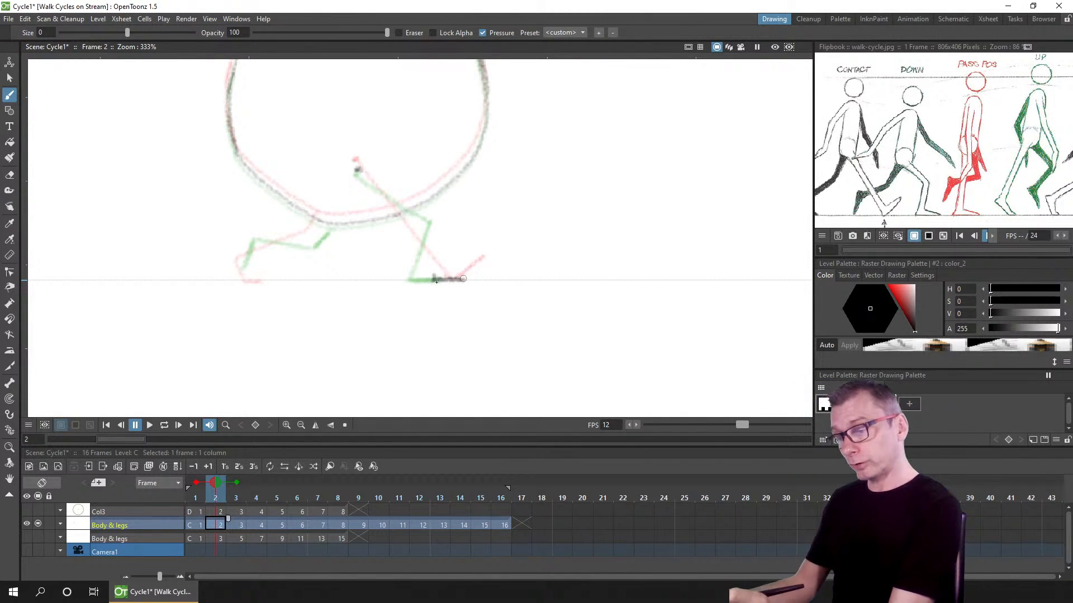
Step: Draw the front foot's sole on frame 2 and save the scene
key(ctrl+s)
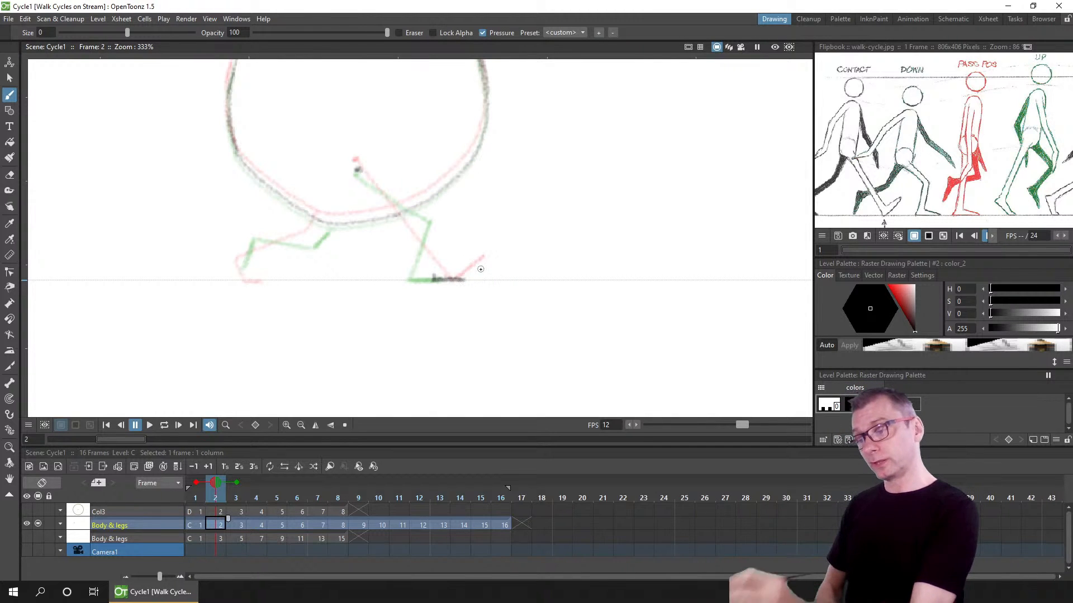
click(435, 280)
drag(435, 280, 467, 267)
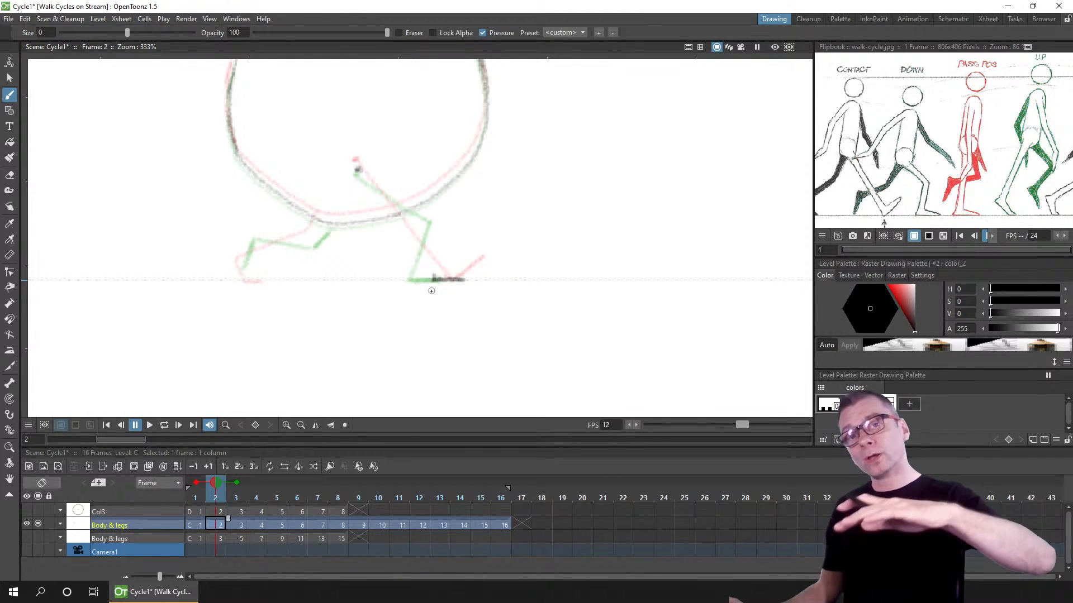
key(ctrl+s)
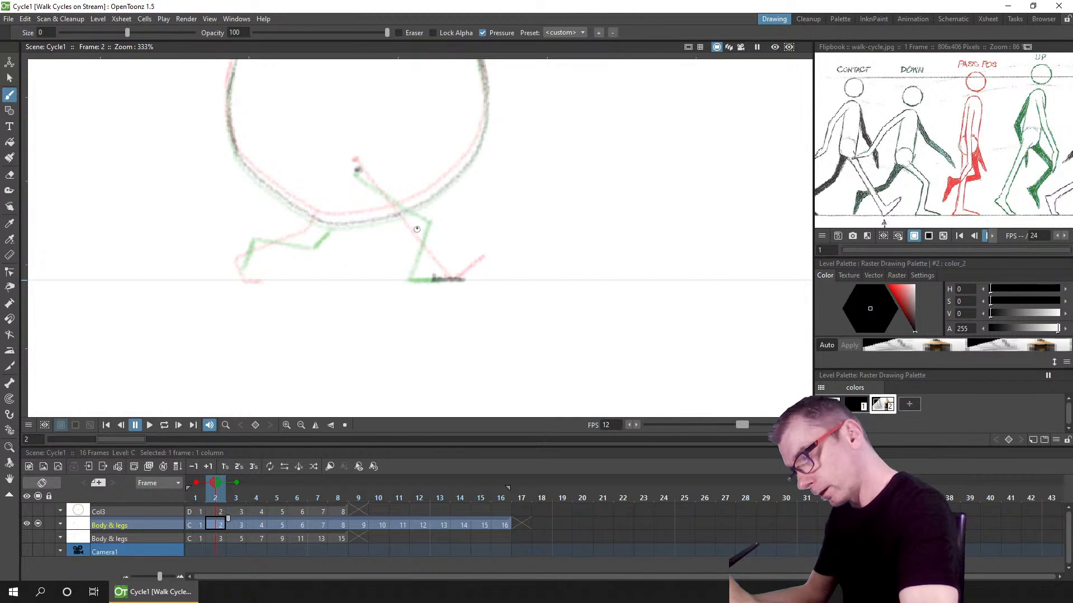
Step: Redraw the front and back legs on frame 2 following the onion-skin guides
drag(416, 224, 435, 280)
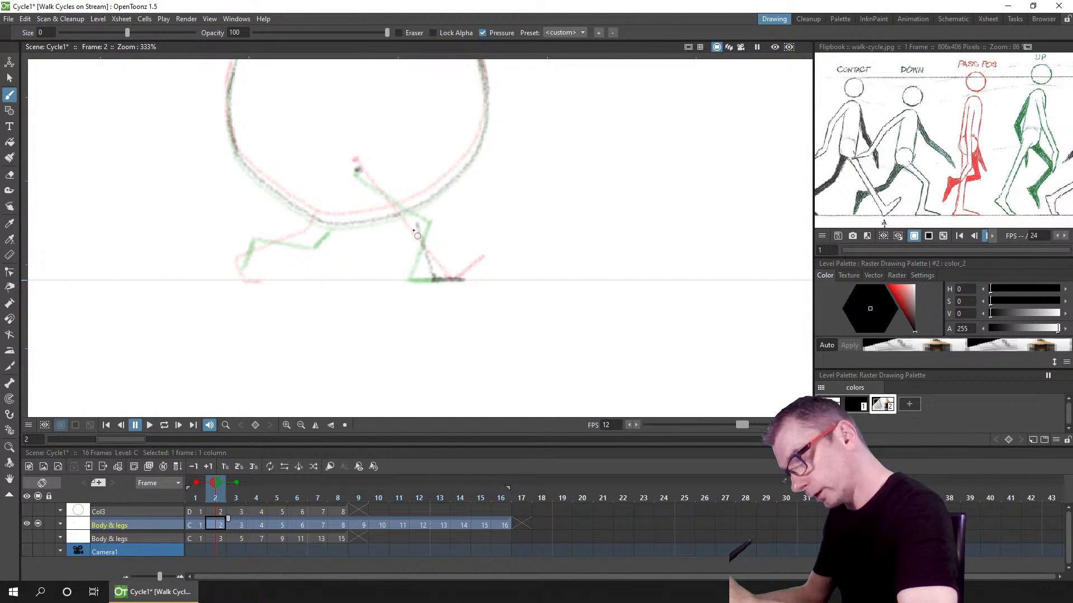
drag(417, 227, 434, 278)
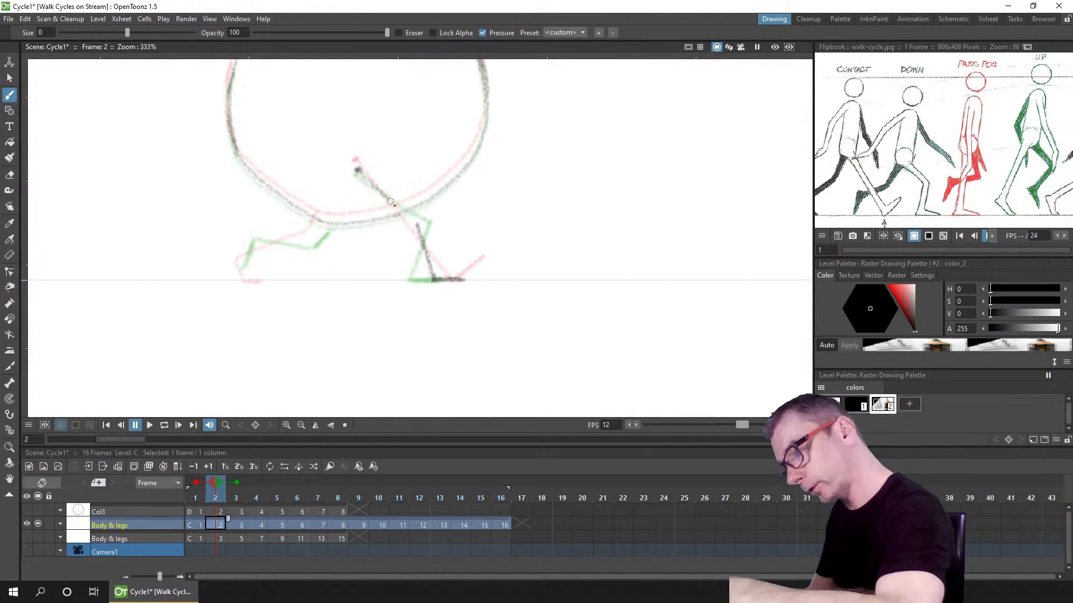
drag(357, 169, 414, 223)
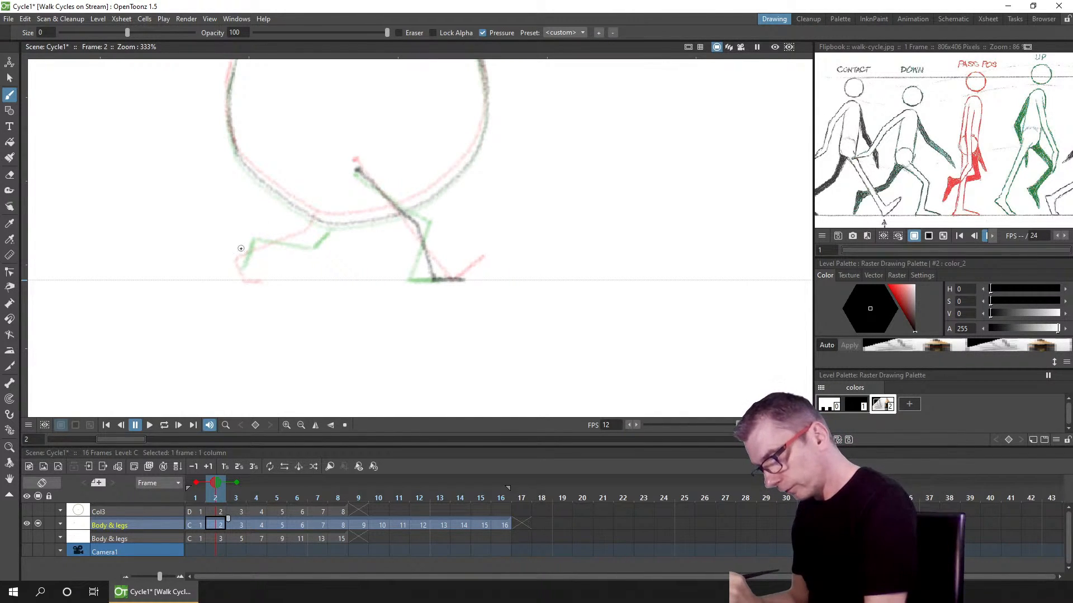
drag(241, 246, 244, 272)
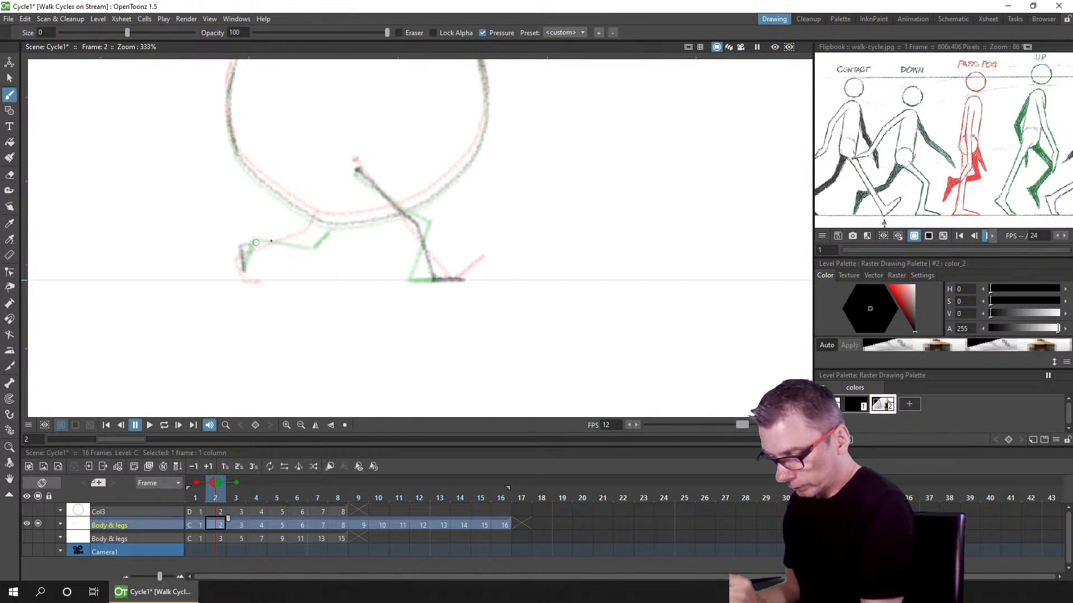
drag(250, 243, 306, 234)
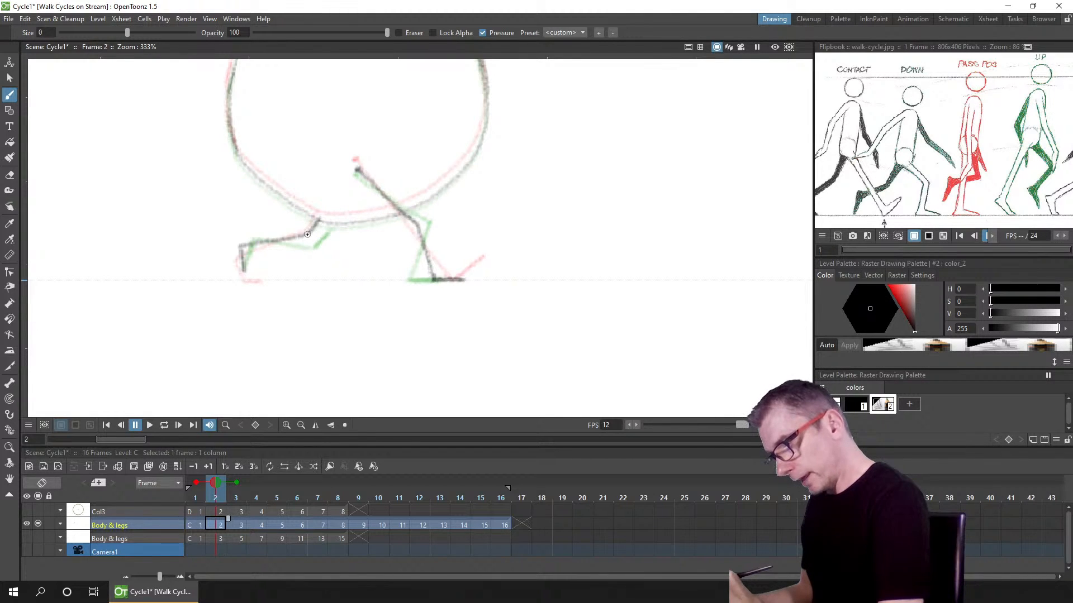
Step: Turn off the onion skins and return to frame 1
click(196, 482)
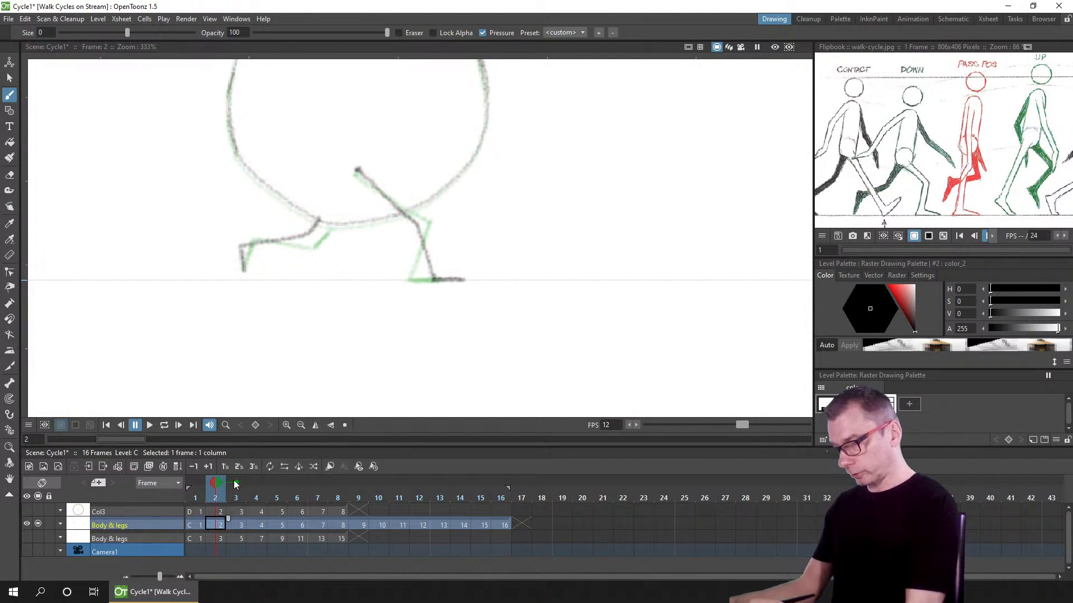
click(235, 484)
click(197, 498)
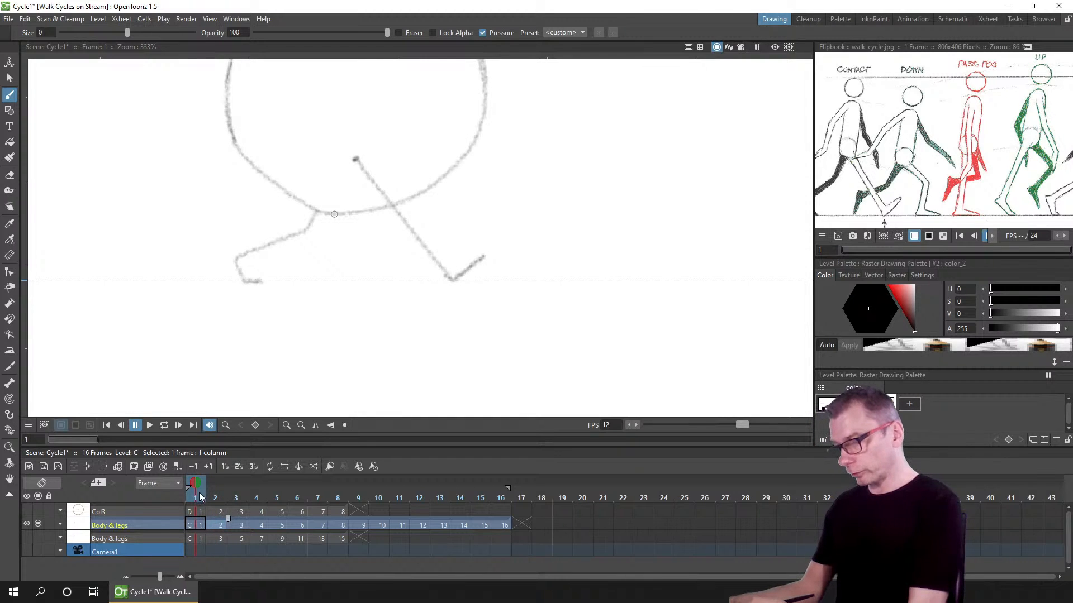
mouse_move(197, 495)
mouse_down()
mouse_move(250, 493)
mouse_move(180, 498)
mouse_up()
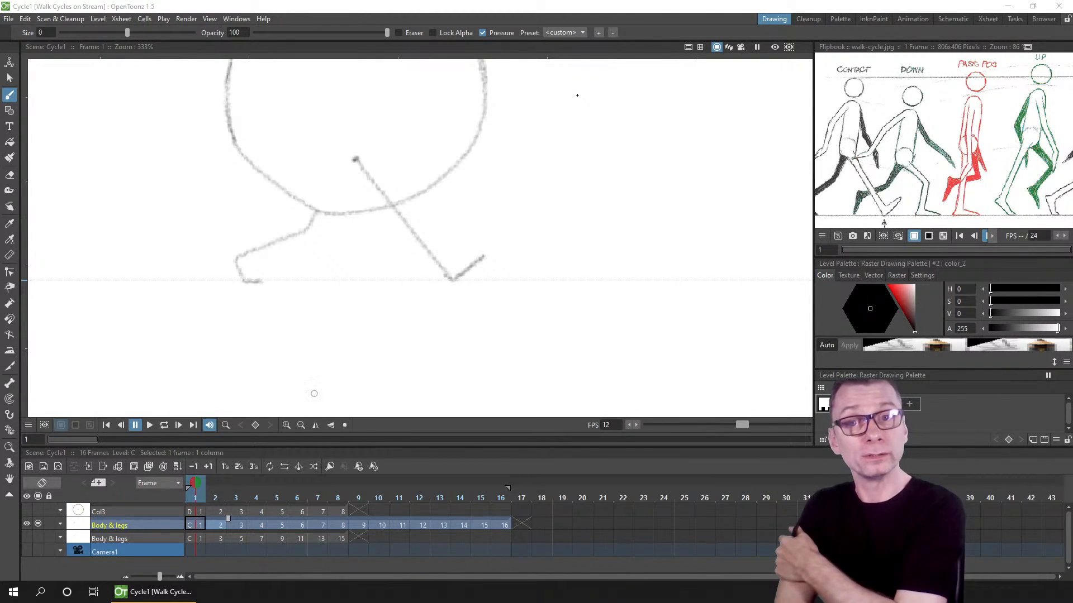
Step: Browse the project's outputs, extras and drawings folders in File Explorer
click(190, 524)
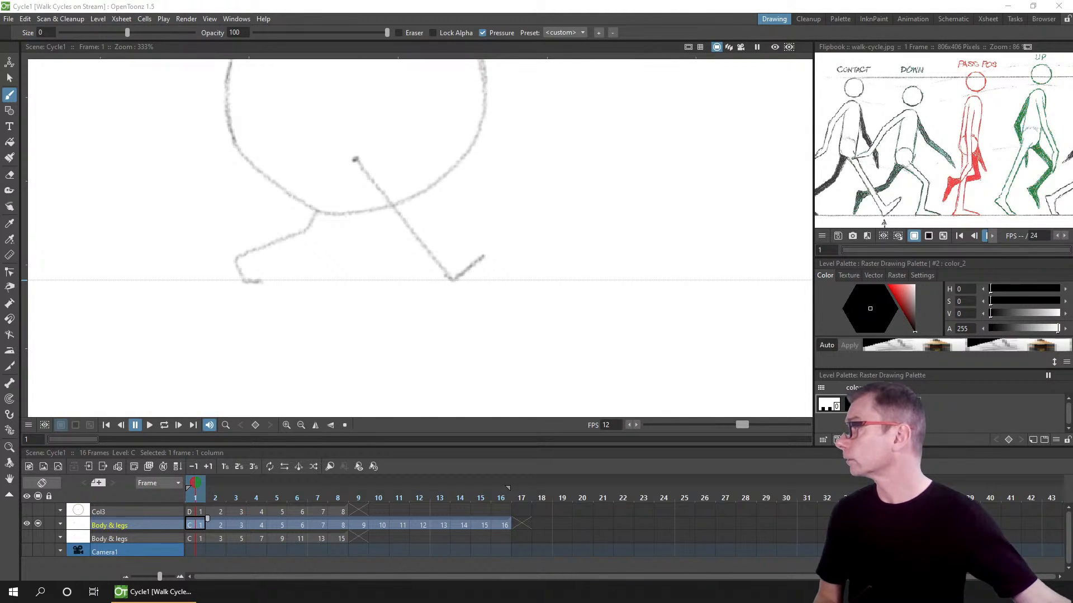
drag(732, 1, 442, 110)
drag(779, 221, 656, 221)
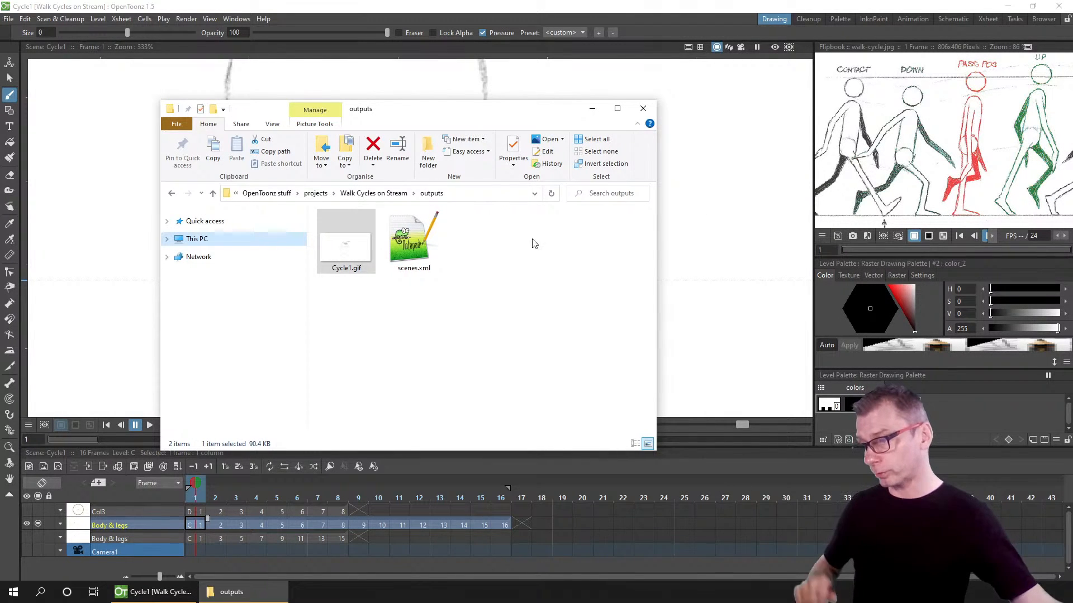
click(371, 193)
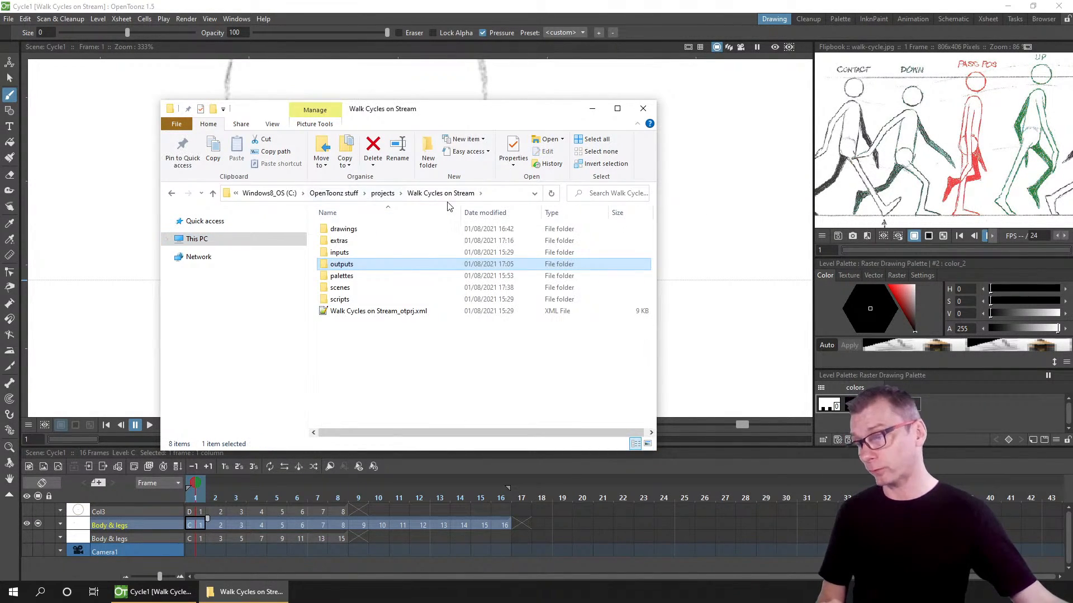
click(341, 243)
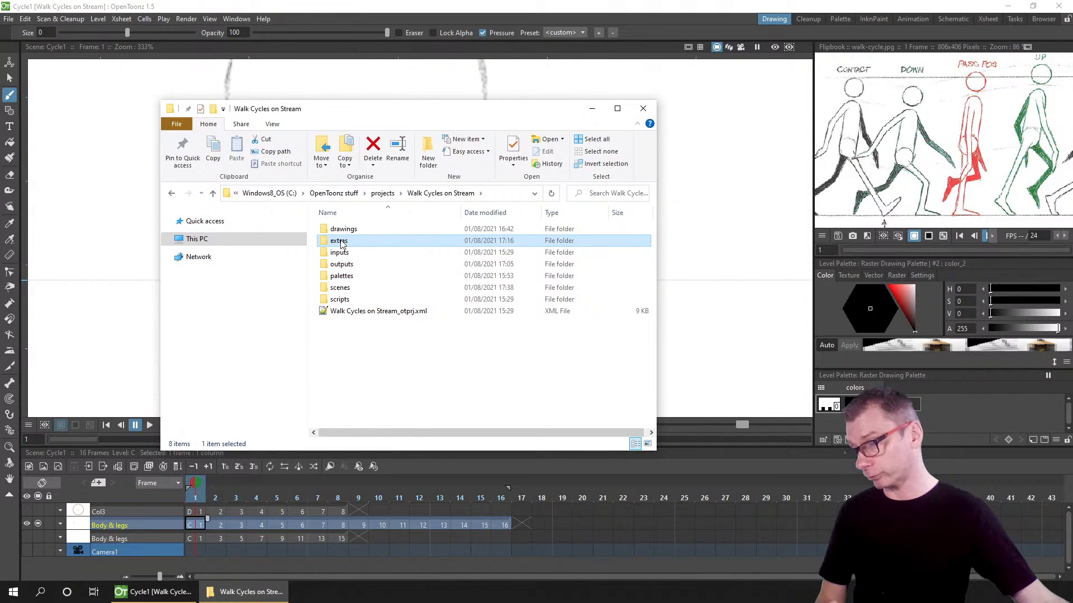
double_click(366, 246)
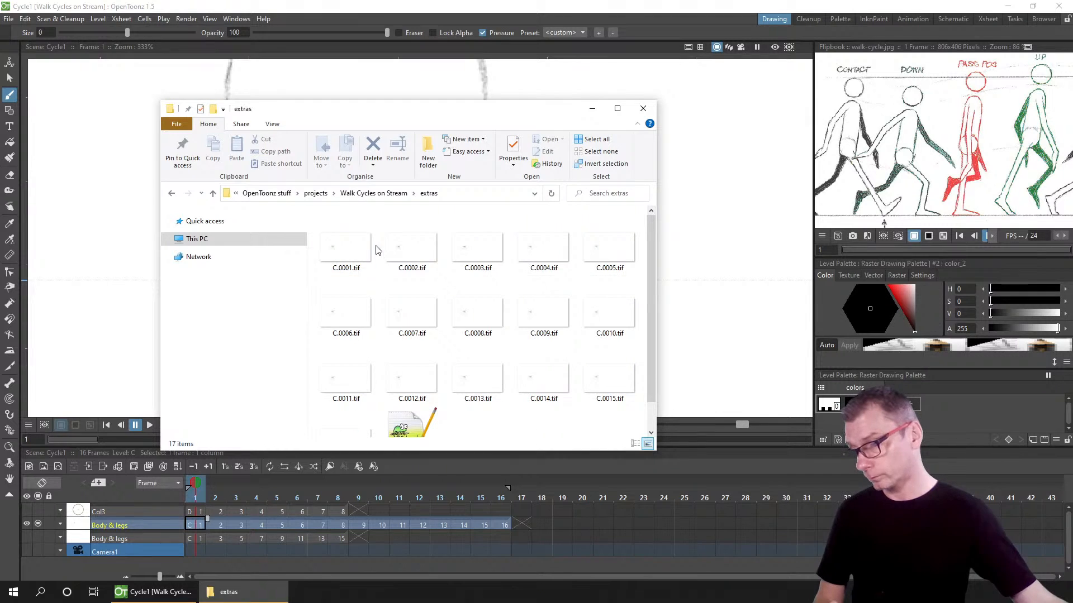
drag(409, 120, 479, 68)
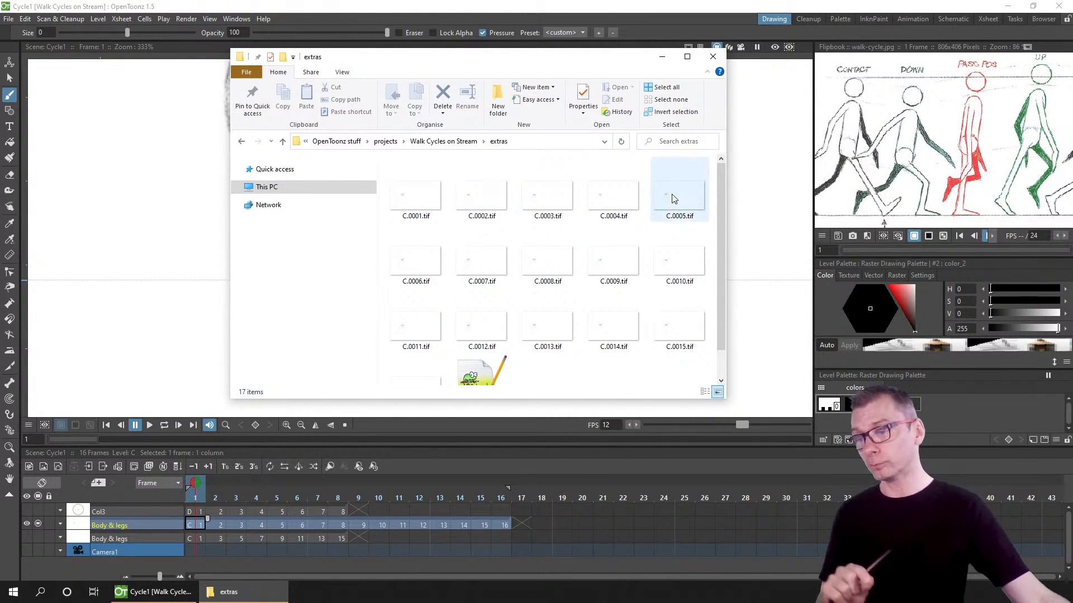
scroll(524, 339, down, 1)
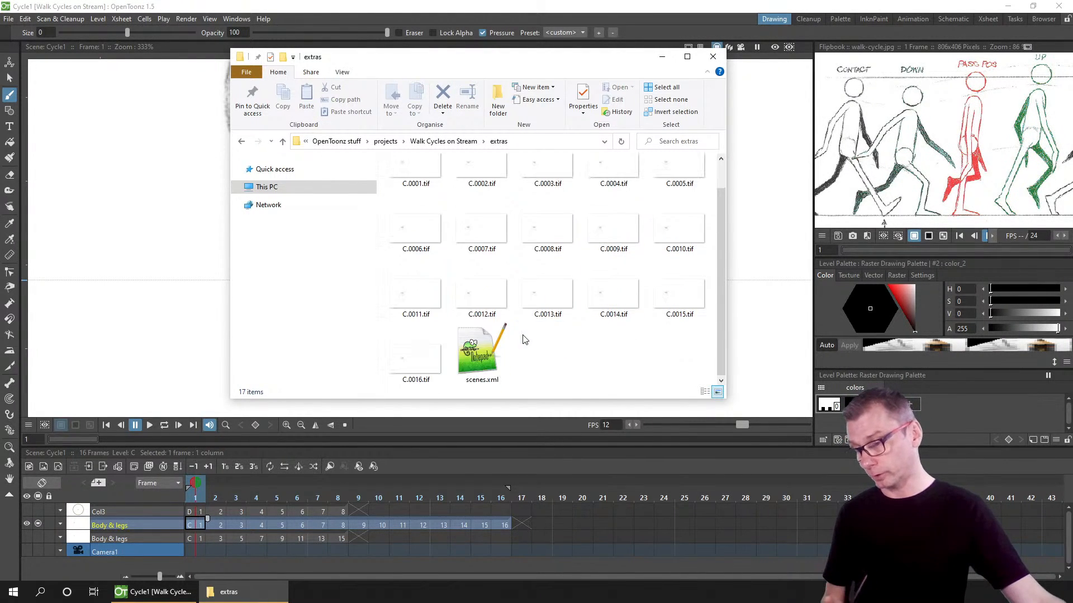
click(429, 356)
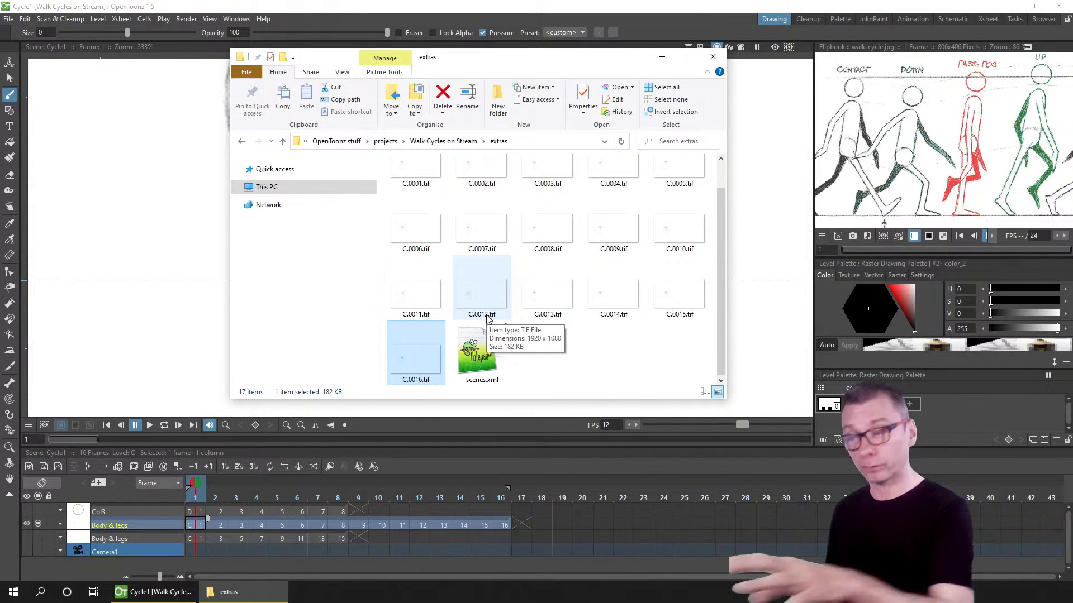
click(444, 141)
click(412, 179)
double_click(411, 179)
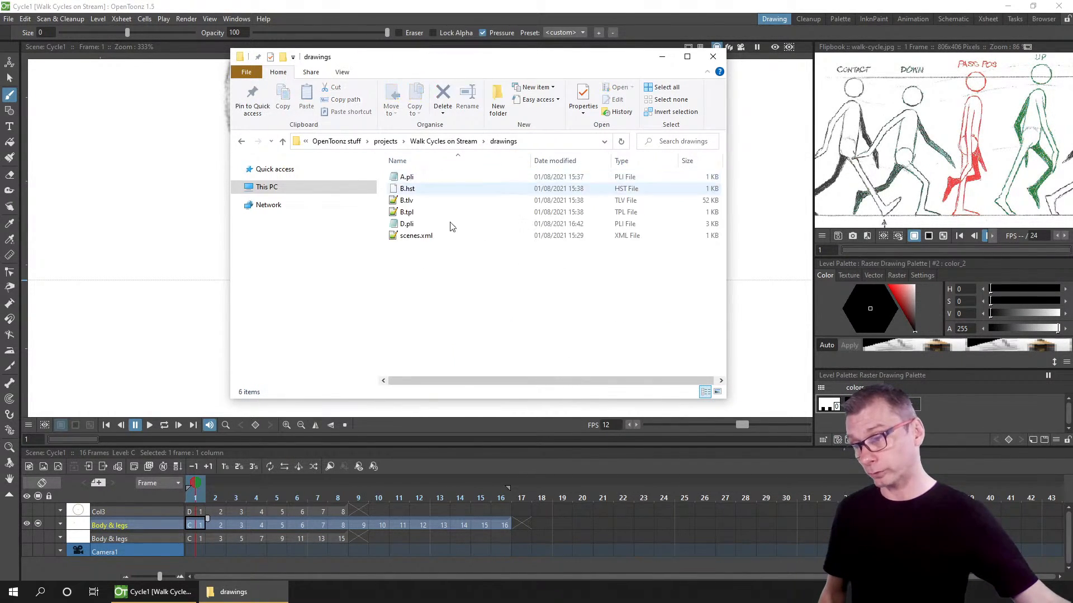
click(420, 180)
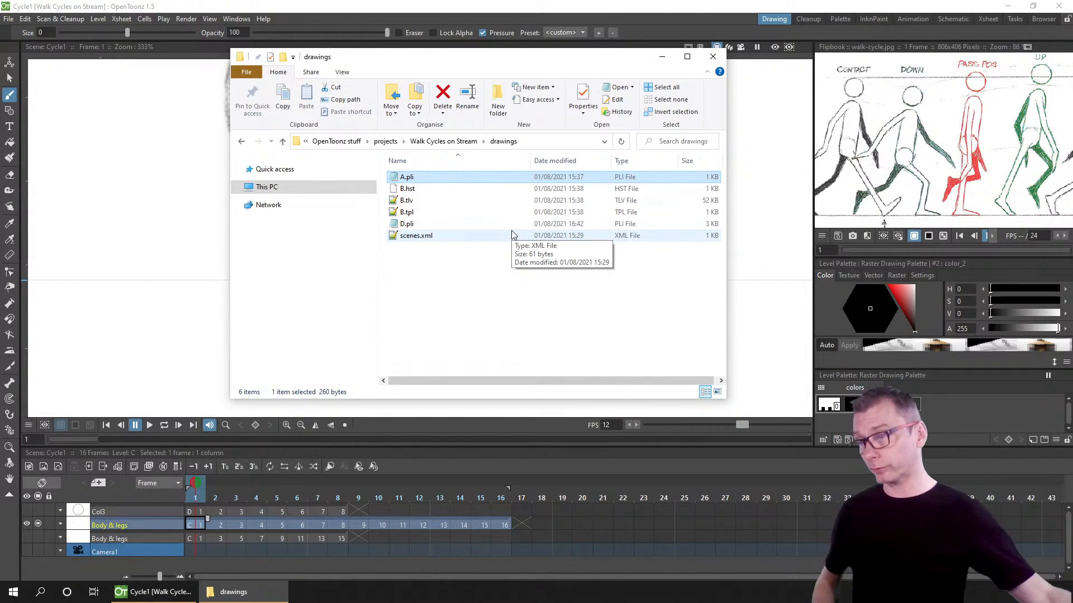
Step: Load the level A.pli from the project's drawings folder into a new column
click(358, 512)
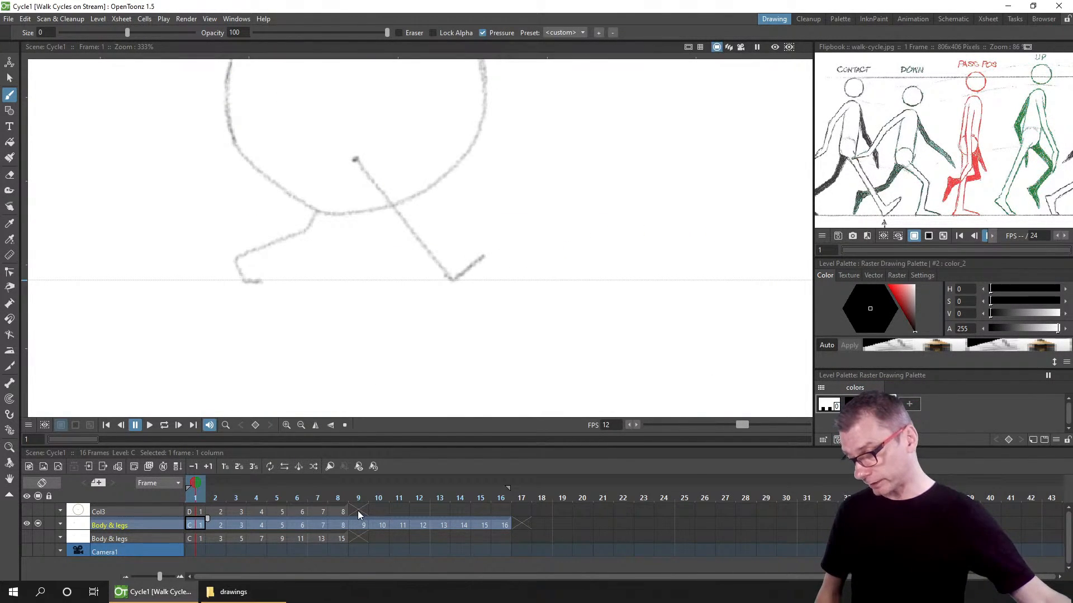
right_click(358, 511)
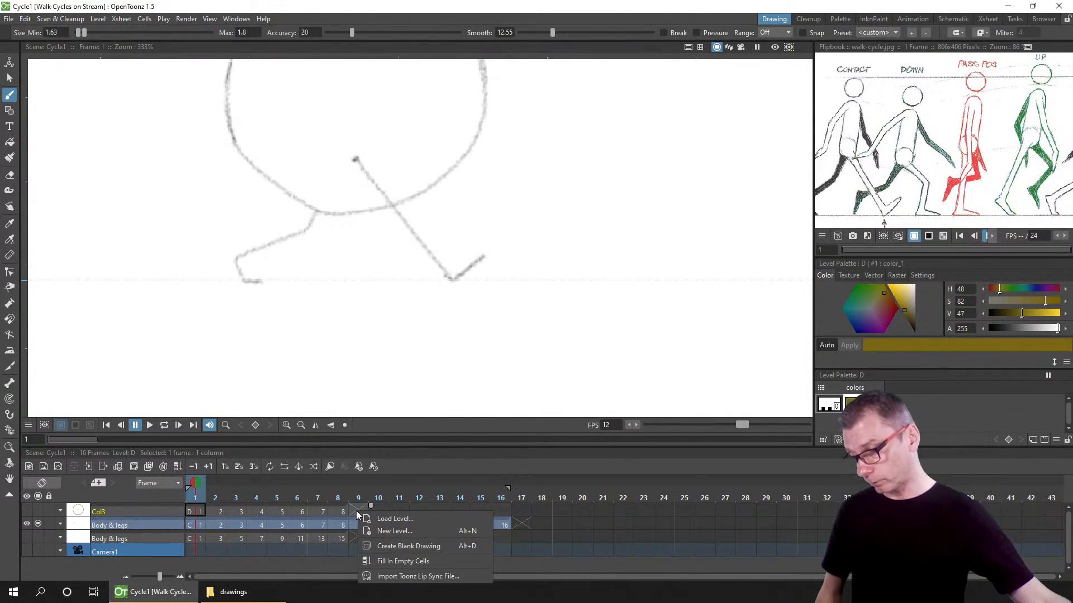
click(423, 518)
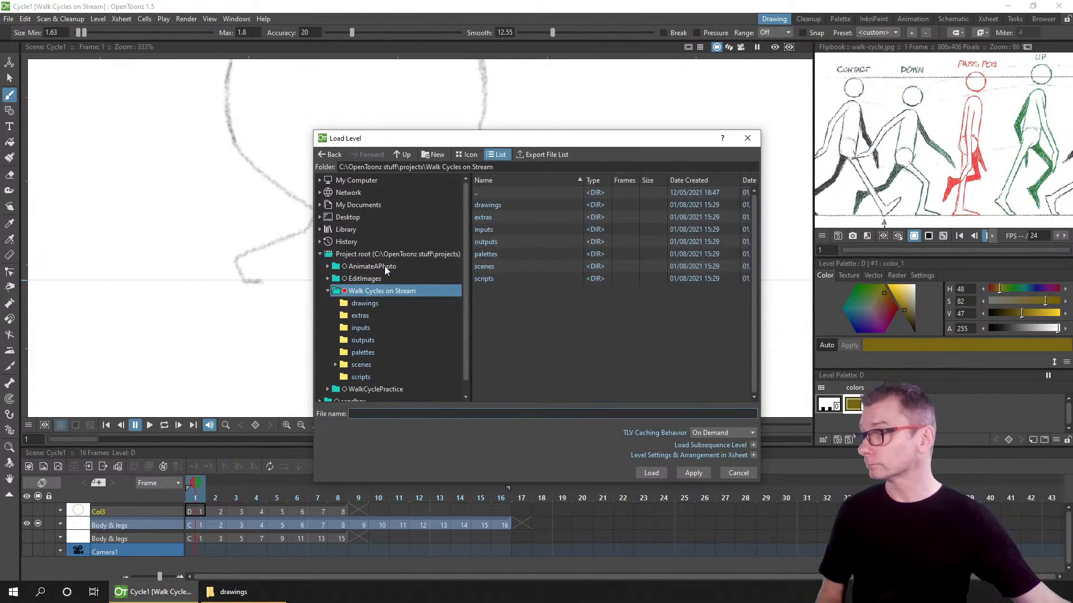
click(363, 303)
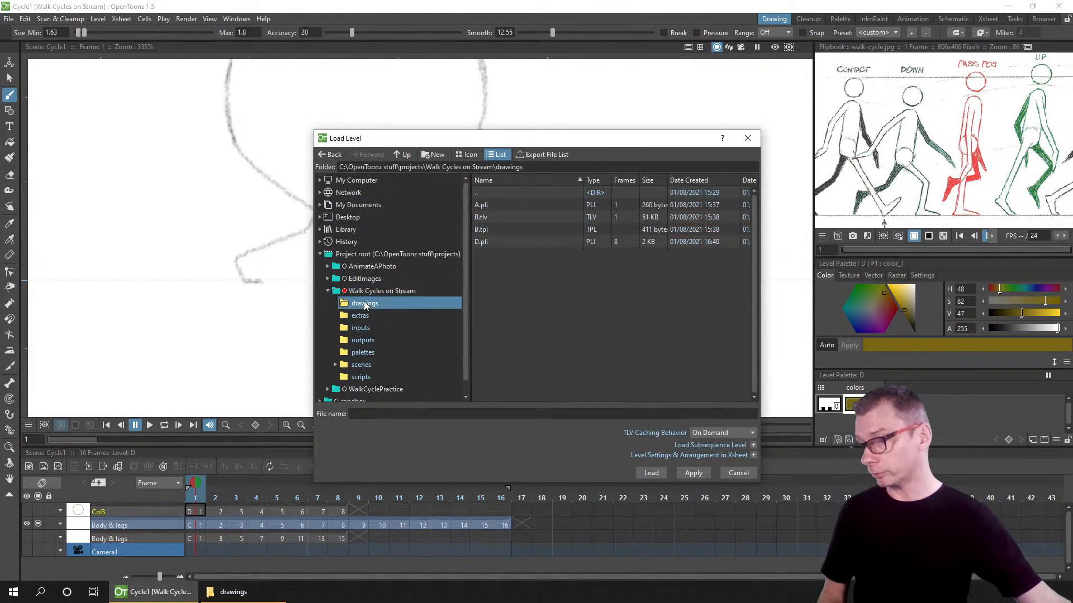
click(481, 205)
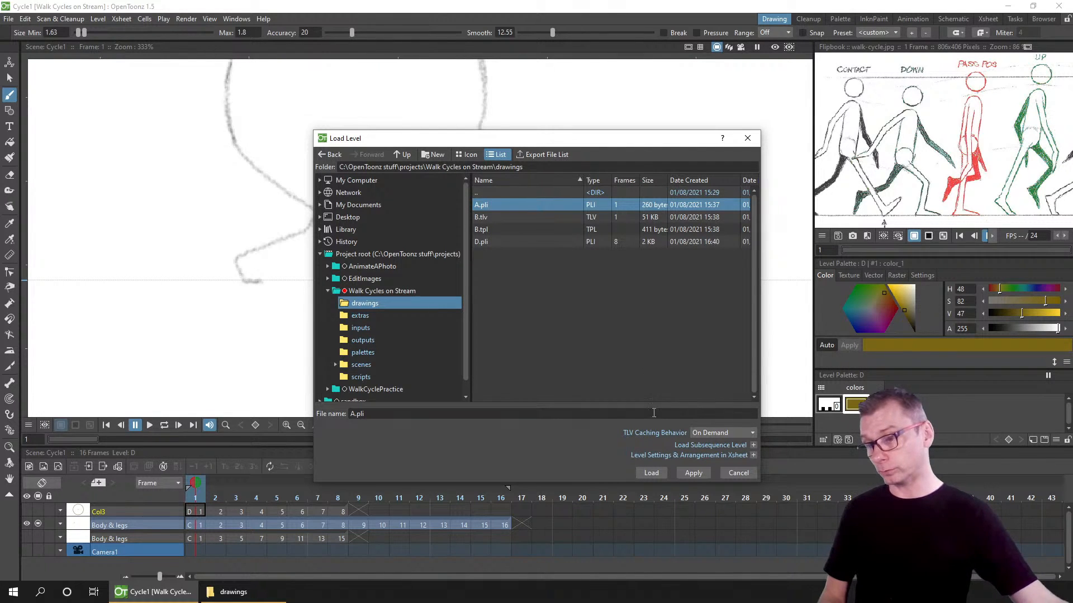
click(655, 472)
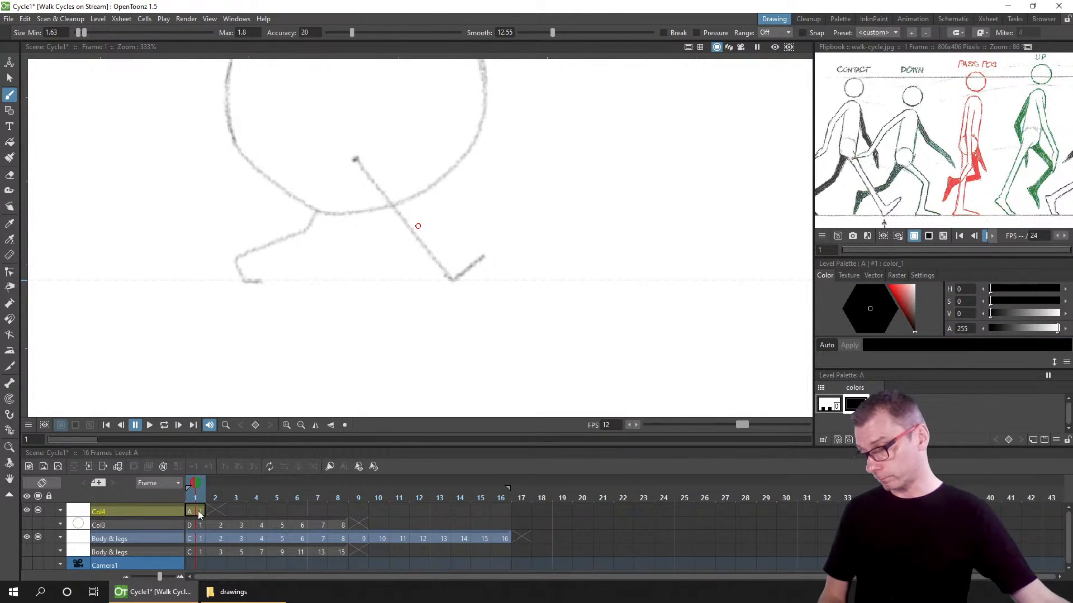
click(198, 510)
scroll(383, 249, down, 4)
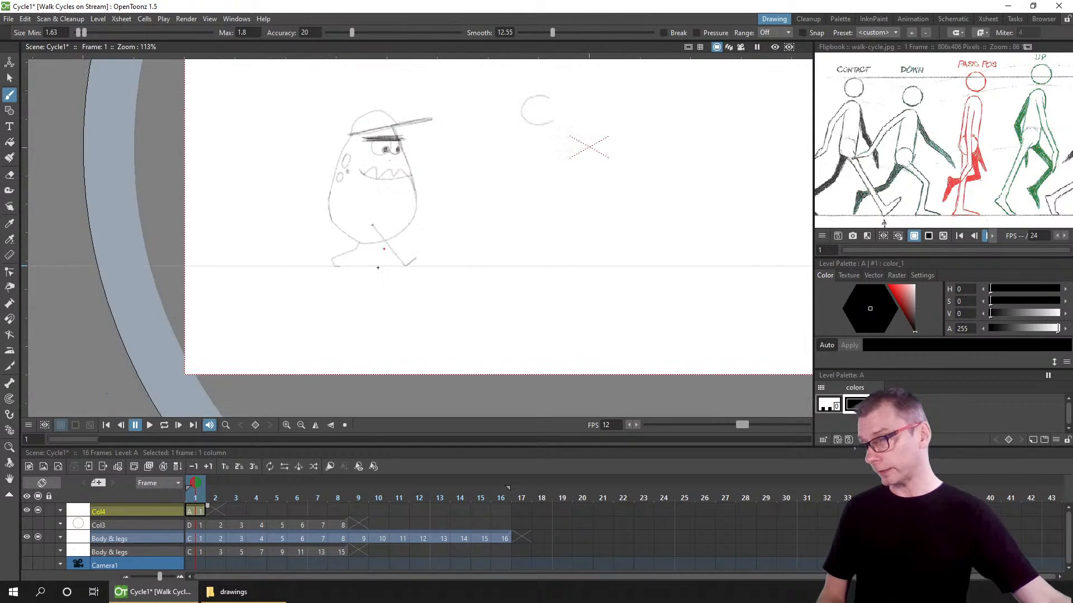
drag(384, 248, 354, 297)
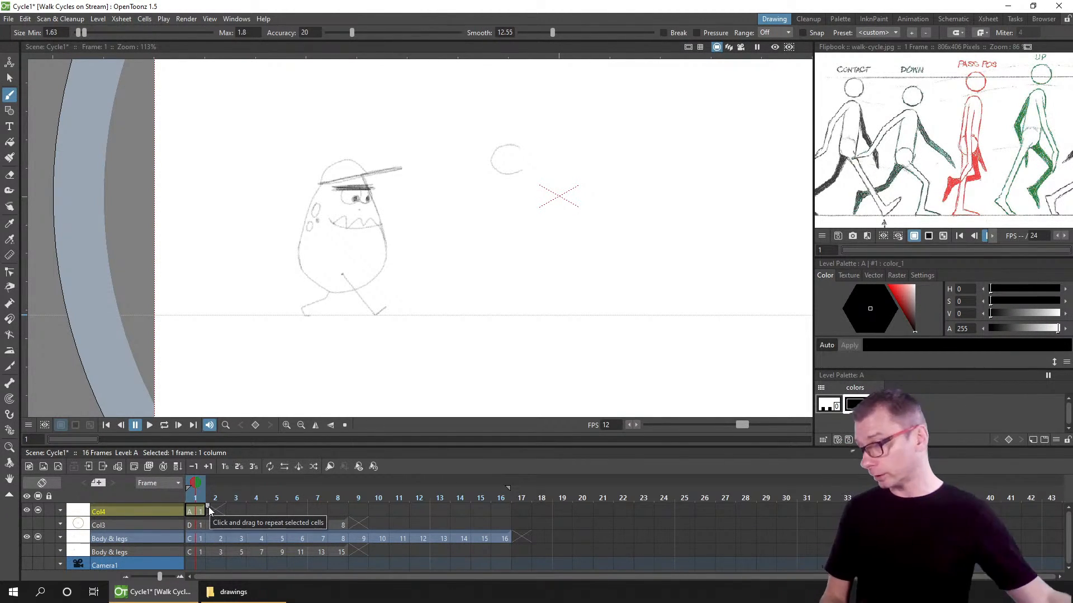
right_click(230, 507)
click(248, 518)
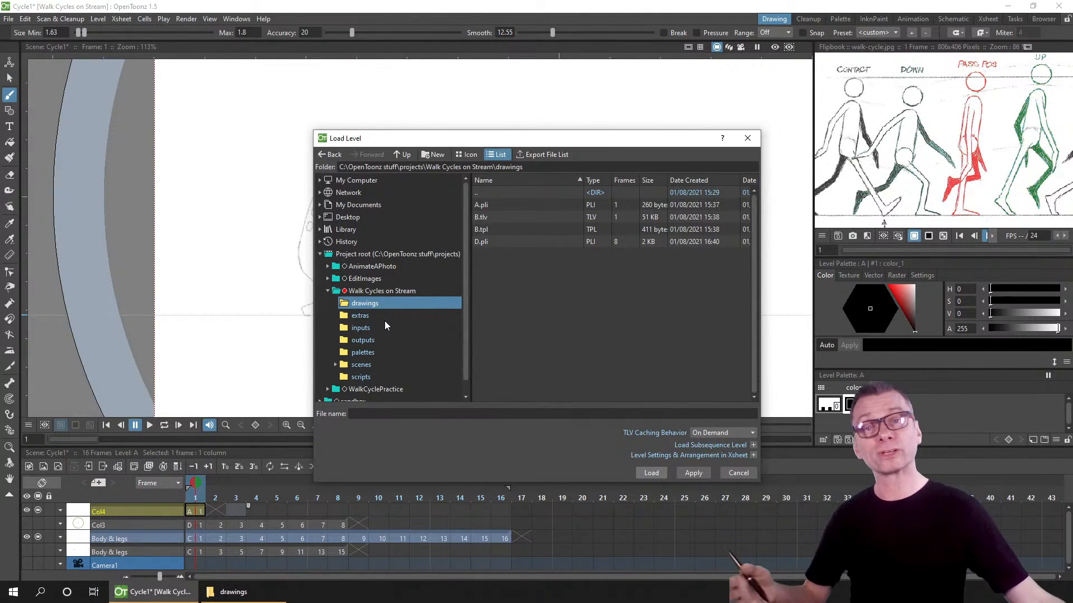
click(739, 473)
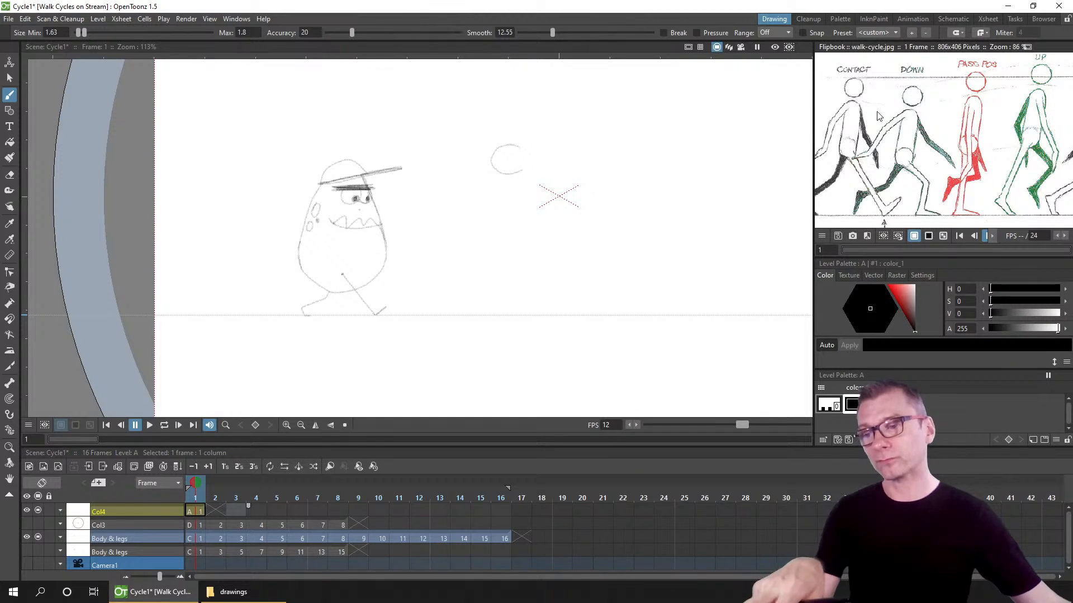
Step: Zoom and pan the Flipbook's walk-cycle reference image to examine the key poses
click(231, 19)
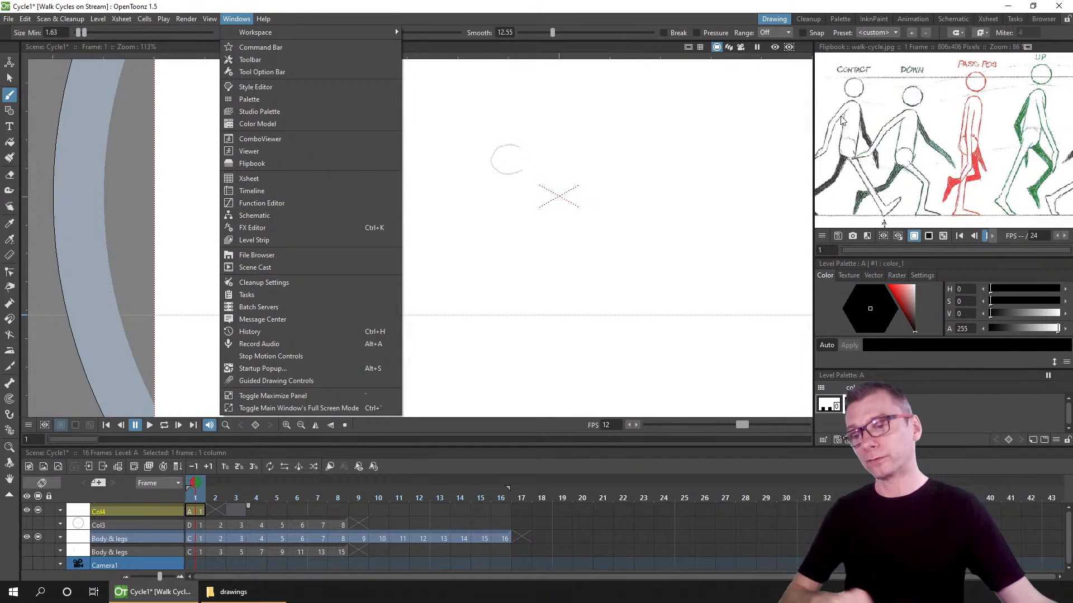
click(277, 164)
right_click(884, 110)
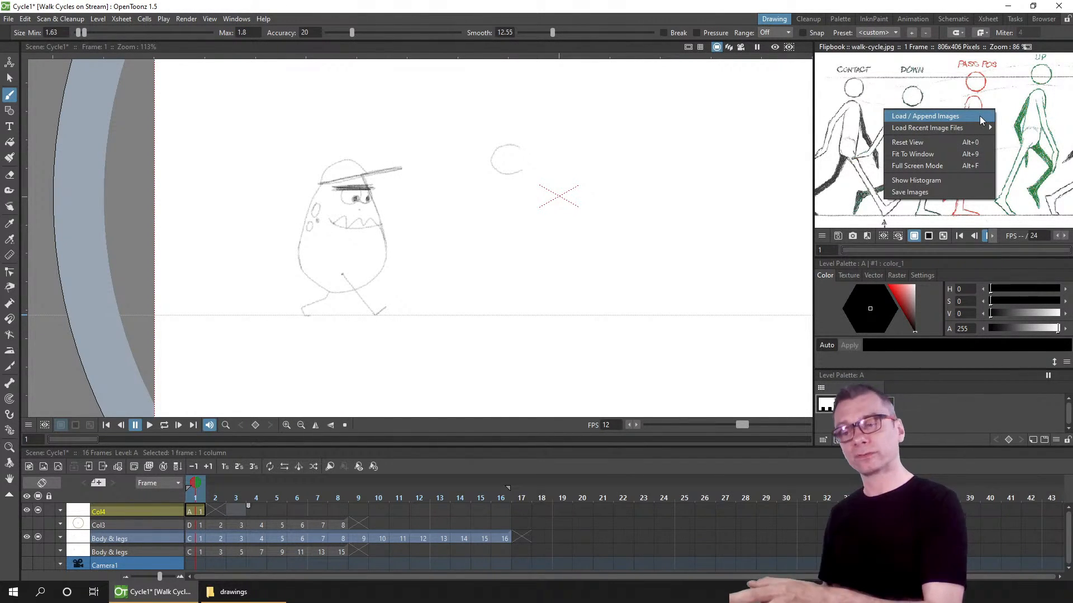
click(954, 77)
scroll(954, 120, down, 3)
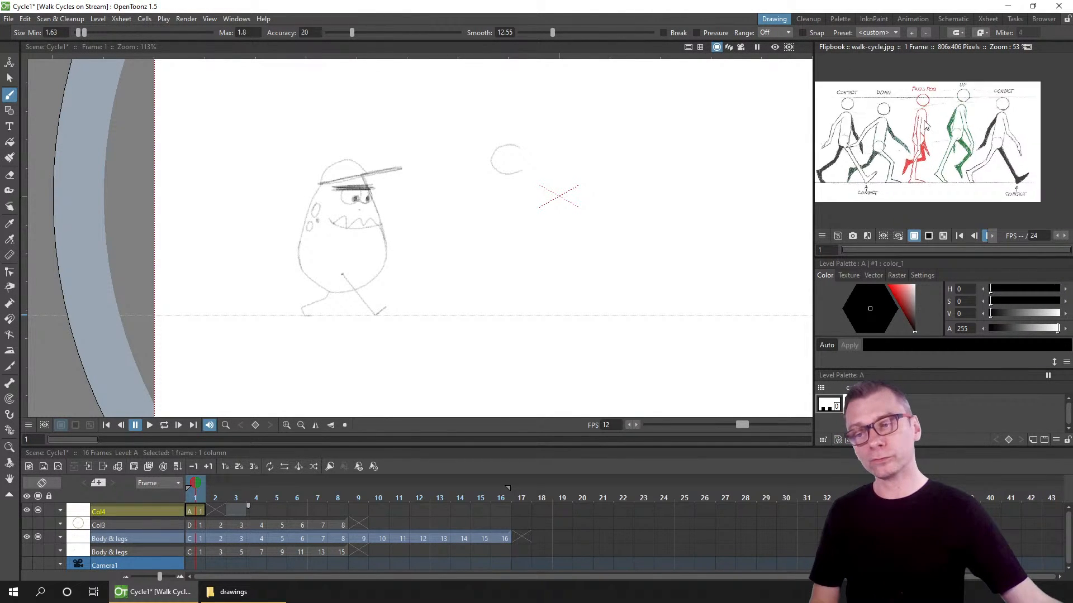
scroll(944, 117, up, 4)
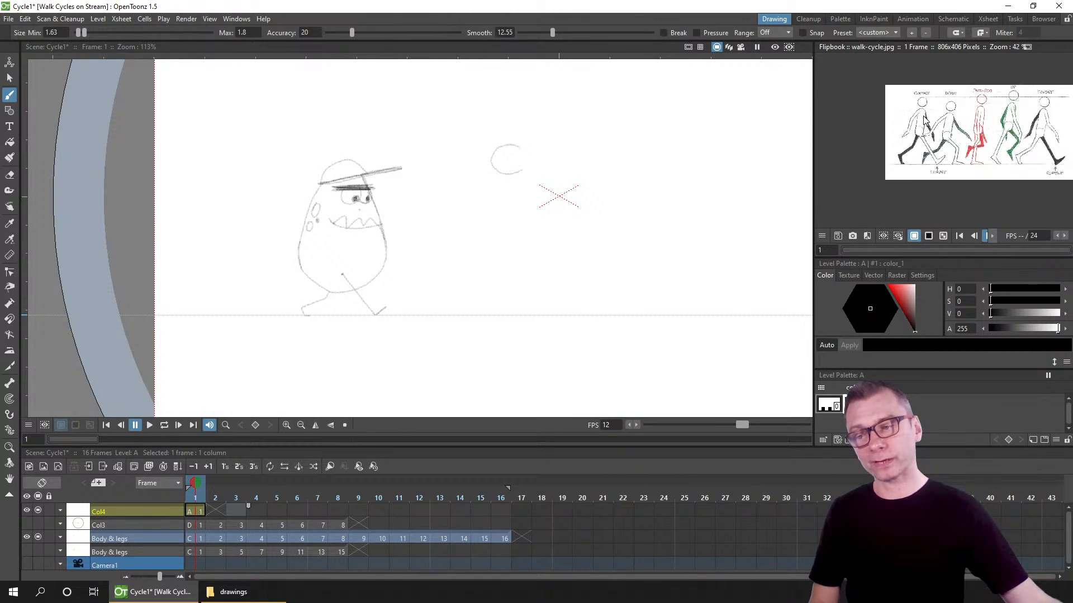
scroll(932, 102, up, 4)
scroll(1025, 111, down, 6)
drag(1026, 110, 938, 112)
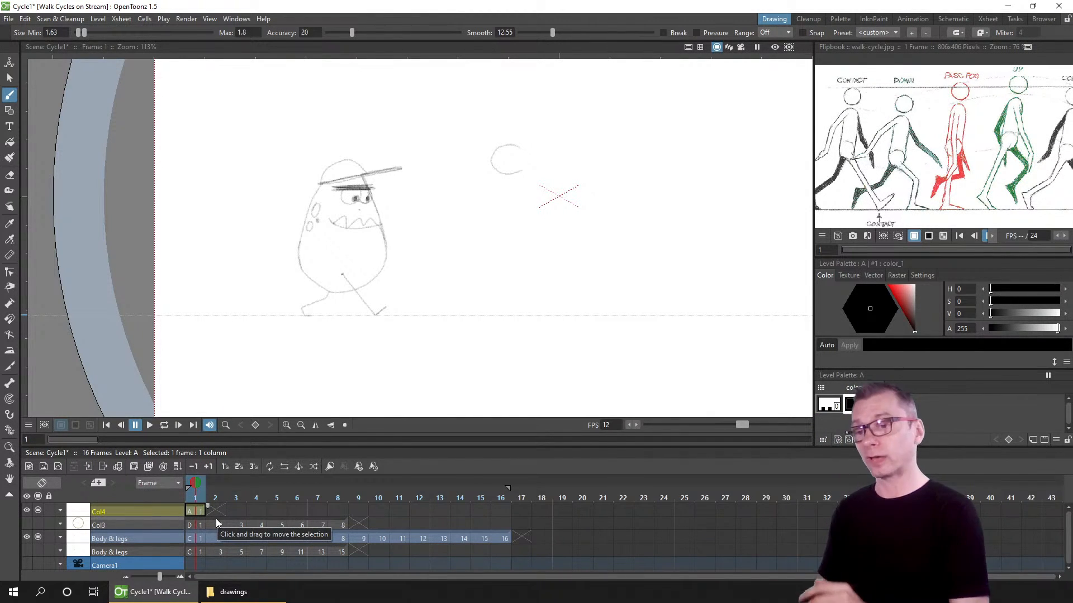
Step: Open the Level Strip as a floating panel and draw a large V stroke on level A's drawing
click(236, 18)
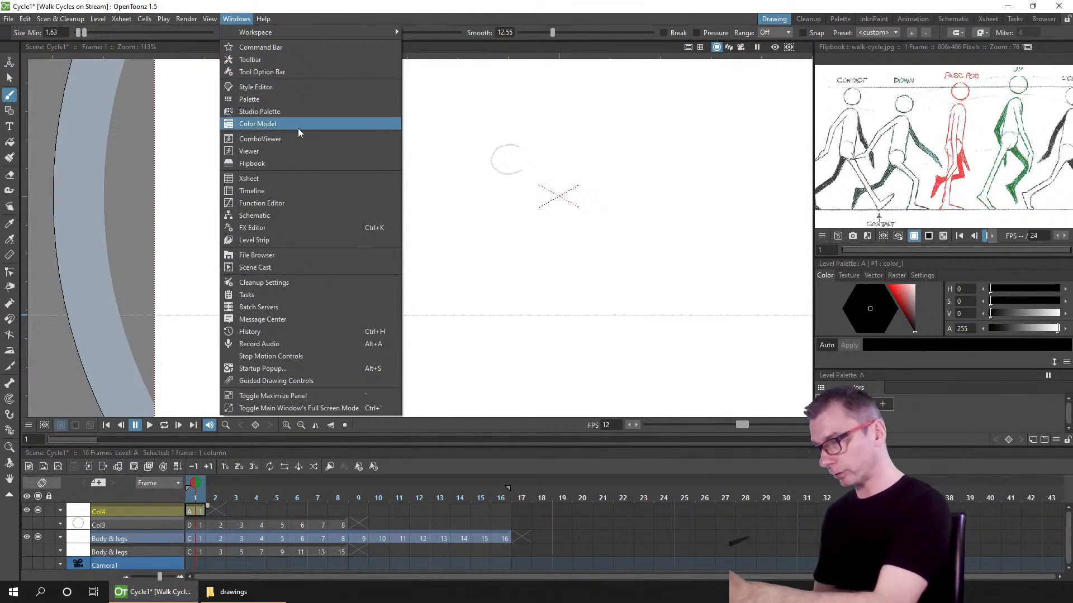
click(308, 240)
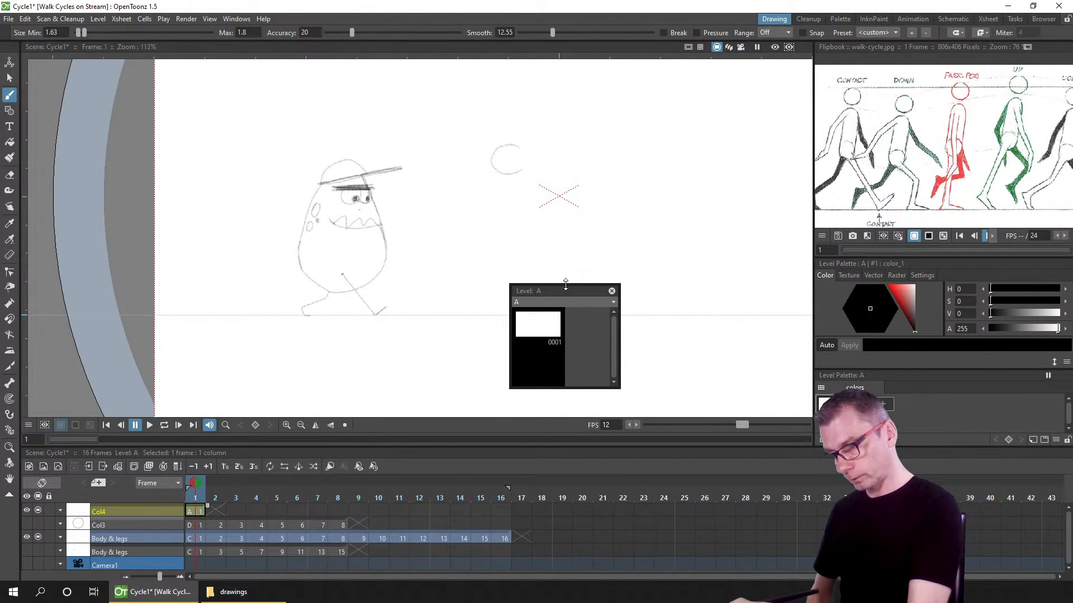
drag(565, 283, 578, 91)
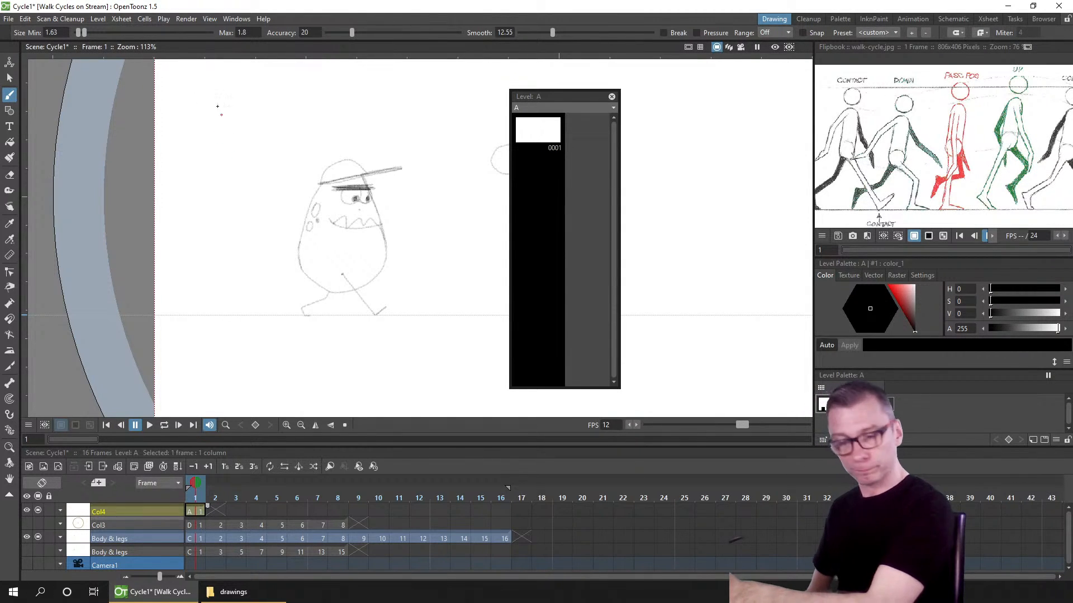
mouse_move(196, 94)
mouse_down()
mouse_move(282, 356)
mouse_move(326, 313)
mouse_move(426, 94)
mouse_up()
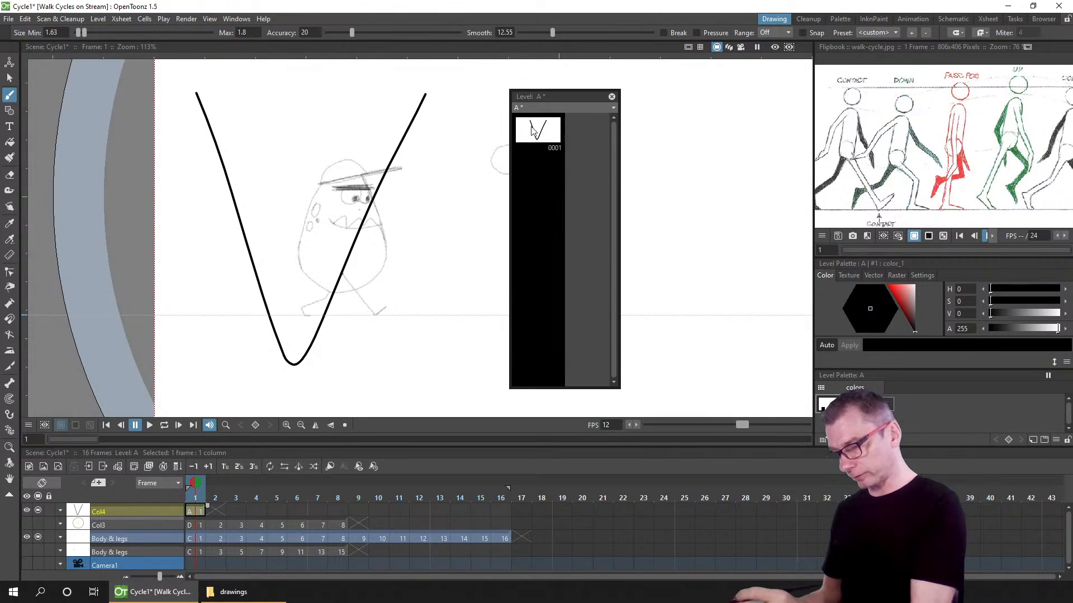
Step: Step through frames 1 to 6 of the Body & legs column to view its drawings in the Level Strip, then close it
click(193, 539)
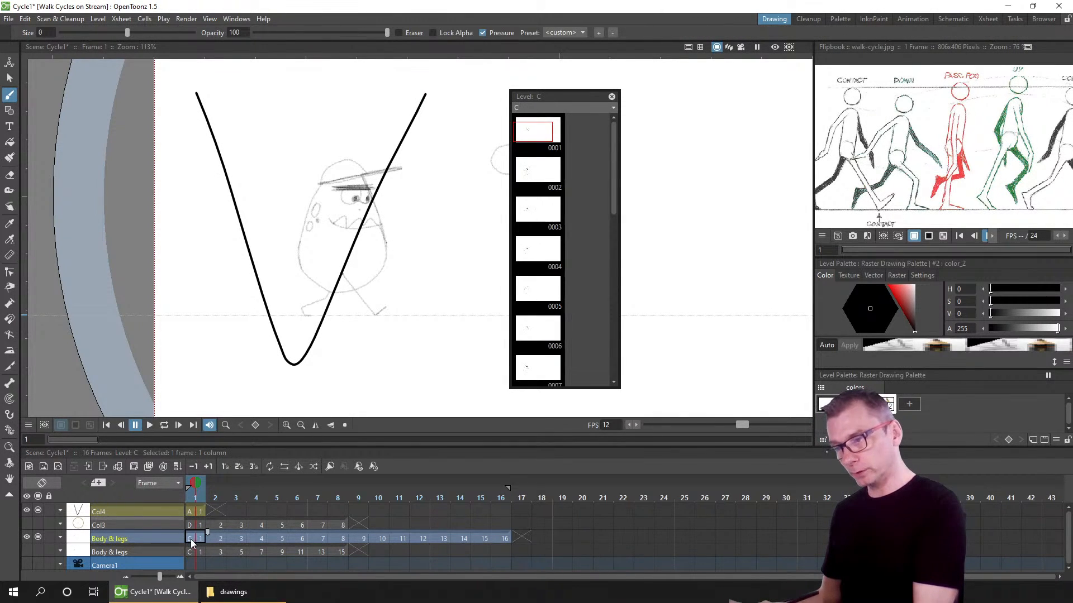
mouse_move(615, 136)
mouse_down()
mouse_move(599, 374)
mouse_move(618, 130)
mouse_up()
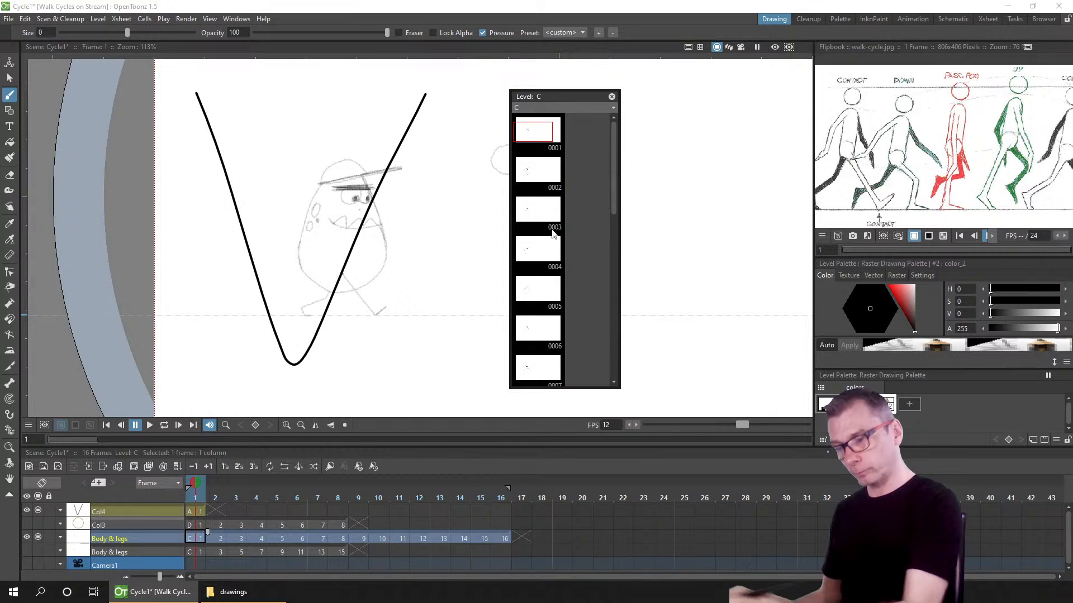
click(218, 537)
click(239, 537)
drag(266, 537, 270, 536)
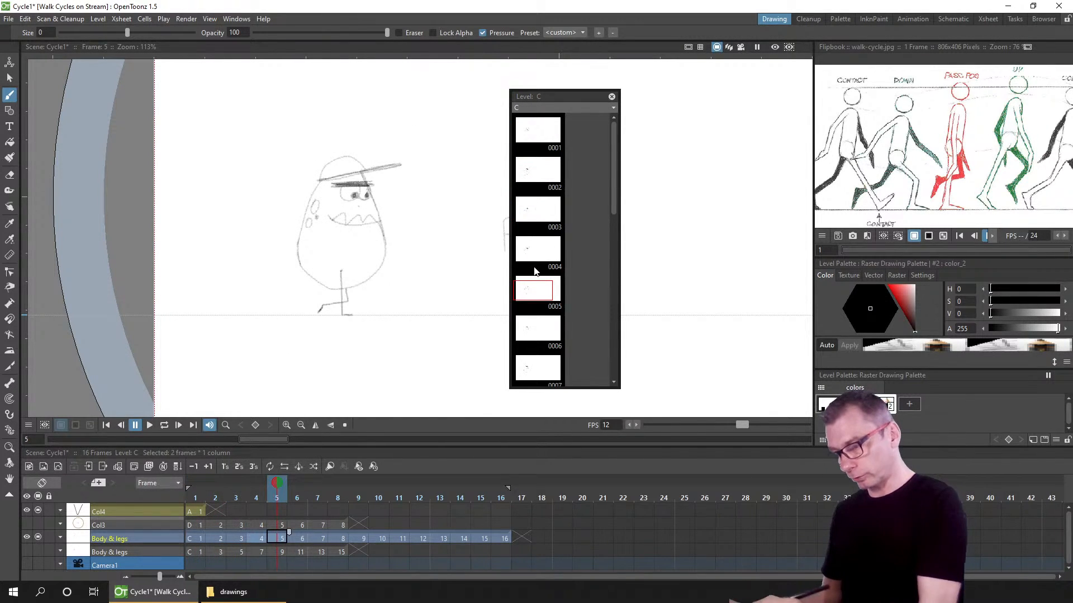
click(299, 537)
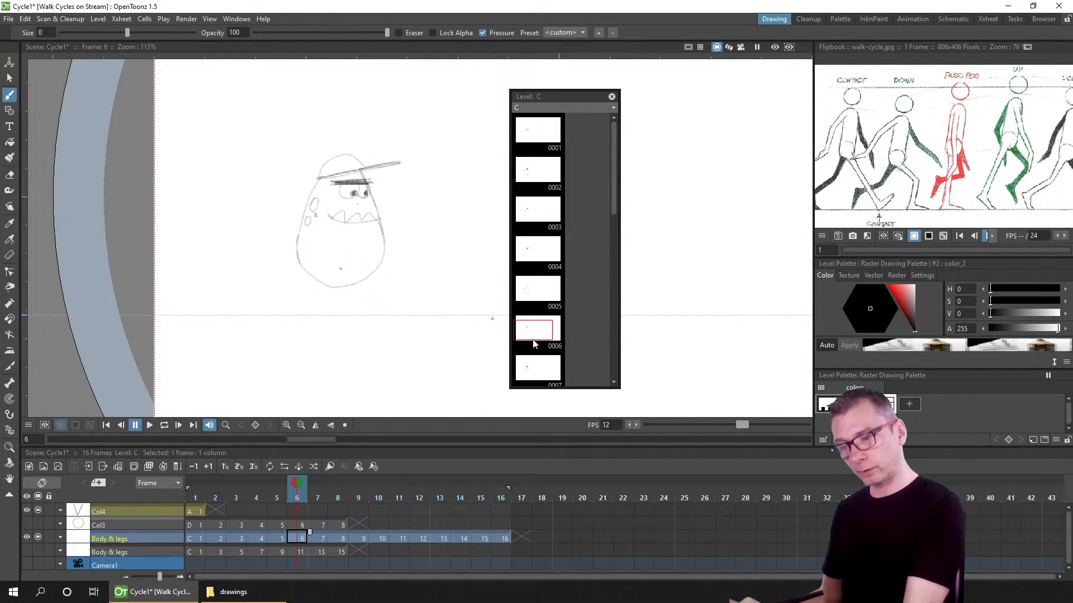
click(192, 511)
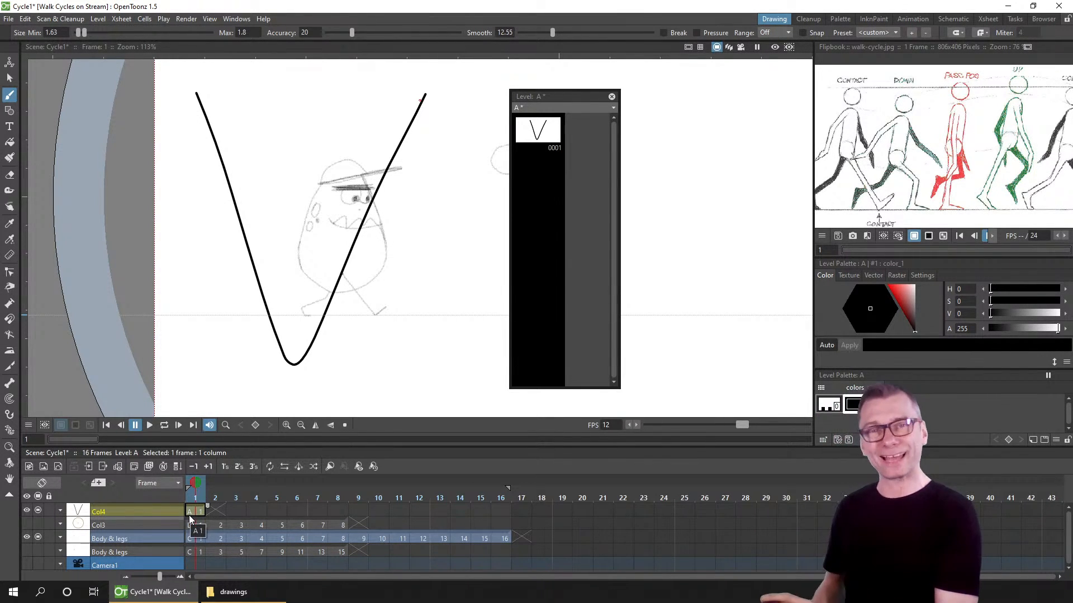
click(612, 96)
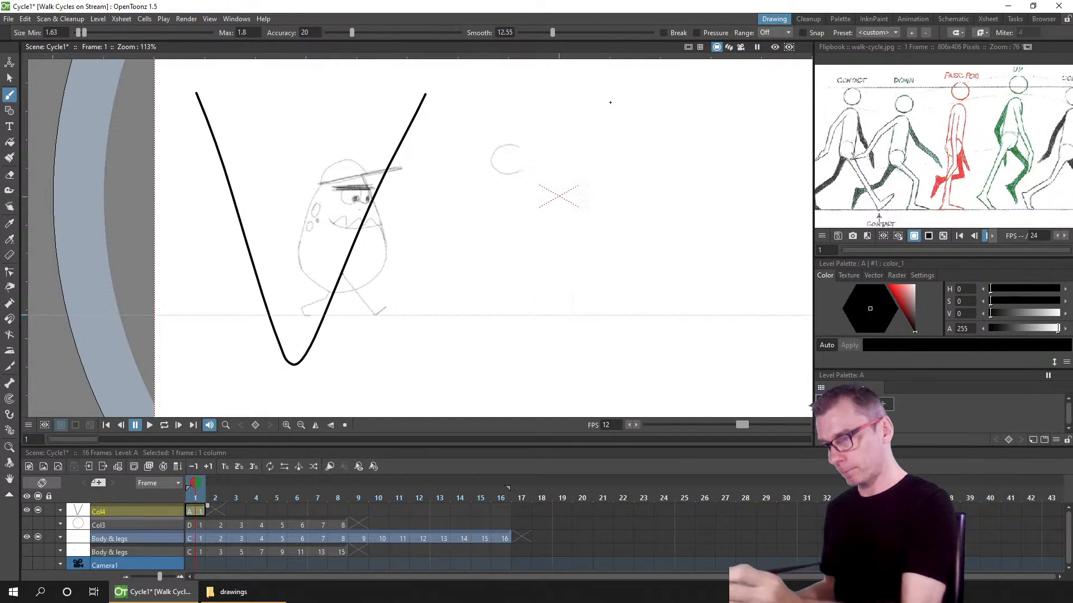
Step: Delete the column holding level A and save the scene
click(136, 511)
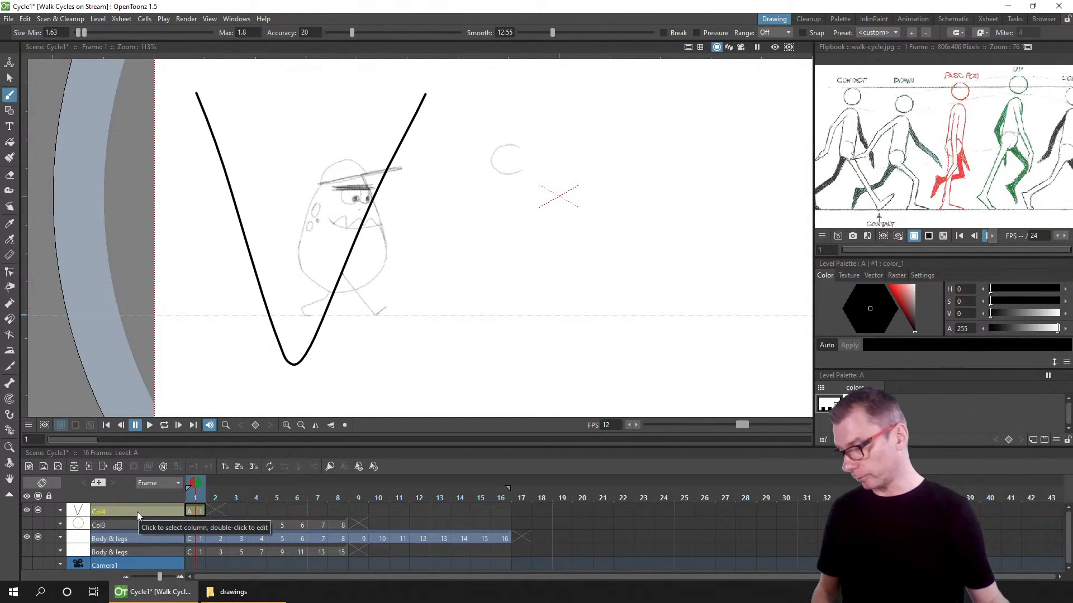
key(Delete)
key(ctrl+s)
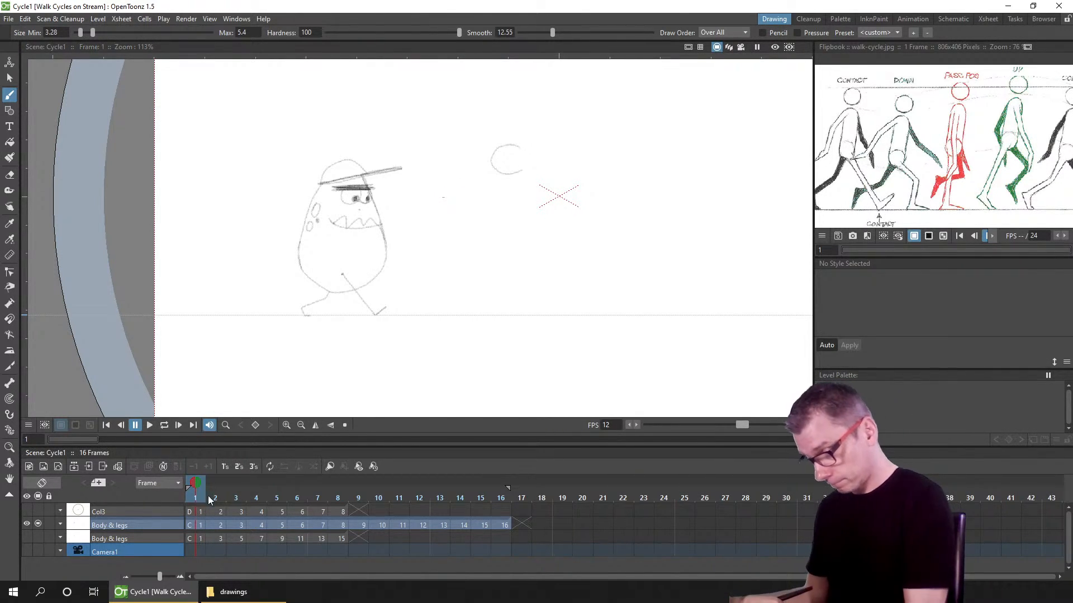
Step: Scrub through frames 1 to 4 and zoom in on the legs of frame 4 in the Body & legs column
drag(208, 495, 236, 496)
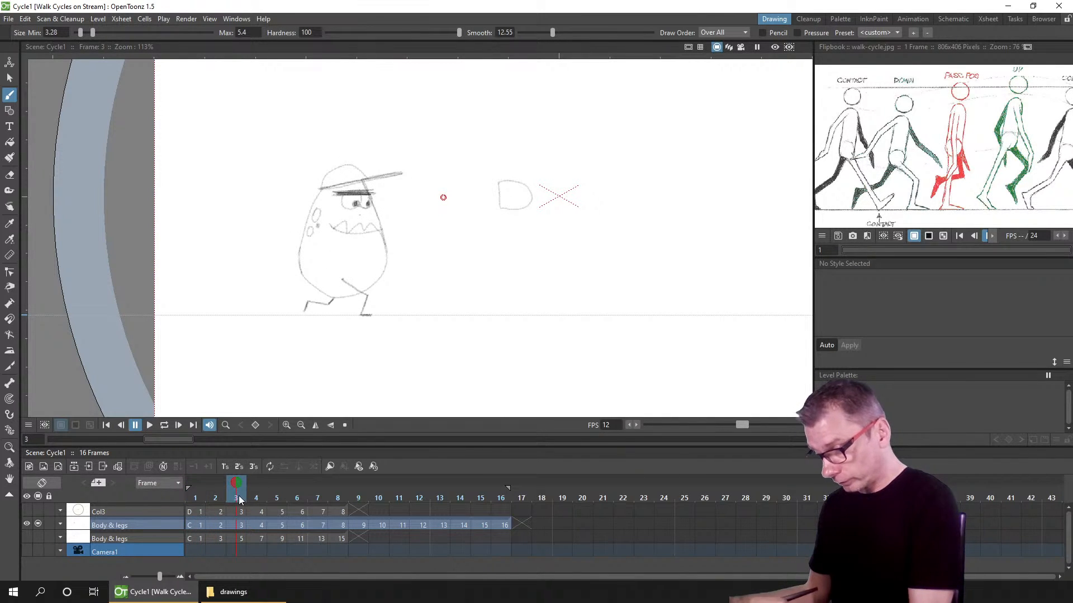
click(257, 495)
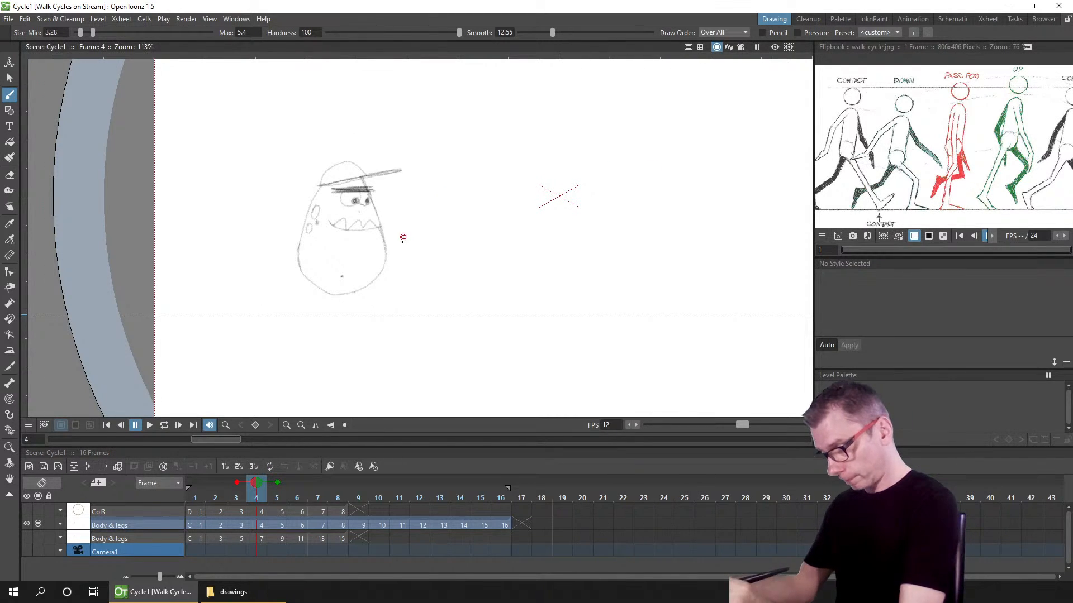
scroll(403, 238, up, 1)
click(260, 525)
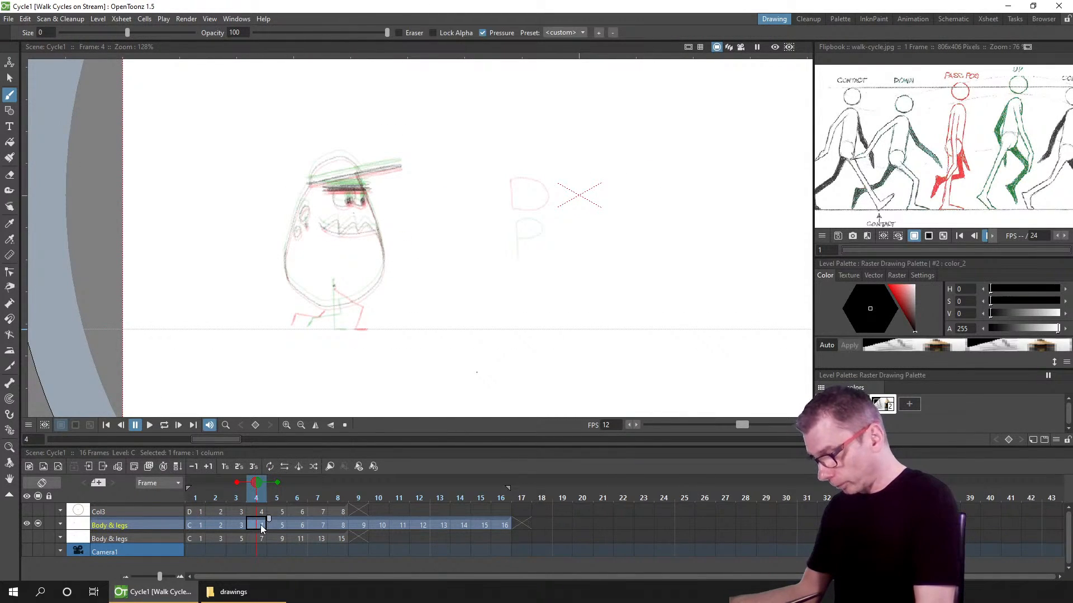
scroll(366, 317, up, 4)
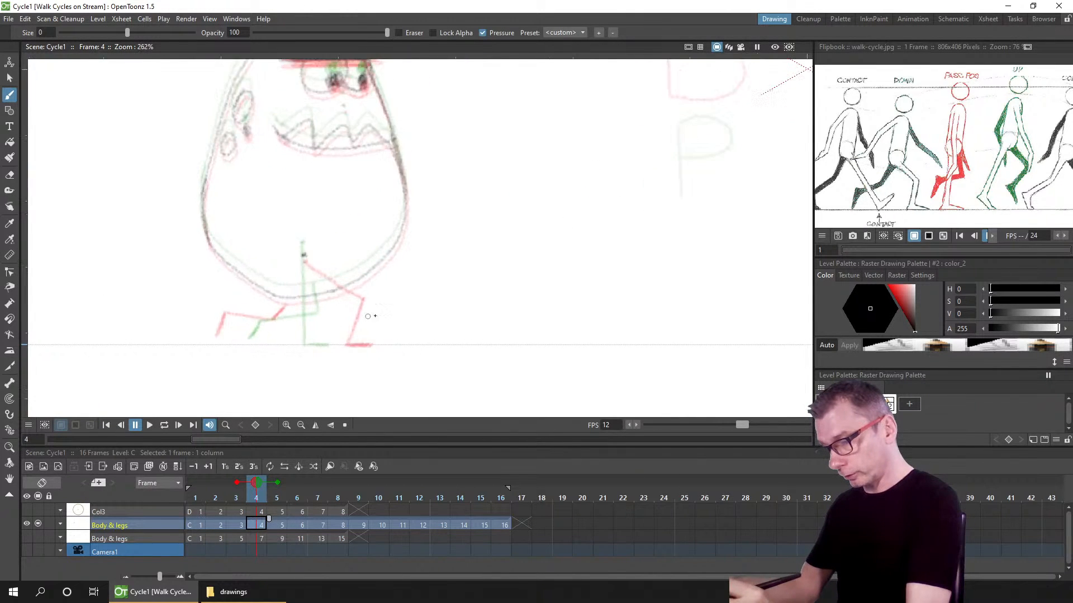
drag(367, 316, 389, 270)
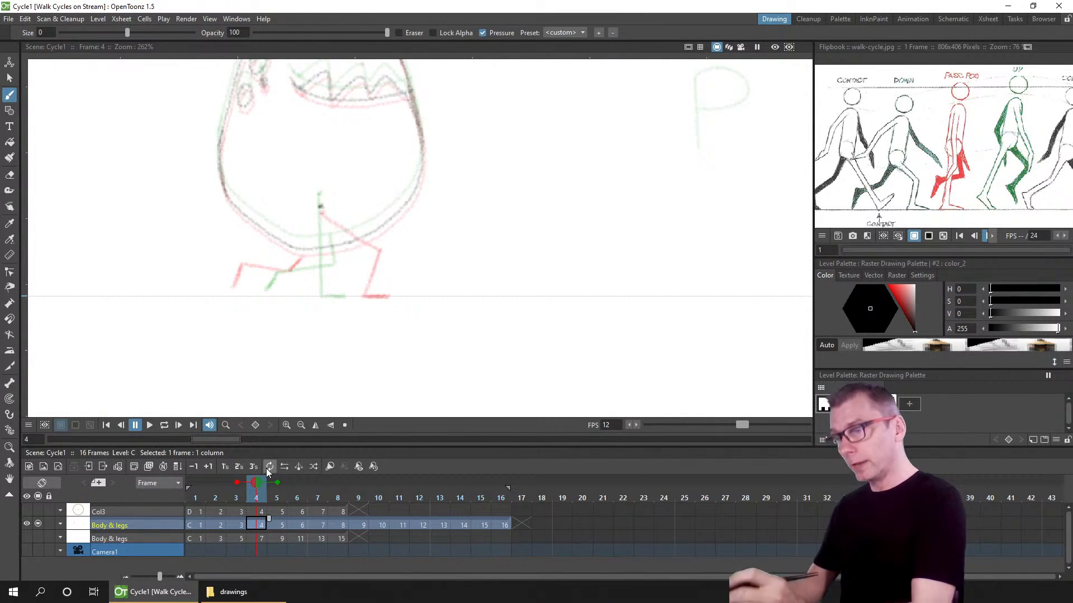
drag(584, 222, 538, 289)
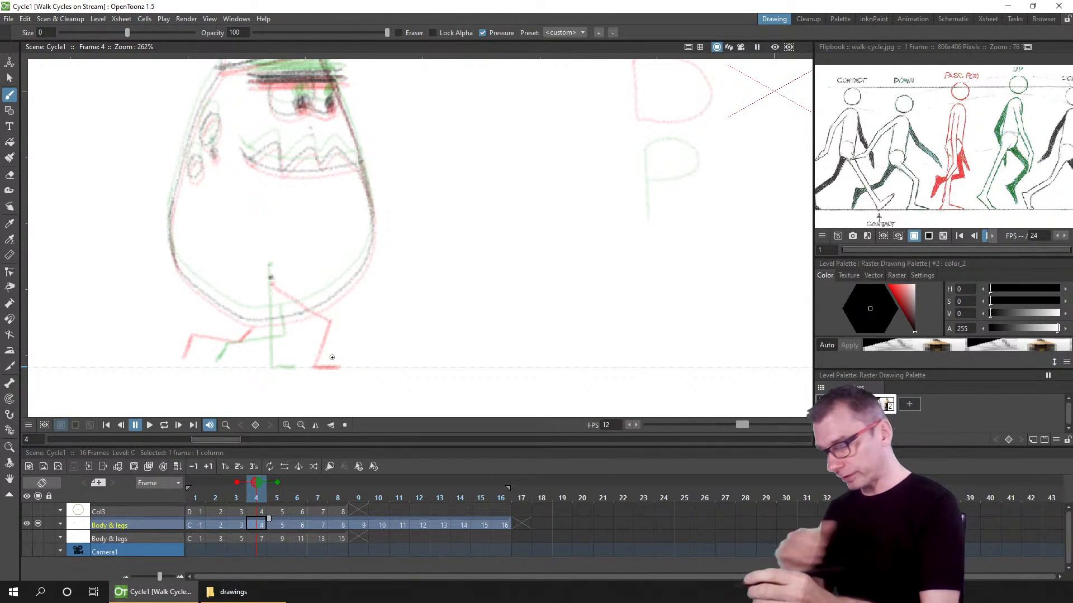
drag(272, 370, 271, 389)
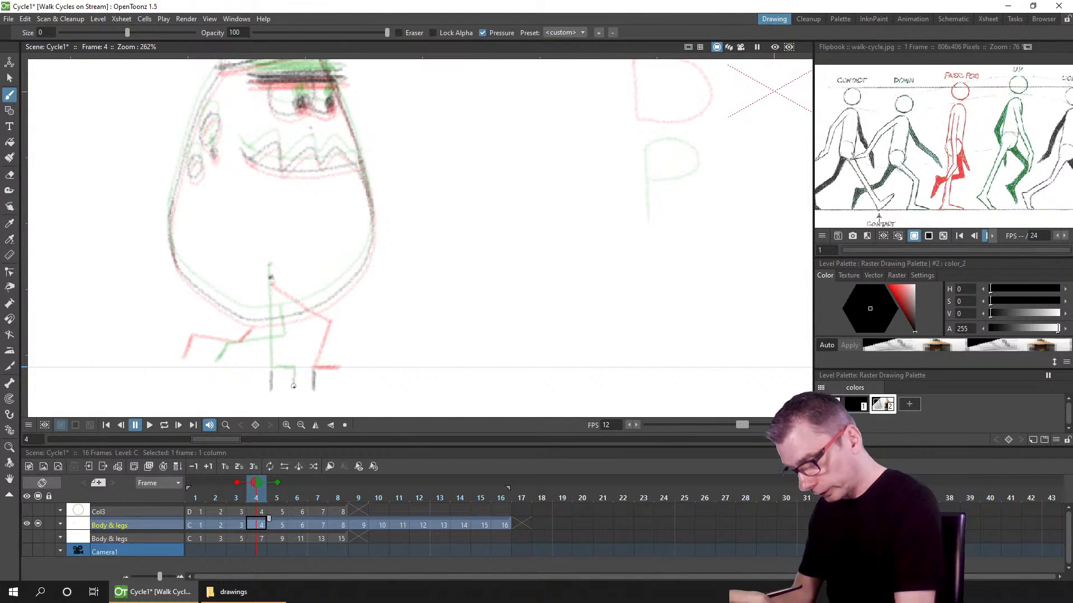
drag(293, 371, 293, 391)
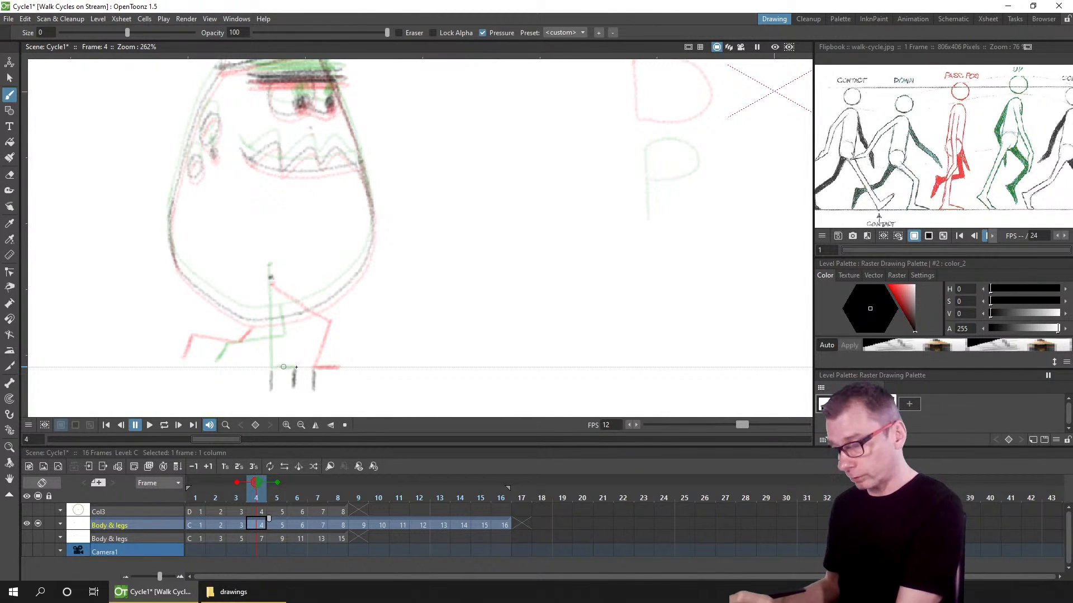
key(ctrl+z)
key(ctrl+z)
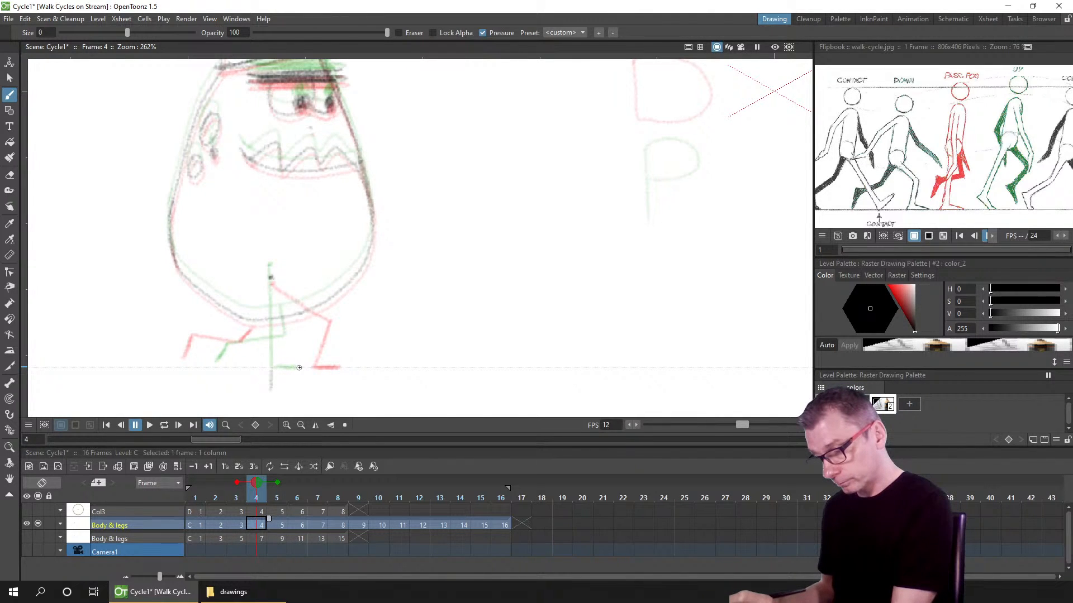
key(ctrl+z)
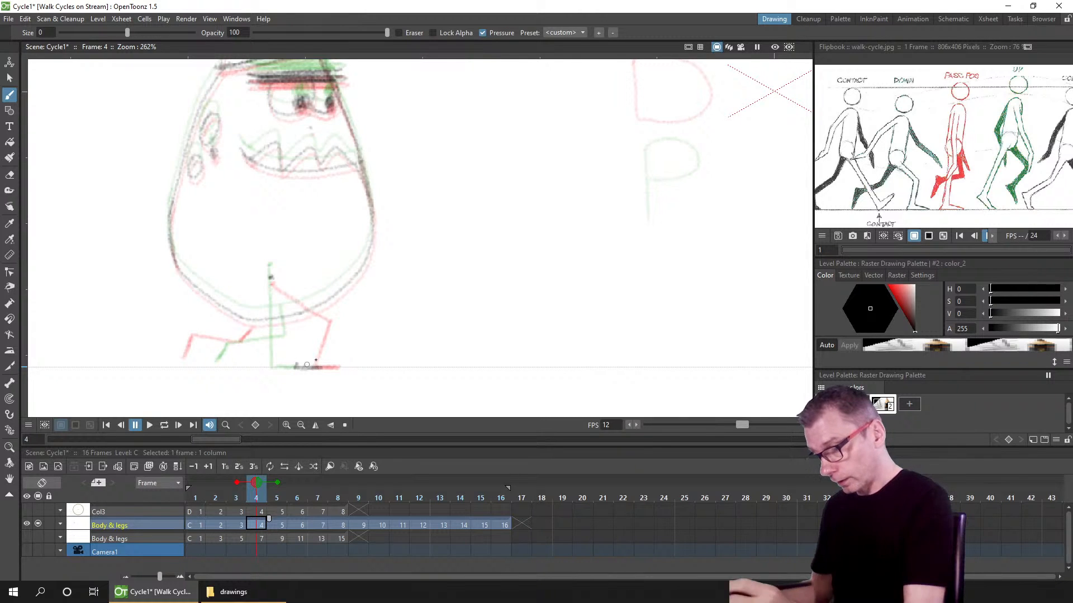
Step: Save the scene and redraw the back leg and forward foot on frame 4's Body & legs drawing
key(ctrl+s)
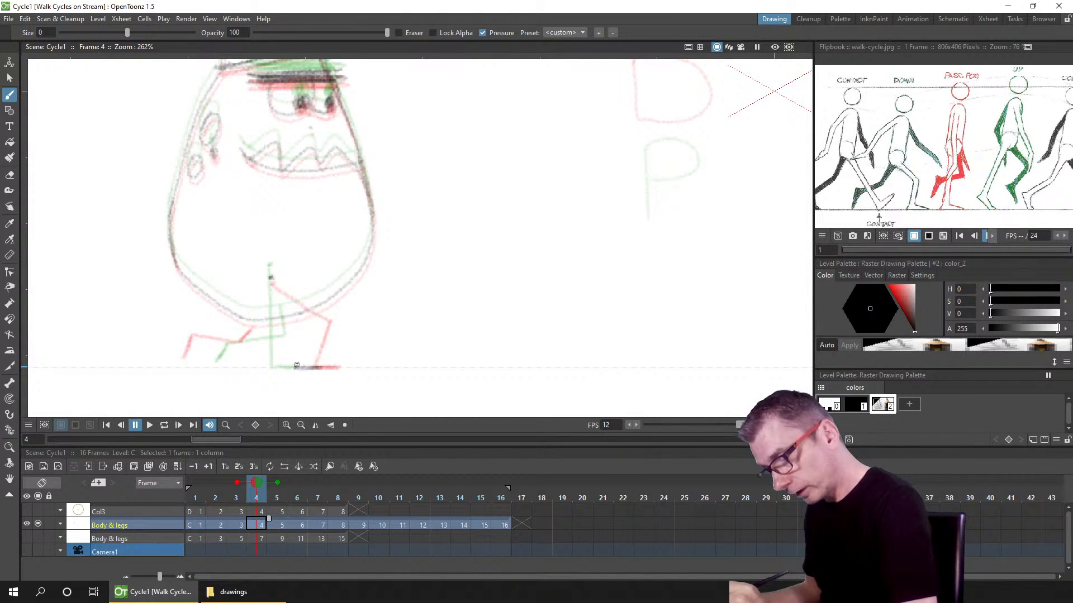
mouse_move(296, 365)
mouse_down()
mouse_move(304, 331)
mouse_move(287, 297)
mouse_move(304, 327)
mouse_move(272, 279)
mouse_up()
drag(272, 278, 305, 329)
key(ctrl+z)
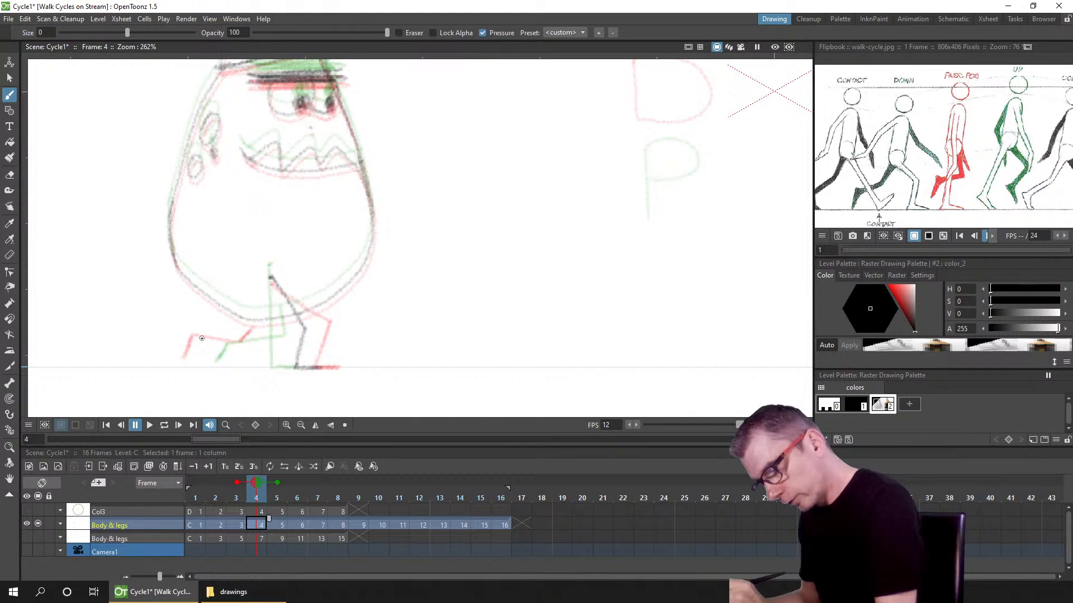
drag(201, 339, 194, 356)
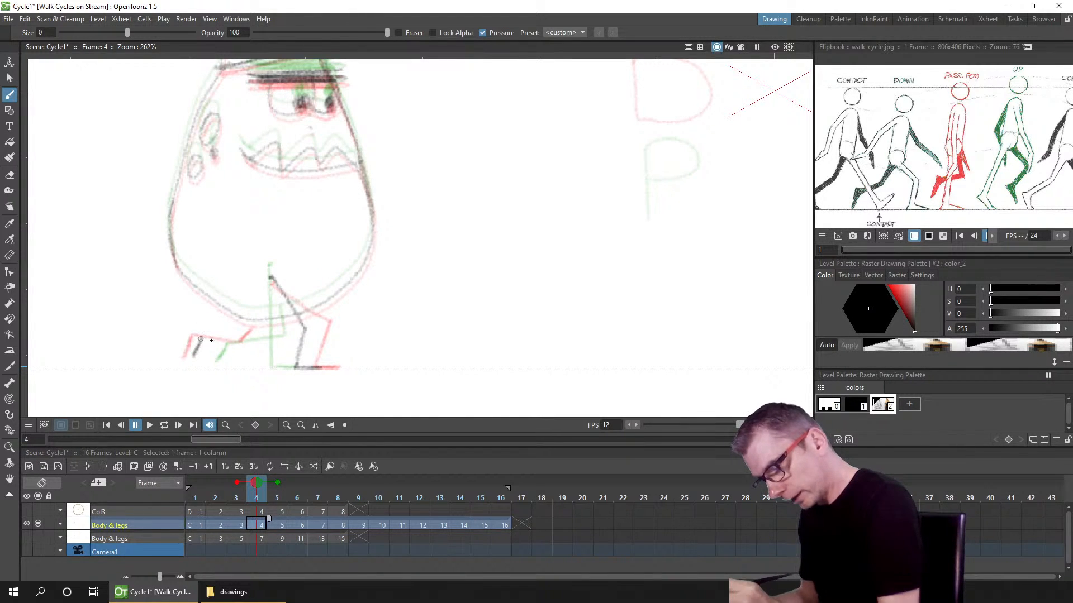
key(ctrl+z)
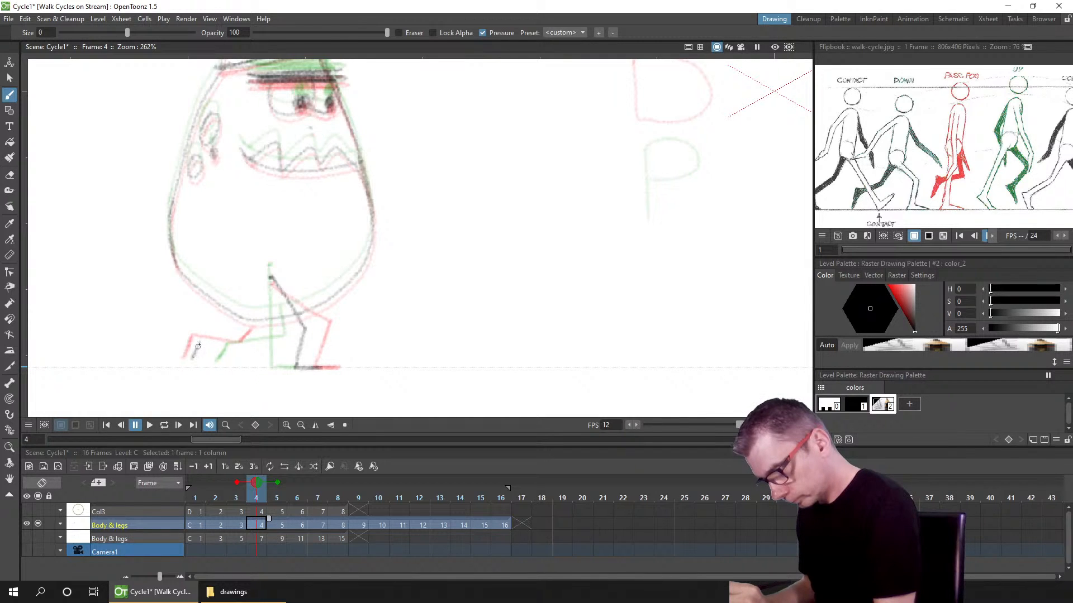
drag(198, 344, 191, 360)
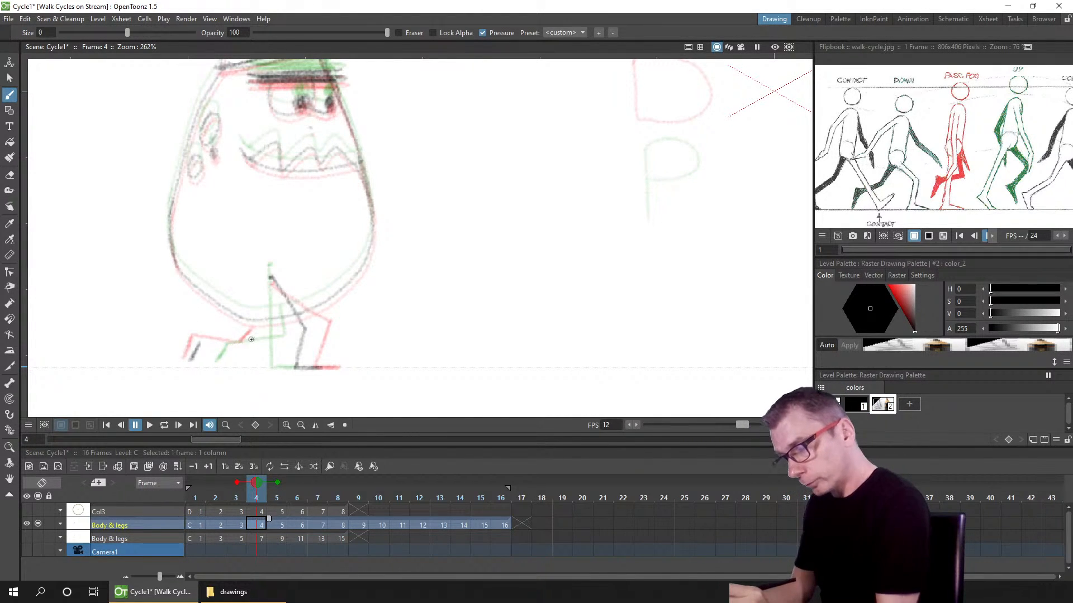
drag(201, 344, 256, 338)
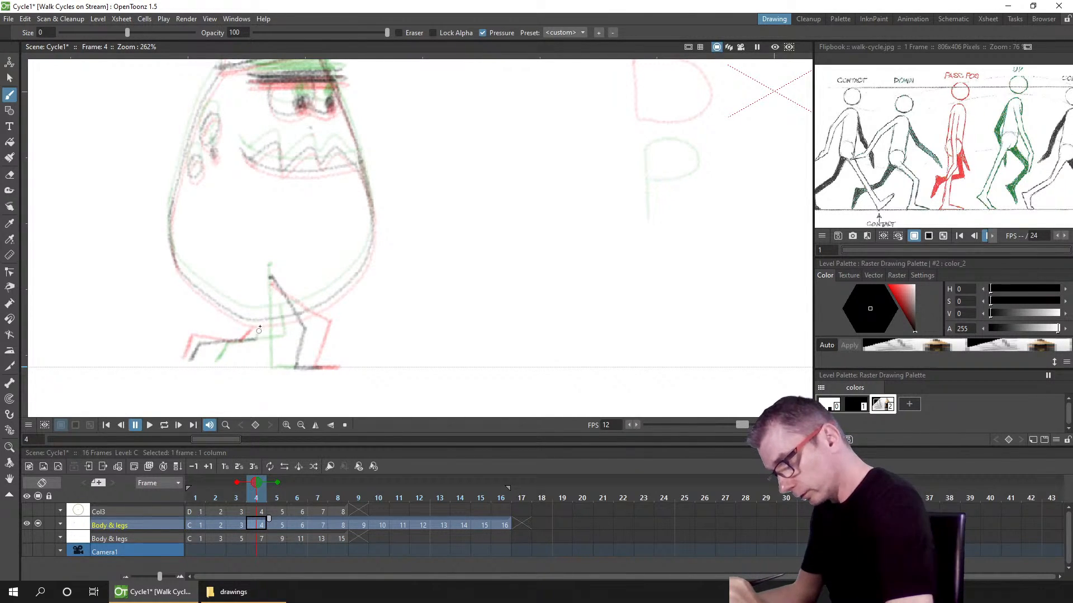
drag(263, 318, 259, 334)
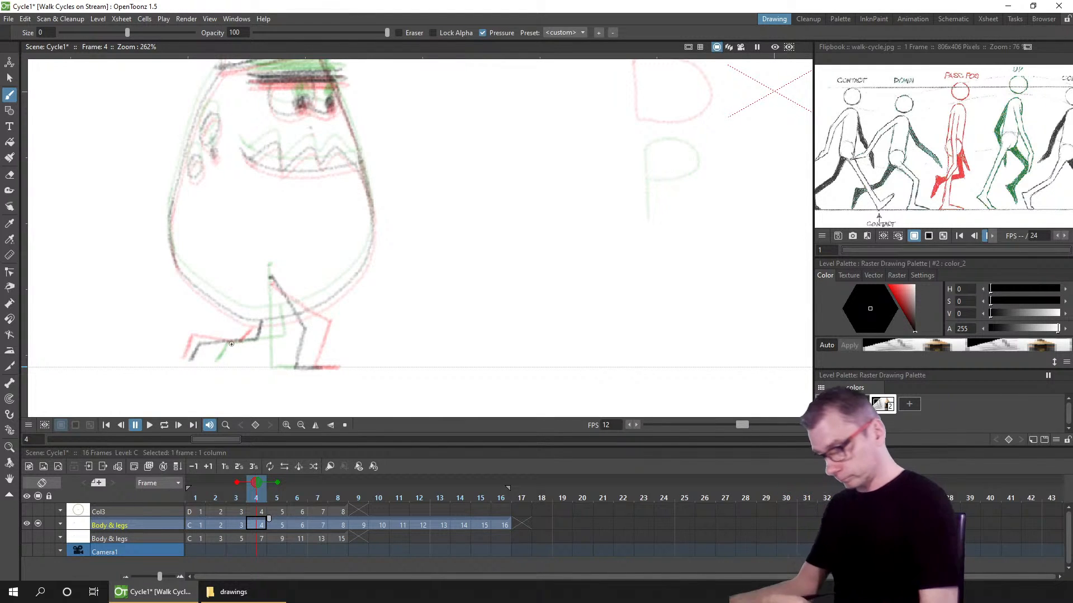
Step: Scrub frames 3 to 5, select frame 6 of the Body & legs column, and save the scene
click(236, 496)
drag(243, 497, 277, 495)
click(294, 523)
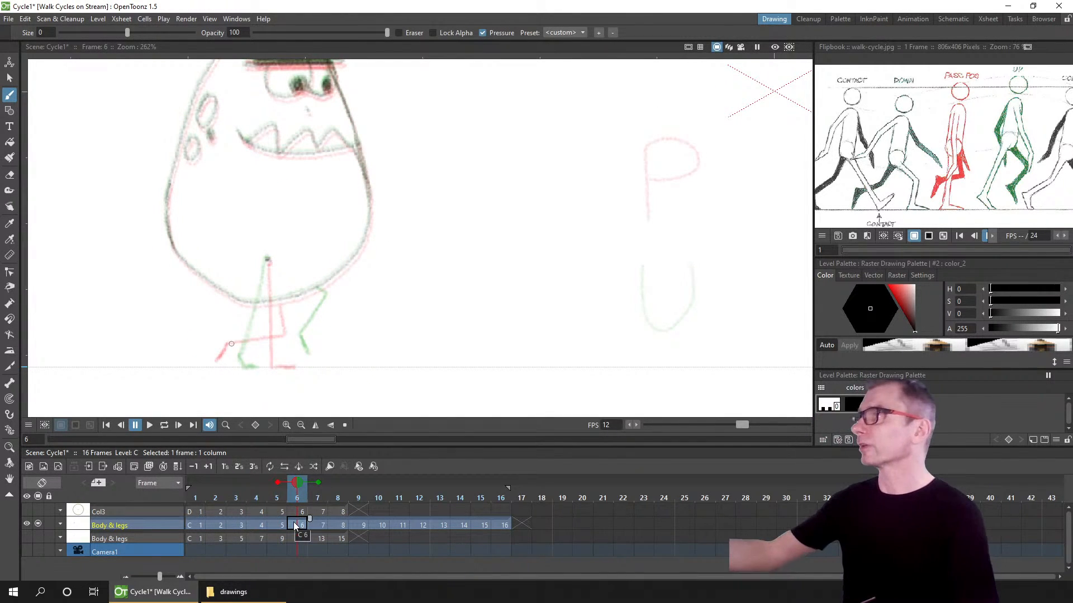
key(ctrl+s)
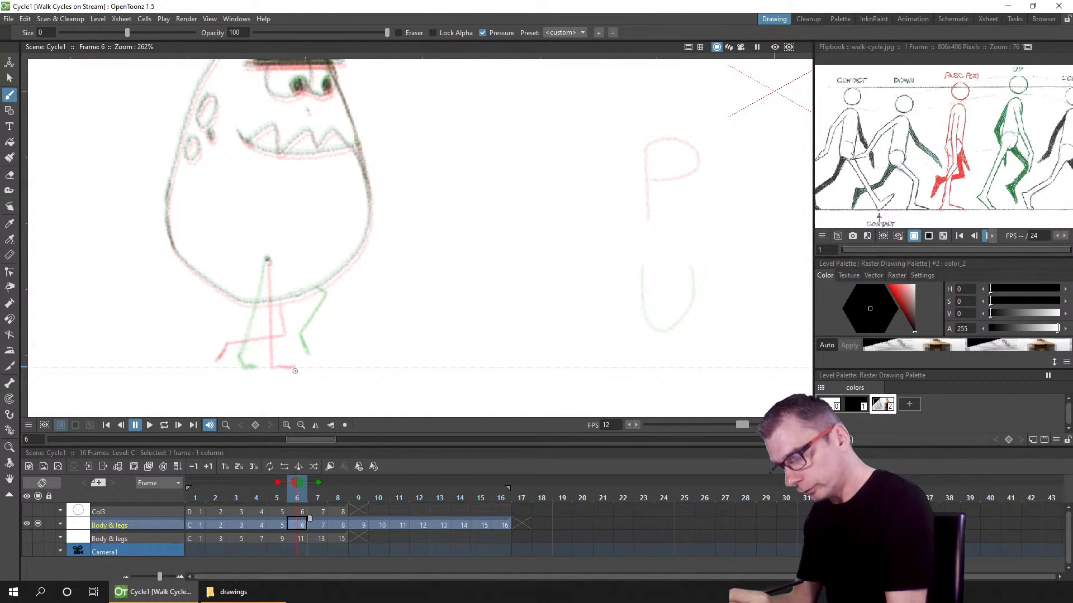
mouse_move(295, 371)
mouse_down()
mouse_move(295, 382)
mouse_move(254, 384)
mouse_up()
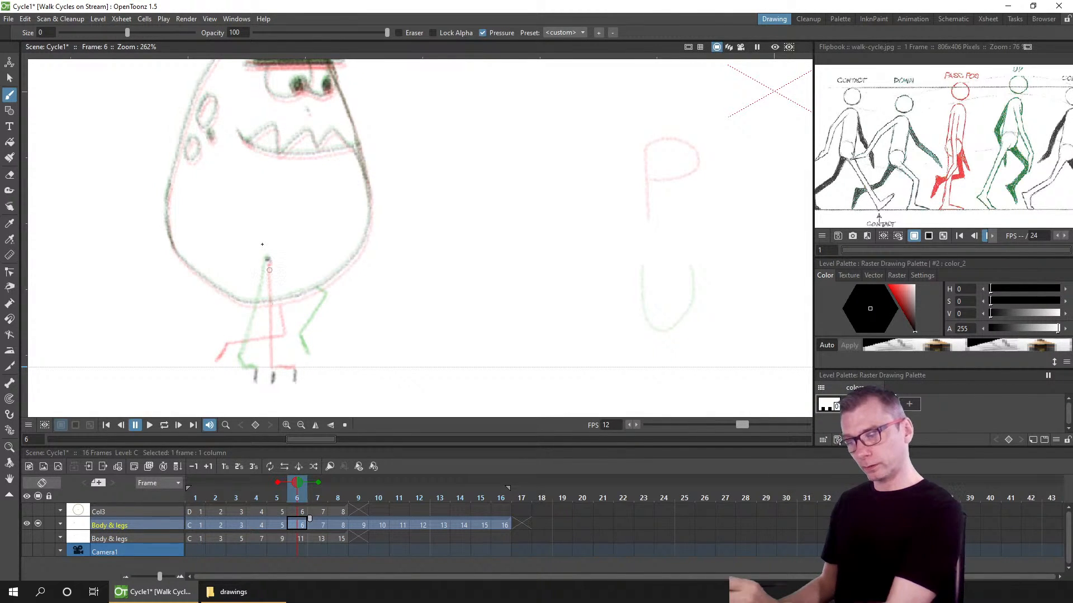
key(ctrl+z)
key(ctrl+z)
key(ctrl+z)
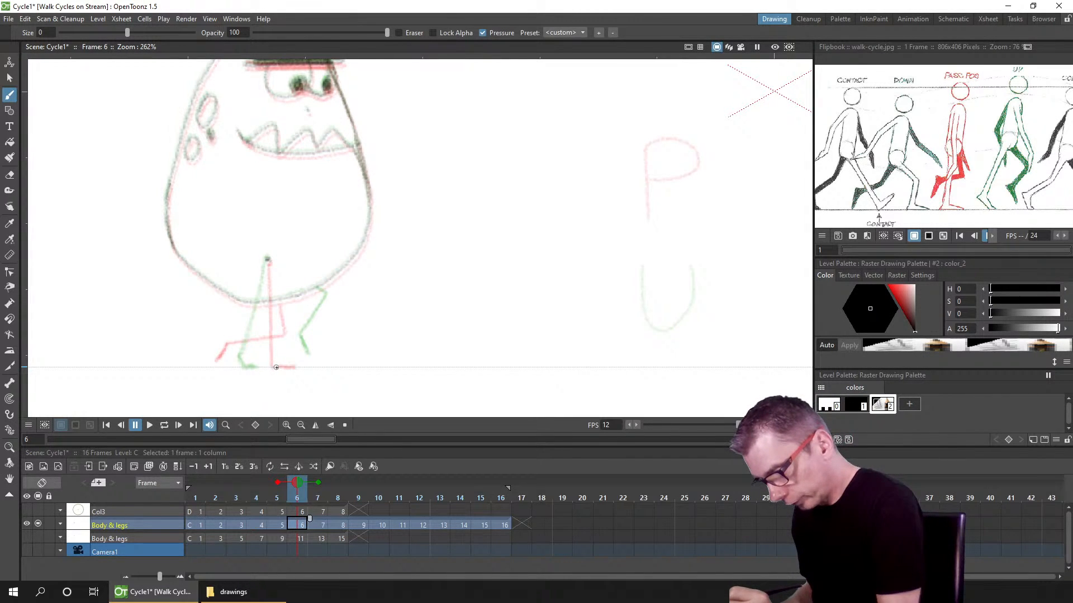
Step: Draw the back foot and leg on frame 6's Body & legs drawing and save the scene
drag(252, 368, 274, 367)
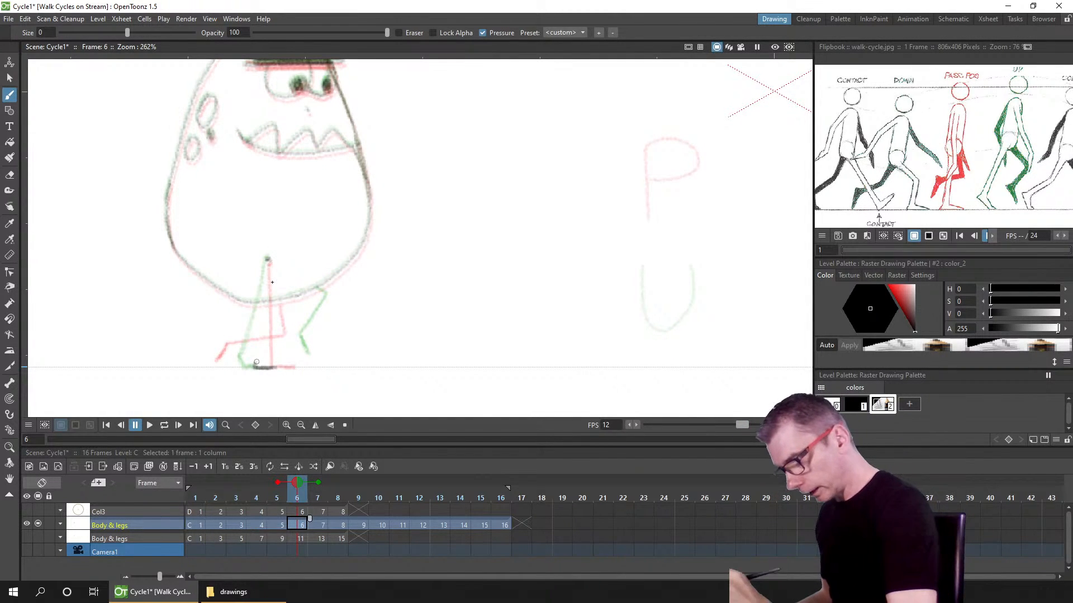
mouse_move(267, 266)
mouse_down()
mouse_move(255, 358)
mouse_move(267, 260)
mouse_move(259, 366)
mouse_move(263, 325)
mouse_up()
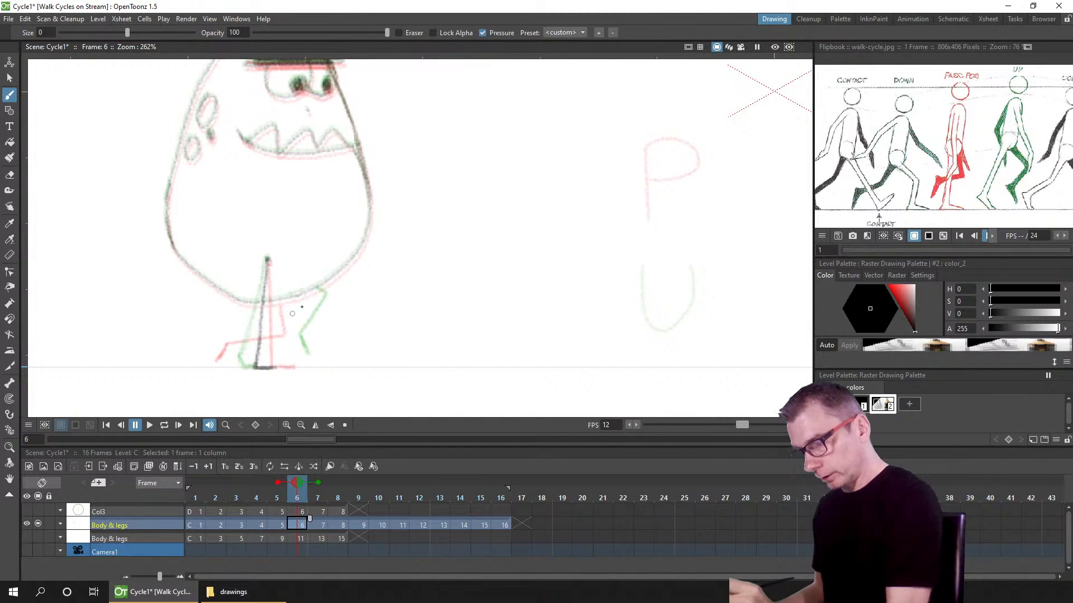
key(ctrl+s)
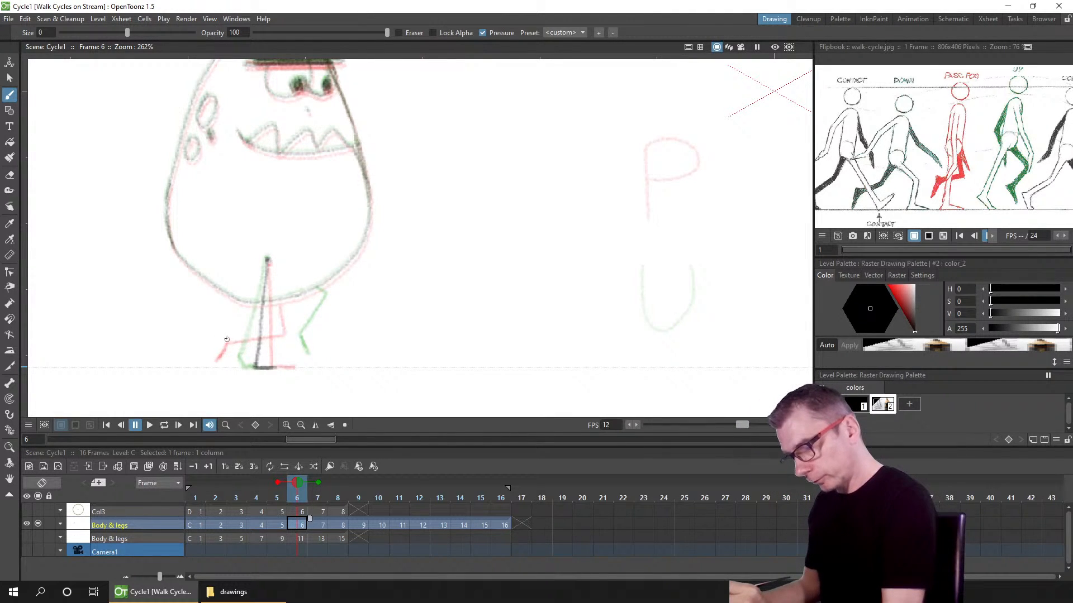
drag(226, 339, 225, 348)
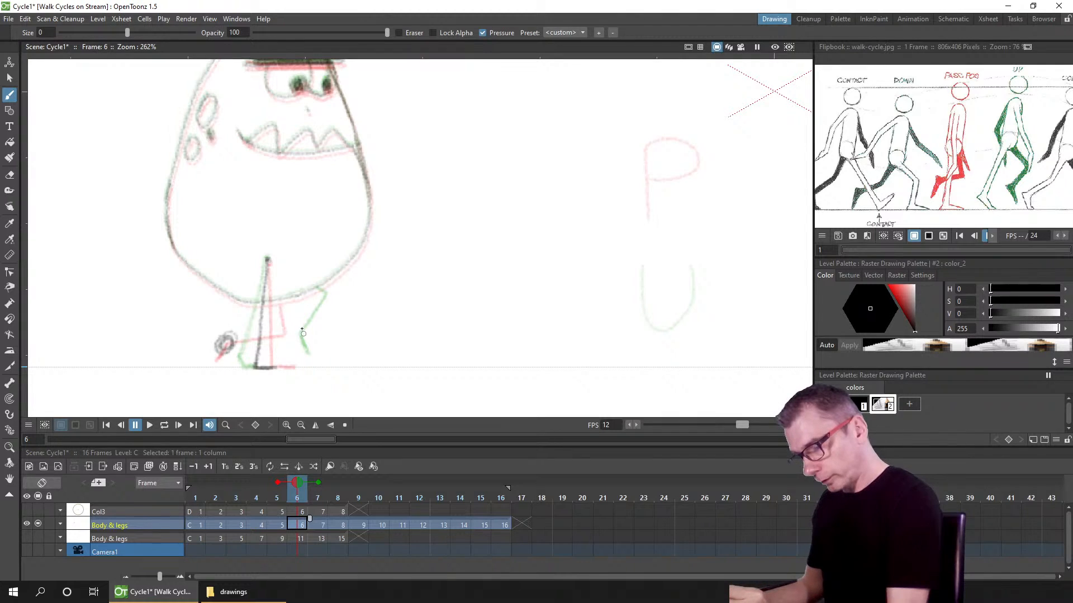
mouse_move(302, 333)
mouse_down()
mouse_move(275, 342)
mouse_move(285, 330)
mouse_up()
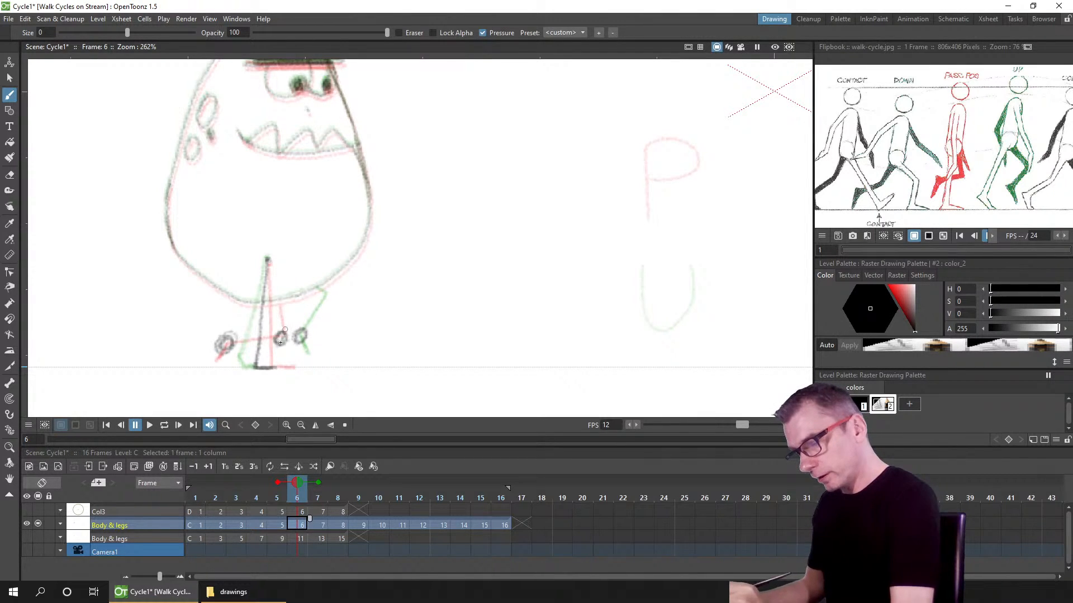
key(ctrl+z)
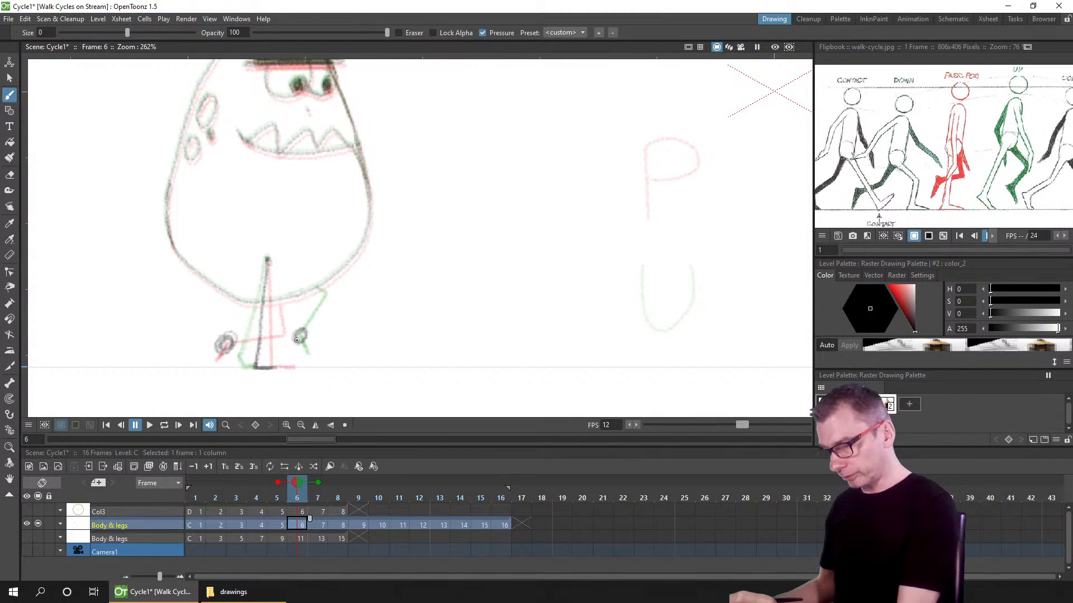
key(ctrl+z)
key(ctrl+z)
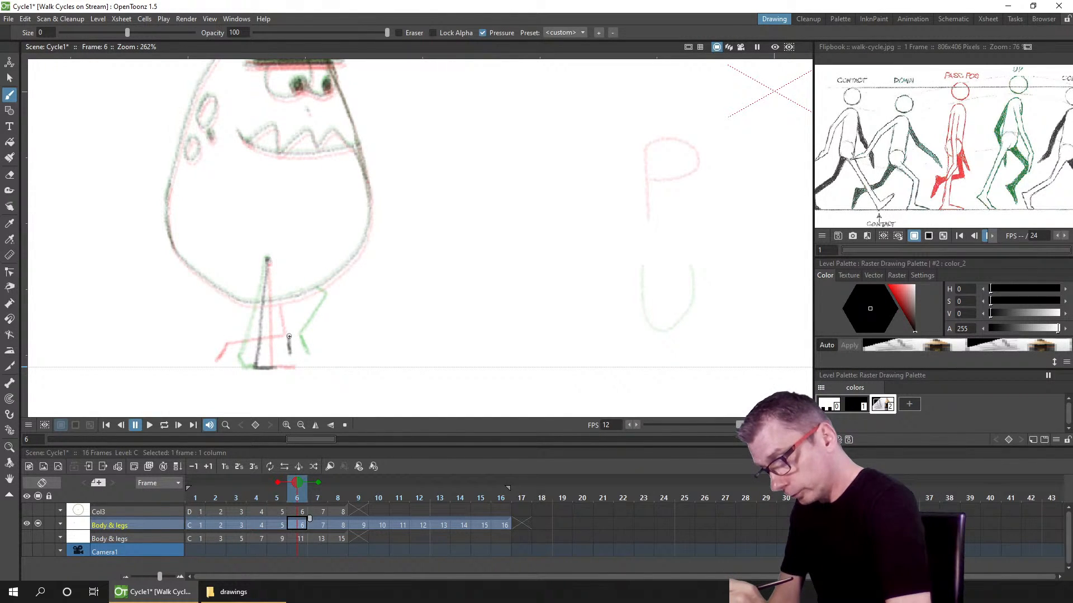
Step: Add a short stroke to the front leg on frame 6 and set the eraser size to 19
mouse_move(291, 332)
mouse_down()
mouse_move(310, 297)
mouse_move(288, 338)
mouse_up()
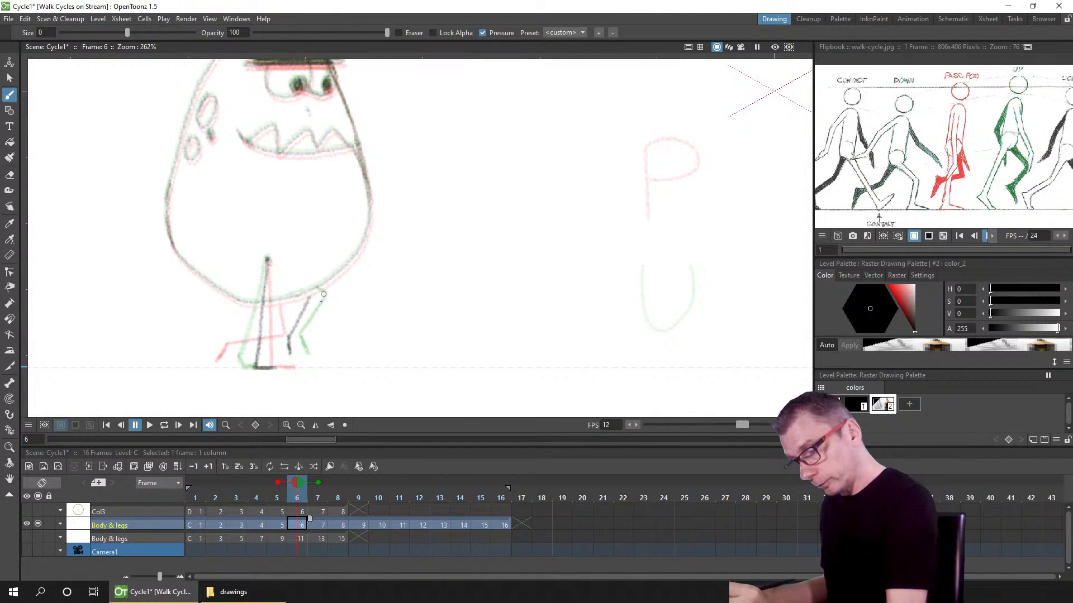
key(a)
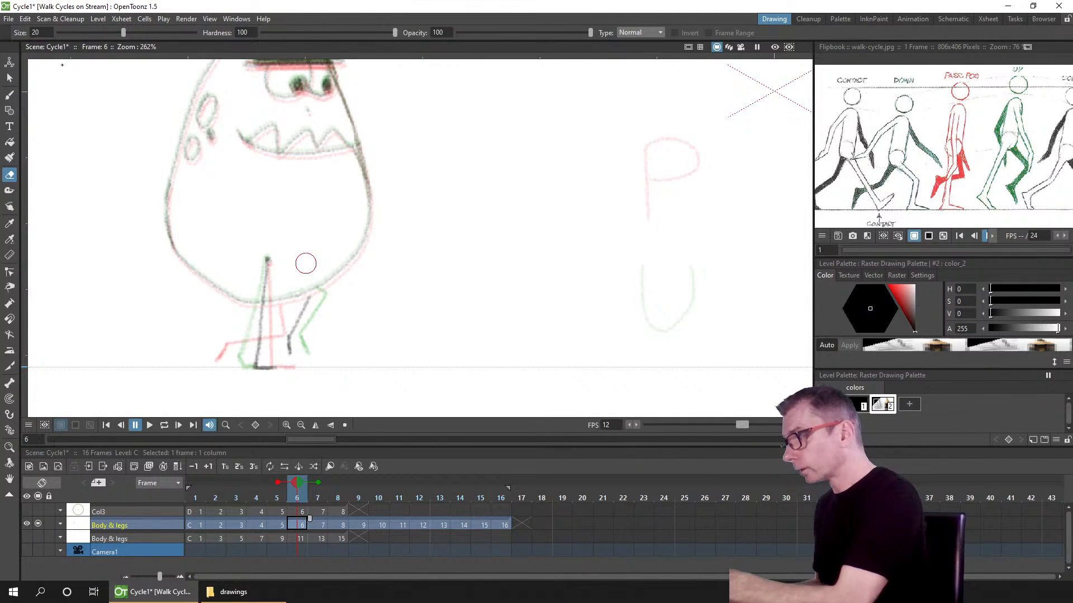
drag(123, 32, 122, 33)
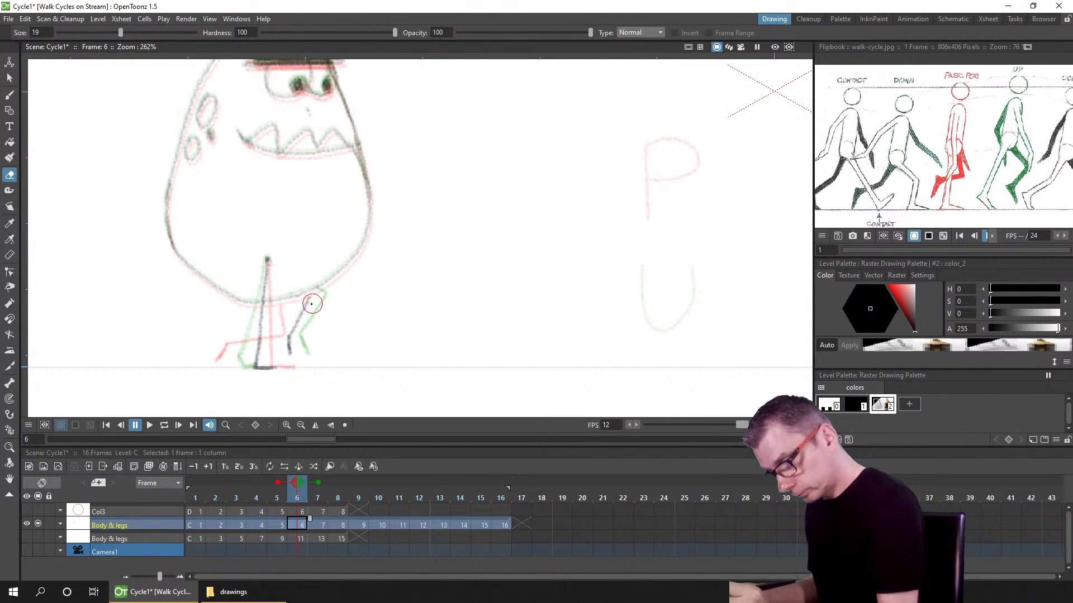
key(b)
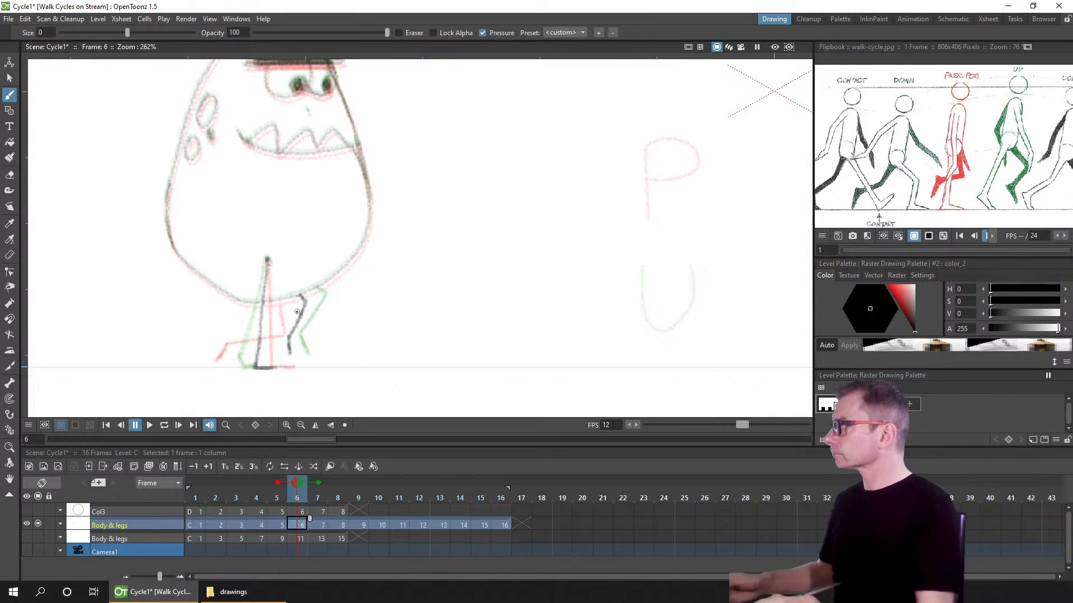
Step: Select frame 9 of the Body & legs column and save the scene
mouse_move(295, 500)
mouse_down()
mouse_move(280, 496)
mouse_move(311, 497)
mouse_move(278, 501)
mouse_move(326, 490)
mouse_move(298, 500)
mouse_move(328, 497)
mouse_move(360, 525)
mouse_up()
key(ctrl+s)
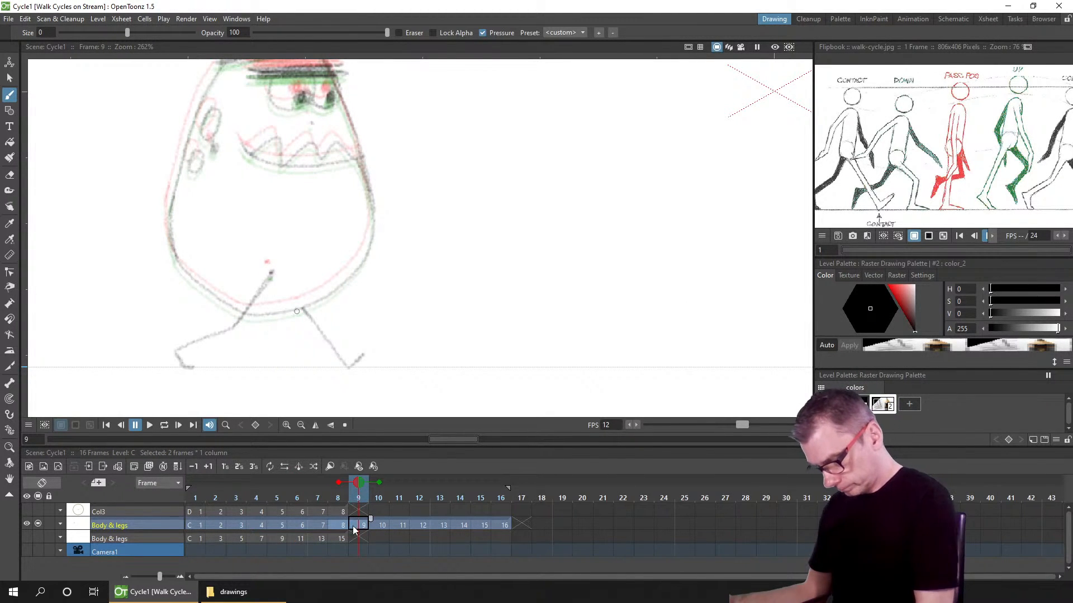
Step: Select frame 8 of the Body & legs column and undo a trial stroke at the back foot
click(362, 520)
click(339, 525)
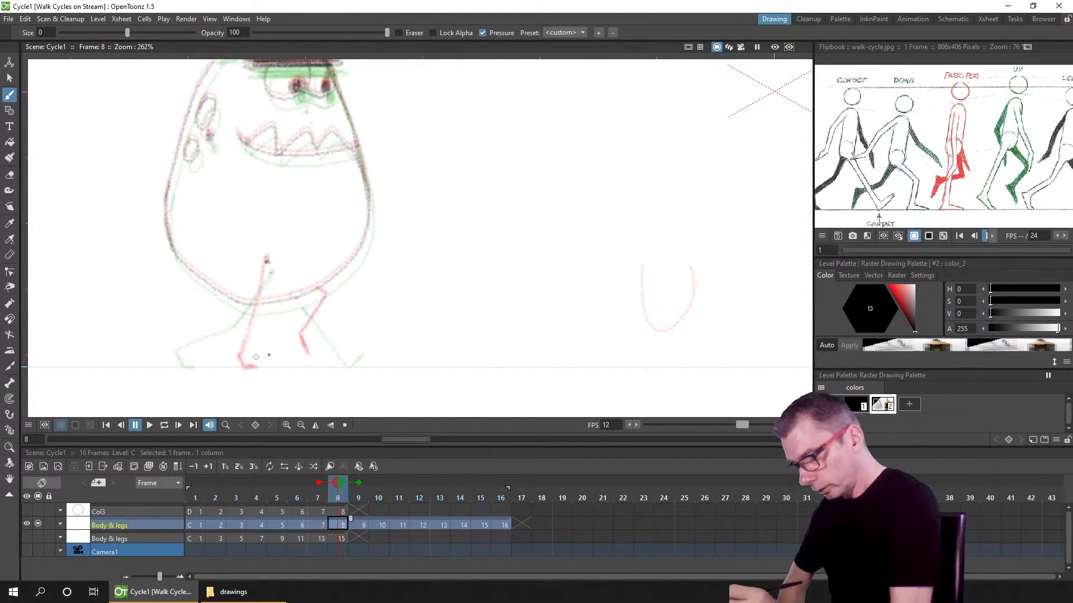
mouse_move(256, 371)
mouse_down()
mouse_move(252, 383)
mouse_move(191, 384)
mouse_move(218, 383)
mouse_up()
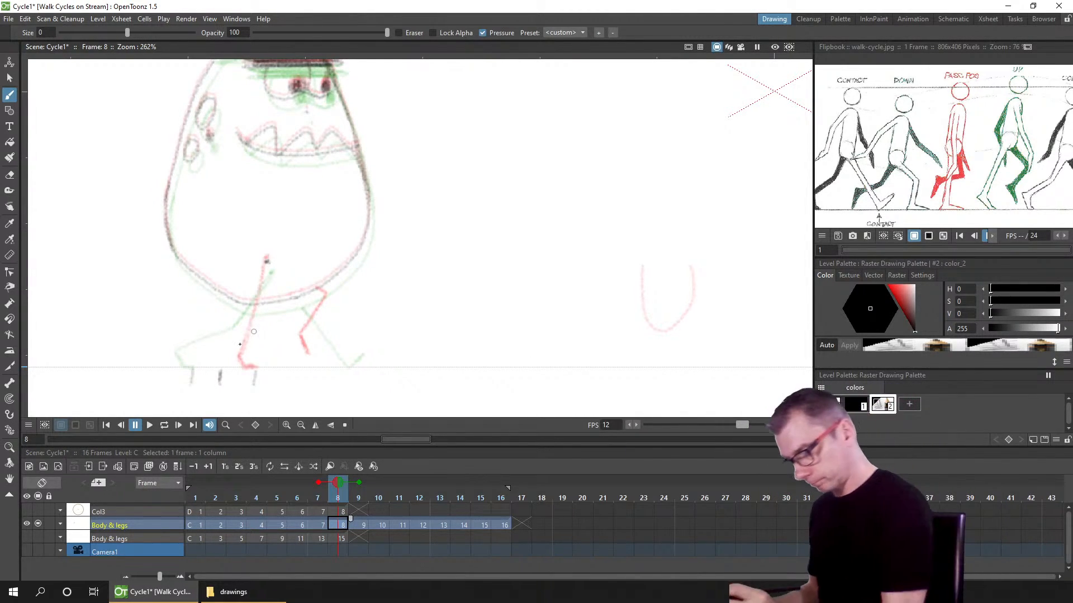
key(ctrl+z)
key(ctrl+z)
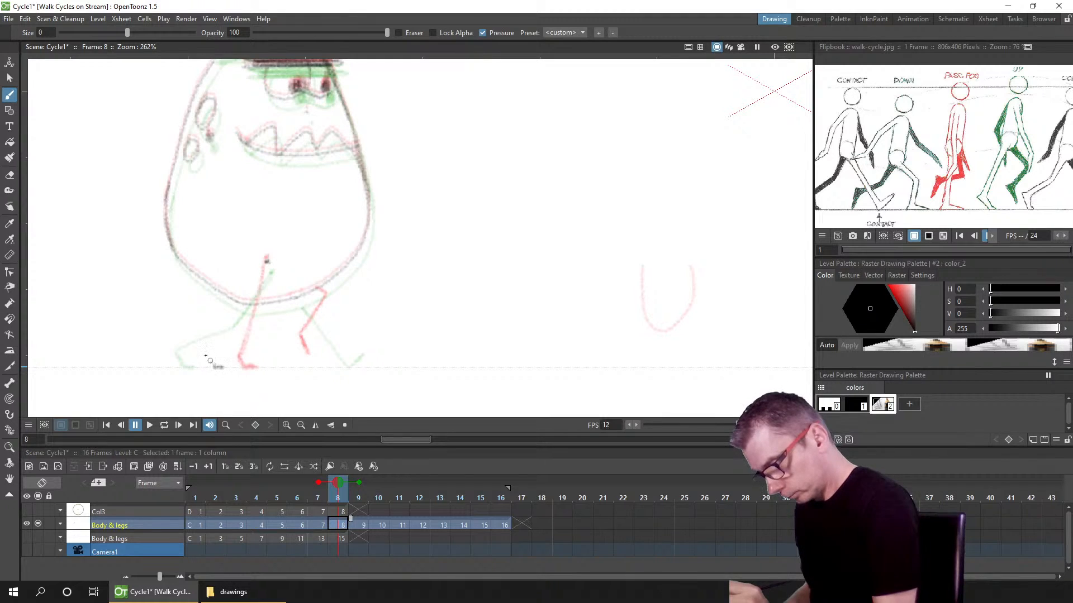
Step: Draw the back leg and foot on frame 8's Body & legs drawing, save the scene, and undo a stray mark
drag(204, 354, 221, 367)
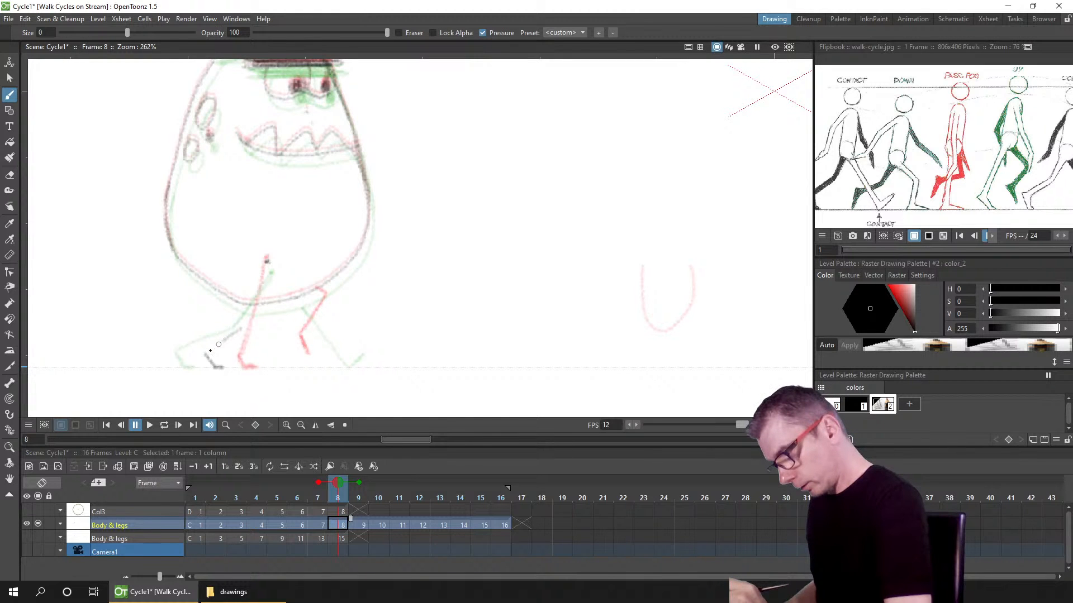
drag(213, 349, 241, 323)
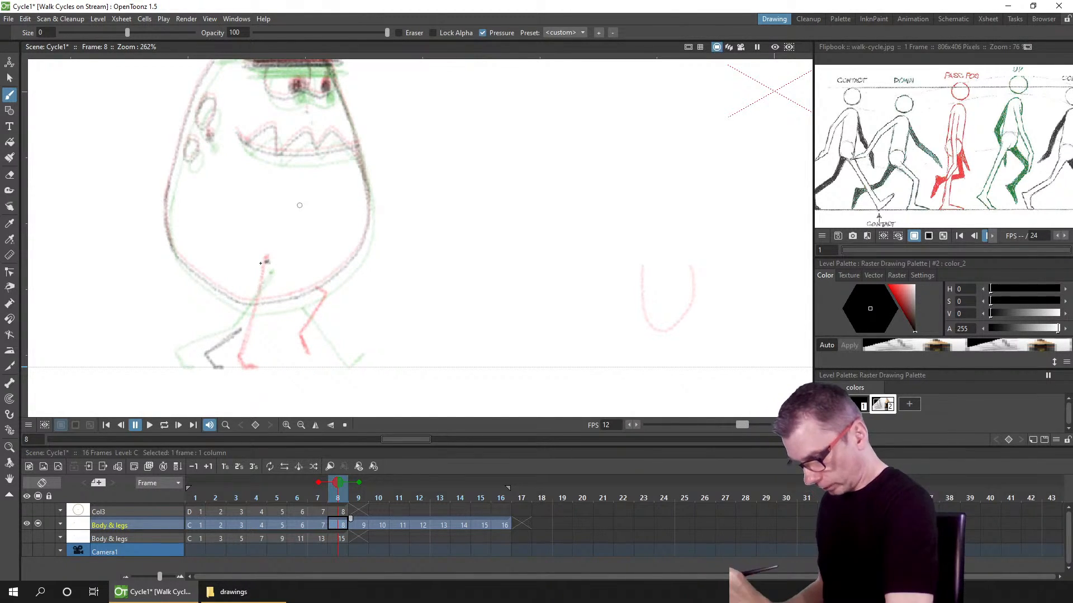
drag(266, 268, 240, 328)
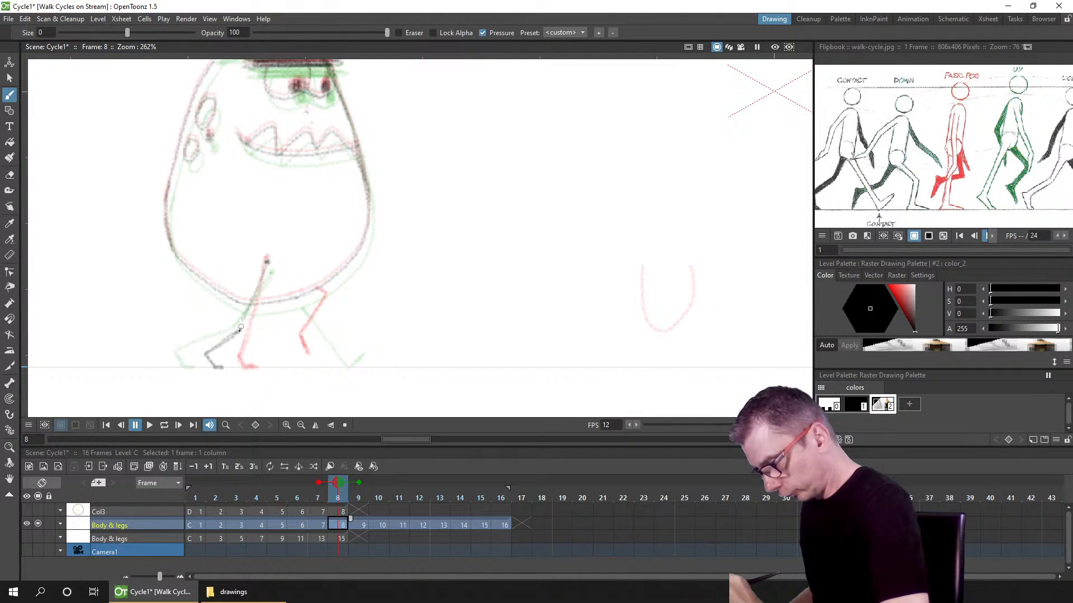
drag(261, 281, 241, 331)
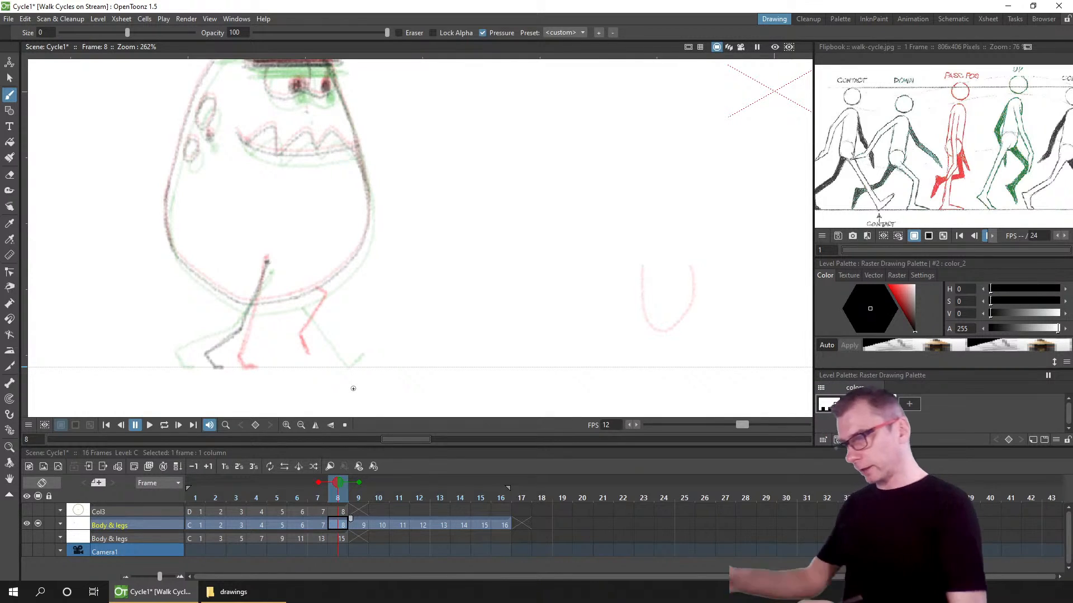
key(ctrl+s)
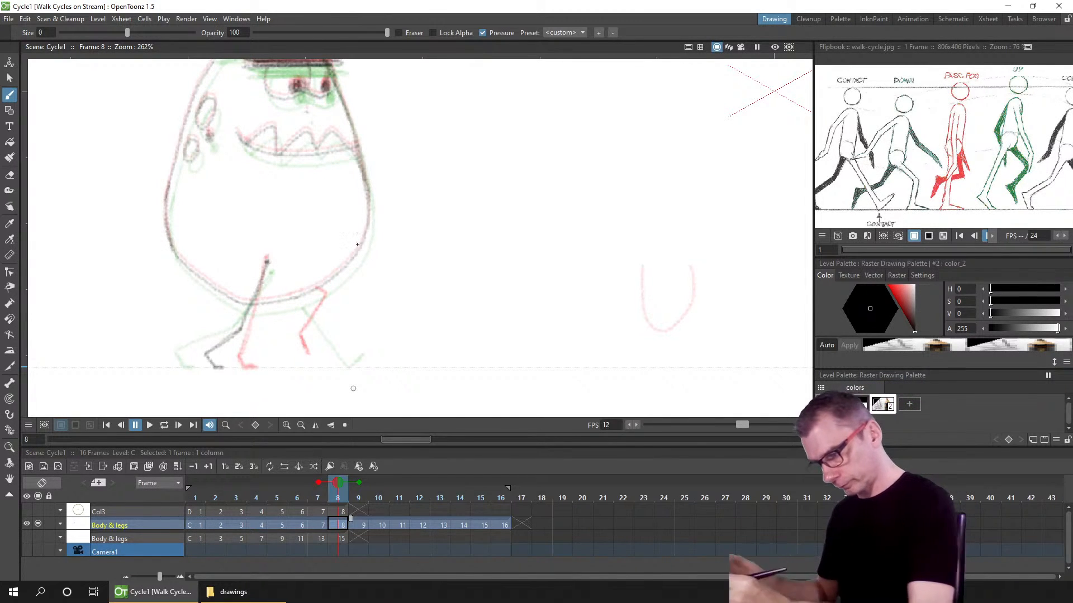
click(297, 334)
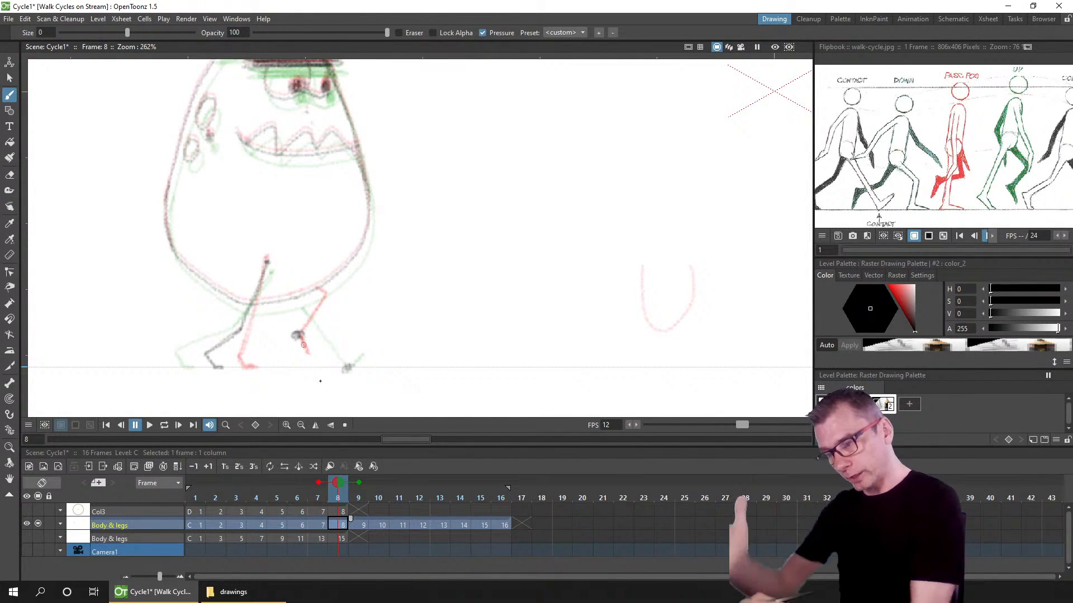
key(ctrl+z)
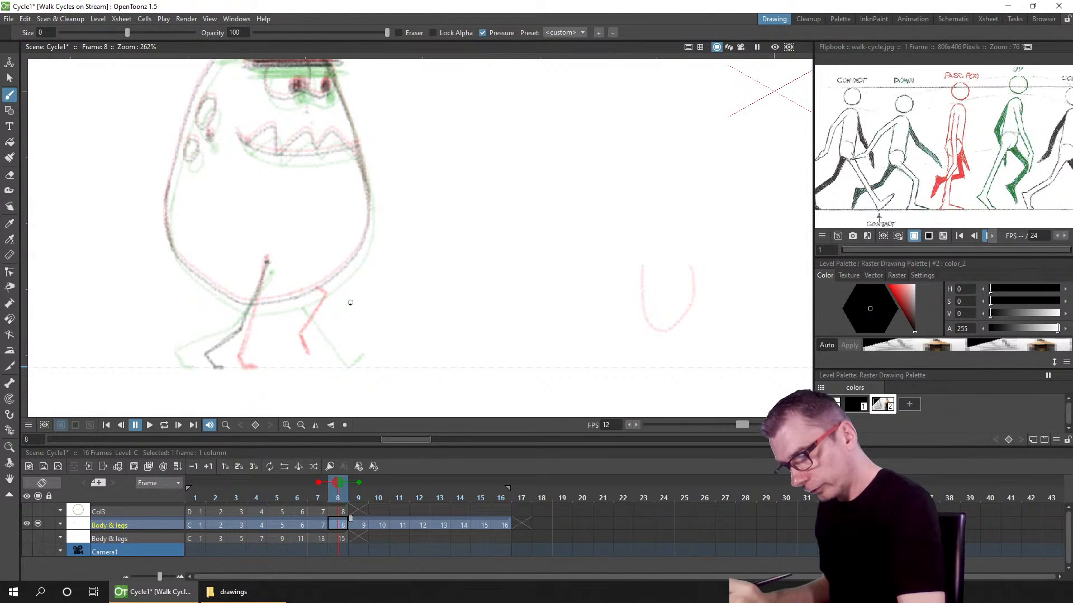
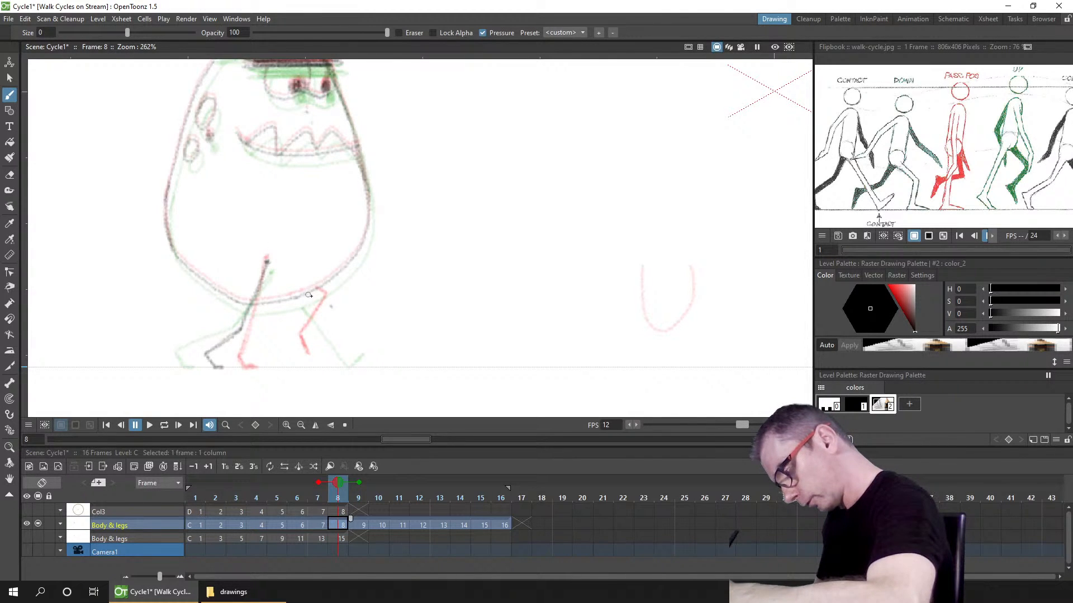
Step: Extend the back leg on frame 8's Body & legs drawing, undo the last stroke, and save the scene
drag(311, 289, 332, 307)
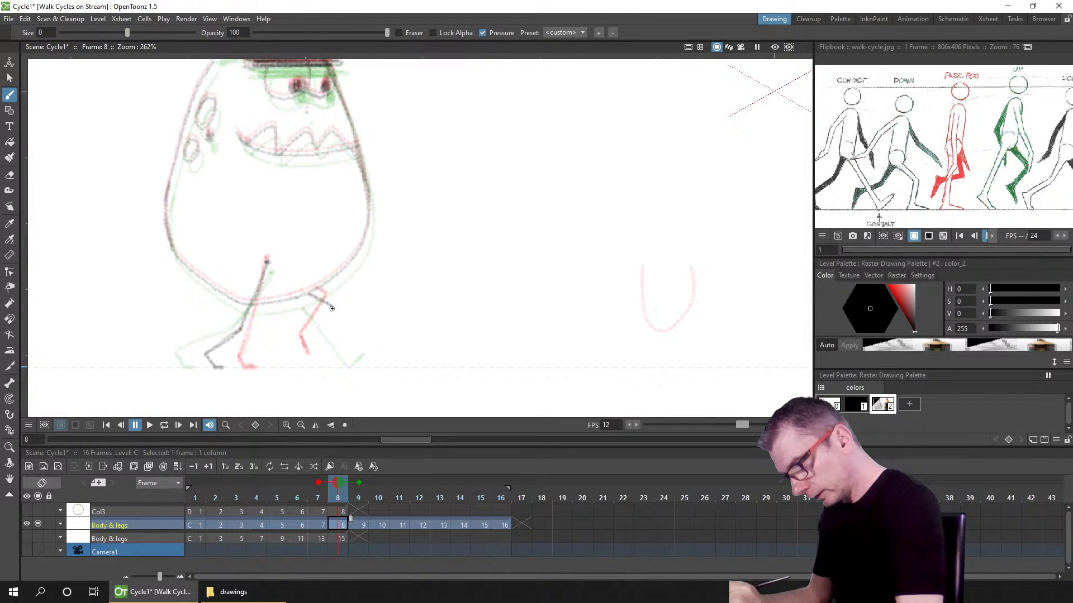
mouse_move(331, 311)
mouse_down()
mouse_move(322, 345)
mouse_move(338, 351)
mouse_up()
key(ctrl+z)
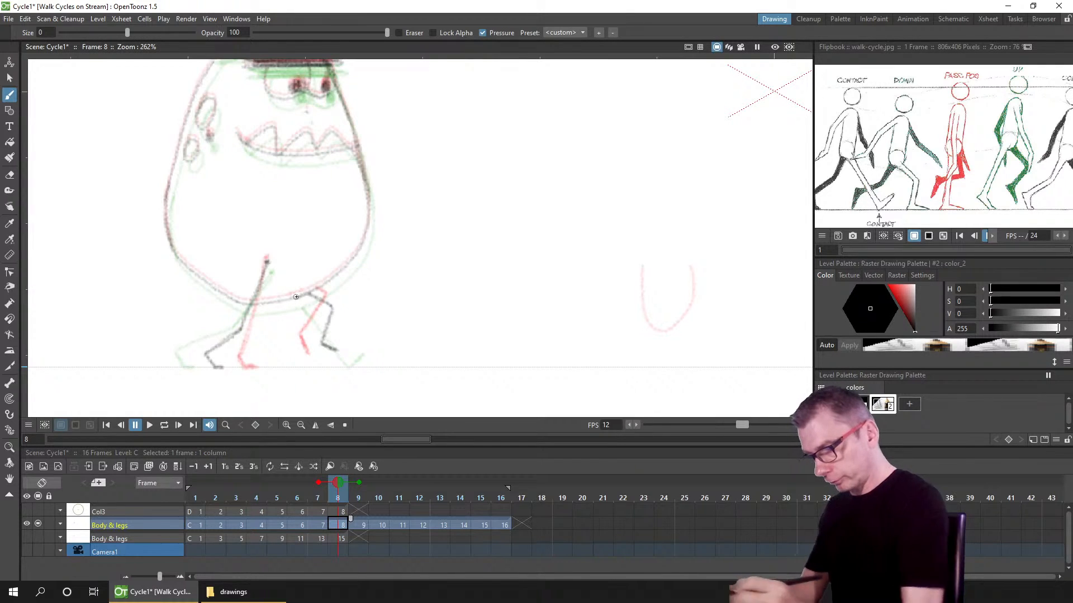
key(ctrl+s)
Step: Turn off onion skin and play the animation back from frame 1, then stop playback
click(335, 483)
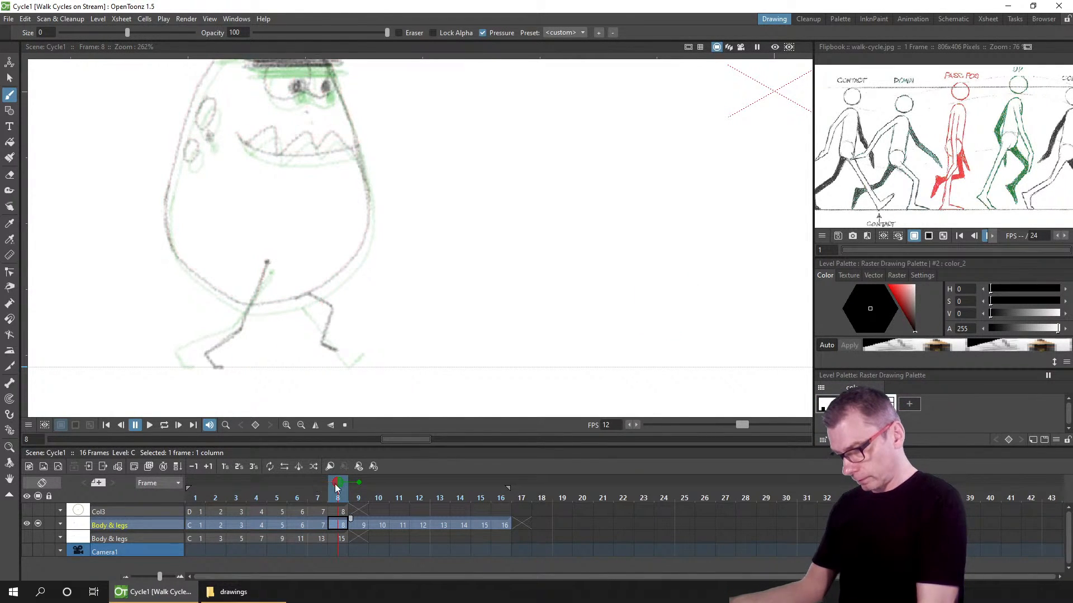
scroll(492, 294, down, 3)
scroll(500, 295, up, 2)
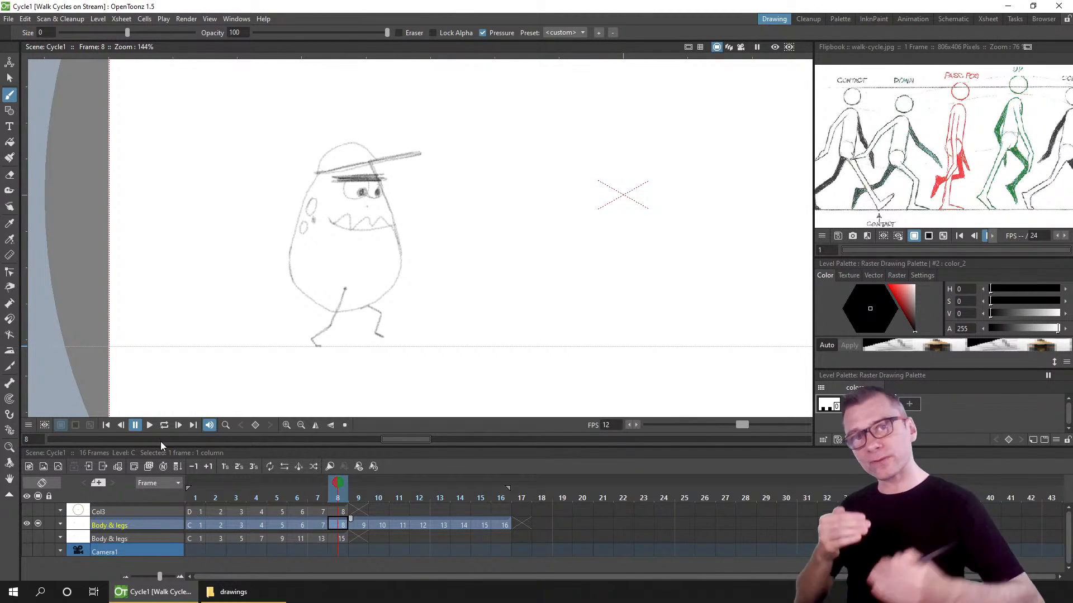
click(104, 427)
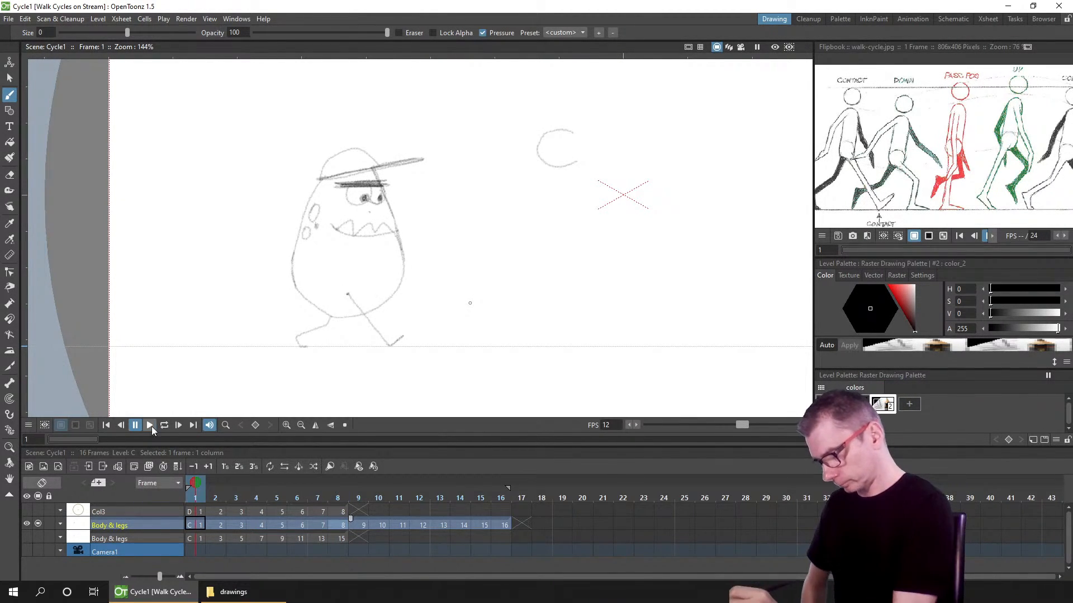
click(164, 426)
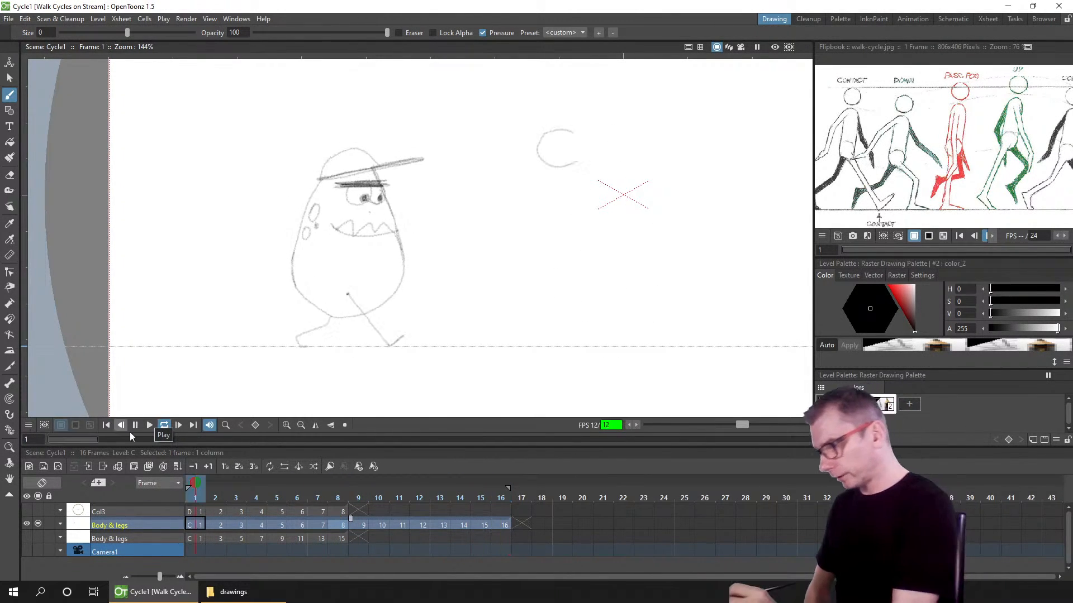
click(105, 425)
Step: Turn onion skin back on and redraw both legs and the hip joint on frame 10's Body & legs drawing
click(340, 525)
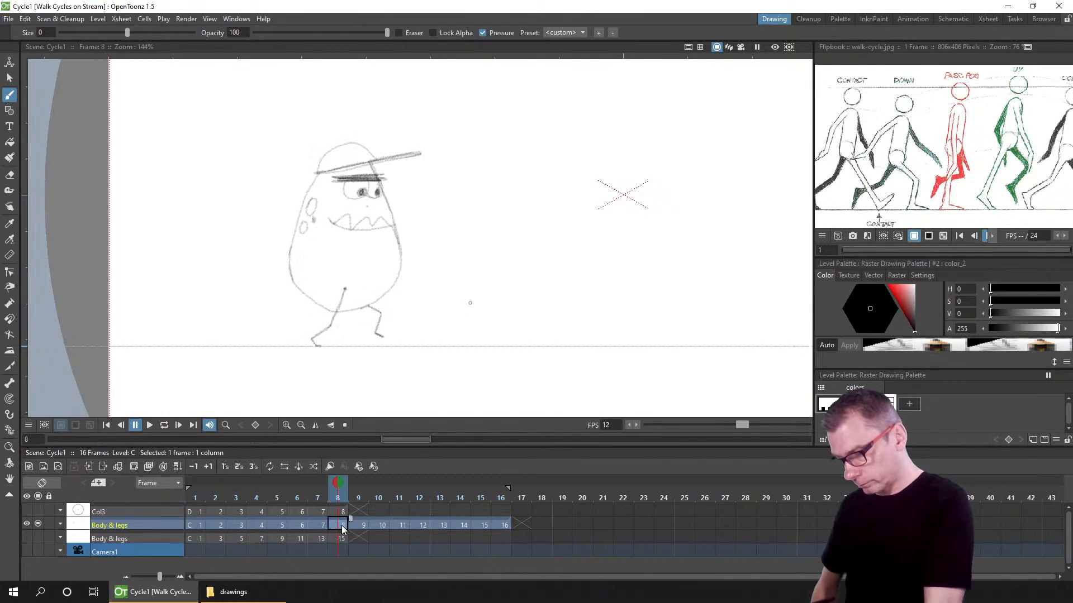
click(379, 525)
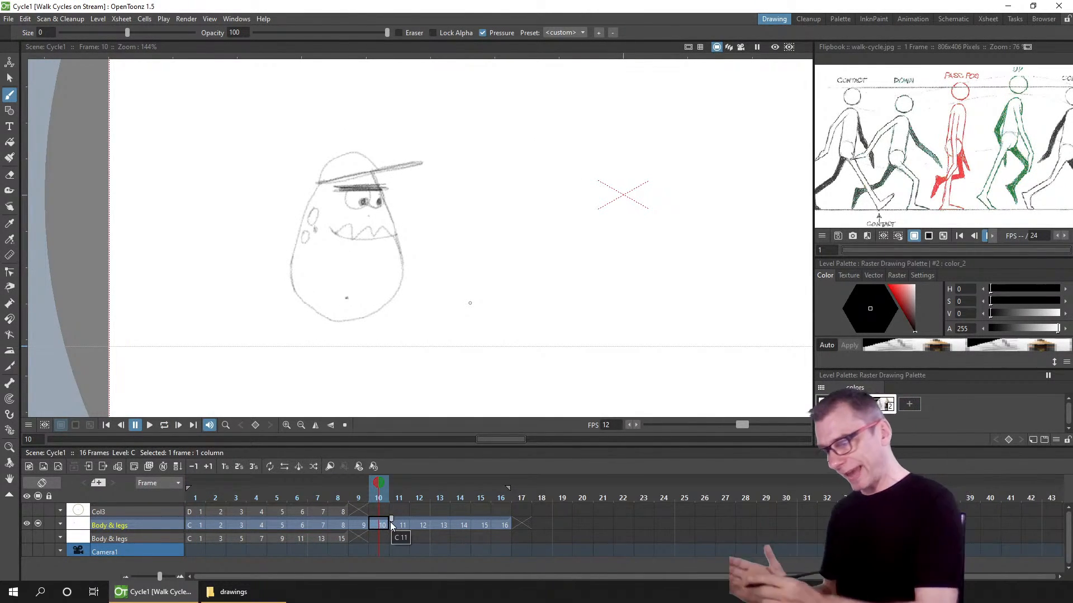
click(217, 483)
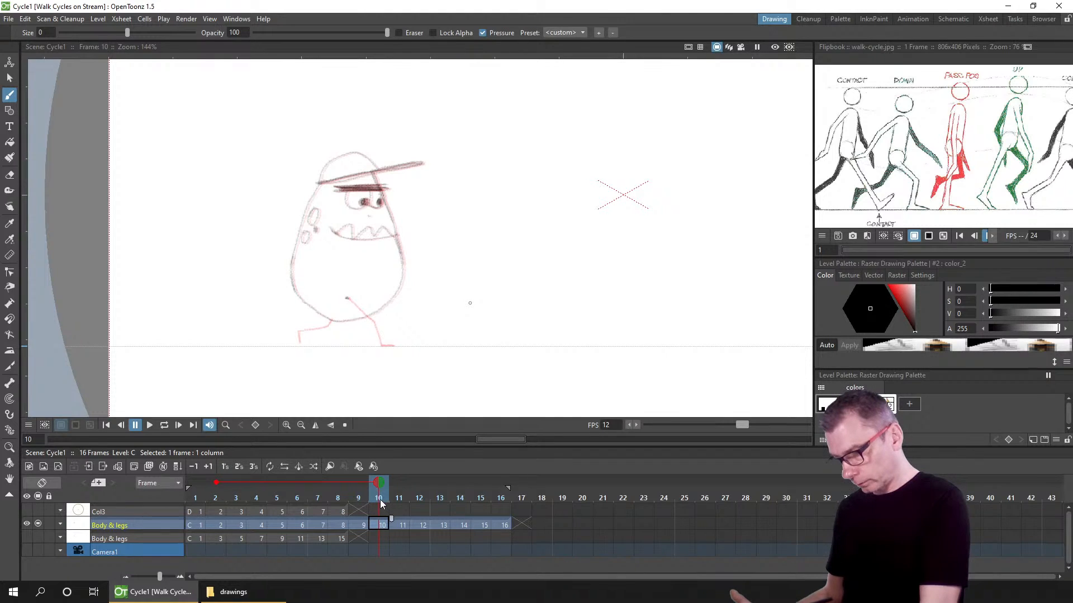
mouse_move(376, 498)
mouse_down()
mouse_move(360, 501)
mouse_move(380, 498)
mouse_up()
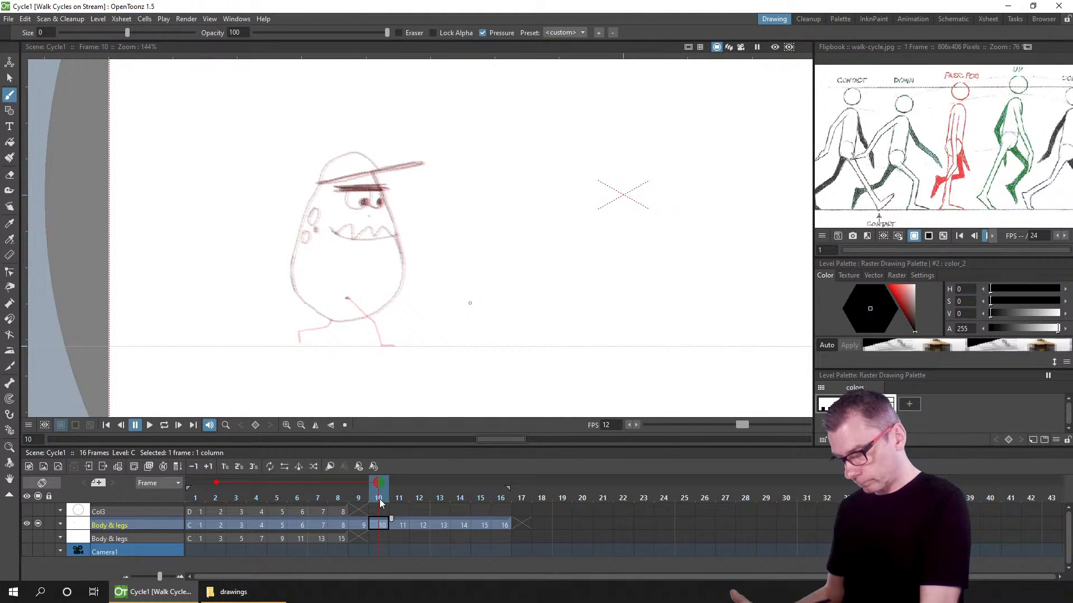
scroll(404, 336, up, 5)
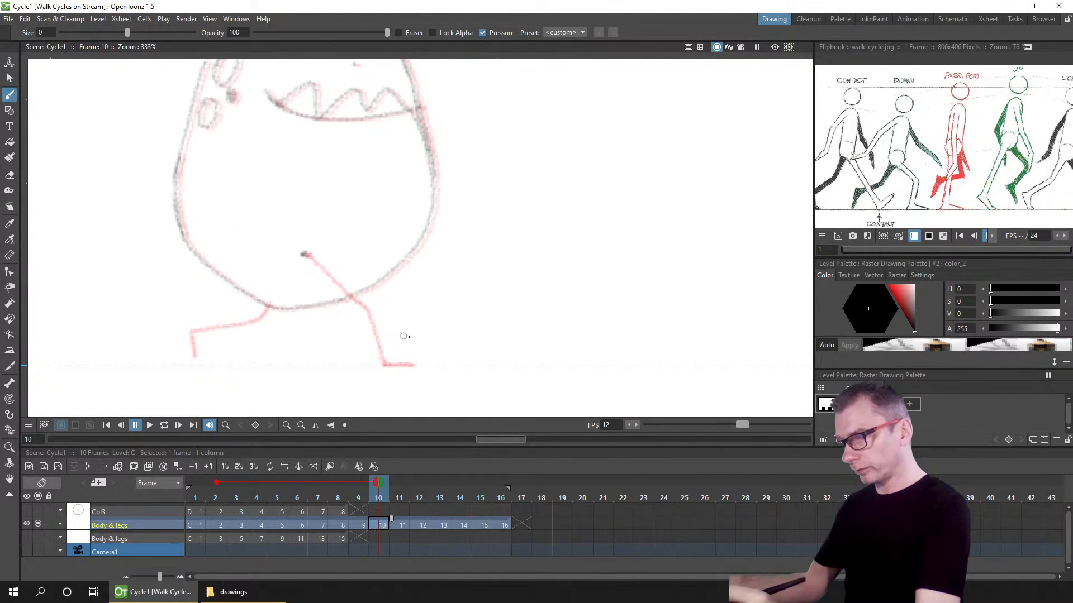
drag(404, 337, 452, 286)
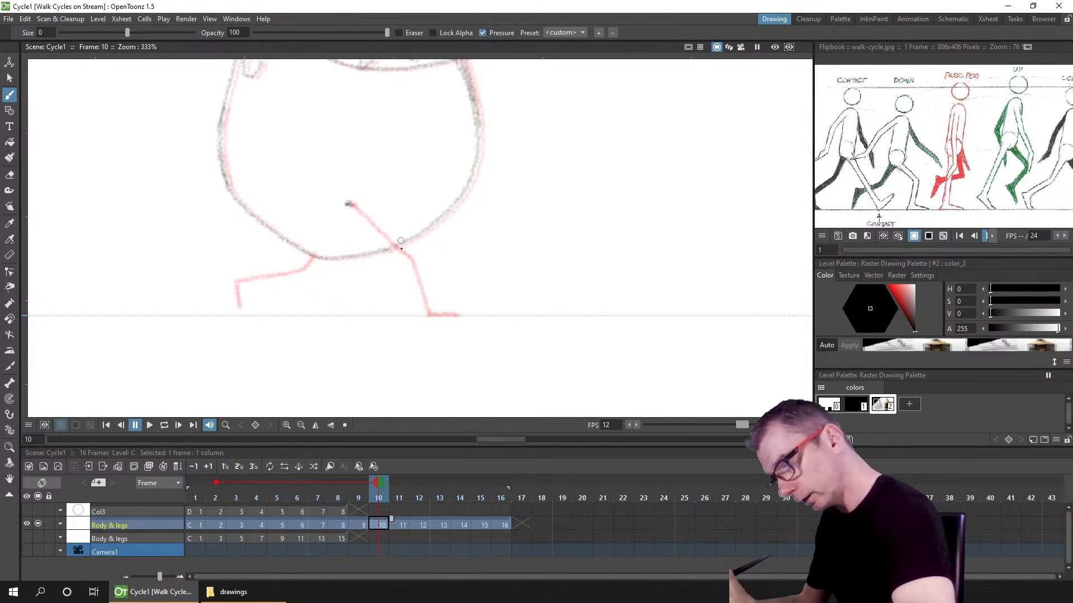
drag(416, 268, 434, 316)
mouse_move(397, 249)
mouse_down()
mouse_move(430, 317)
mouse_move(458, 315)
mouse_up()
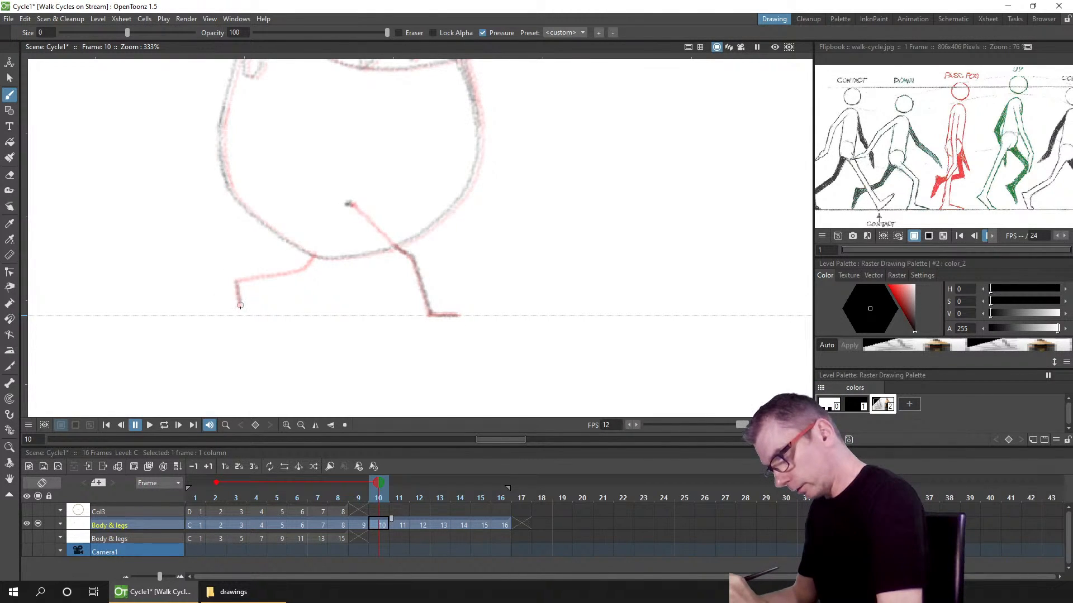
mouse_move(240, 306)
mouse_down()
mouse_move(237, 282)
mouse_move(311, 259)
mouse_up()
mouse_move(347, 205)
mouse_down()
mouse_move(306, 266)
mouse_move(347, 204)
mouse_up()
Step: Compare frames 9 to 11, then draw the front and back legs on frame 12's Body & legs drawing
click(360, 498)
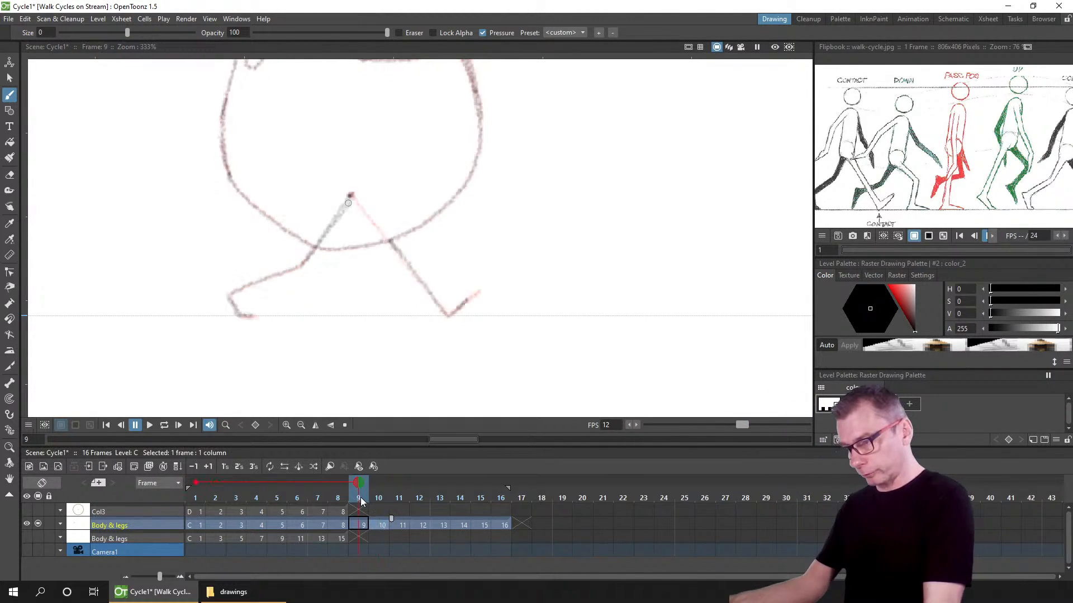
click(380, 499)
click(395, 499)
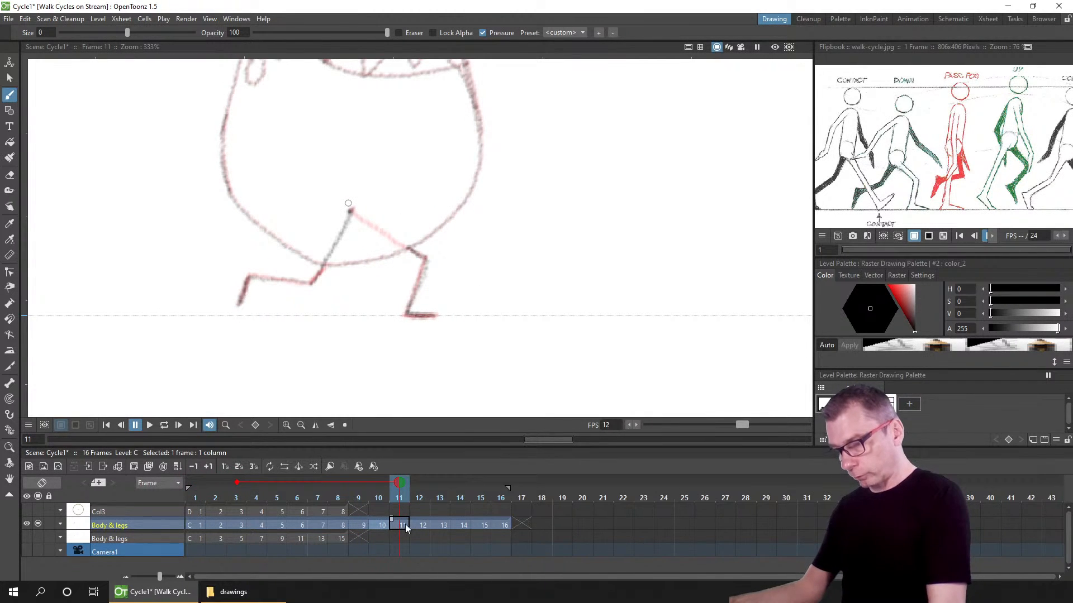
click(380, 493)
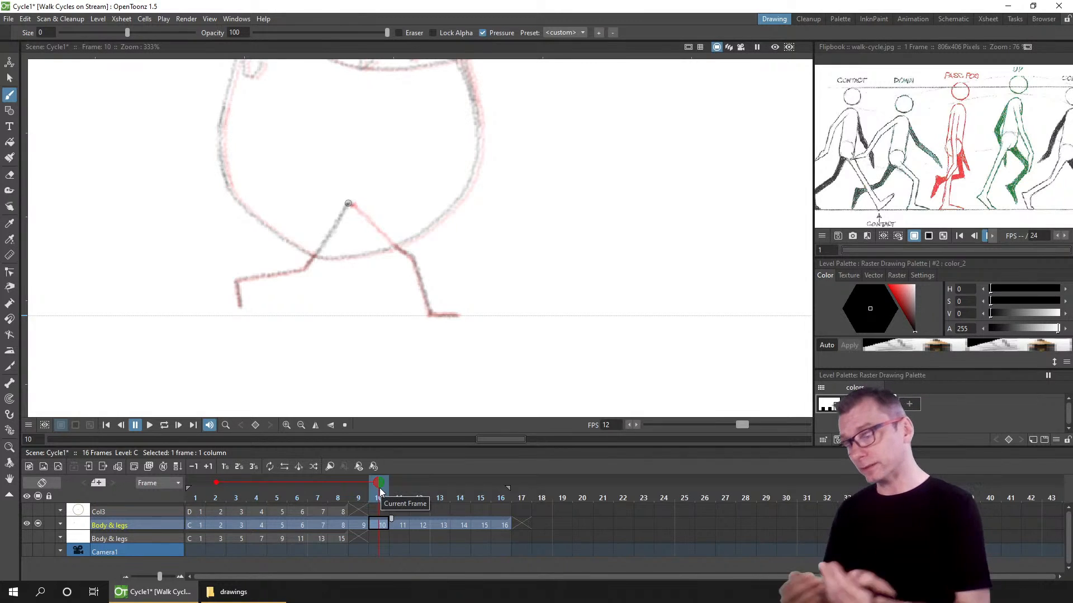
click(420, 526)
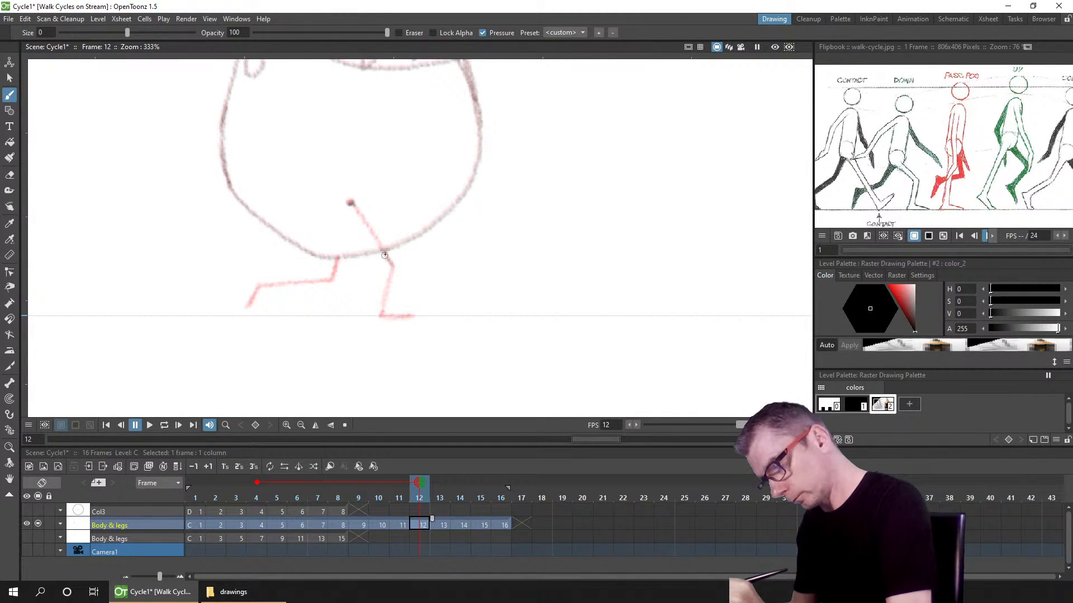
mouse_move(391, 275)
mouse_down()
mouse_move(382, 312)
mouse_move(400, 320)
mouse_move(380, 315)
mouse_move(415, 316)
mouse_up()
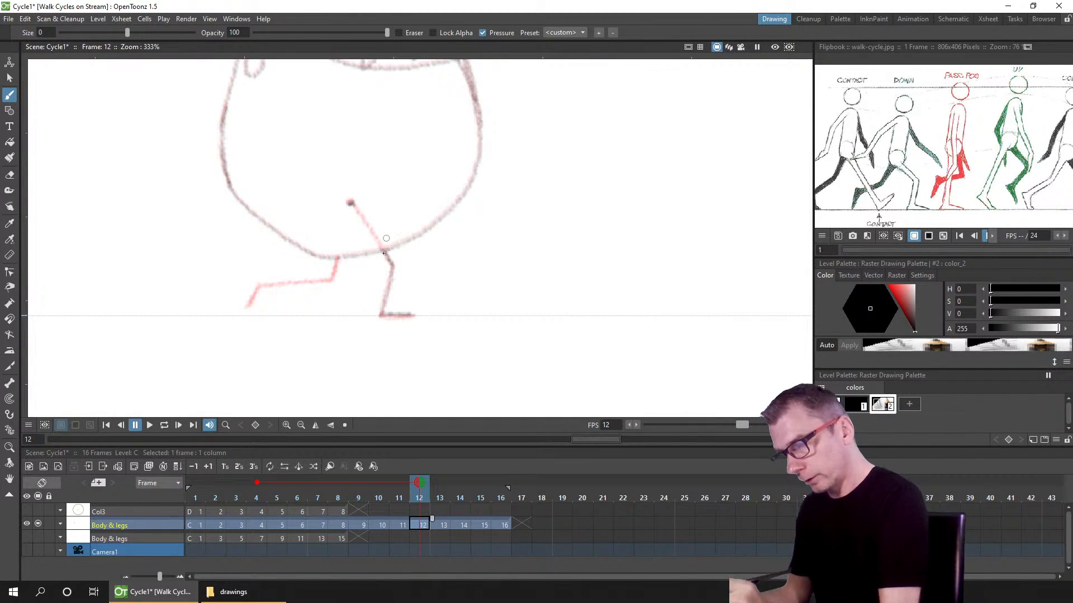
drag(383, 252, 392, 270)
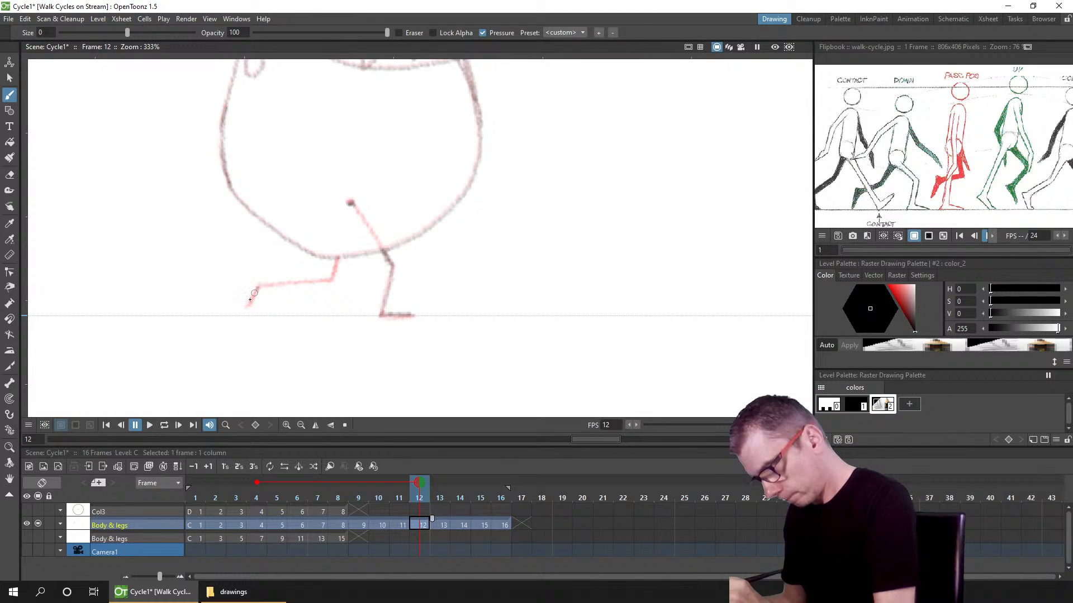
mouse_move(246, 307)
mouse_down()
mouse_move(257, 287)
mouse_move(323, 280)
mouse_move(338, 259)
mouse_up()
drag(350, 205, 337, 257)
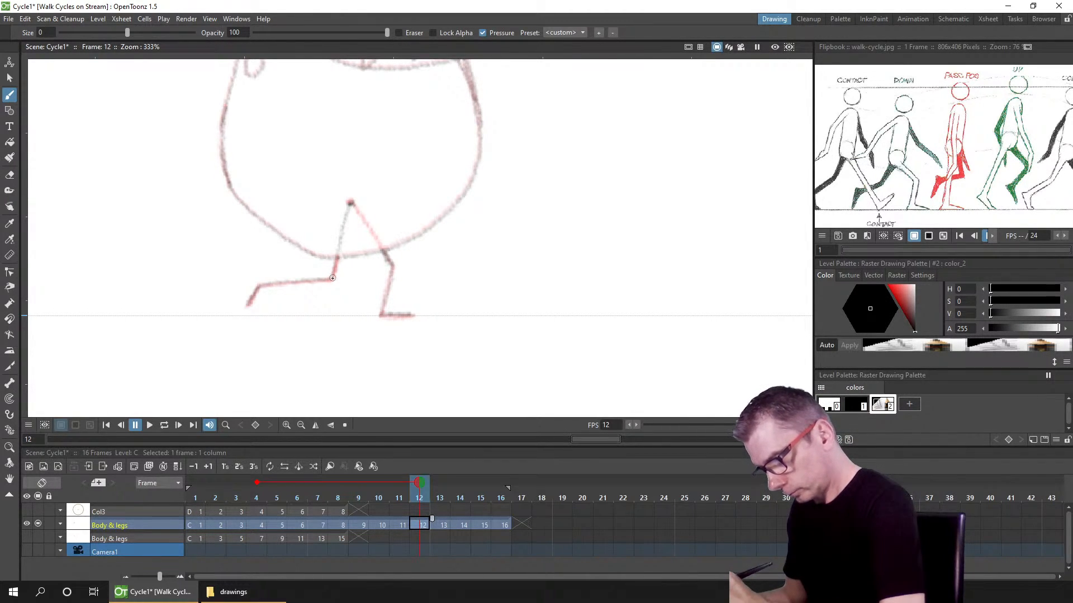
Step: Draw both legs on frame 14's Body & legs drawing, undo a stray mark, and save the scene
click(461, 524)
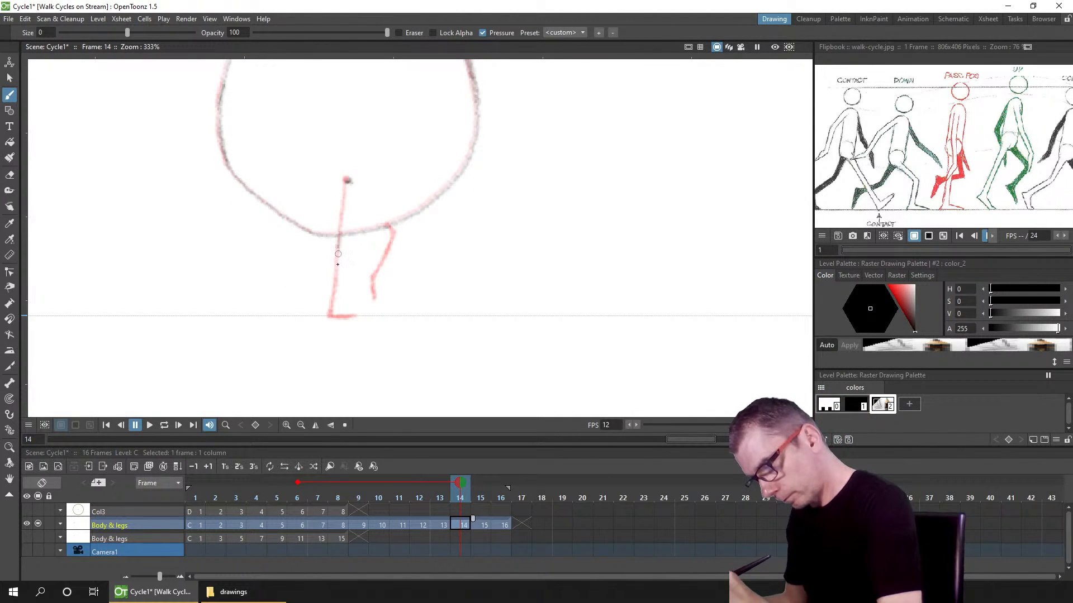
drag(338, 254, 333, 301)
mouse_move(339, 235)
mouse_down()
mouse_move(331, 313)
mouse_move(330, 298)
mouse_move(355, 316)
mouse_up()
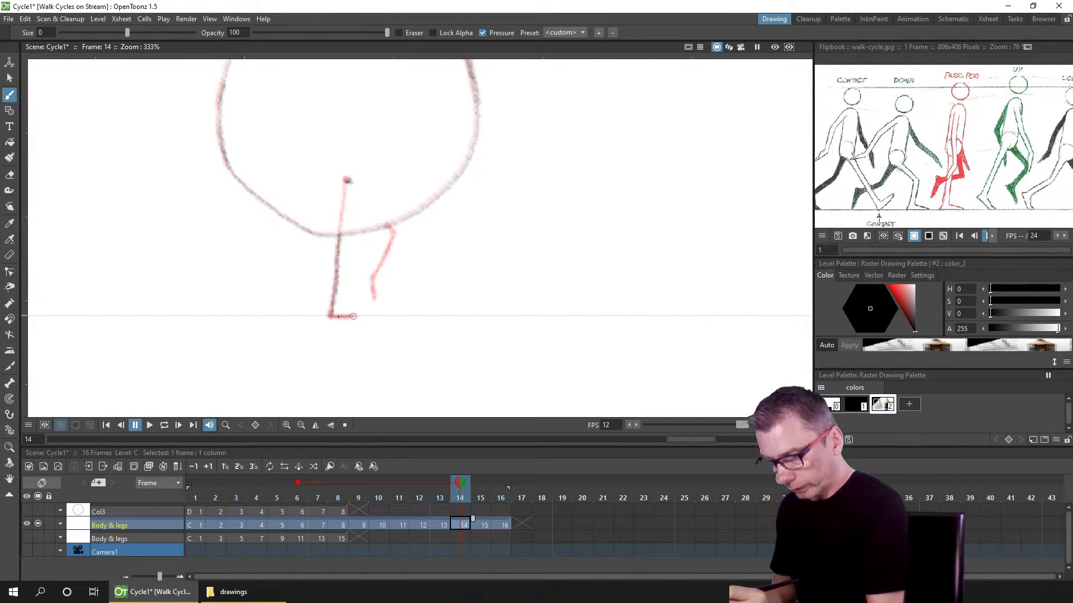
mouse_move(372, 278)
mouse_down()
mouse_move(375, 297)
mouse_move(392, 230)
mouse_move(375, 273)
mouse_up()
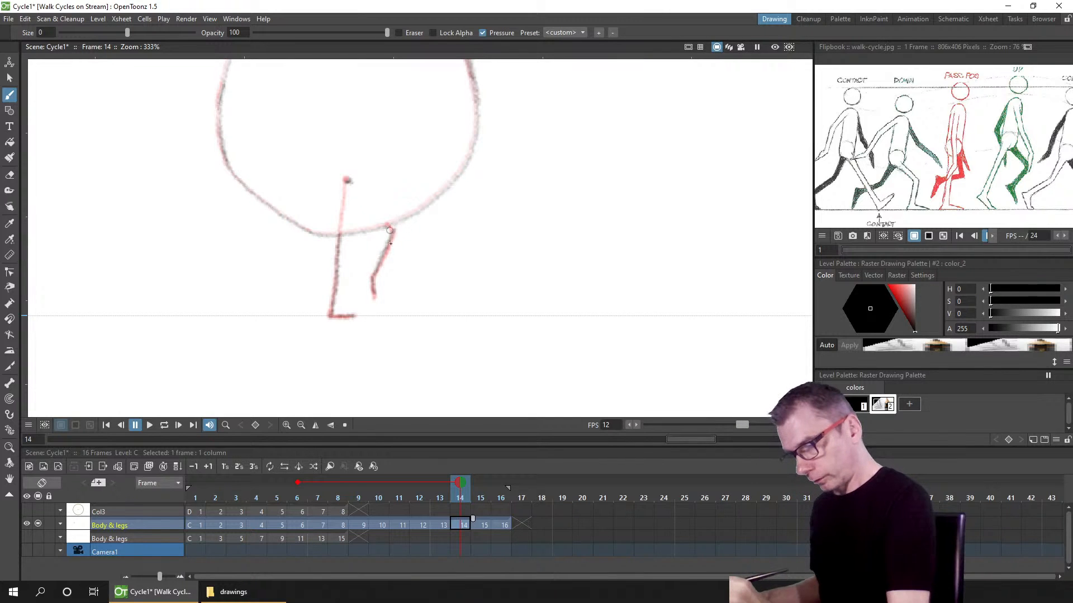
key(ctrl+z)
mouse_move(393, 231)
mouse_down()
mouse_move(375, 297)
mouse_move(392, 229)
mouse_up()
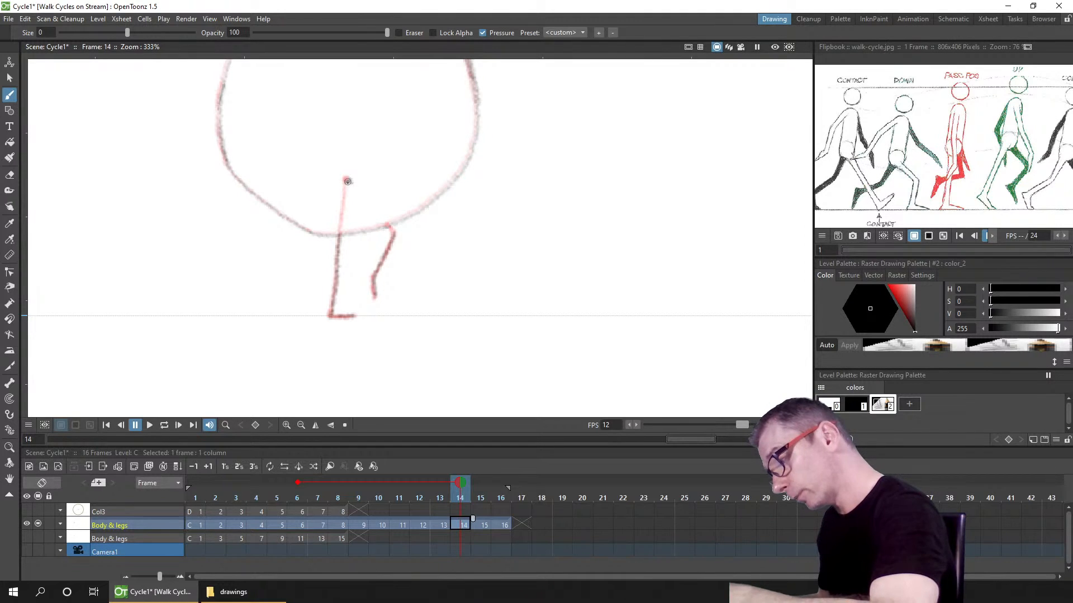
drag(348, 183, 383, 222)
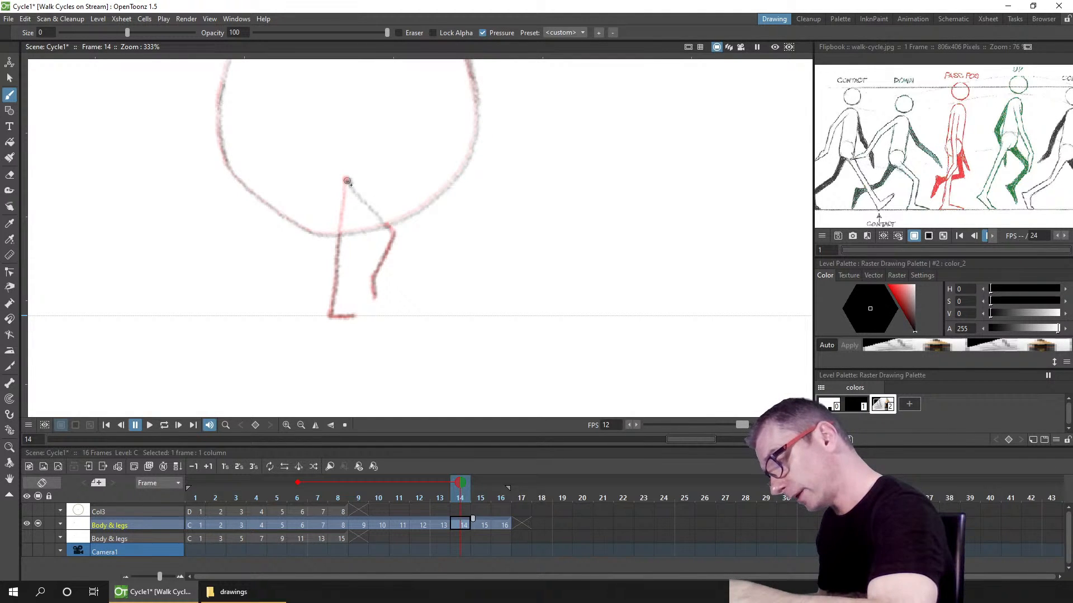
drag(347, 181, 384, 225)
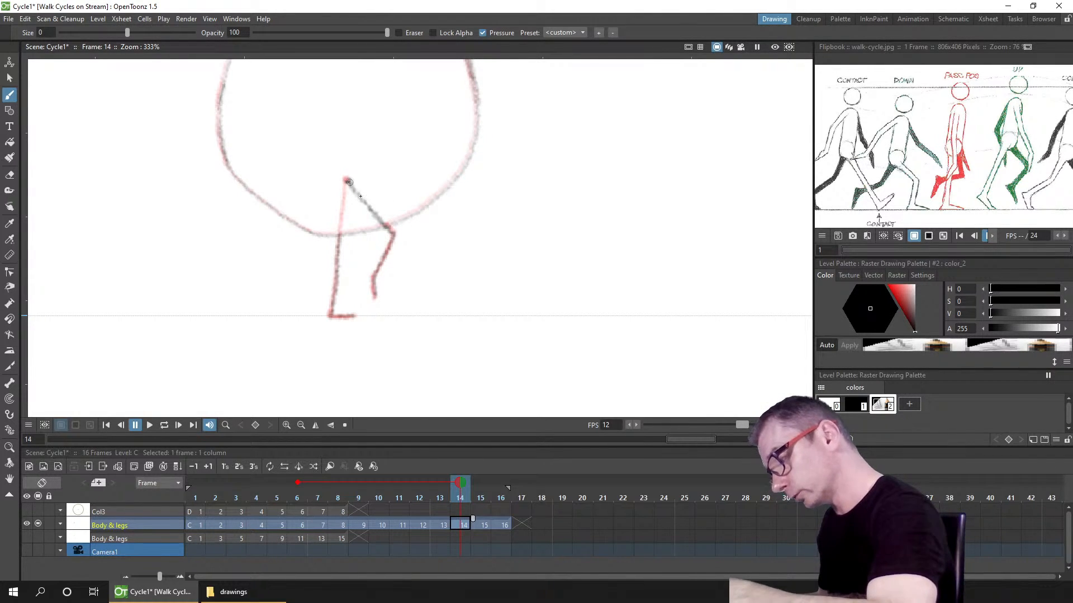
key(ctrl+s)
Step: Draw the front and back legs on frame 16's Body & legs drawing
click(505, 524)
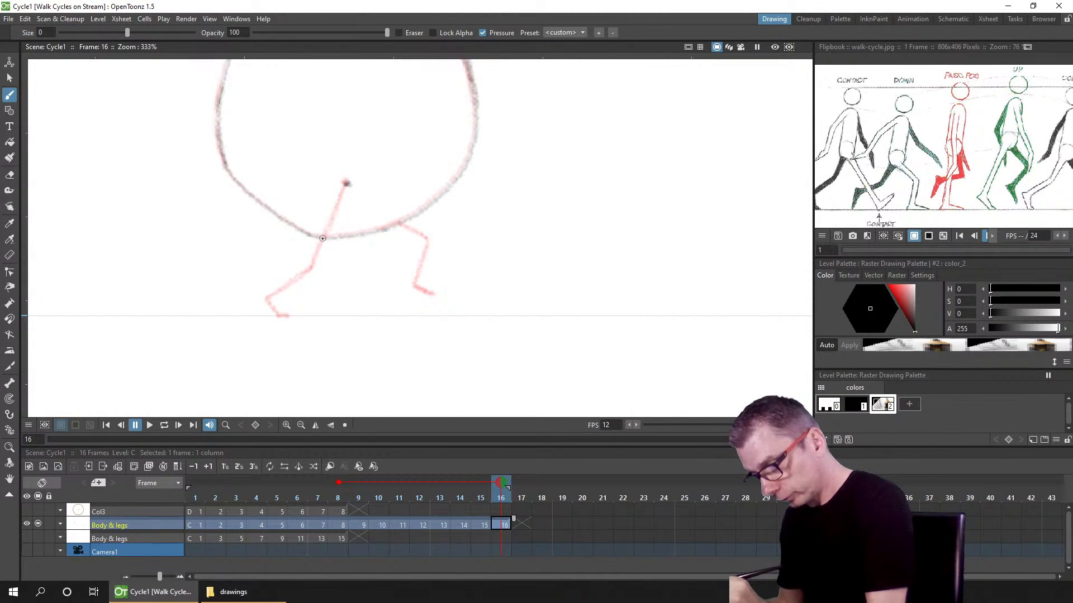
mouse_move(317, 254)
mouse_down()
mouse_move(266, 299)
mouse_move(306, 272)
mouse_move(322, 238)
mouse_move(314, 259)
mouse_up()
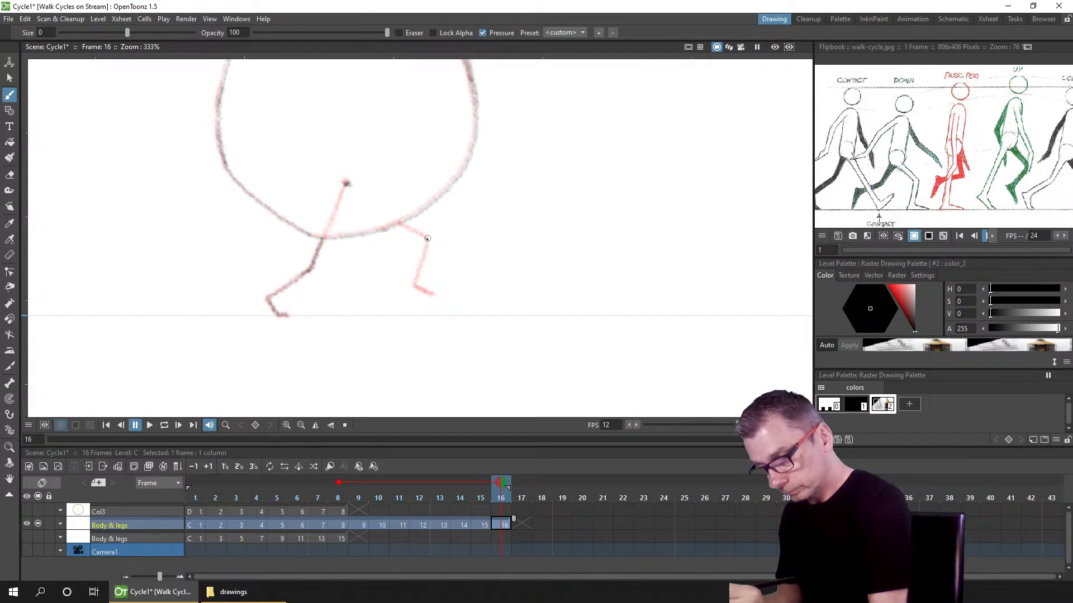
drag(418, 273, 415, 287)
drag(427, 239, 416, 285)
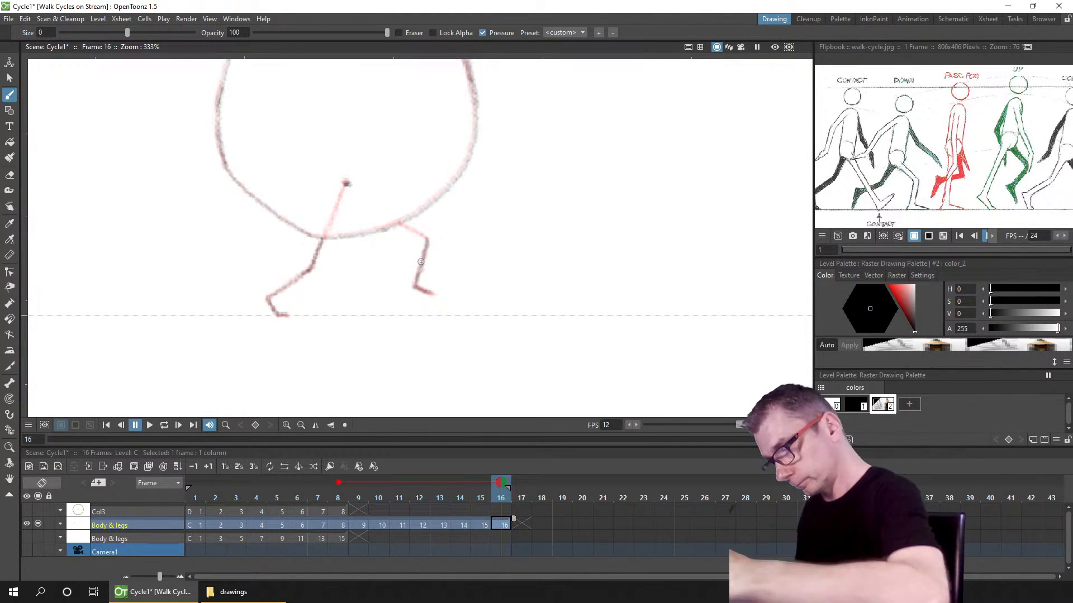
drag(346, 184, 400, 224)
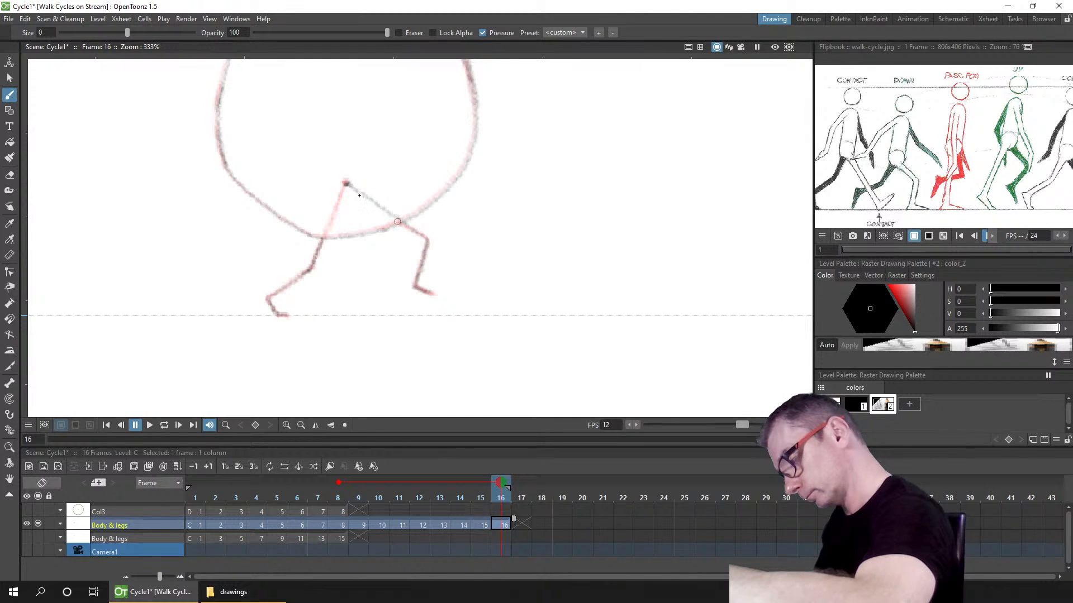
drag(346, 185, 411, 226)
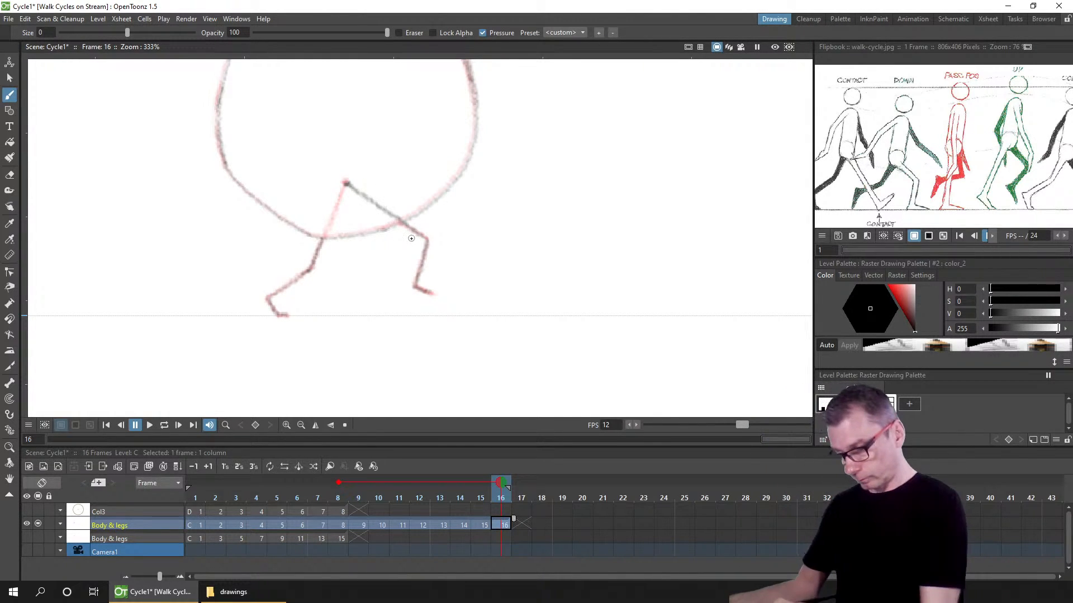
Step: Turn off onion skin and return to frame 1 to review the whole walk cycle
click(339, 483)
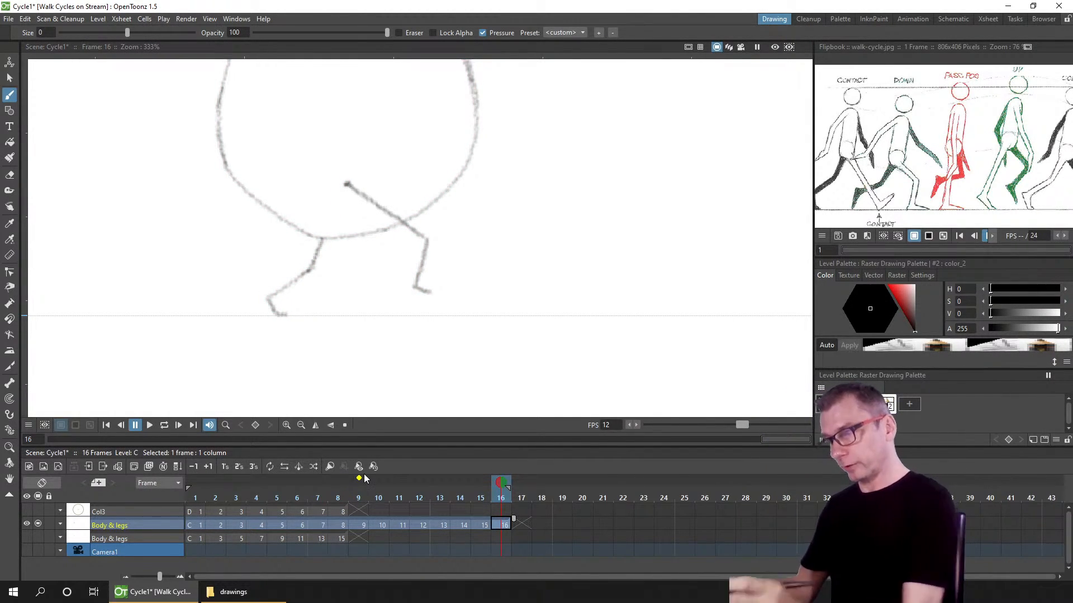
scroll(510, 293, down, 5)
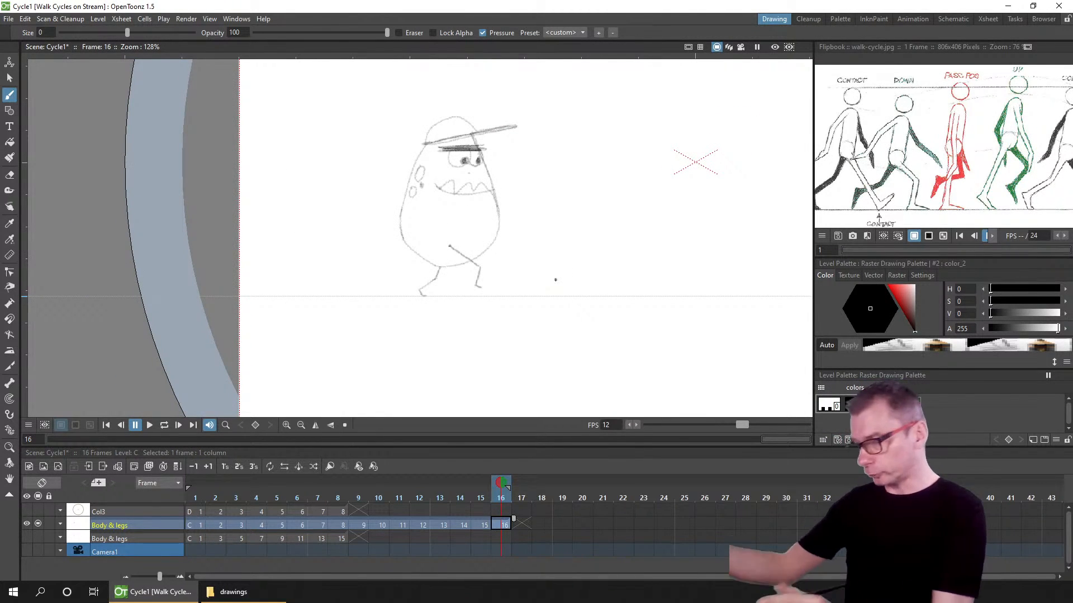
click(106, 425)
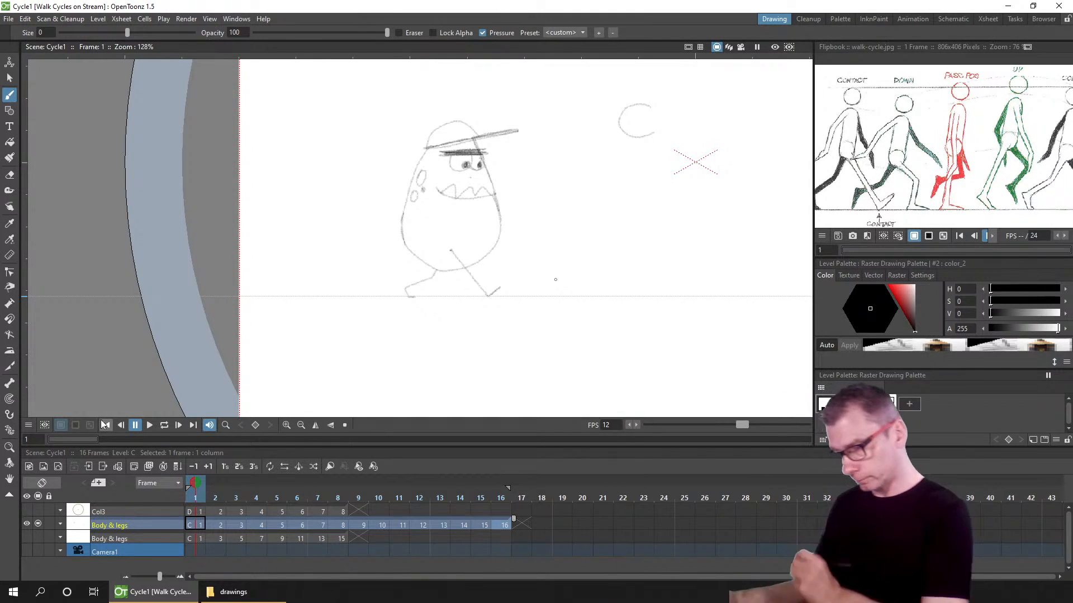
drag(574, 310, 462, 319)
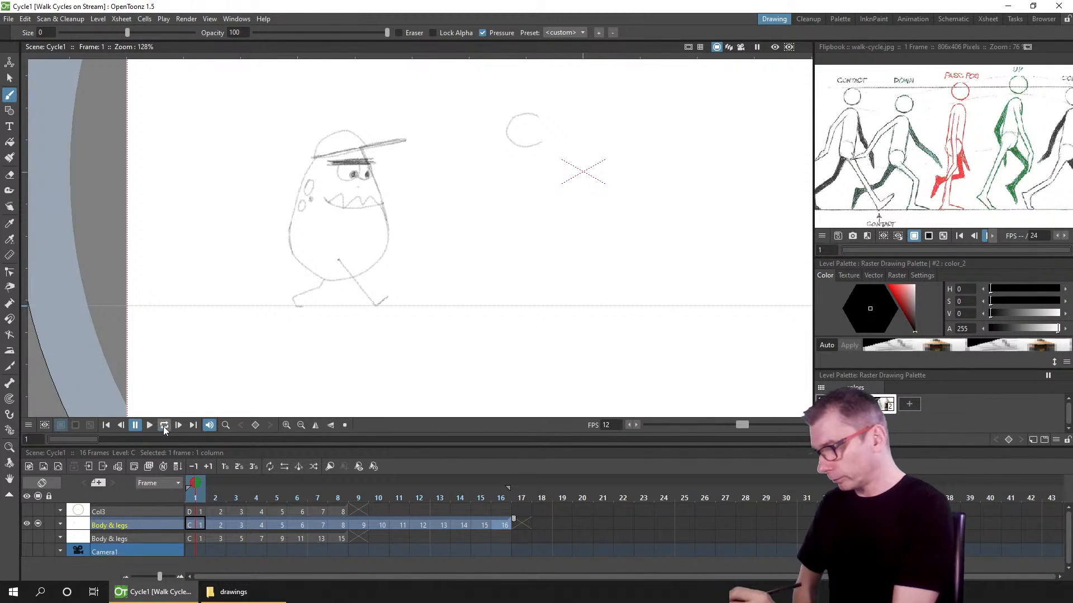
Step: Play back the walk cycle in the viewer, pause playback and go back to frame 1
scroll(570, 323, up, 3)
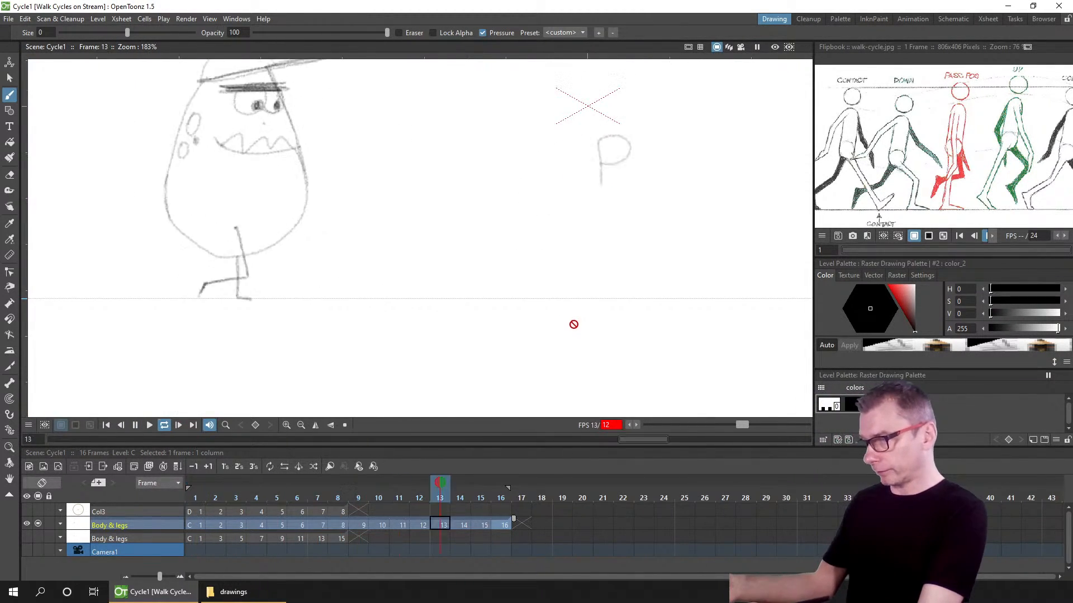
drag(573, 324, 609, 365)
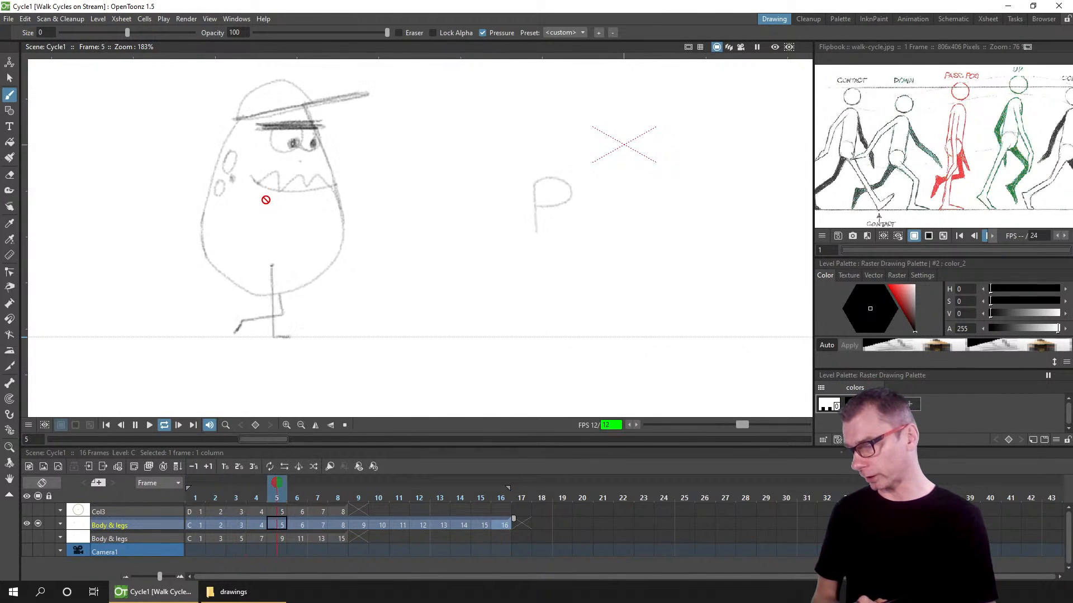
click(136, 428)
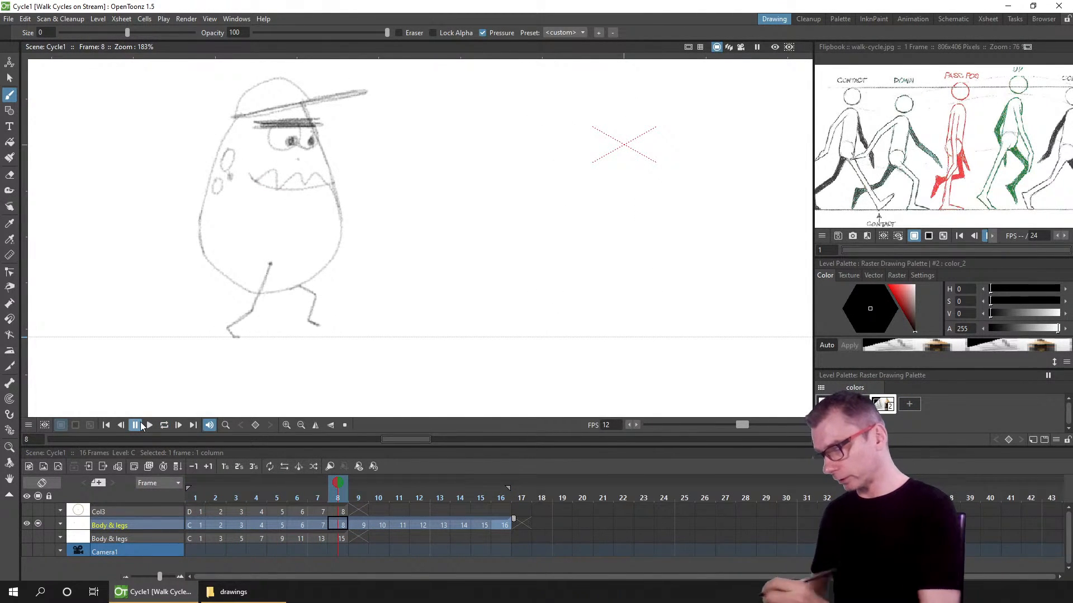
click(199, 528)
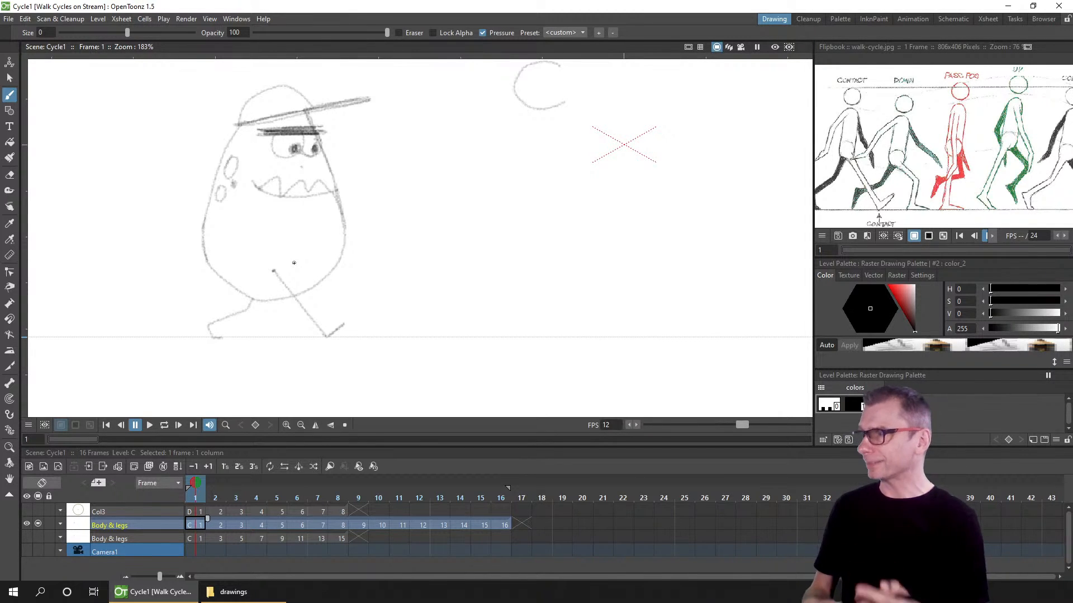
Step: Create a new raster level in the empty frame 17 cell of the Body & legs column
click(519, 521)
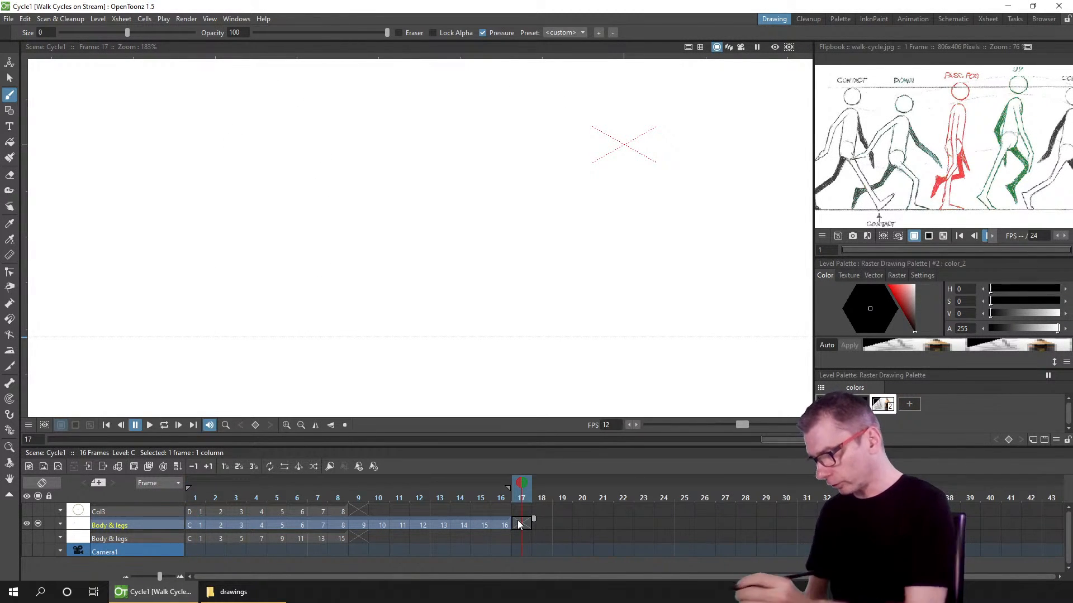
click(44, 467)
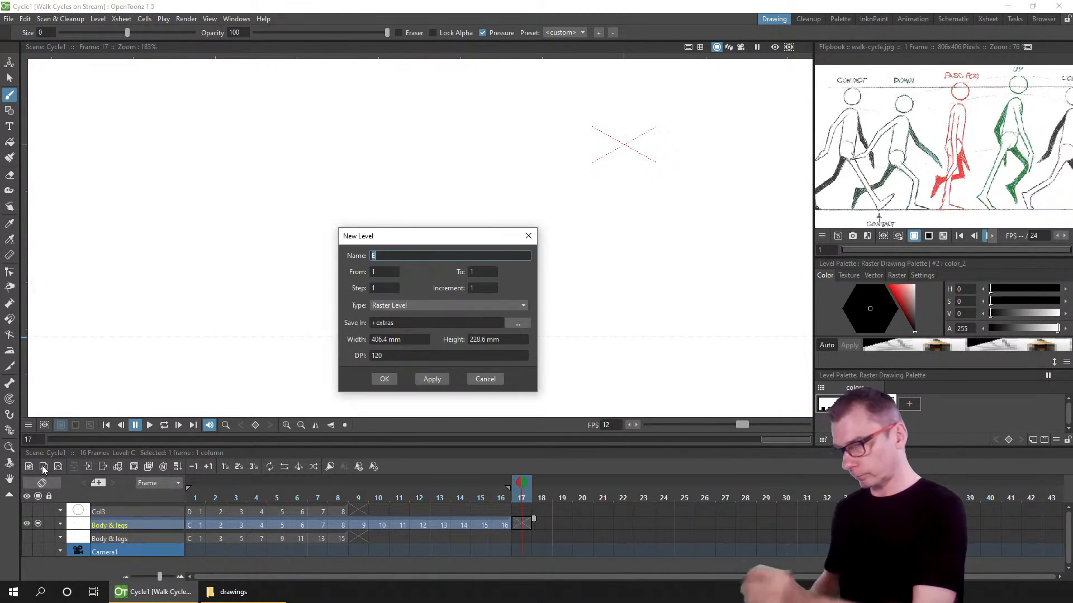
click(384, 379)
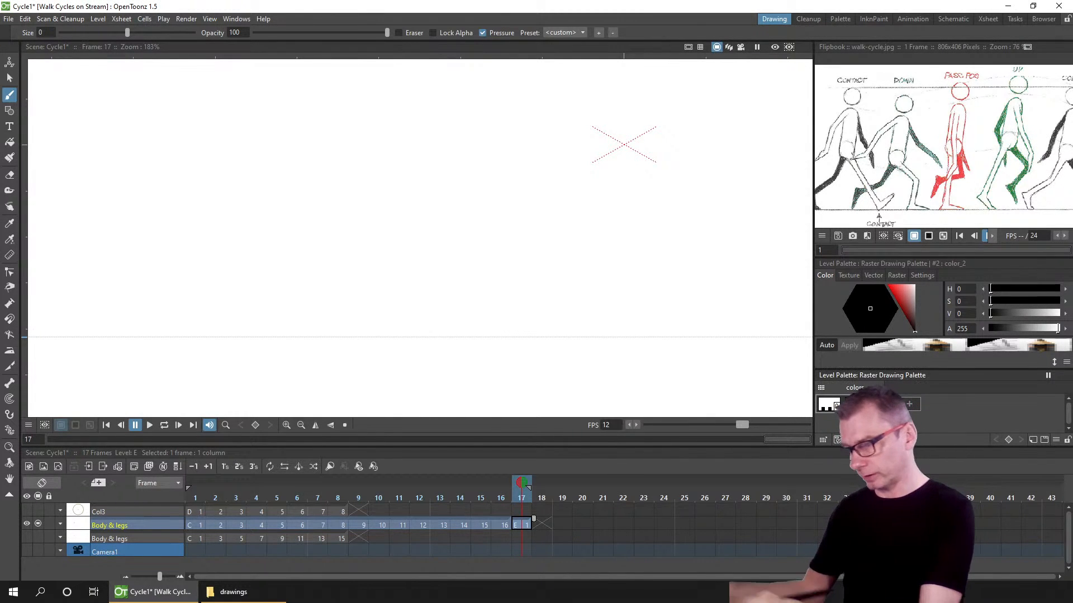
Step: Sketch two simple walking stick figures with blocky bodies, striding legs and swinging arms on the new drawing
scroll(446, 284, down, 3)
scroll(446, 283, down, 2)
scroll(443, 296, up, 4)
drag(430, 311, 379, 370)
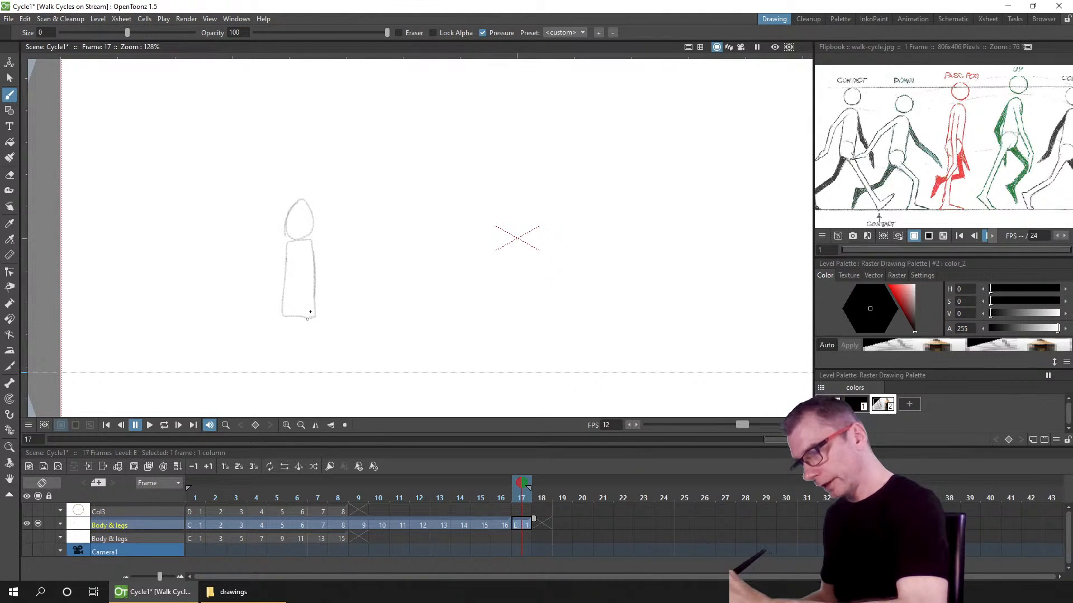
drag(312, 314, 336, 371)
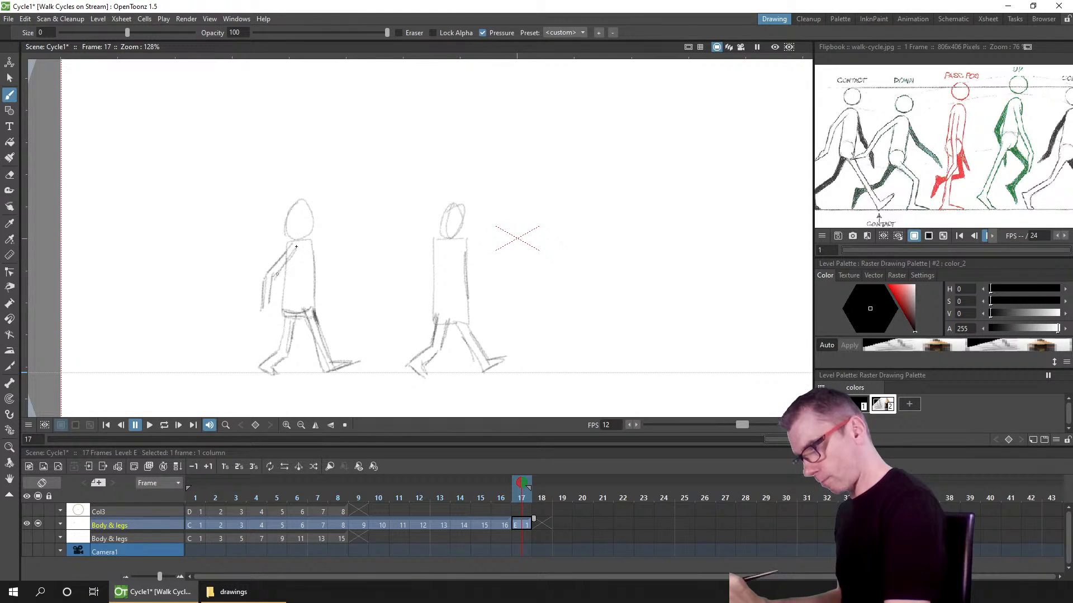
drag(296, 246, 276, 279)
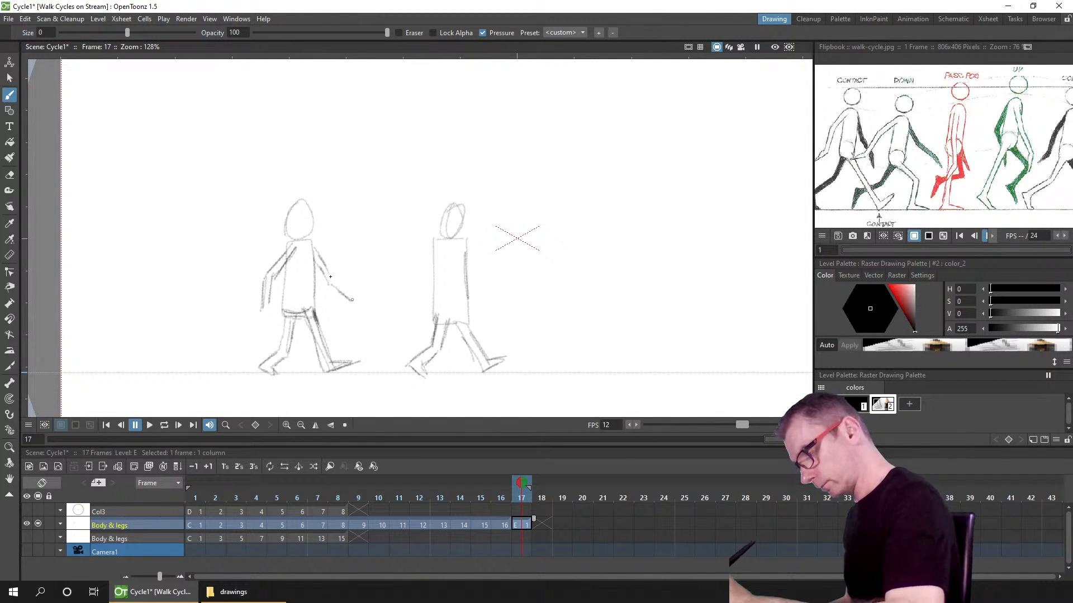
drag(352, 293, 359, 302)
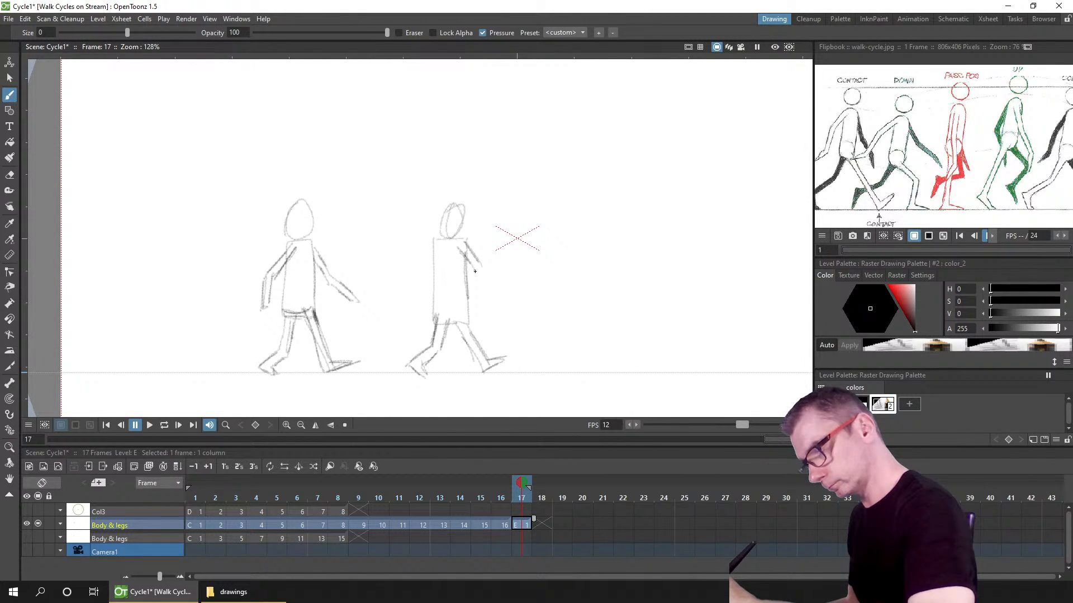
mouse_move(479, 259)
mouse_down()
mouse_move(507, 286)
mouse_move(484, 266)
mouse_up()
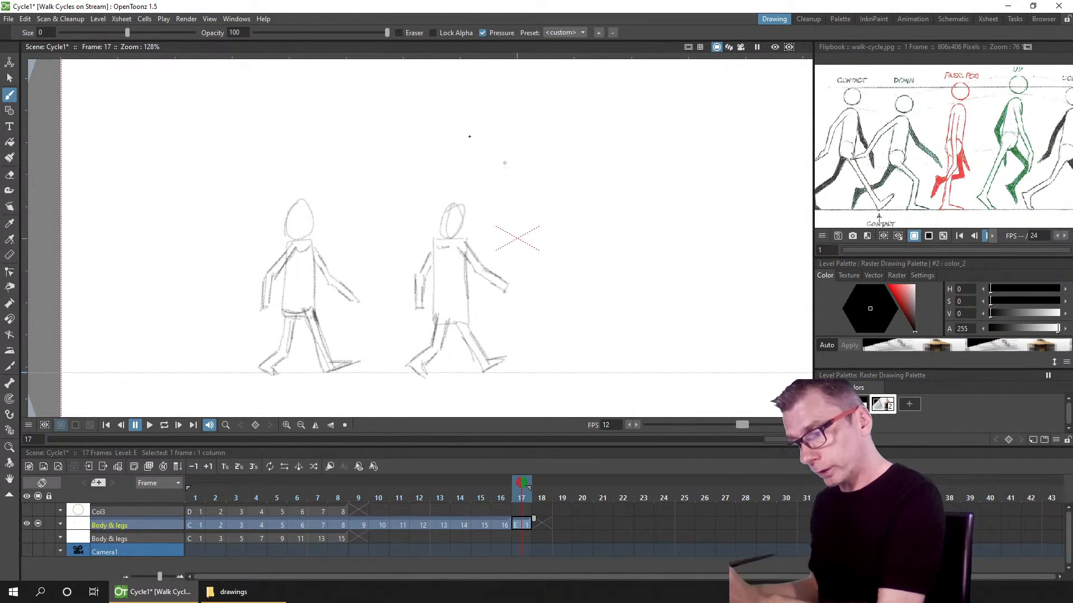
Step: Draw two curved double-headed arrows to the right of the stick figures
mouse_move(547, 250)
mouse_down()
mouse_move(581, 256)
mouse_move(610, 245)
mouse_up()
drag(546, 248, 559, 263)
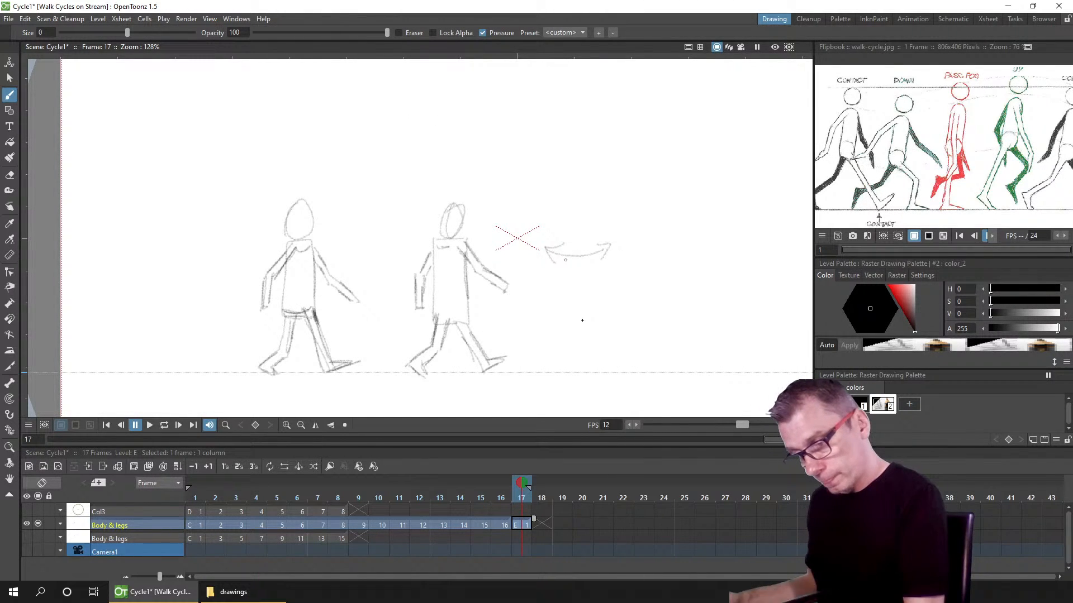
mouse_move(551, 315)
mouse_down()
mouse_move(584, 329)
mouse_move(614, 314)
mouse_move(602, 332)
mouse_up()
drag(563, 317, 559, 337)
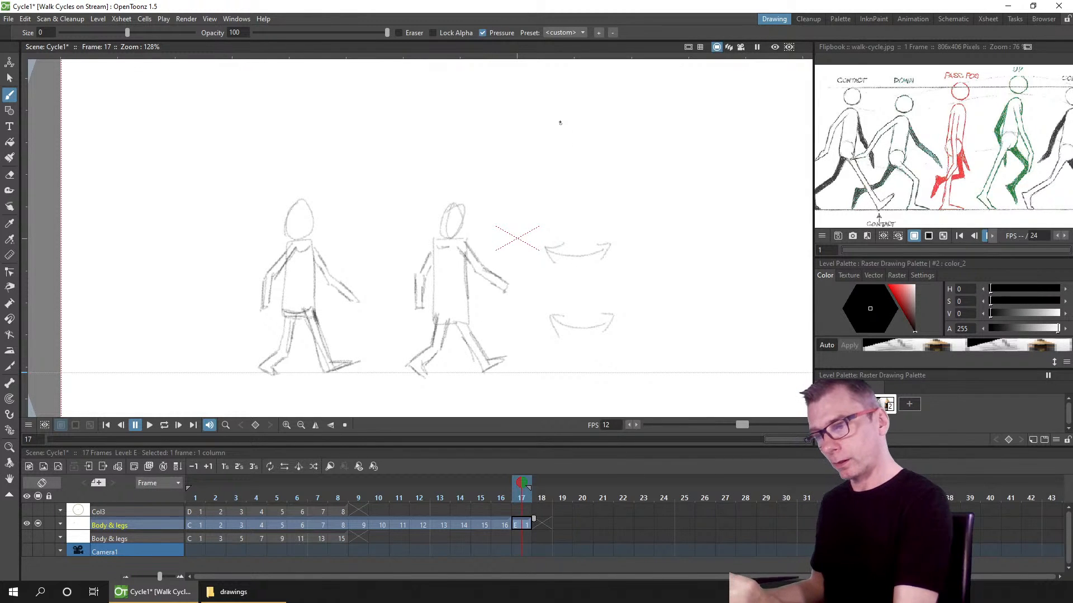
Step: Sketch a boat with a figure holding an oar above the stick figures, and save the scene
drag(607, 138, 554, 187)
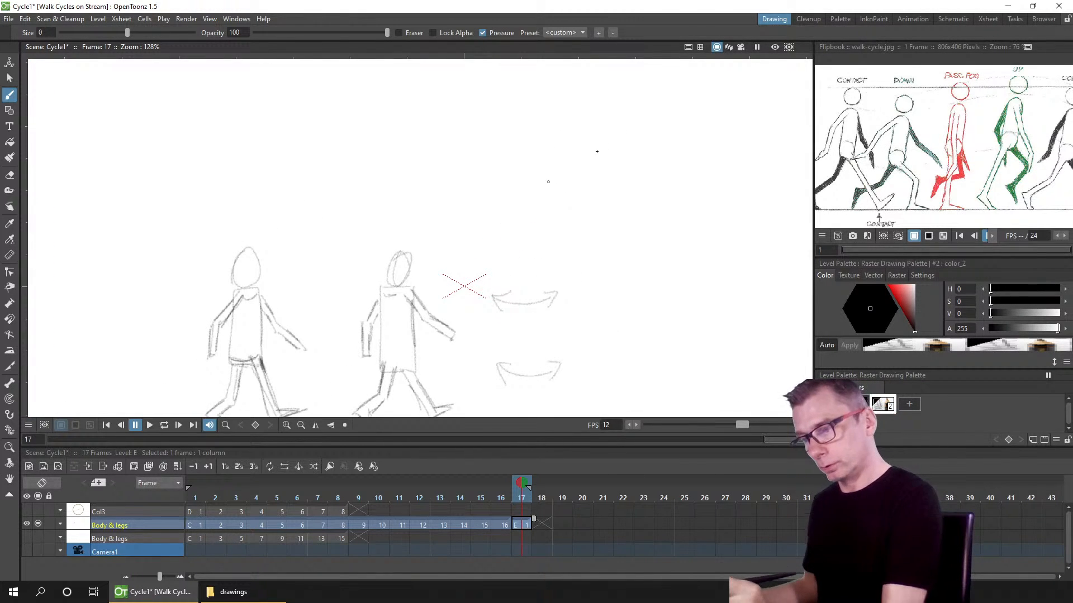
mouse_move(364, 188)
mouse_down()
mouse_move(459, 168)
mouse_move(579, 106)
mouse_move(406, 211)
mouse_move(552, 152)
mouse_move(591, 104)
mouse_up()
drag(594, 108, 554, 157)
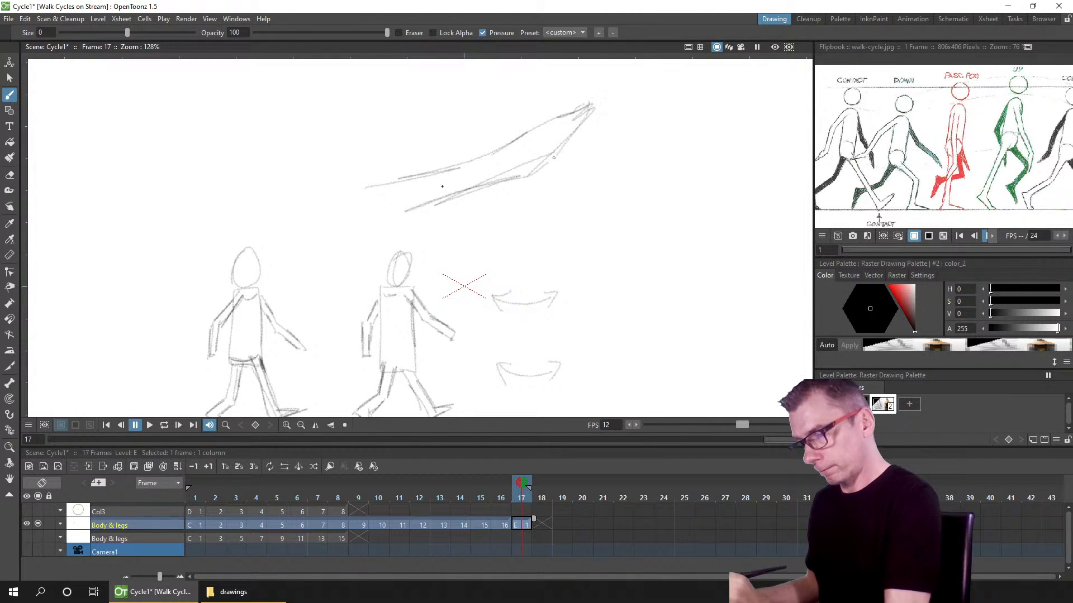
mouse_move(362, 190)
mouse_down()
mouse_move(309, 217)
mouse_move(427, 207)
mouse_up()
mouse_move(262, 199)
mouse_down()
mouse_move(360, 164)
mouse_move(394, 173)
mouse_up()
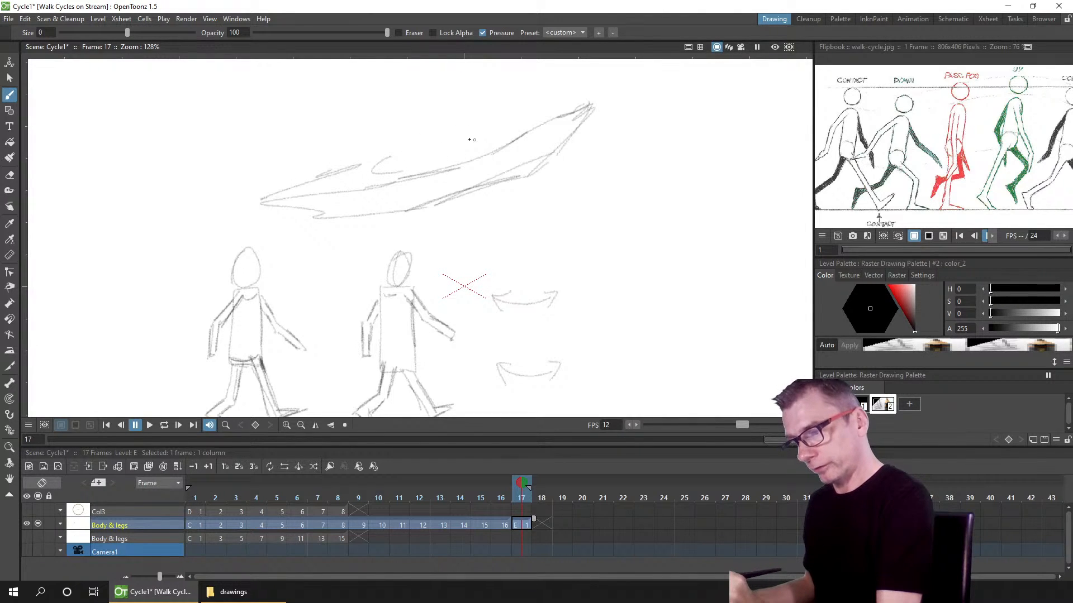
drag(463, 139, 470, 148)
drag(499, 121, 575, 106)
mouse_move(498, 121)
mouse_down()
mouse_move(531, 118)
mouse_move(484, 125)
mouse_up()
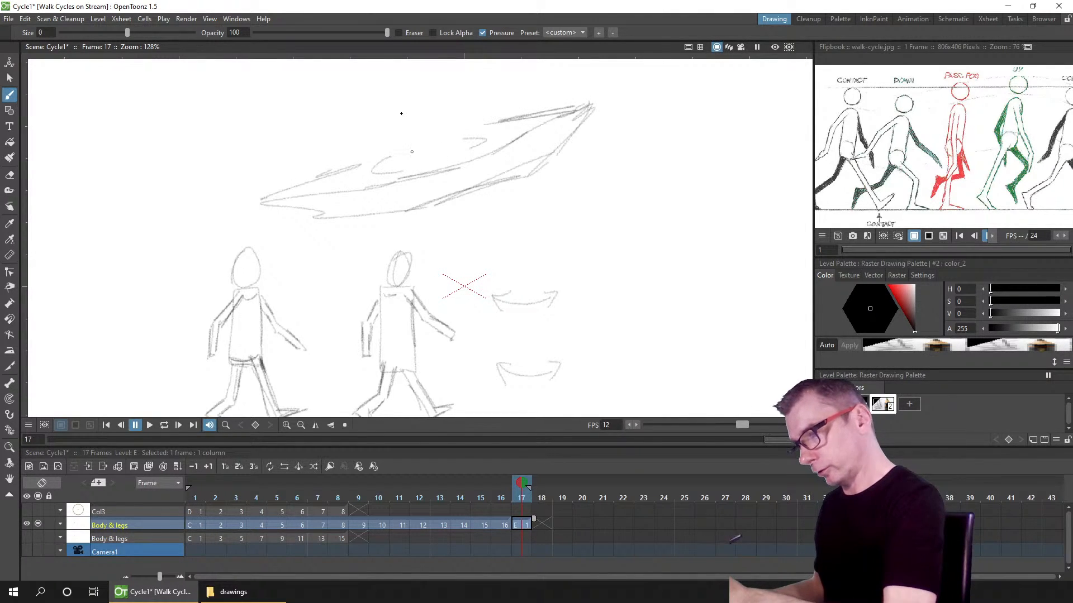
drag(401, 113, 413, 154)
mouse_move(425, 96)
mouse_down()
mouse_move(444, 148)
mouse_move(436, 139)
mouse_up()
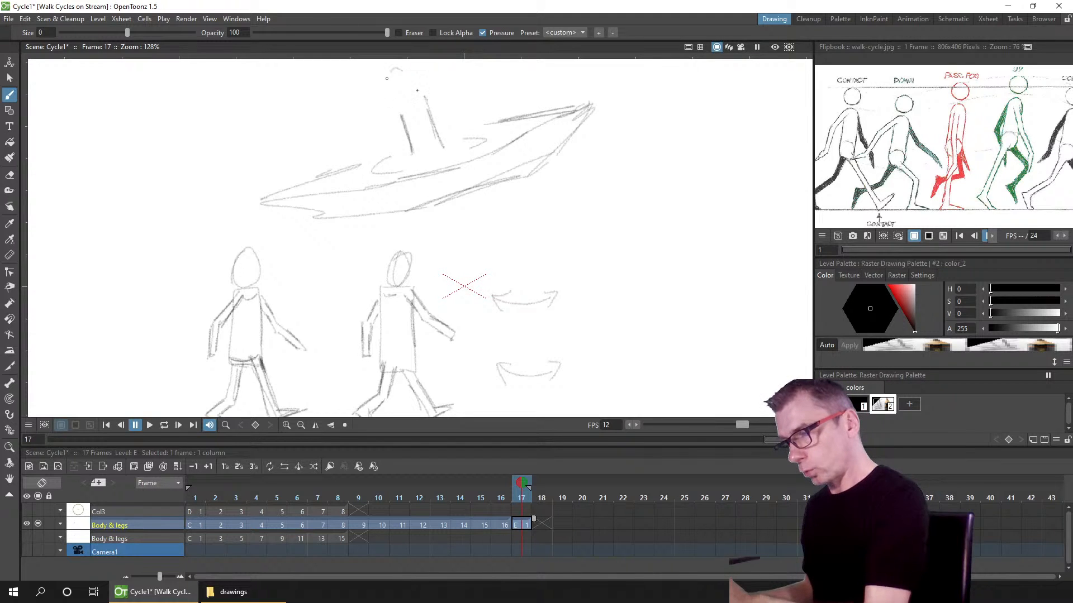
drag(387, 79, 406, 129)
drag(423, 94, 425, 111)
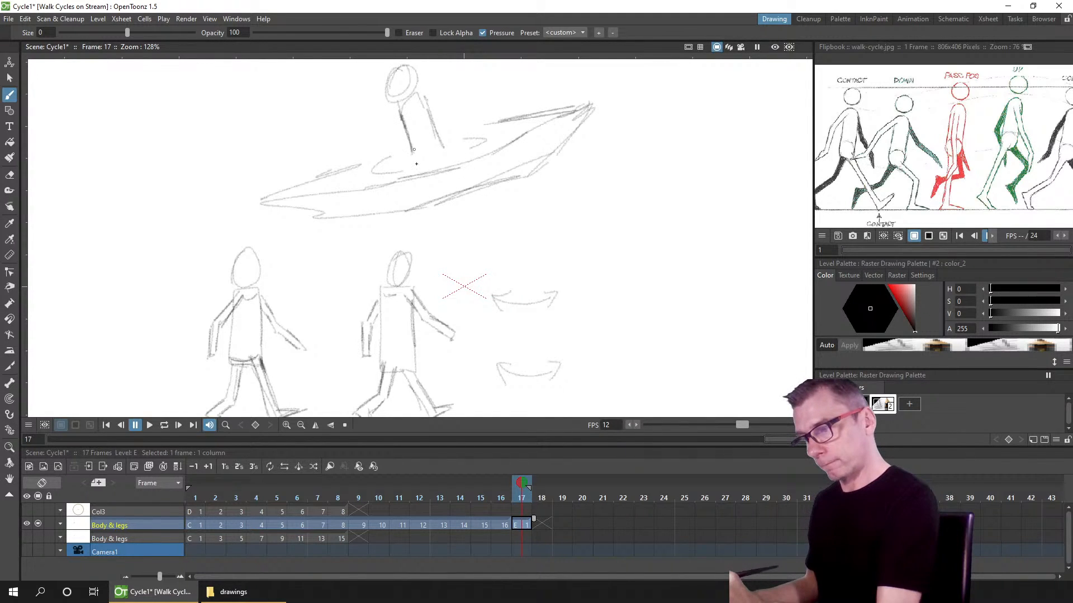
drag(379, 159, 409, 149)
mouse_move(336, 172)
mouse_down()
mouse_move(471, 126)
mouse_move(500, 129)
mouse_move(433, 115)
mouse_move(462, 123)
mouse_move(433, 115)
mouse_move(550, 81)
mouse_move(527, 95)
mouse_move(547, 88)
mouse_move(529, 109)
mouse_move(522, 102)
mouse_move(552, 106)
mouse_move(550, 92)
mouse_move(352, 123)
mouse_move(401, 122)
mouse_move(388, 127)
mouse_move(324, 119)
mouse_move(328, 136)
mouse_move(351, 123)
mouse_up()
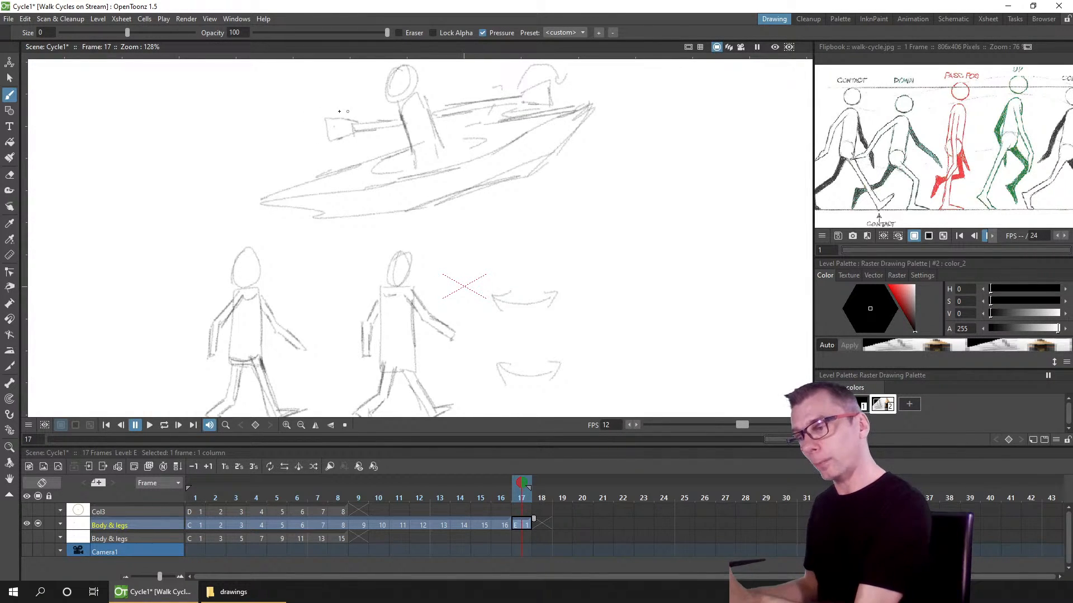
mouse_move(349, 110)
mouse_down()
mouse_move(302, 103)
mouse_move(298, 119)
mouse_up()
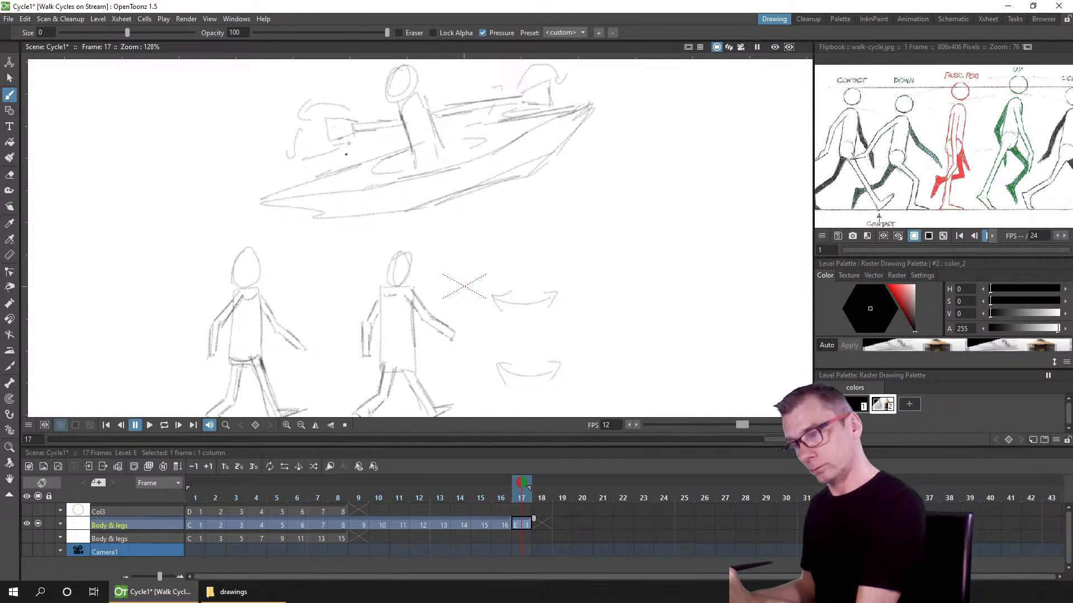
drag(285, 159, 298, 150)
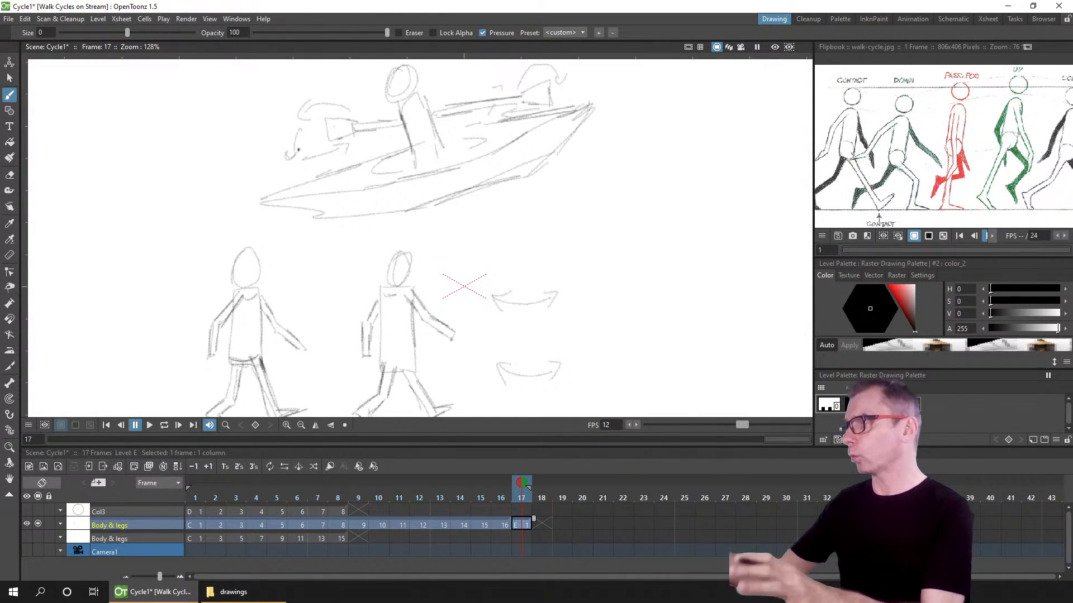
key(ctrl+s)
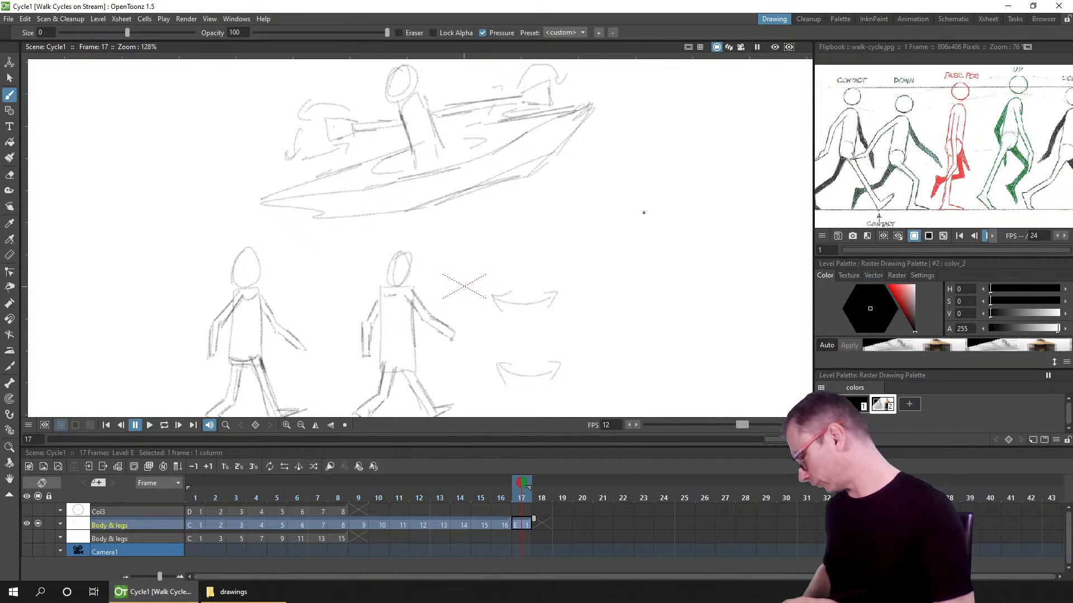
Step: Draw the egg-shaped body with eyes, brow and toothy mouth on frame 18, undoing a stray leg stroke
click(193, 496)
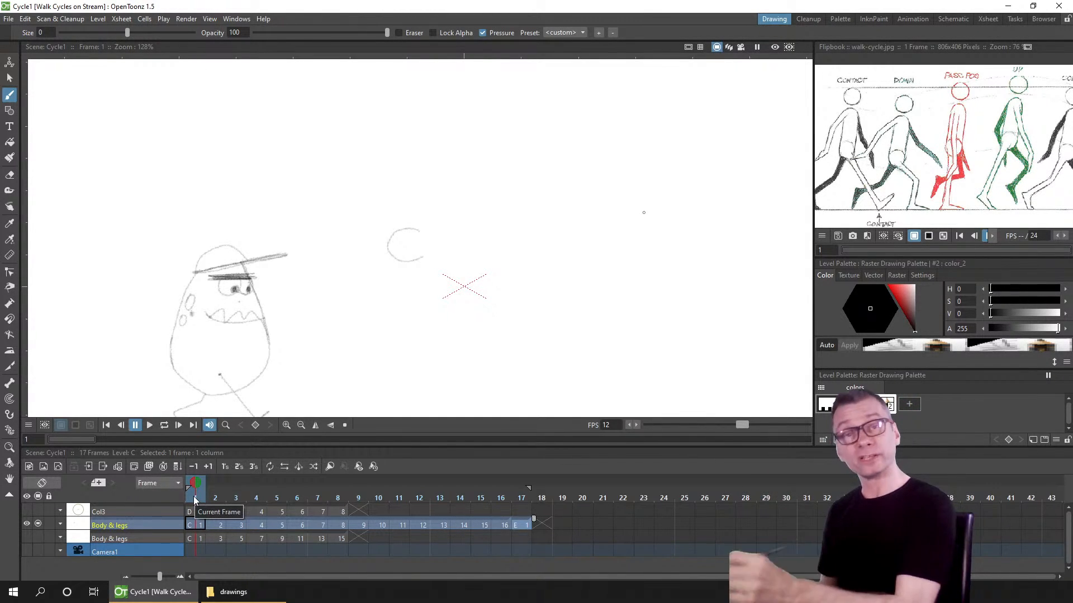
click(528, 525)
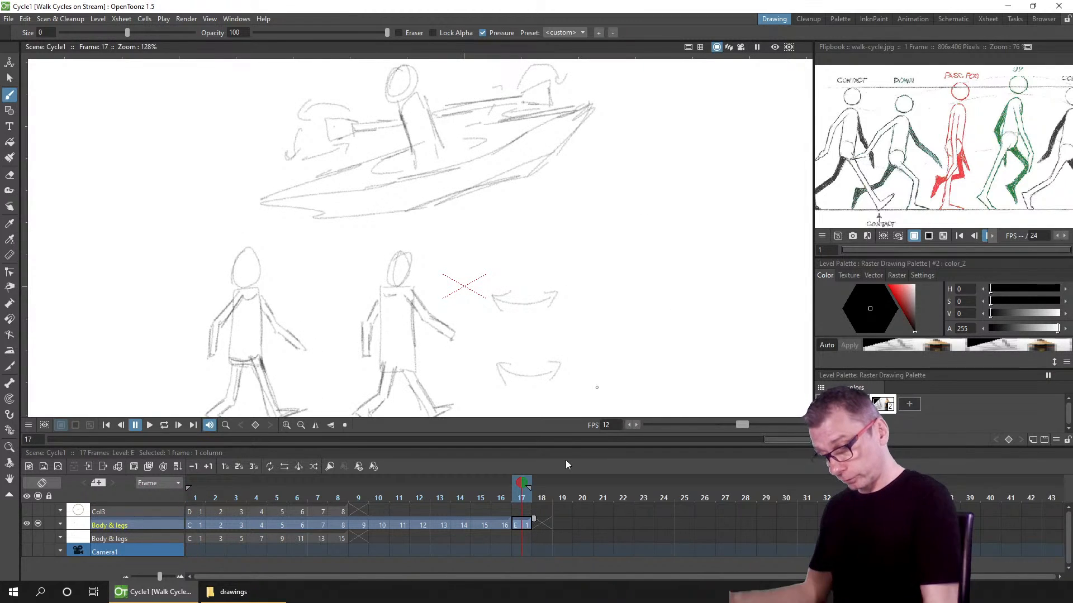
click(546, 494)
scroll(315, 200, down, 3)
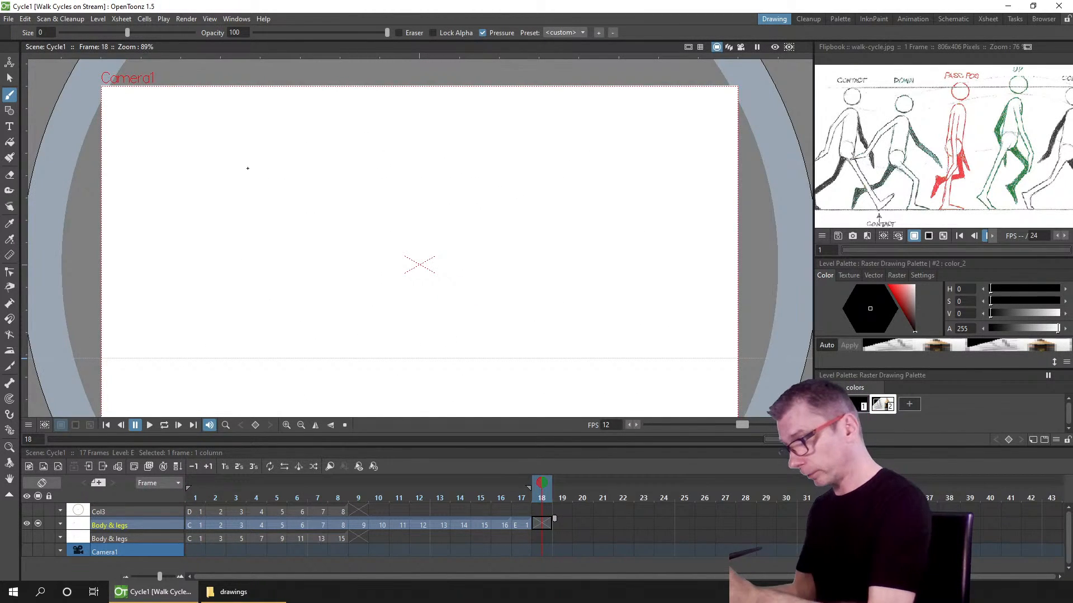
scroll(248, 168, up, 1)
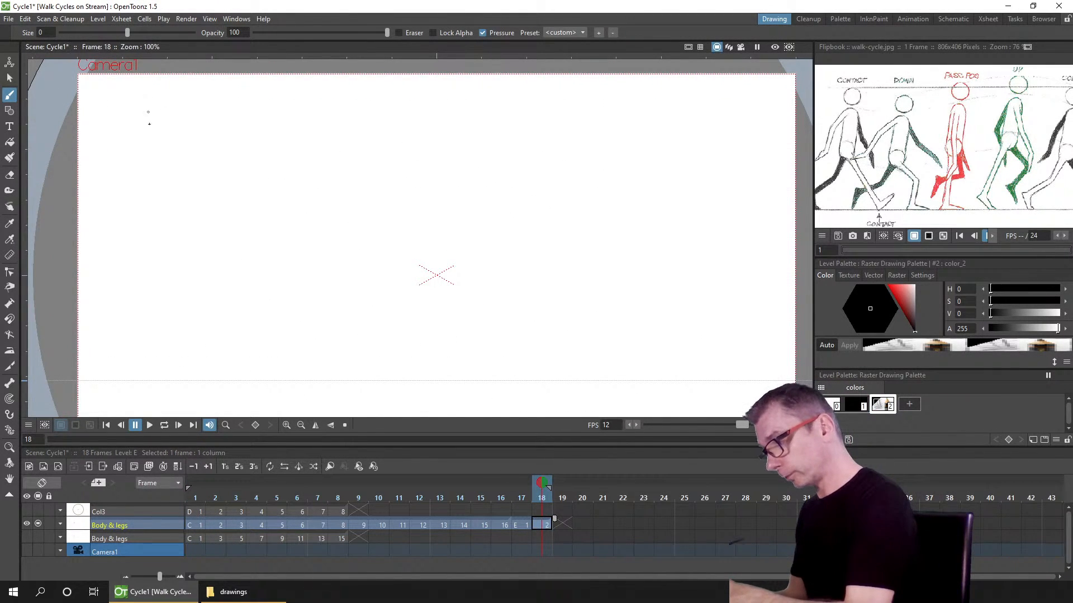
drag(158, 116, 133, 148)
mouse_move(144, 106)
mouse_down()
mouse_move(183, 121)
mouse_move(174, 104)
mouse_move(159, 132)
mouse_move(137, 116)
mouse_move(146, 157)
mouse_move(176, 161)
mouse_up()
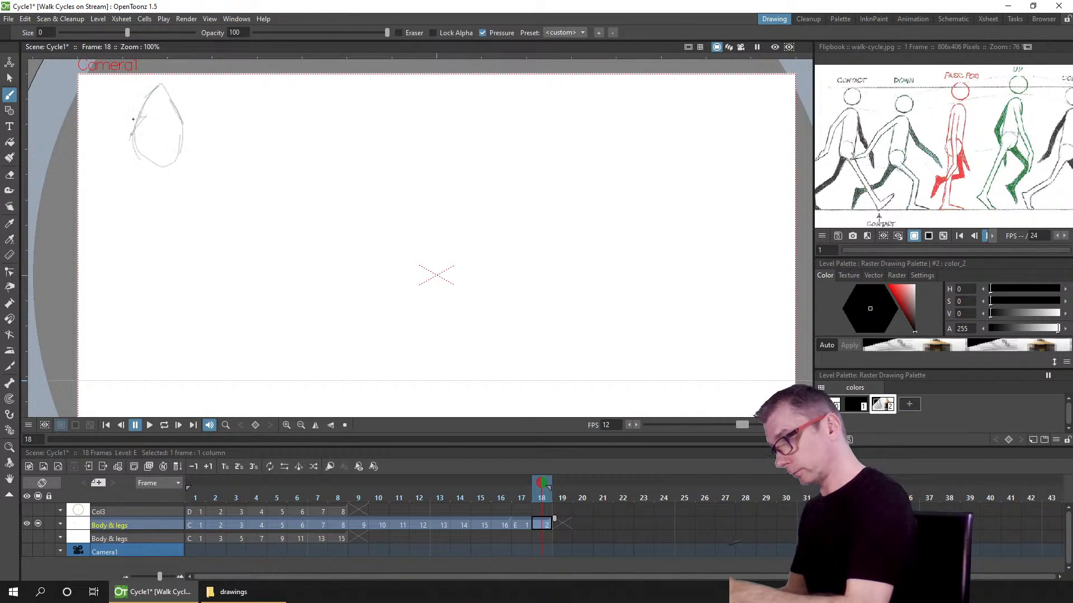
drag(133, 119, 169, 154)
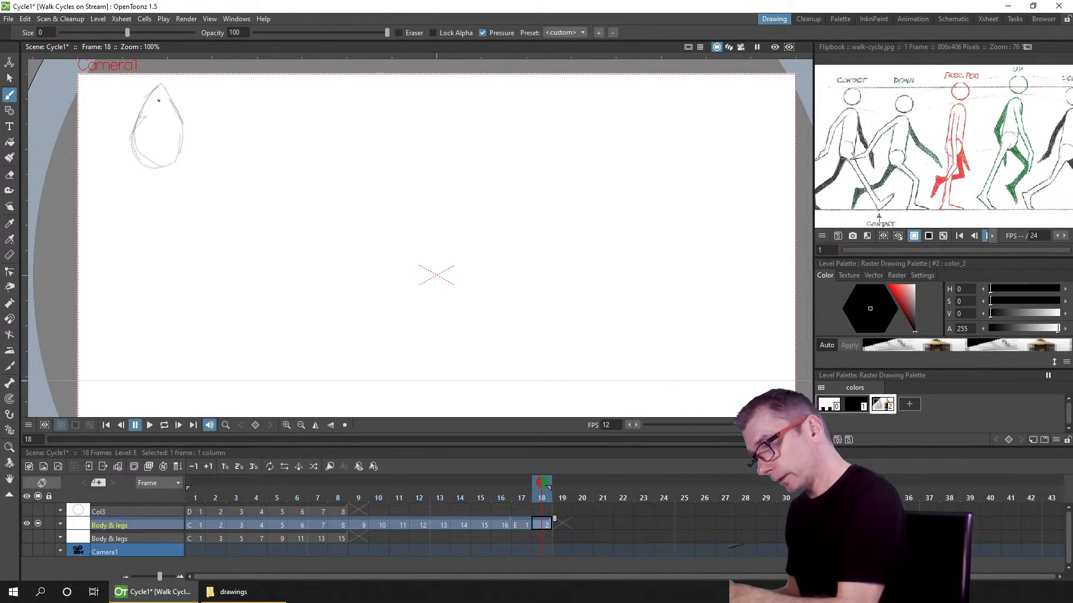
drag(152, 100, 167, 102)
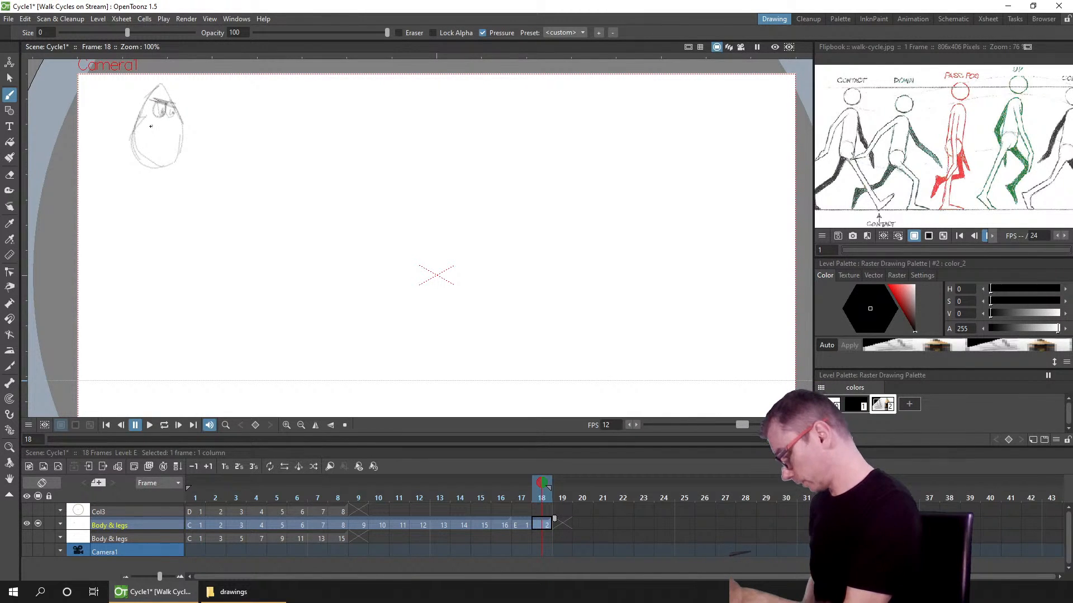
drag(177, 133, 149, 128)
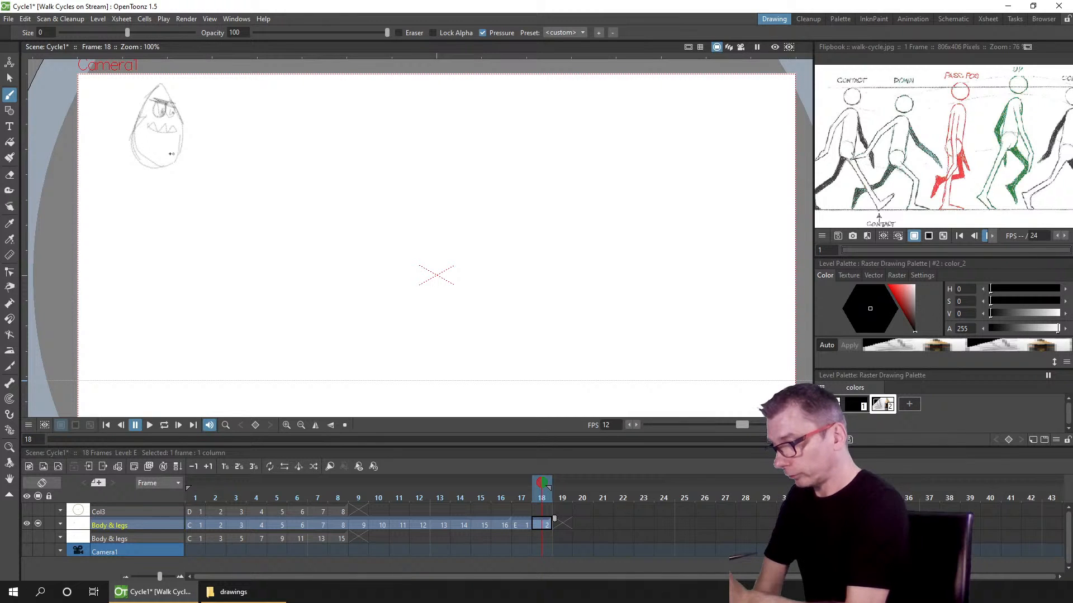
drag(166, 153, 210, 192)
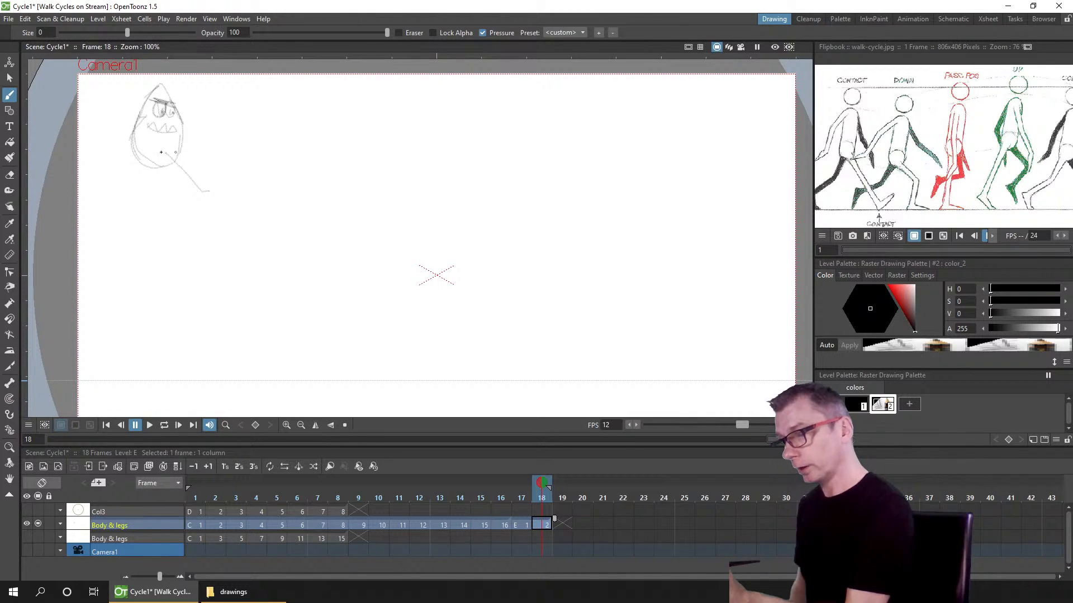
key(ctrl+z)
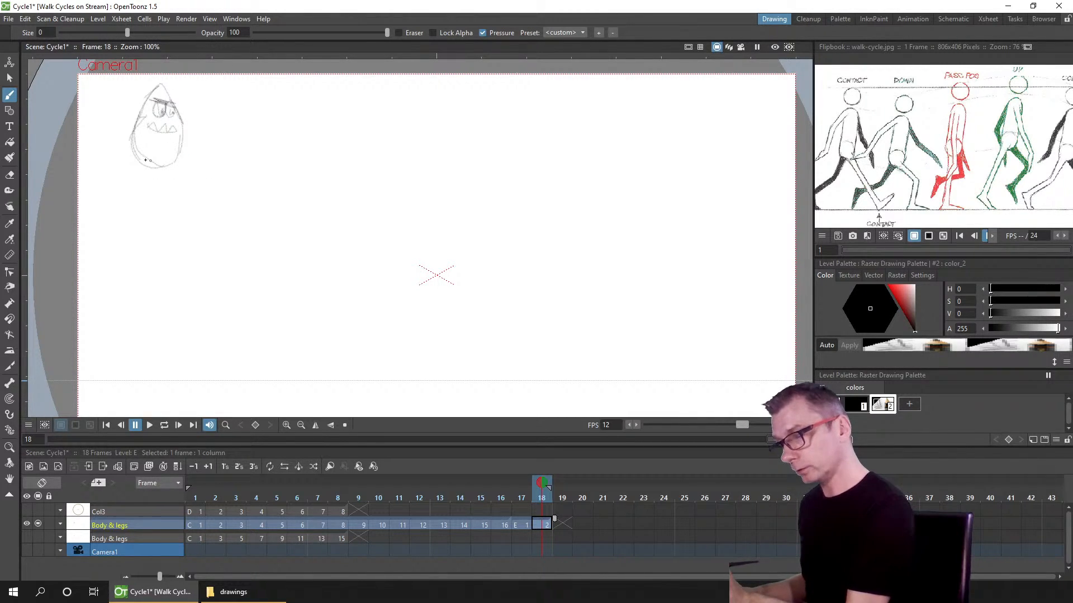
Step: Zoom in on the body drawing and erase a stray mark near its lower left
scroll(183, 142, up, 7)
mouse_move(204, 175)
mouse_down()
mouse_move(208, 201)
mouse_move(301, 269)
mouse_up()
key(a)
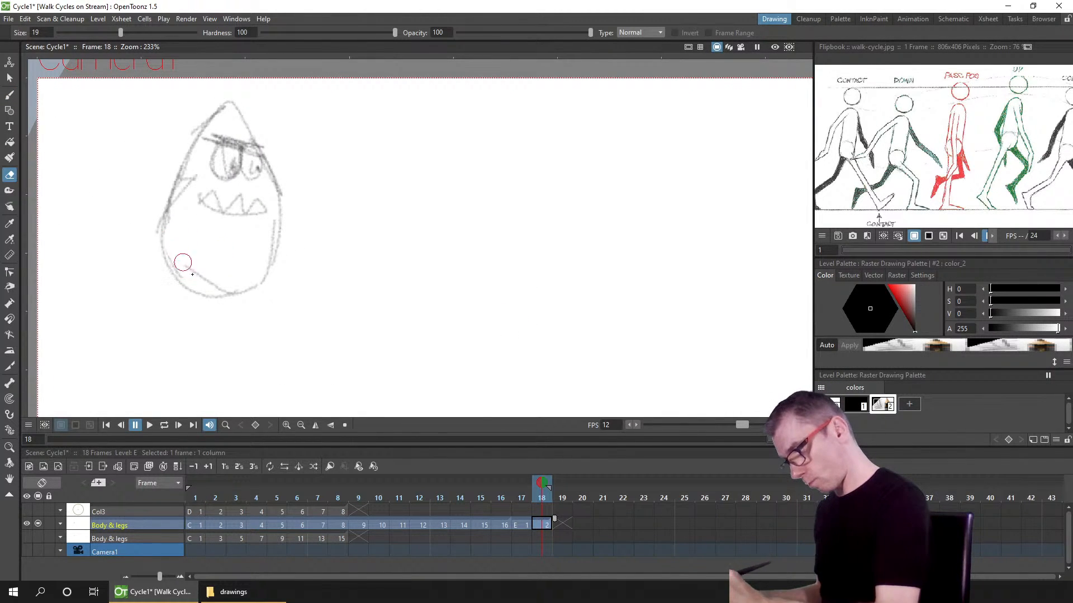
key(b)
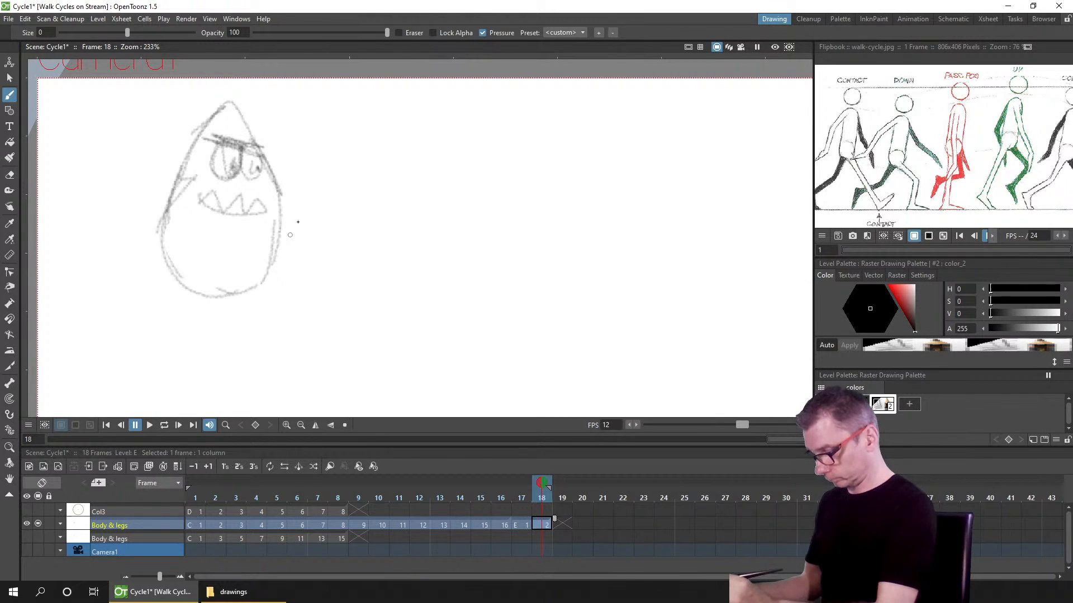
Step: Copy the egg-shaped body and paste copies side by side to its right, making three bodies in a row
key(s)
mouse_move(280, 106)
mouse_down()
mouse_move(169, 316)
mouse_move(380, 239)
mouse_move(275, 245)
mouse_move(469, 232)
mouse_up()
key(ctrl+c)
key(ctrl+v)
drag(287, 251, 659, 239)
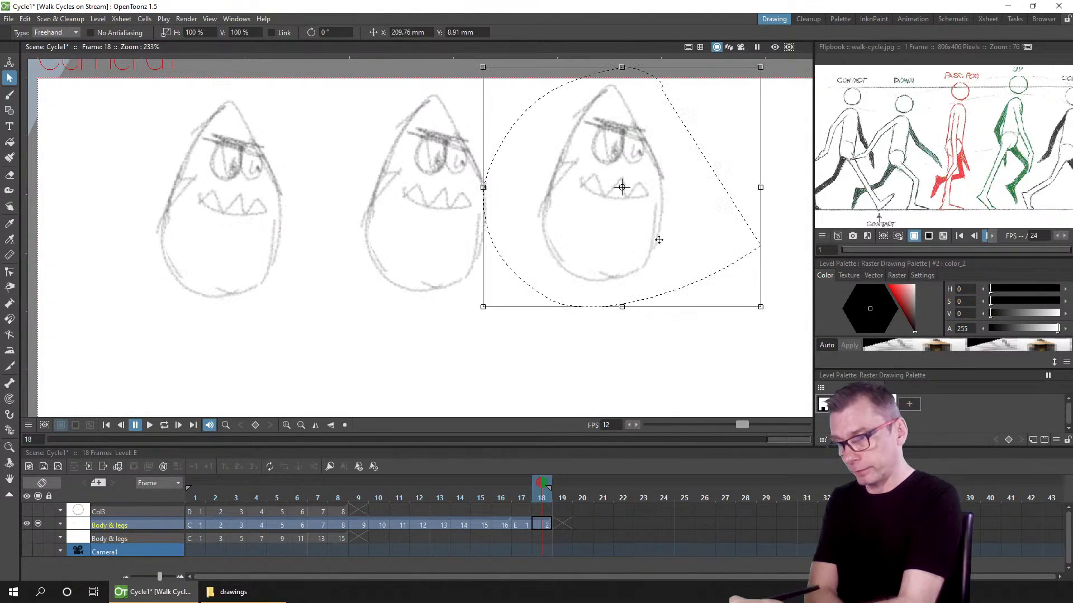
click(292, 328)
click(10, 97)
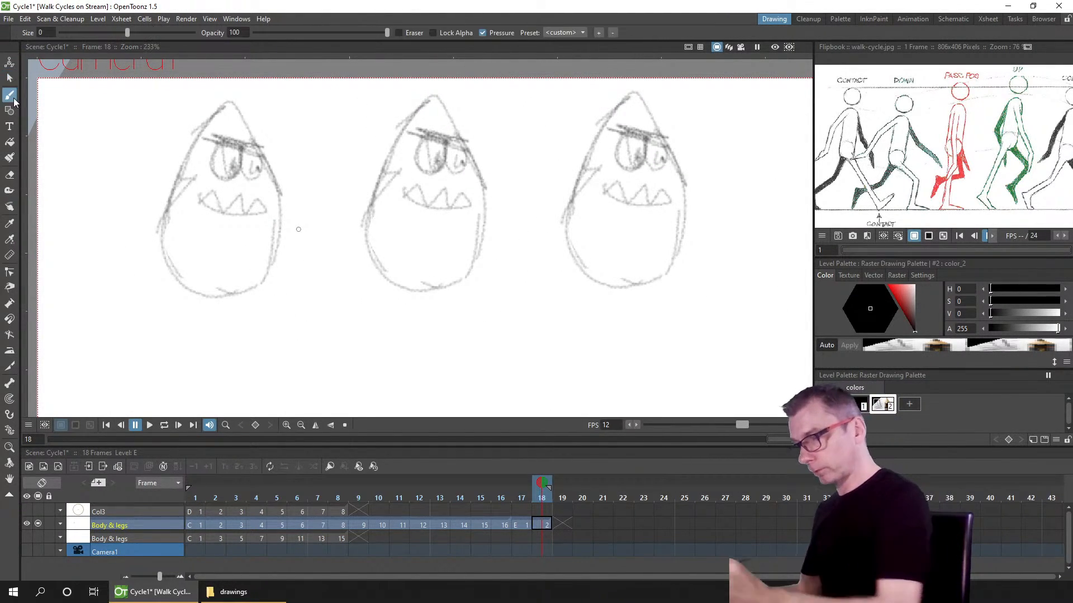
mouse_move(217, 266)
mouse_down()
mouse_move(262, 298)
mouse_move(272, 353)
mouse_up()
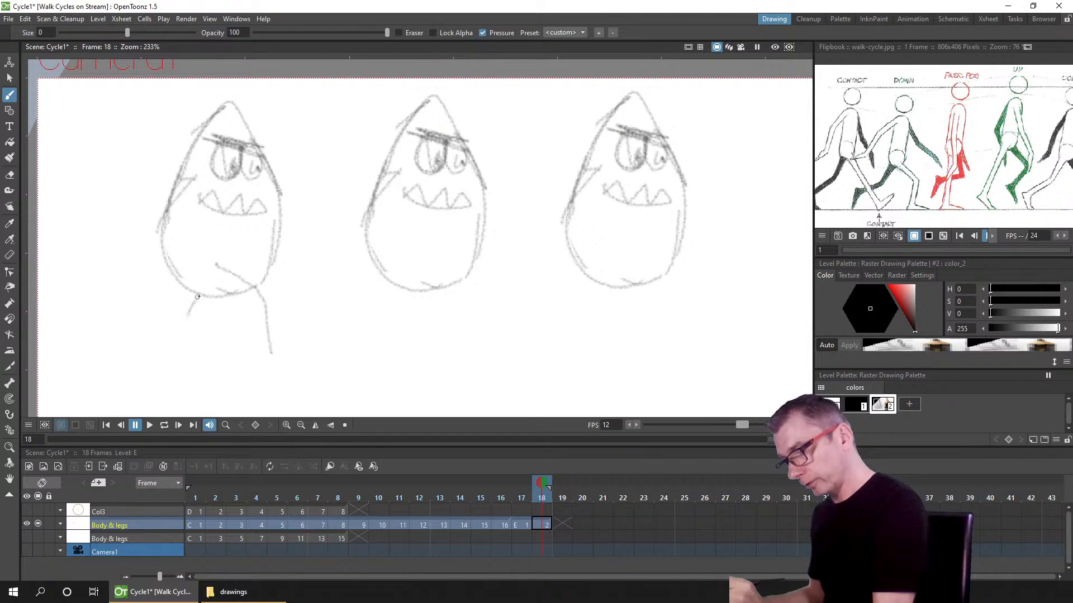
mouse_move(199, 297)
mouse_down()
mouse_move(145, 332)
mouse_move(141, 353)
mouse_up()
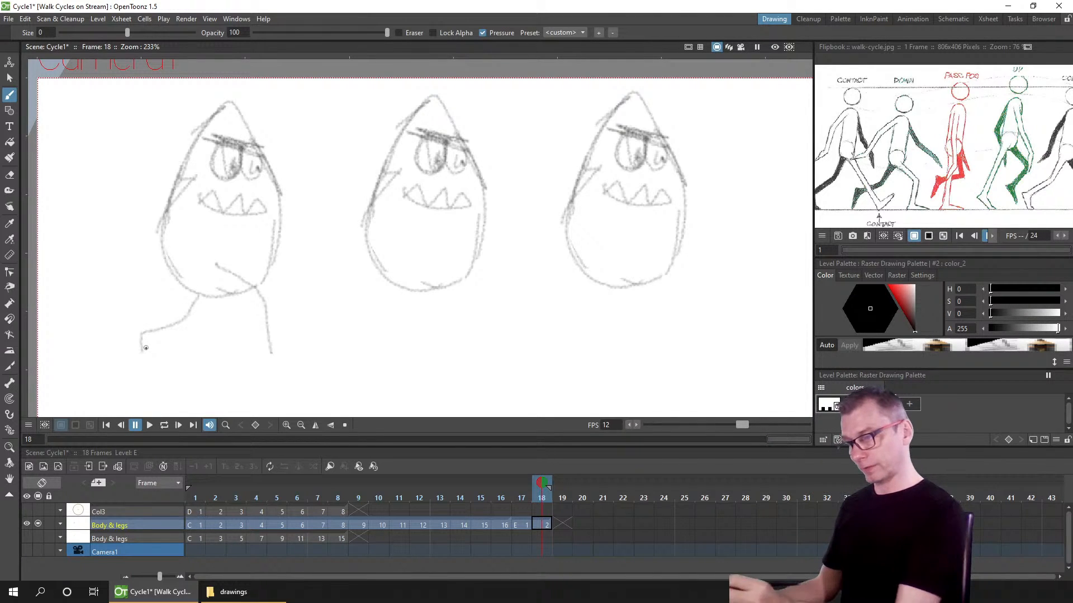
key(ctrl+z)
key(ctrl+z)
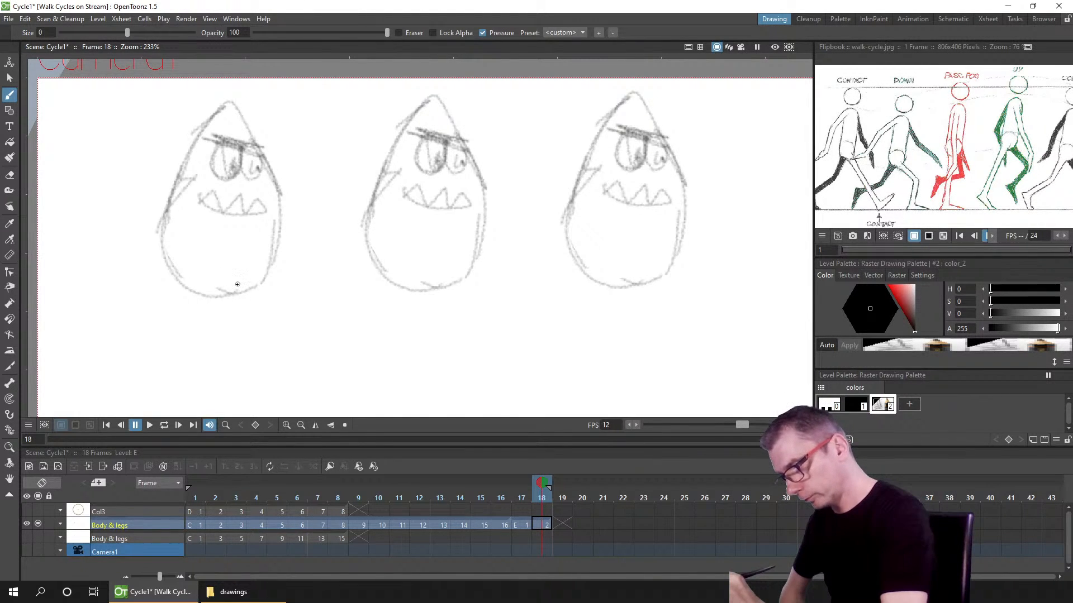
Step: Draw a striding pair of legs under the left body, undoing the extra hip marks
drag(232, 278, 283, 370)
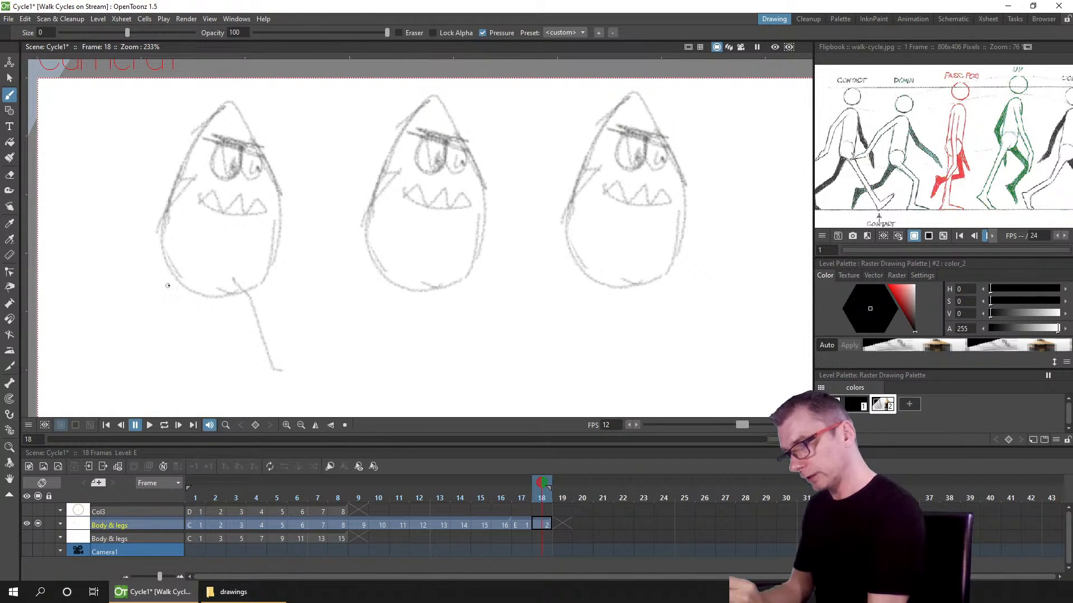
mouse_move(160, 326)
mouse_down()
mouse_move(129, 339)
mouse_move(122, 362)
mouse_up()
mouse_move(233, 272)
mouse_down()
mouse_move(241, 282)
mouse_move(181, 274)
mouse_move(189, 267)
mouse_up()
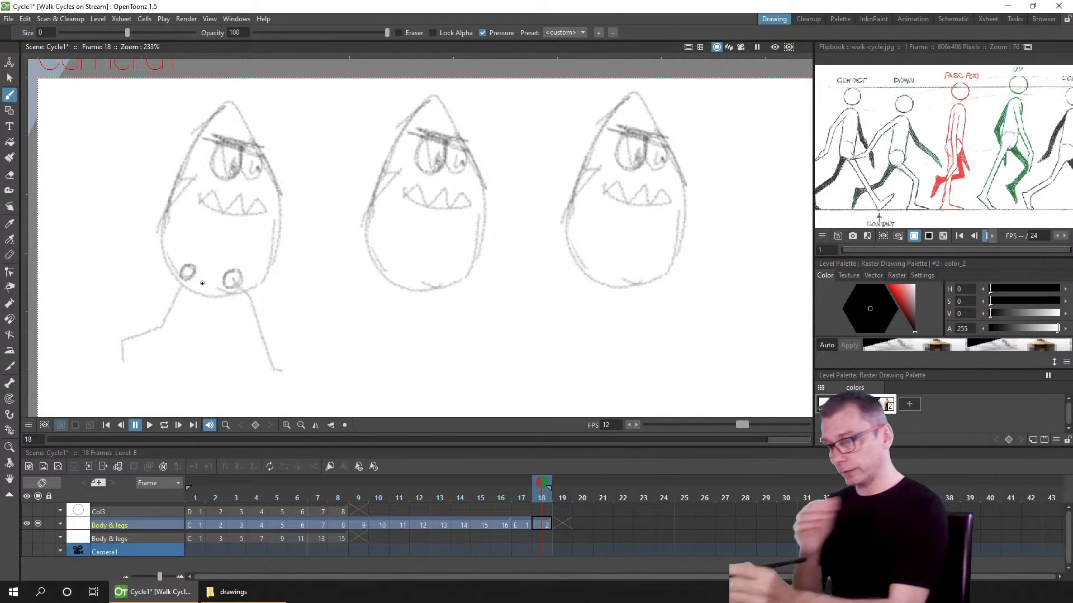
key(ctrl+z)
key(ctrl+z)
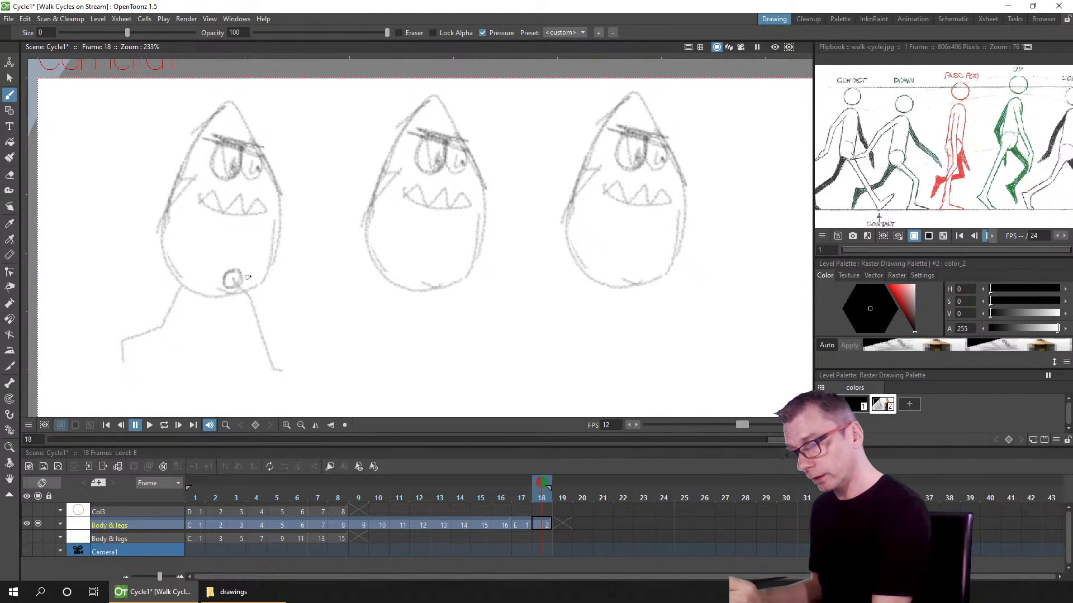
Step: Draw straight passing-position legs under the middle body and striding legs under the right body
click(9, 78)
mouse_move(472, 85)
mouse_down()
mouse_move(338, 142)
mouse_move(544, 294)
mouse_up()
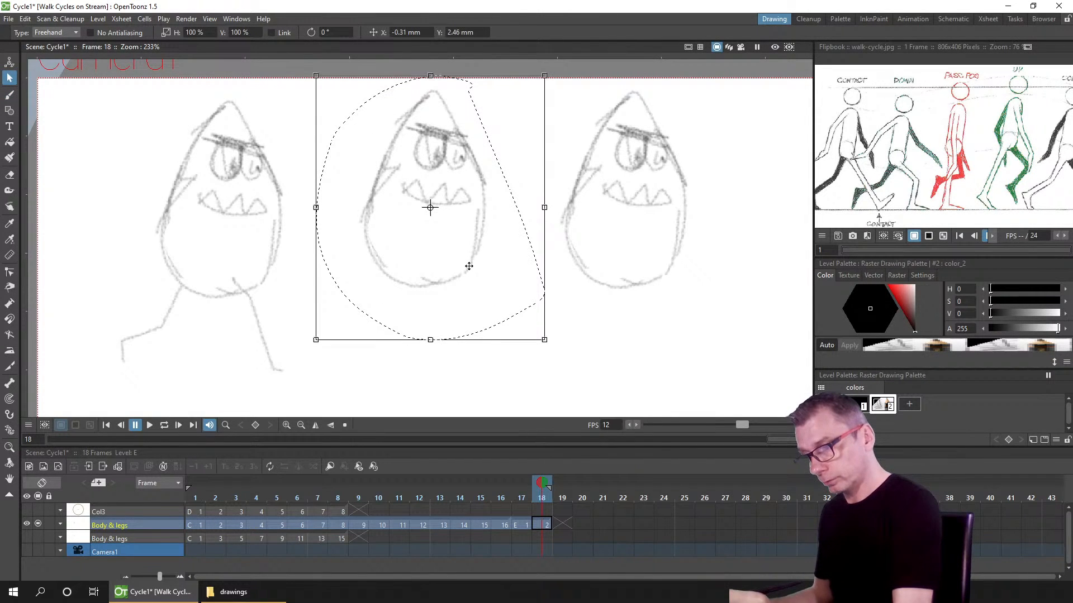
key(b)
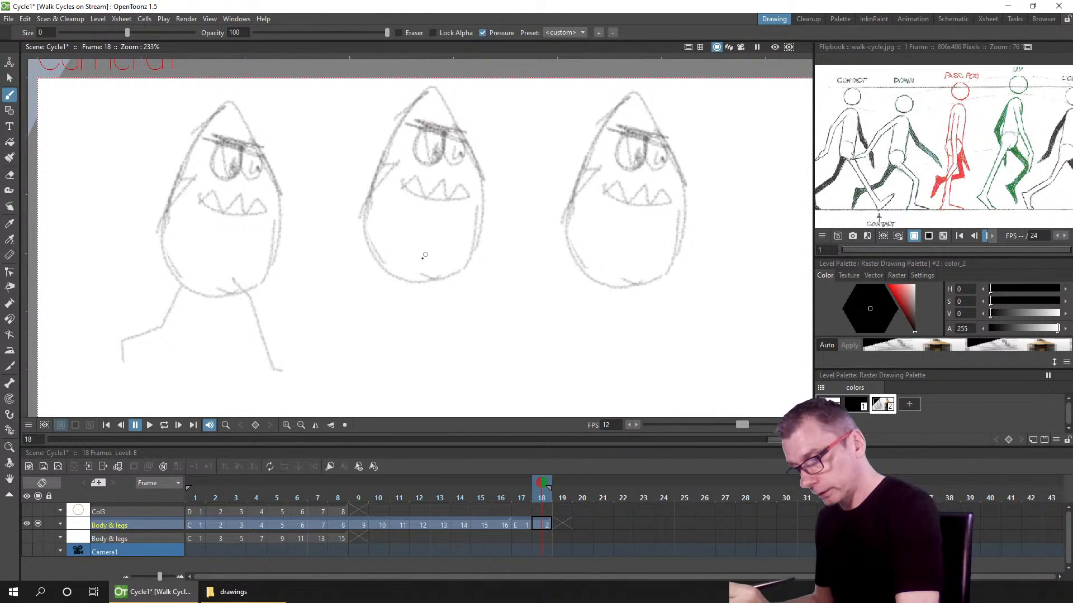
mouse_move(418, 270)
mouse_down()
mouse_move(410, 370)
mouse_move(423, 370)
mouse_up()
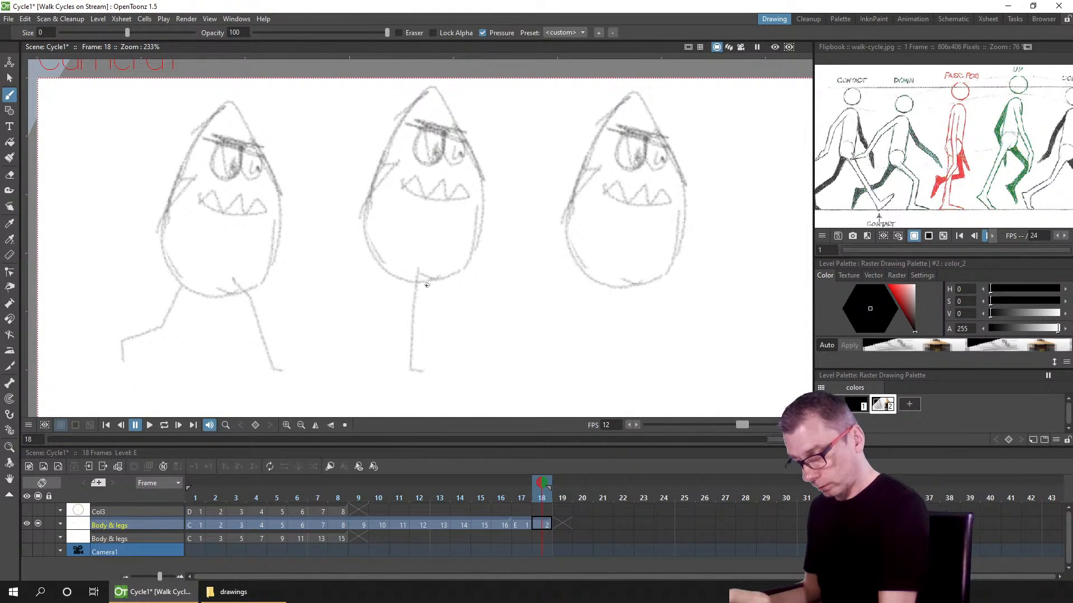
mouse_move(427, 285)
mouse_down()
mouse_move(423, 311)
mouse_move(372, 346)
mouse_up()
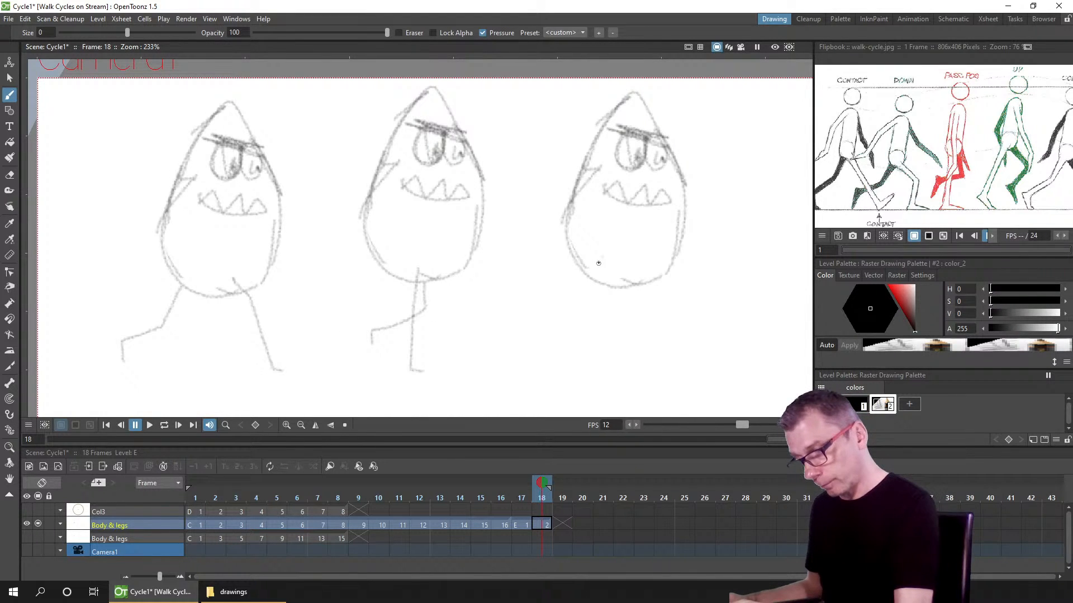
mouse_move(600, 260)
mouse_down()
mouse_move(530, 336)
mouse_move(599, 271)
mouse_move(532, 359)
mouse_up()
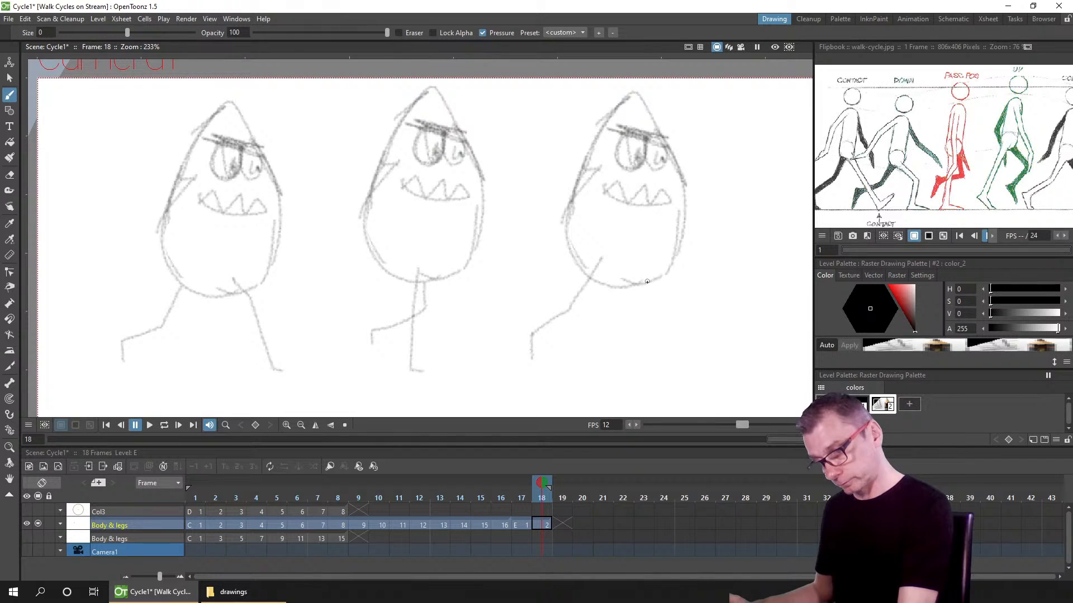
mouse_move(648, 285)
mouse_down()
mouse_move(667, 359)
mouse_move(687, 349)
mouse_up()
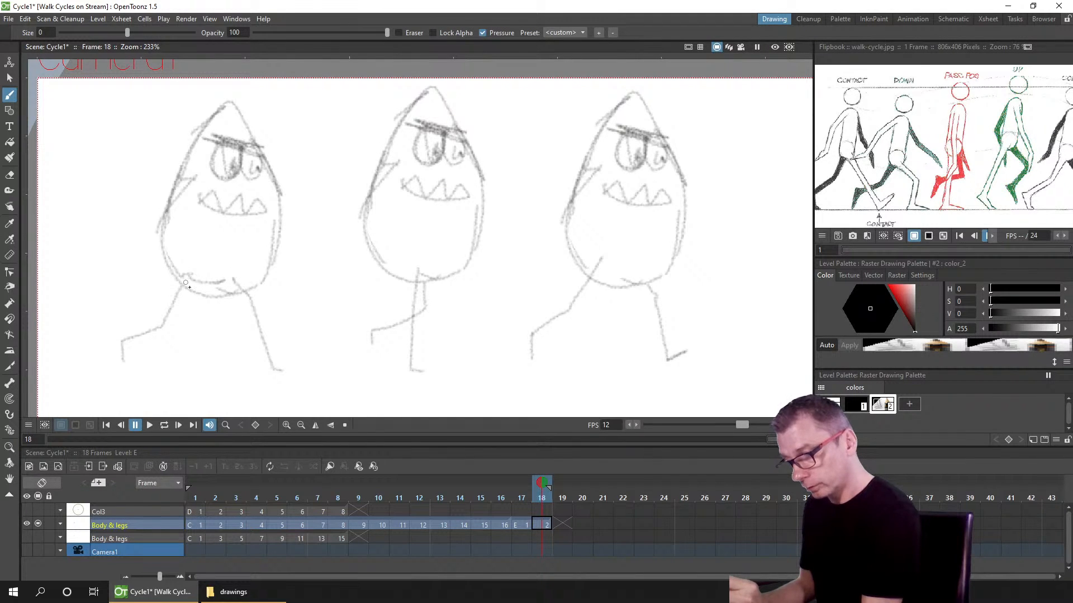
Step: Draw a crease line under the left body's belly and save the scene
mouse_move(186, 282)
mouse_down()
mouse_move(217, 277)
mouse_move(226, 290)
mouse_up()
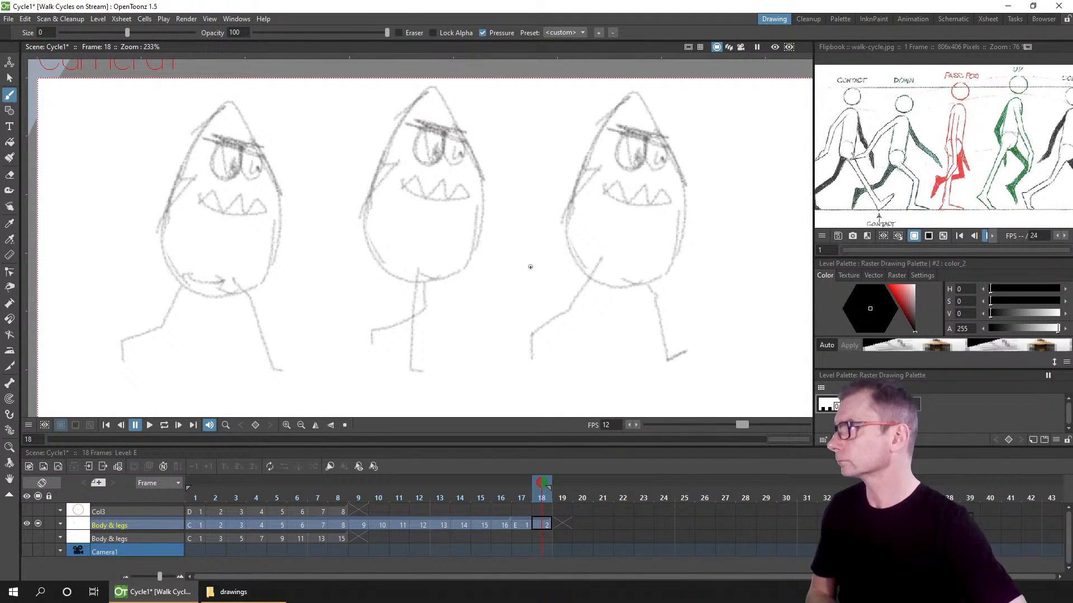
key(ctrl+s)
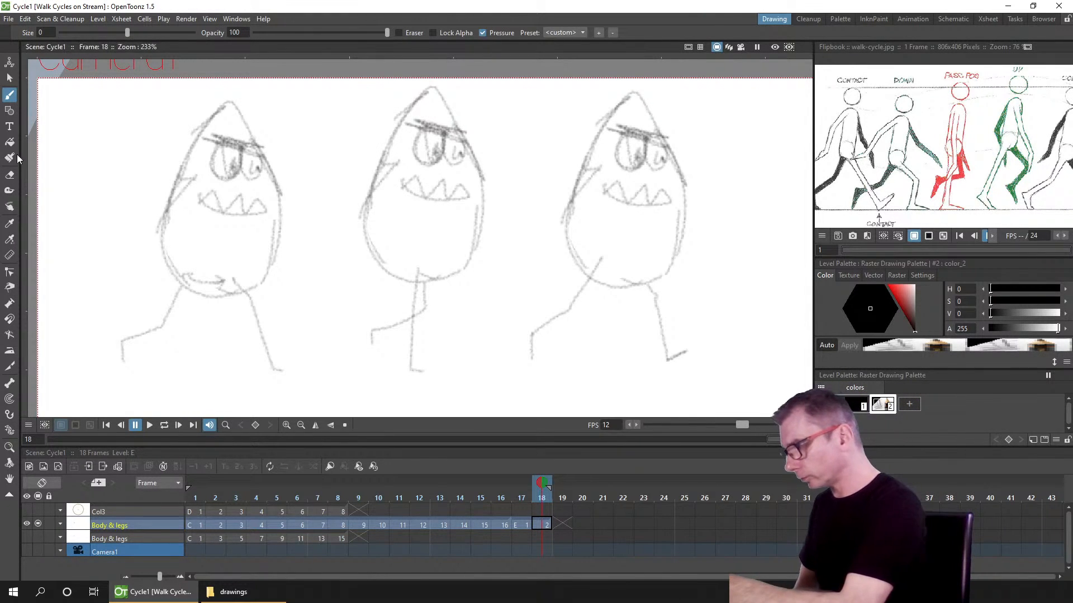
Step: Erase stray strokes on the sides of the three bodies and save the scene
click(9, 175)
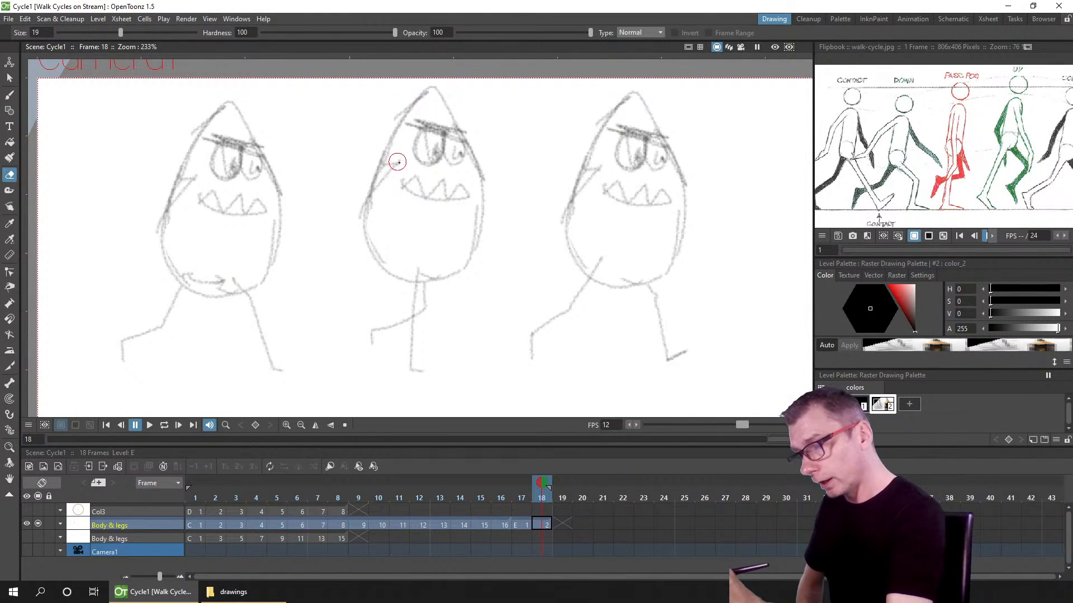
drag(398, 161, 381, 185)
drag(182, 180, 186, 213)
drag(609, 155, 564, 196)
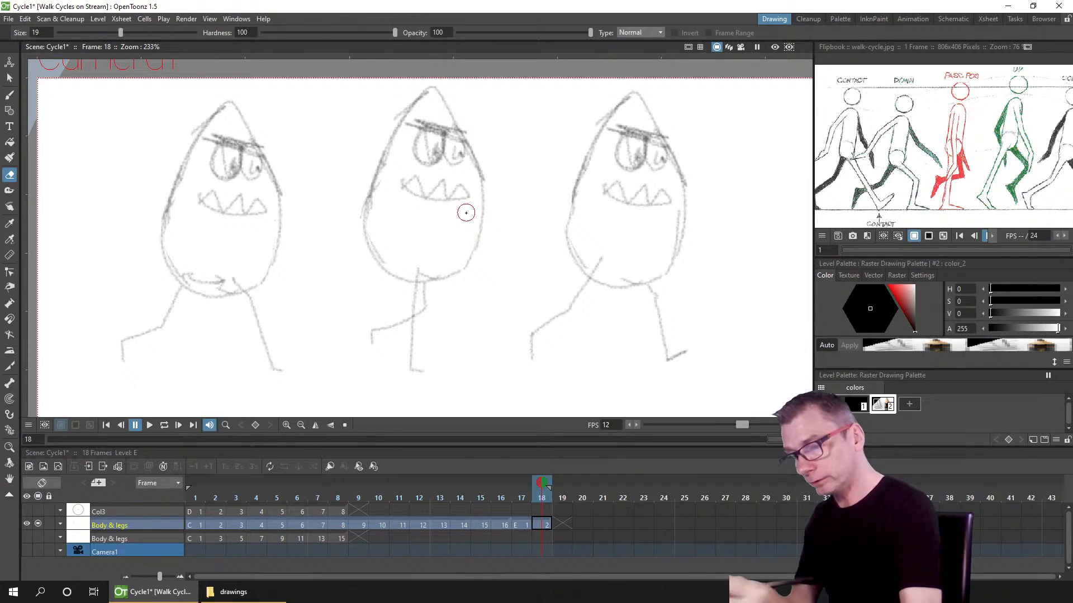
key(ctrl+s)
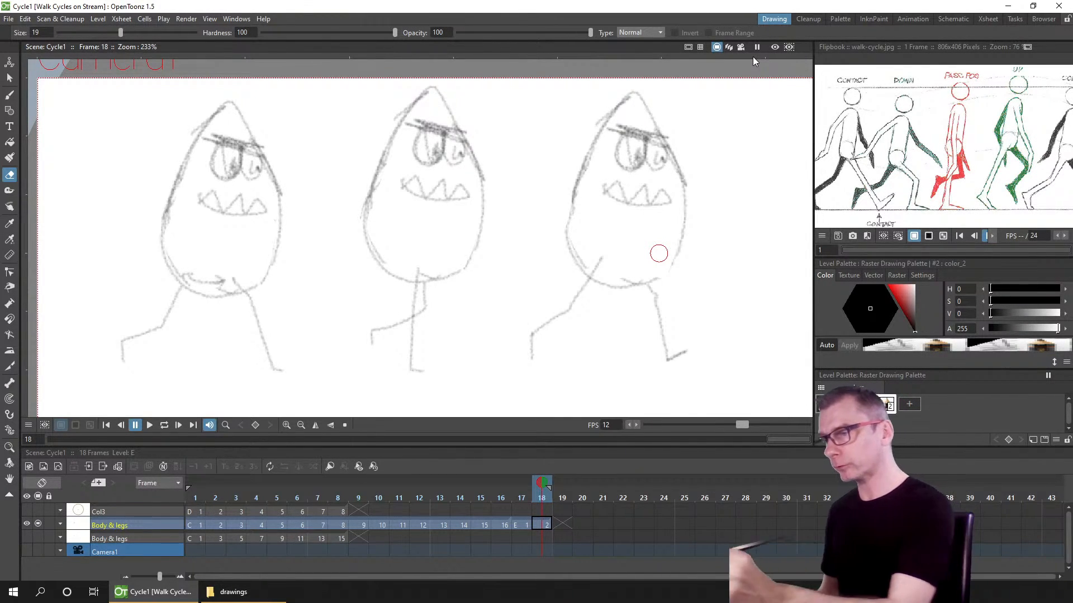
Step: Open the output settings dialog and move it over the viewer
click(445, 32)
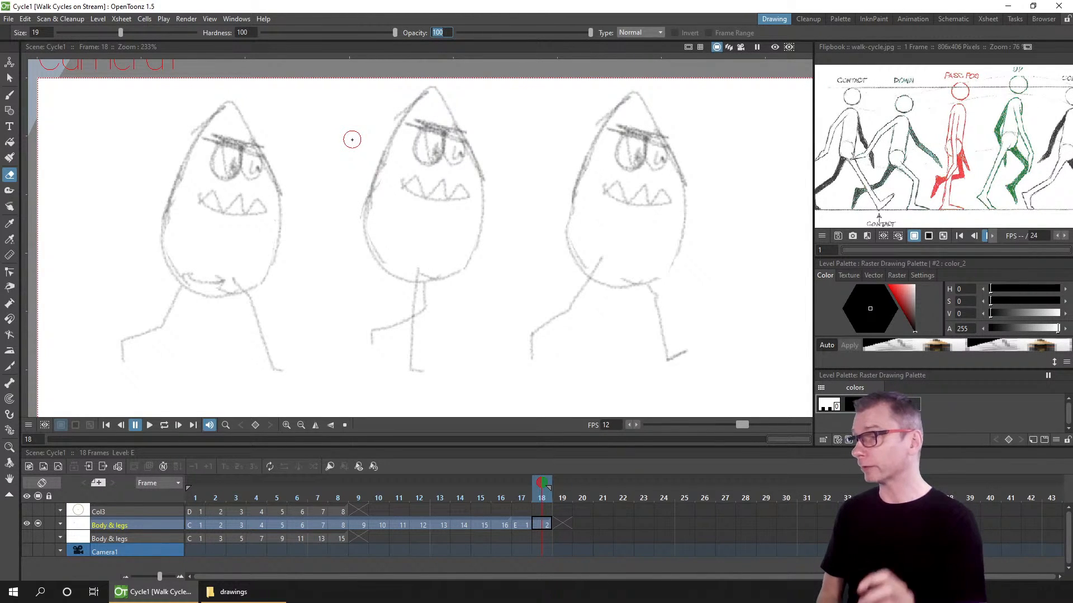
click(186, 19)
click(251, 73)
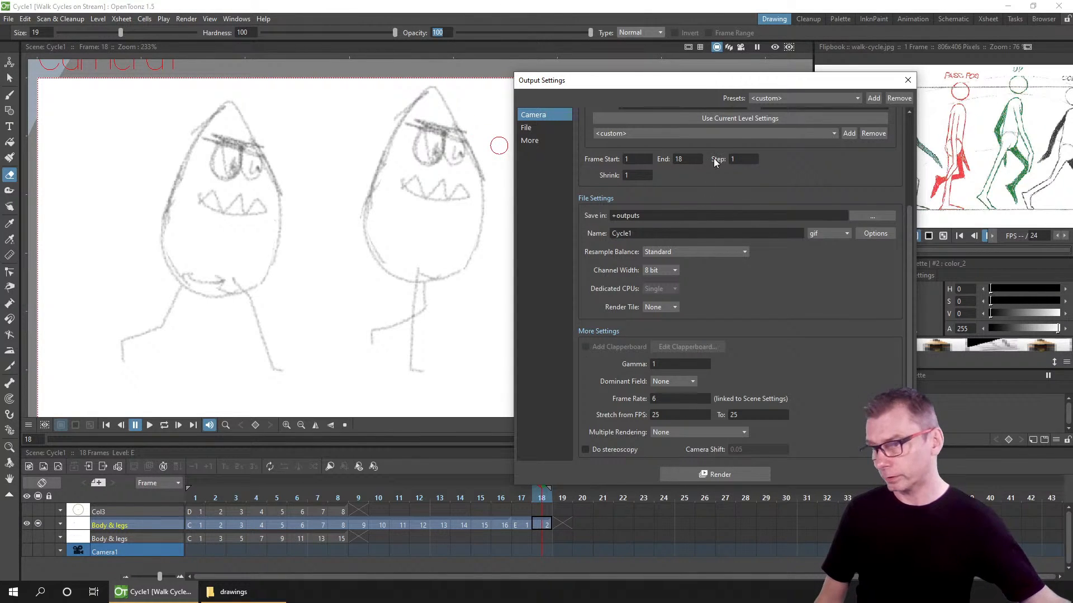
drag(738, 88, 436, 72)
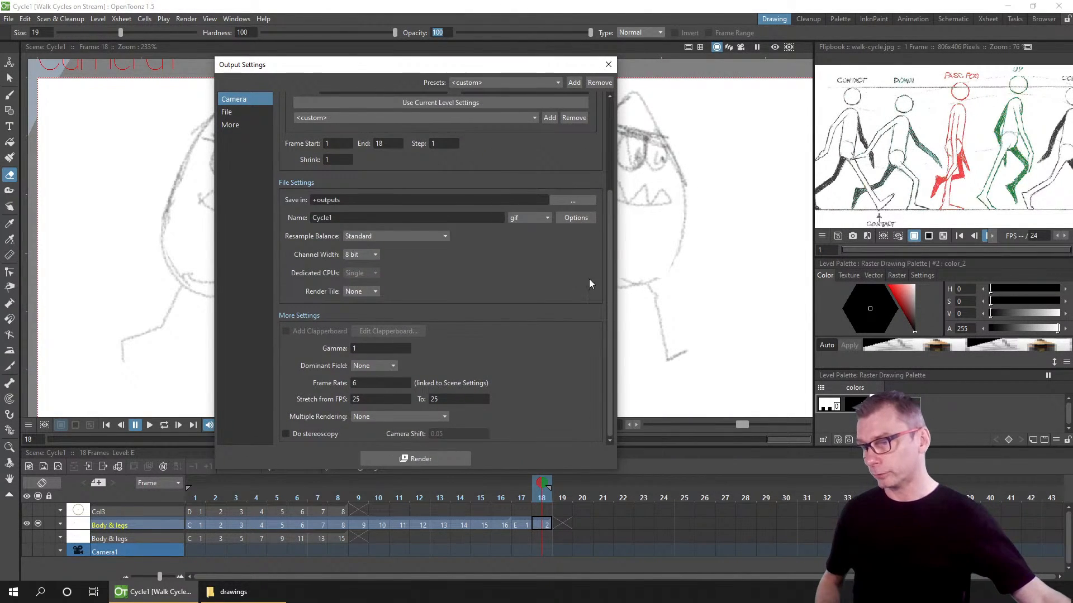
drag(609, 312, 644, 393)
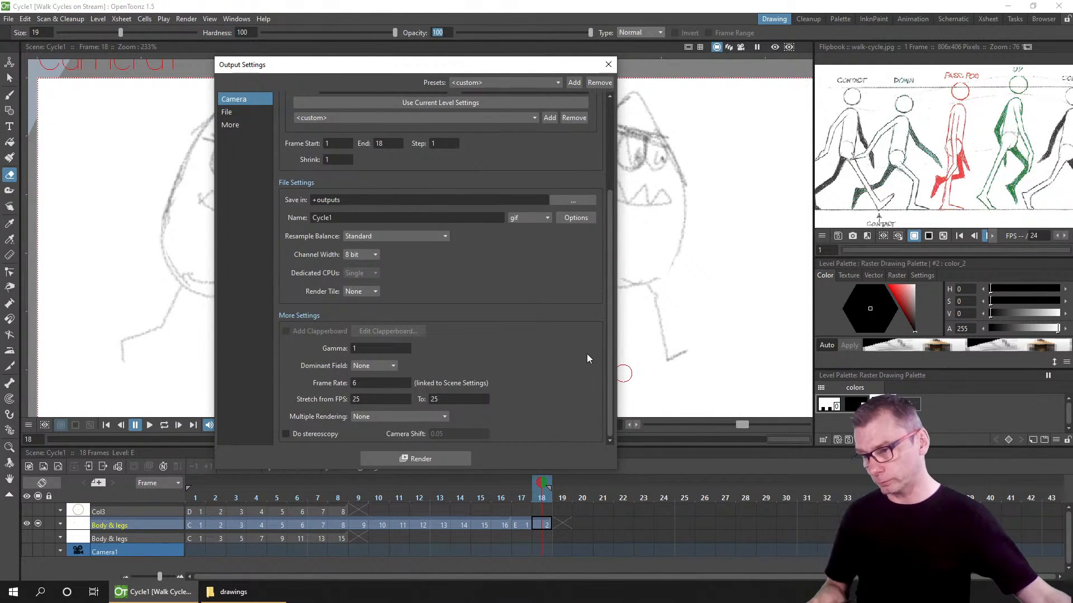
Step: Review the output settings and set the output file format to gif
scroll(585, 354, up, 1)
scroll(570, 358, up, 2)
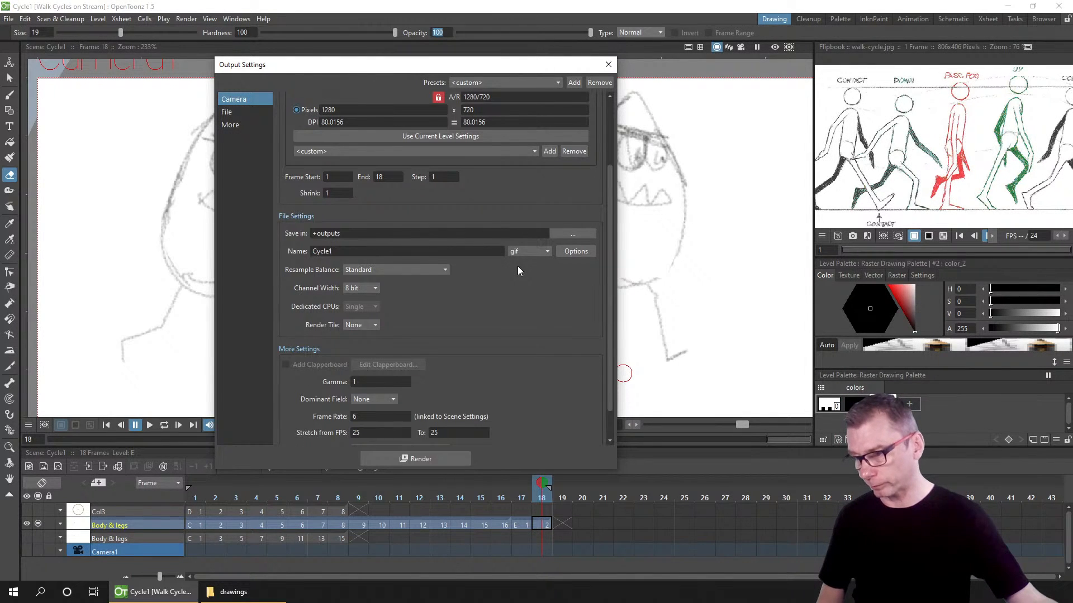
scroll(517, 266, down, 2)
scroll(521, 266, up, 1)
scroll(520, 266, up, 4)
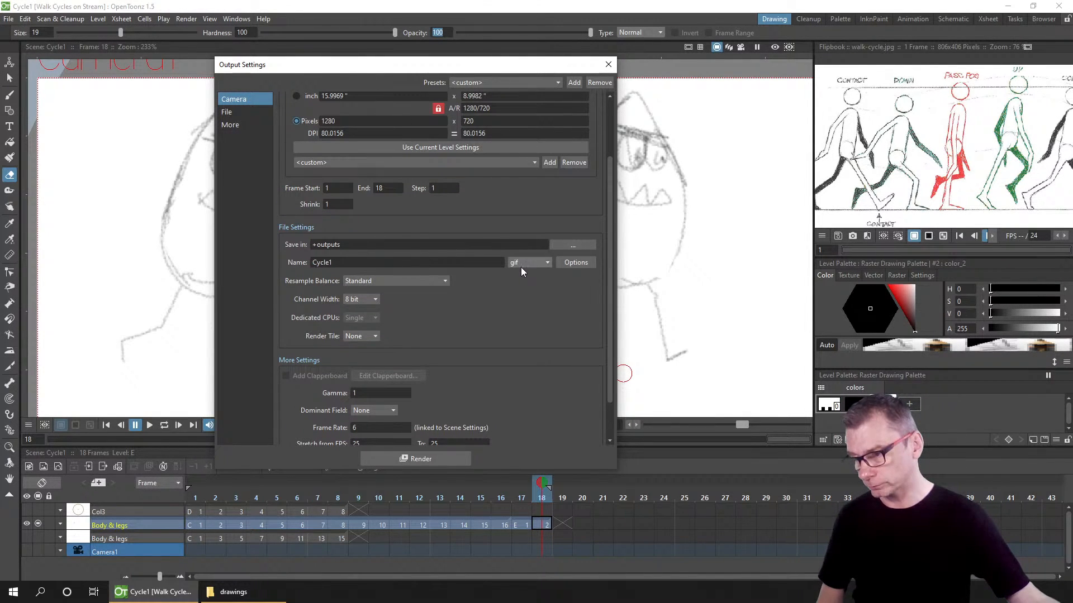
scroll(518, 250, up, 3)
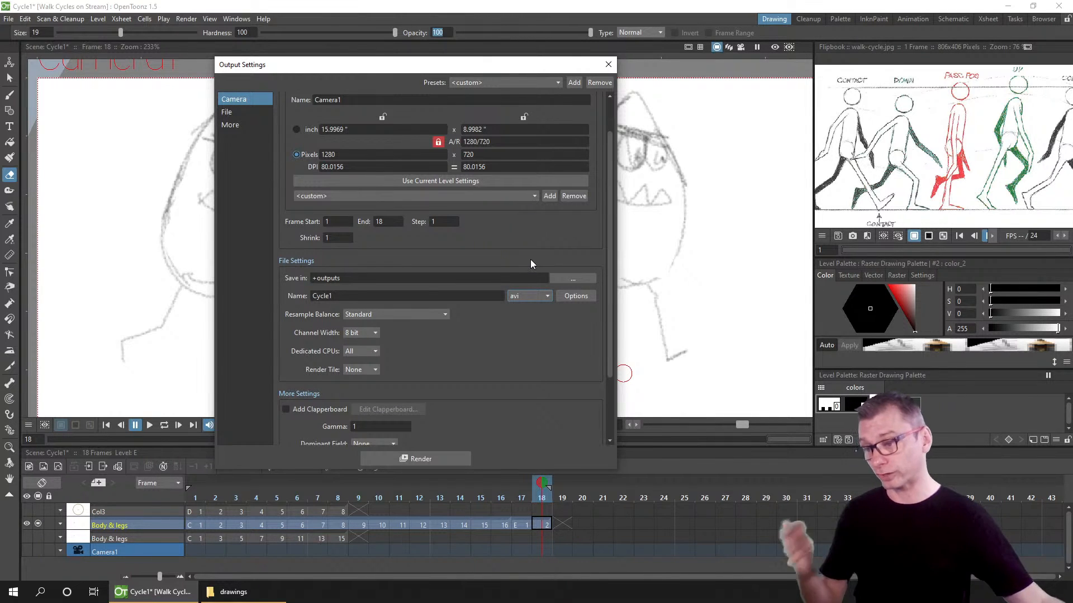
scroll(486, 253, down, 2)
scroll(474, 253, up, 1)
scroll(474, 254, down, 2)
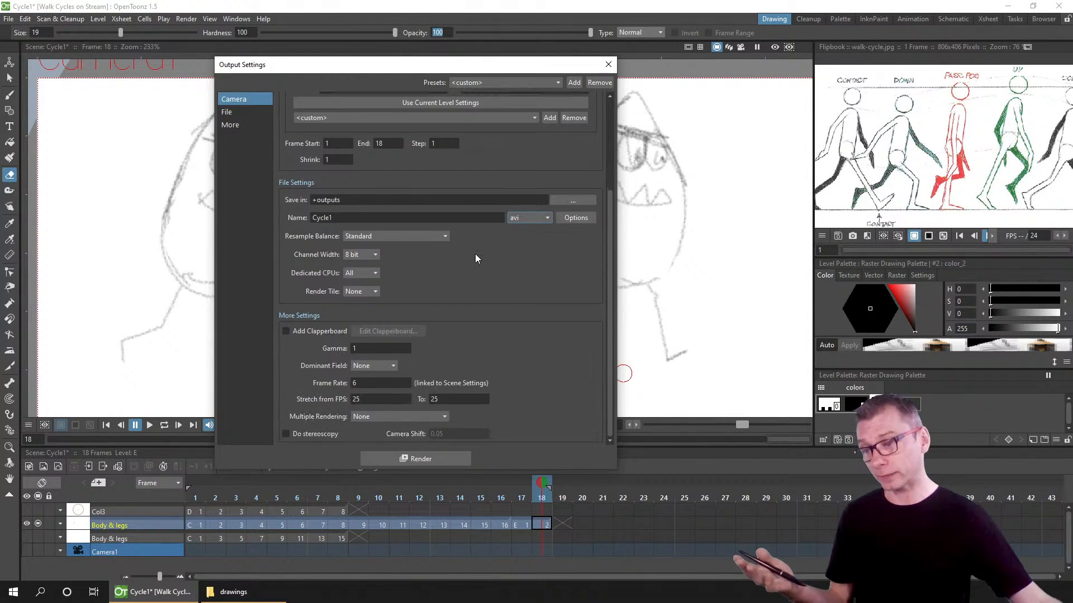
scroll(474, 254, up, 2)
scroll(480, 246, down, 2)
scroll(479, 252, up, 2)
scroll(479, 250, down, 2)
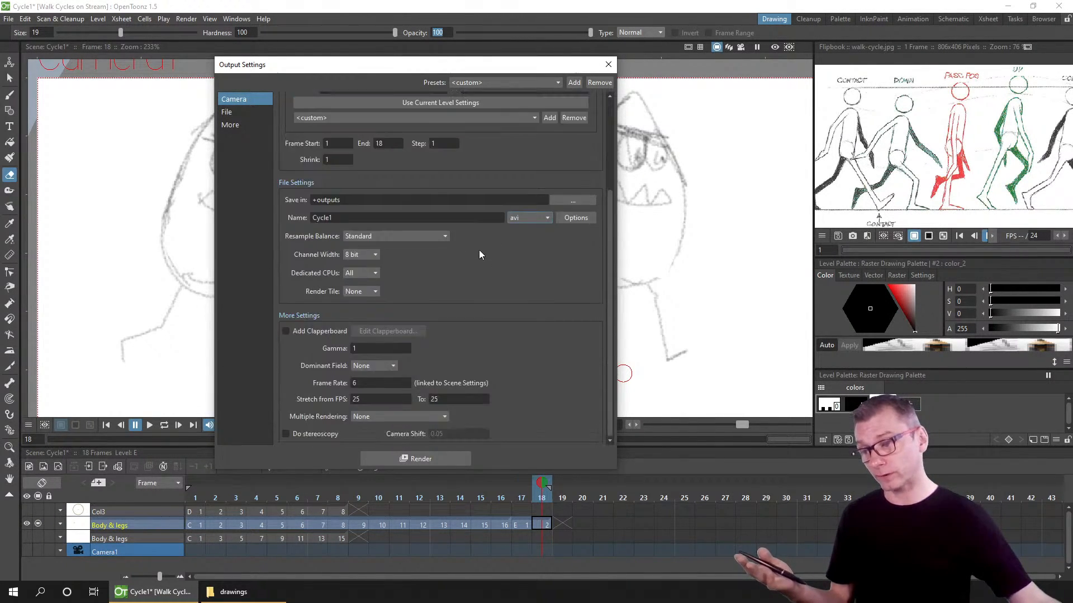
scroll(484, 246, up, 1)
scroll(484, 245, up, 1)
scroll(522, 230, down, 5)
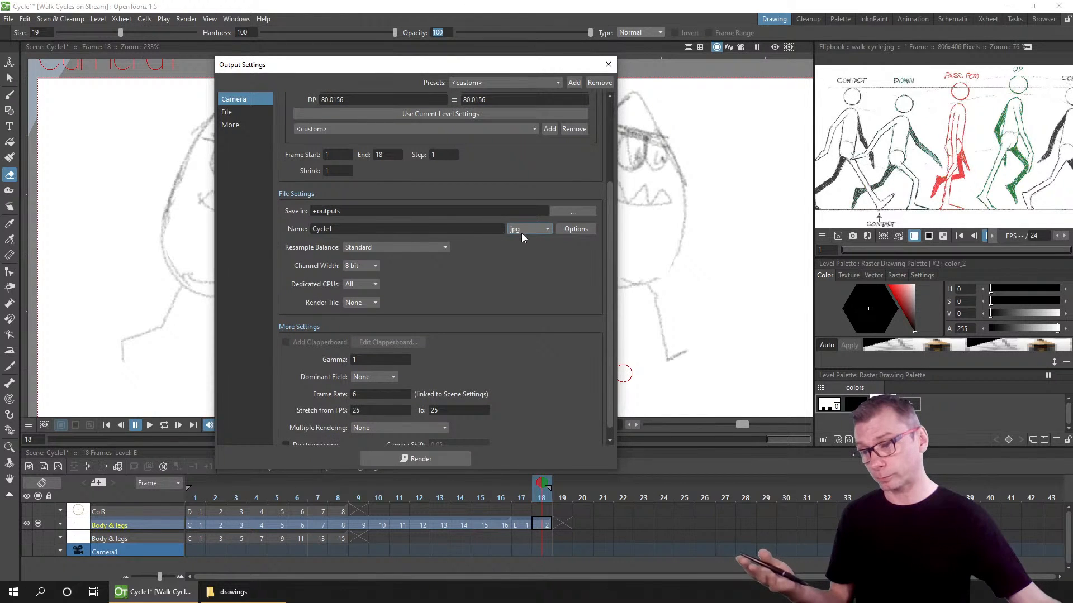
scroll(525, 253, up, 2)
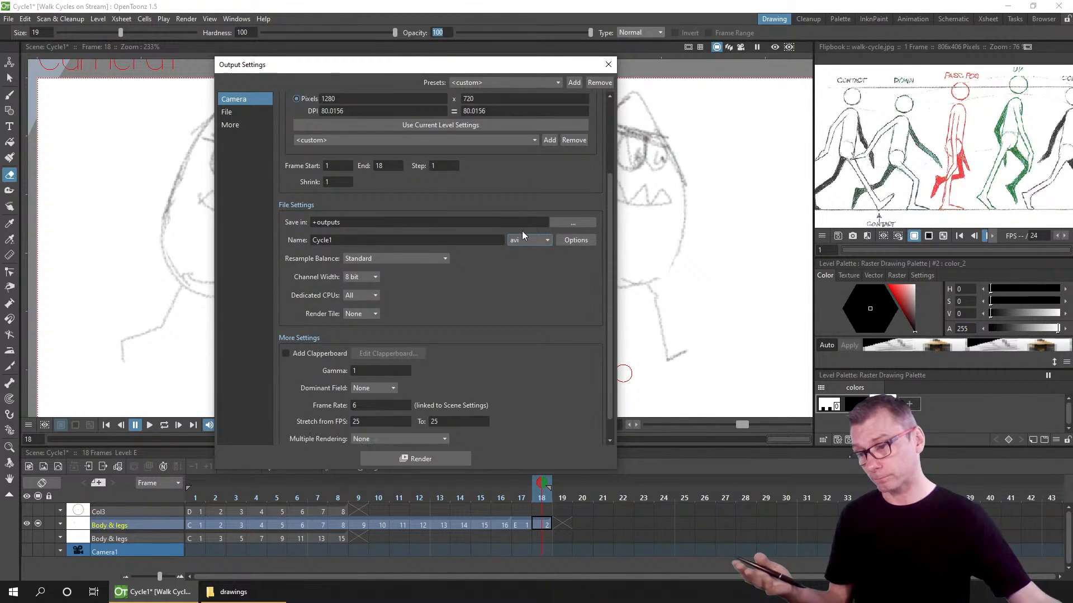
scroll(522, 230, down, 3)
scroll(521, 246, up, 2)
scroll(520, 235, down, 5)
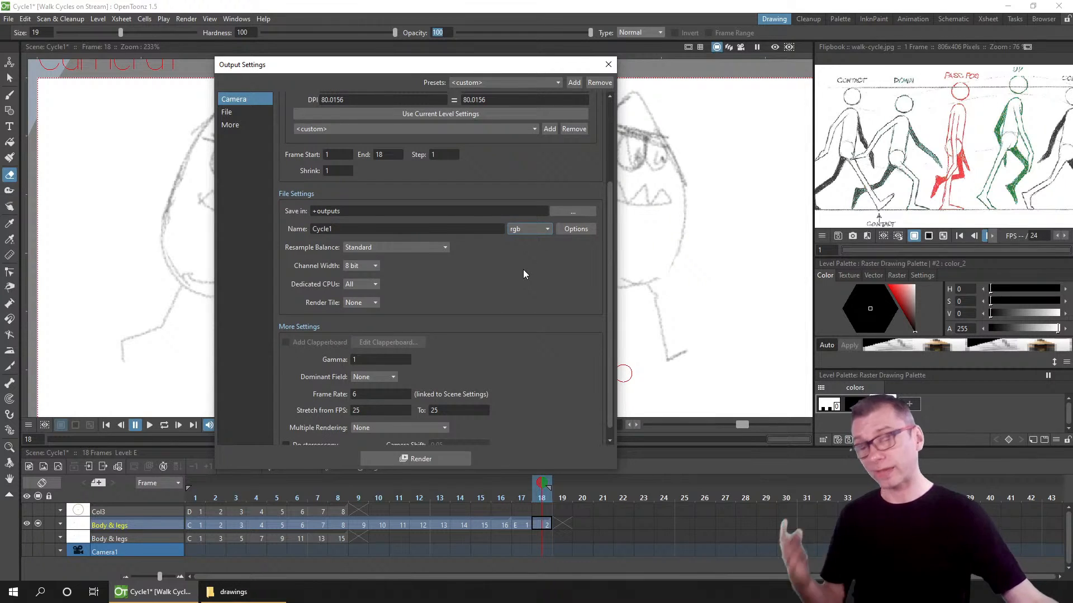
click(524, 233)
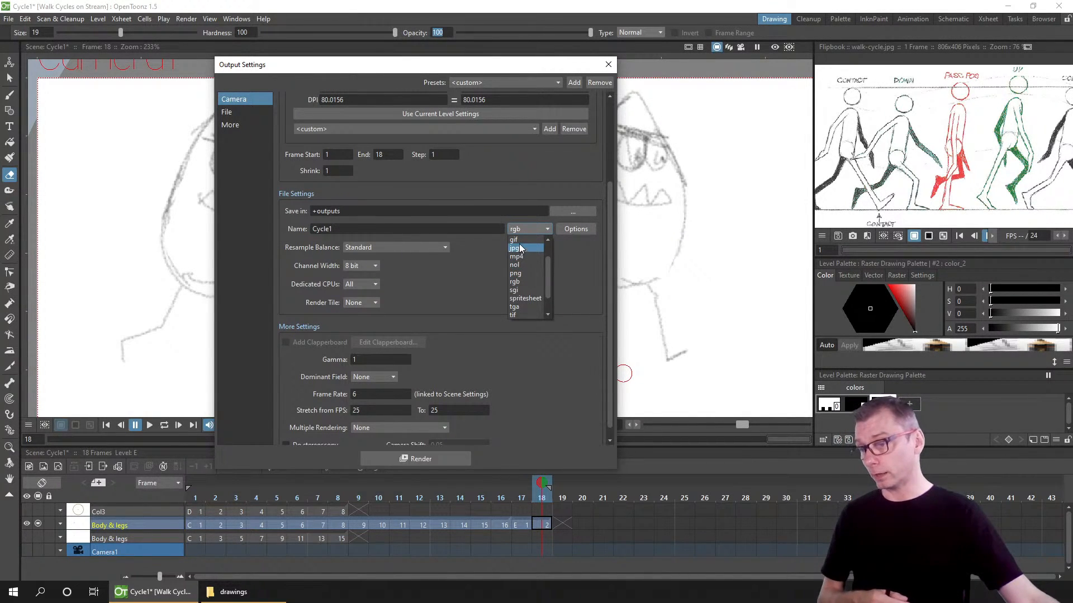
click(517, 240)
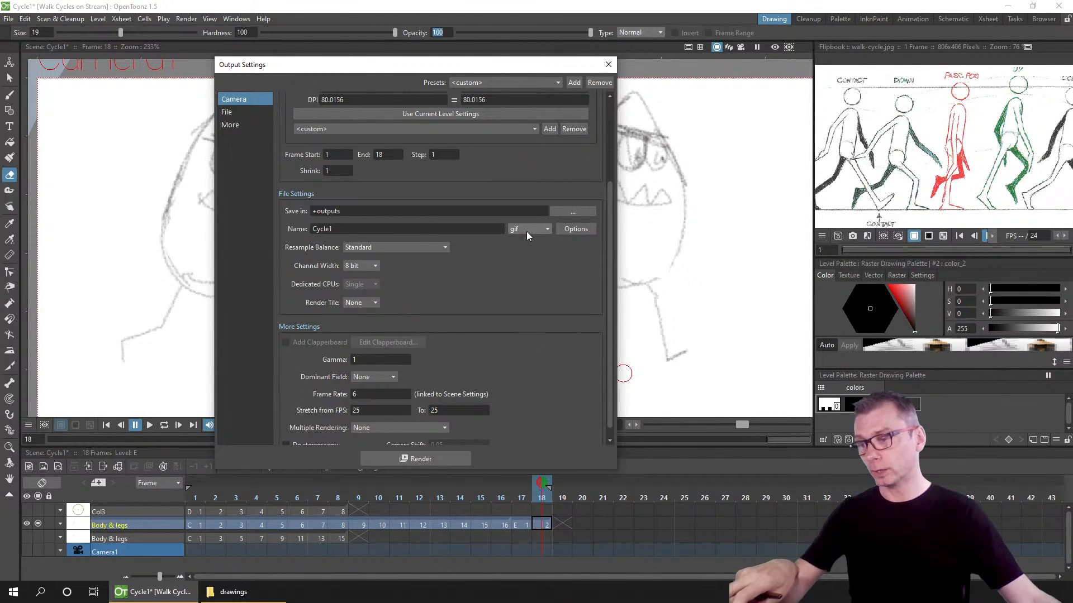
Step: Review the gif file format and multiple rendering options in the output settings, then close the dialog
click(527, 231)
click(524, 240)
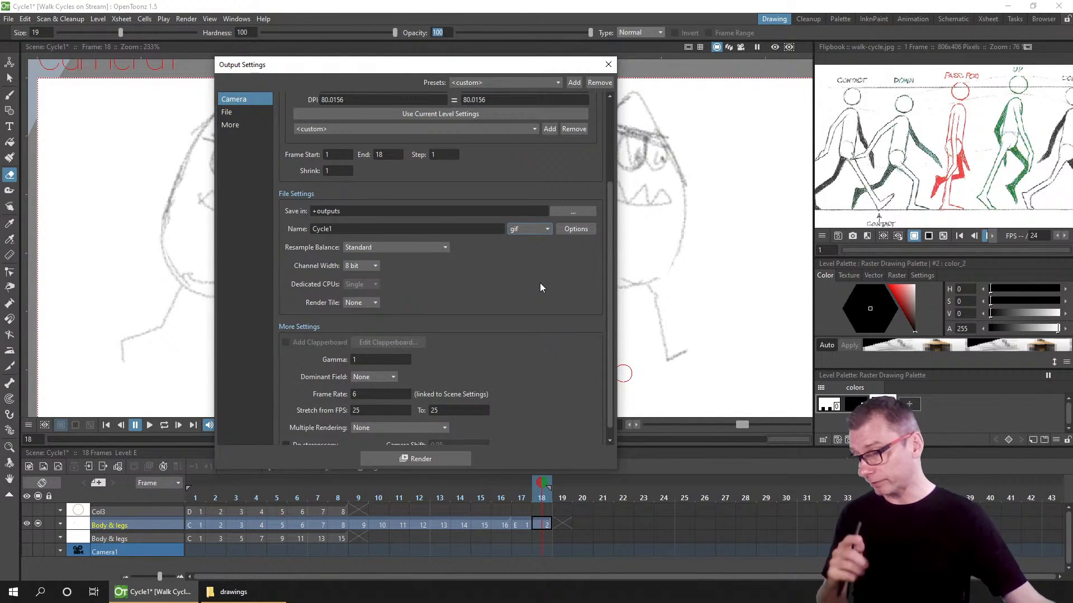
scroll(540, 283, down, 1)
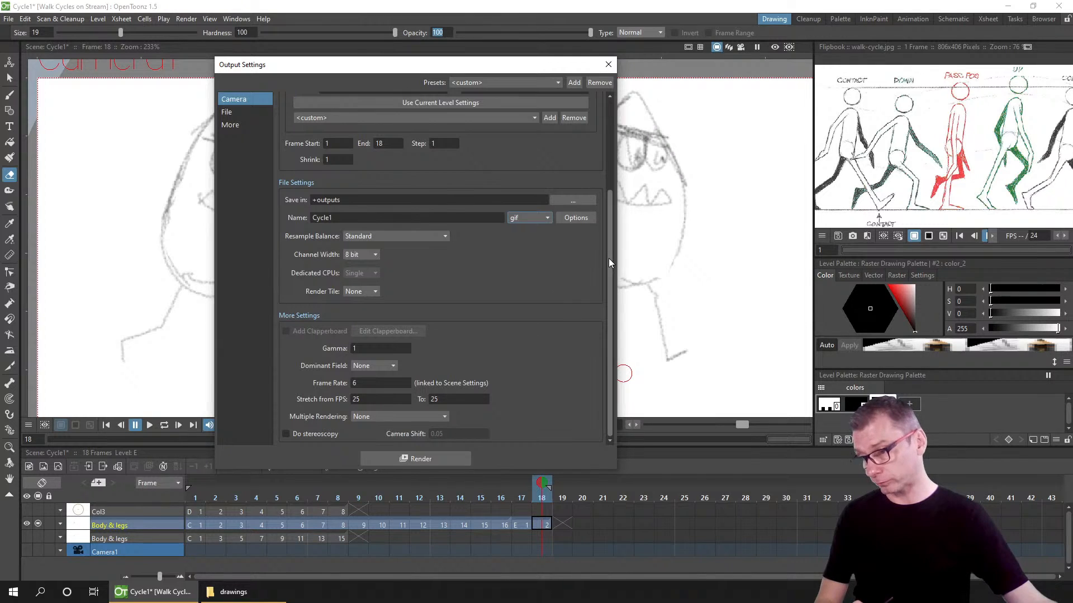
drag(608, 258, 596, 323)
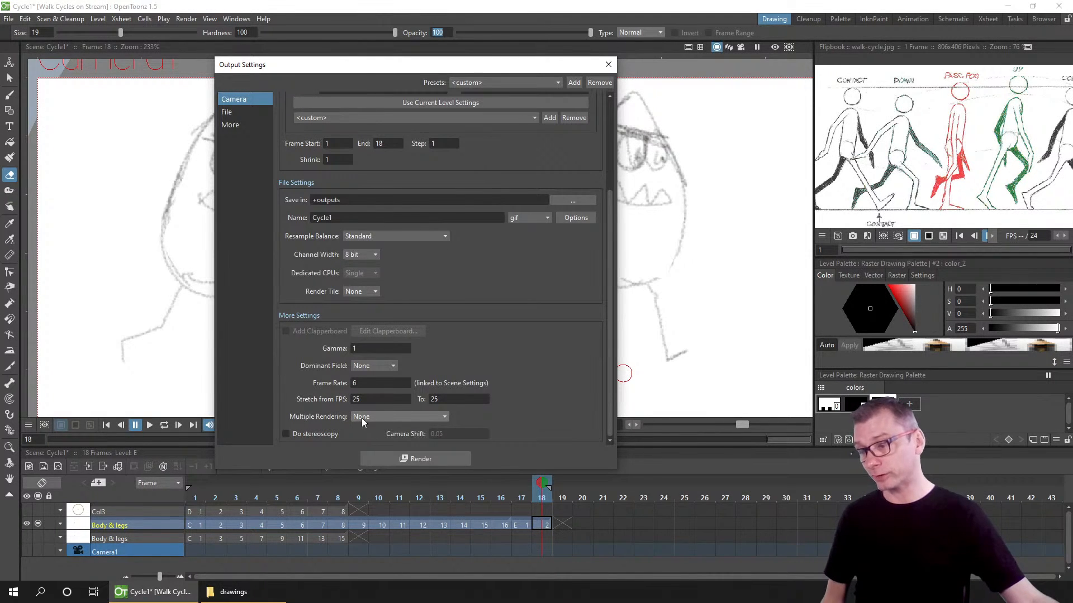
click(376, 416)
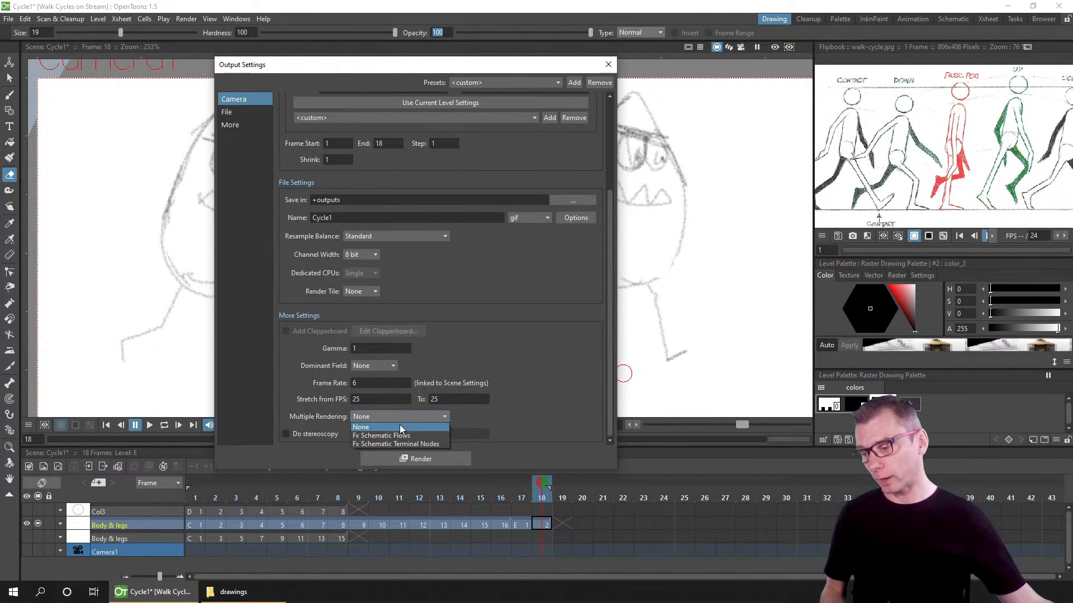
click(400, 427)
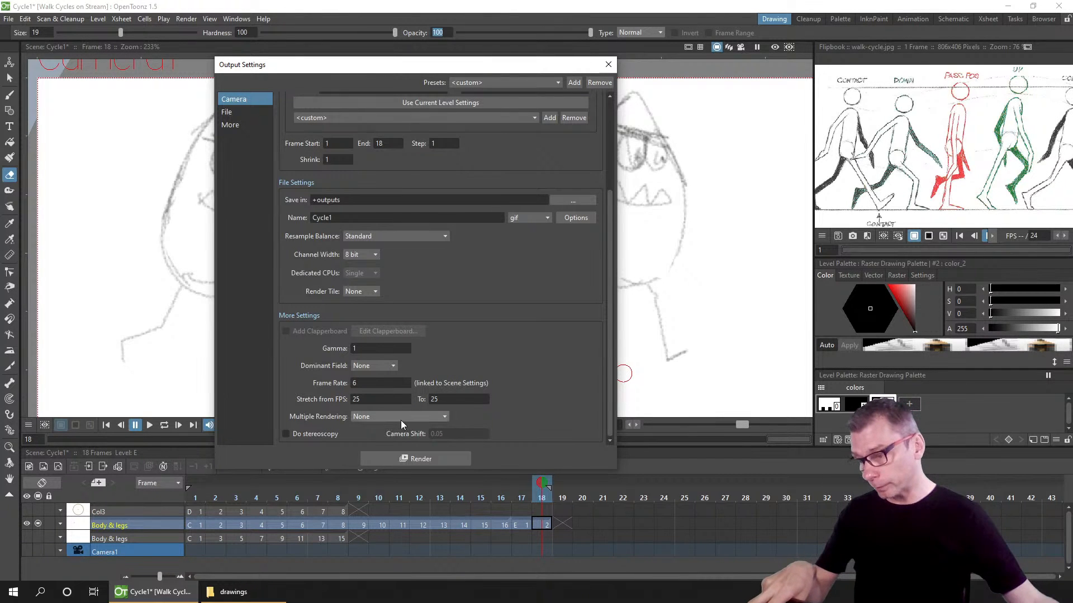
scroll(398, 405, up, 1)
scroll(401, 421, up, 3)
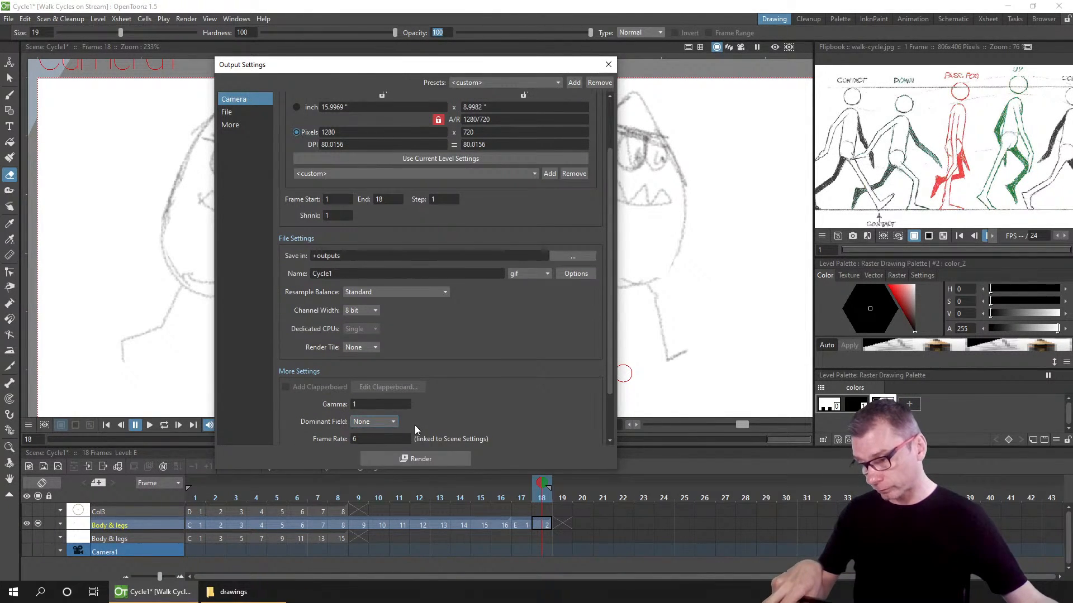
scroll(414, 425, down, 3)
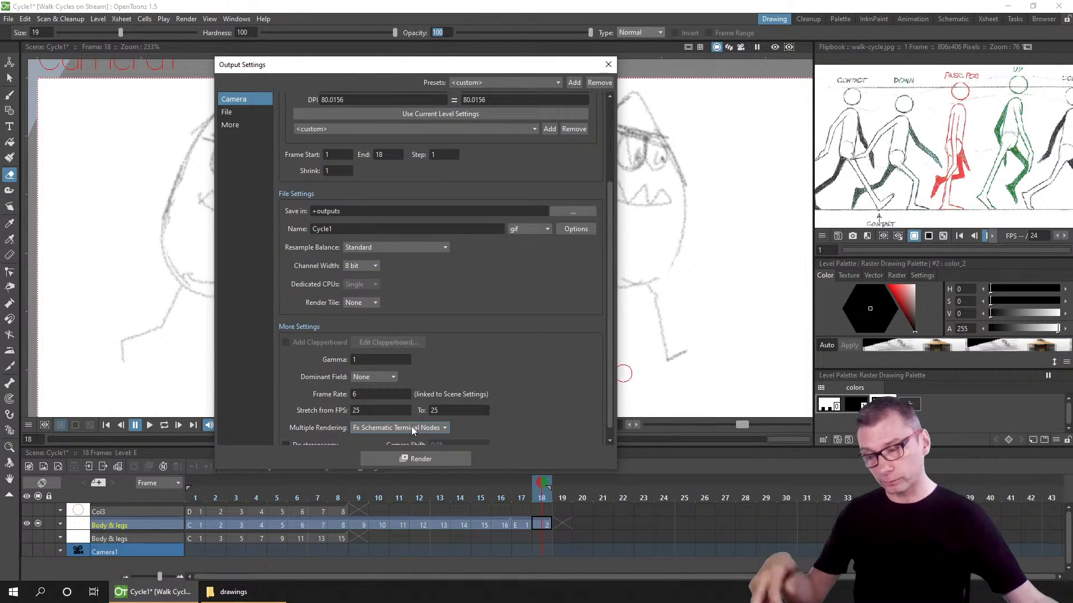
scroll(412, 429, up, 2)
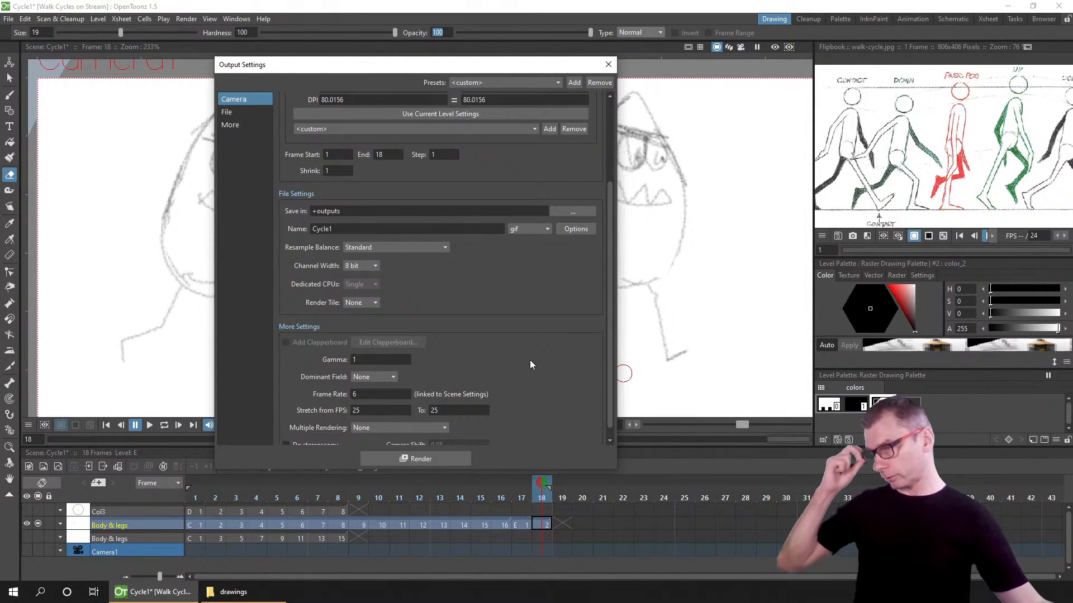
click(607, 66)
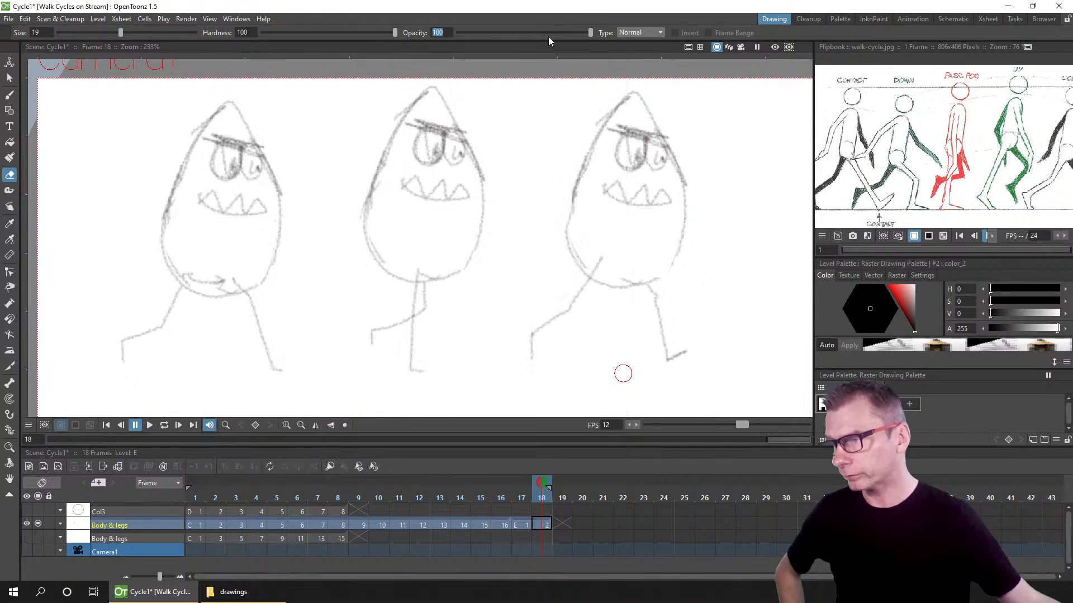
click(514, 10)
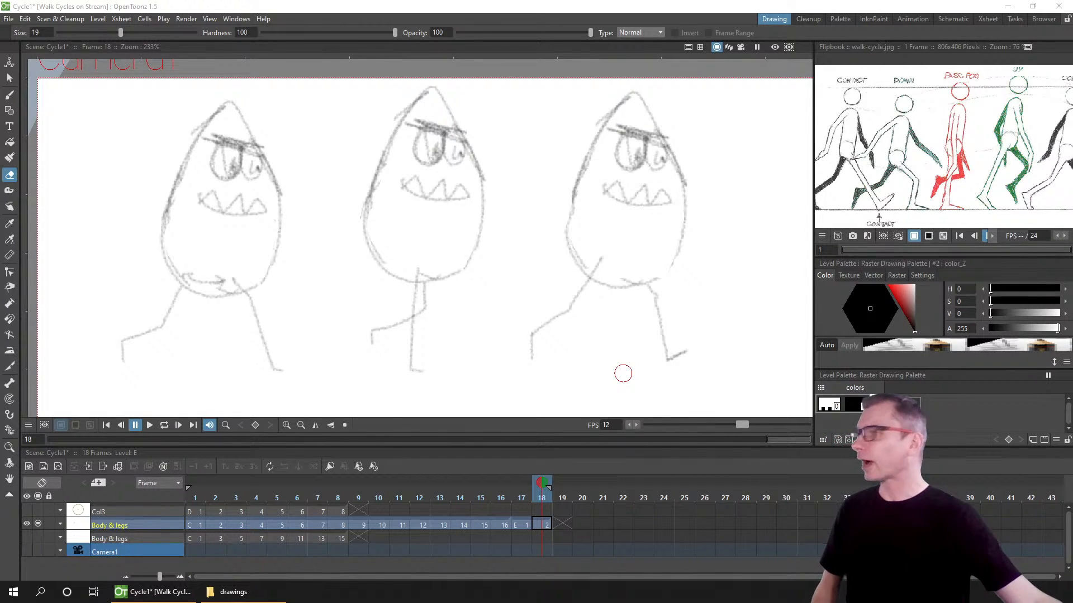
drag(523, 0, 472, 6)
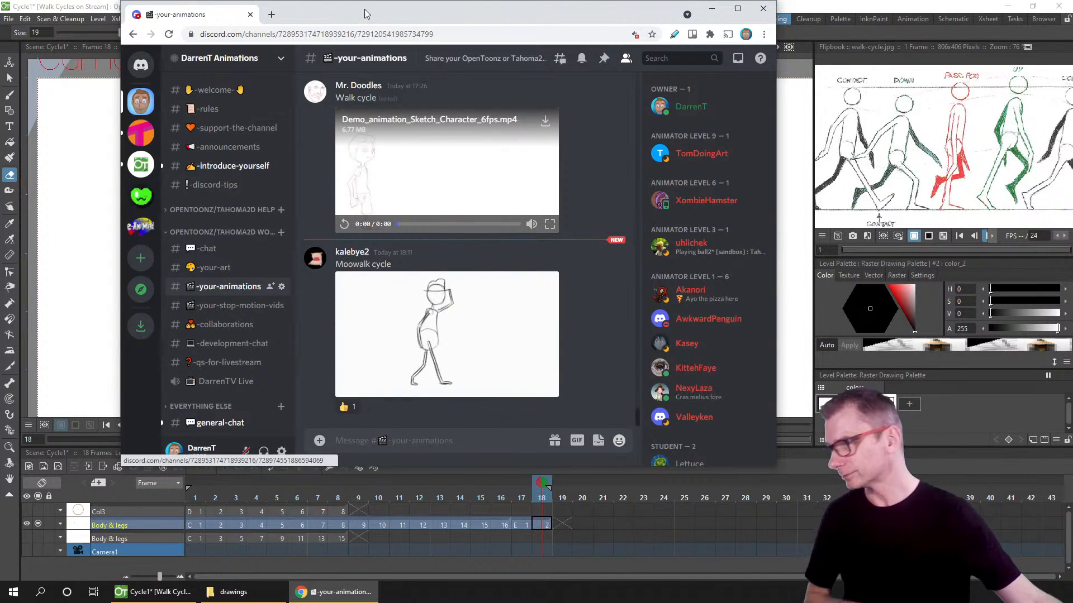
drag(365, 11, 243, 0)
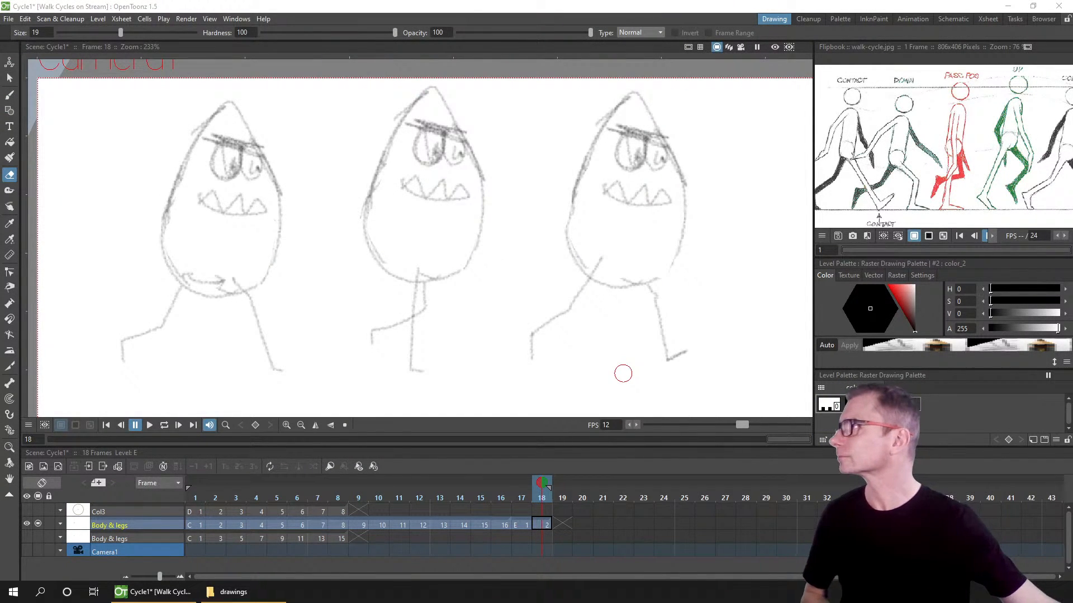
key(alt+Tab)
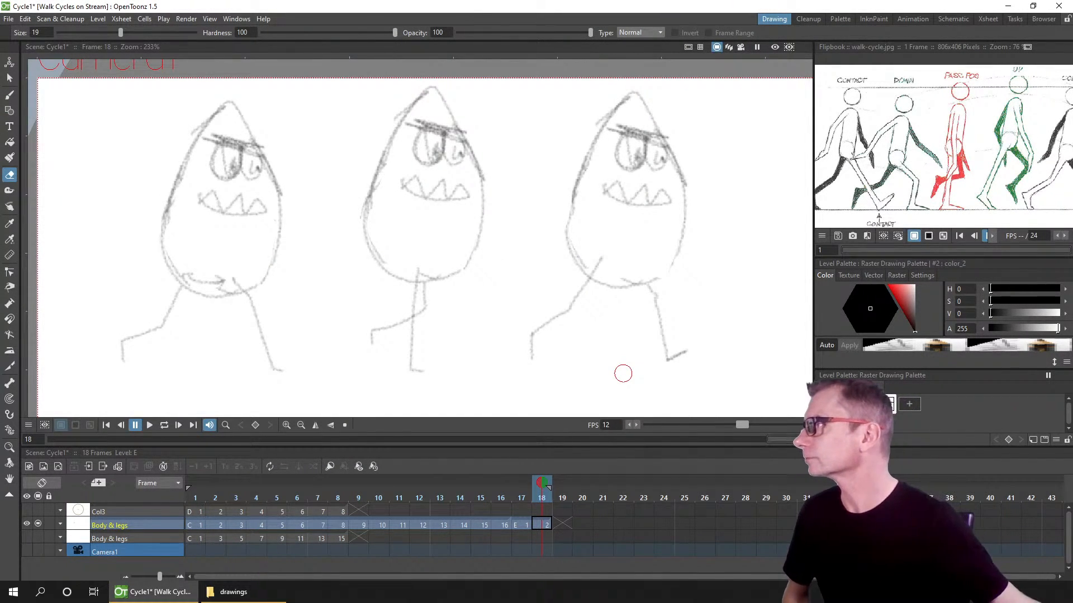
key(alt+Tab)
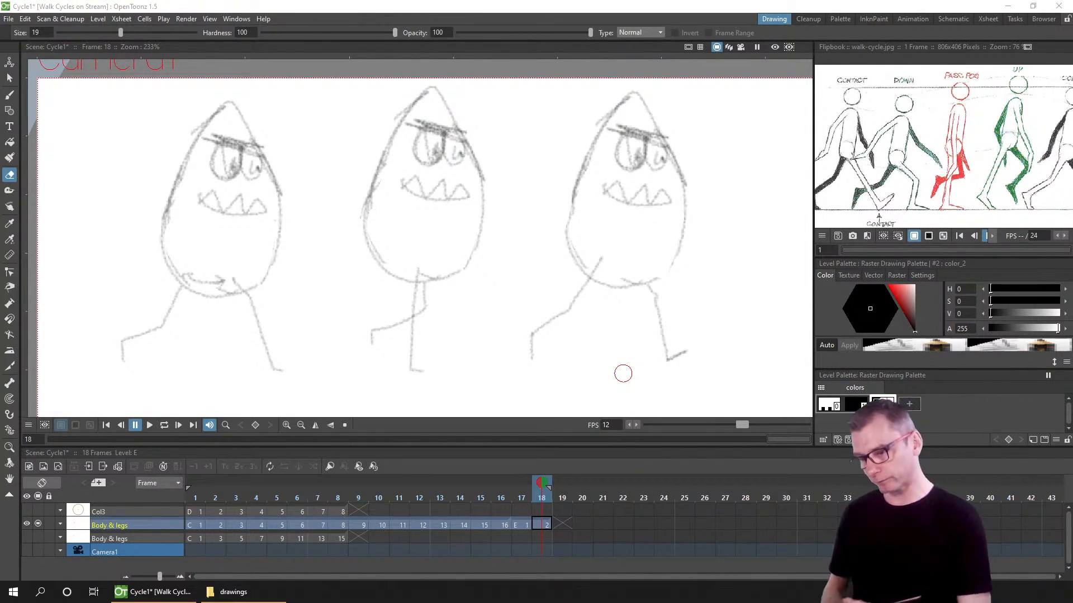
Step: Shift the final level E cells in the body and legs column one frame later, leaving frame 17 empty
click(541, 525)
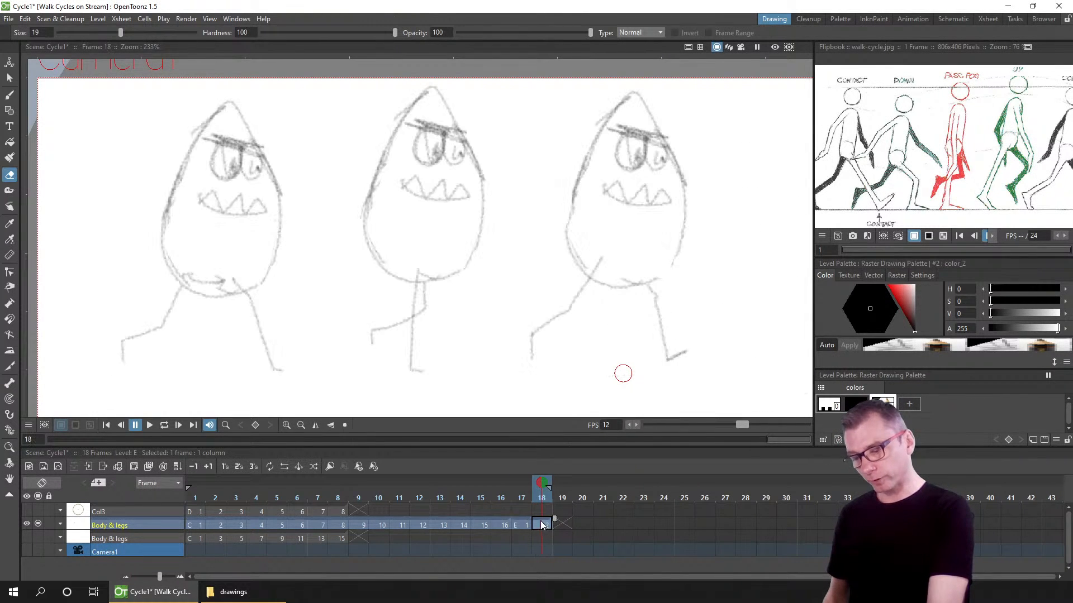
shift+click(524, 524)
drag(523, 520, 546, 520)
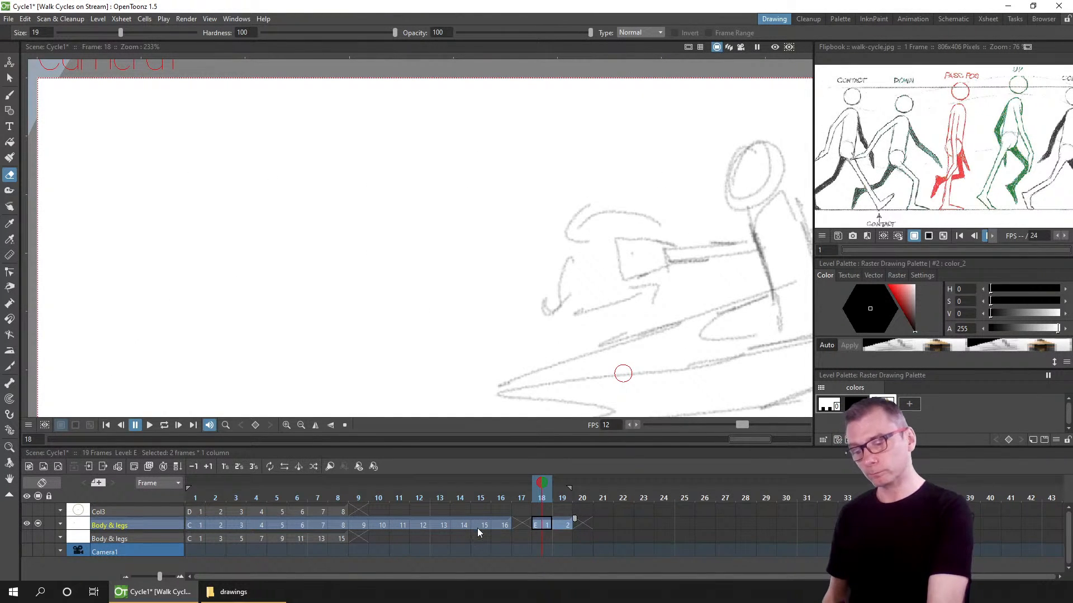
click(522, 524)
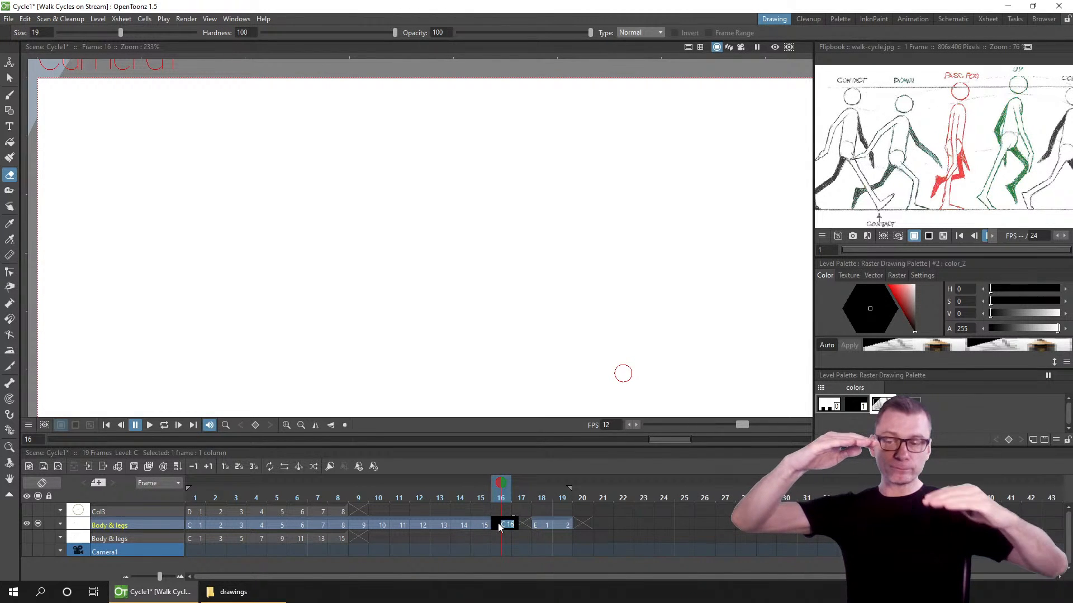
Step: Open the Level Strip window
click(589, 525)
click(236, 18)
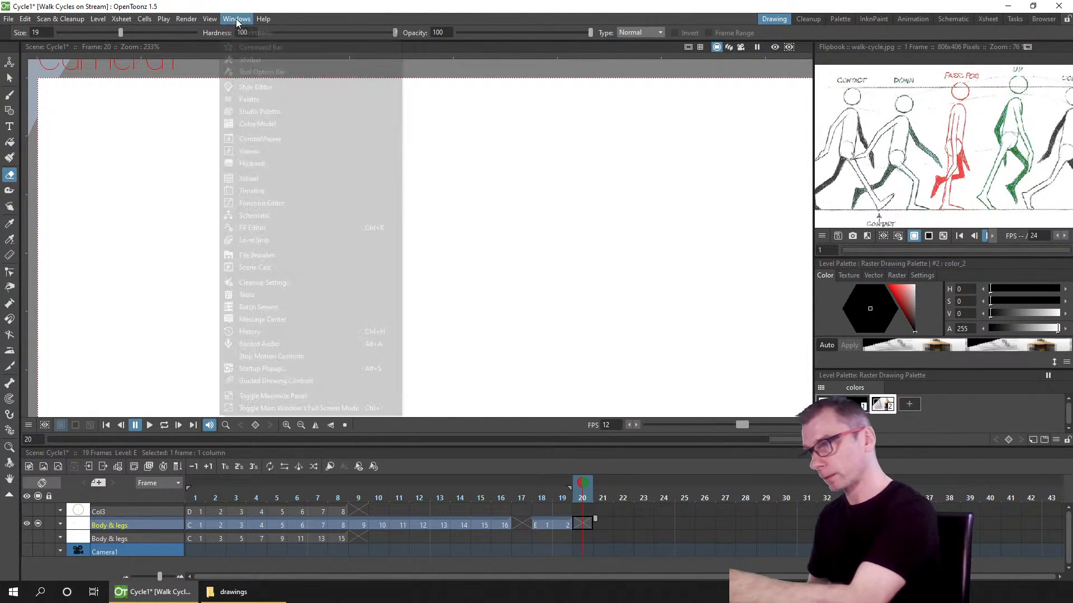
click(301, 241)
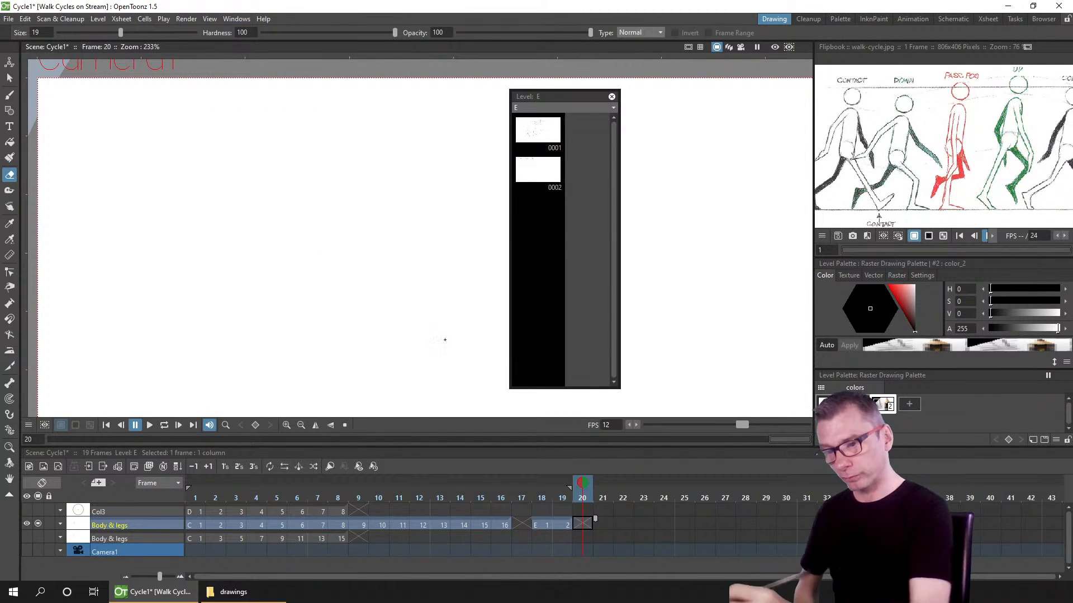
Step: Step between frames 16, 18 and 19 of the body and legs column to compare their drawings in the level strip
click(497, 526)
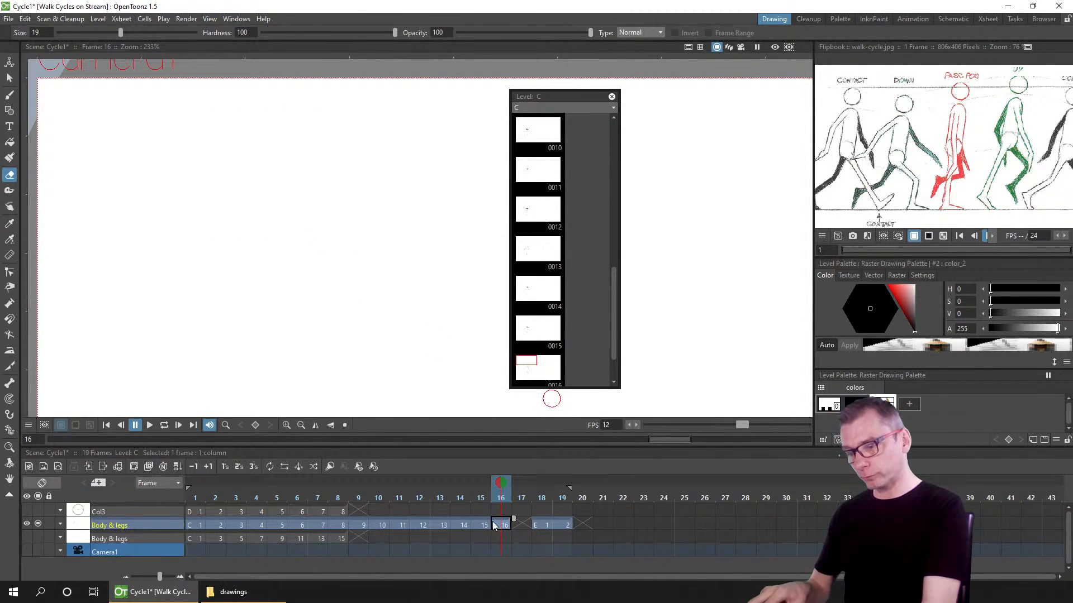
scroll(614, 336, down, 1)
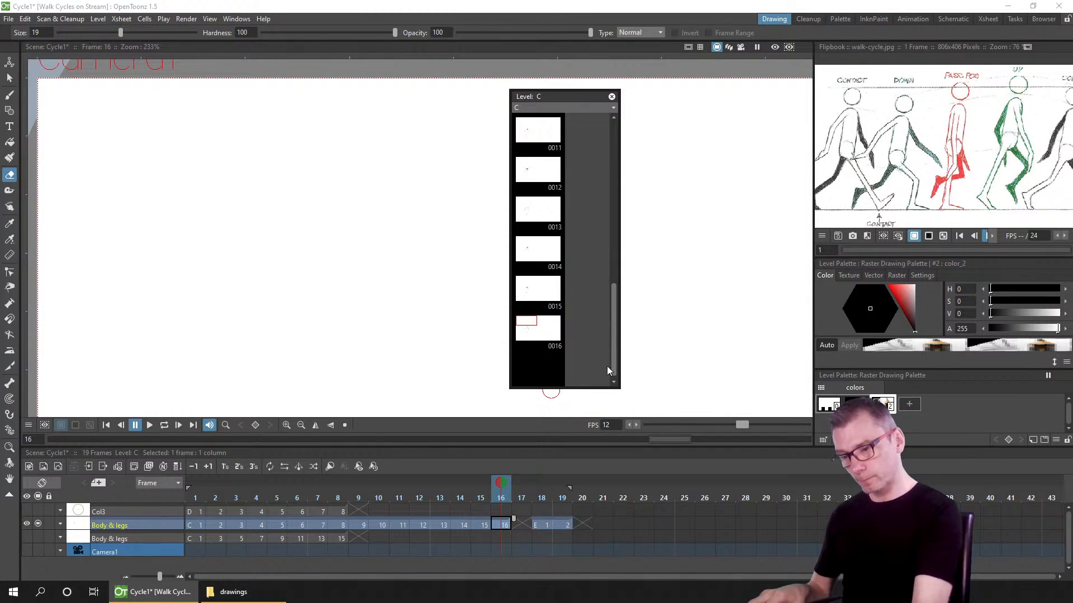
click(540, 525)
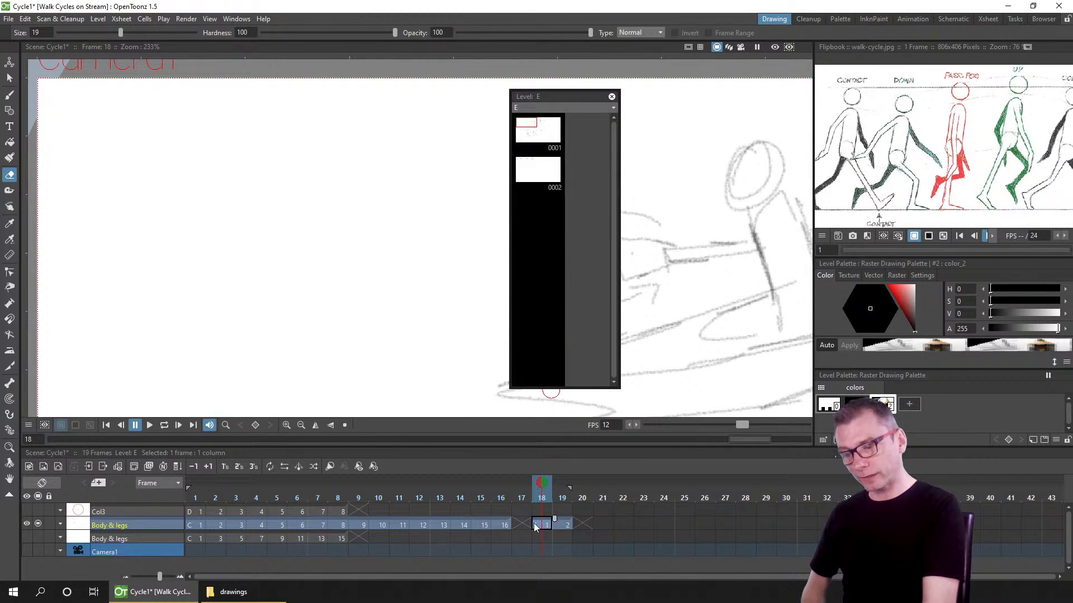
click(497, 525)
click(547, 524)
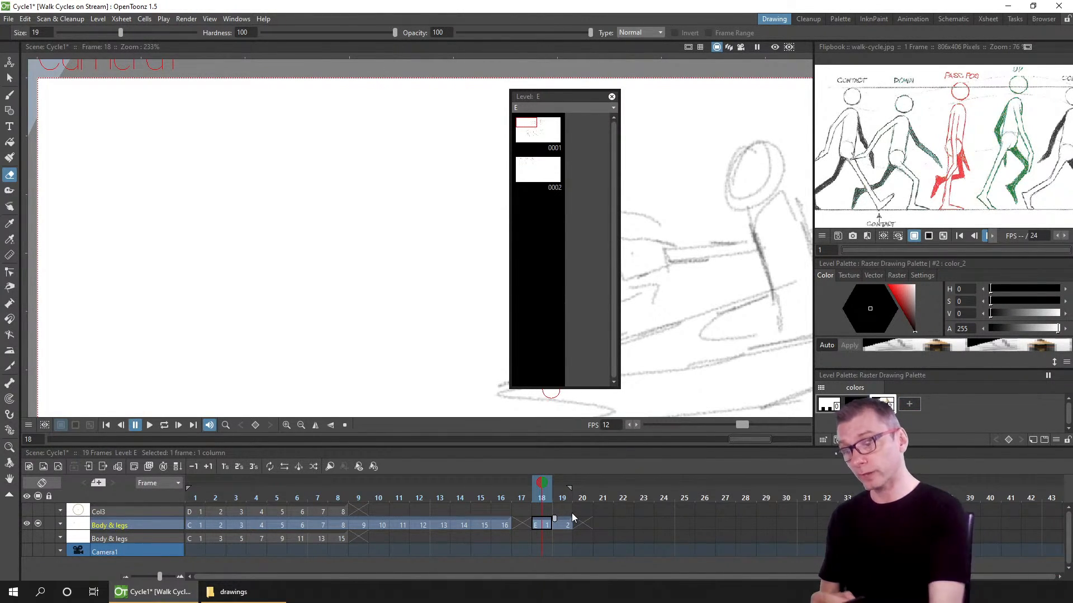
click(505, 525)
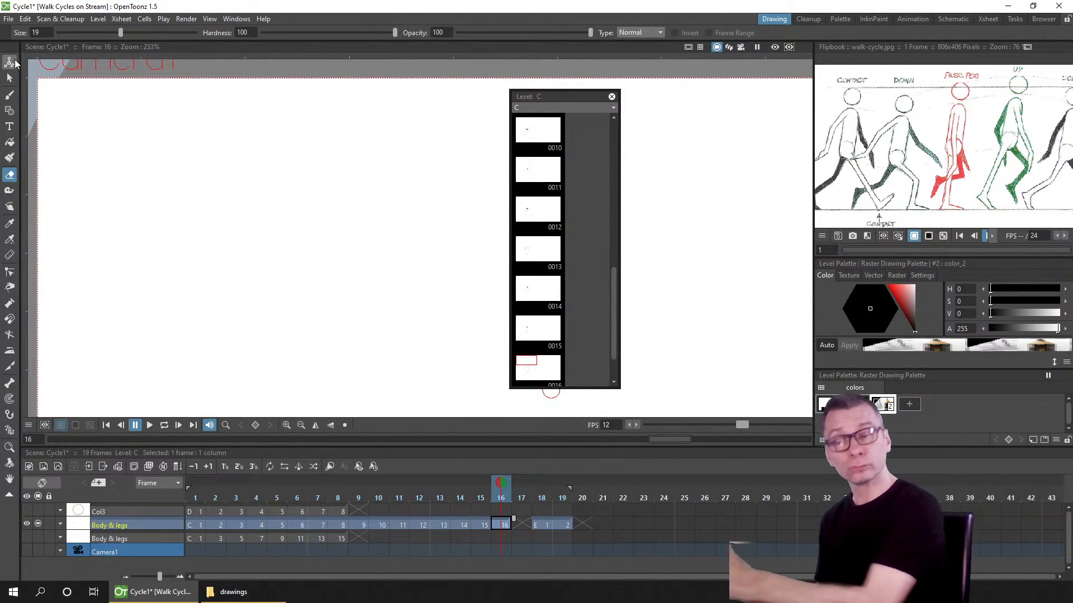
click(538, 525)
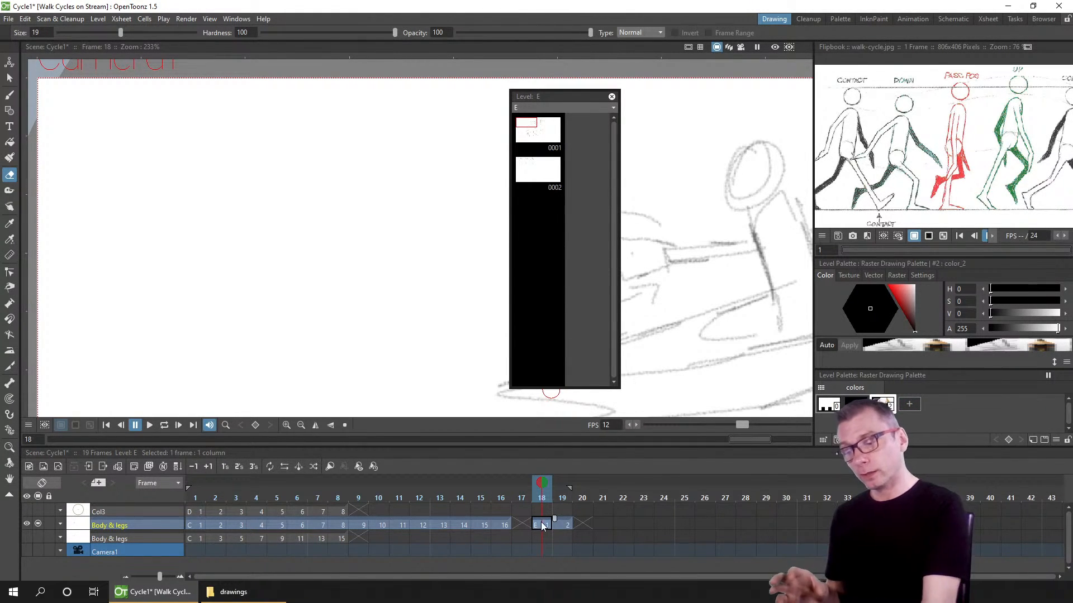
click(561, 525)
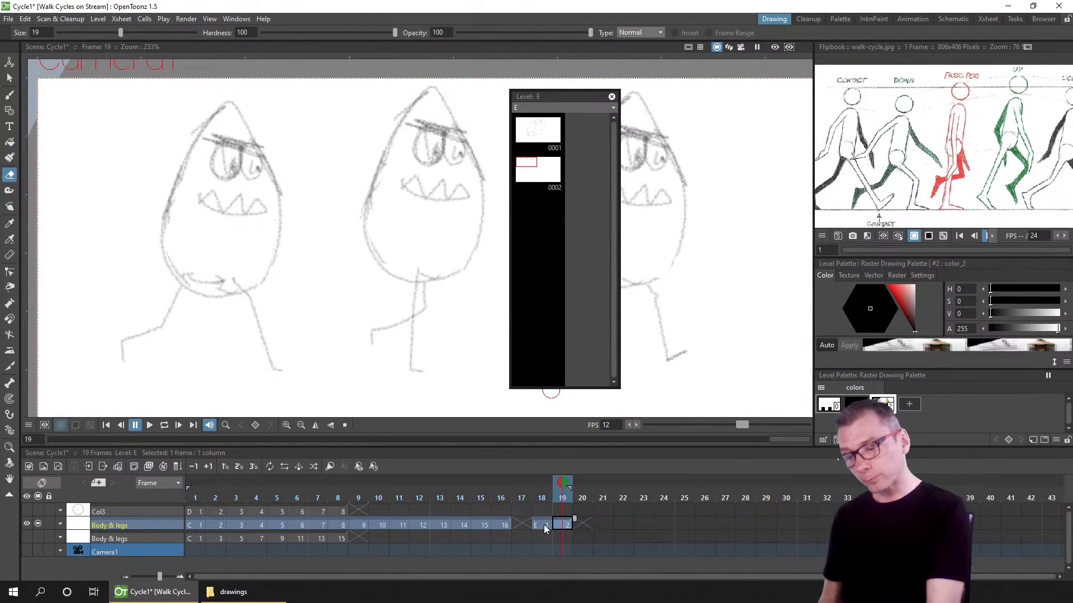
click(544, 524)
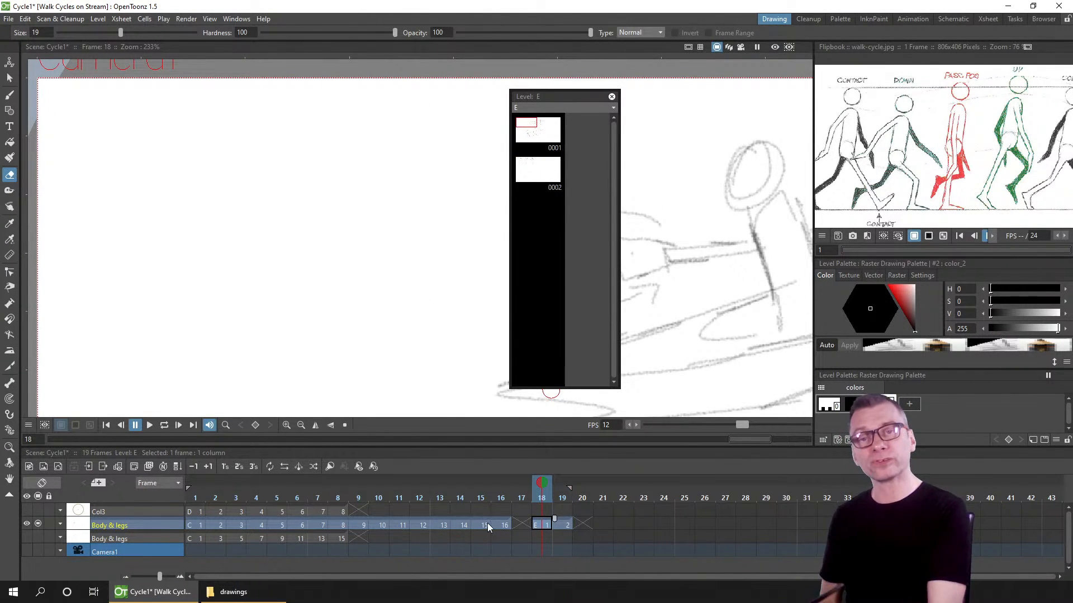
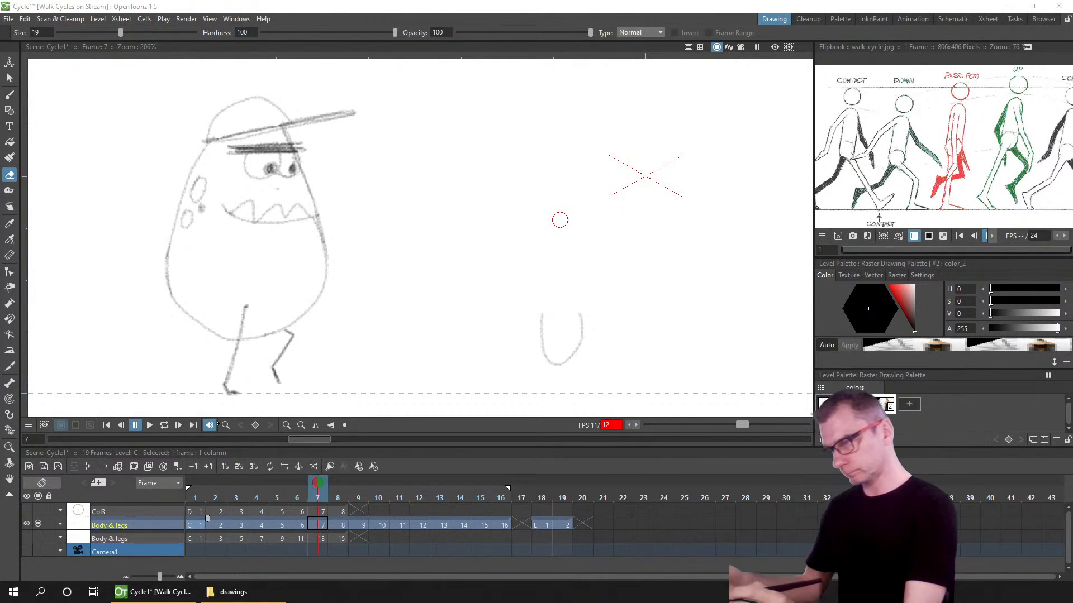
Step: Play the walk cycle in a loop and stop the playback
click(558, 311)
key(l)
scroll(560, 312, down, 1)
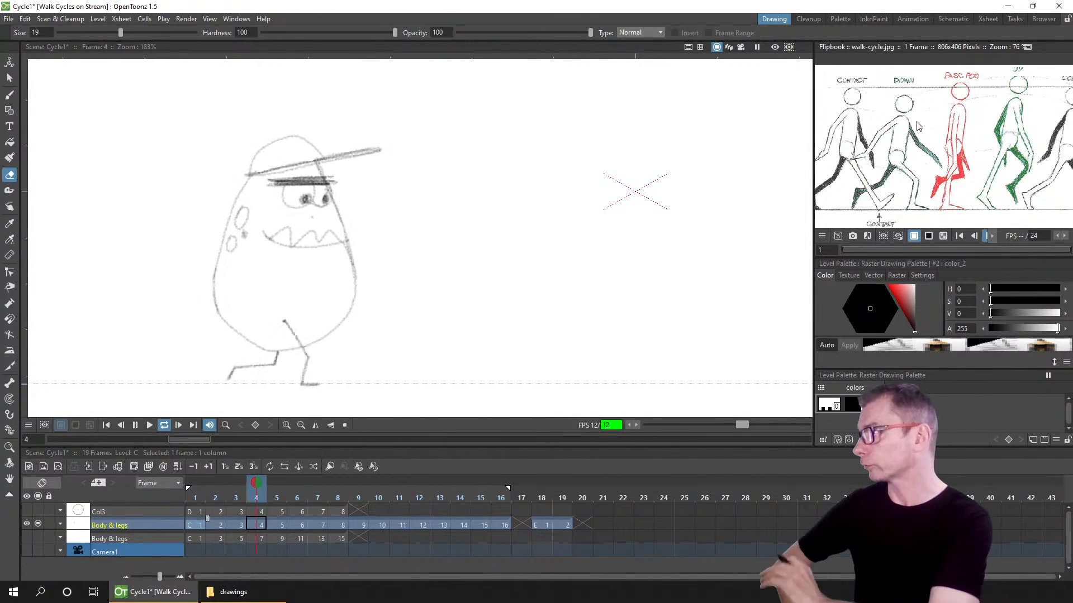
click(134, 425)
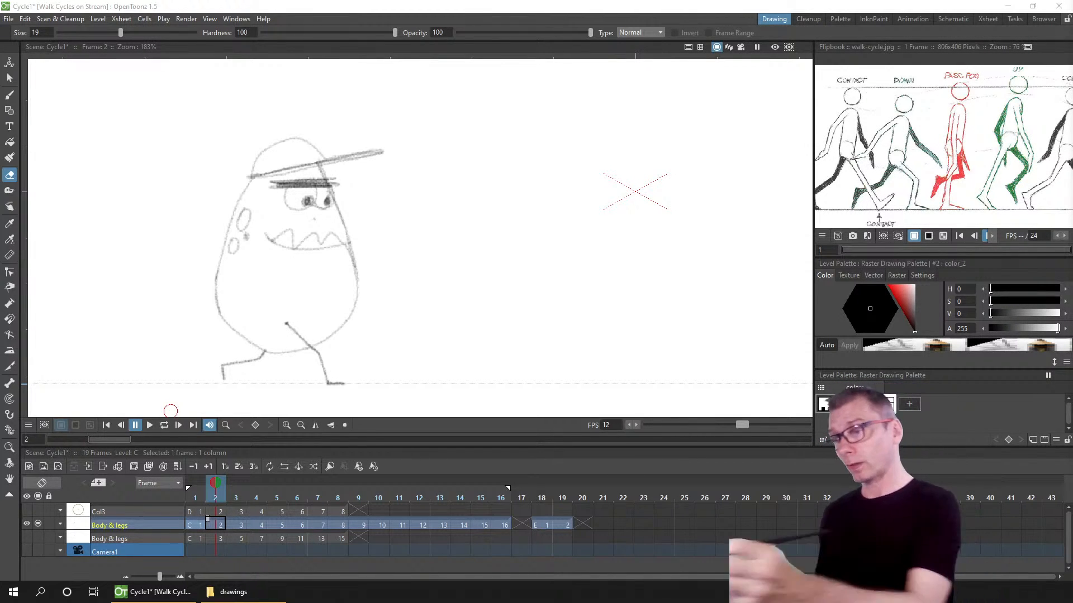
Step: Save the scene and replay the looping walk cycle before pausing it
key(ctrl+s)
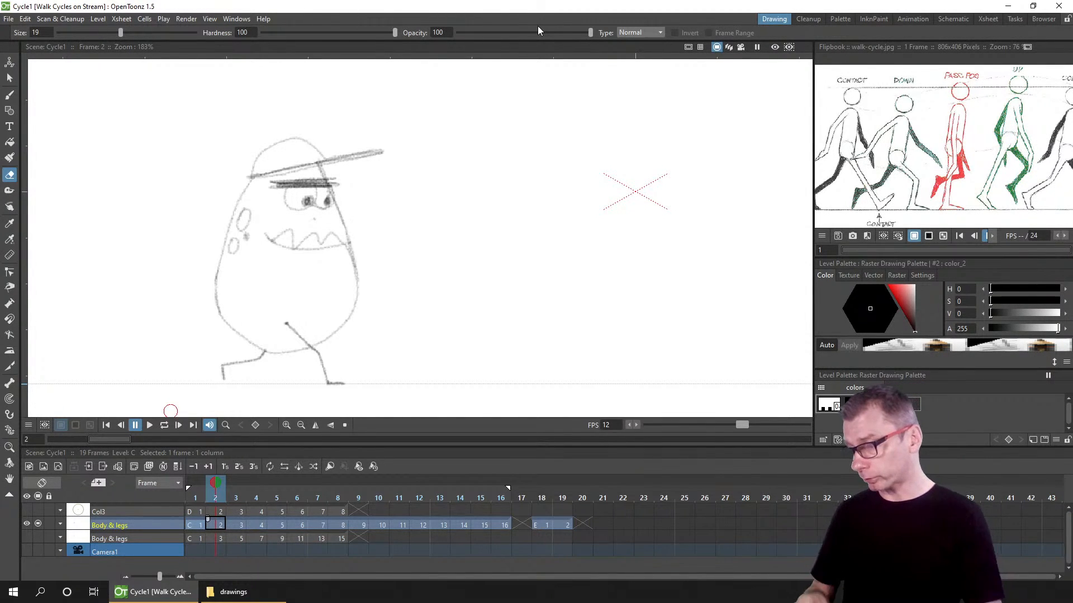
click(164, 425)
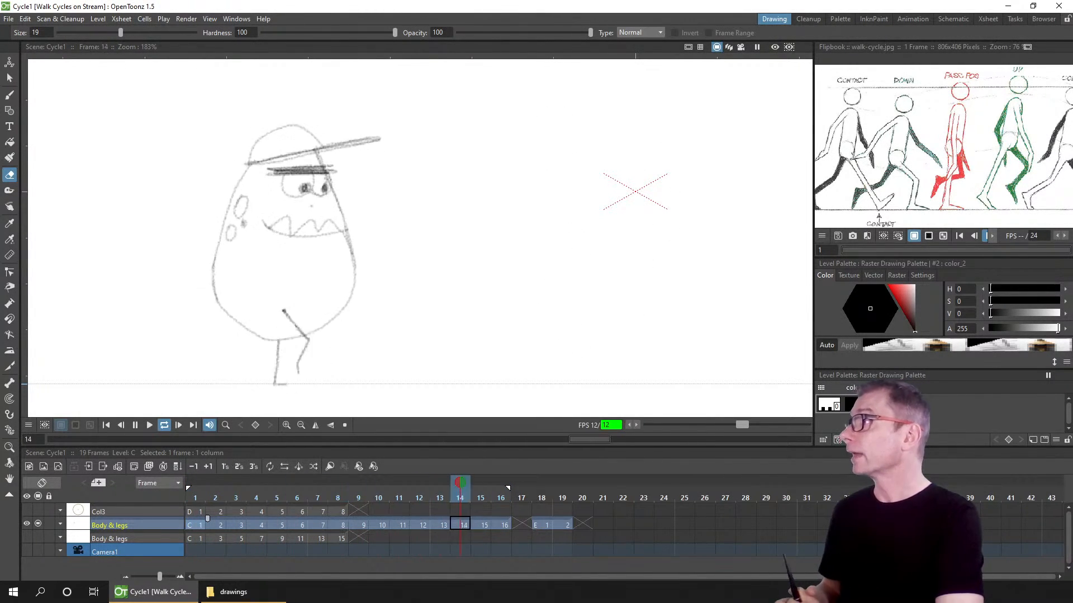
click(136, 425)
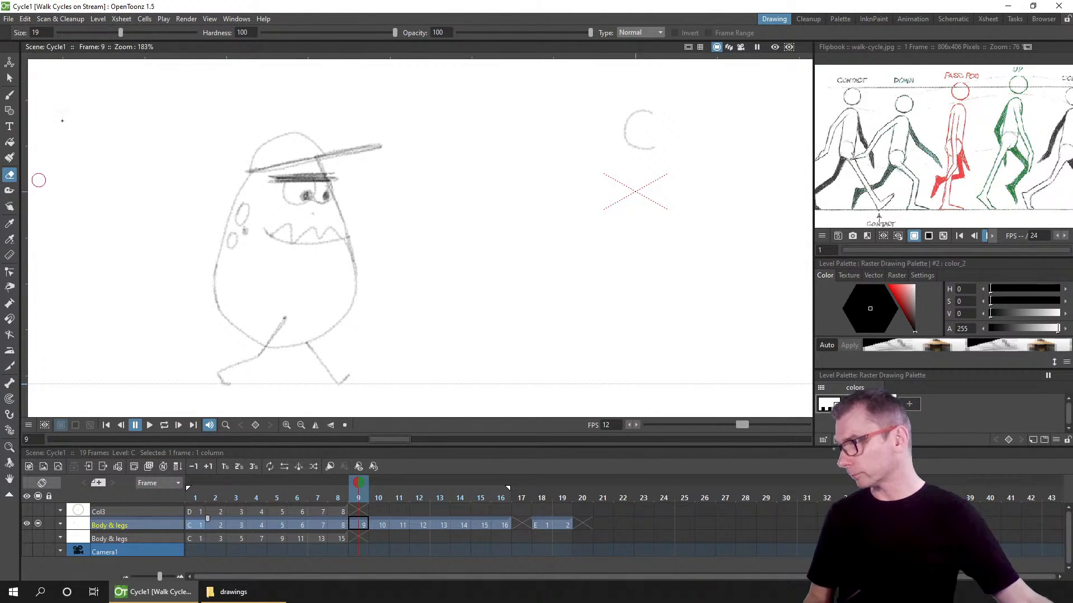
Step: Select the Brush tool
click(71, 20)
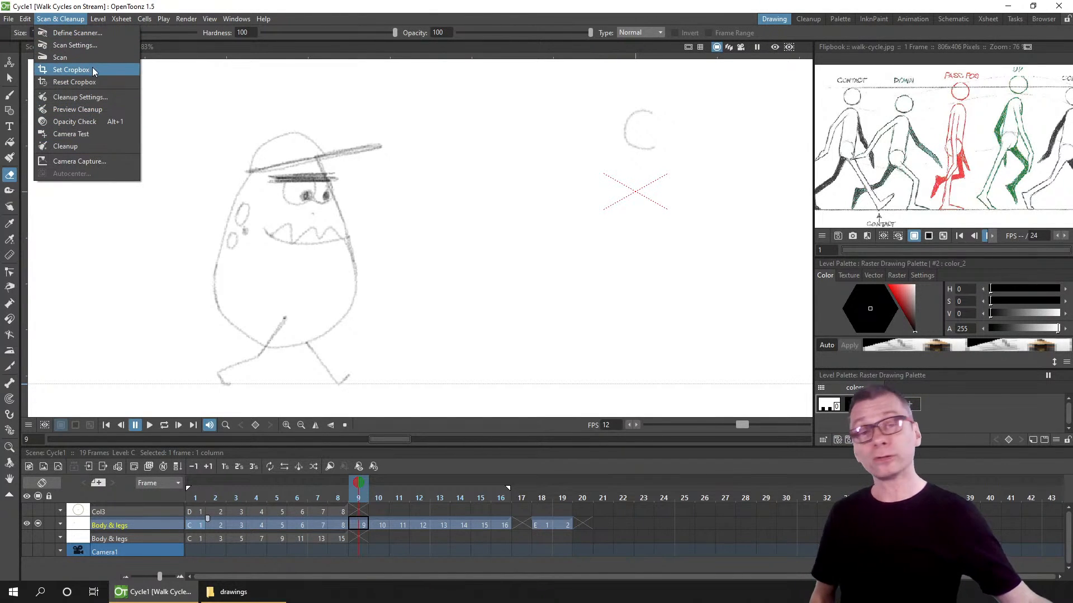
click(304, 11)
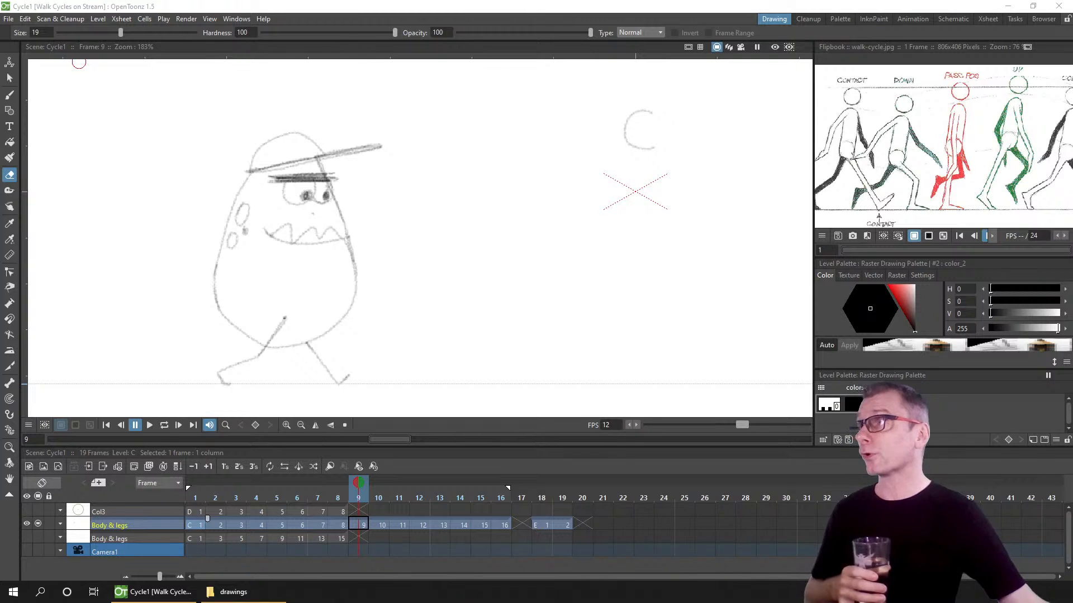
click(13, 95)
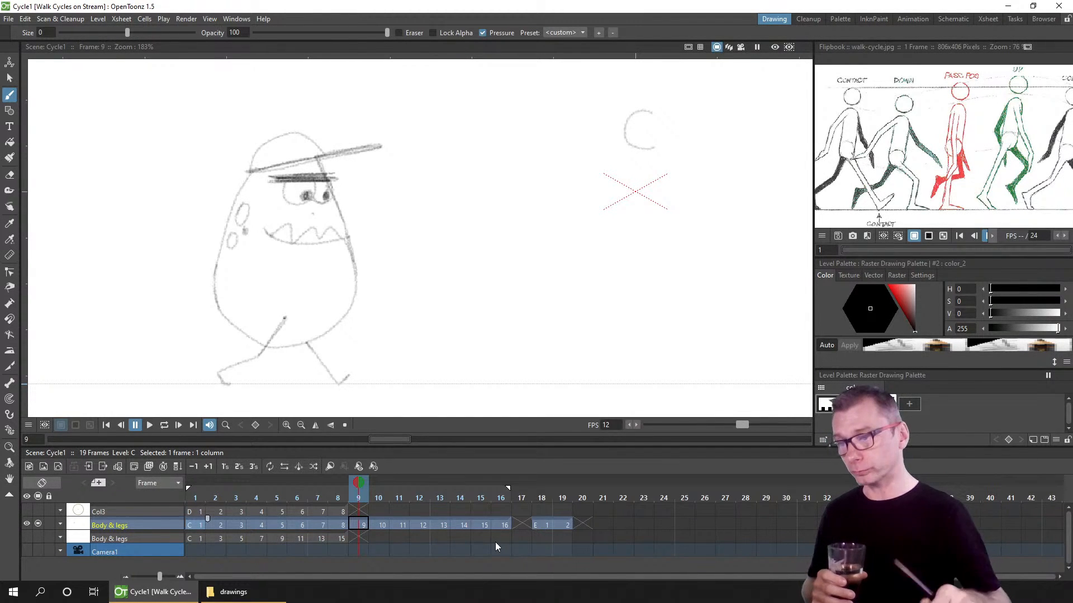
Step: Toggle the field guide on and off over the drawing
click(701, 47)
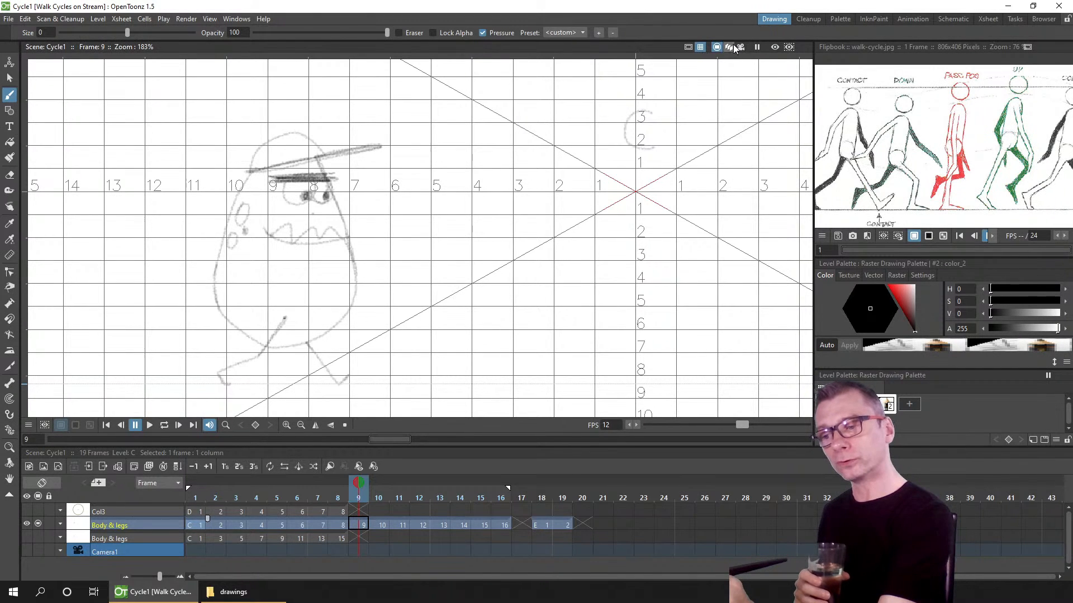
click(700, 47)
click(701, 46)
click(700, 46)
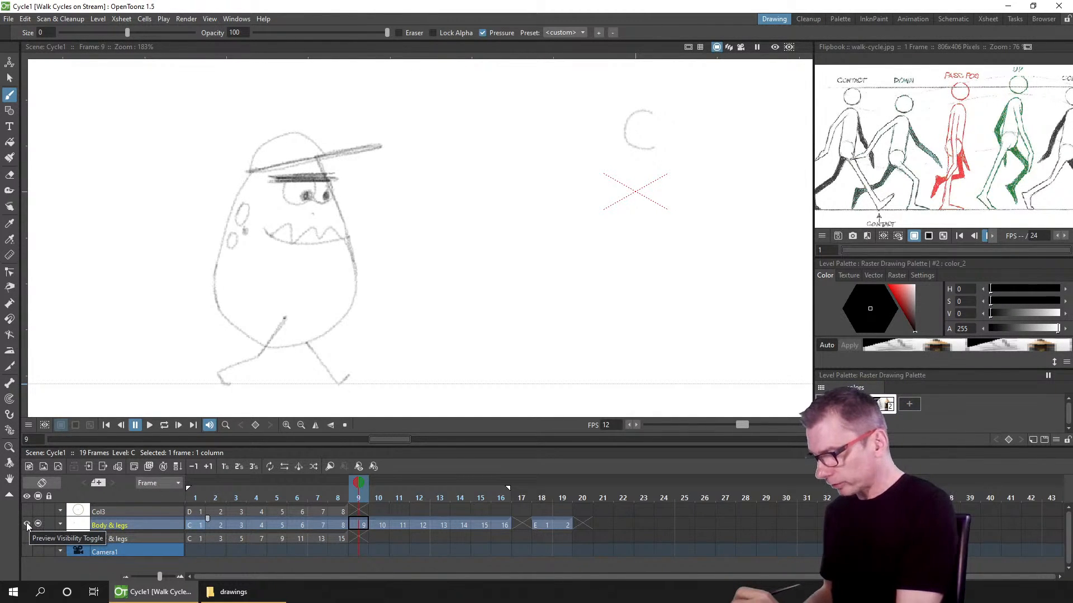
Step: Toggle the Body & legs column's preview and camstand visibility off and back on
click(25, 524)
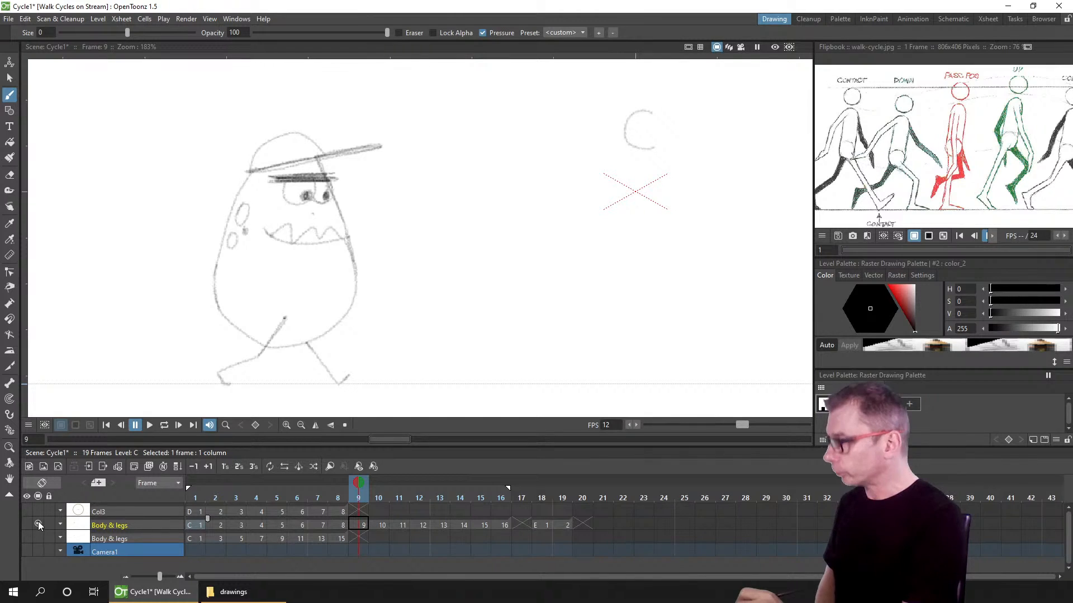
click(38, 522)
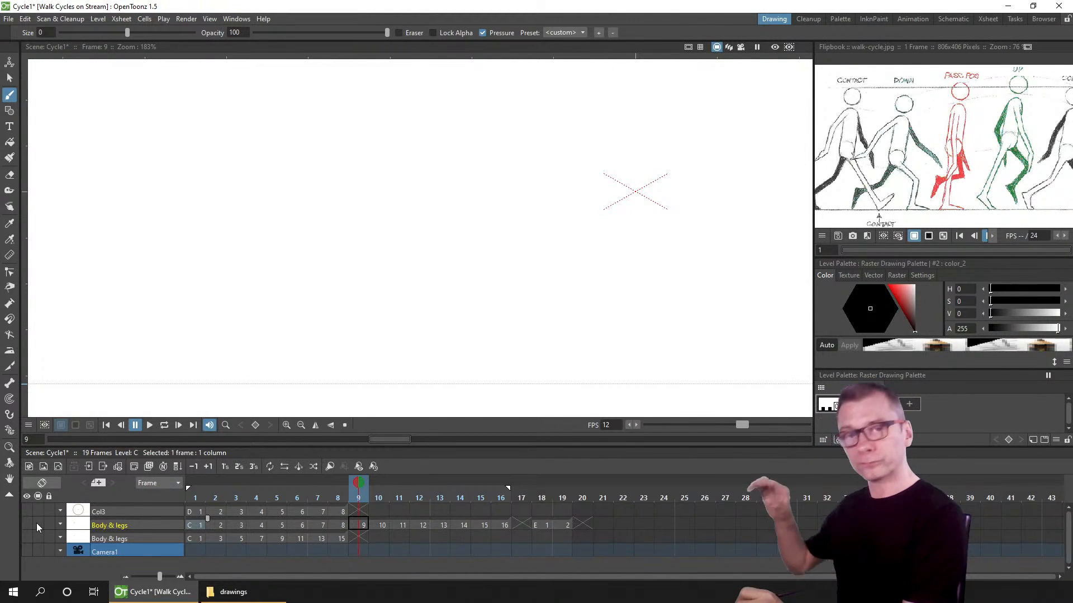
click(38, 524)
click(37, 523)
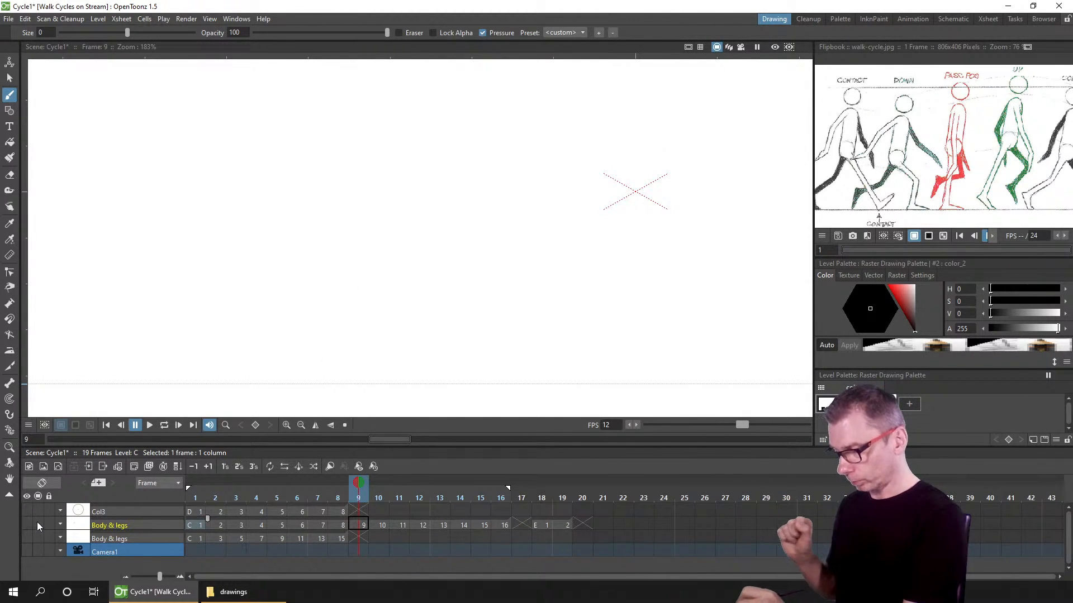
click(37, 522)
click(25, 522)
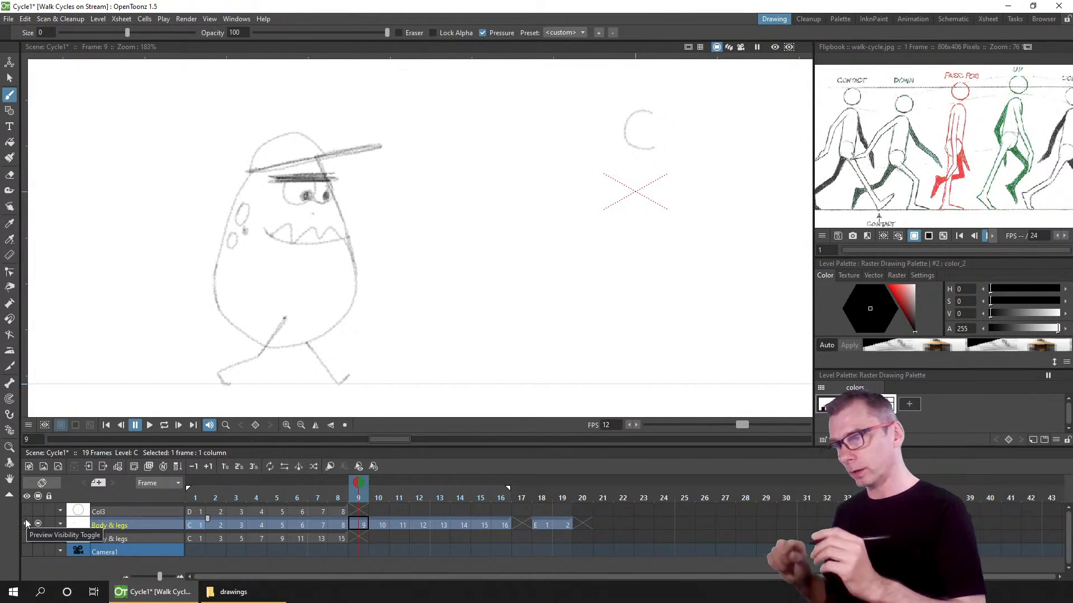
click(25, 520)
Step: Compare the camera preview with the Body & legs column's preview visibility switched off and on
scroll(608, 210, down, 1)
scroll(609, 211, down, 6)
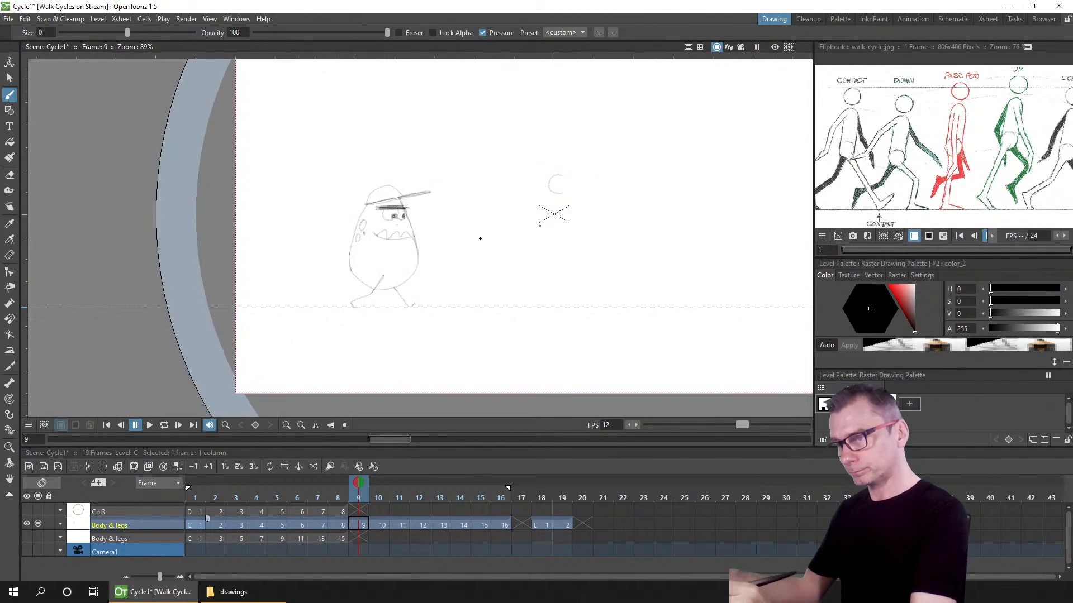
drag(465, 232, 450, 227)
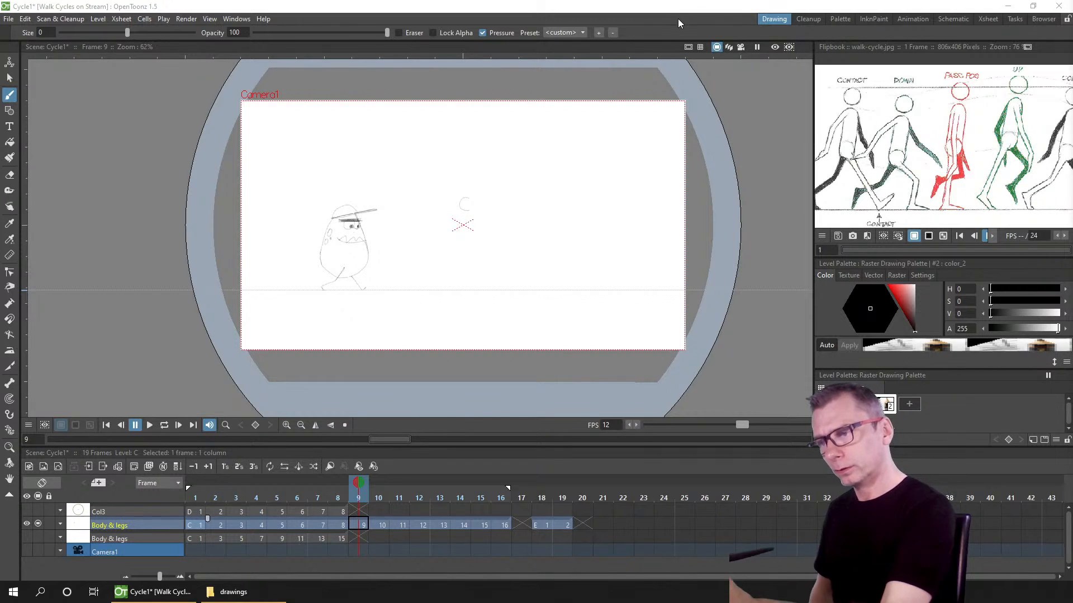
click(774, 49)
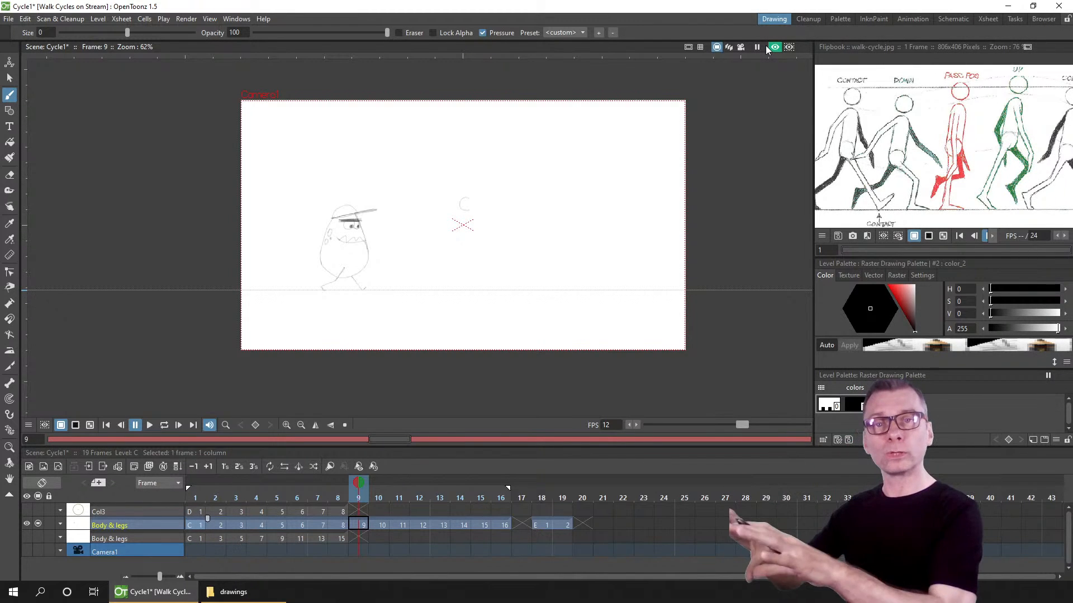
click(26, 524)
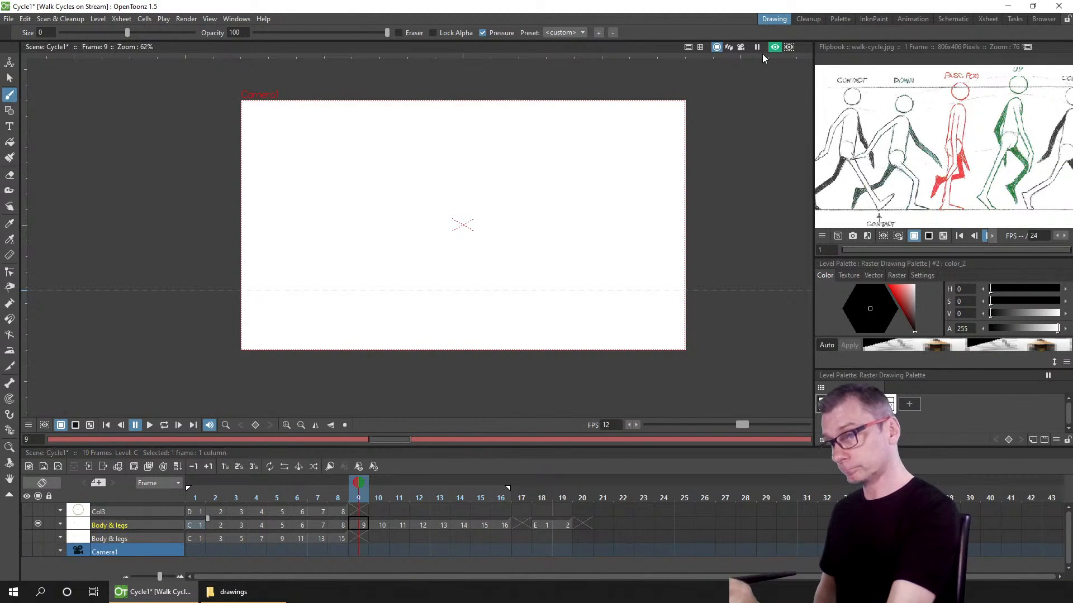
click(774, 47)
click(27, 523)
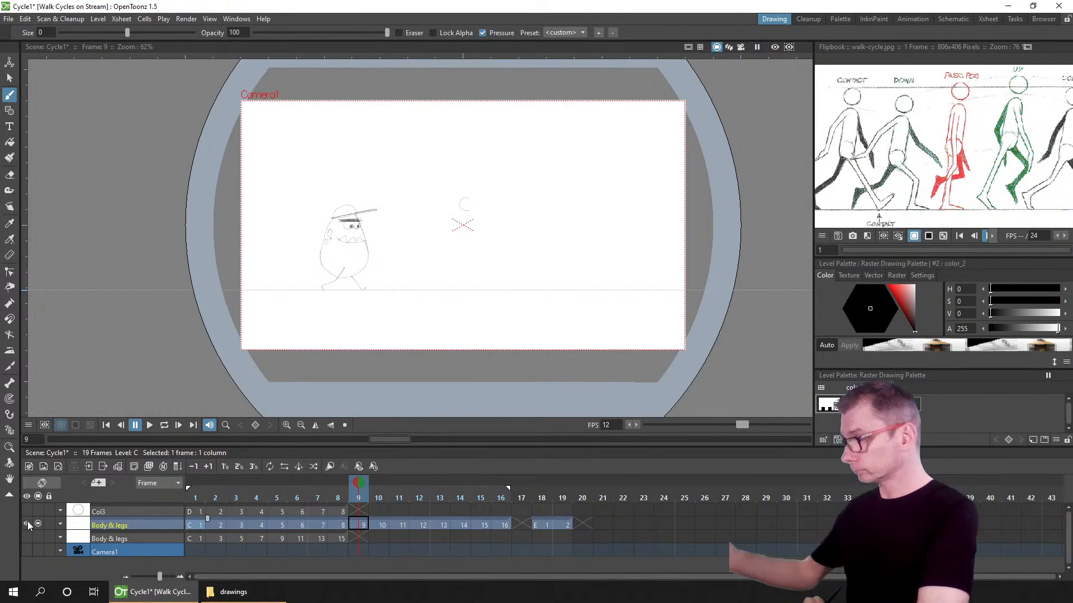
Step: Save the scene and play the walk cycle from frame 1 in a loop, then pause
key(ctrl+s)
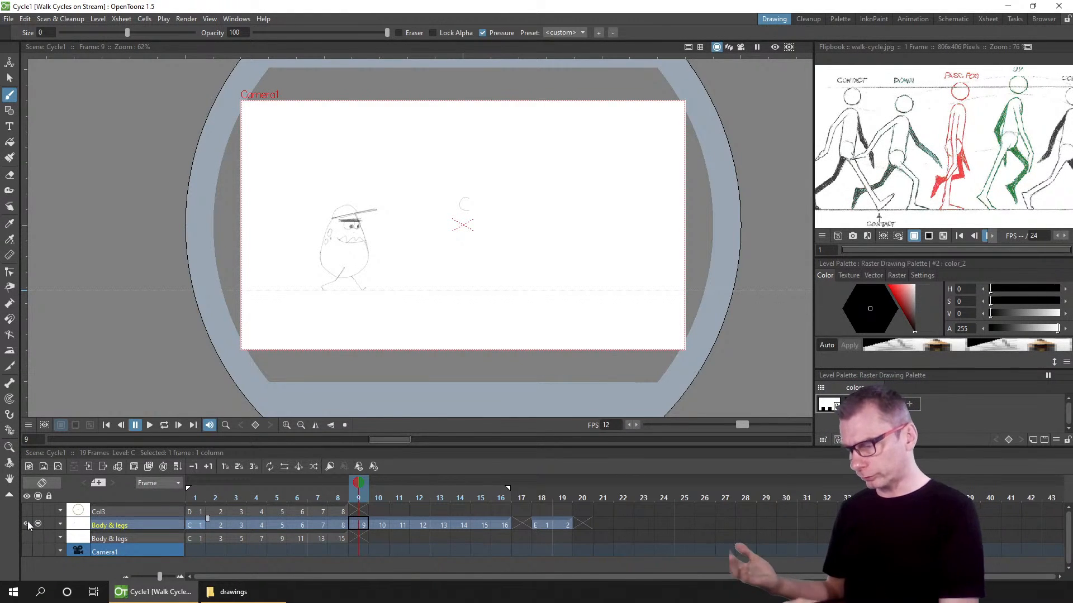
click(200, 498)
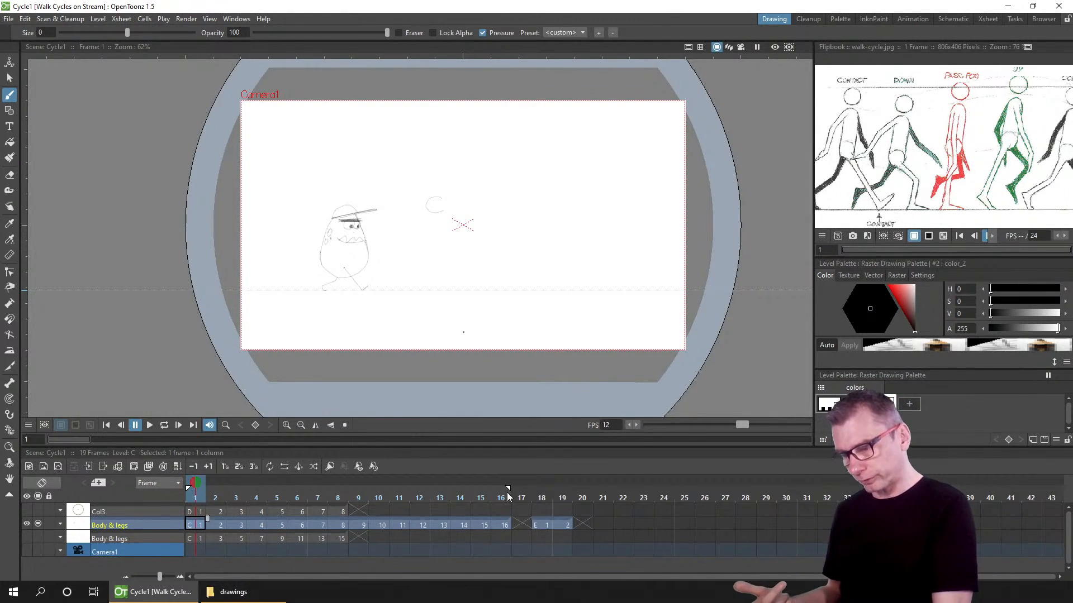
key(l)
scroll(491, 311, up, 2)
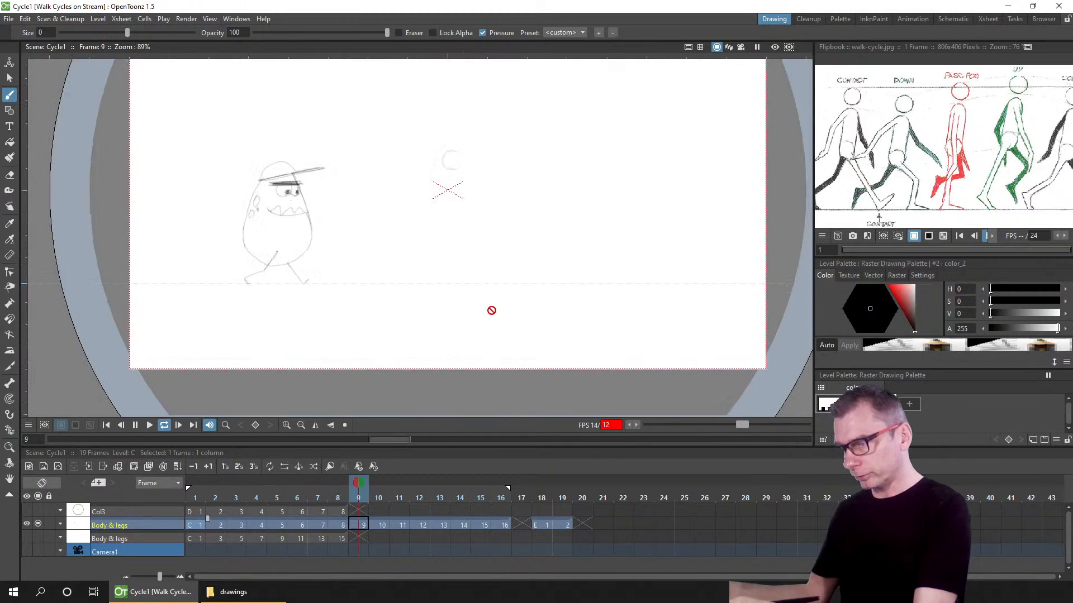
scroll(358, 262, up, 3)
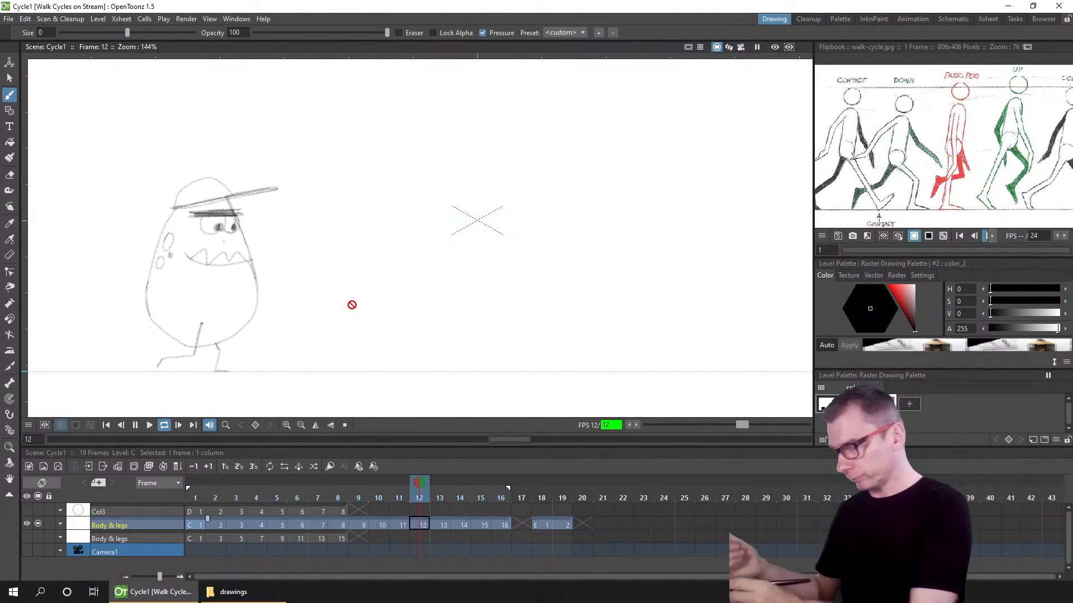
click(136, 425)
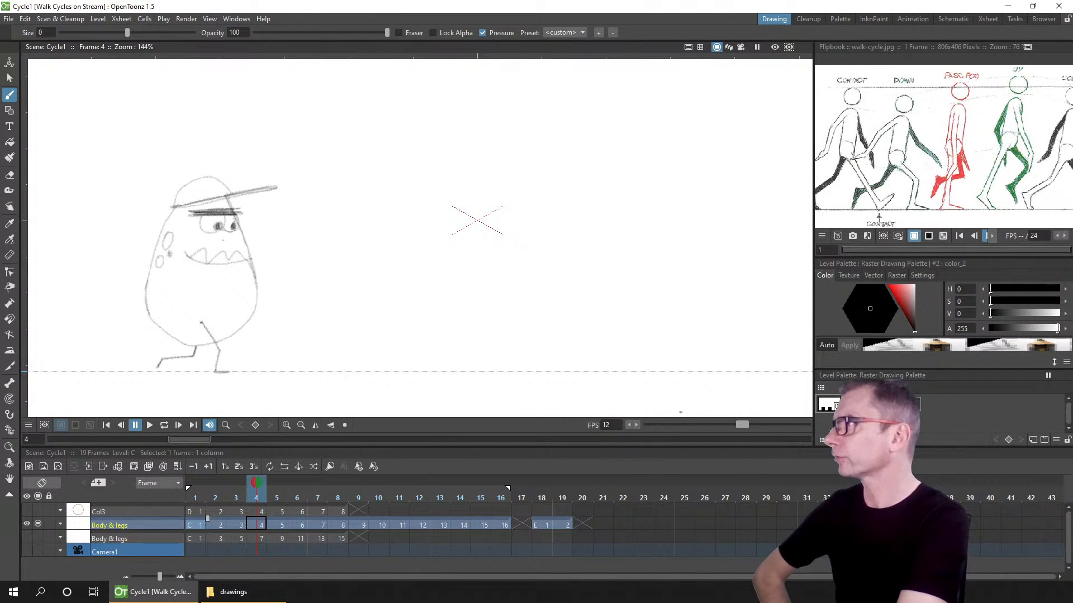
Step: Open the startup window and create a new project named Tests
click(228, 20)
click(227, 20)
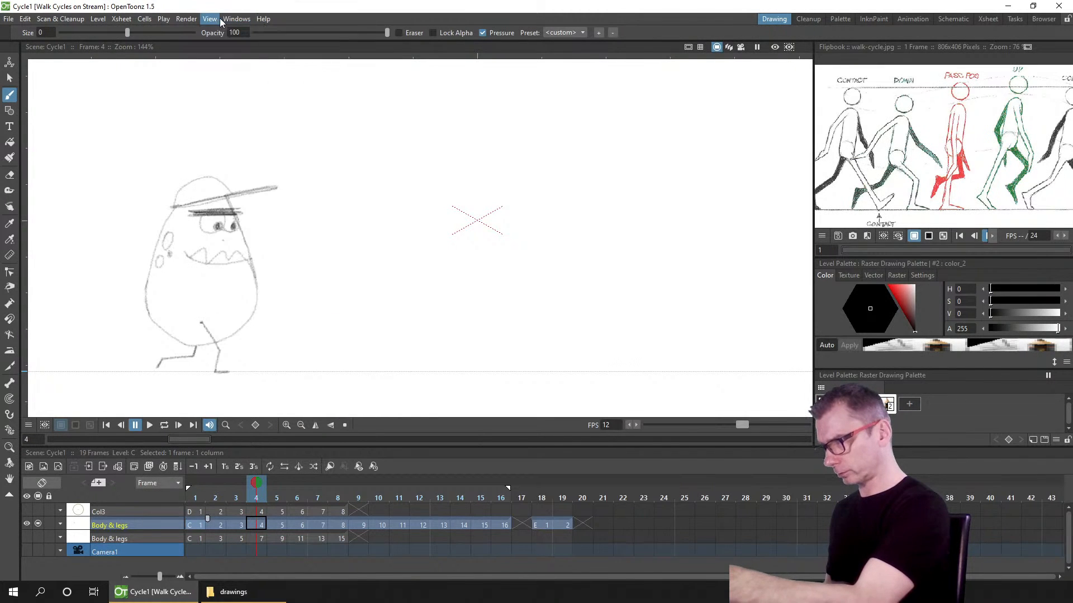
click(230, 19)
click(281, 369)
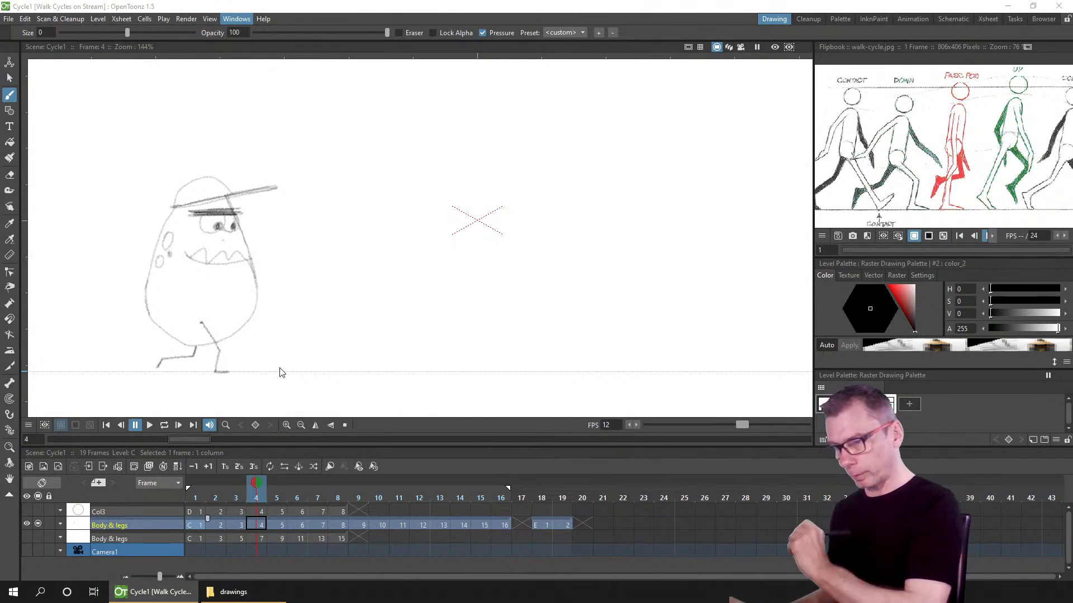
click(578, 245)
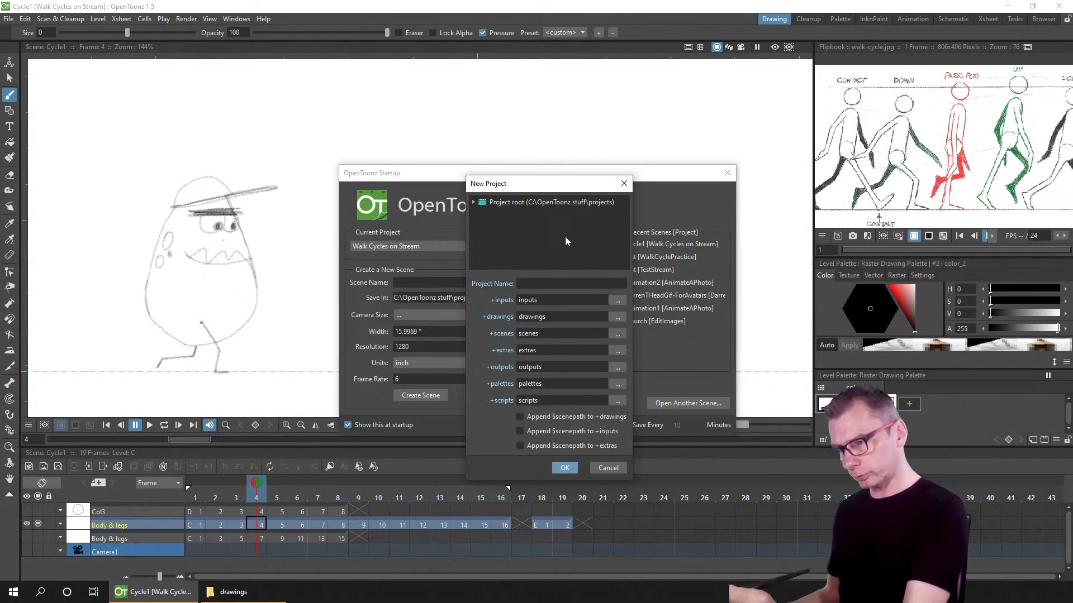
click(548, 283)
text(Tes)
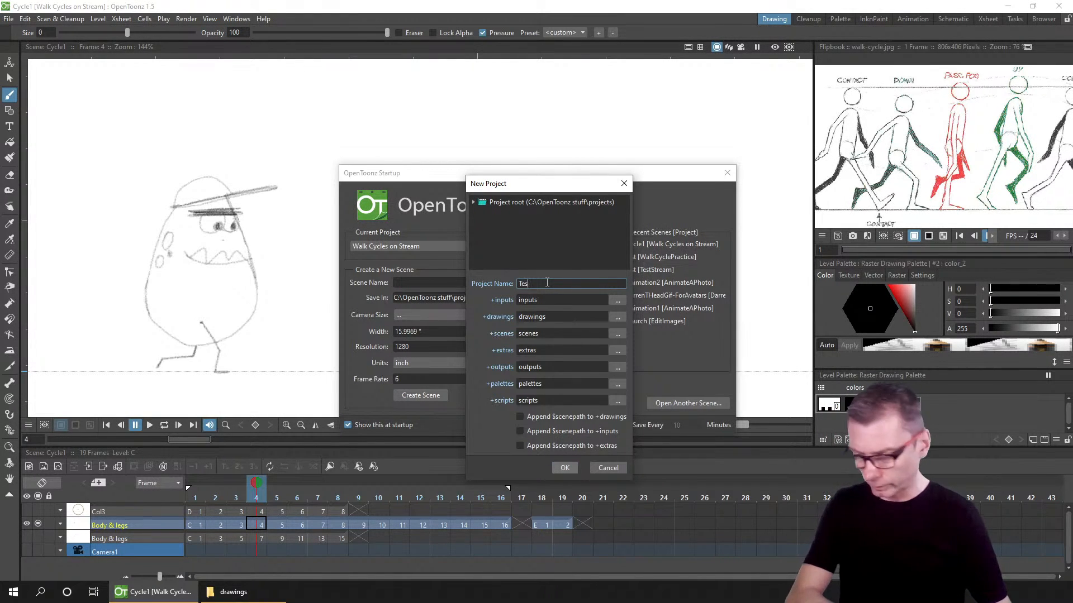
text(ts)
key(Return)
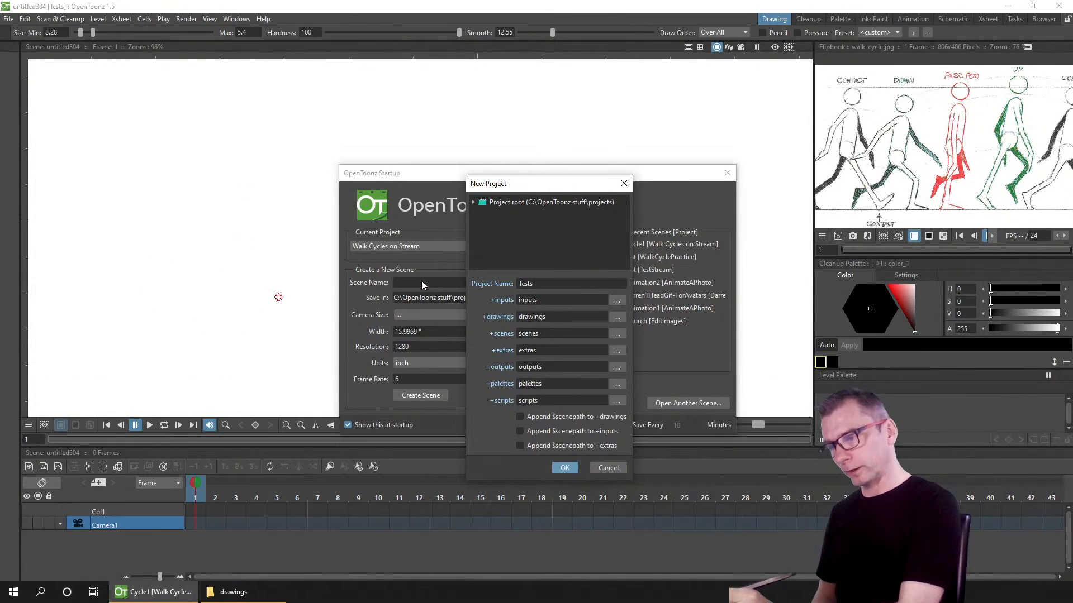
Step: Create a new scene named Stream in the Tests project
click(415, 282)
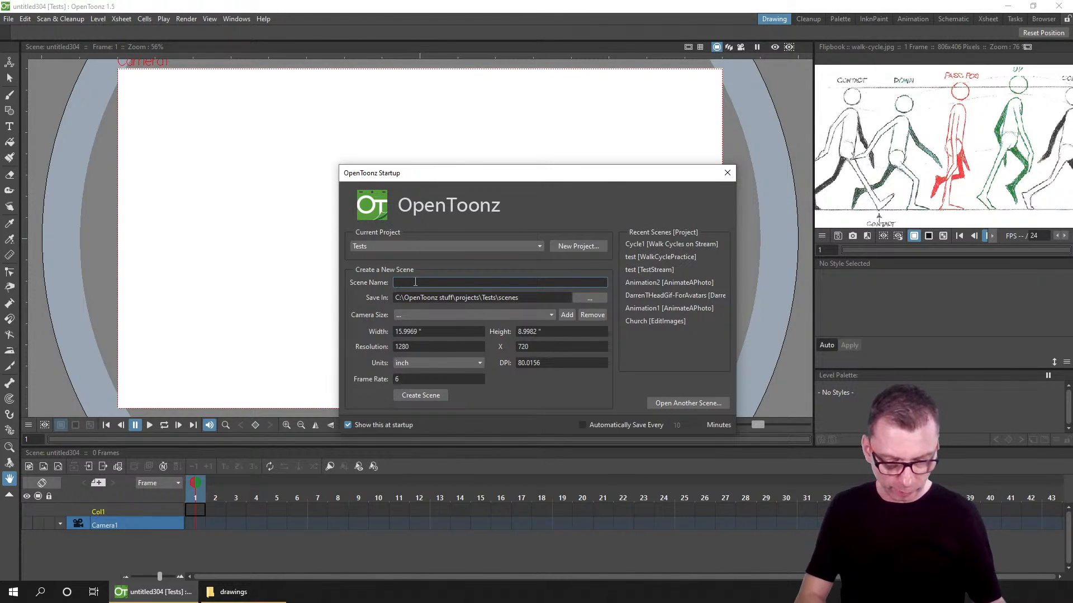
text(Stream)
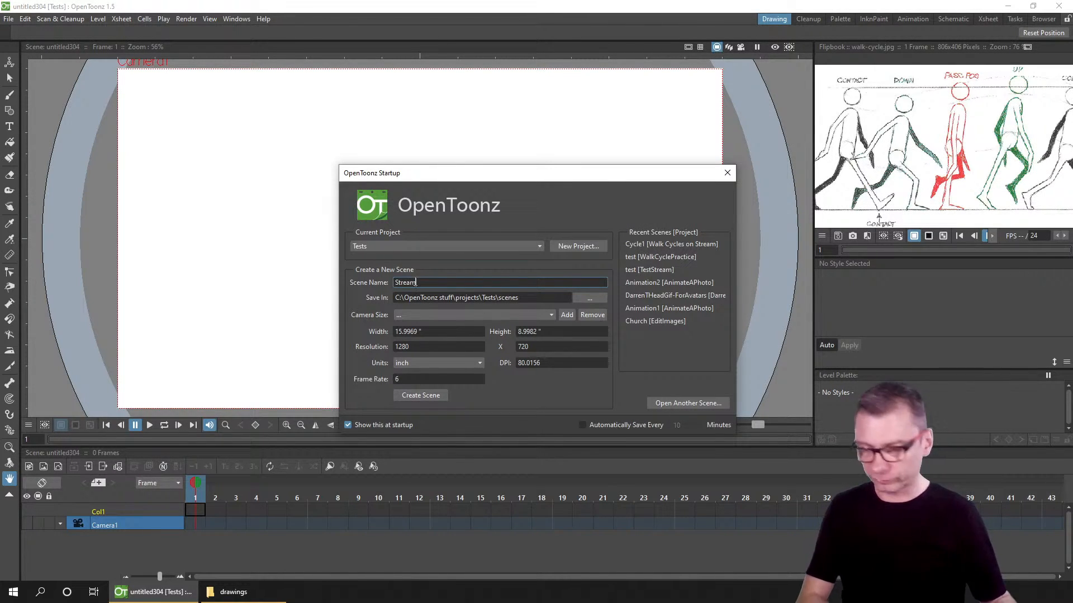
click(424, 396)
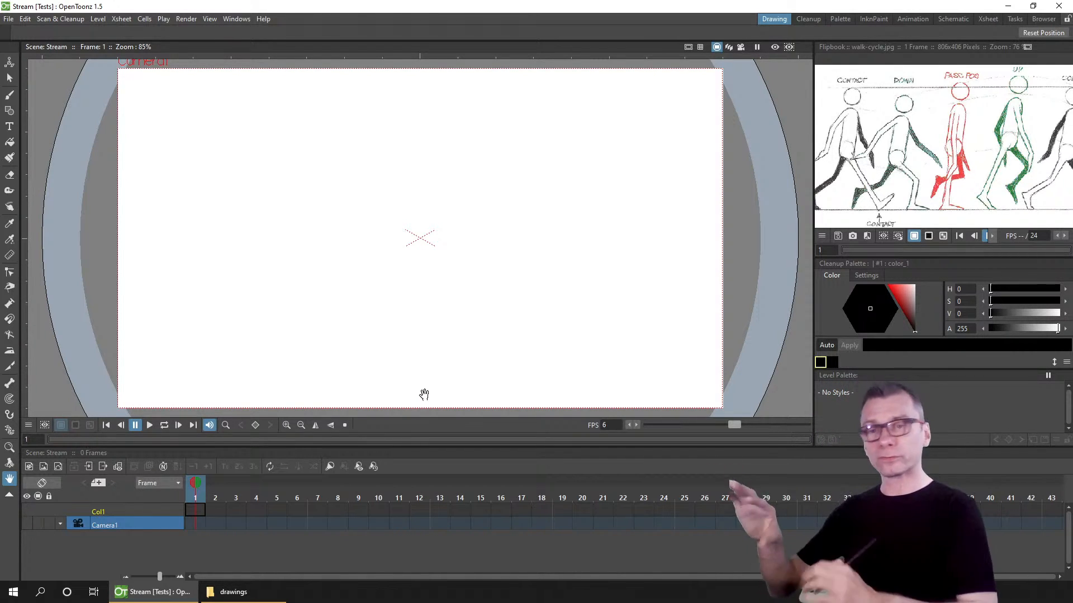
Step: Add a new drawing level in the first cell of Col1 and switch to the Brush tool
click(193, 511)
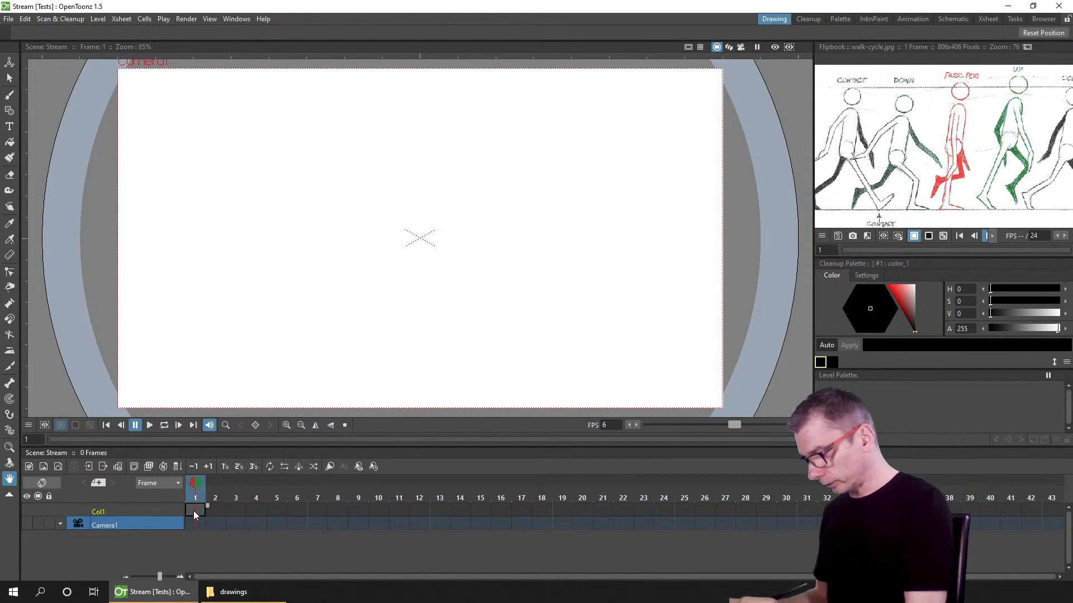
click(32, 469)
click(384, 379)
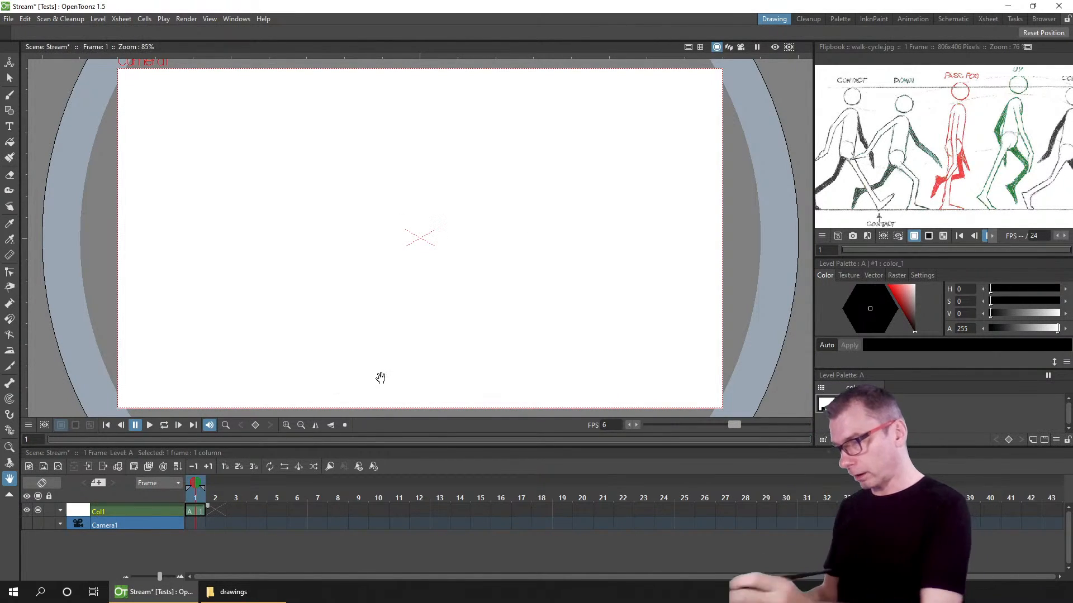
key(b)
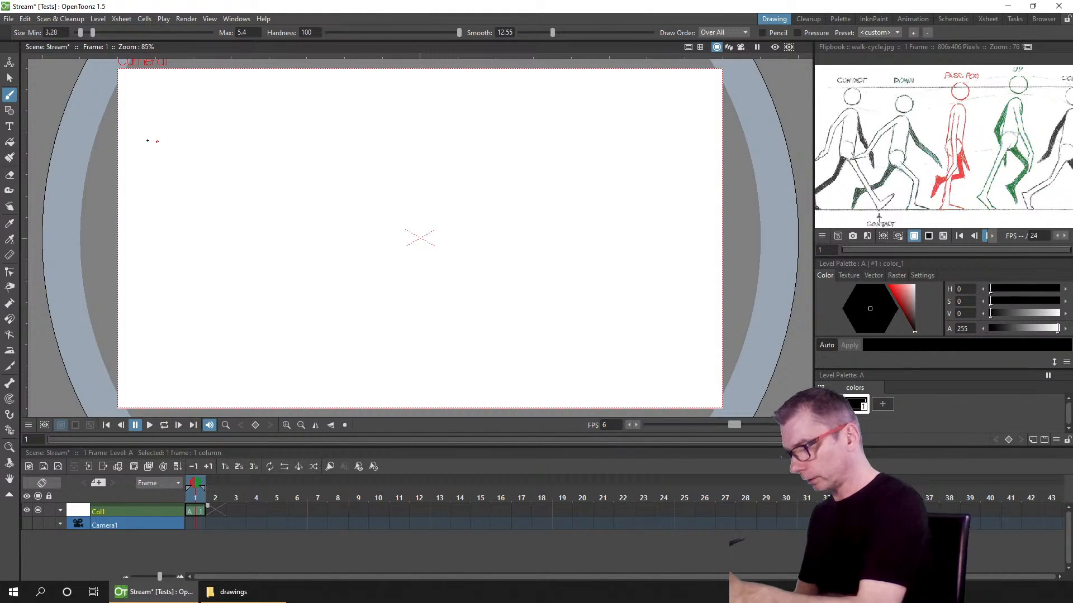
Step: Sketch a simple standing figure with head, torso and legs on the first drawing
mouse_move(194, 257)
mouse_down()
mouse_move(139, 276)
mouse_move(190, 387)
mouse_up()
mouse_move(150, 270)
mouse_down()
mouse_move(167, 398)
mouse_move(200, 388)
mouse_up()
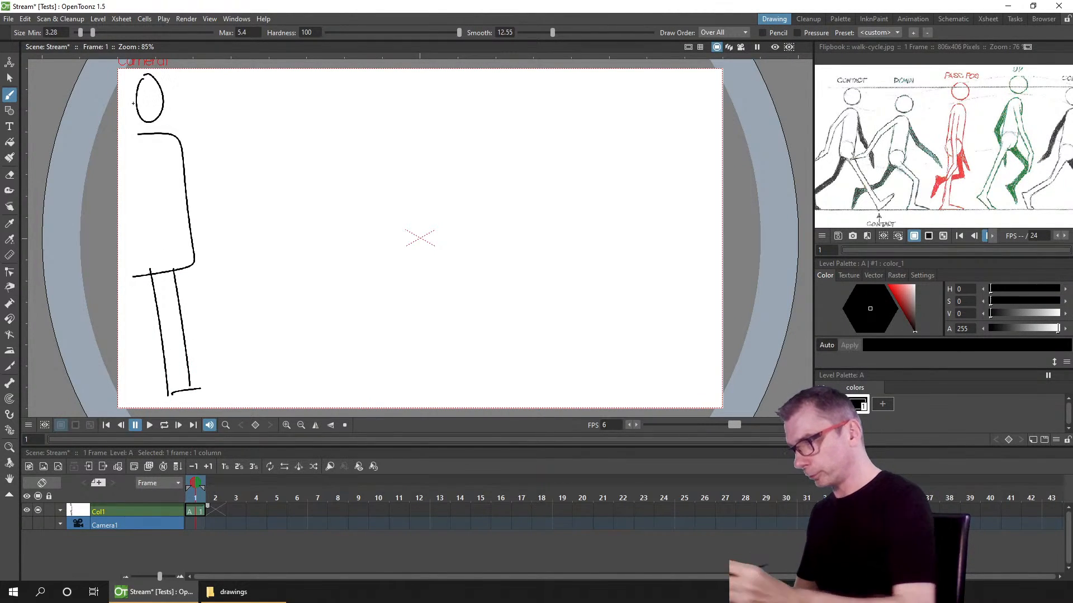
Step: Create a new Toonz Raster level in the next column and sketch an outlined arm on it
click(29, 466)
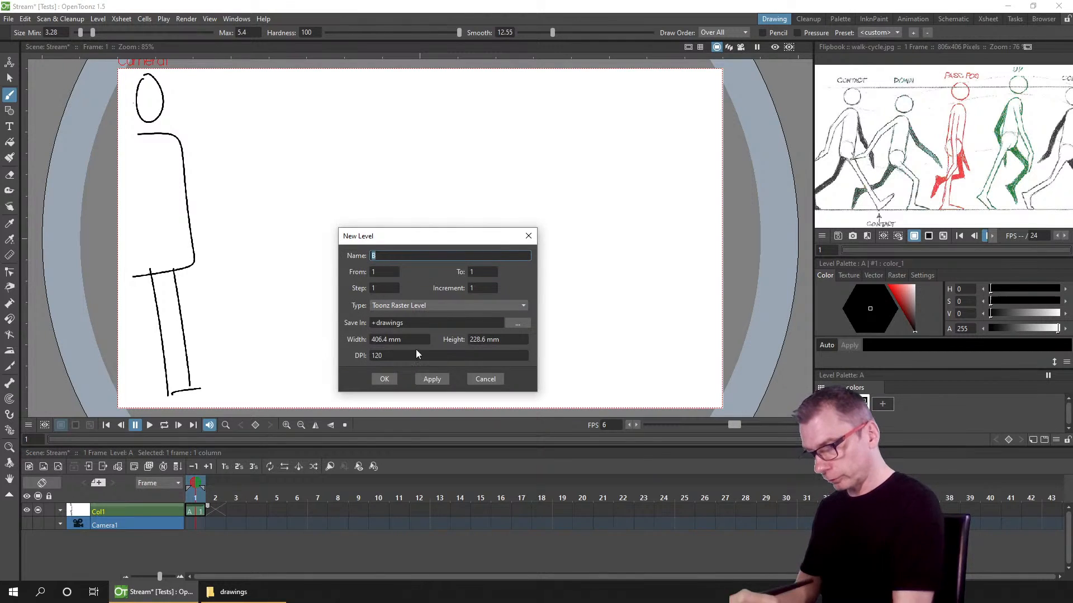
click(384, 379)
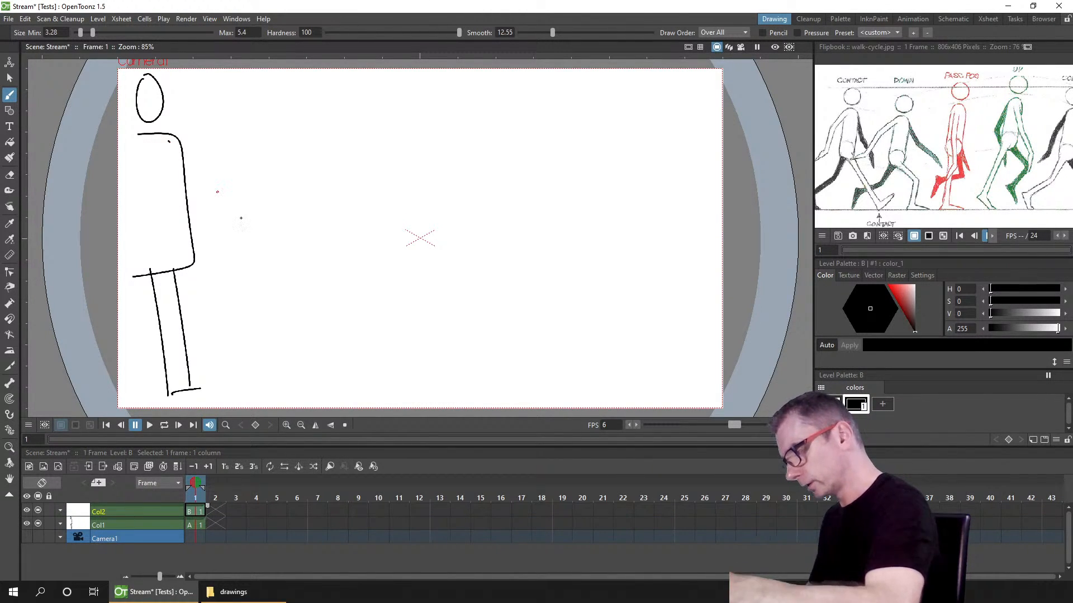
drag(169, 141, 244, 226)
drag(159, 154, 232, 240)
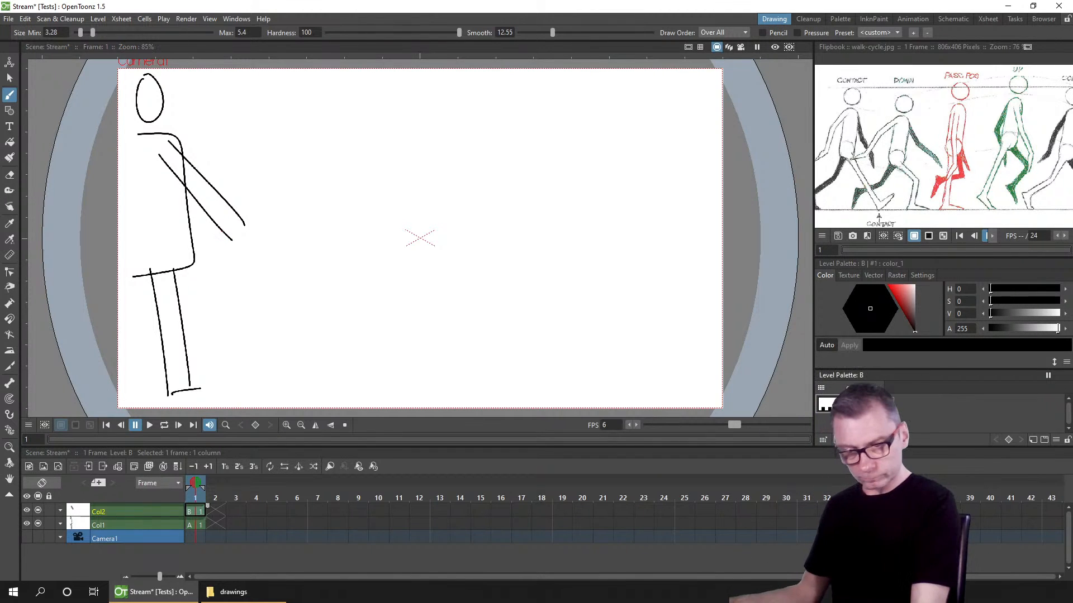
Step: Add a new color style to the arm level's palette
click(883, 404)
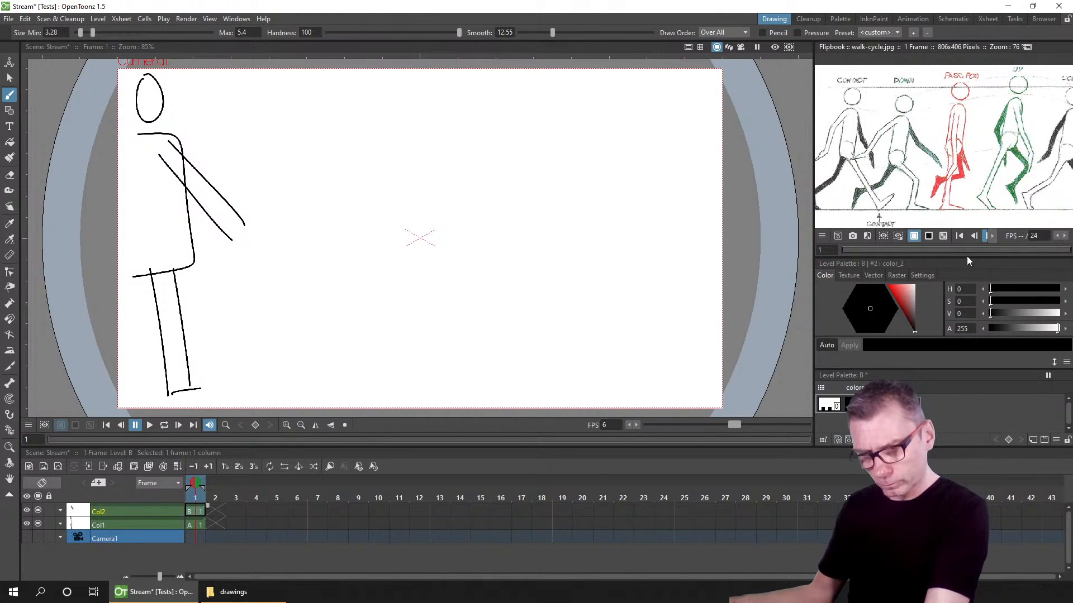
drag(970, 263, 964, 255)
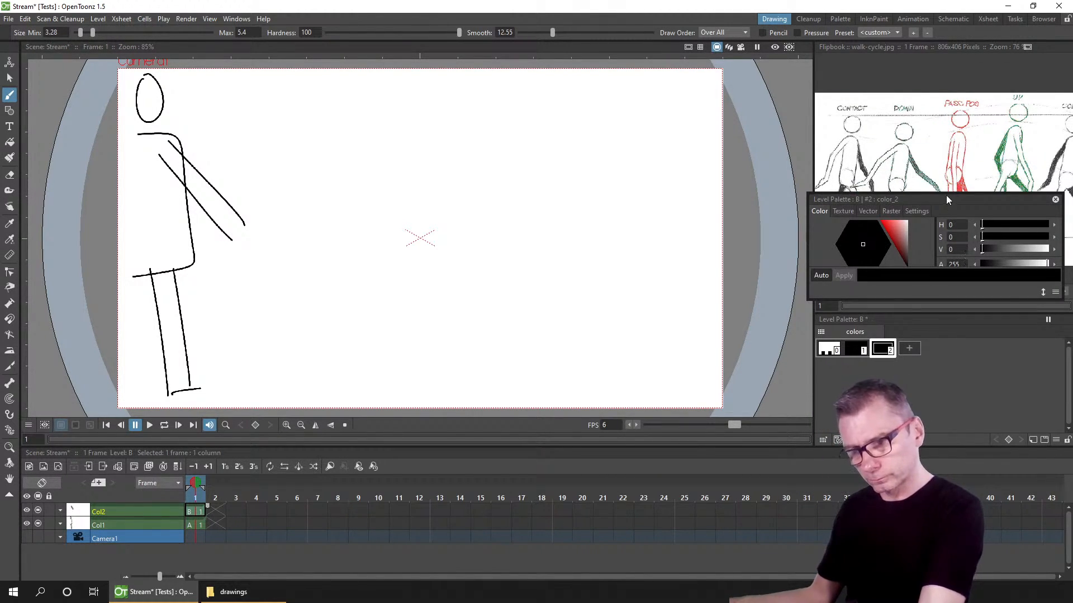
drag(946, 196, 953, 313)
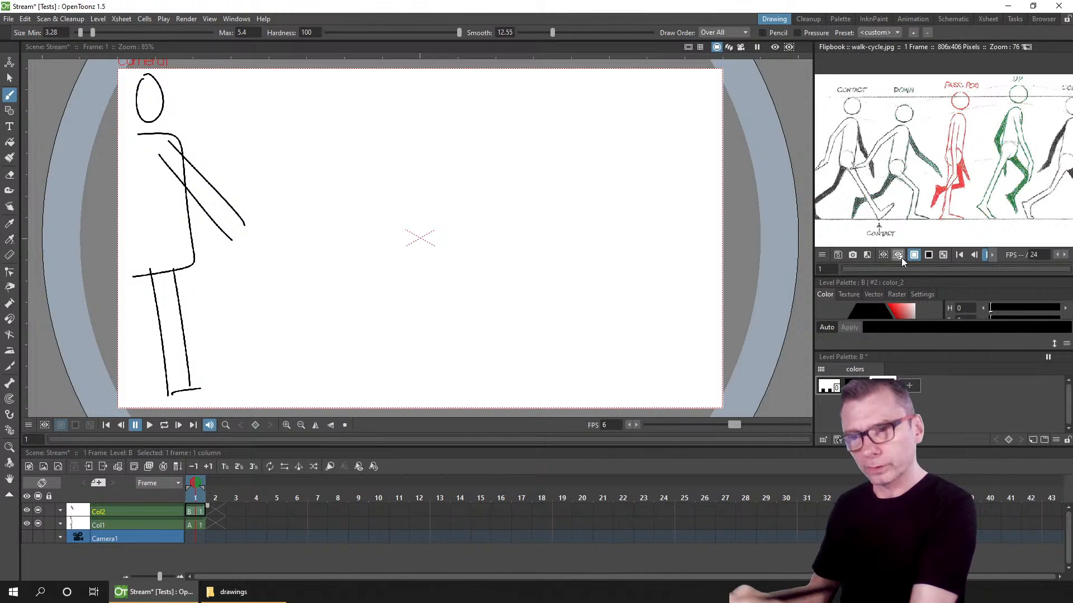
Step: Lock the room panes and enlarge the style editor panel
click(236, 19)
mouse_move(313, 36)
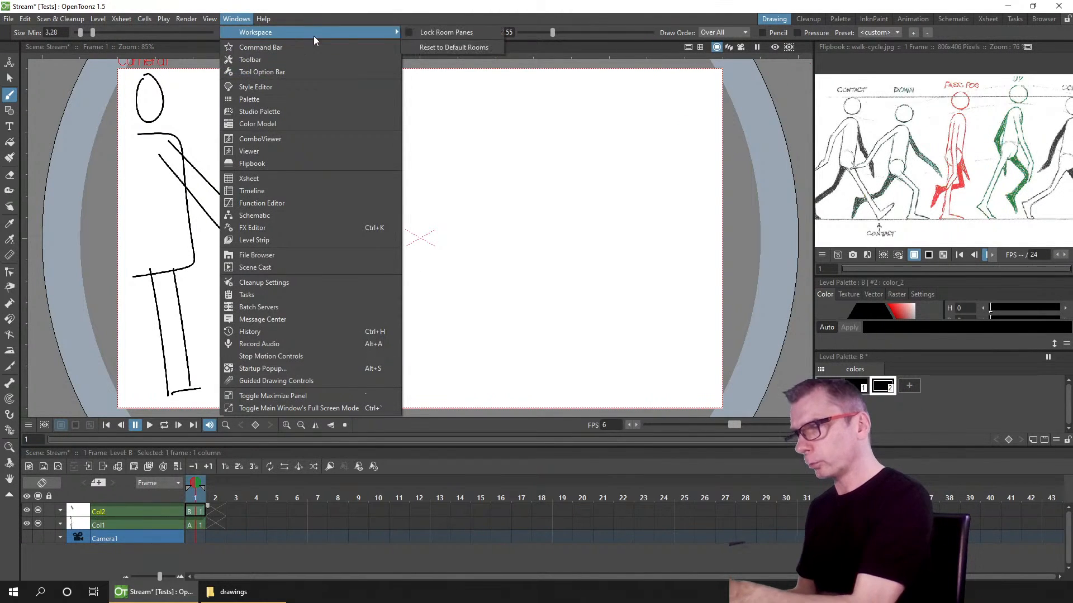
click(406, 32)
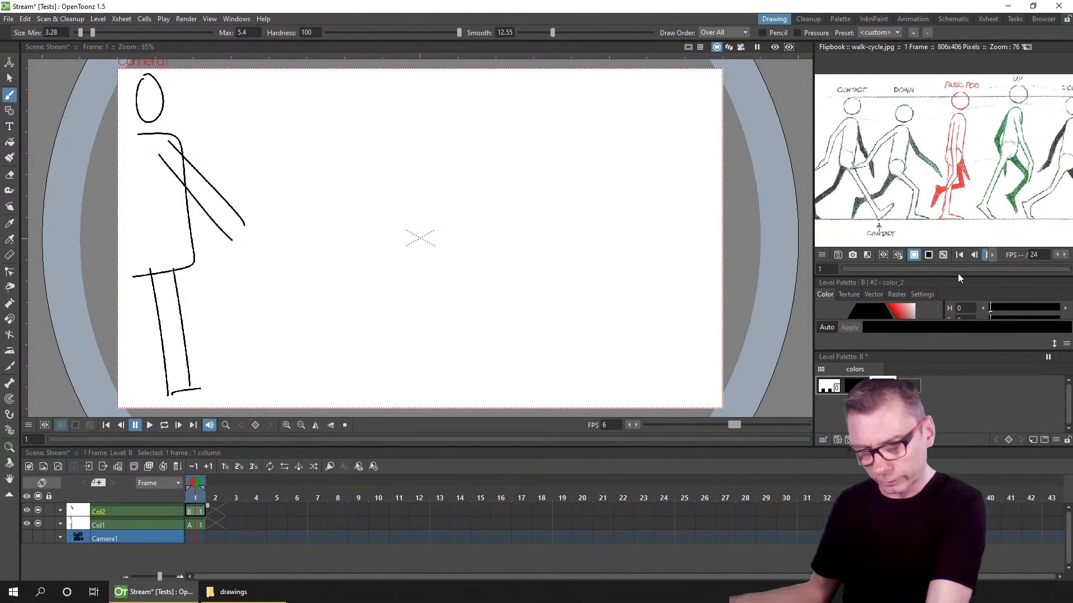
drag(958, 277, 959, 139)
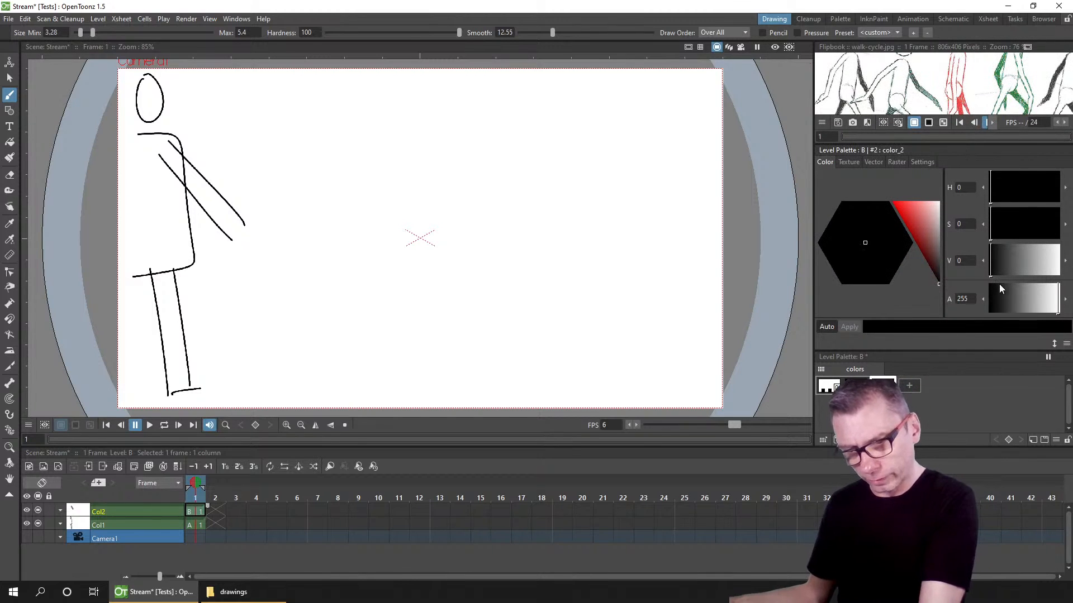
Step: Set the new style to red (H 7, S 83, V 98) and set the brush draw order to Under All
drag(894, 195, 902, 238)
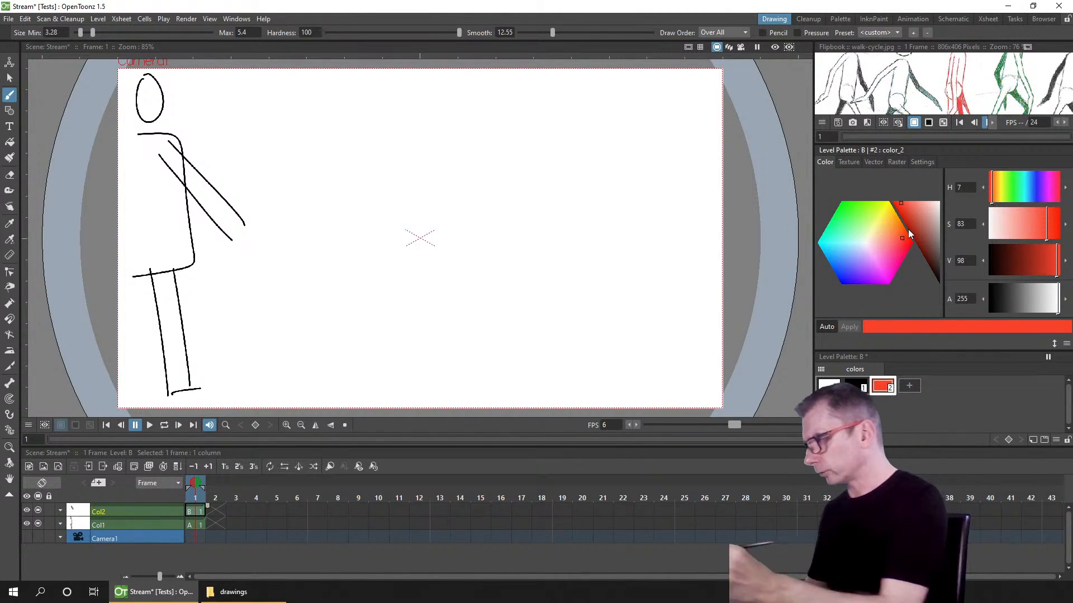
scroll(181, 148, up, 5)
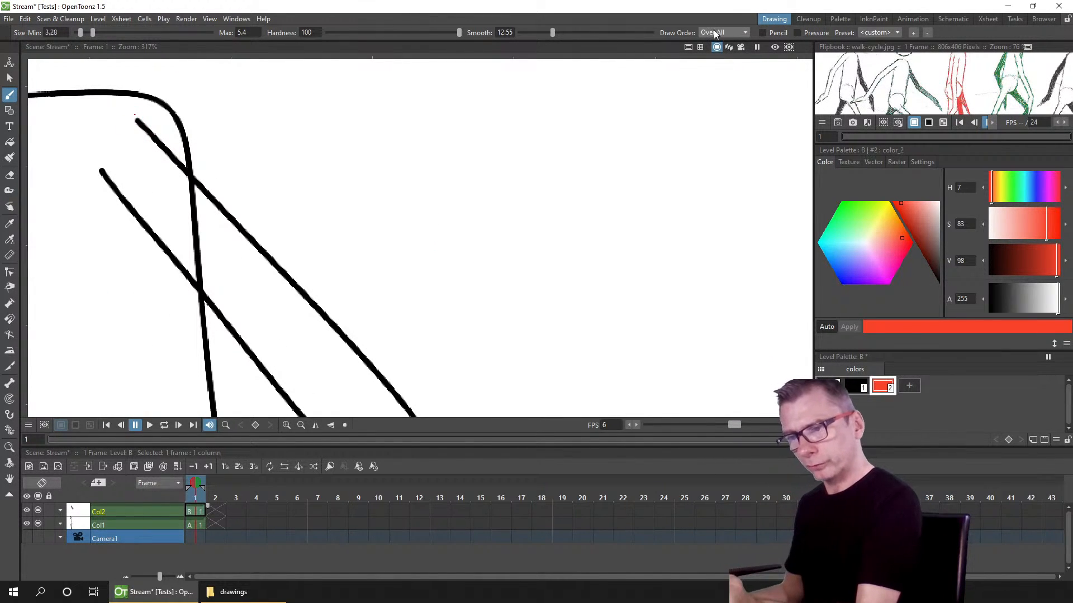
click(720, 51)
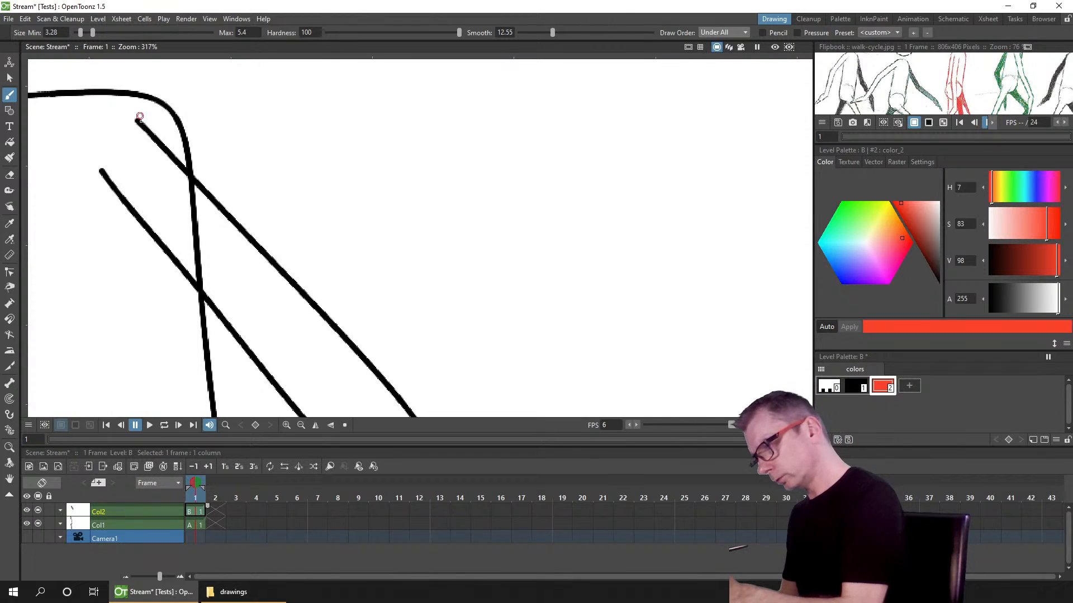
Step: Close the end of the arm's outline with black strokes, undoing a stray stroke and redrawing it
drag(138, 119, 129, 125)
drag(103, 159, 102, 170)
drag(410, 382, 409, 188)
mouse_move(421, 237)
mouse_down()
mouse_move(405, 274)
mouse_move(375, 292)
mouse_up()
key(ctrl+z)
click(854, 386)
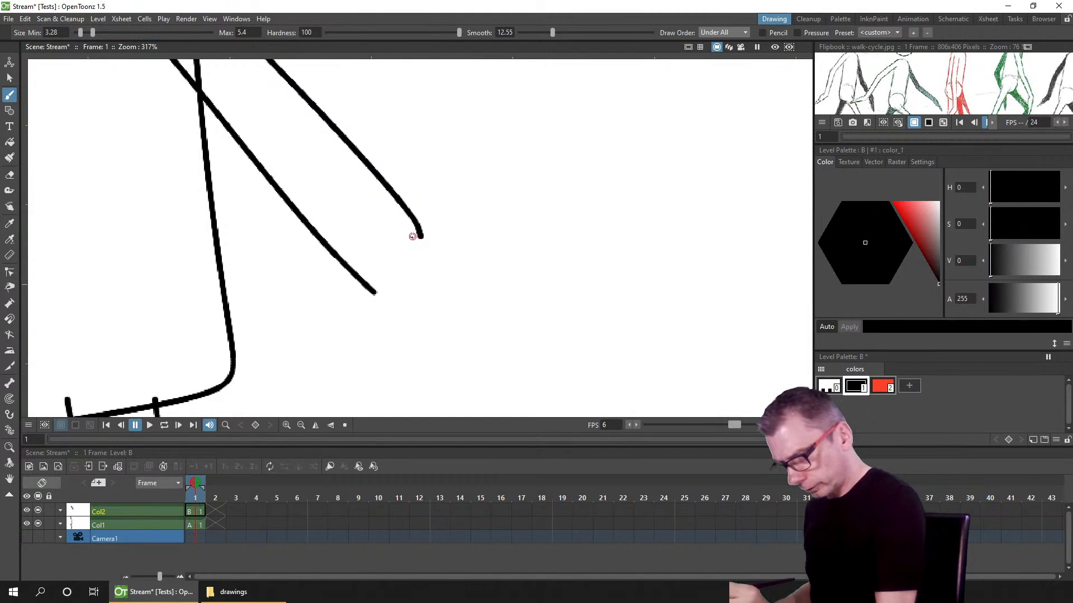
mouse_move(420, 237)
mouse_down()
mouse_move(404, 273)
mouse_move(374, 292)
mouse_up()
Step: Fill the whole arm with the red style using the Fill tool
click(882, 386)
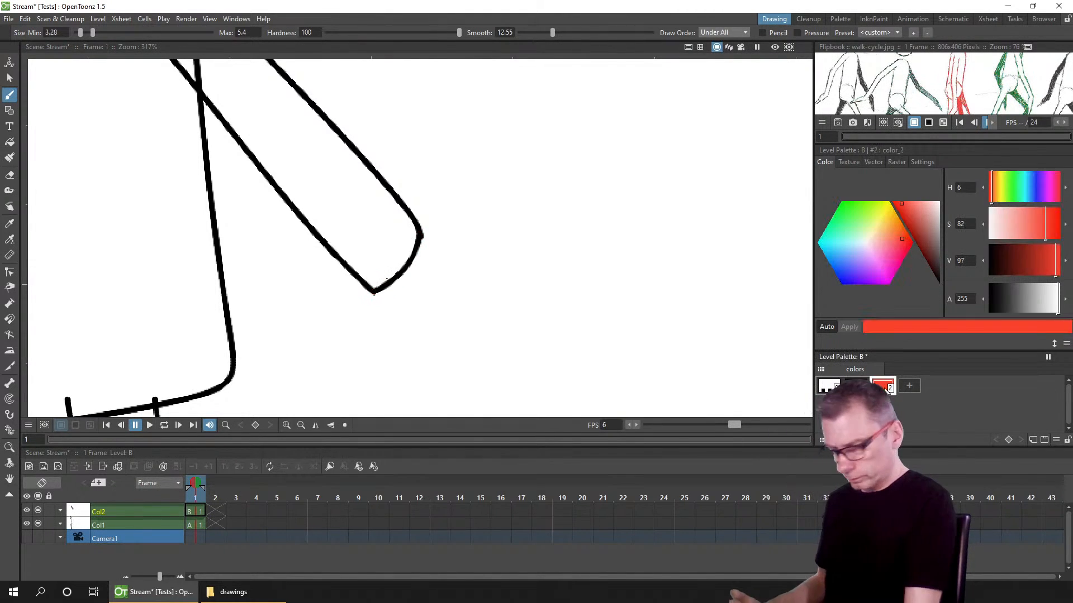
click(9, 142)
click(296, 151)
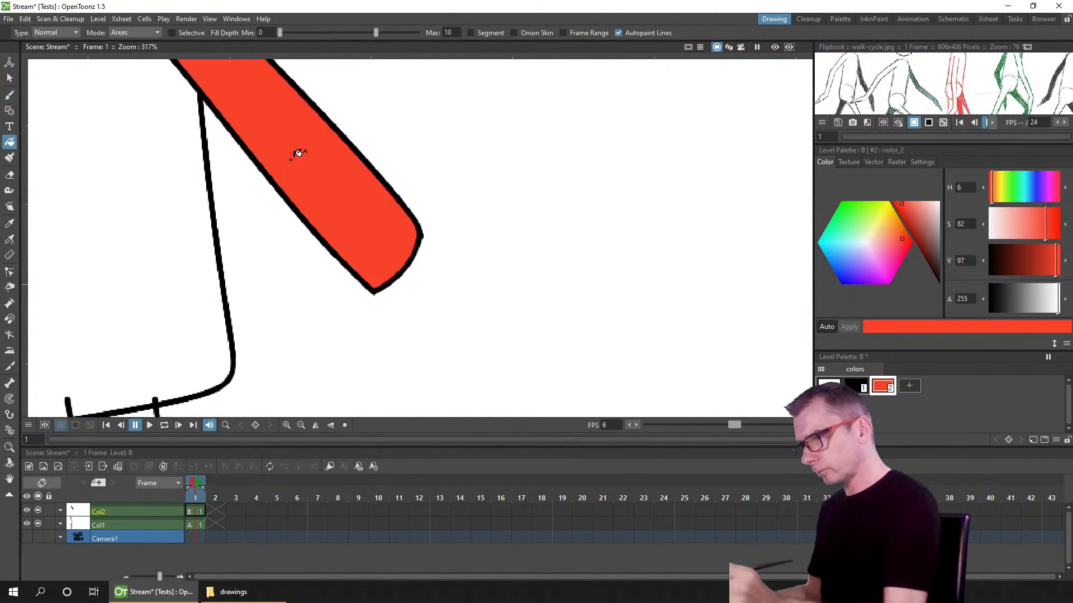
scroll(407, 152, down, 2)
scroll(401, 157, down, 1)
drag(411, 187, 429, 299)
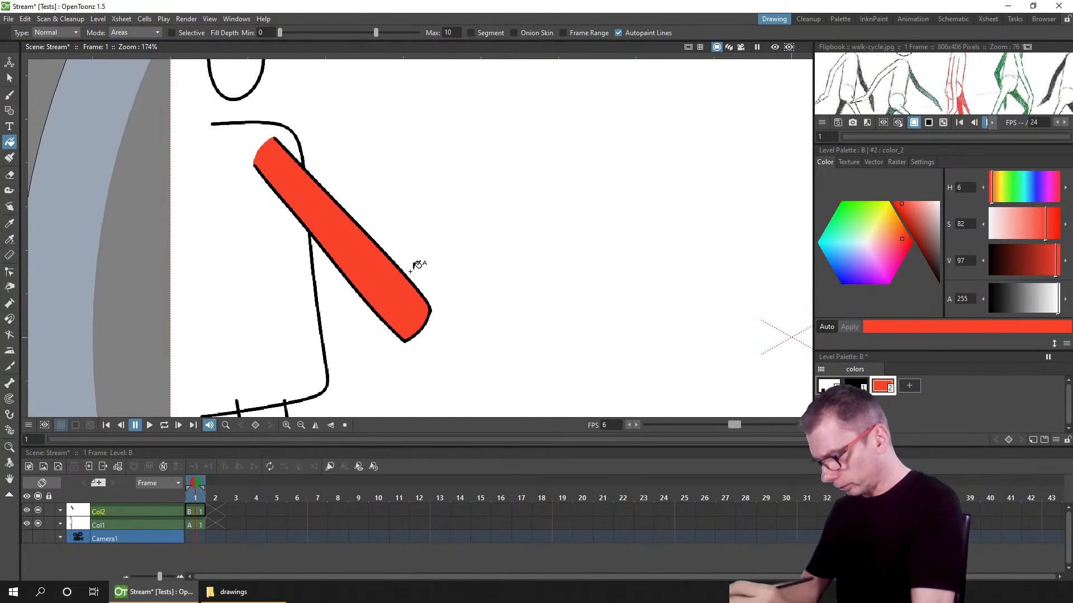
Step: Create another raster level in a third column and rename that column Hand
click(41, 469)
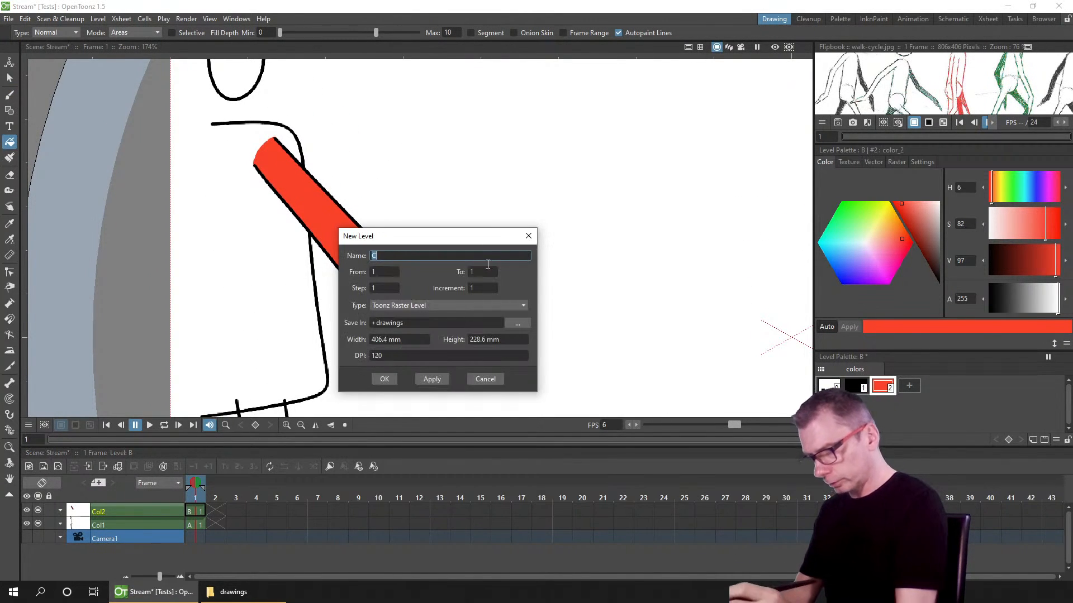
click(383, 378)
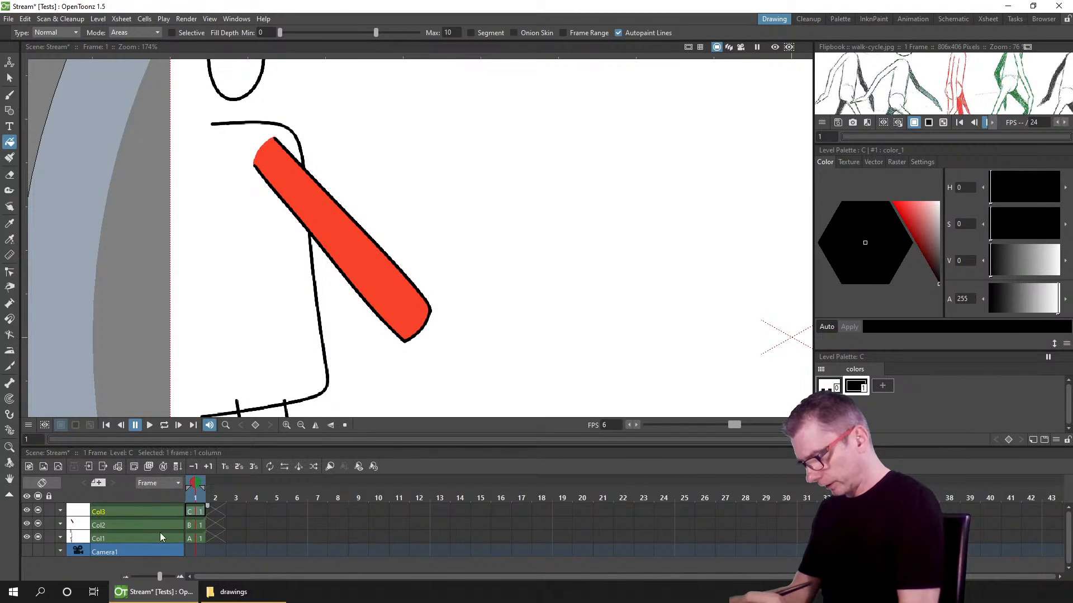
click(133, 508)
double_click(118, 511)
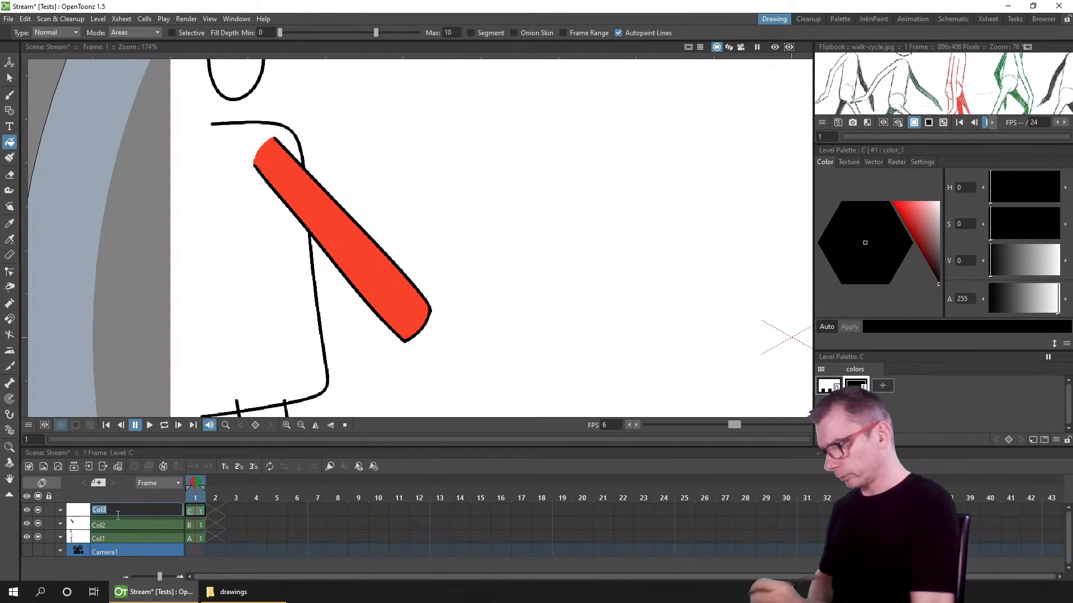
text(Hand)
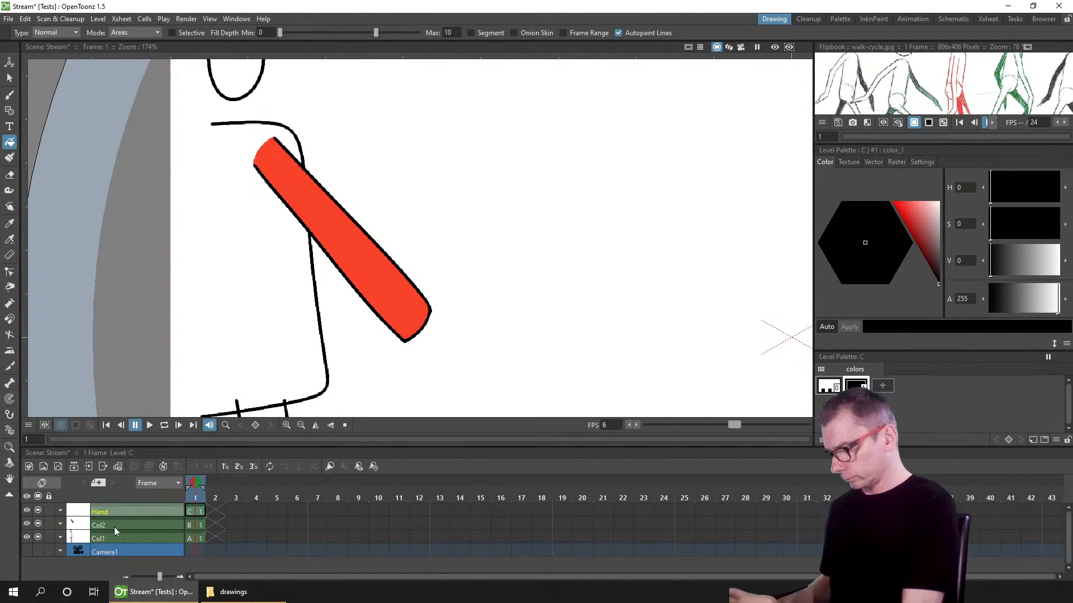
Step: Rename the arm's column Arm
click(114, 526)
double_click(112, 526)
text(Arm)
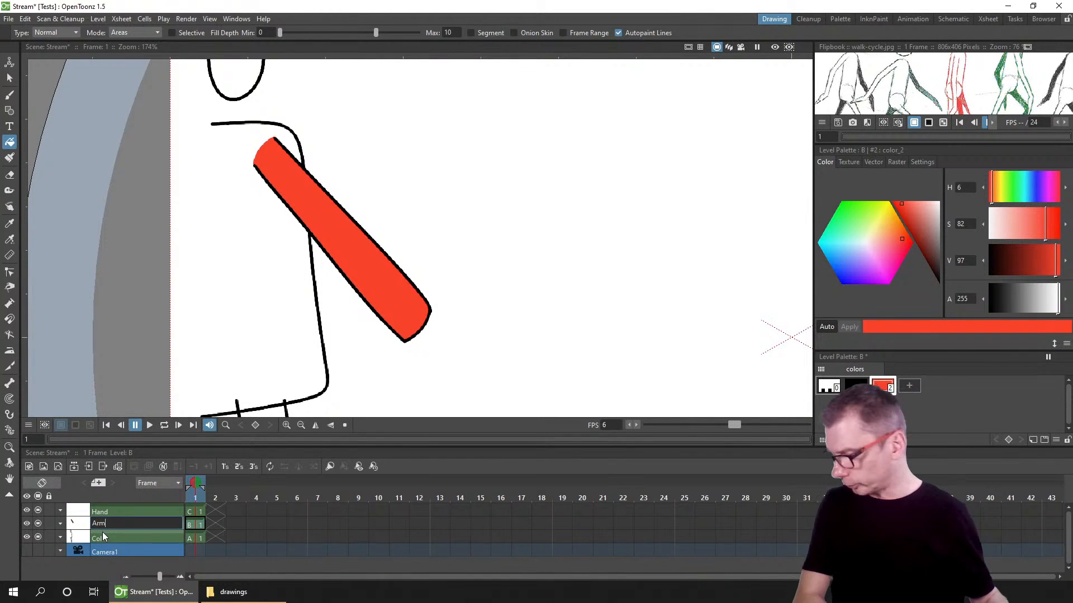
key(Return)
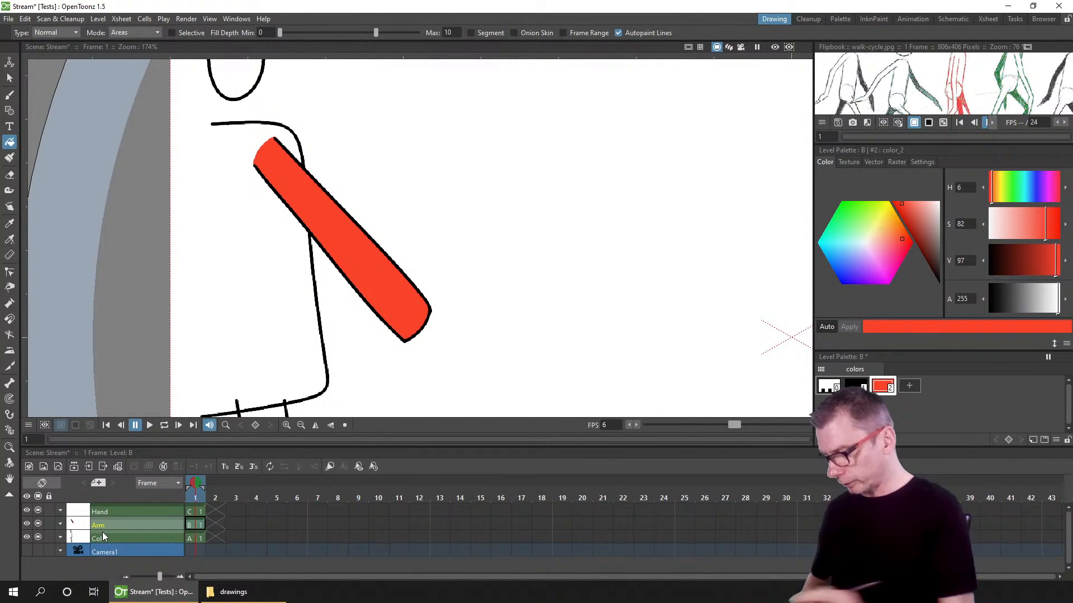
Step: Draw a hand outline at the end of the arm on the Hand level with the Brush
click(194, 512)
click(9, 93)
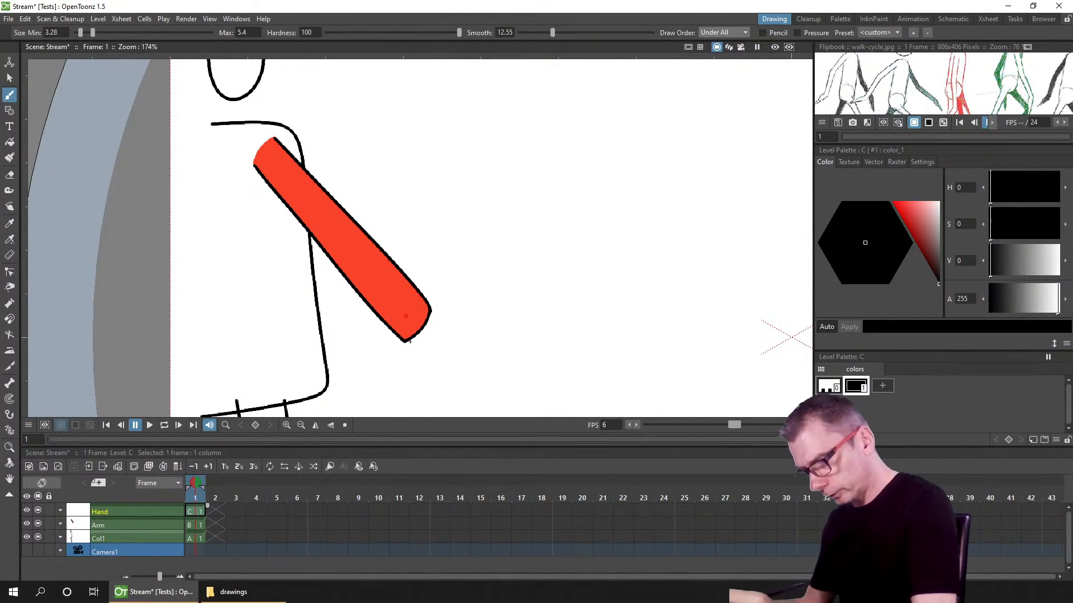
mouse_move(431, 308)
mouse_down()
mouse_move(480, 356)
mouse_move(464, 349)
mouse_move(428, 387)
mouse_move(407, 352)
mouse_move(431, 310)
mouse_up()
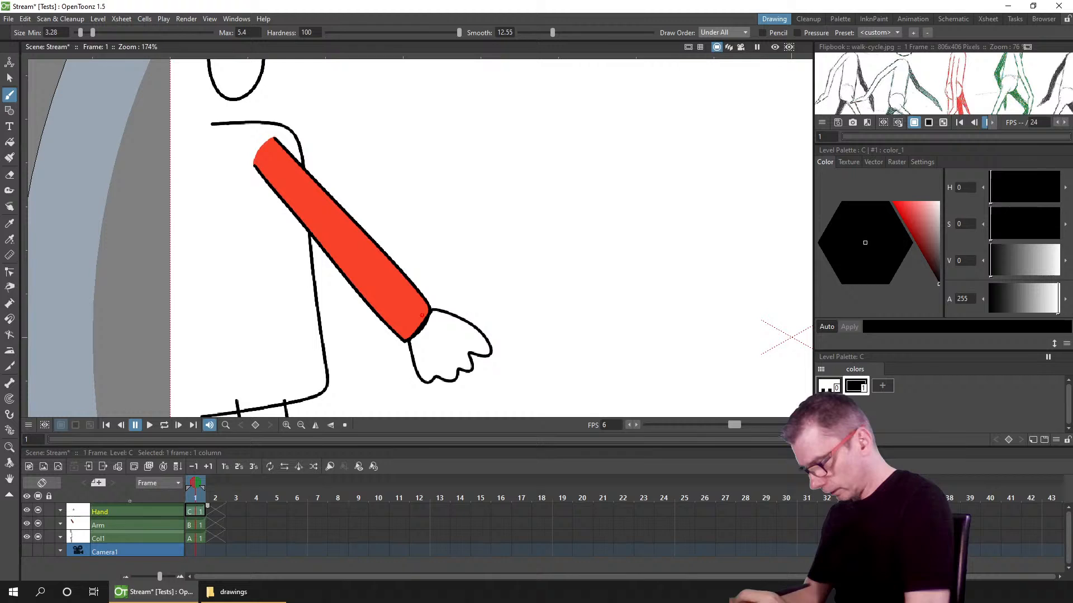
Step: Add a new style to the Hand level's palette and set it to a light pink skin tone
click(38, 524)
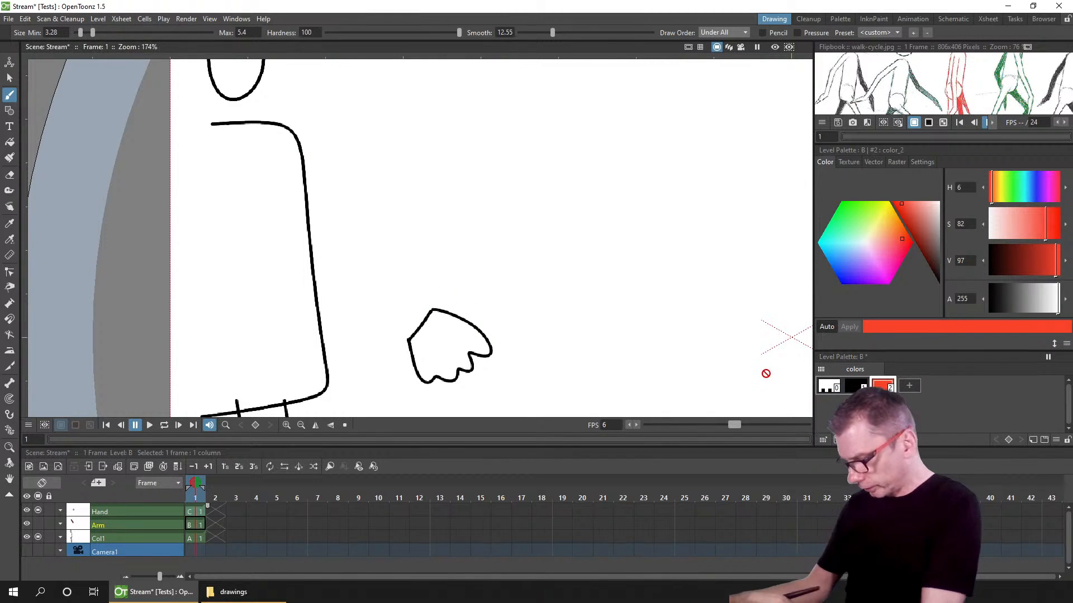
key(Up)
click(882, 384)
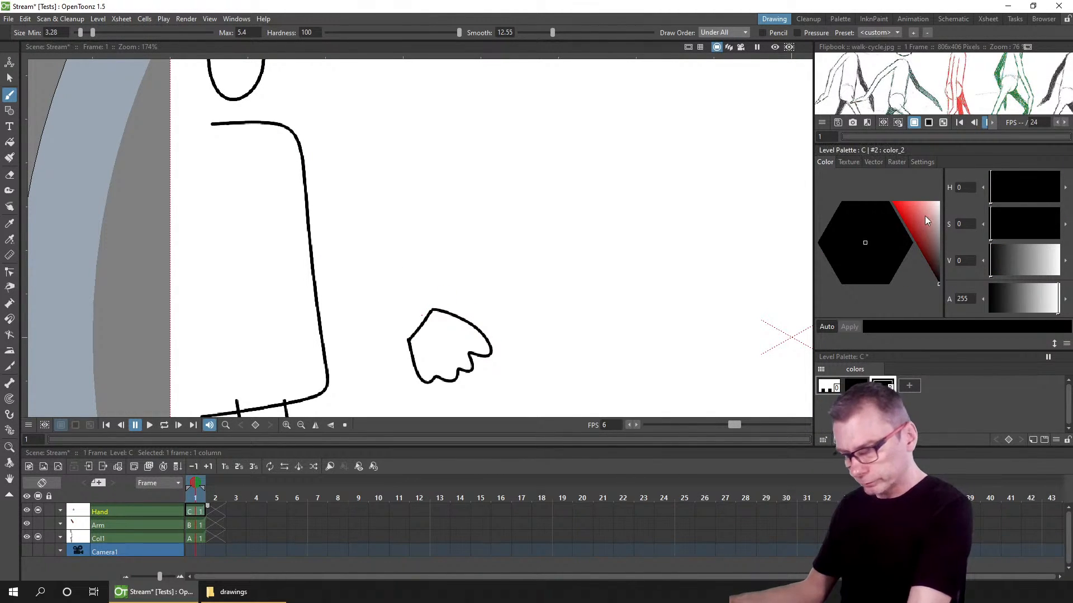
click(39, 524)
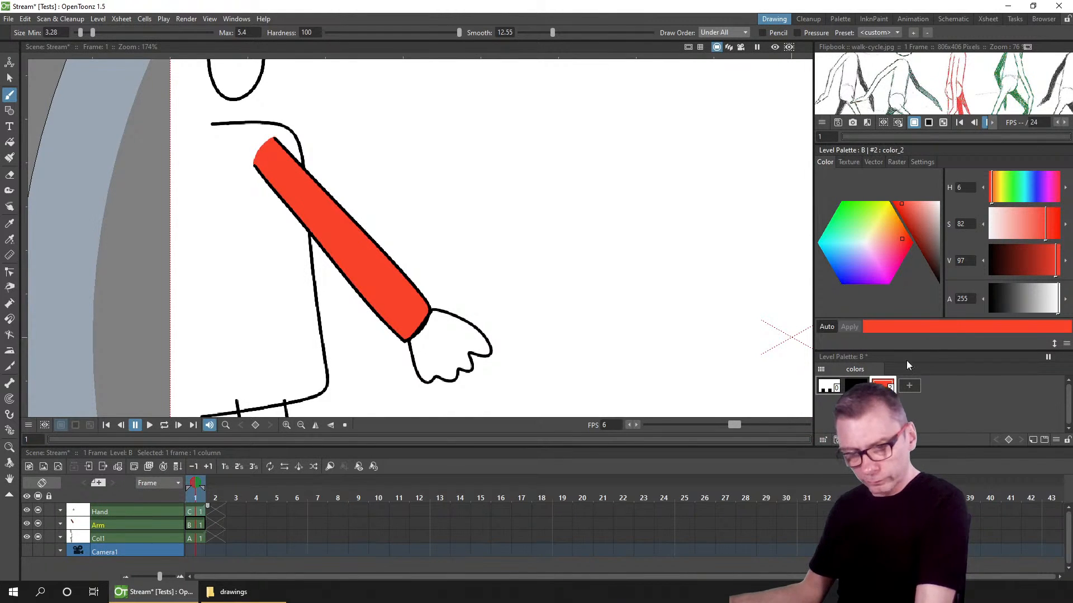
click(193, 512)
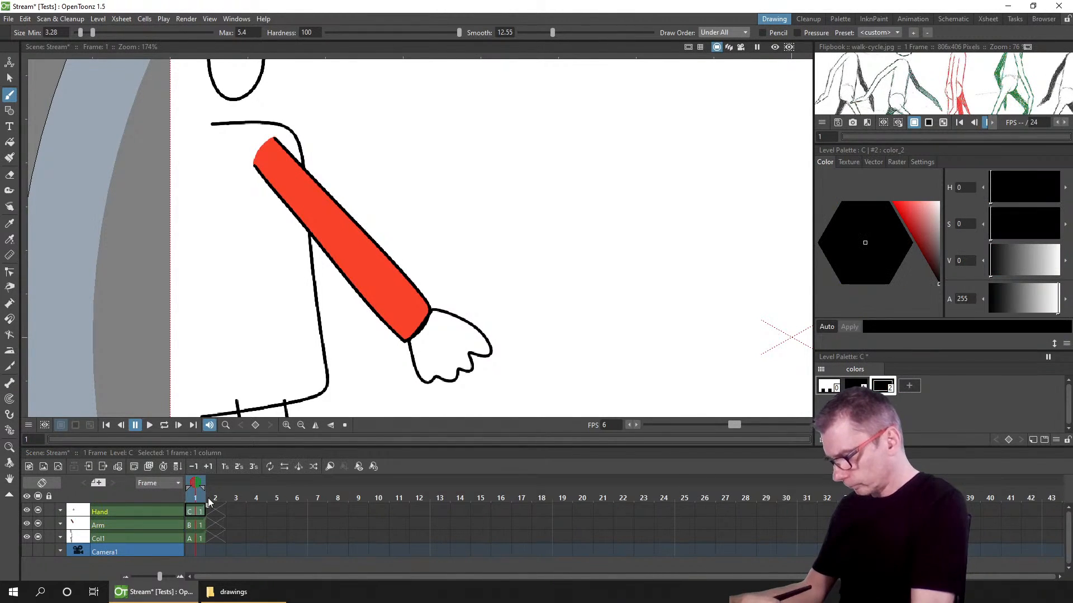
click(9, 239)
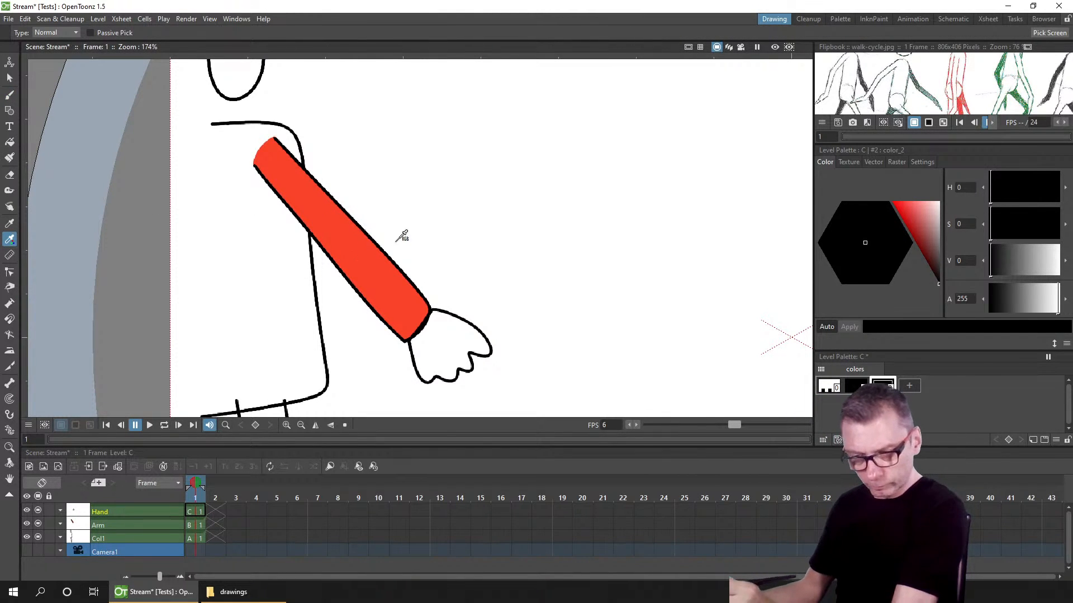
click(912, 210)
drag(918, 214, 912, 204)
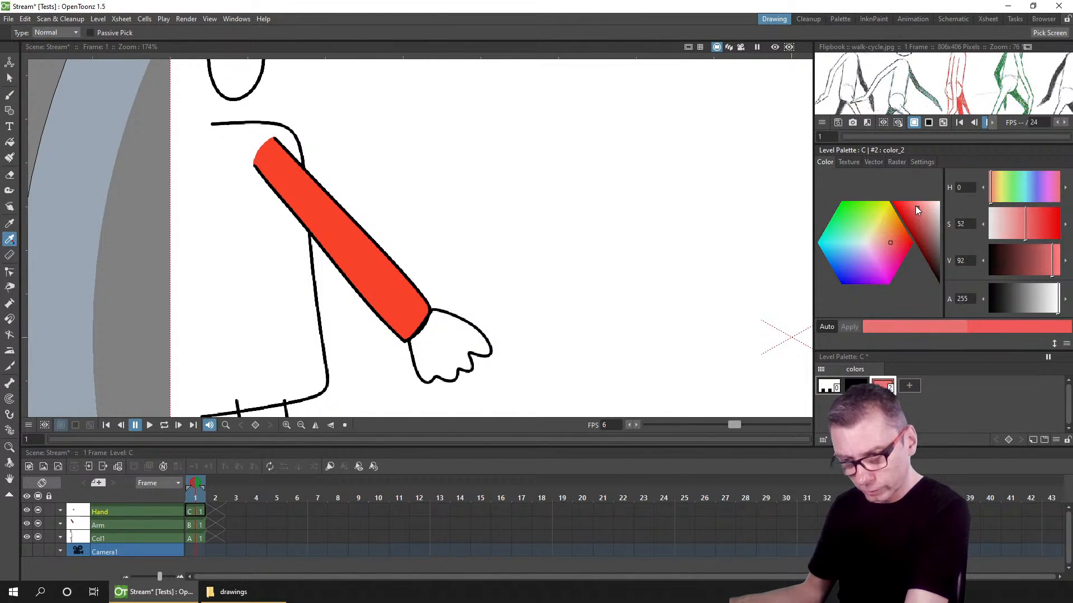
Step: Fill the hand with the pink style and save the scene
click(9, 141)
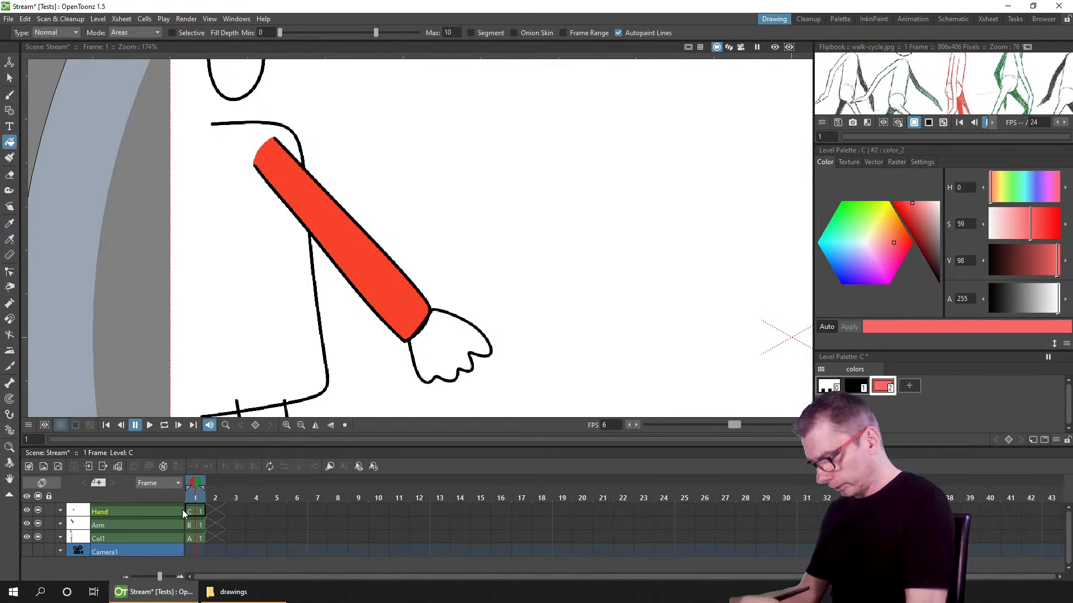
click(433, 352)
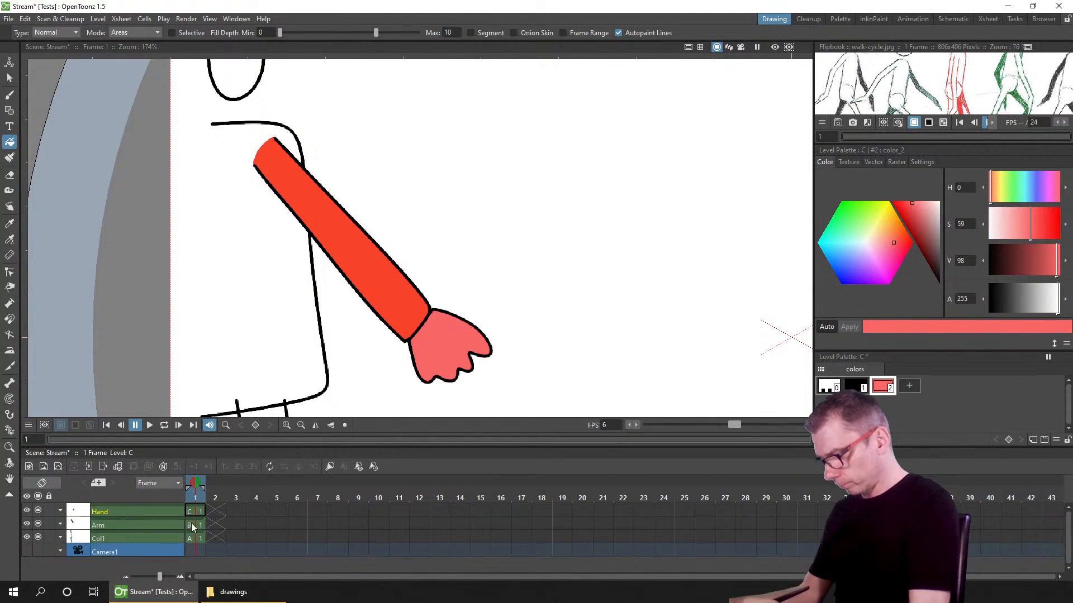
click(195, 525)
key(ctrl+s)
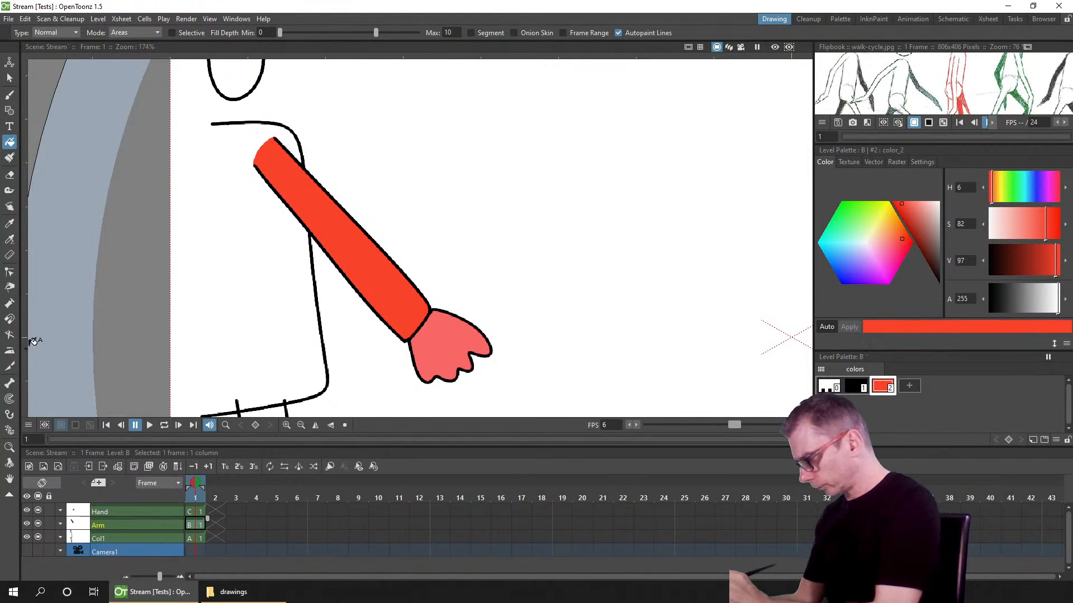
Step: Switch to the Skeleton tool in Build Skeleton mode
click(9, 430)
click(207, 29)
click(211, 38)
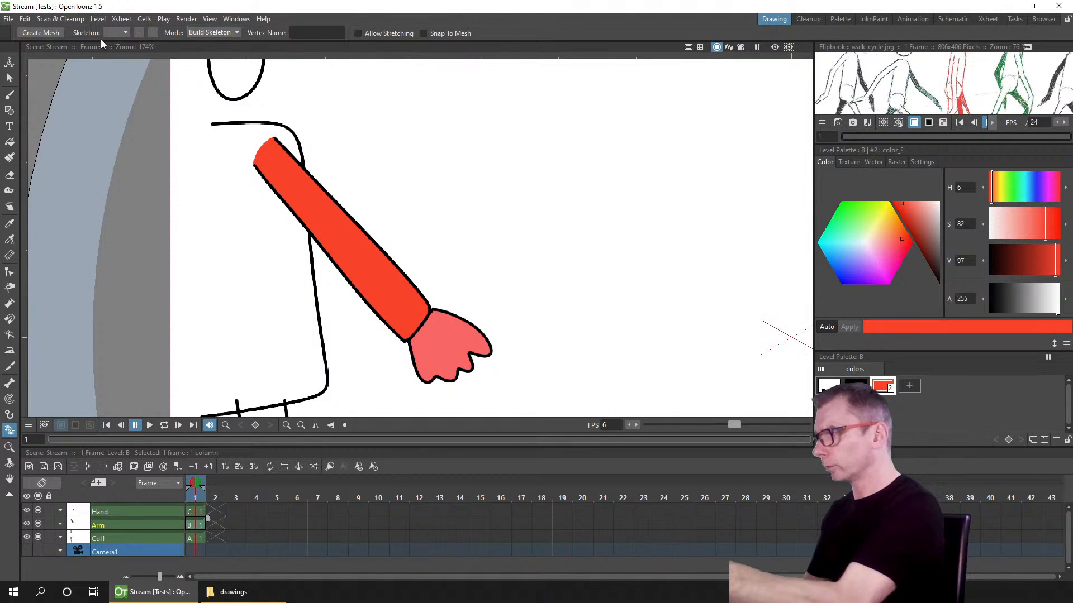
Step: Create a mesh from the Arm level with the default mesh settings
click(41, 32)
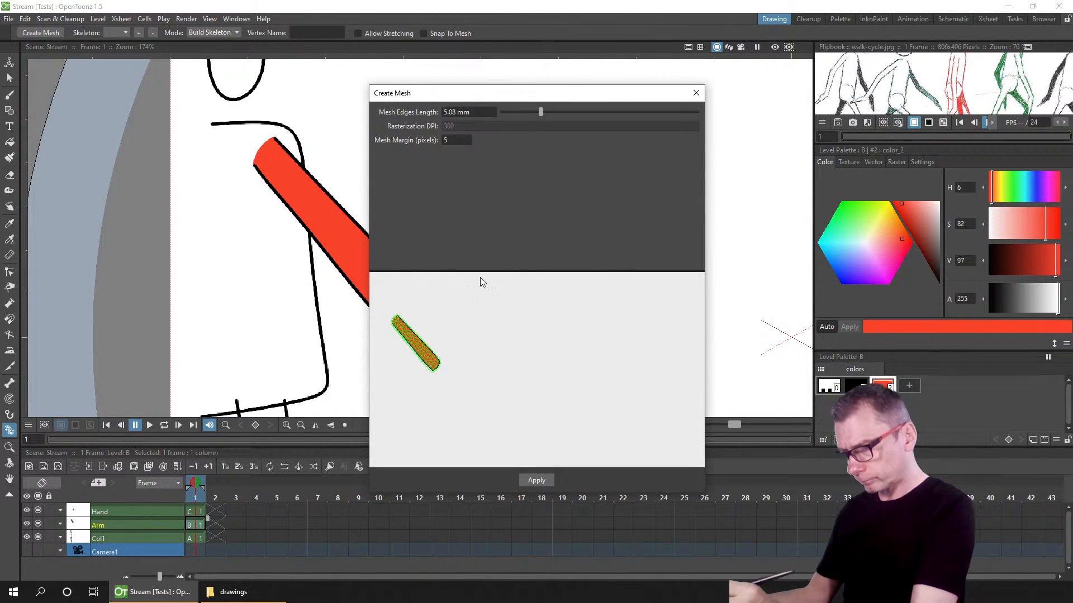
click(536, 480)
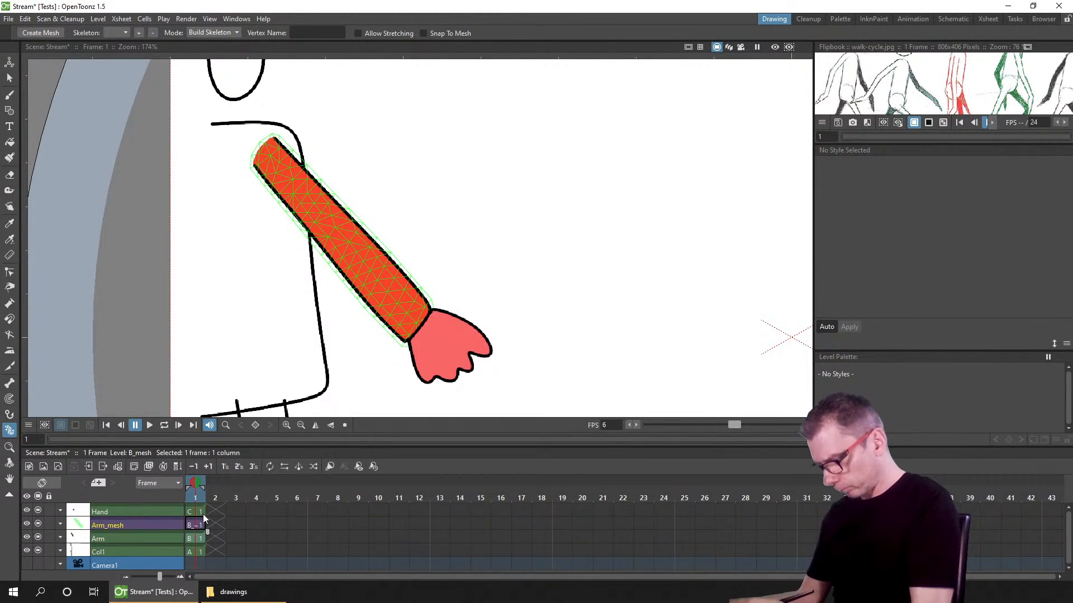
Step: Extend the frame 1 cells of all columns through frame 19
click(193, 513)
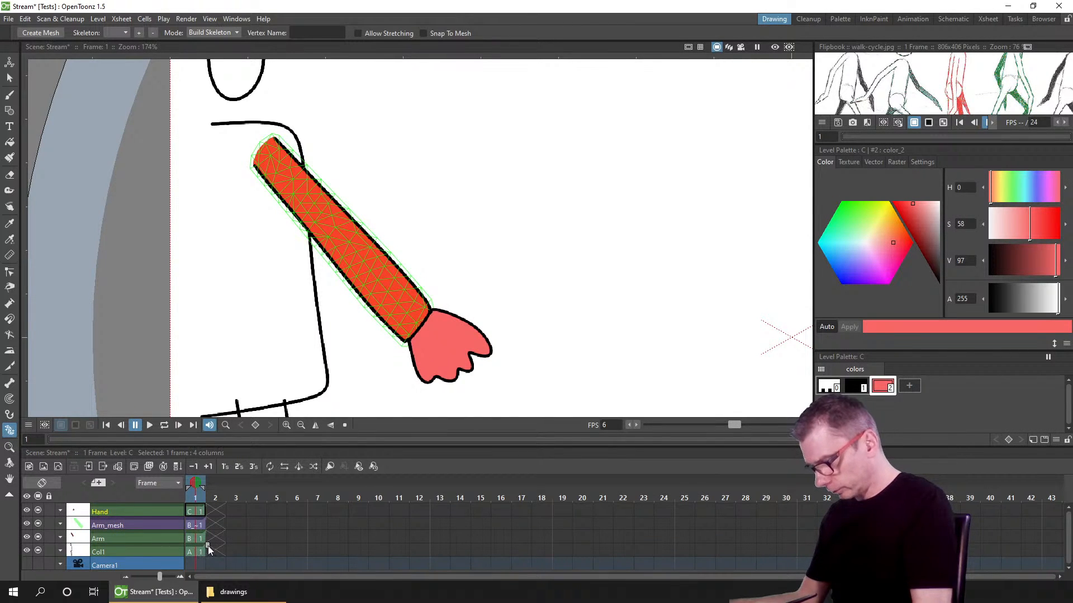
drag(208, 545, 583, 551)
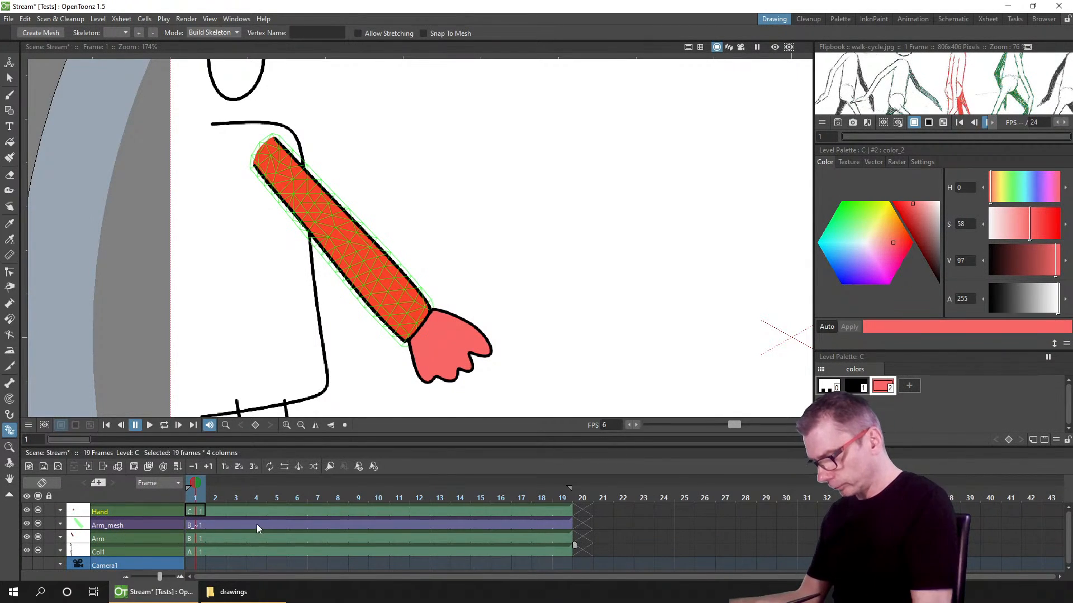
Step: Build a three-vertex skeleton on the arm mesh from the shoulder through the elbow to the wrist
click(275, 523)
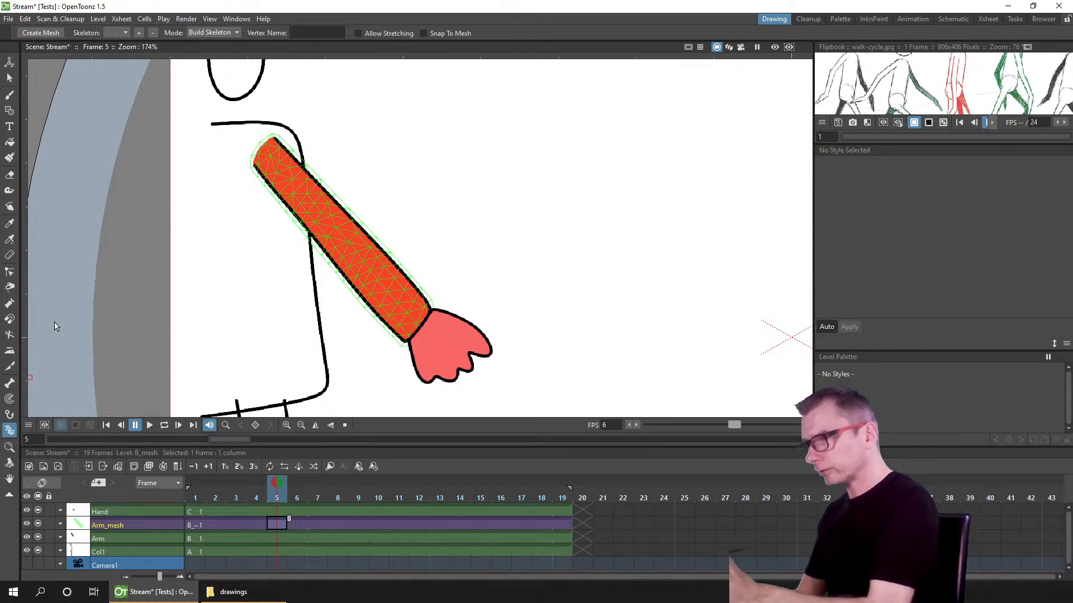
click(262, 146)
click(335, 233)
click(421, 324)
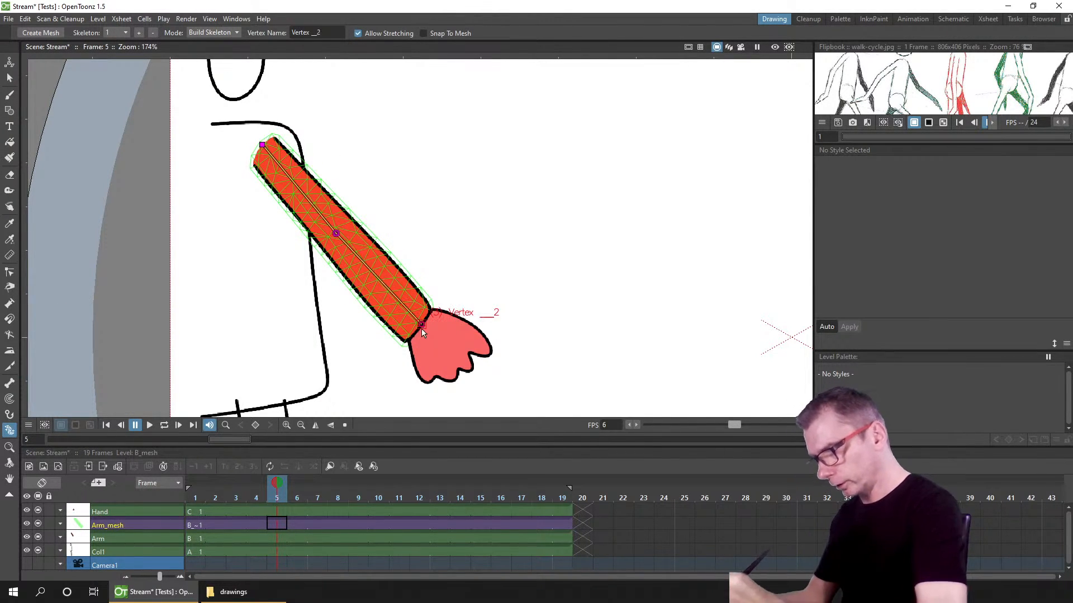
Step: Switch the Skeleton tool to Animate mode and set a global rest key on frame 1 of the arm mesh
click(223, 33)
click(216, 68)
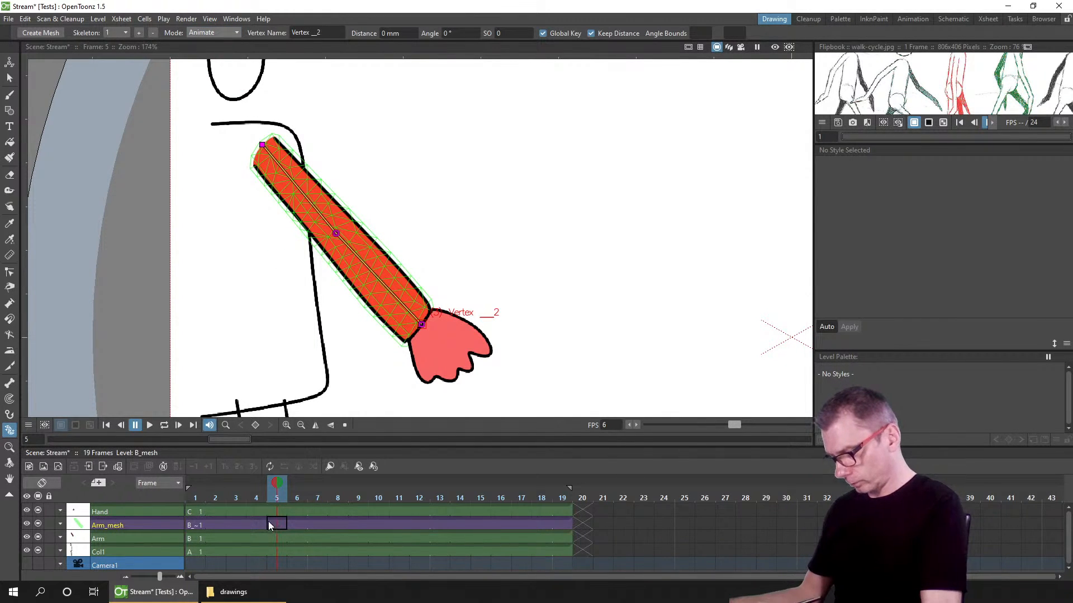
click(196, 524)
right_click(336, 233)
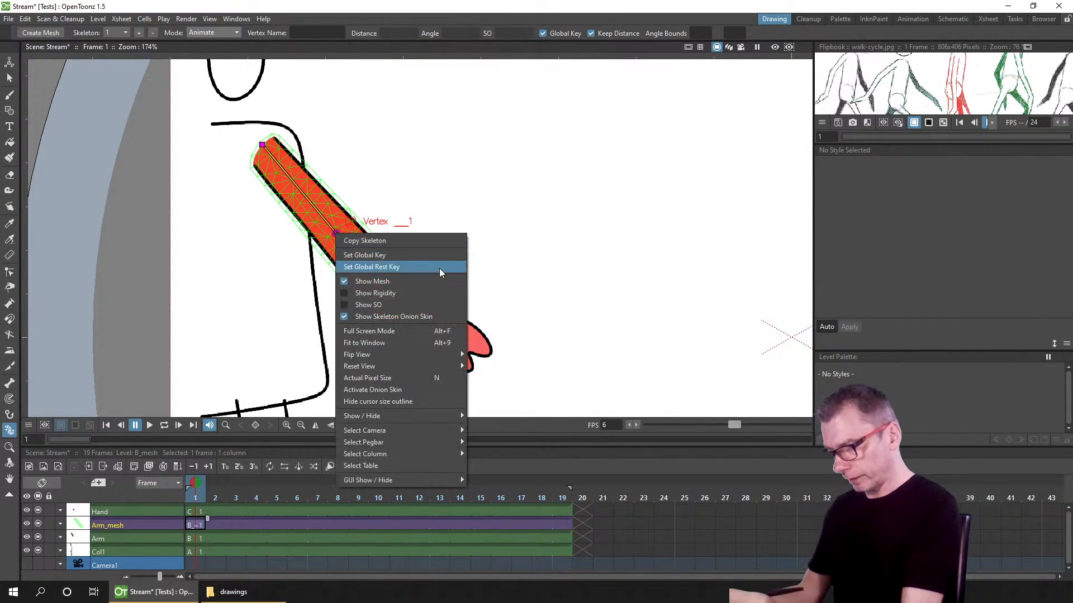
click(435, 270)
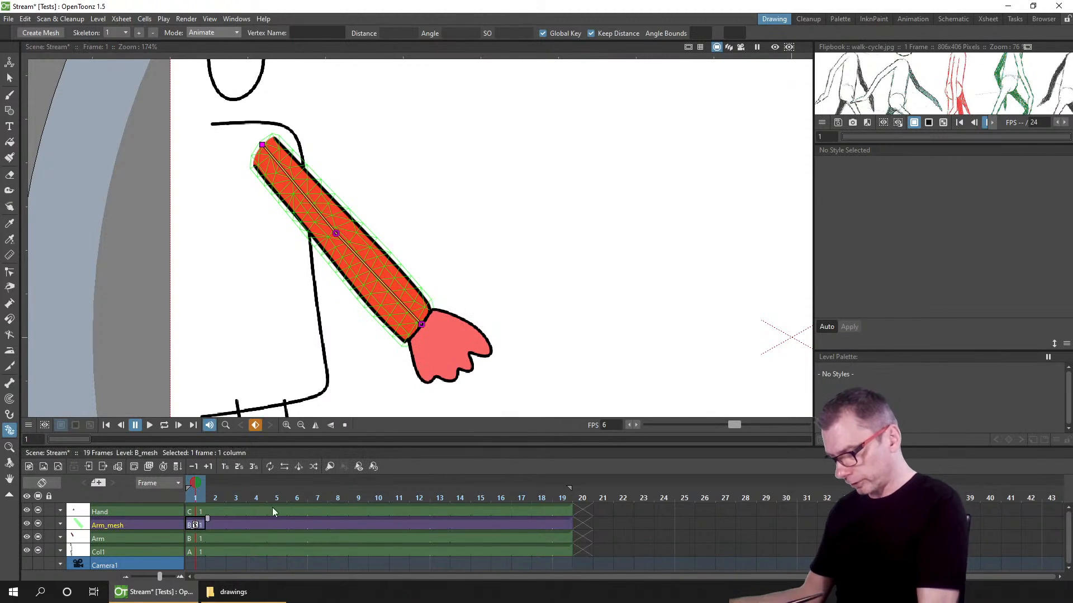
Step: On frame 6, bend the arm by moving the elbow and raising the wrist vertex upward
click(296, 525)
drag(335, 233, 349, 222)
drag(445, 299, 474, 193)
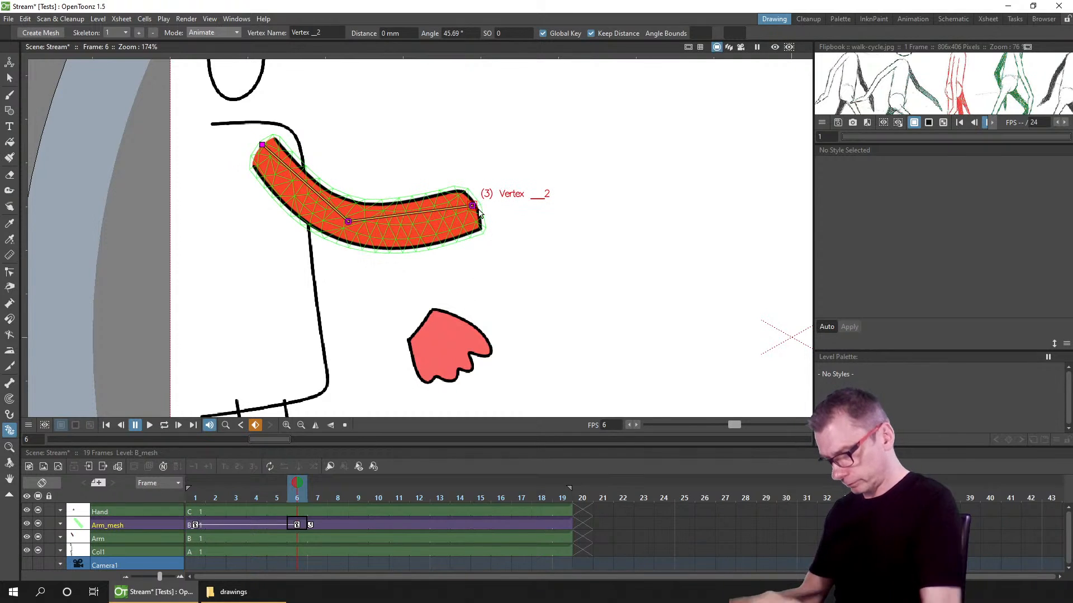
Step: On frame 13, pose the arm hanging down by rotating the elbow and wrist vertices
click(446, 525)
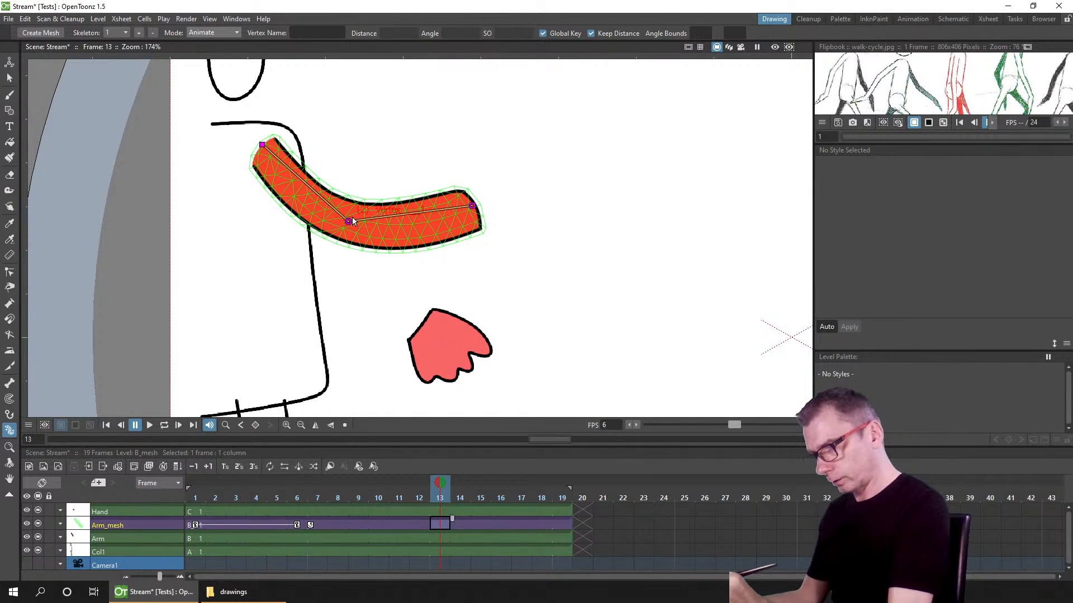
drag(348, 222, 277, 259)
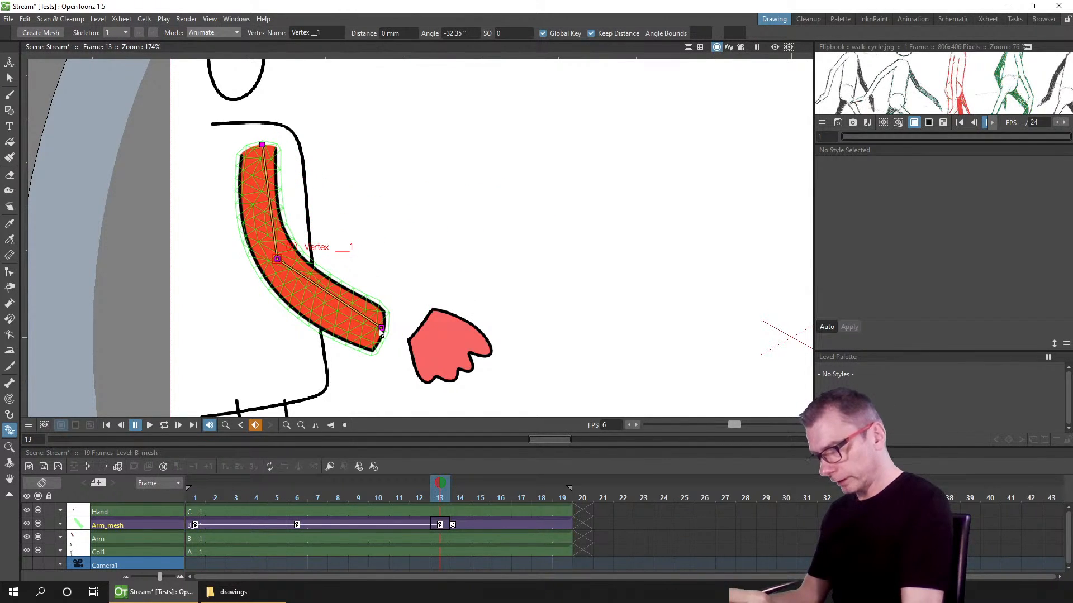
drag(380, 333, 313, 380)
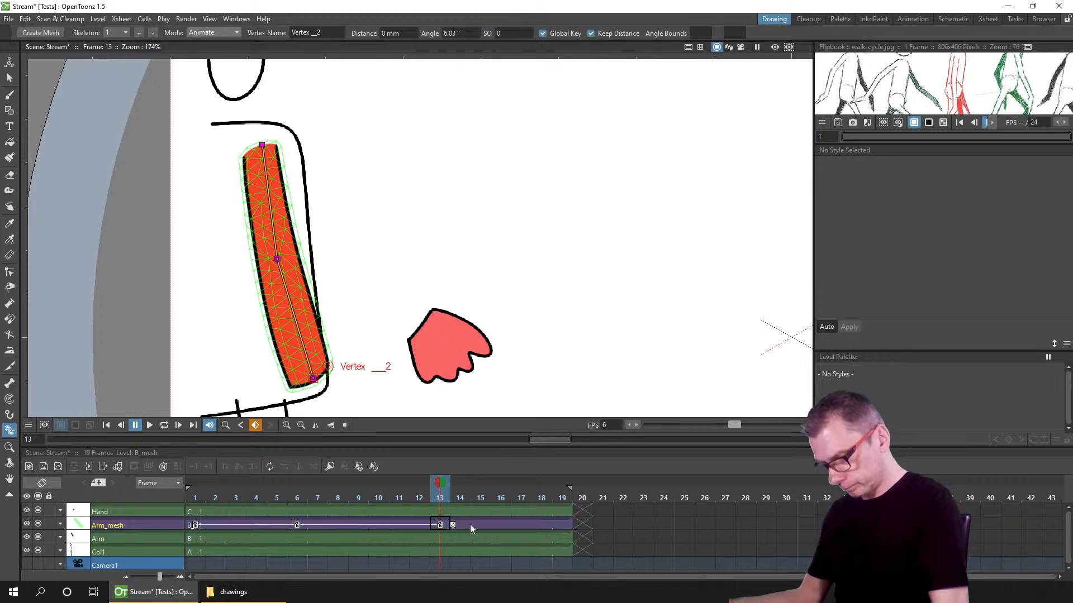
Step: Set a global rest key on frame 19 to return the arm to its rest pose, and save the scene
click(564, 523)
right_click(275, 257)
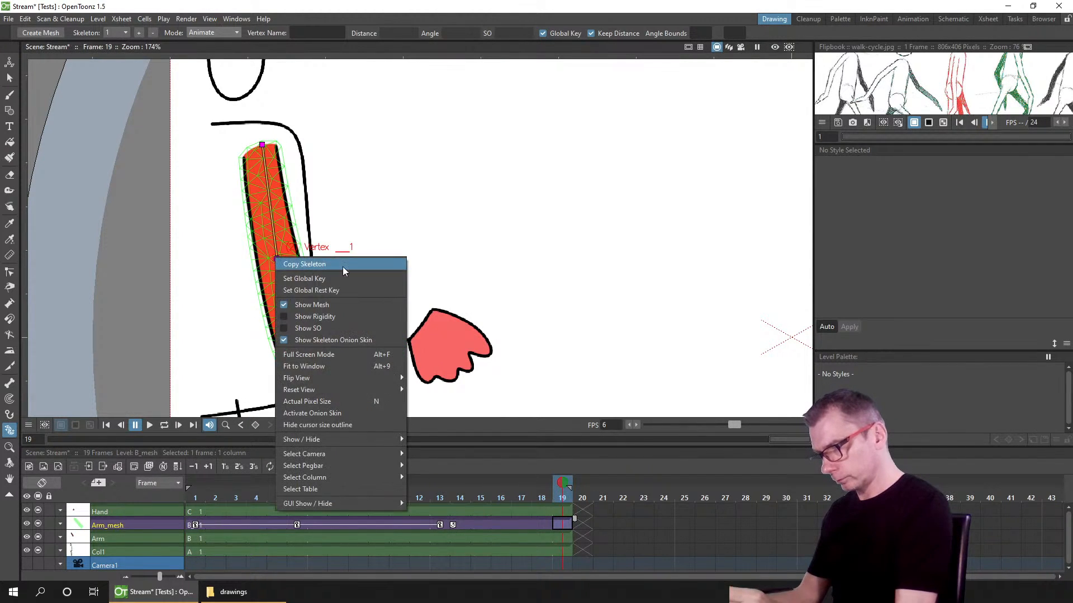
click(336, 288)
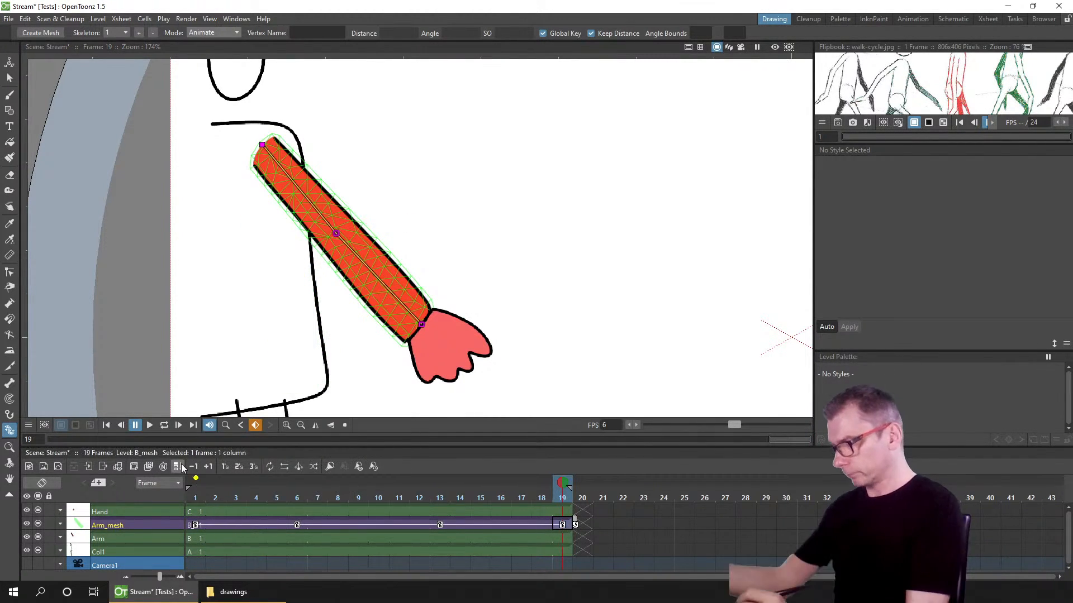
key(ctrl+s)
Step: Set the playback rate to 13 fps and play the arm animation in a loop, then pause it
click(636, 425)
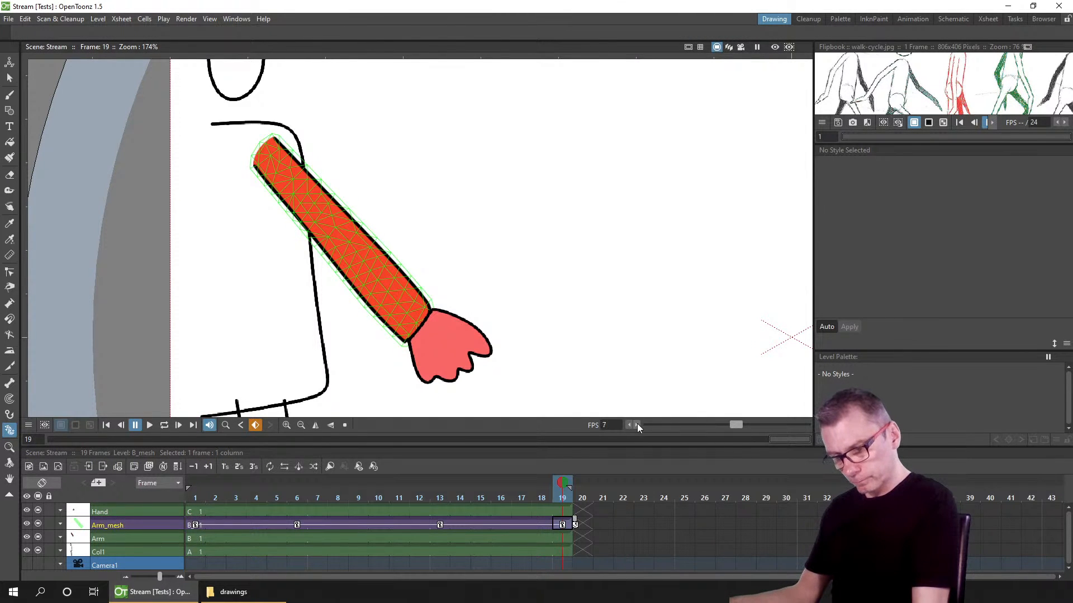
click(637, 425)
click(164, 426)
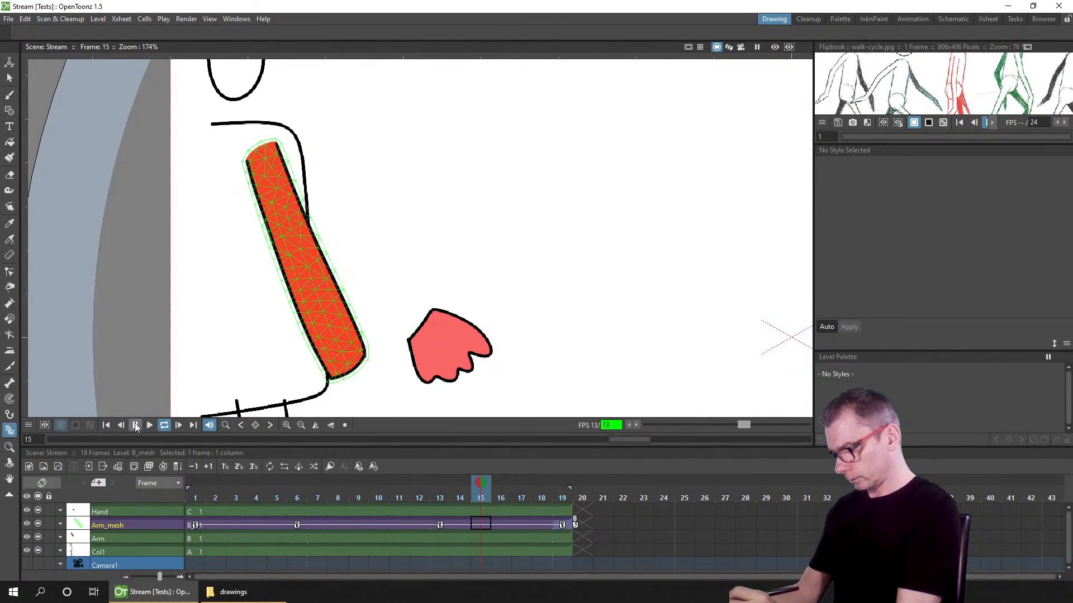
click(135, 426)
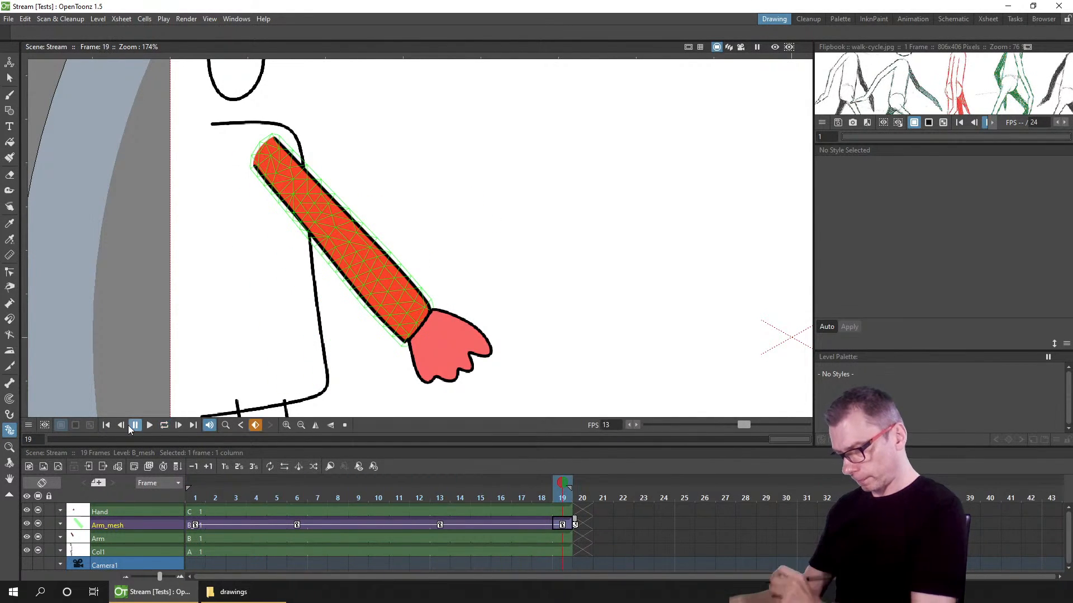
Step: Set Ease In / Ease Out Interpolation on the first key segment of the arm mesh, save, and scrub to preview
click(235, 526)
right_click(233, 525)
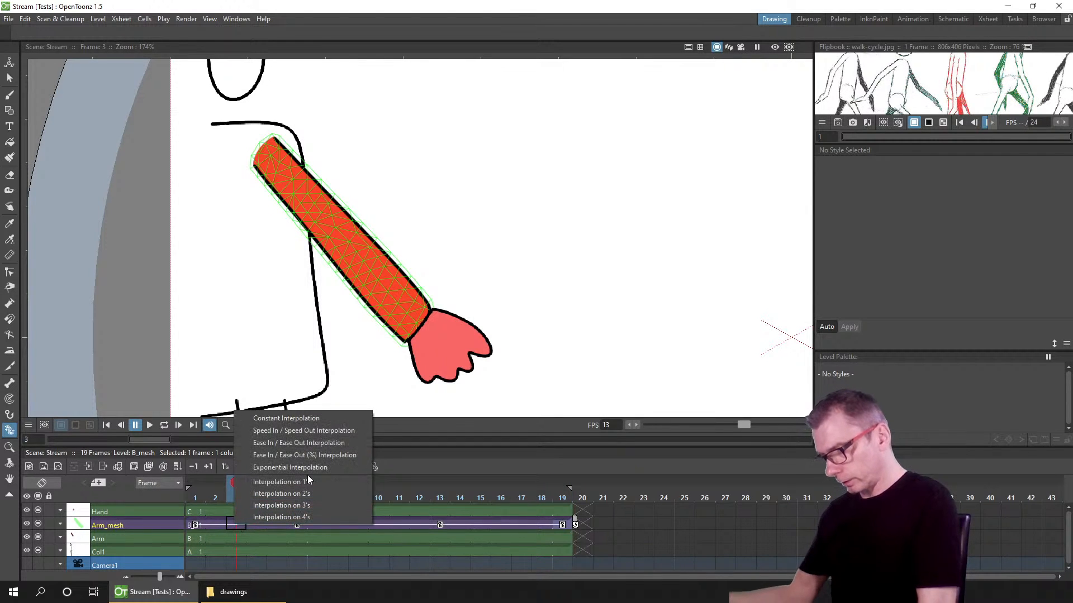
click(333, 437)
drag(190, 495, 221, 485)
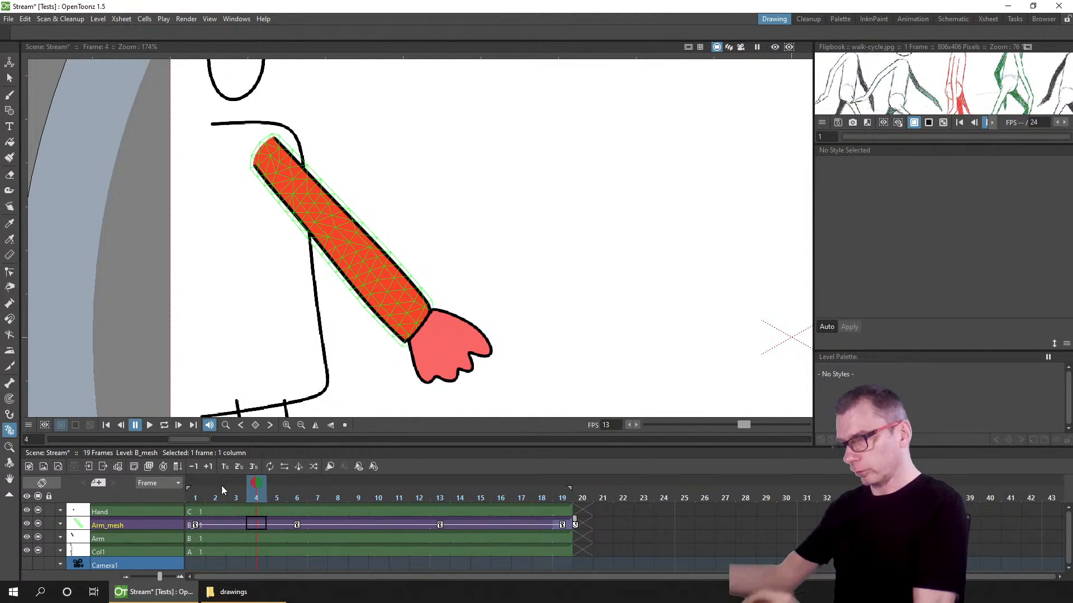
key(ctrl+s)
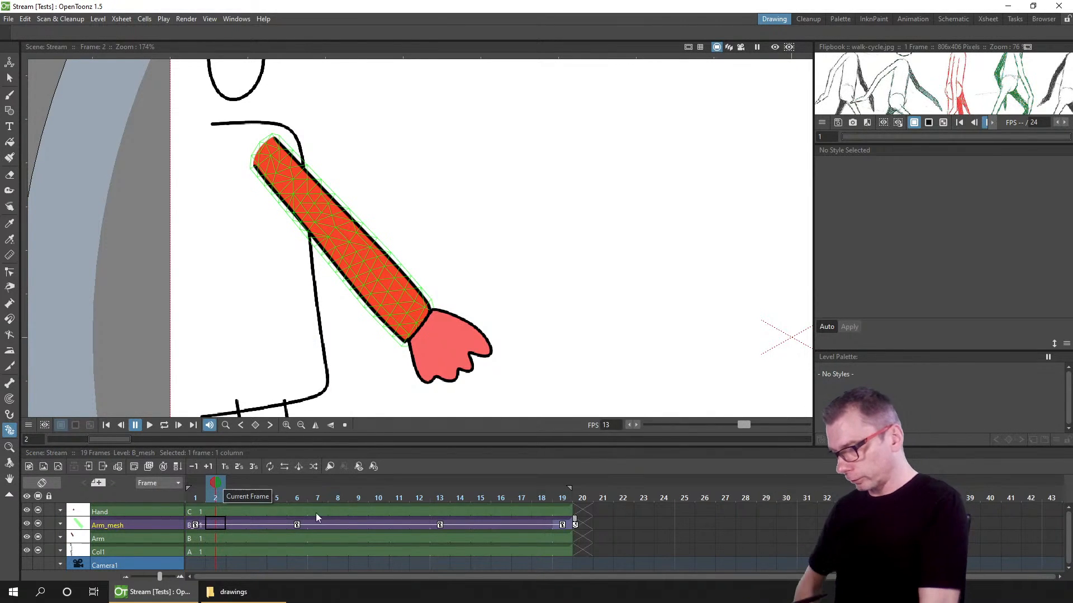
drag(322, 496, 371, 494)
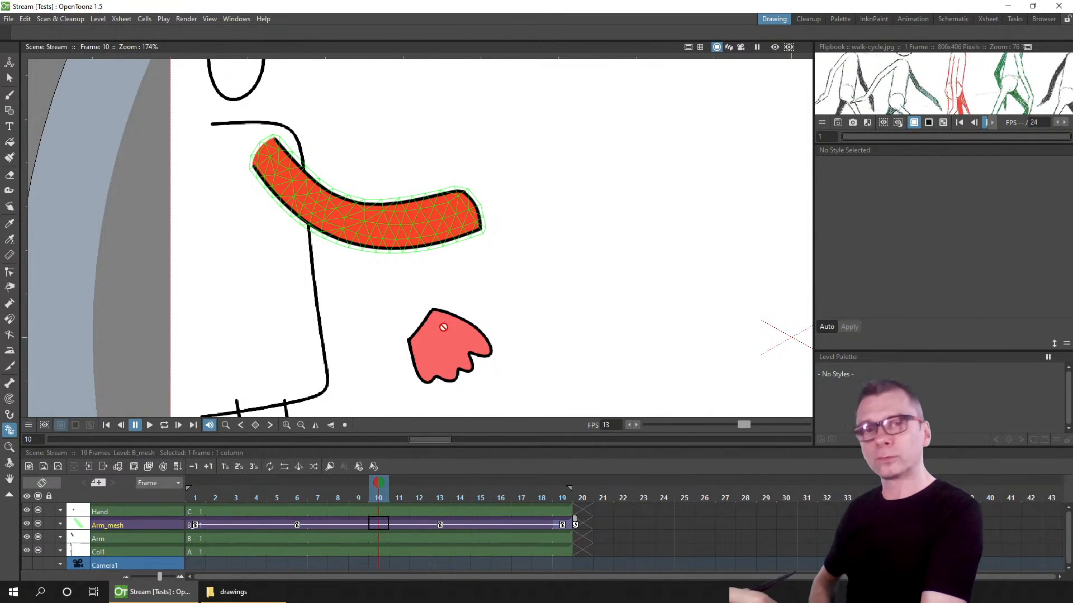
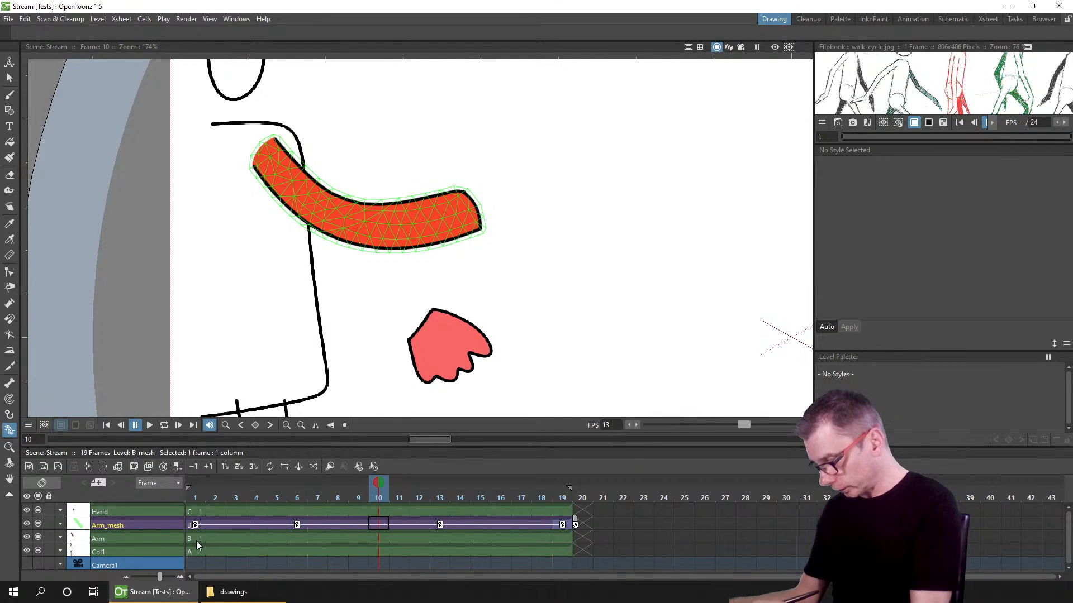
Step: Switch the Plastic tool on the arm mesh to Build Skeleton mode and add a vertical guide through the wrist vertex
click(194, 511)
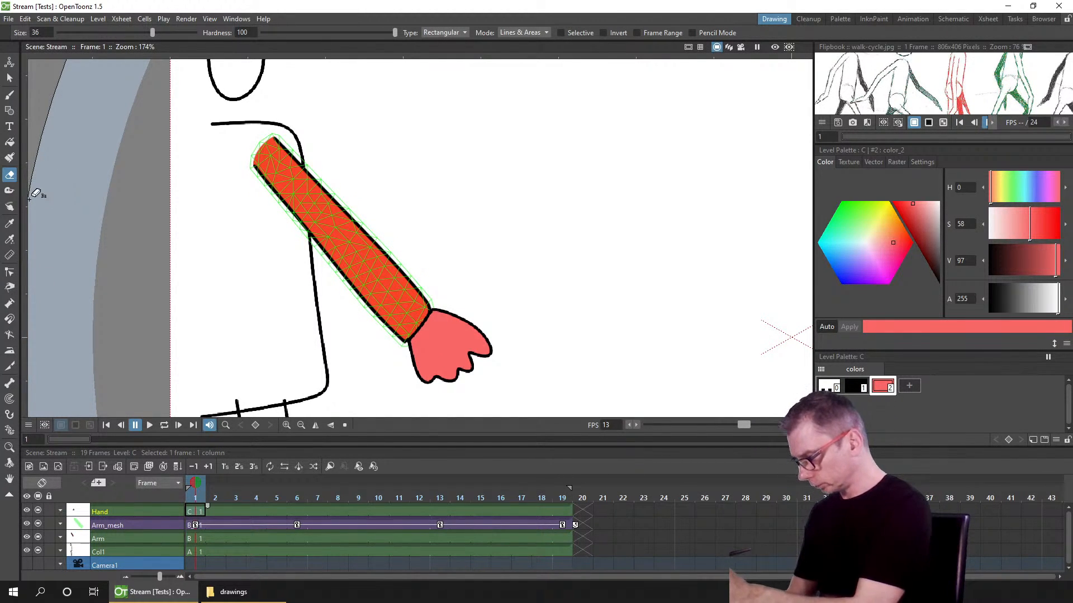
click(9, 415)
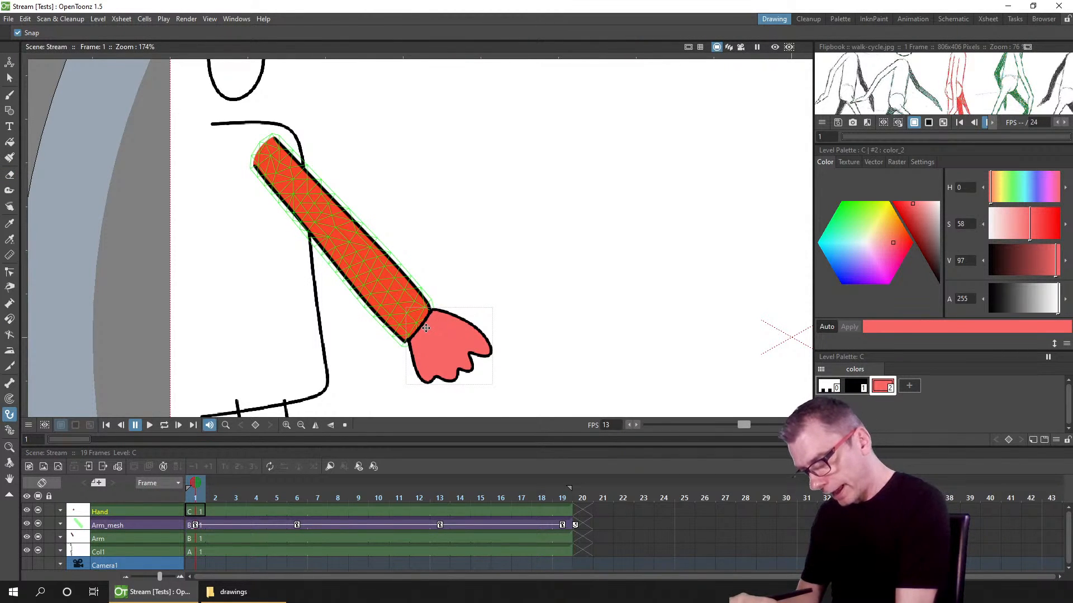
click(202, 525)
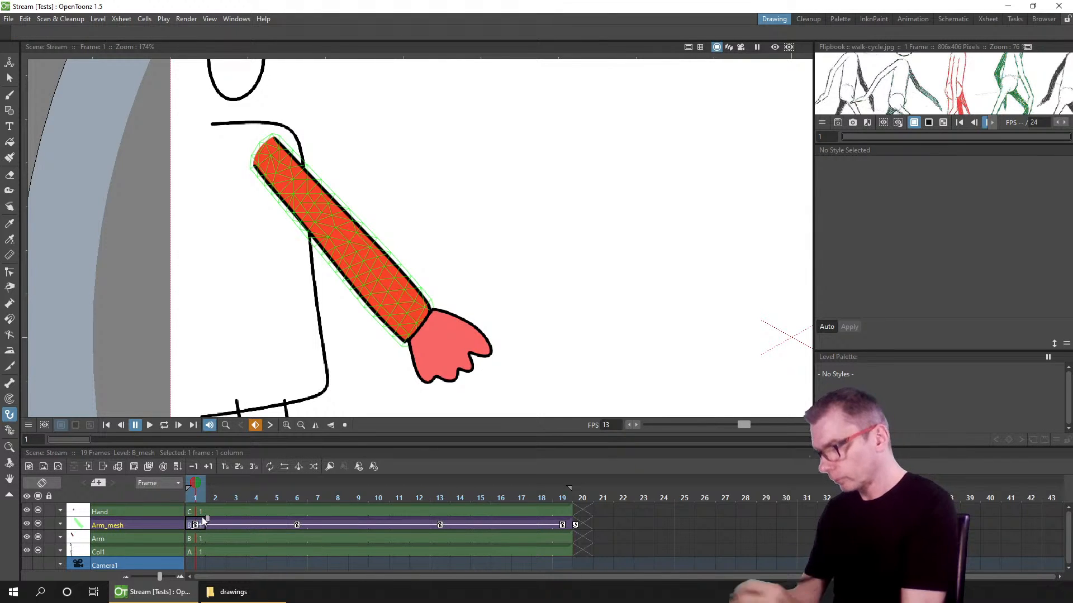
click(10, 430)
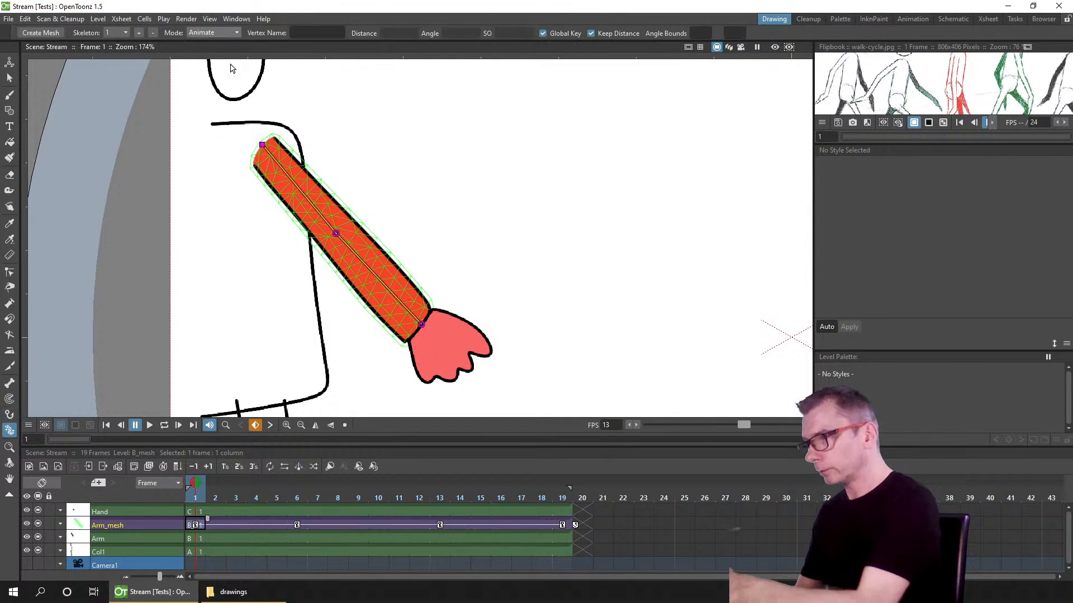
click(215, 32)
click(219, 49)
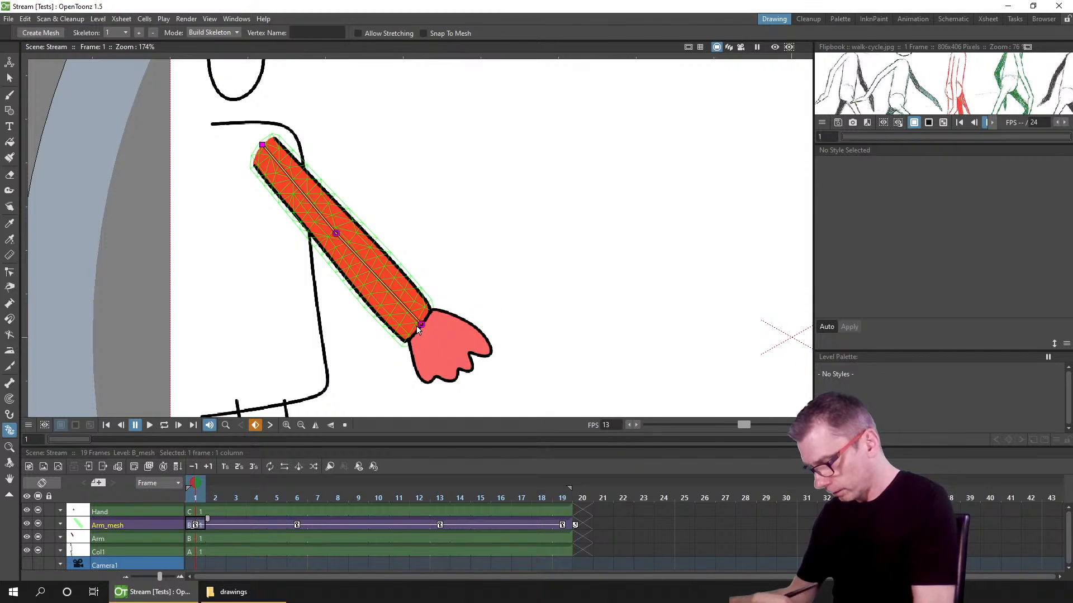
click(420, 57)
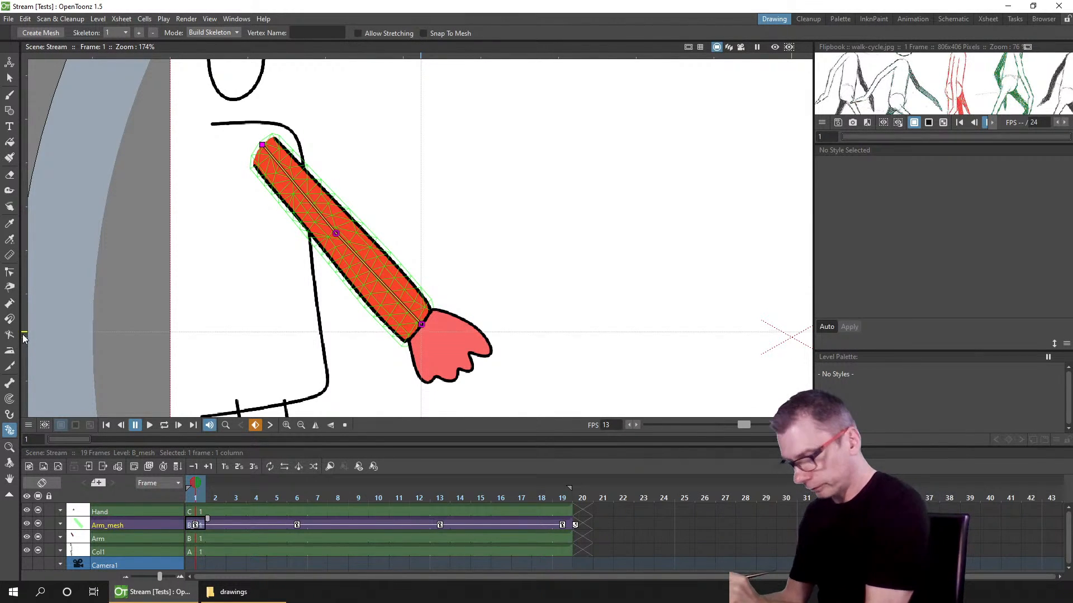
Step: Place a hook on the hand drawing at the wrist point, aligned with the arm's end vertex
click(192, 511)
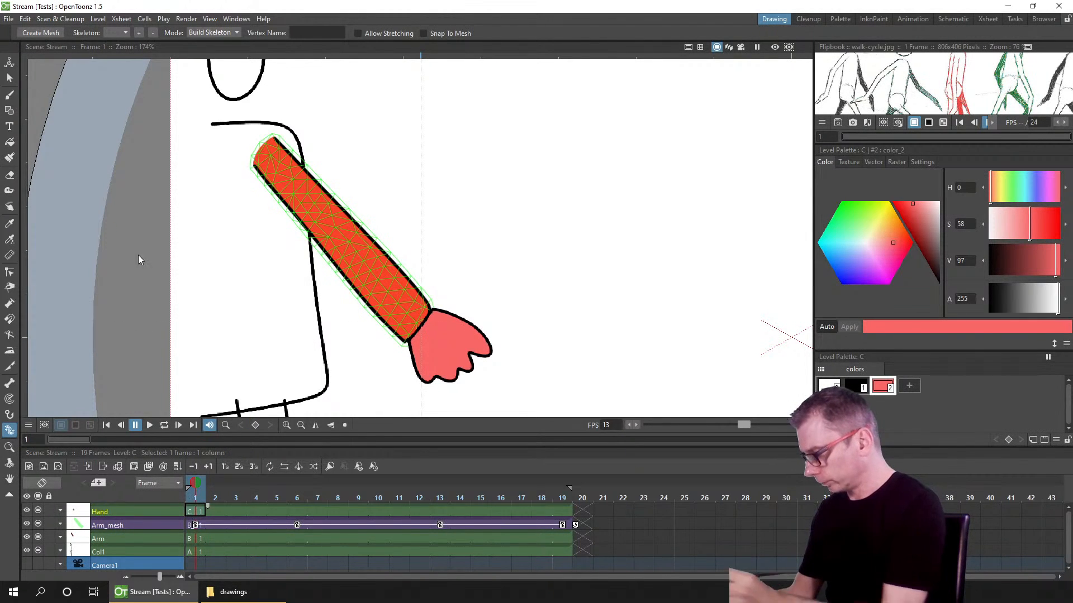
click(10, 415)
click(206, 526)
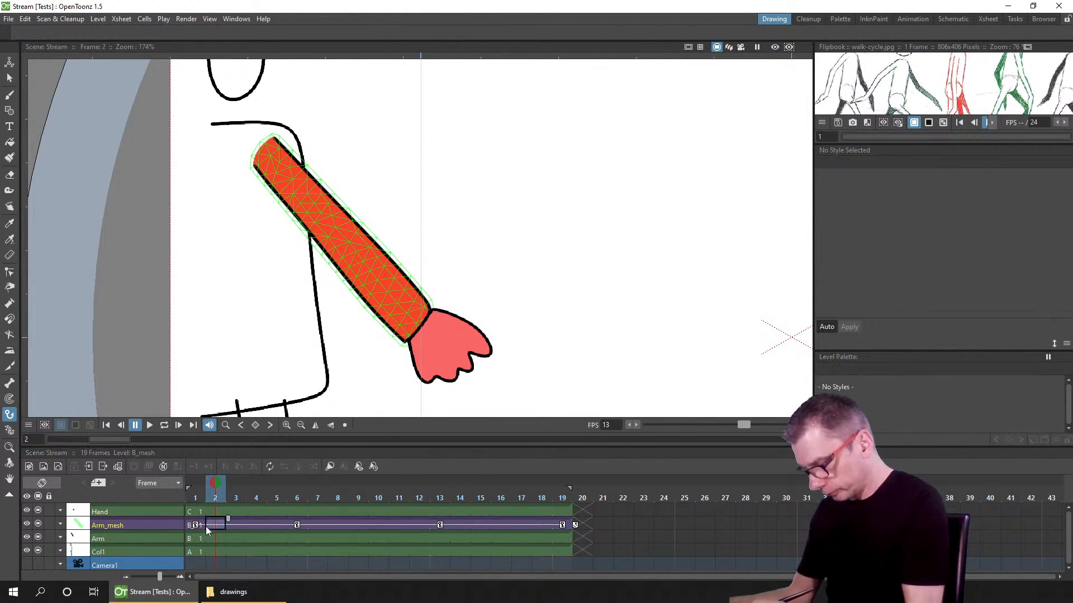
click(192, 497)
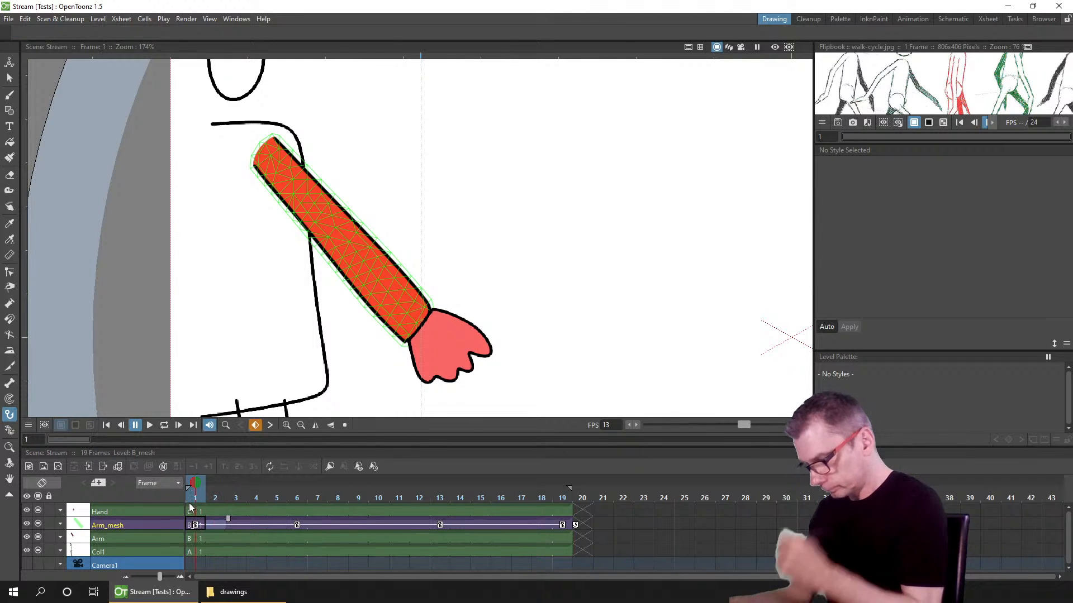
click(9, 430)
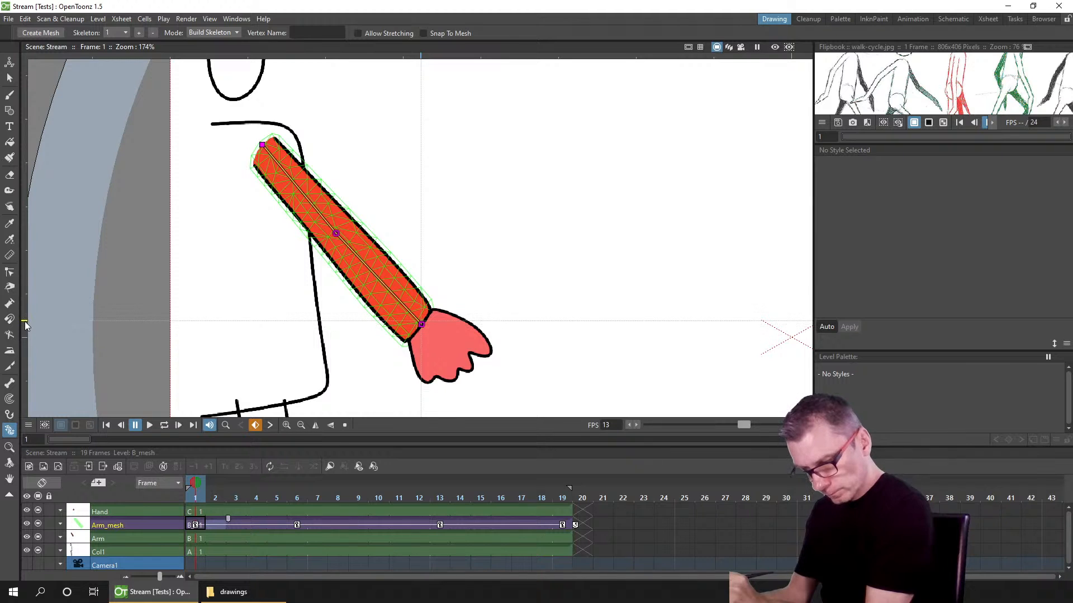
click(199, 511)
click(10, 414)
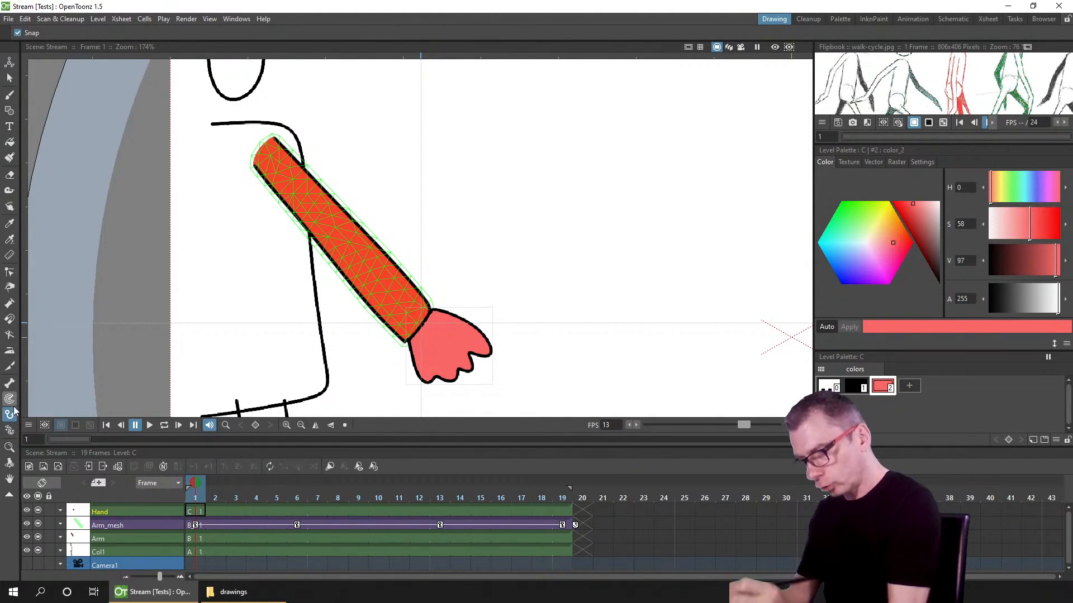
click(420, 325)
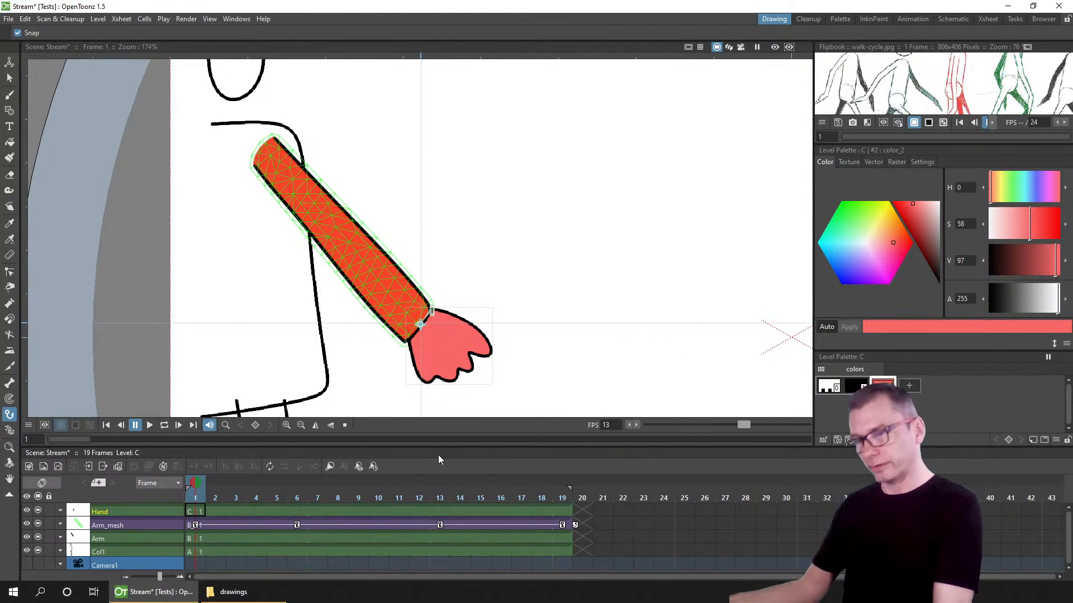
Step: Open the stage schematic, rearrange the Table, Arm_mesh and Hand nodes, and set the Hand's parent link to hook 1
click(953, 17)
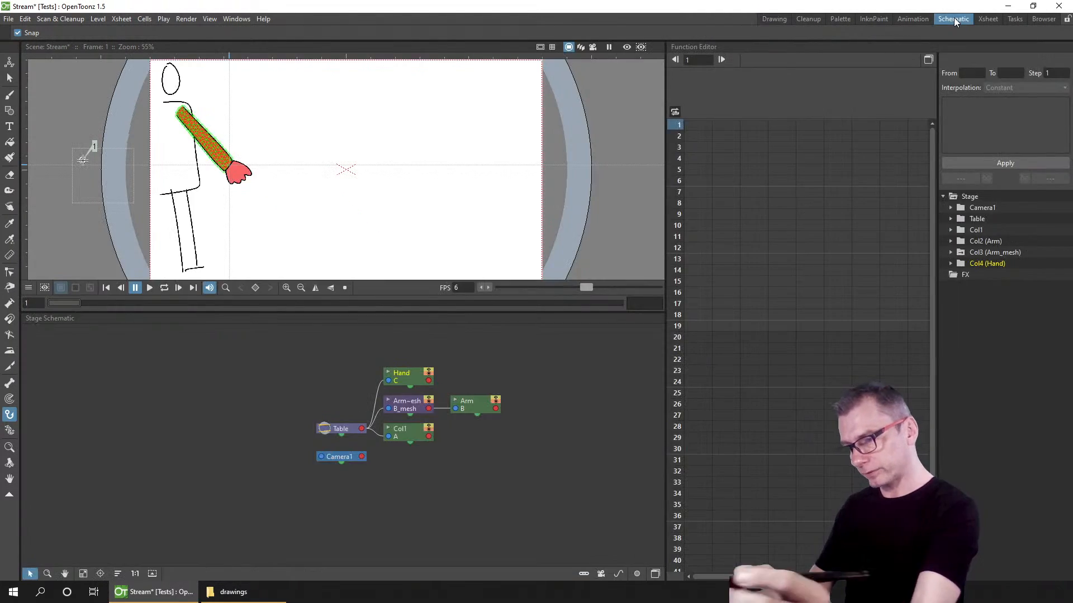
drag(320, 408, 180, 427)
drag(429, 375, 433, 411)
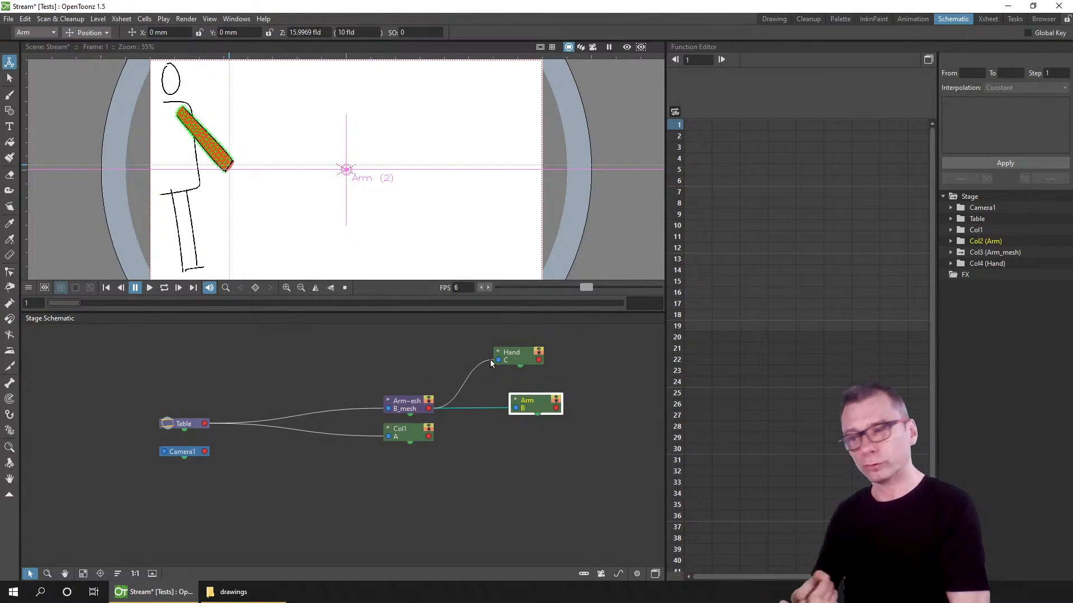
click(637, 574)
drag(413, 410, 385, 374)
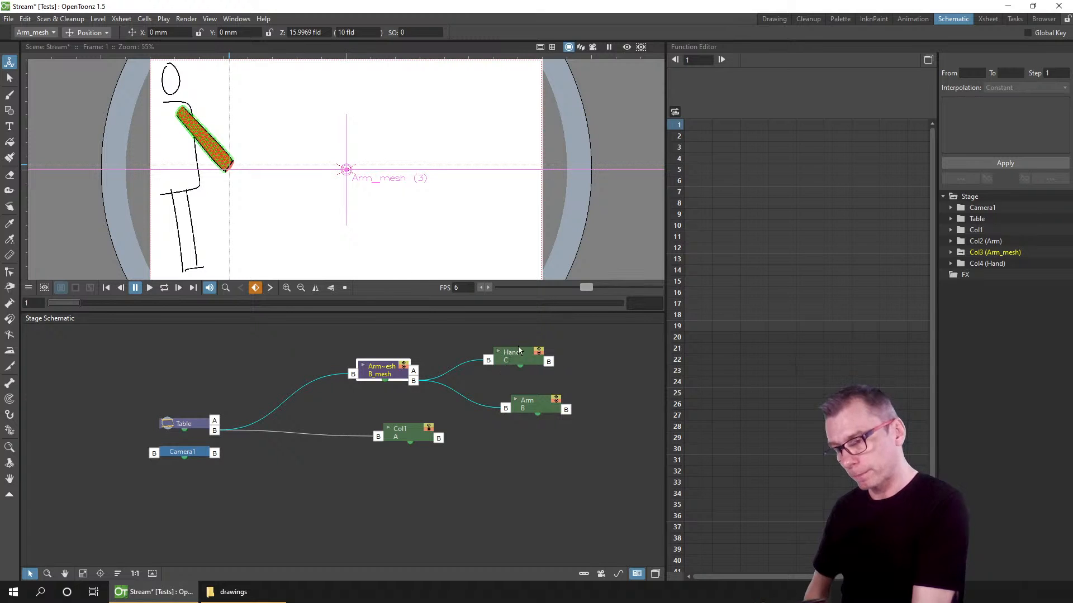
drag(518, 350, 541, 342)
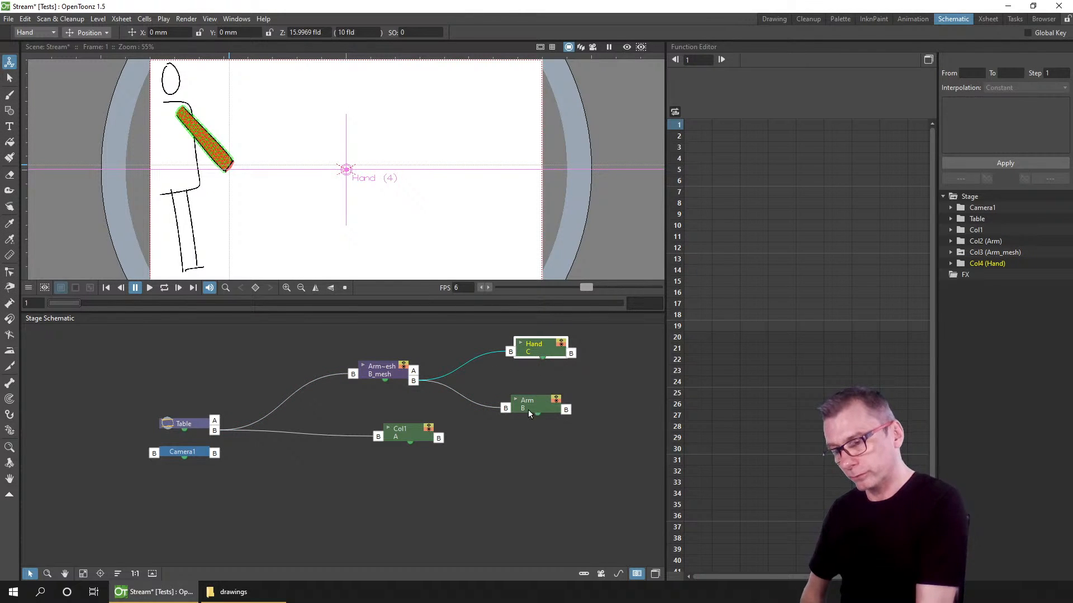
click(414, 374)
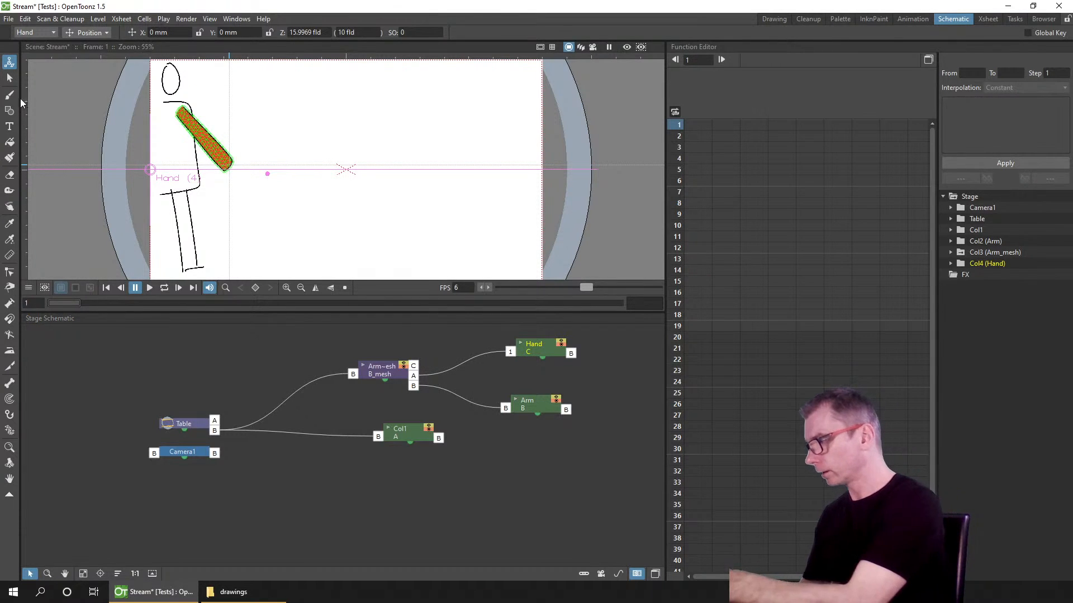
Step: Attach the Hand node to the Arm_mesh's wrist skeleton vertex, port 3, so the hand follows the arm
click(384, 374)
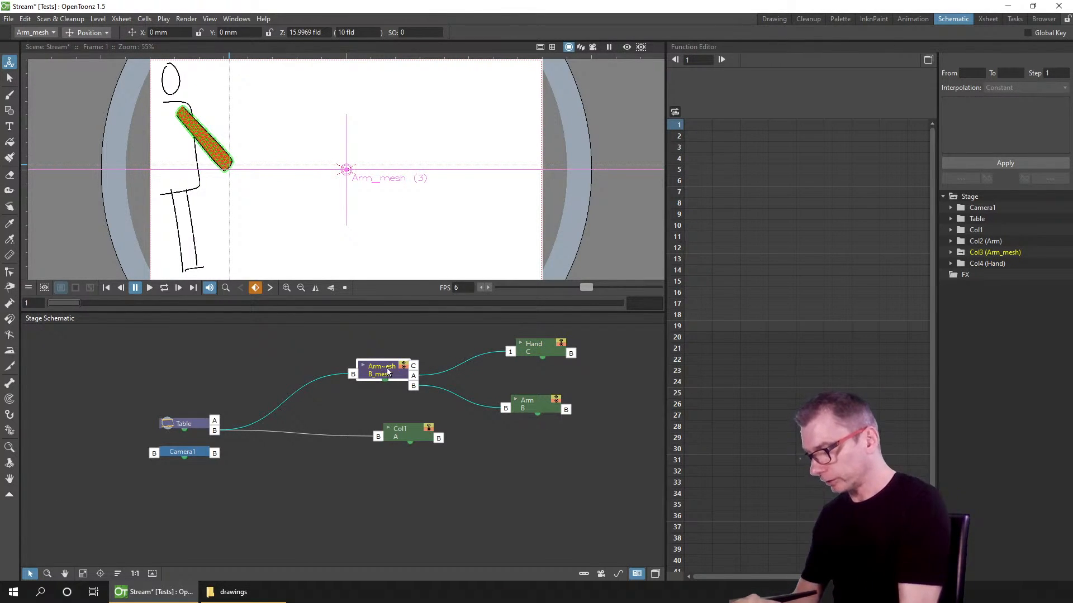
click(10, 430)
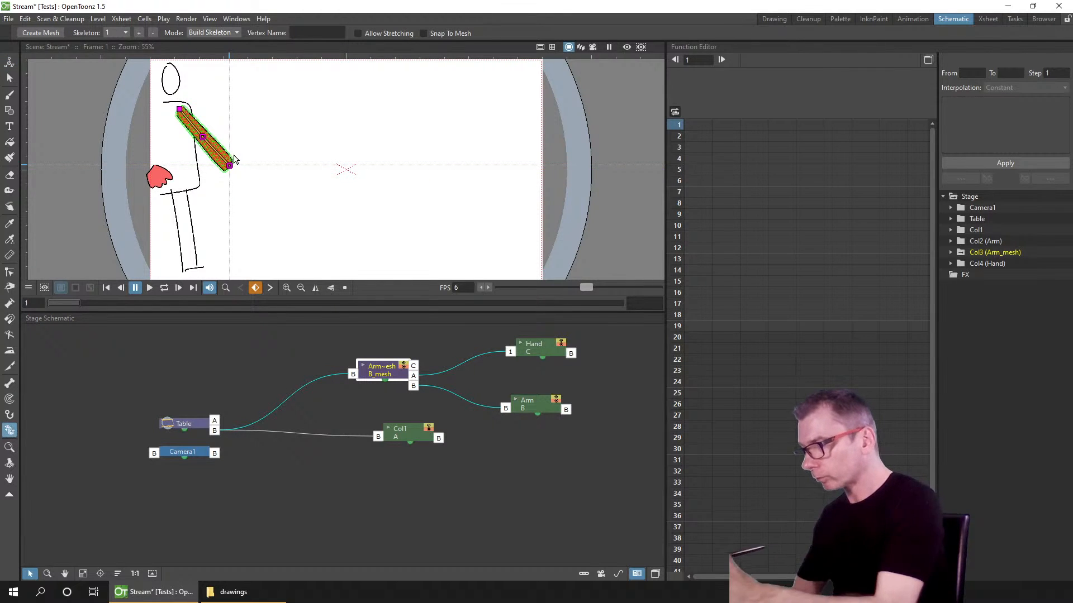
scroll(234, 159, up, 5)
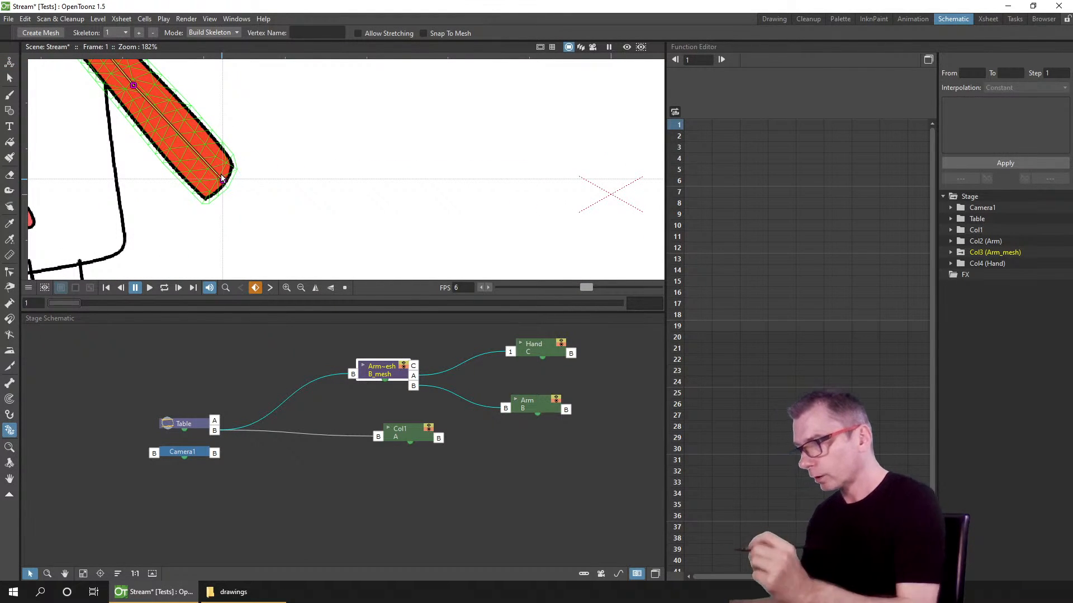
click(223, 181)
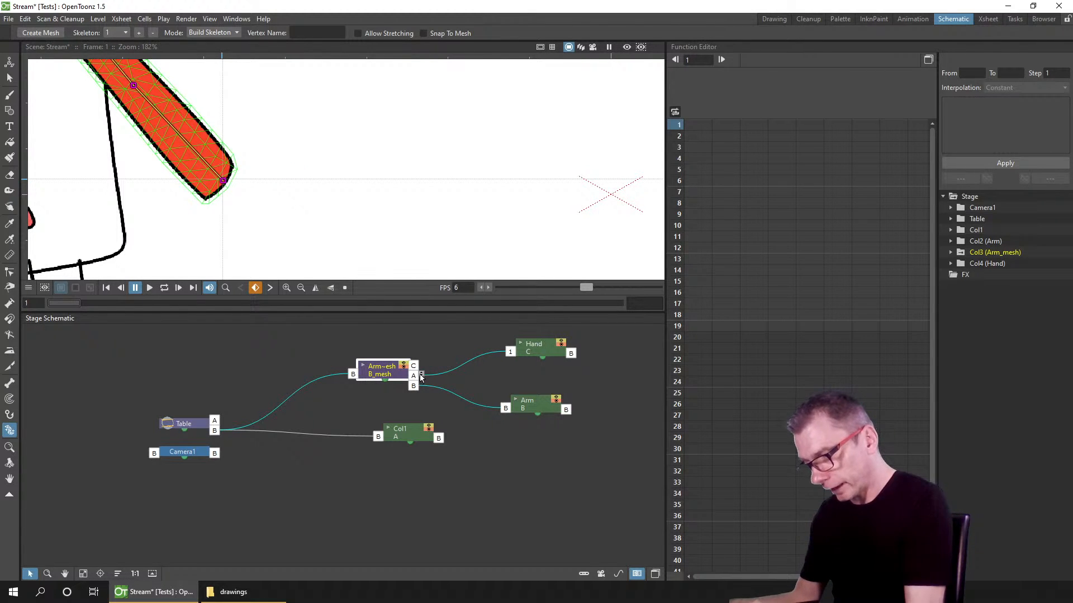
drag(423, 373, 423, 370)
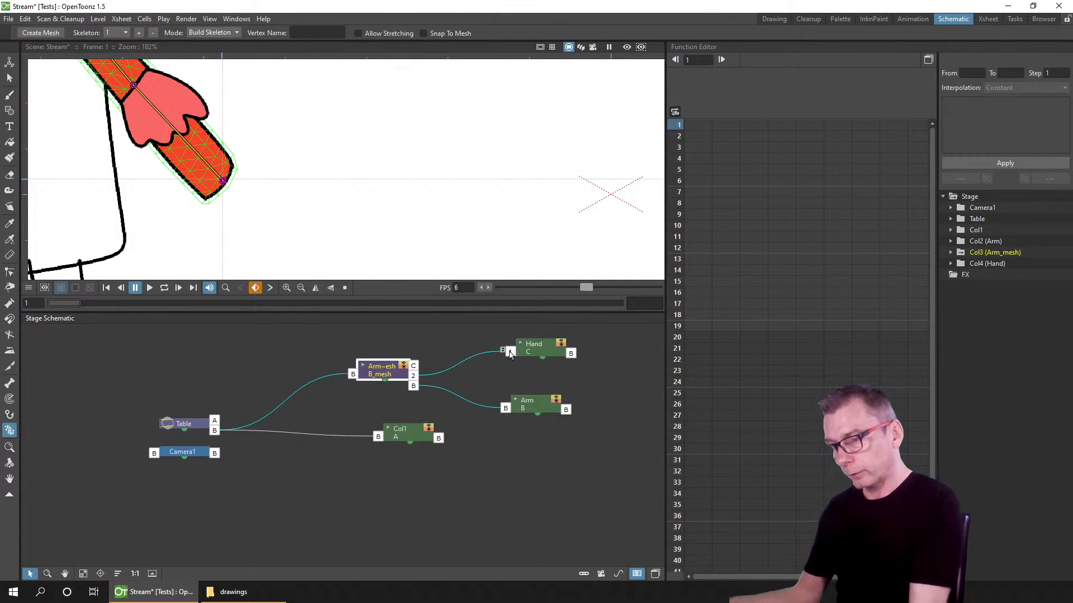
drag(551, 349, 552, 348)
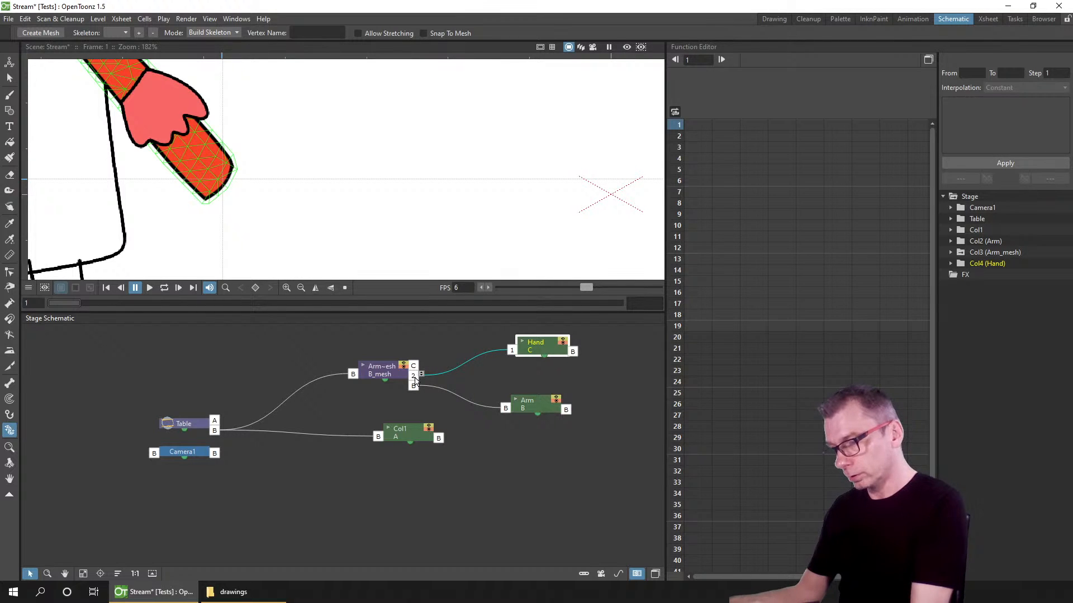
drag(423, 374, 423, 373)
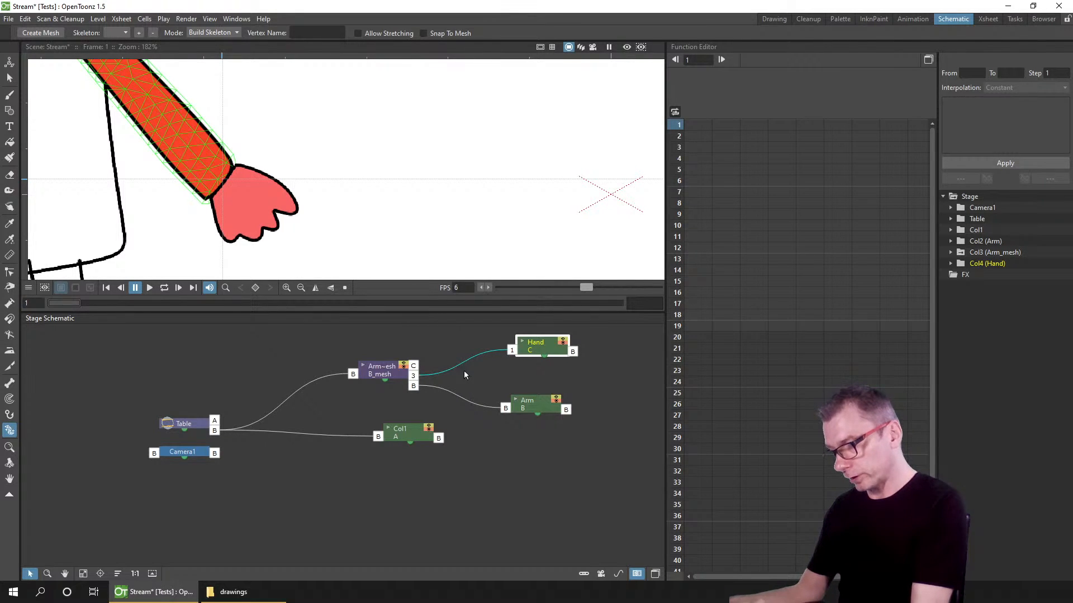
click(514, 372)
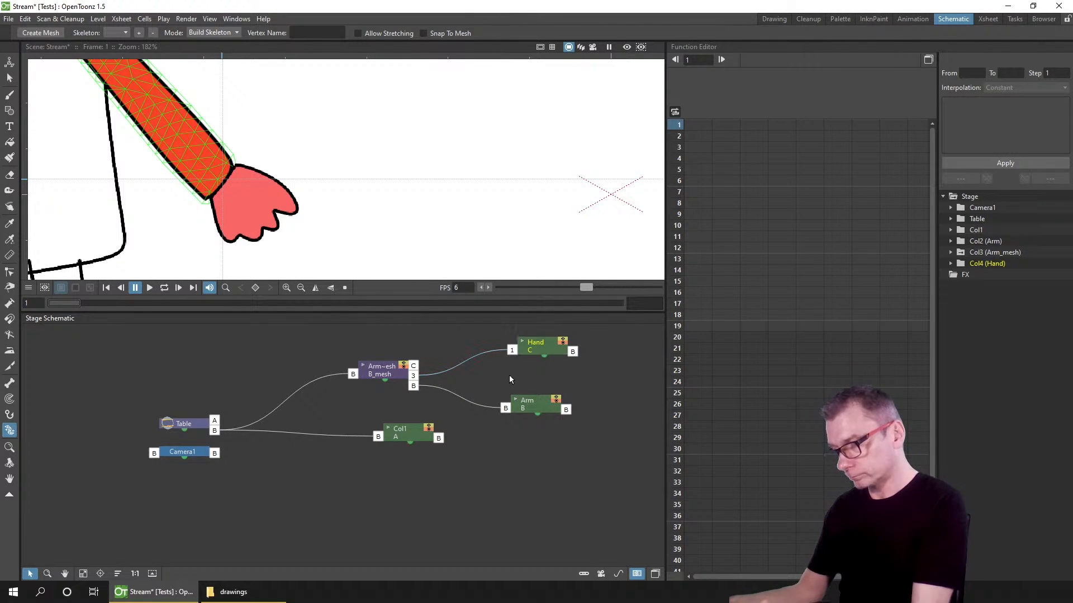
Step: Return to the Drawing room, scrub through the arm animation to check the hand follows, and save the scene
click(777, 17)
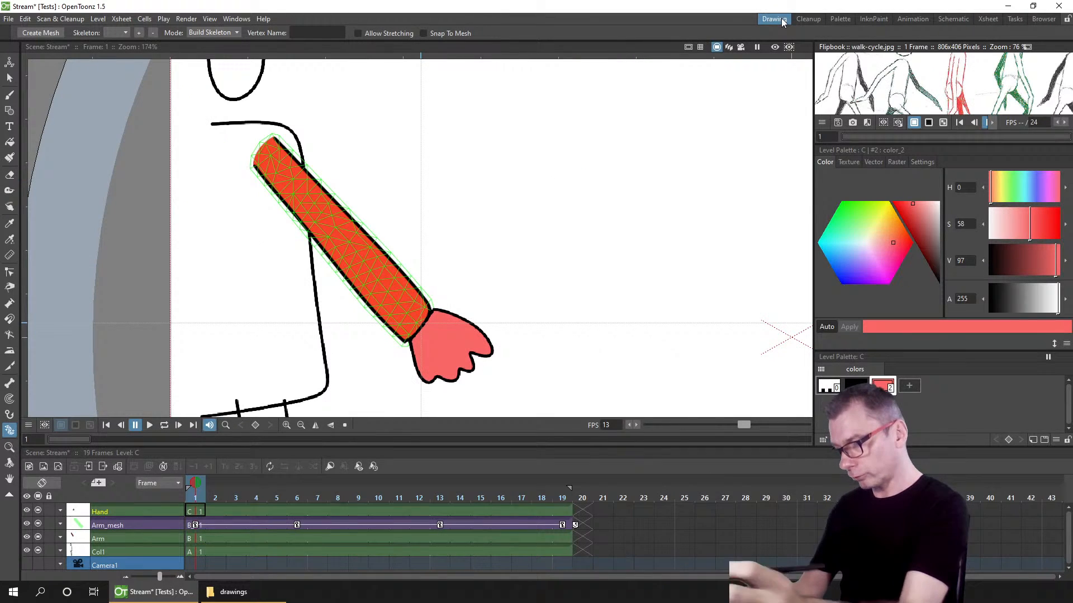
click(215, 496)
mouse_move(219, 491)
mouse_down()
mouse_move(485, 498)
mouse_move(394, 507)
mouse_move(562, 495)
mouse_move(467, 501)
mouse_move(521, 501)
mouse_up()
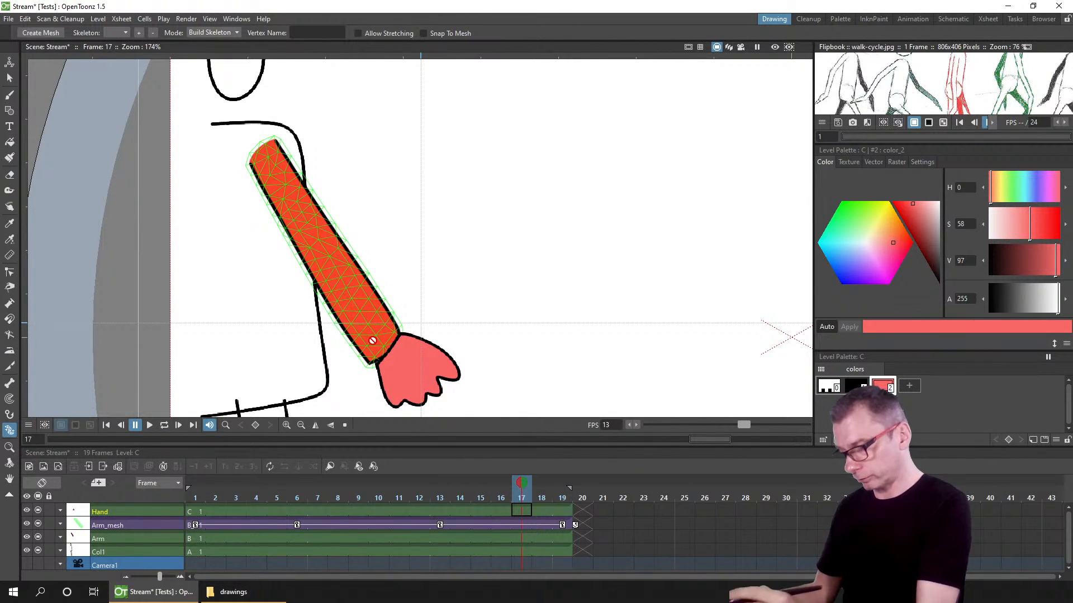
click(528, 524)
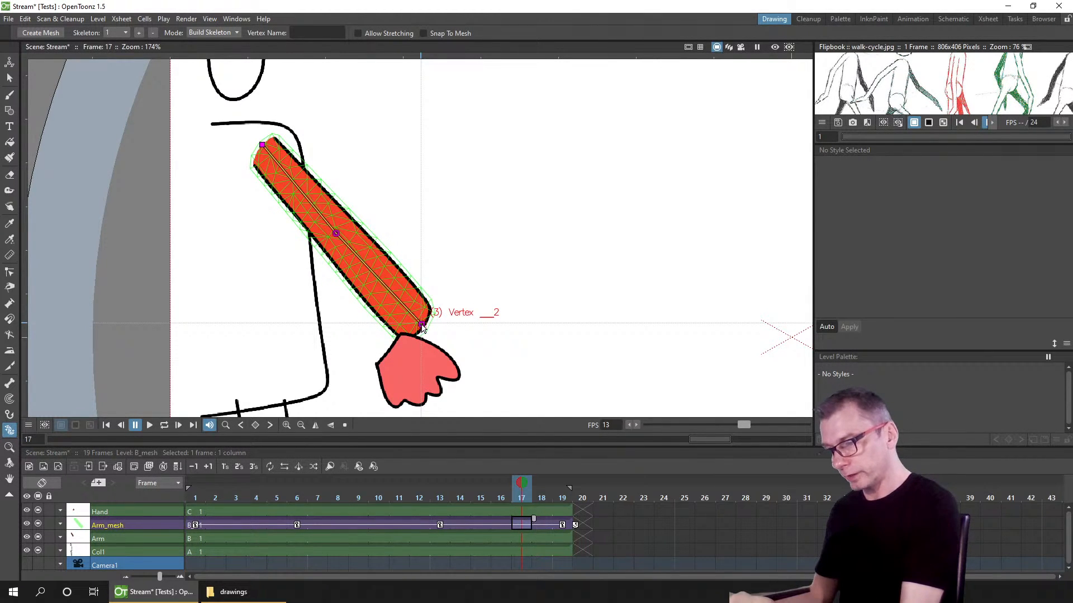
key(Down)
key(Down)
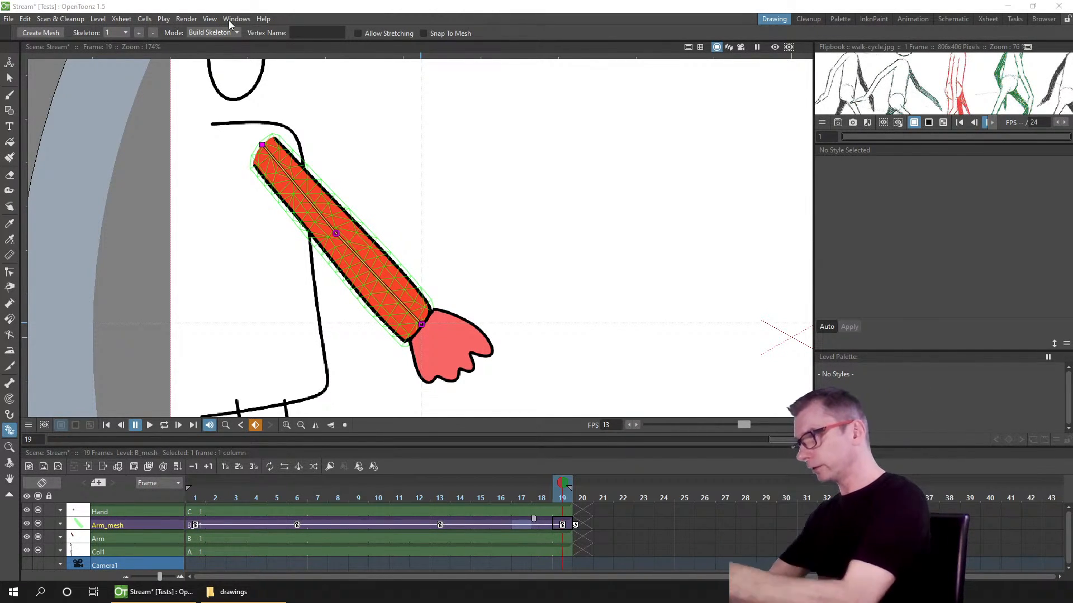
key(ctrl+s)
Step: Set the default interpolation in the Animation preferences to Speed In / Speed Out
click(9, 19)
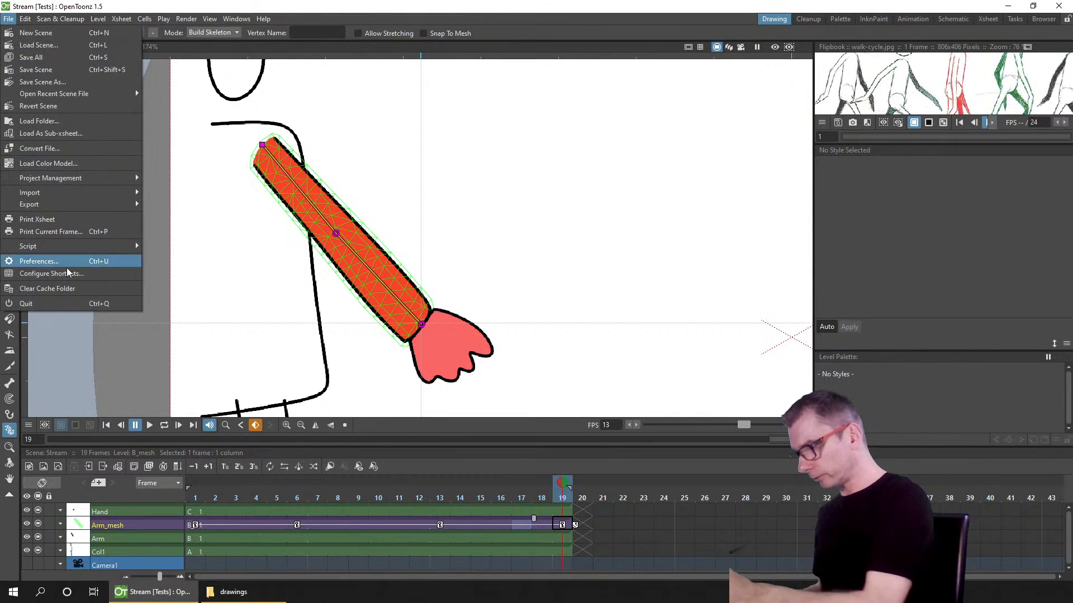
key(Escape)
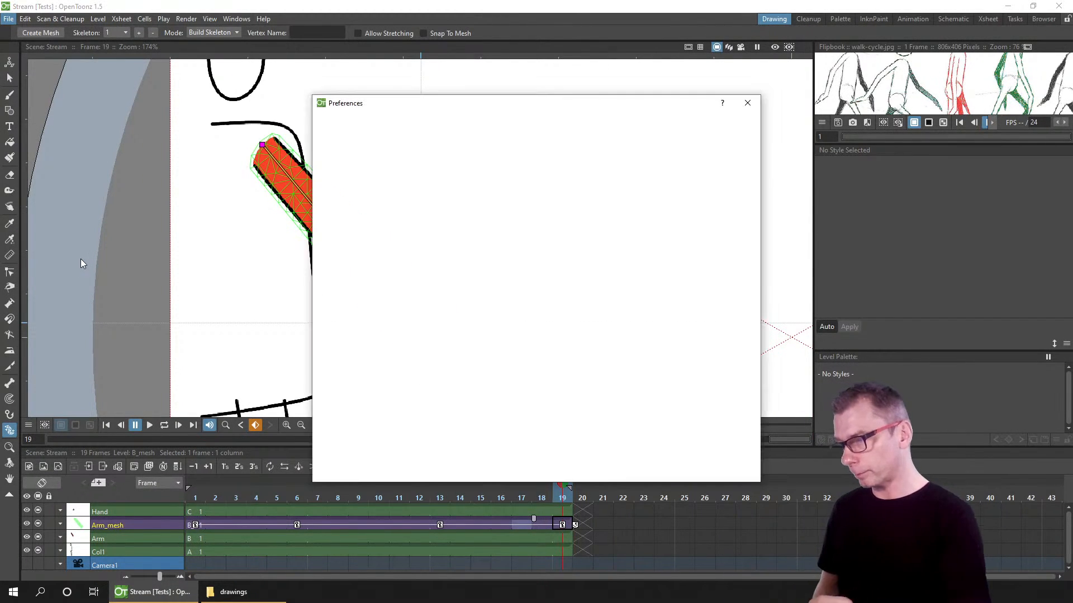
click(342, 239)
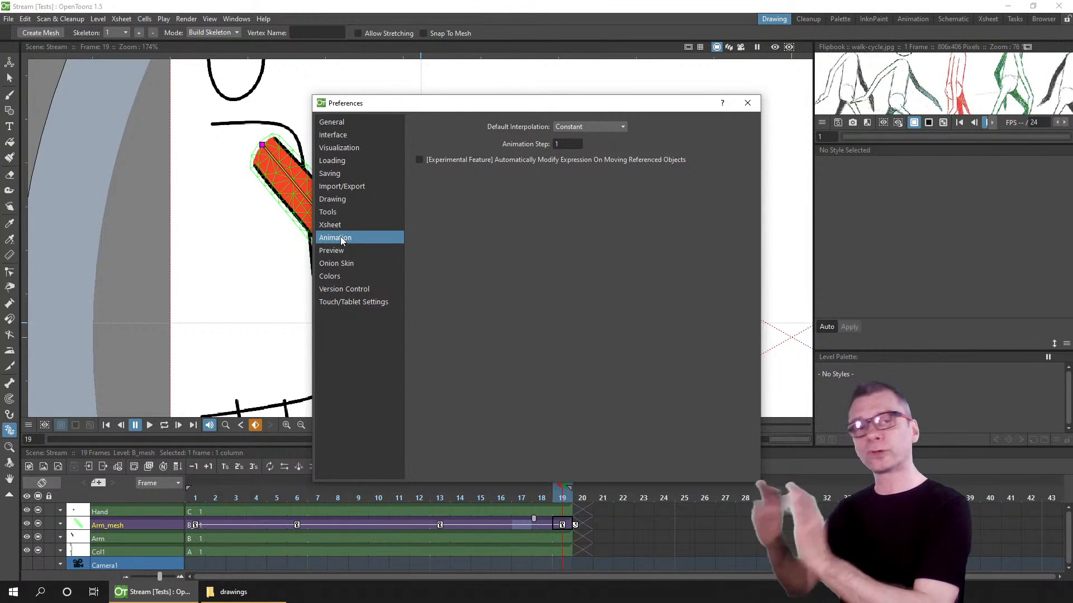
click(614, 127)
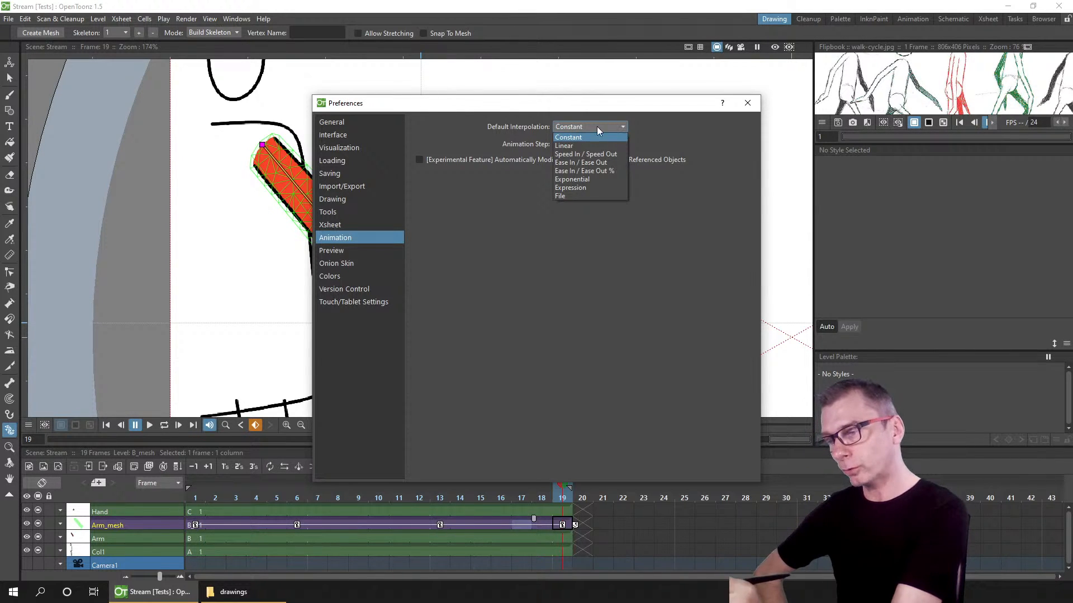
click(579, 155)
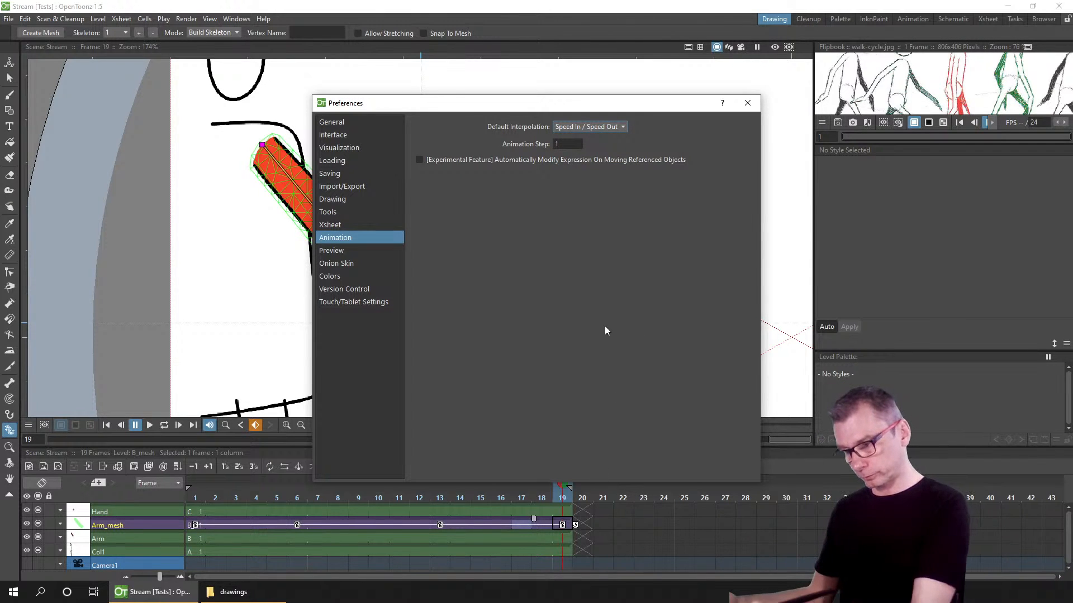
click(748, 102)
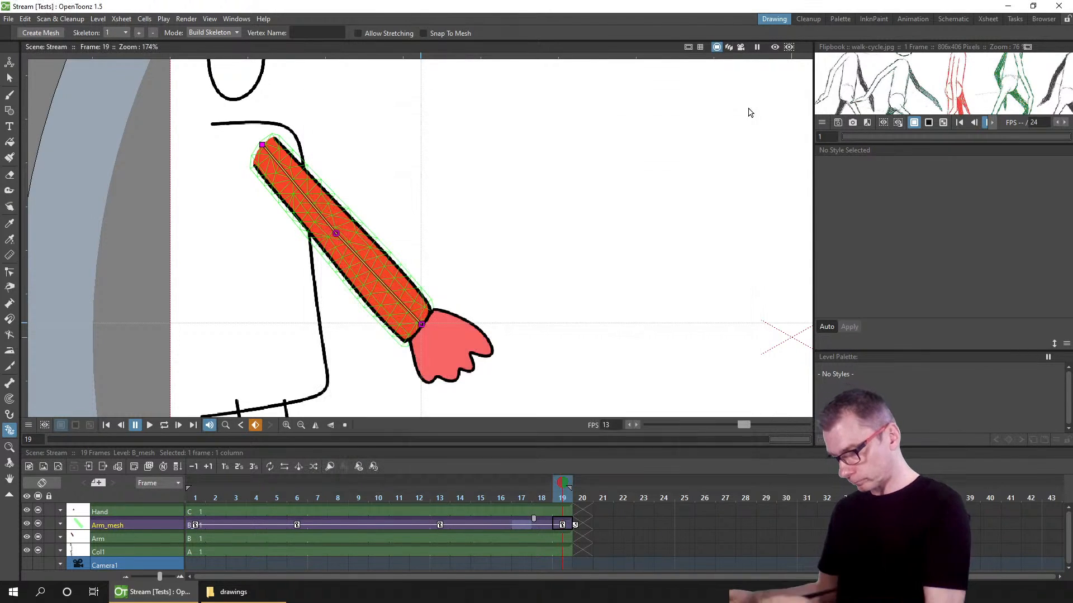
Step: Delete the existing keyframes from the Arm_mesh column so only its first frame remains
click(147, 525)
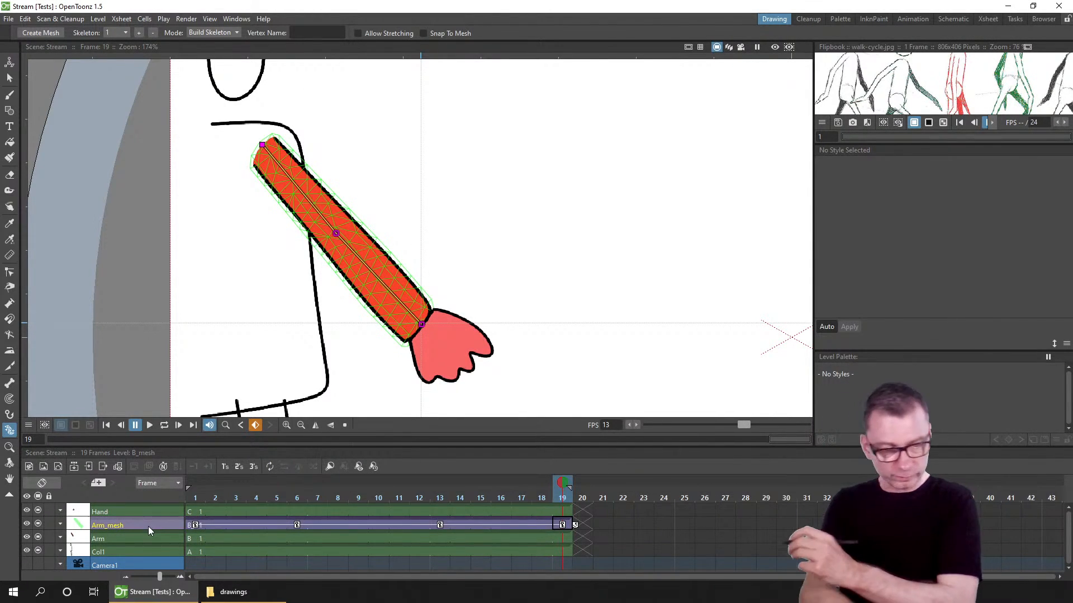
click(197, 529)
shift+click(562, 523)
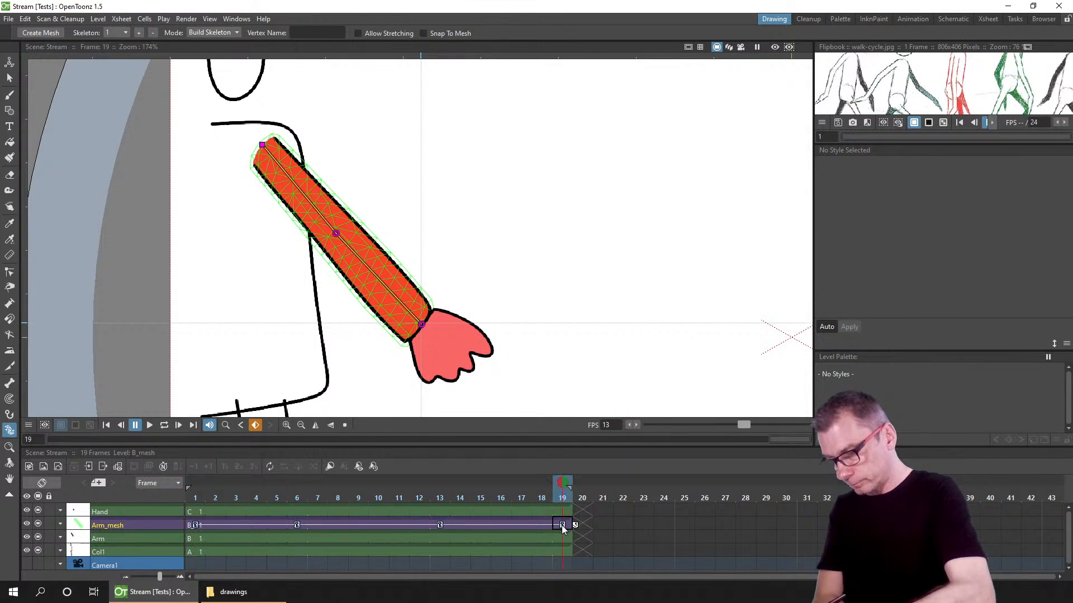
key(Delete)
click(197, 525)
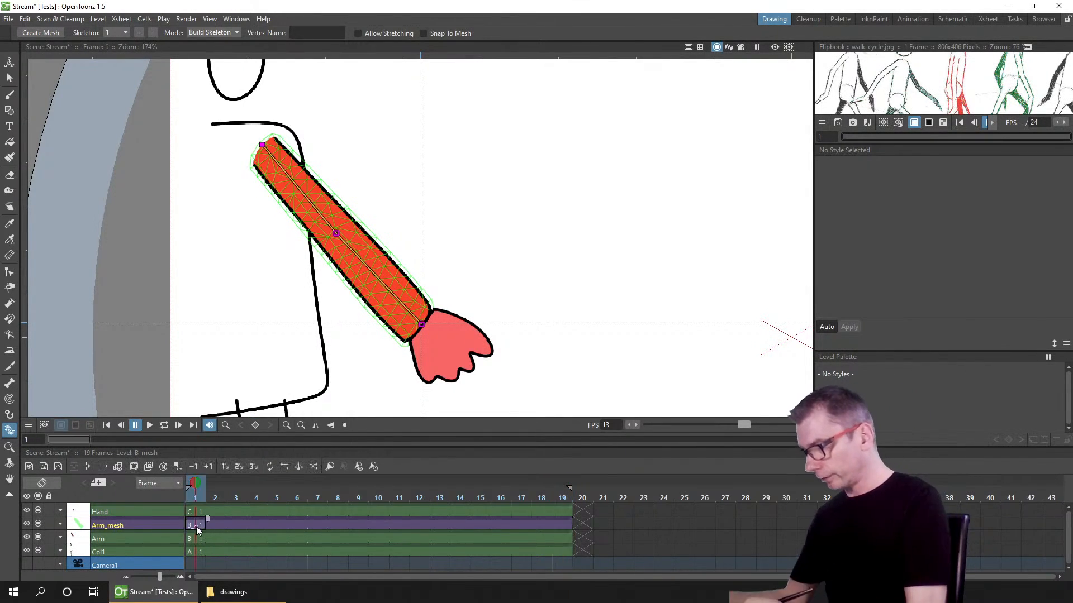
Step: Switch the Plastic tool to Animate mode and set a global skeleton key at frame 1
click(211, 32)
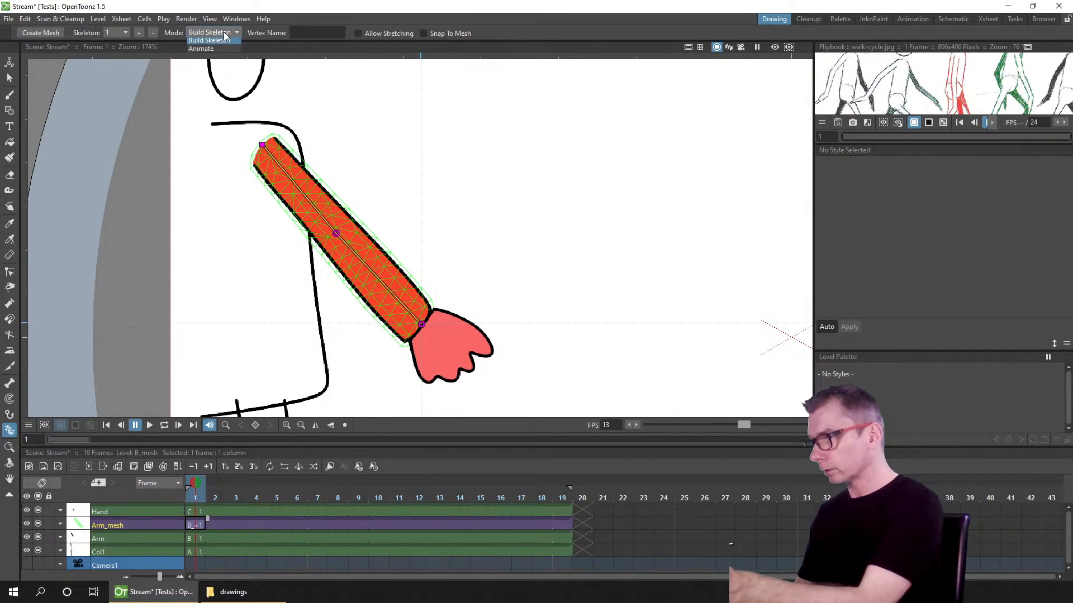
click(208, 46)
right_click(421, 326)
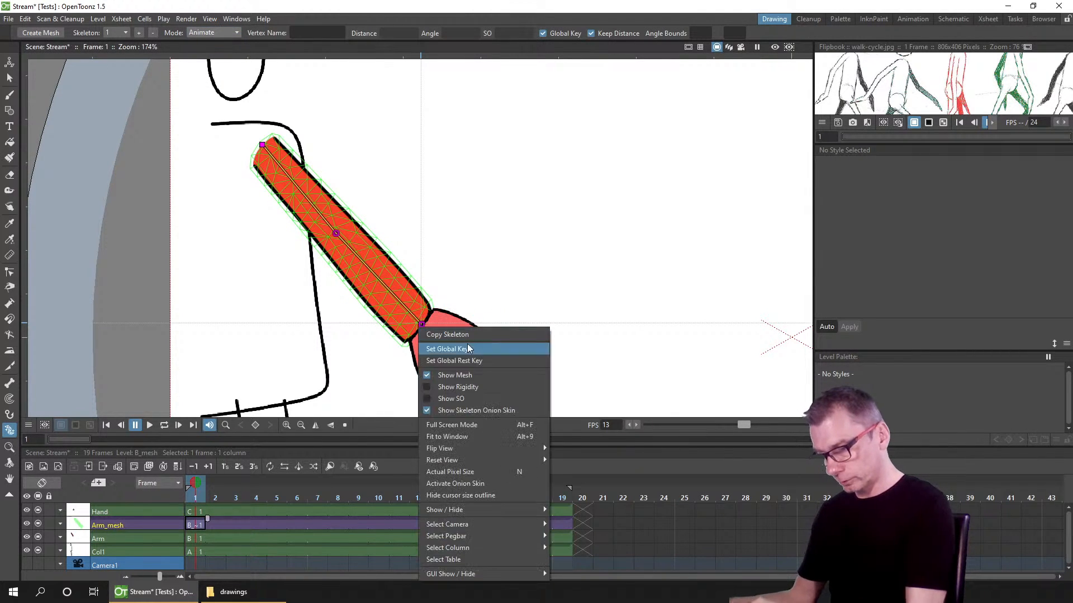
click(474, 354)
Step: At frame 6, bend the arm by moving the elbow vertex slightly and raising the wrist vertex
click(296, 524)
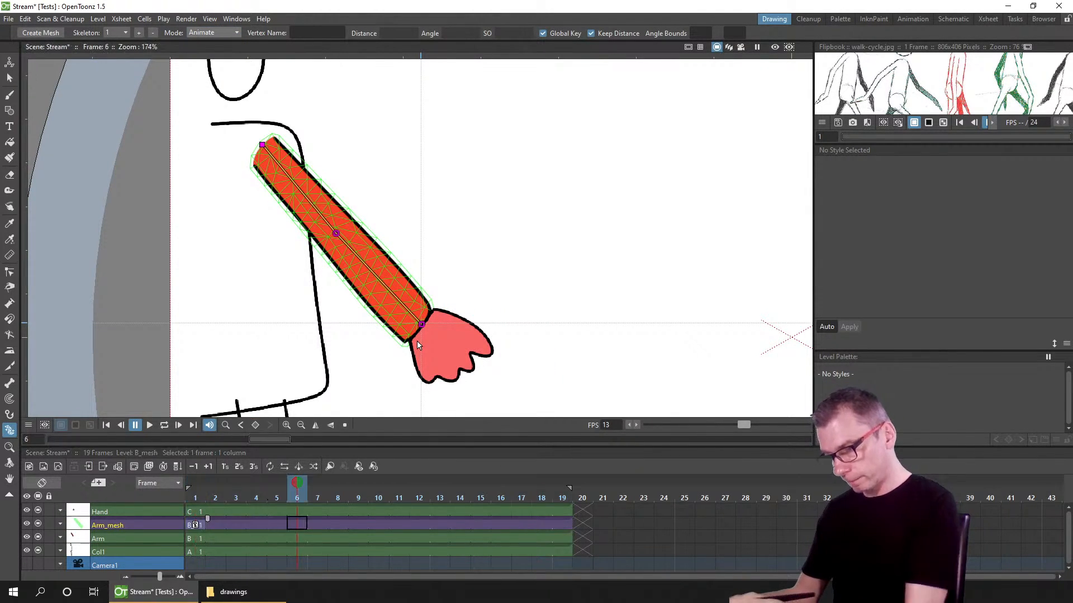
drag(337, 232, 347, 223)
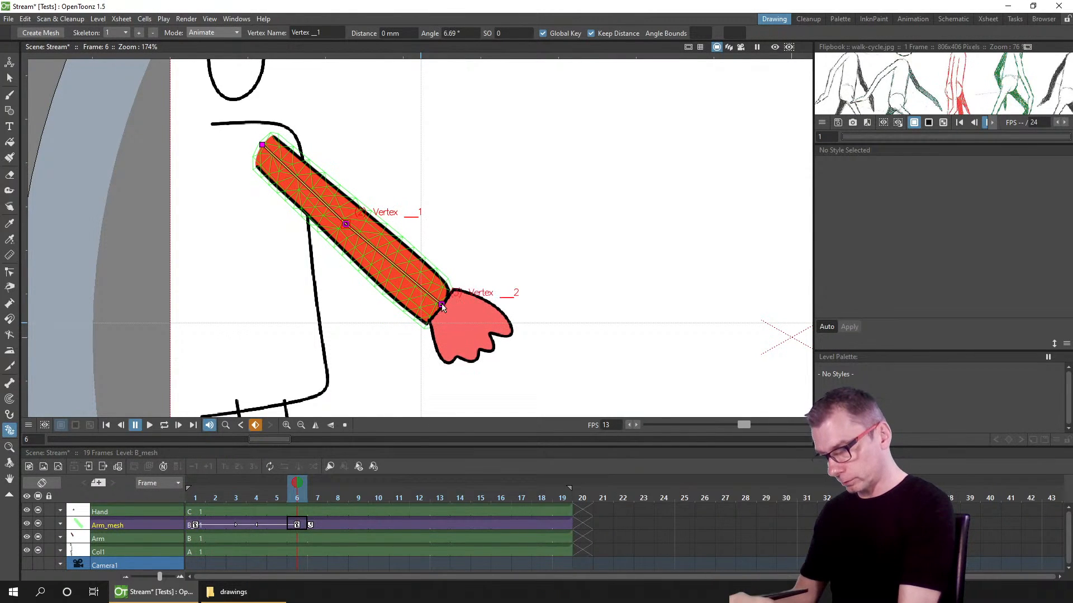
drag(444, 305, 464, 264)
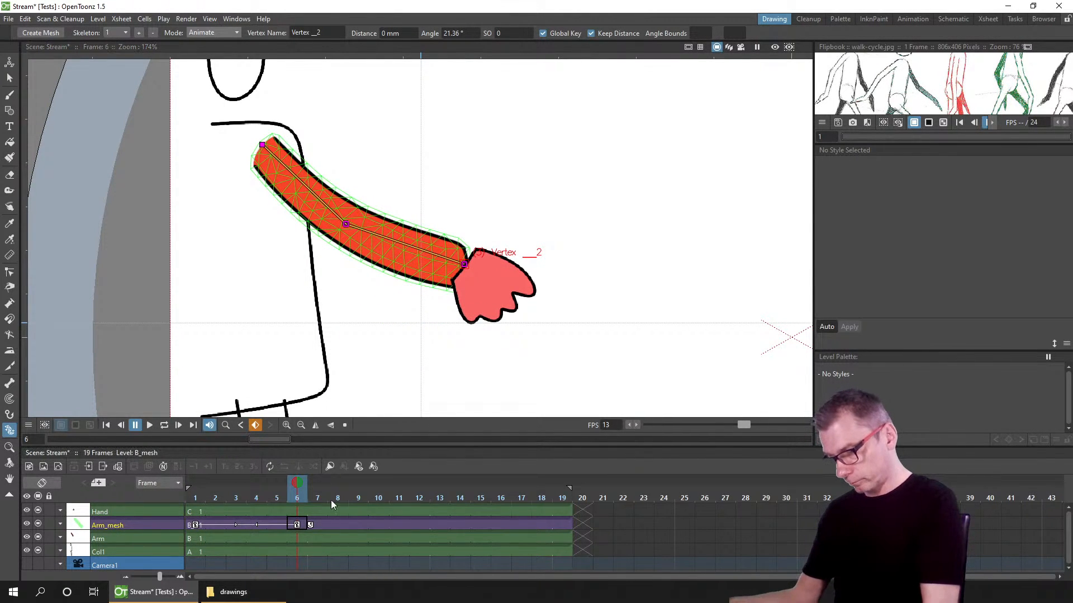
Step: At frame 11, lower the wrist vertex a little so the arm is less bent
click(397, 496)
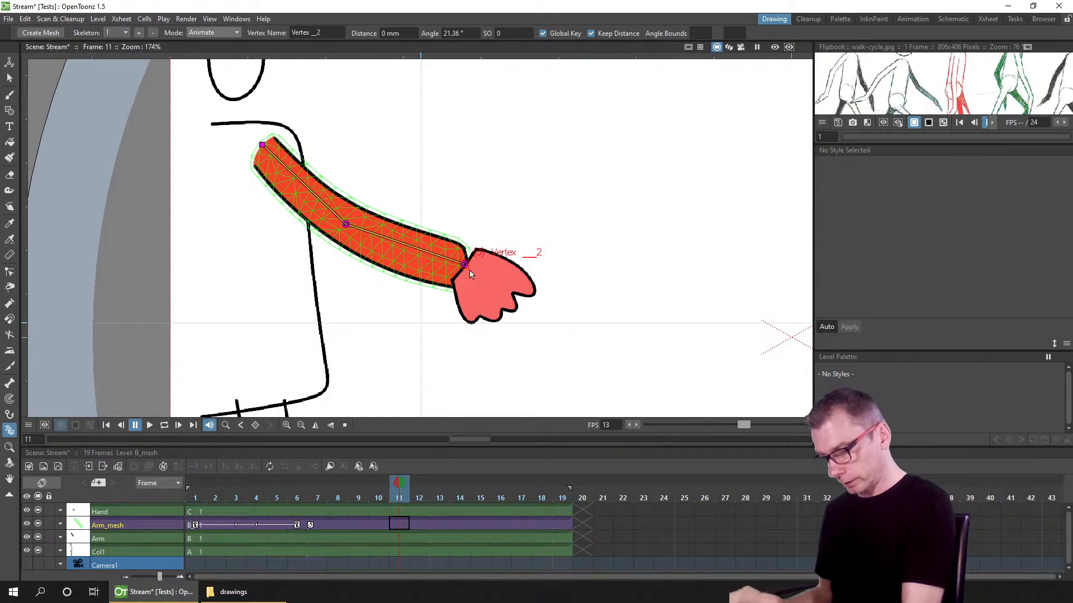
drag(464, 264, 453, 290)
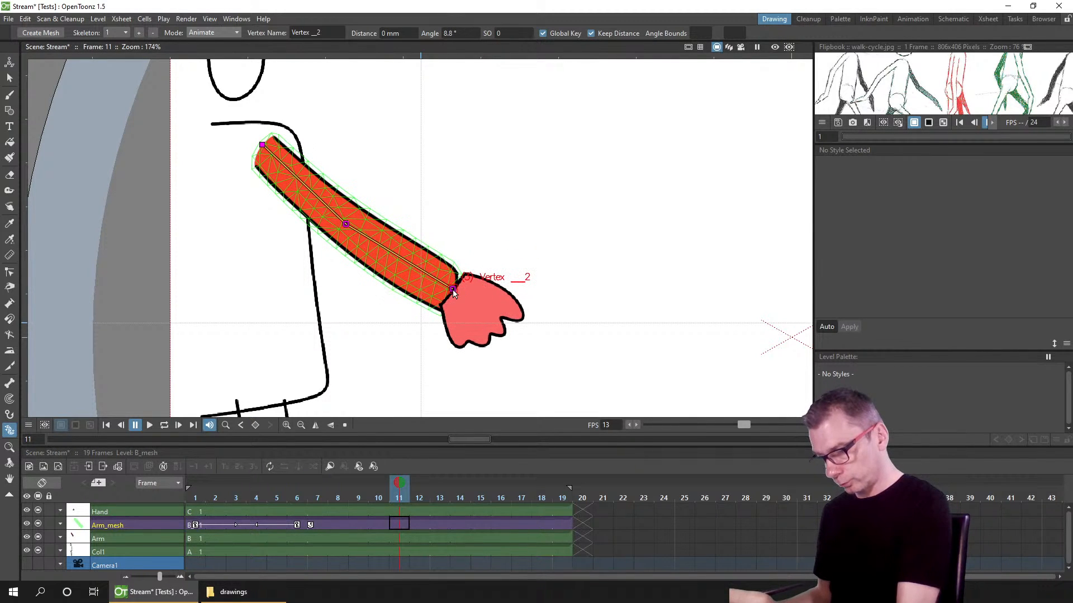
Step: At frame 16, swing the arm down by moving the elbow and wrist vertices to hang along the body
click(503, 498)
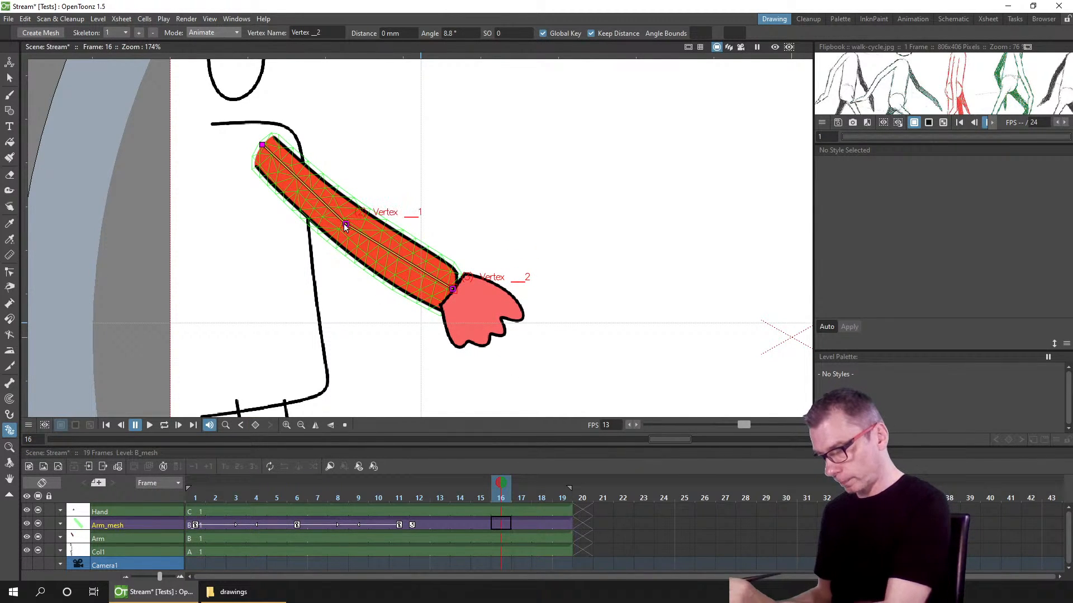
drag(346, 224, 280, 258)
drag(325, 369, 331, 372)
Step: At frame 19, set a global rest key so the arm returns to its rest pose
click(562, 523)
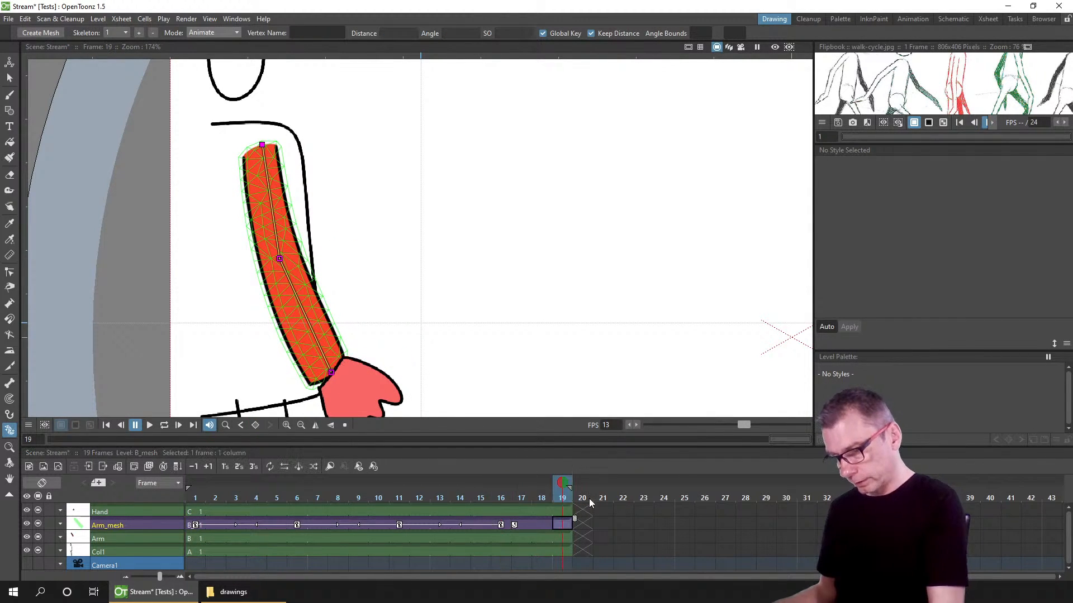
right_click(330, 371)
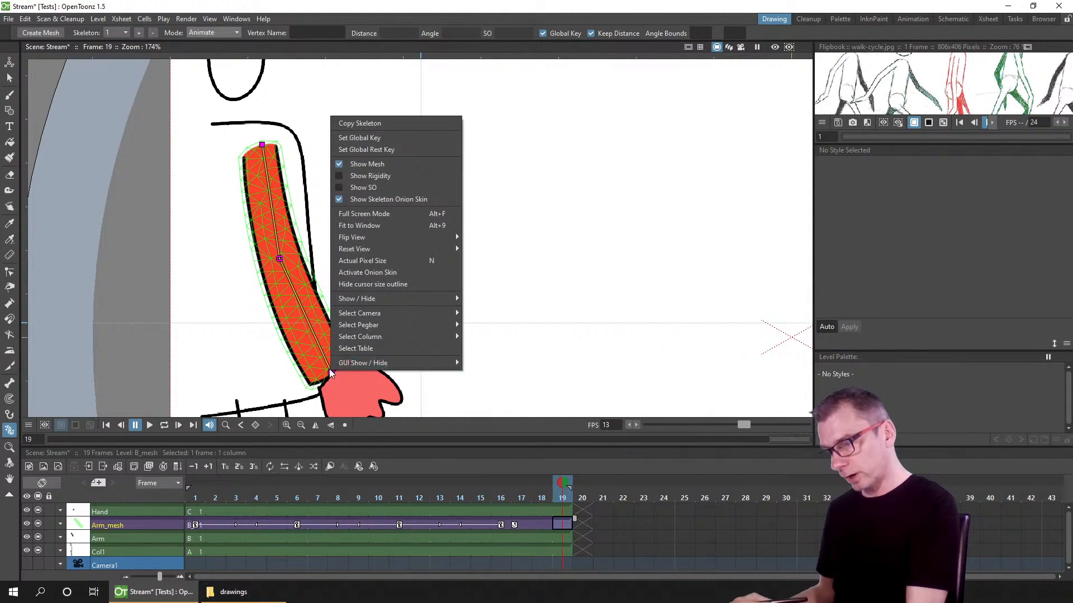
click(397, 148)
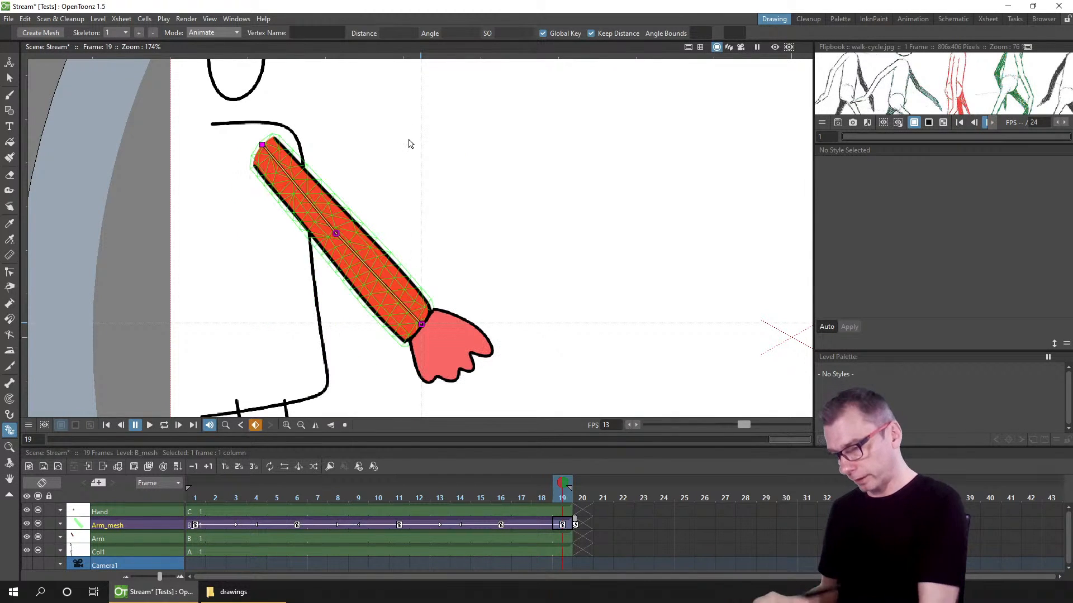
Step: Play the arm animation in a loop to review the motion, then stop playback
drag(203, 496, 519, 471)
click(163, 426)
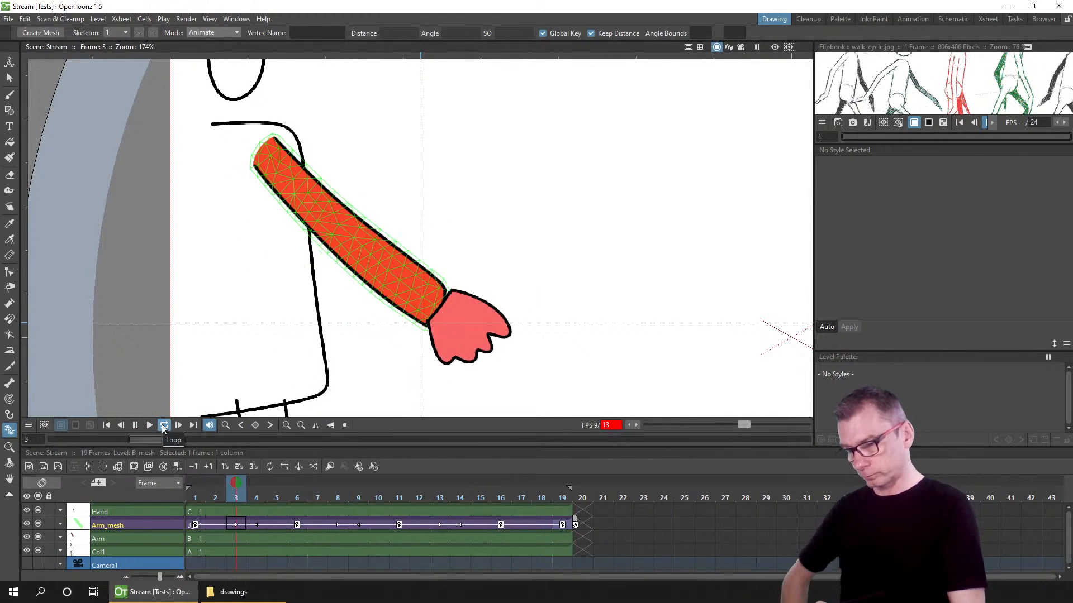
click(628, 425)
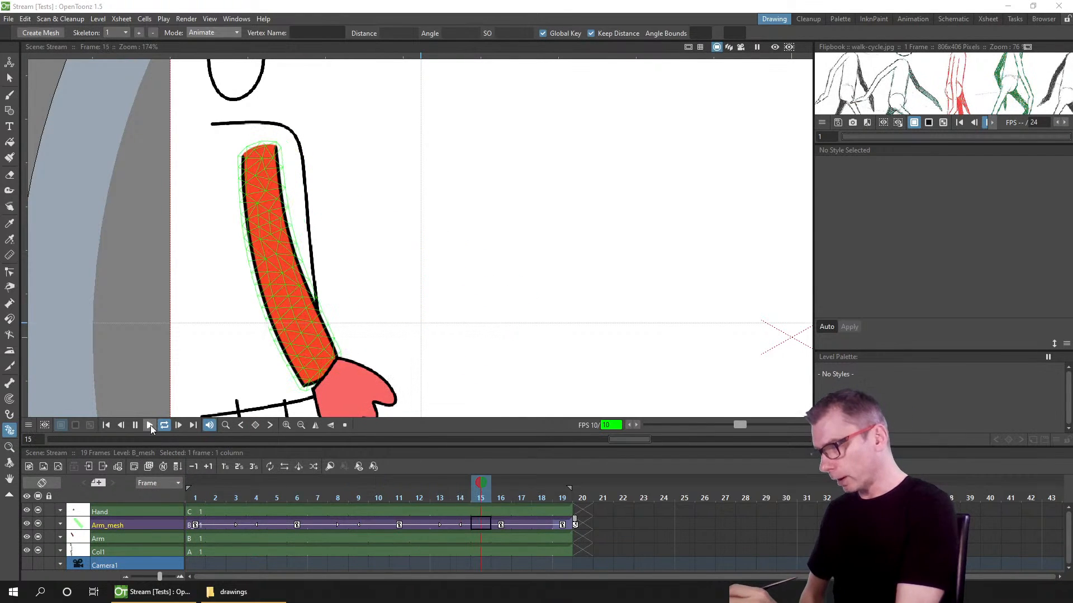
click(137, 427)
Step: Inspect the Hand column at frame 1, toggle its camstand visibility off and on, and save the scene
click(213, 525)
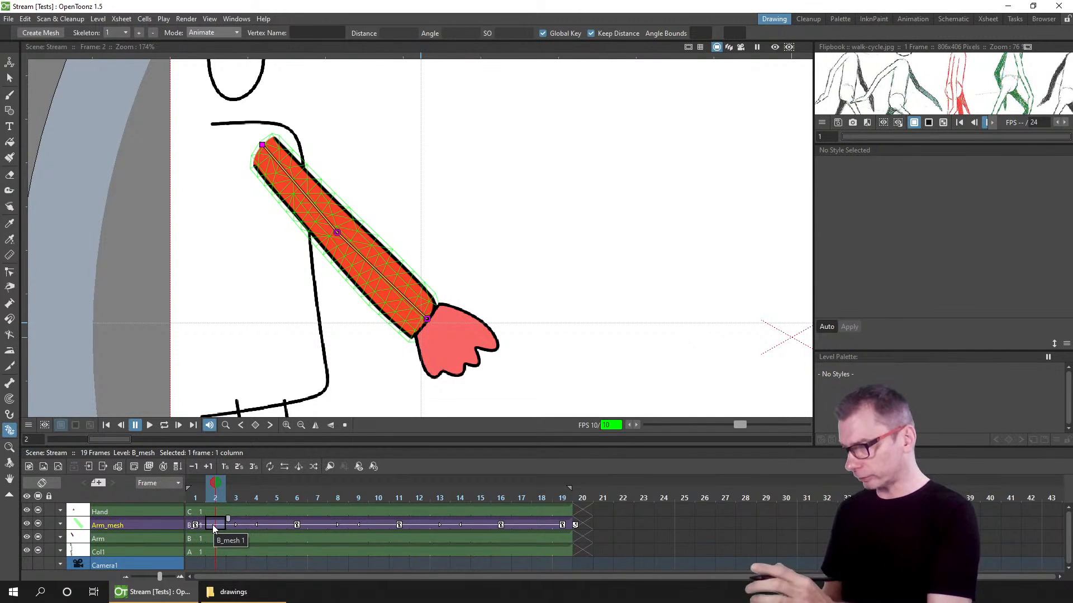
click(194, 512)
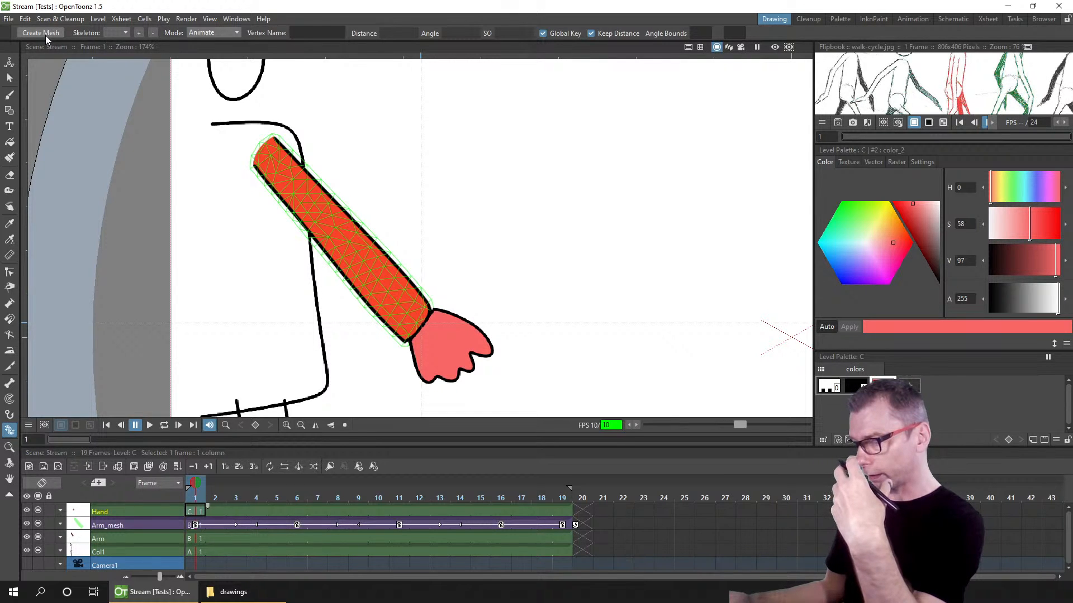
click(36, 512)
click(37, 510)
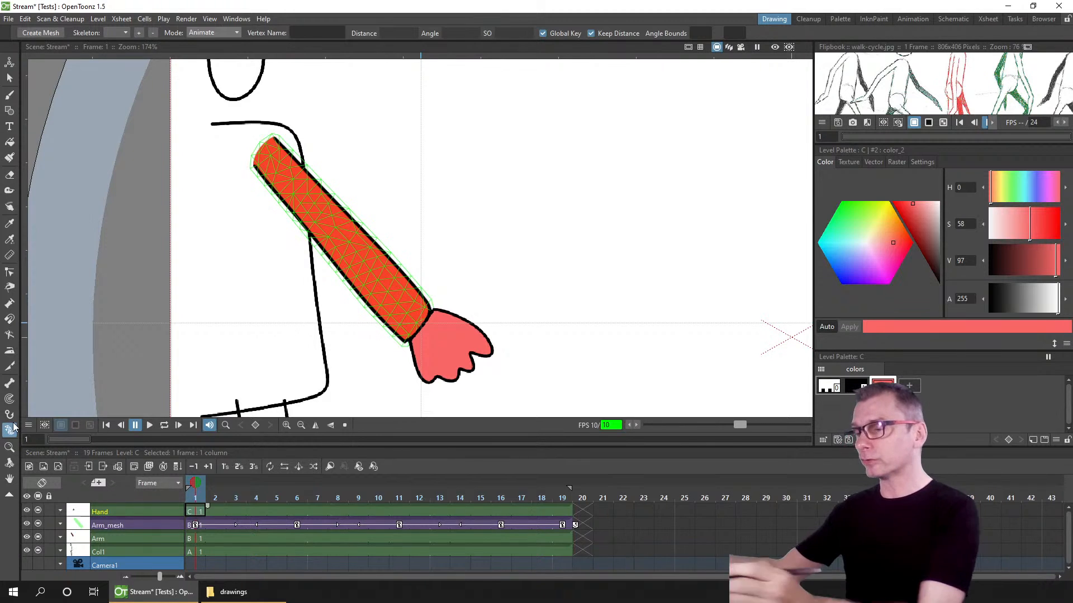
key(ctrl+s)
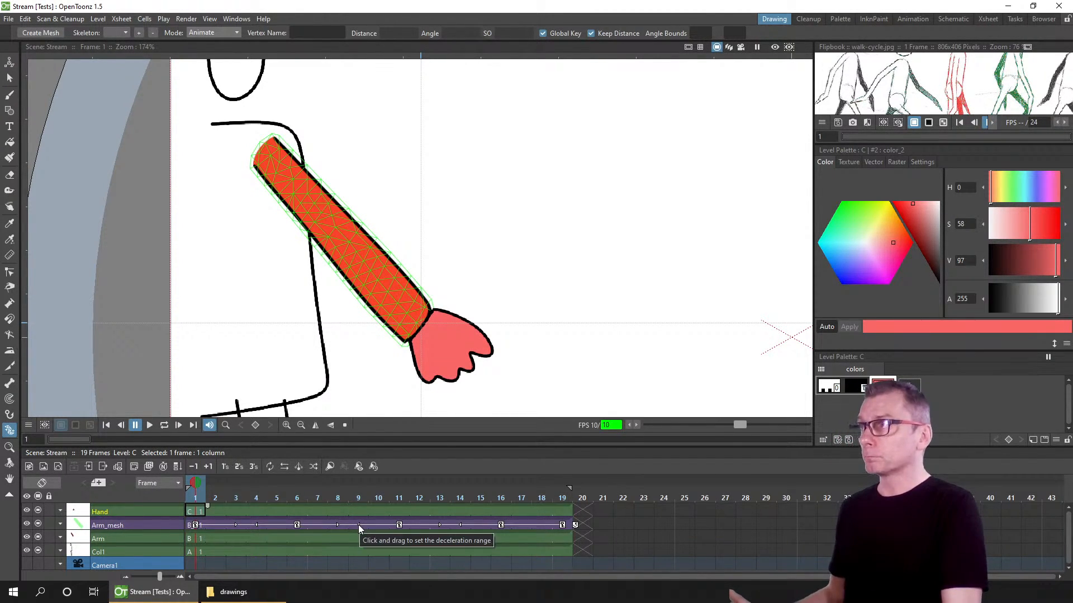
Step: Reset the arm skeleton at frame 1 to its rest pose with a global rest key and save the scene
click(223, 524)
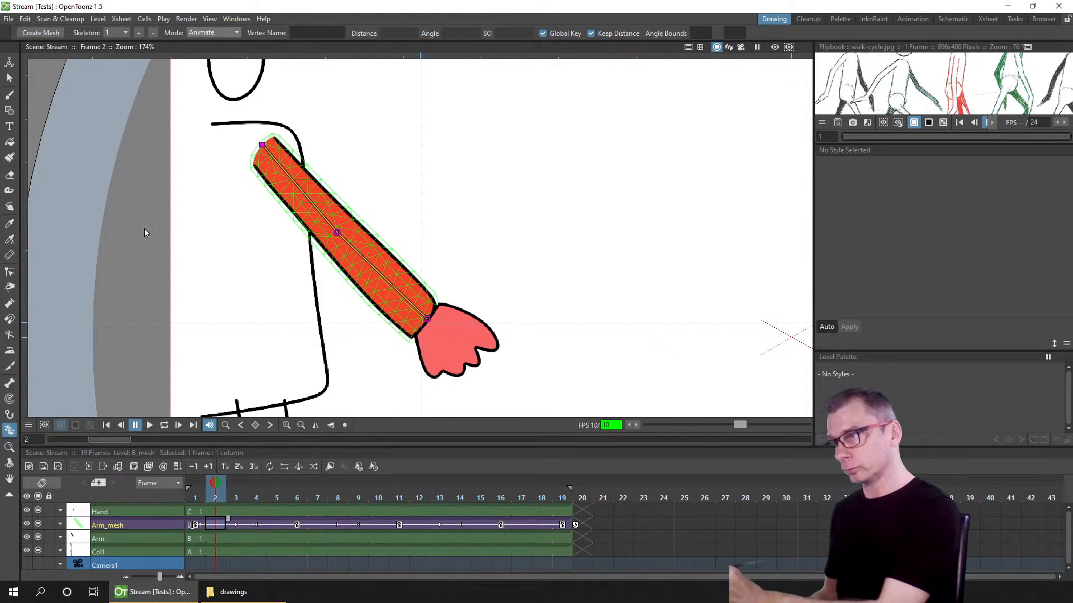
click(223, 32)
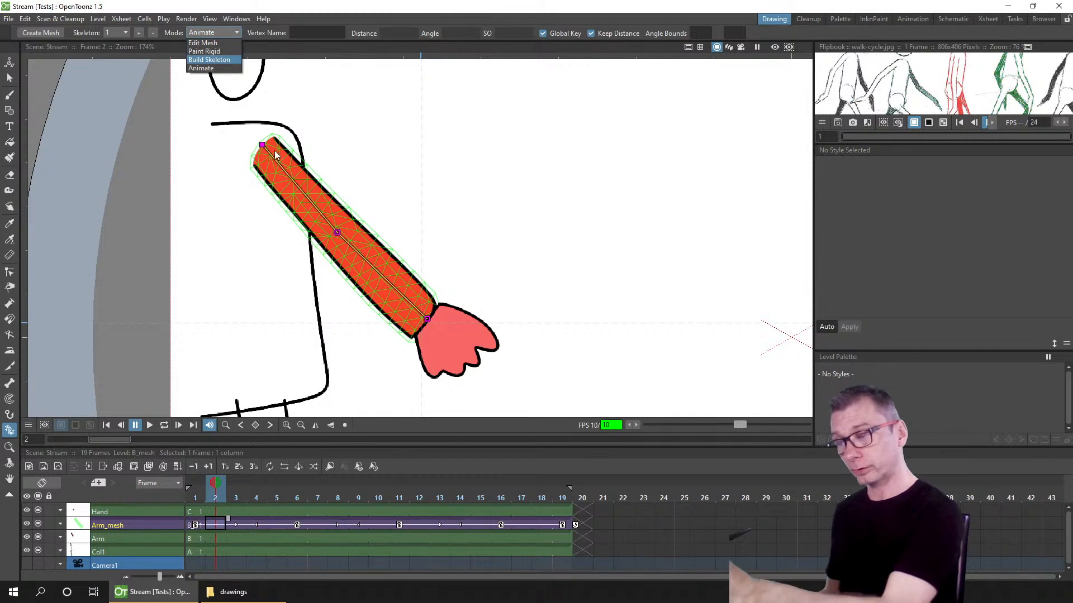
click(213, 68)
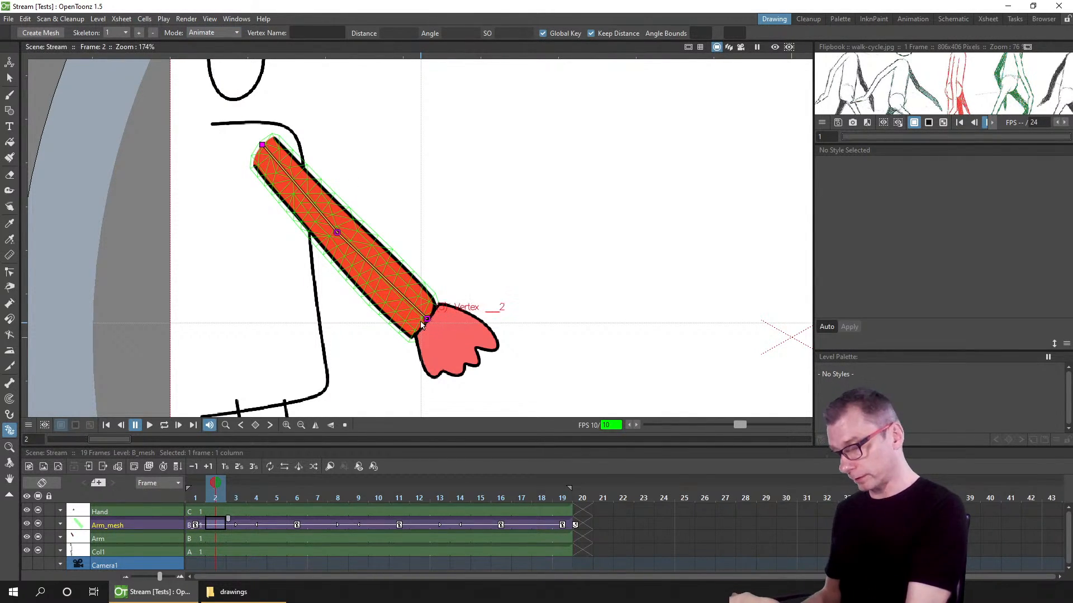
click(197, 495)
drag(421, 325, 492, 289)
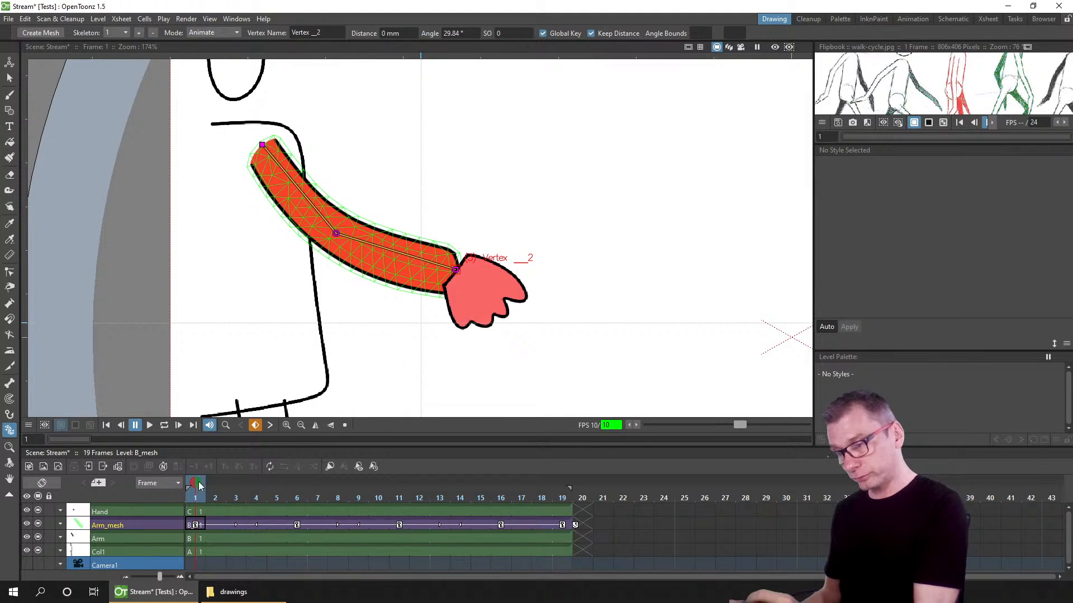
right_click(336, 232)
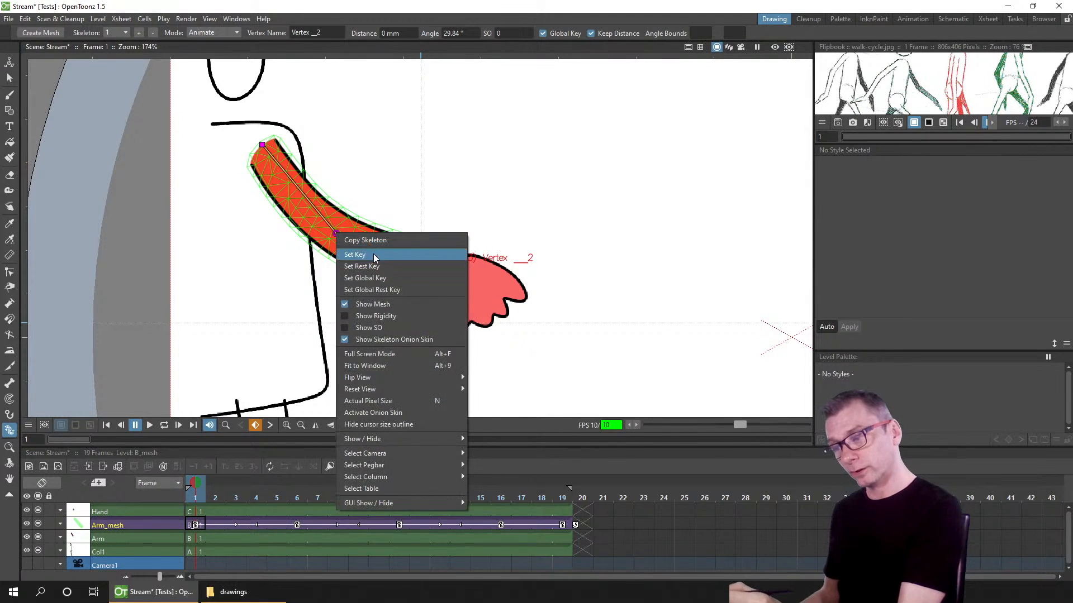
click(387, 290)
key(ctrl+s)
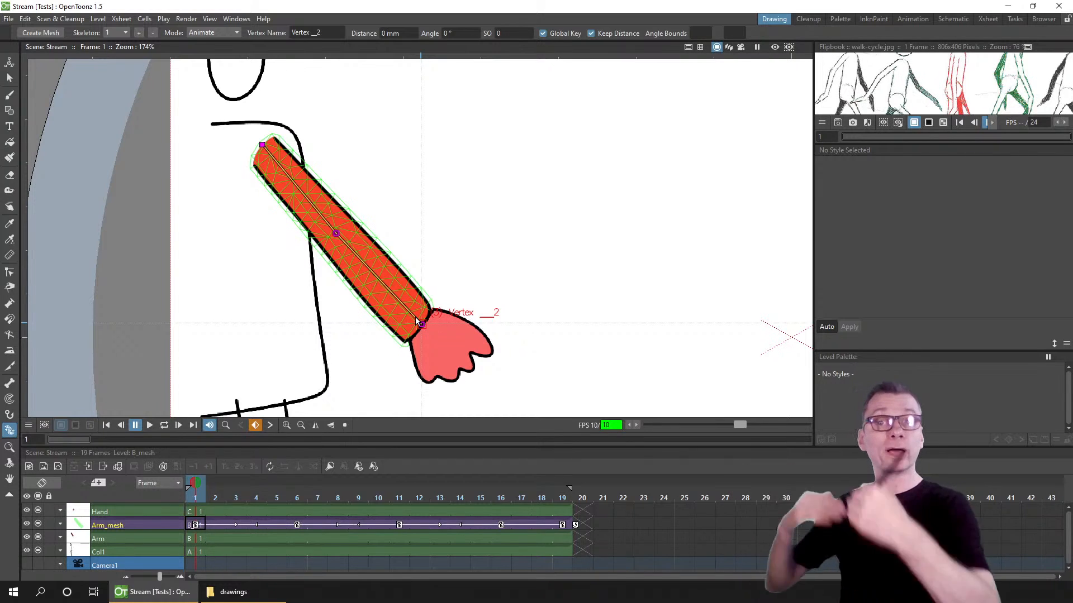
Step: Create a new Toonz Raster Level in a new column at frame 1, above the Hand column
click(11, 415)
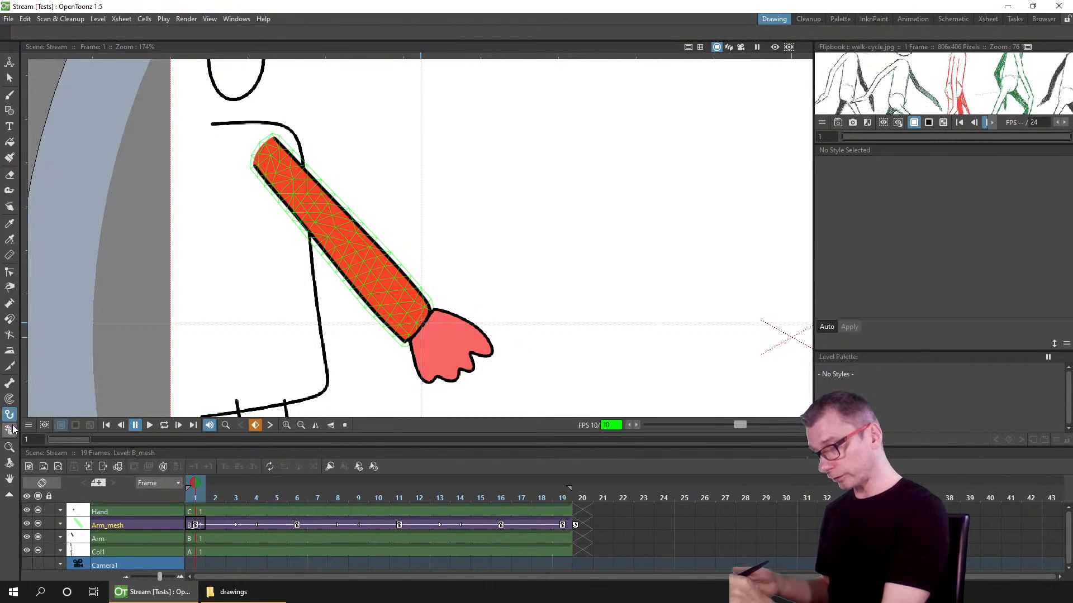
click(12, 431)
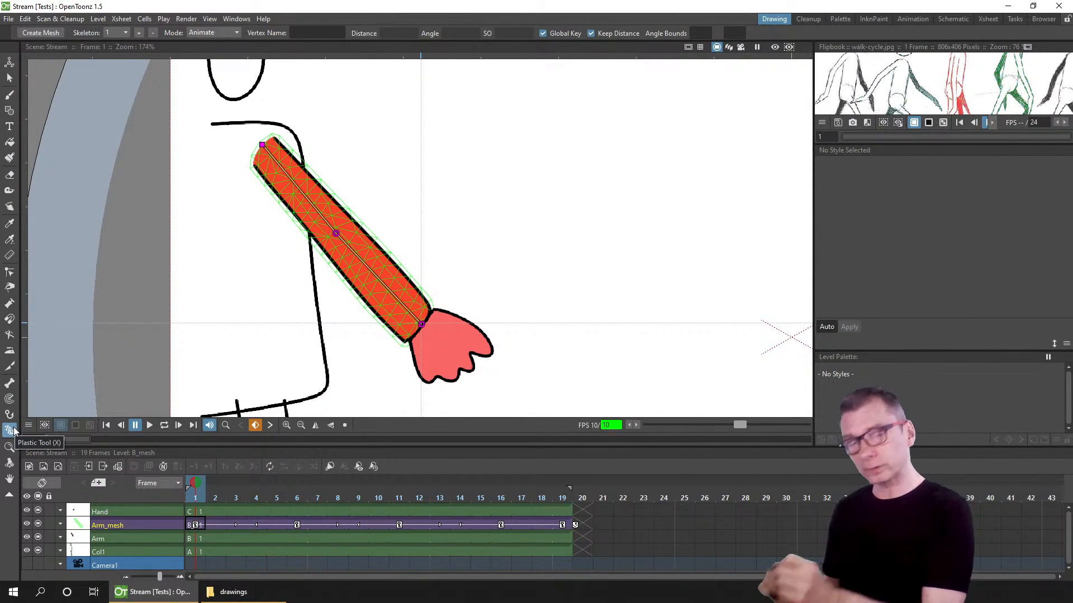
click(212, 527)
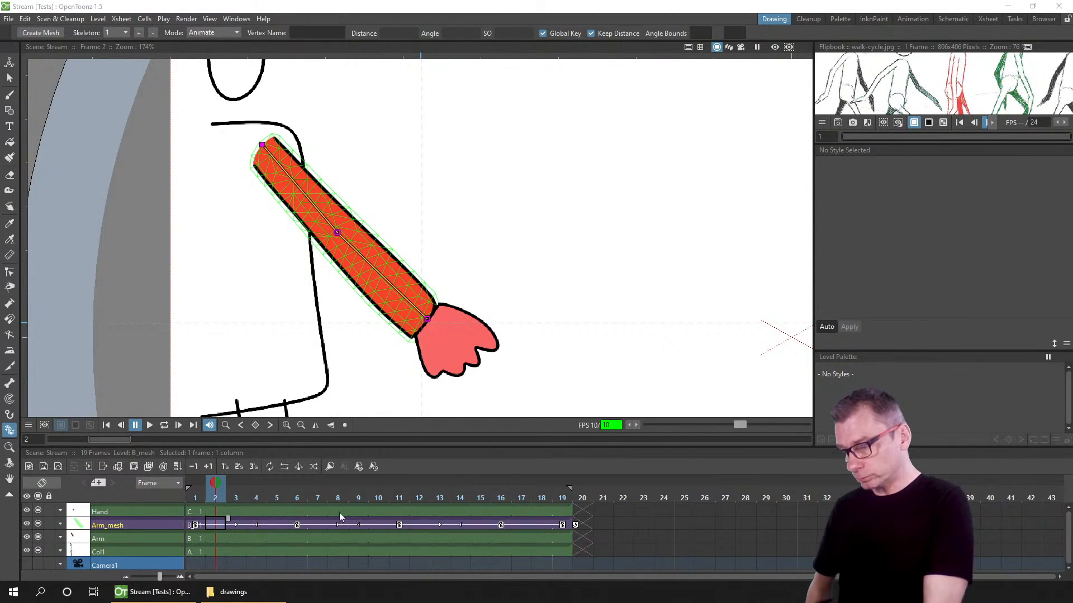
click(215, 512)
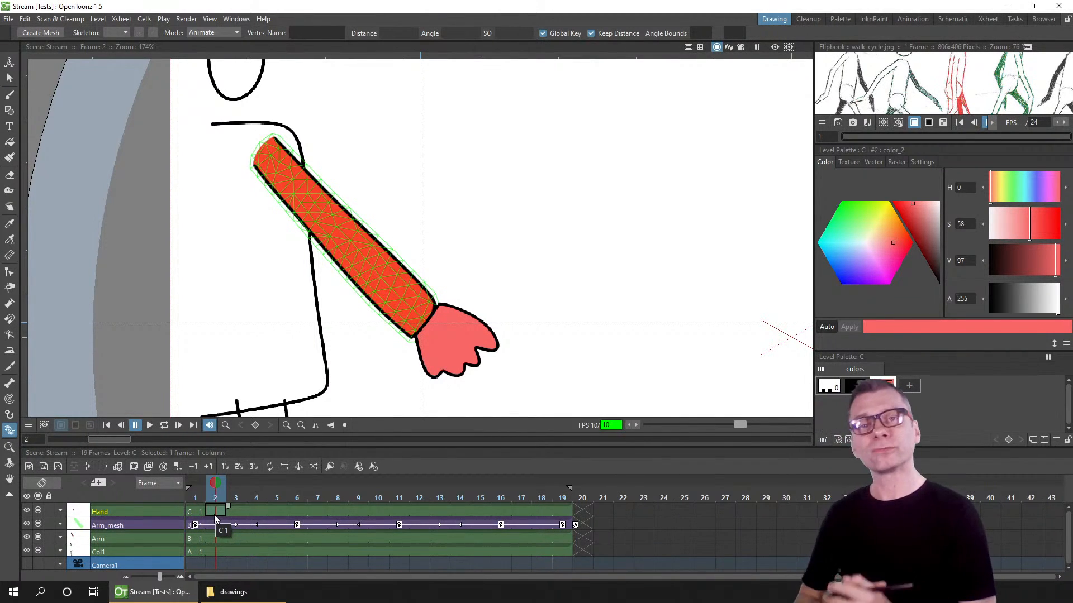
click(193, 512)
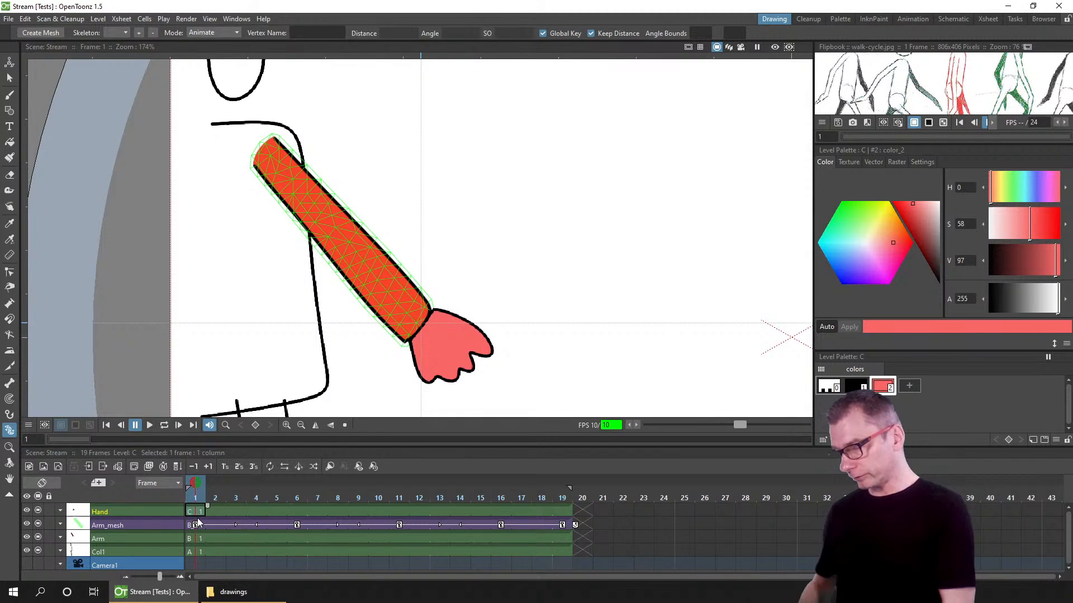
click(30, 467)
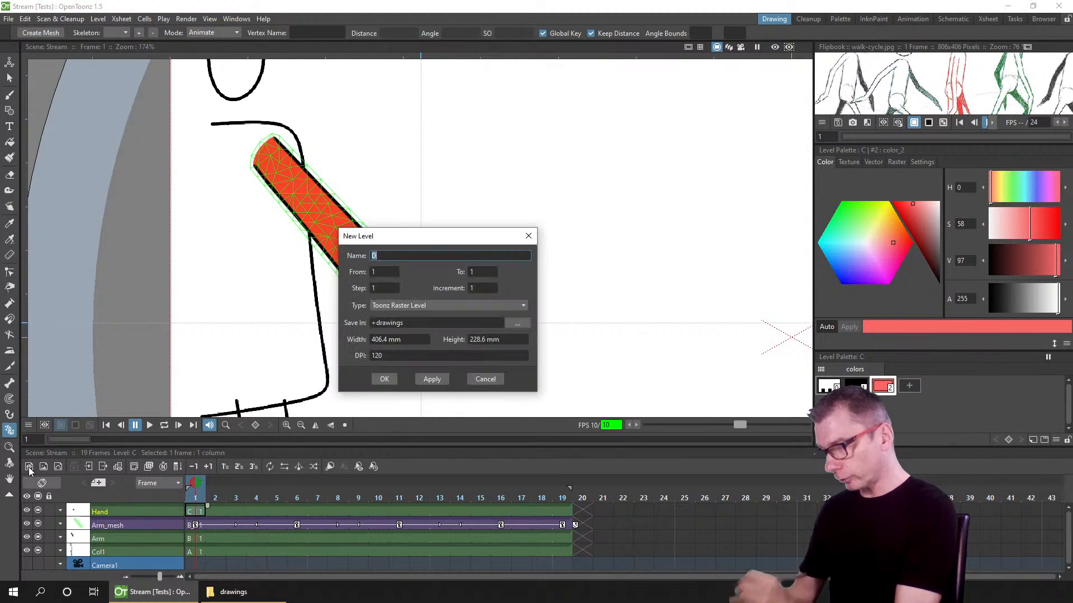
click(381, 380)
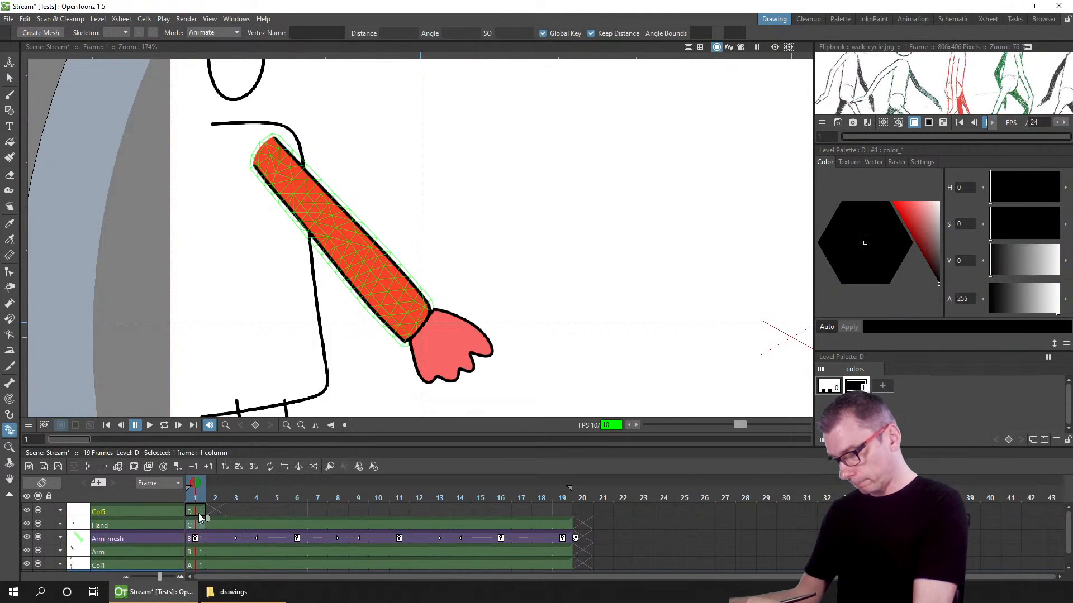
Step: Sketch a mouth outline on the hand with the Brush tool in black, adjusting smoothing to 7.45
click(10, 95)
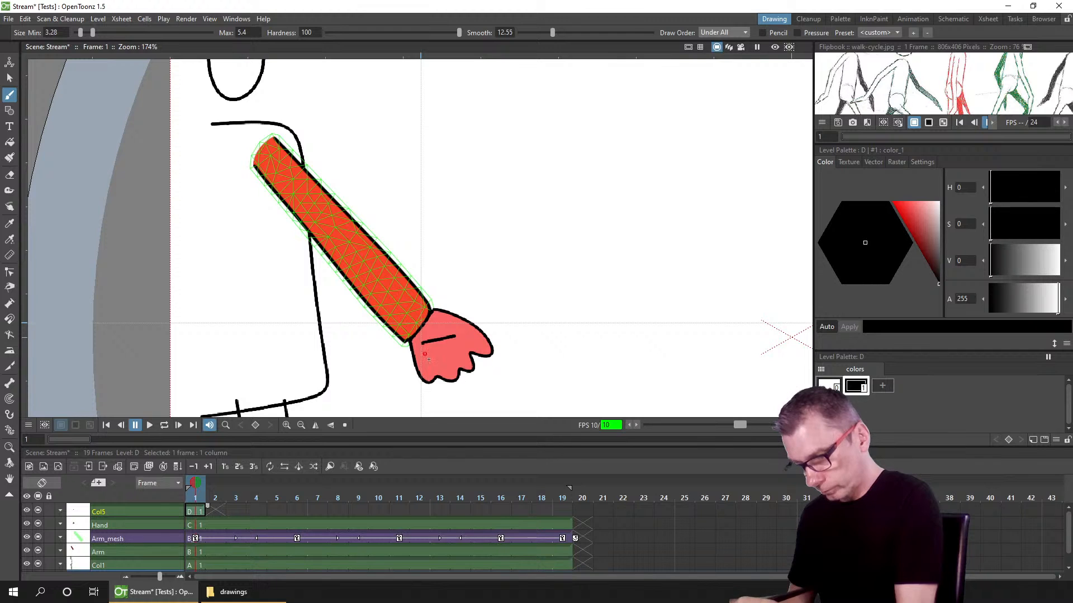
mouse_move(425, 354)
mouse_down()
mouse_move(434, 362)
mouse_move(456, 337)
mouse_up()
click(882, 386)
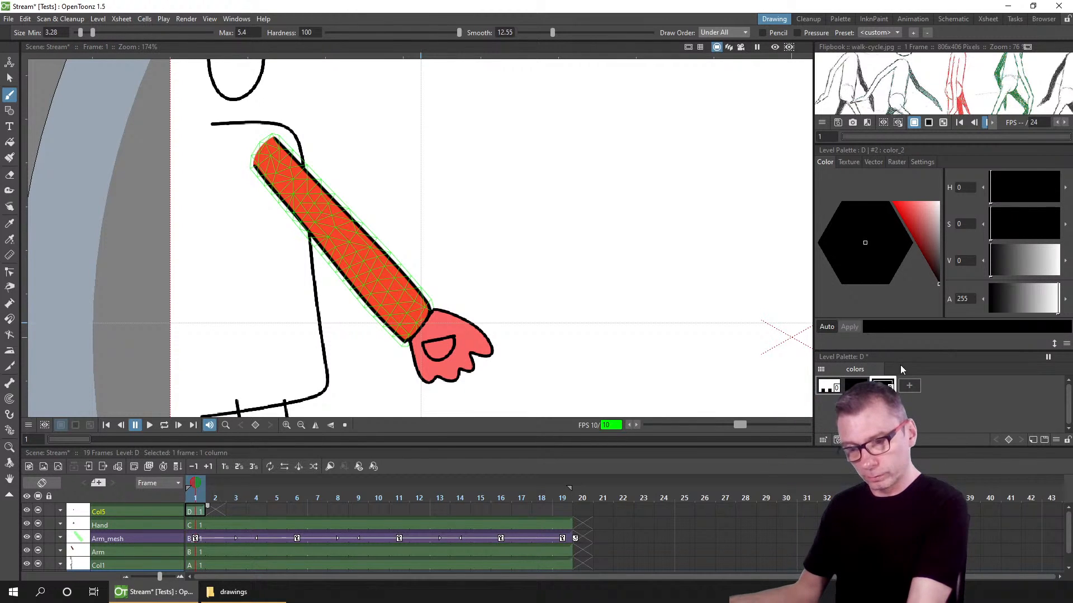
click(908, 203)
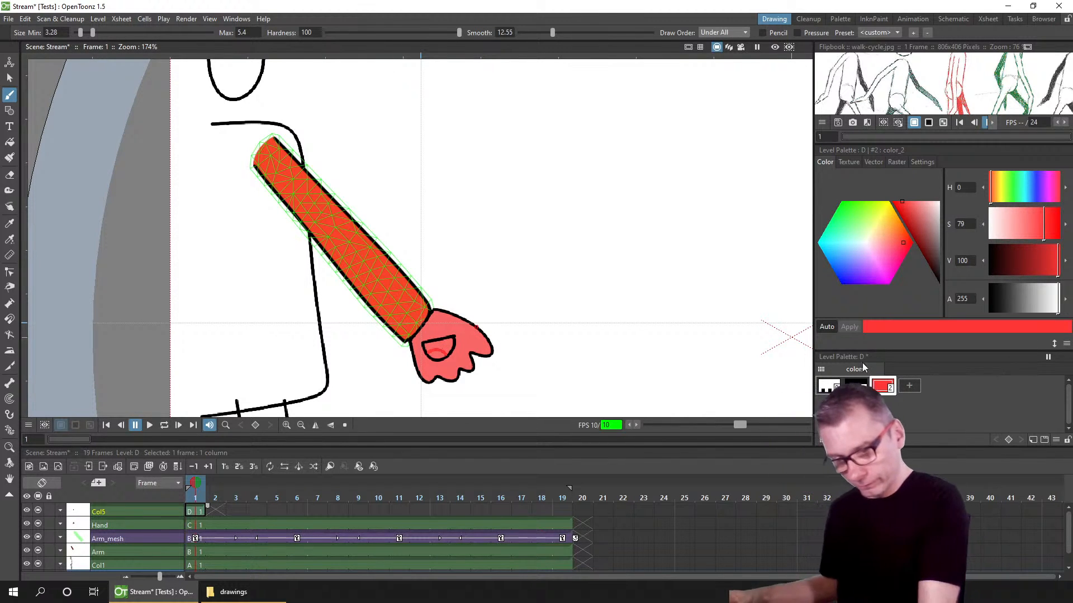
key(ctrl+z)
click(859, 383)
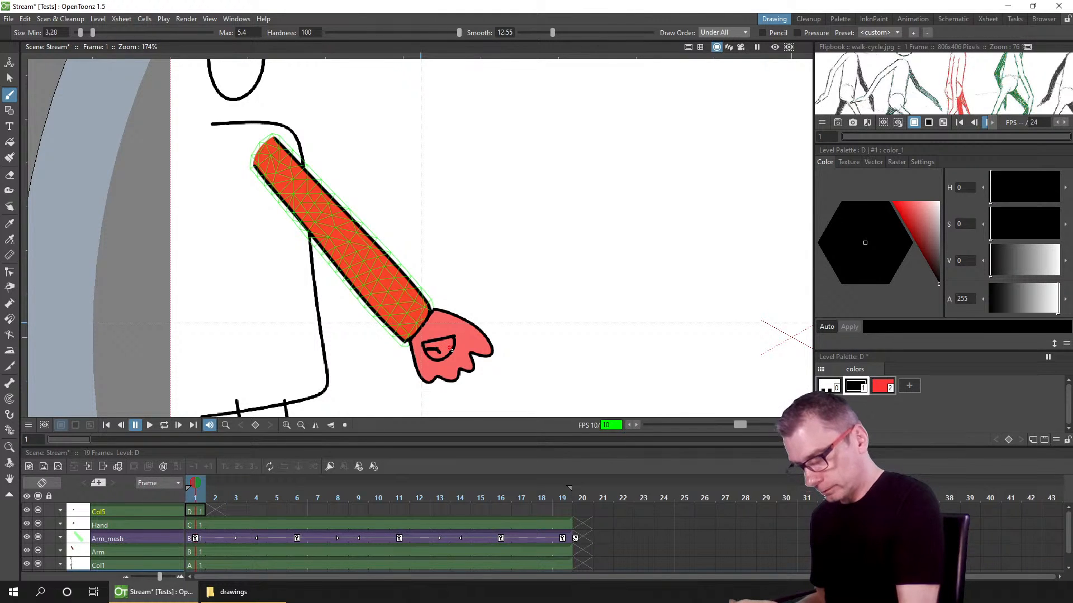
drag(551, 32, 538, 33)
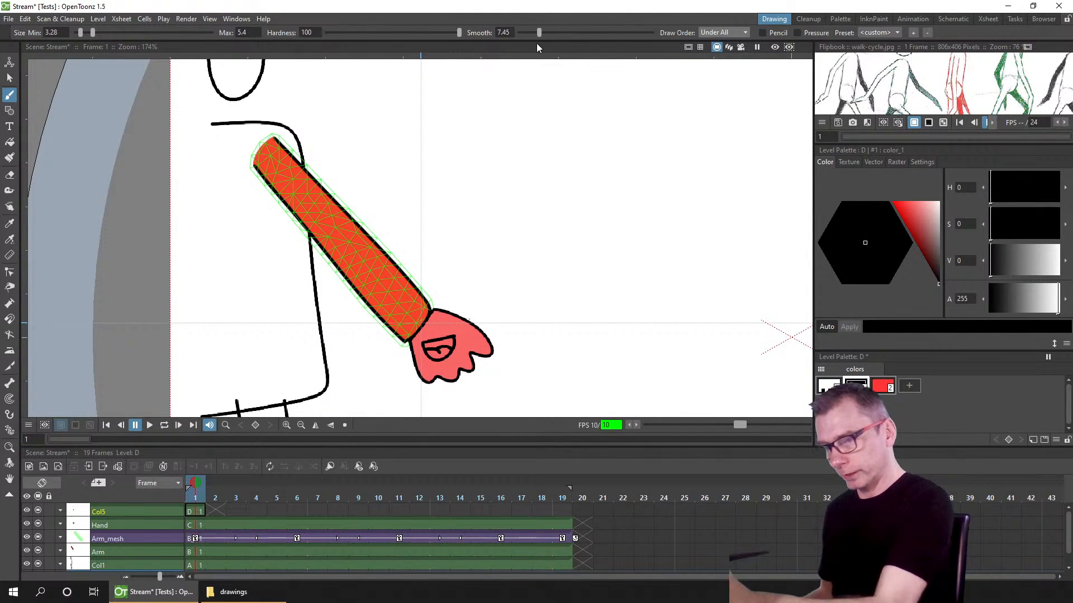
Step: Add a new pure red style to the level palette
click(882, 385)
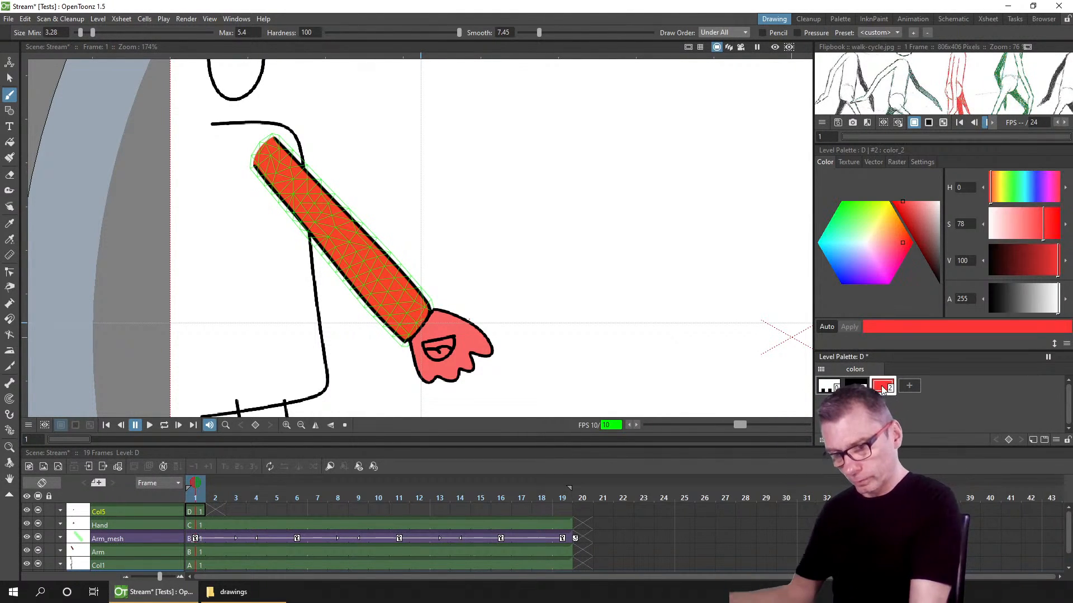
click(911, 385)
drag(914, 209, 849, 187)
Step: Fill the mouth areas with the red style and a new dark style at value 22, then save the scene
click(10, 142)
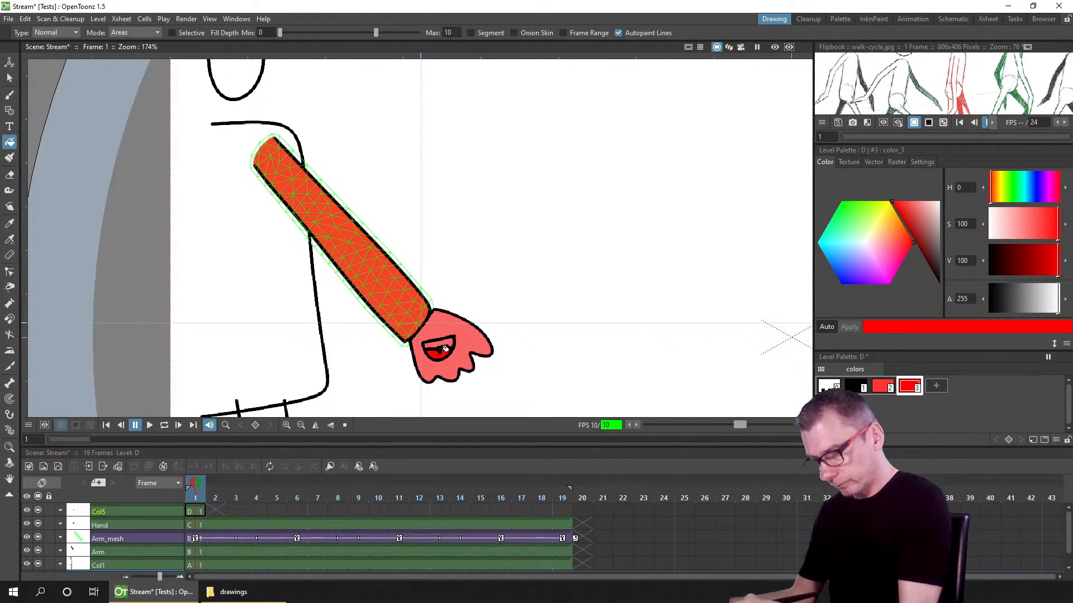
click(935, 385)
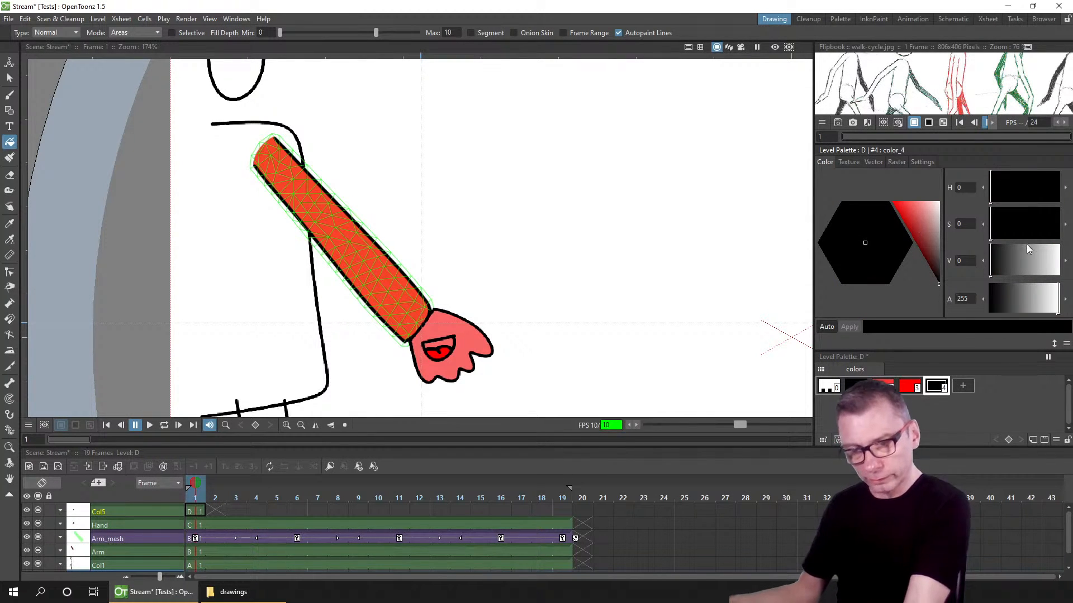
drag(1027, 244, 1004, 260)
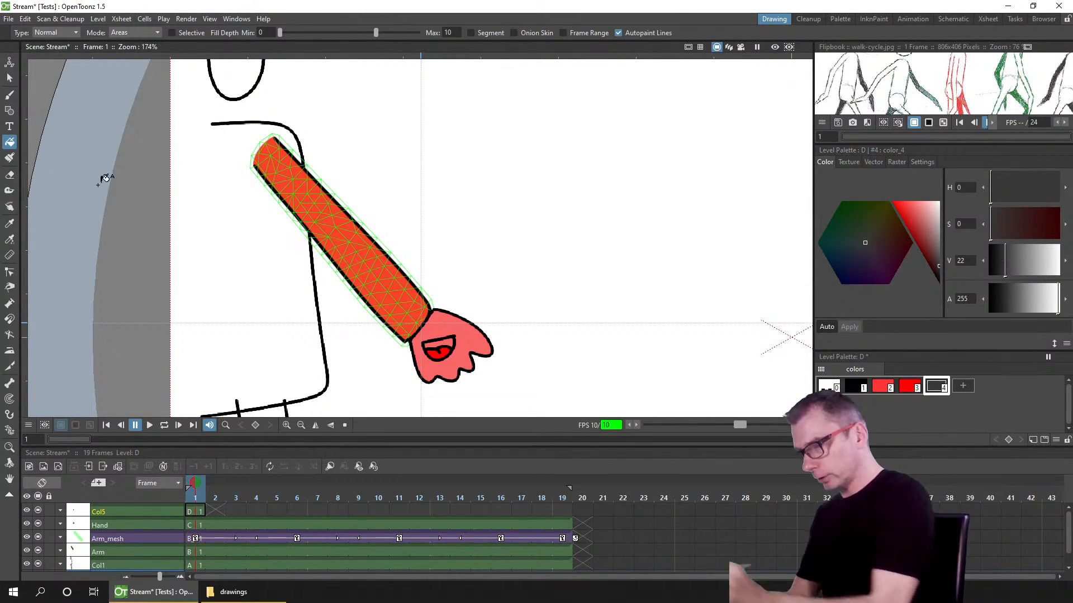
click(445, 341)
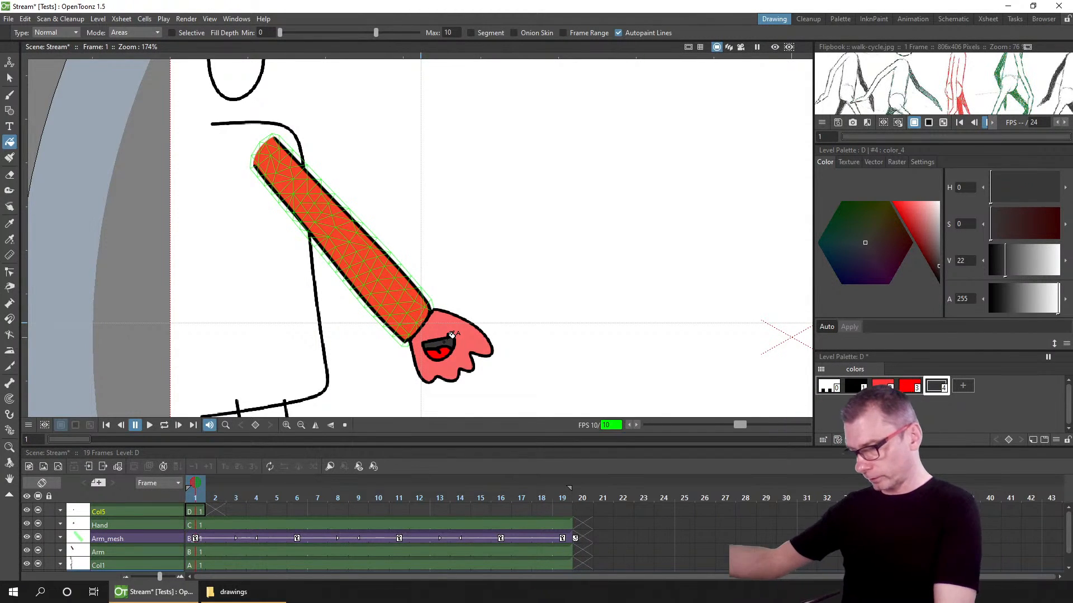
key(ctrl+s)
Step: Examine the level files saved in the Tests project's drawings folder
click(193, 509)
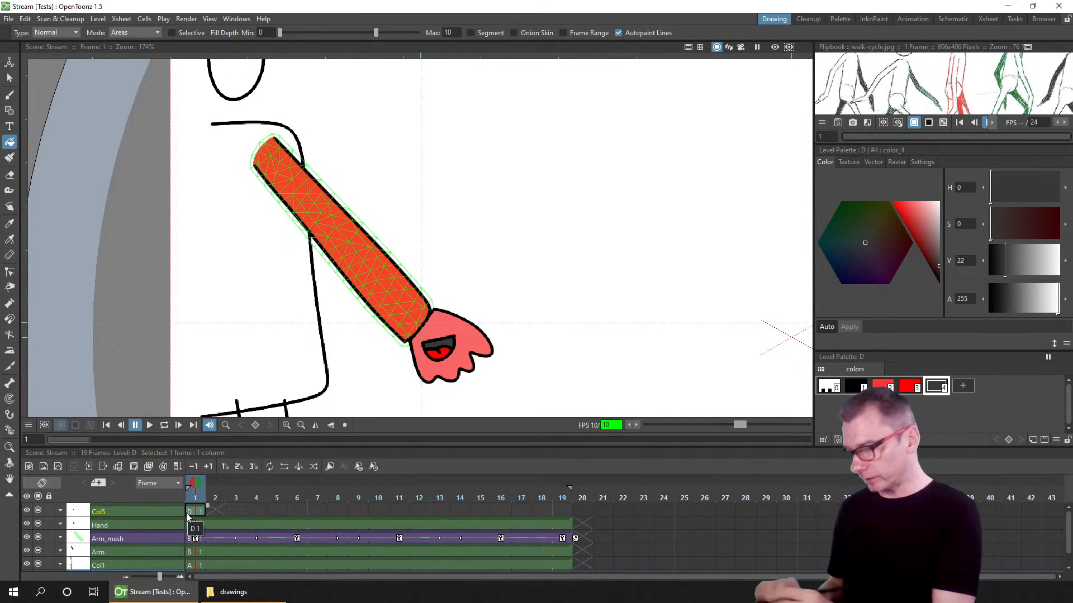
click(234, 592)
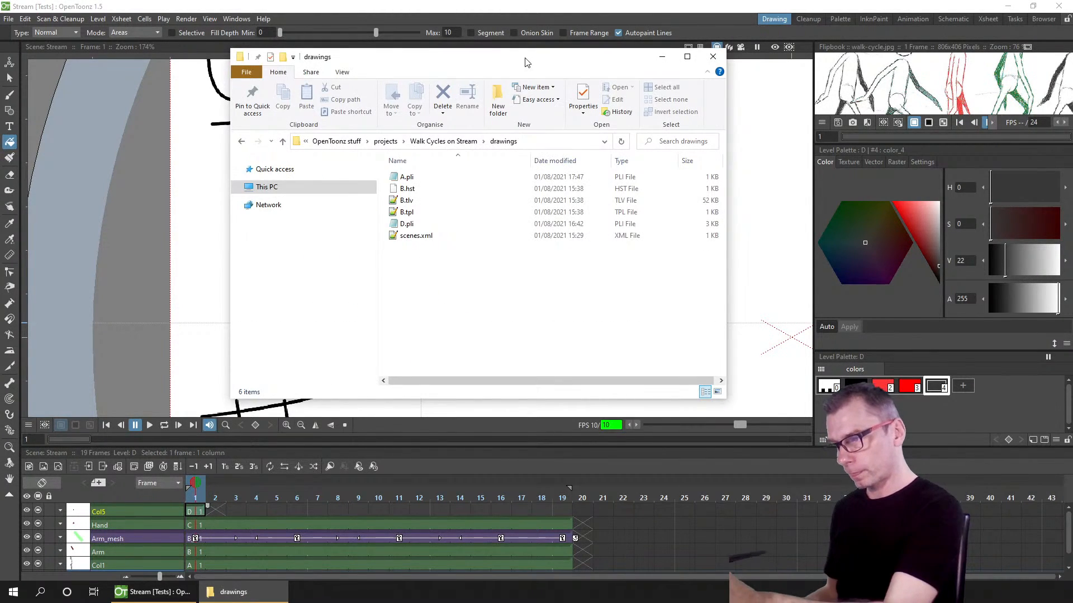
drag(522, 54, 837, 124)
click(720, 286)
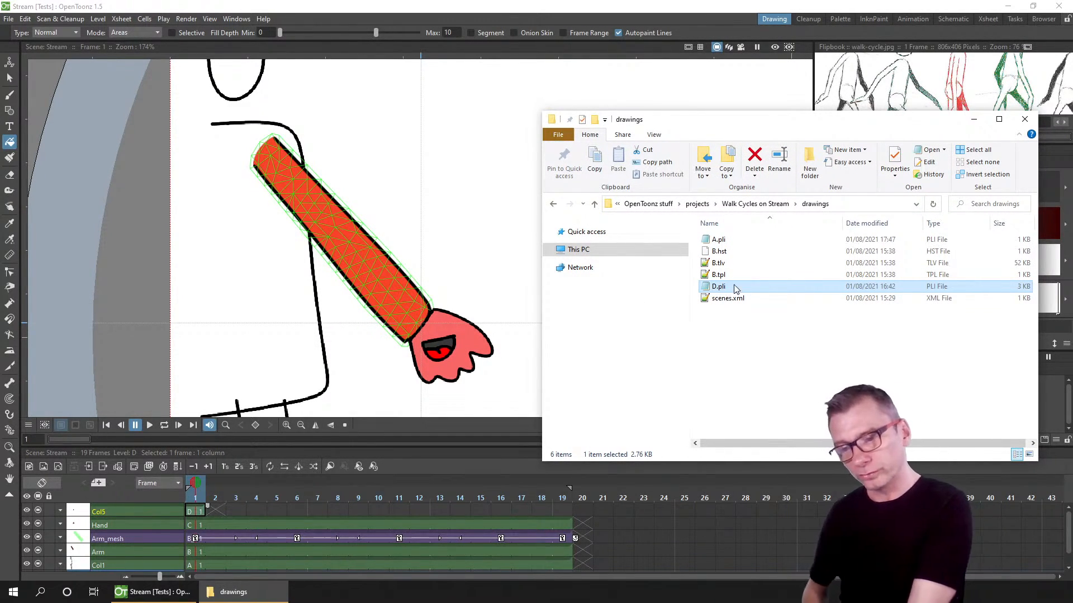
click(725, 323)
click(700, 206)
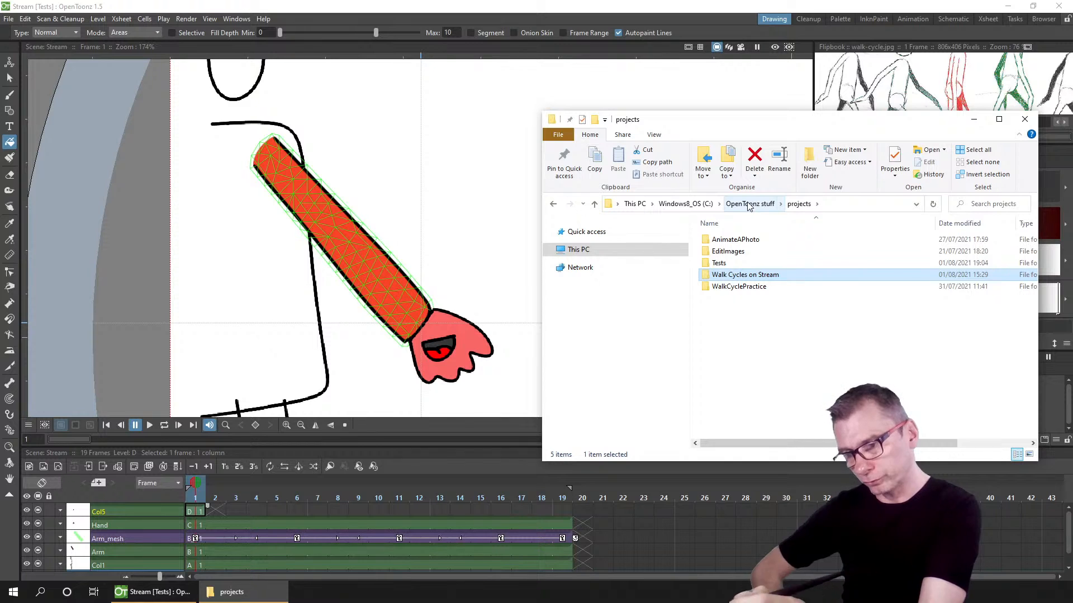
double_click(721, 263)
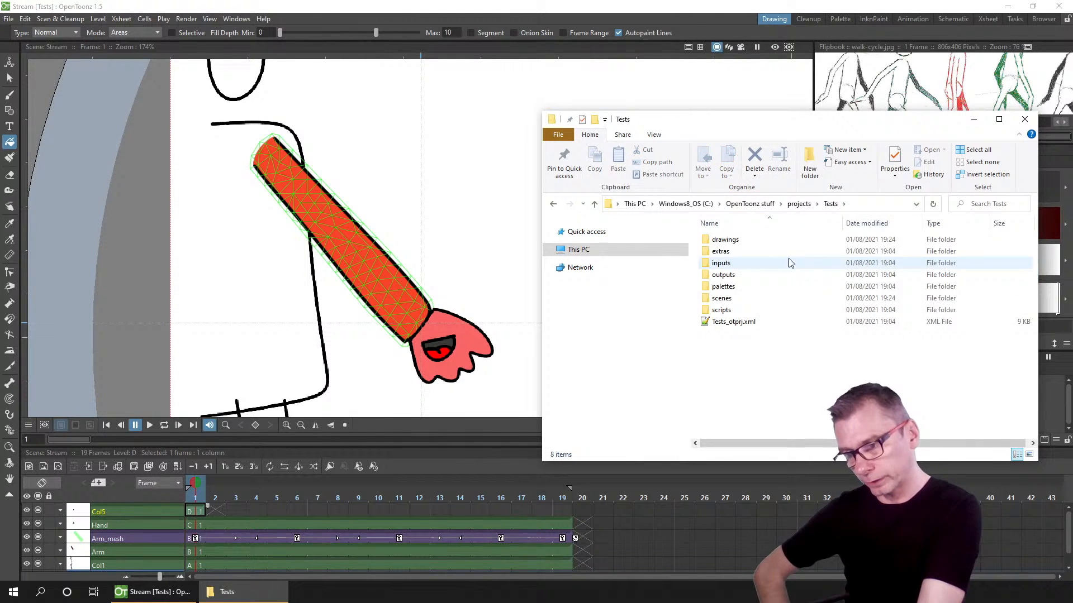
double_click(725, 240)
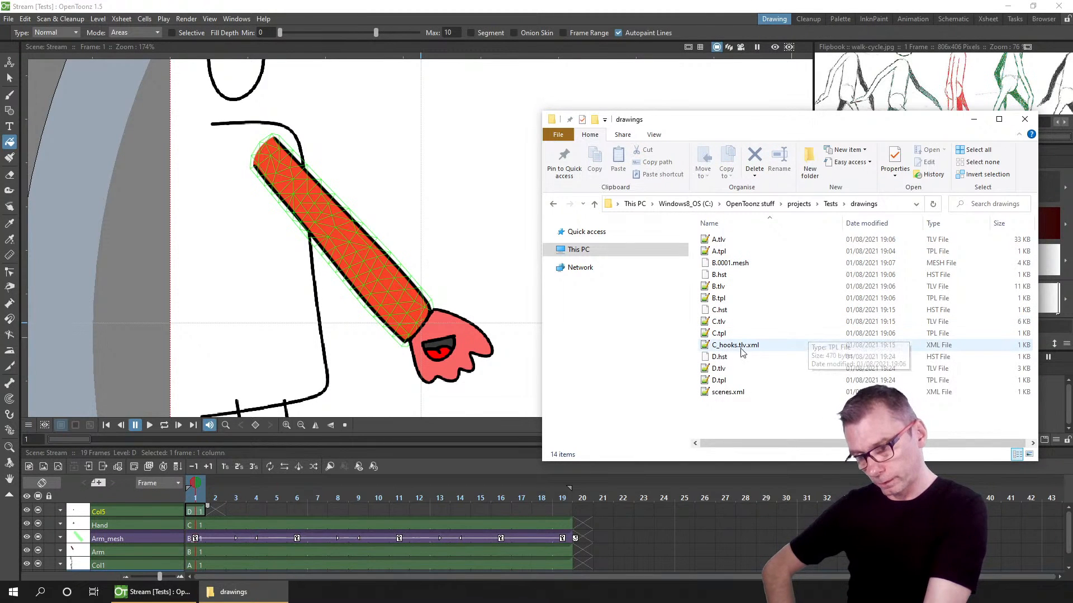
click(720, 370)
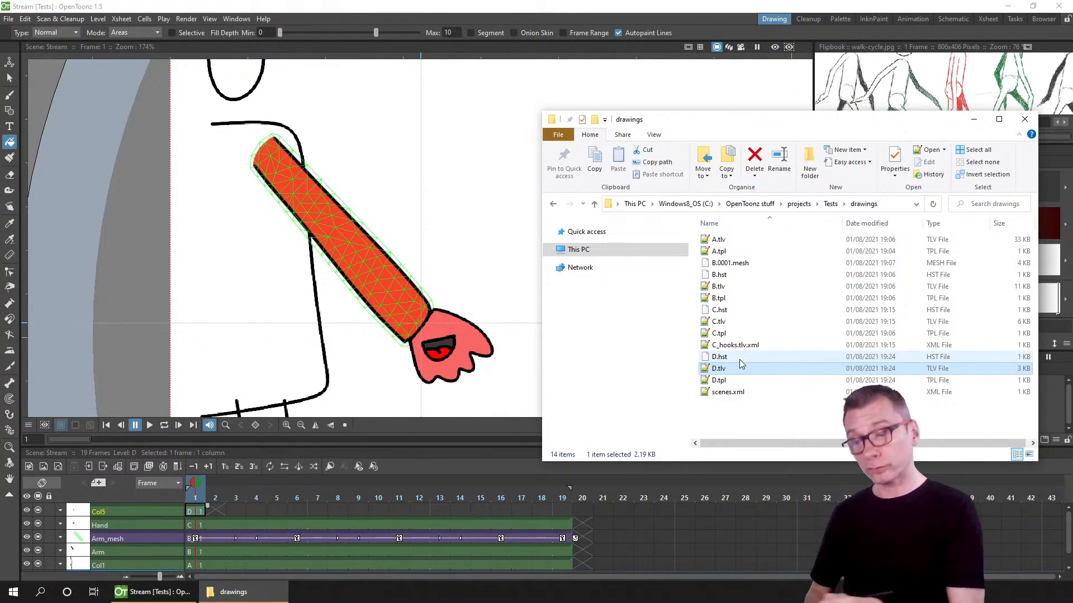
click(720, 380)
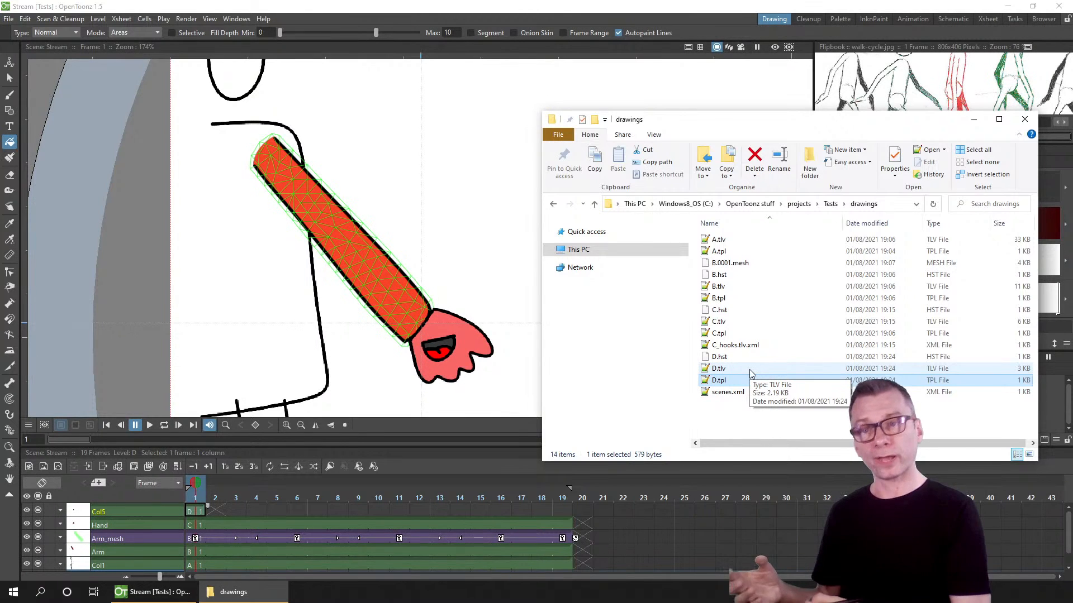
Step: Insert a new empty column before the mouth level's column
click(256, 509)
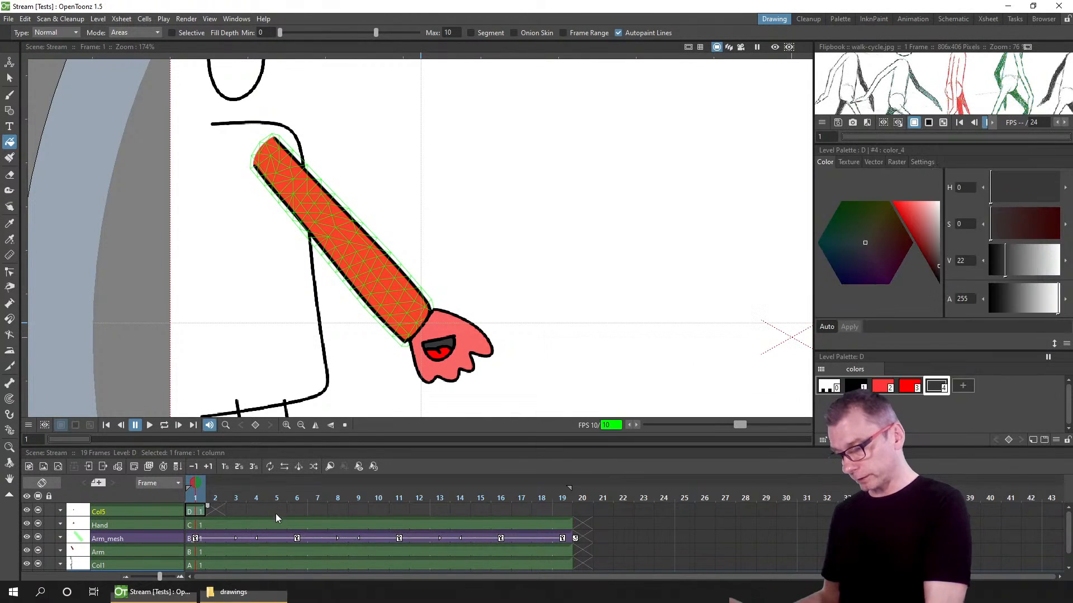
click(149, 510)
key(Insert)
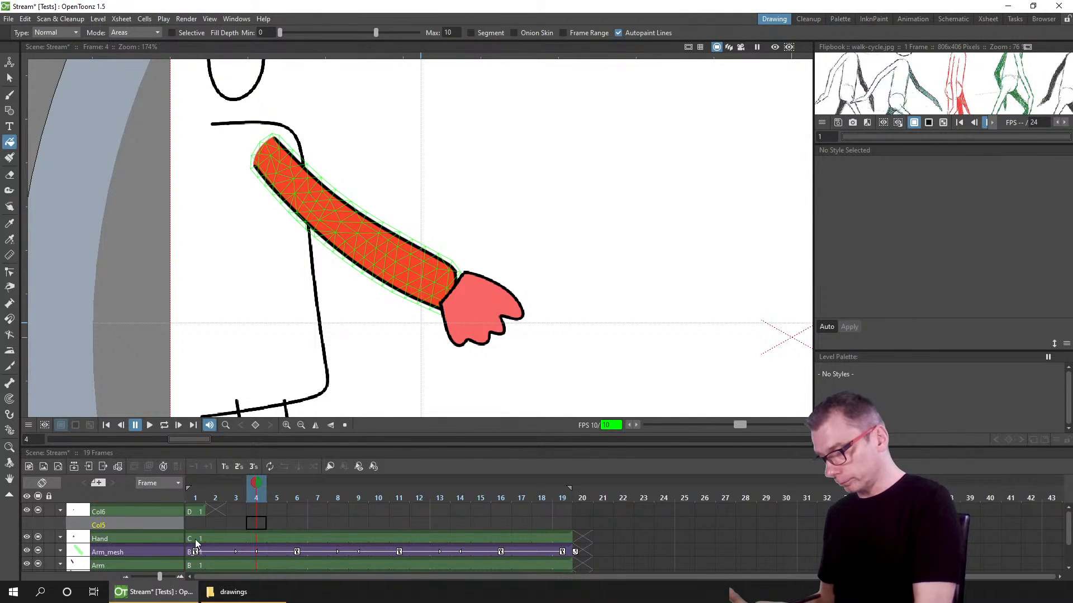
Step: Load the D.tlv mouth level into the new column at frame 3
click(240, 523)
right_click(236, 521)
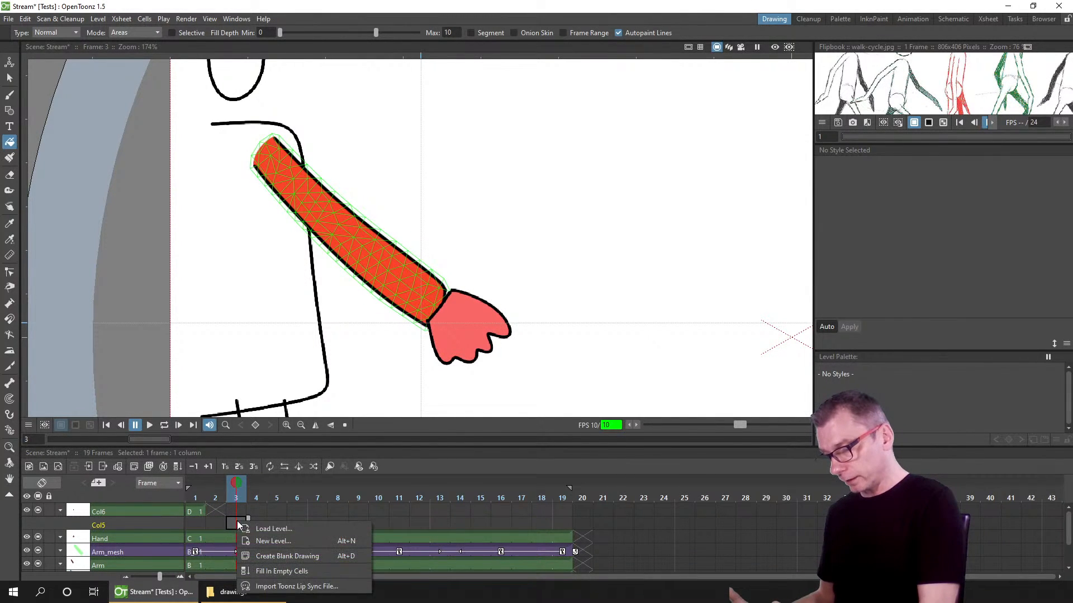
click(291, 527)
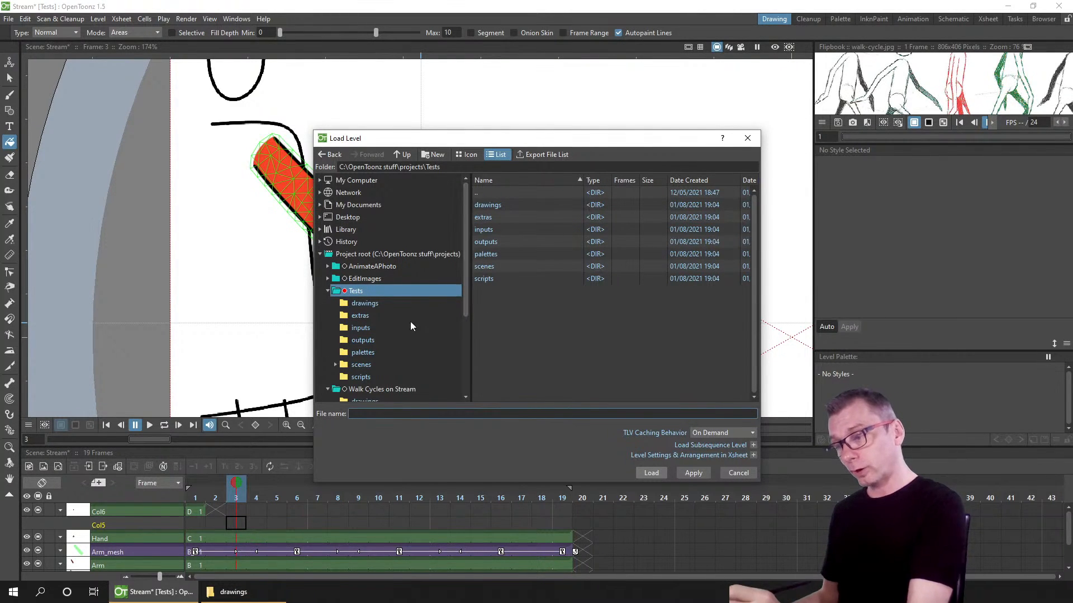
click(368, 305)
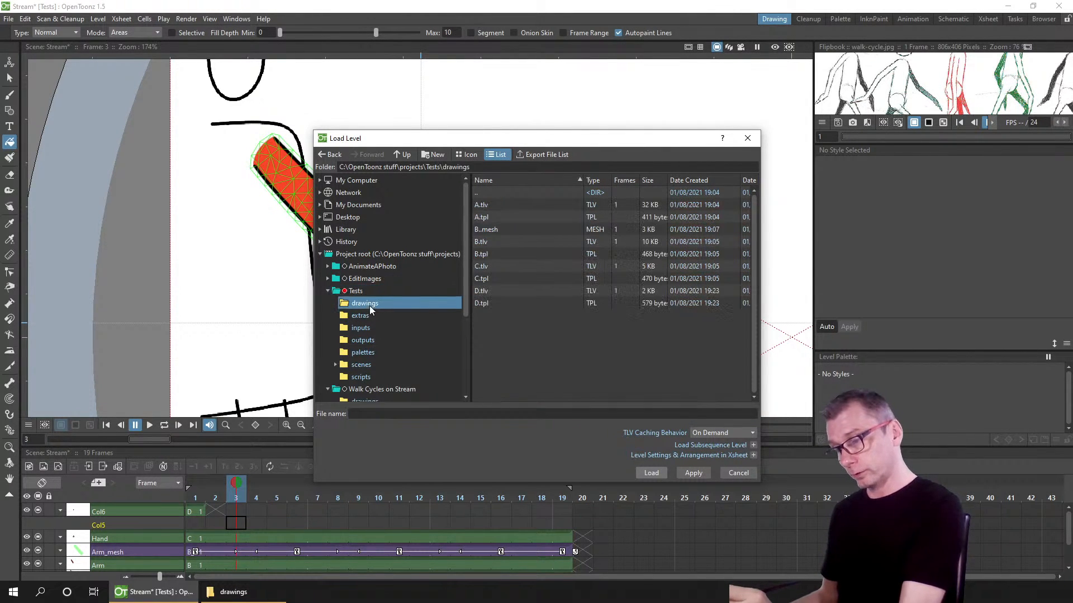
click(482, 304)
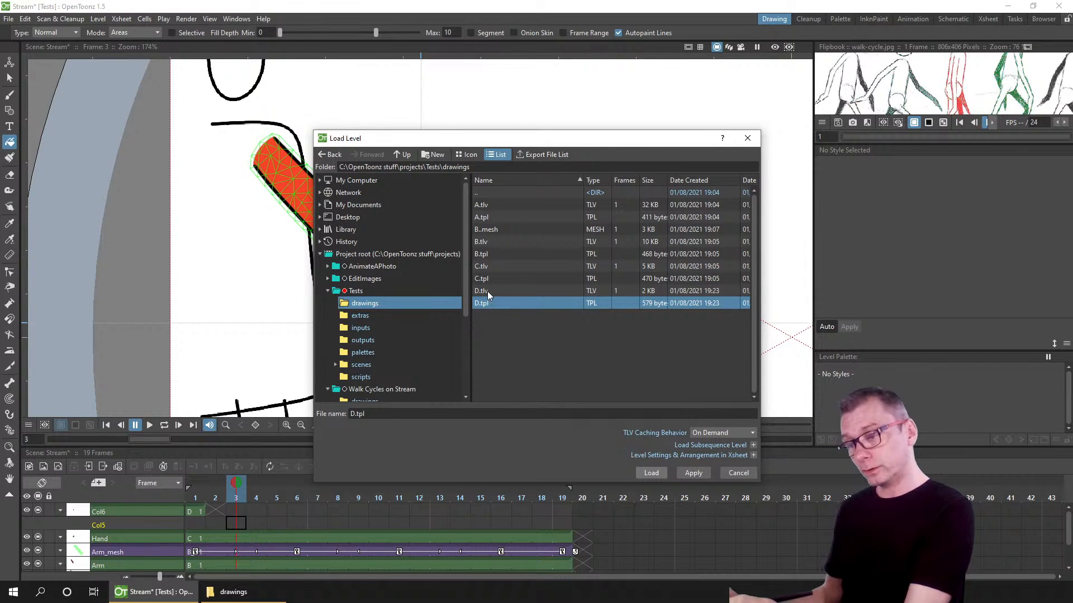
click(476, 290)
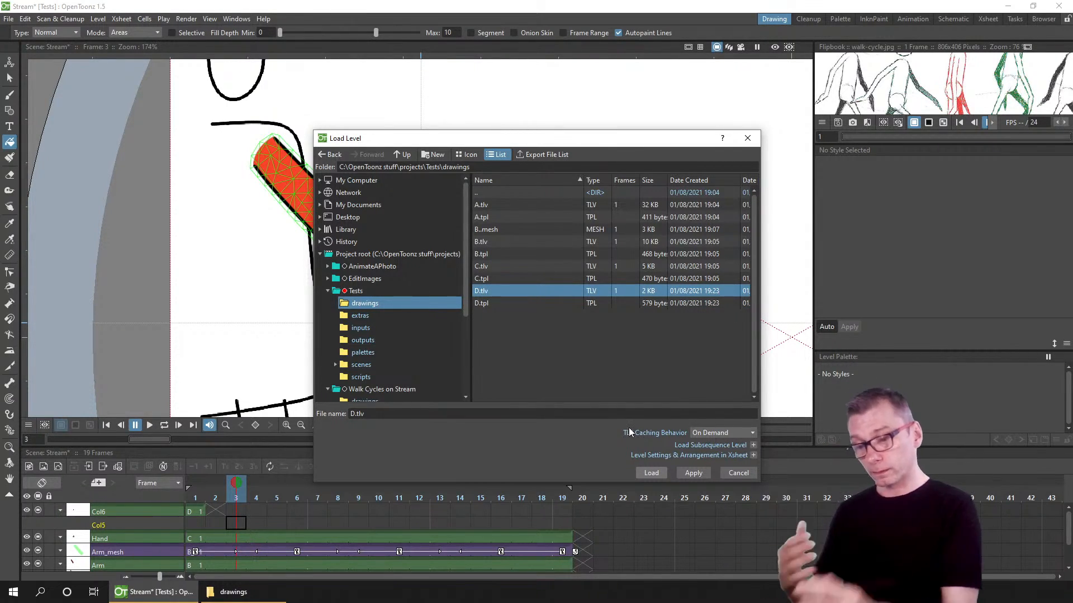
click(651, 473)
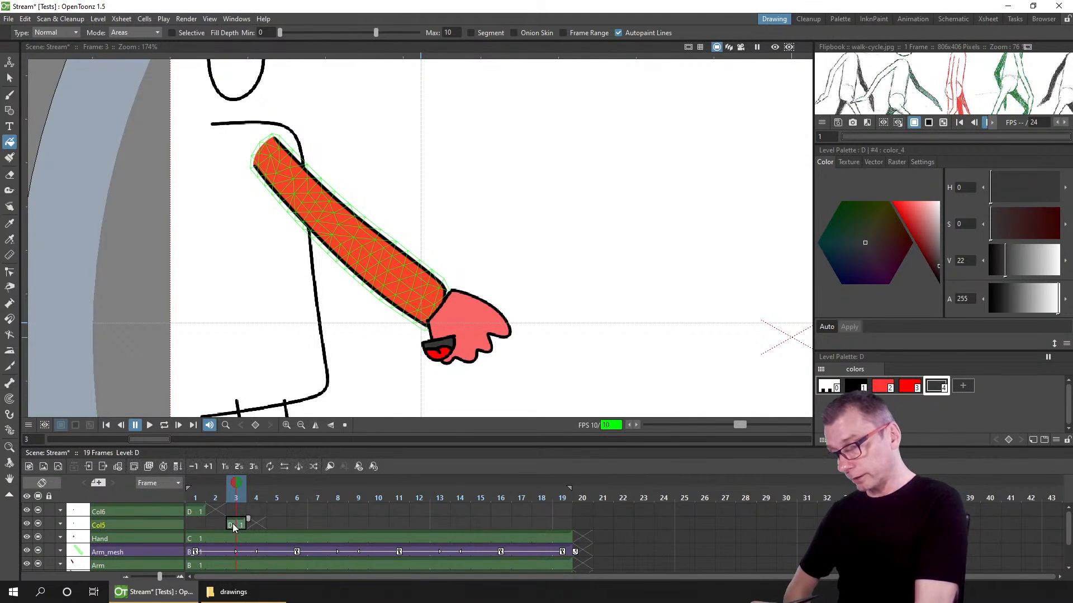
Step: Reposition the loaded mouth drawing onto the character's head with the Animate tool in All mode
click(233, 526)
key(a)
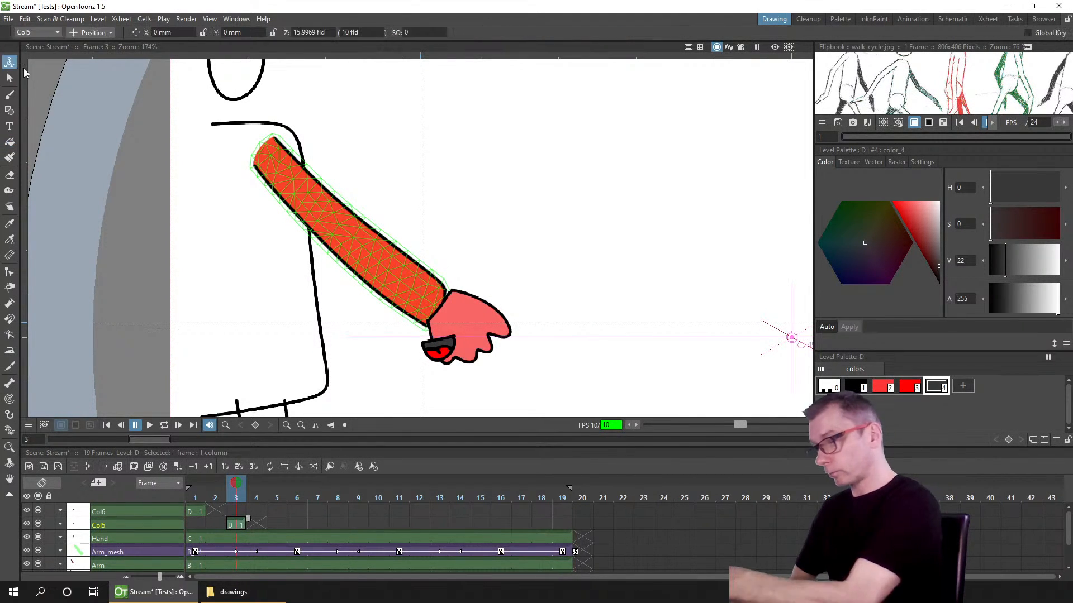
drag(447, 366, 465, 349)
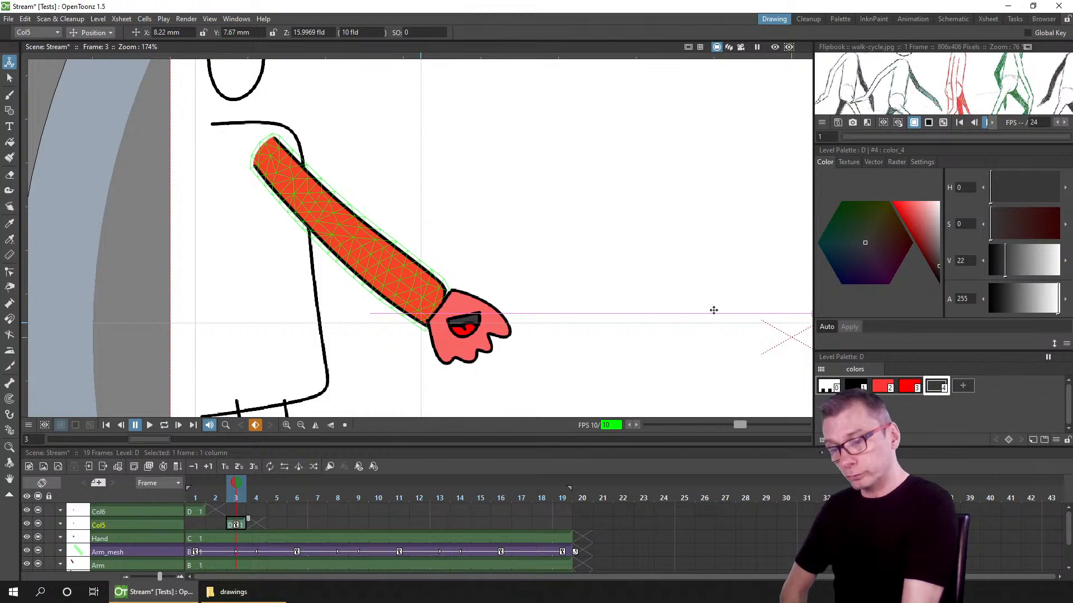
click(92, 32)
click(85, 116)
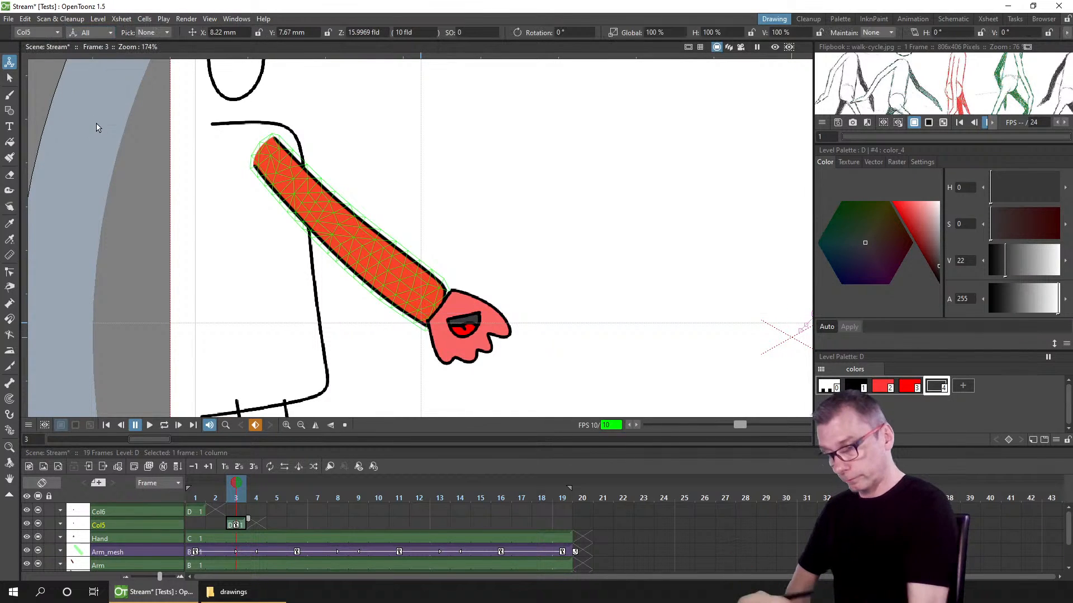
mouse_move(811, 327)
mouse_down()
mouse_move(581, 317)
mouse_move(422, 336)
mouse_move(413, 306)
mouse_move(404, 308)
mouse_move(447, 323)
mouse_move(249, 131)
mouse_move(223, 83)
mouse_move(239, 79)
mouse_move(245, 88)
mouse_move(207, 78)
mouse_up()
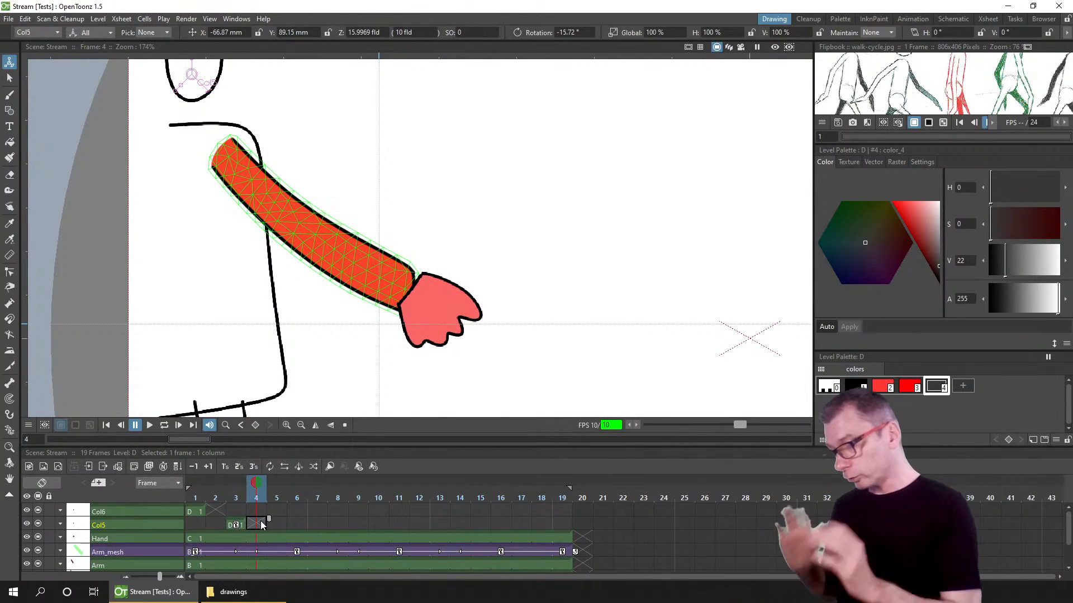
Step: Browse the Tests project's extras folder and compare the mouth columns at frames 1 and 3
click(192, 538)
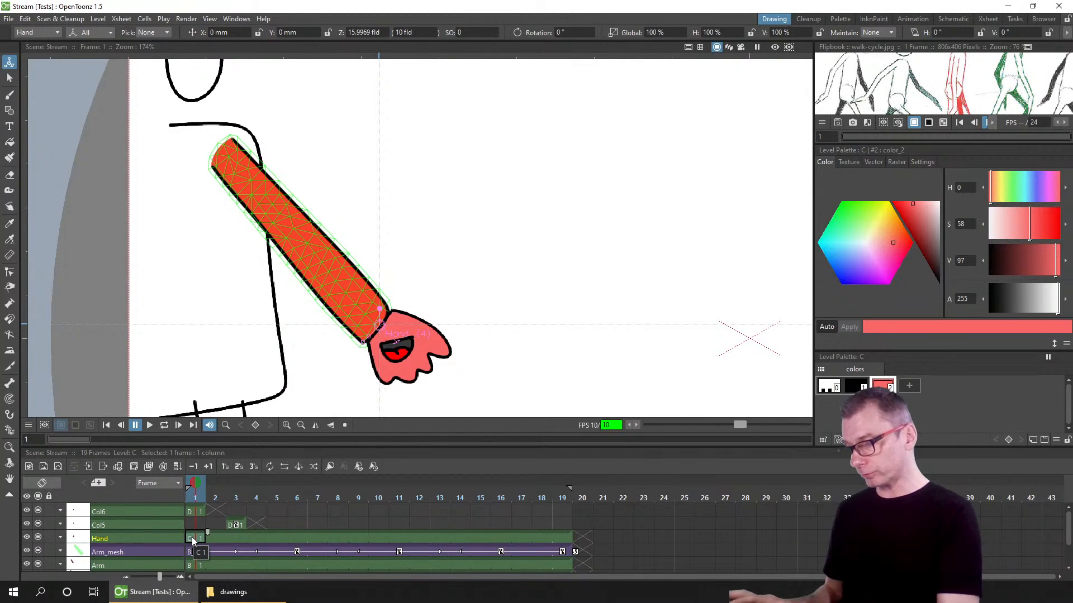
click(234, 592)
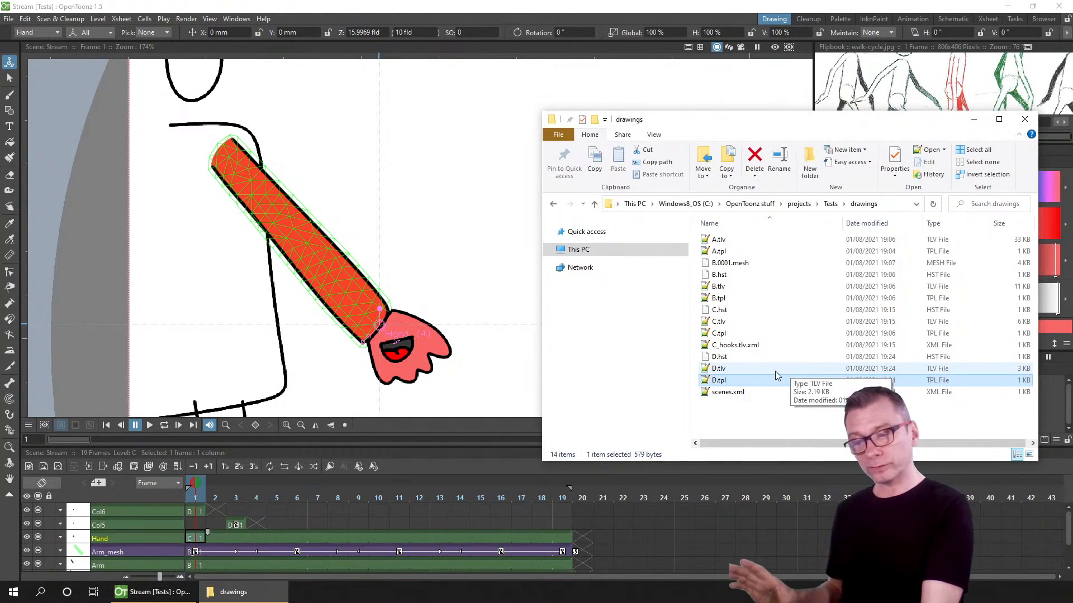
click(831, 204)
click(722, 252)
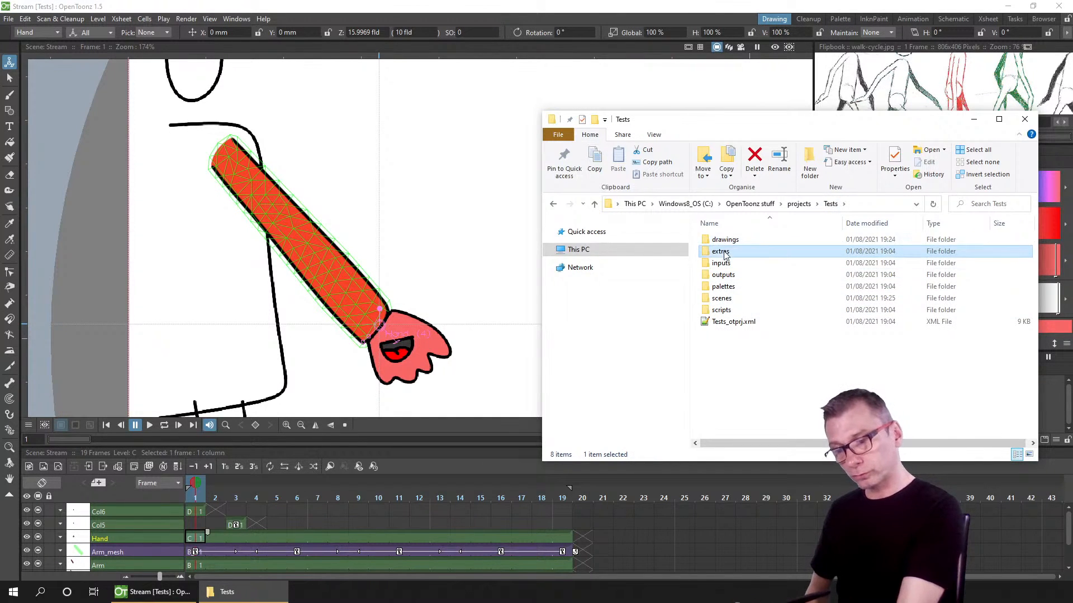
double_click(724, 253)
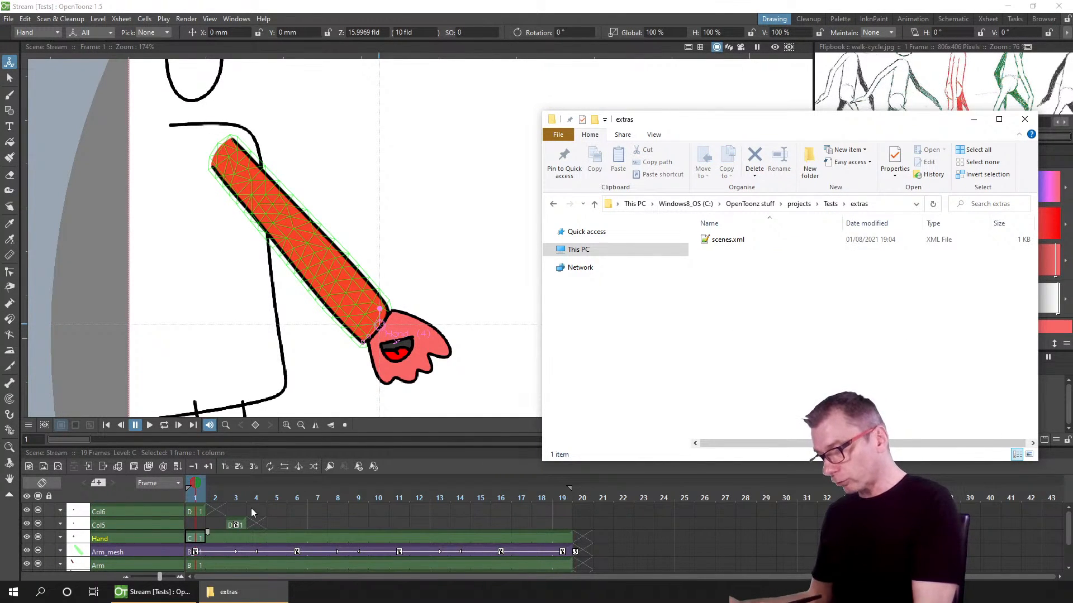
click(234, 510)
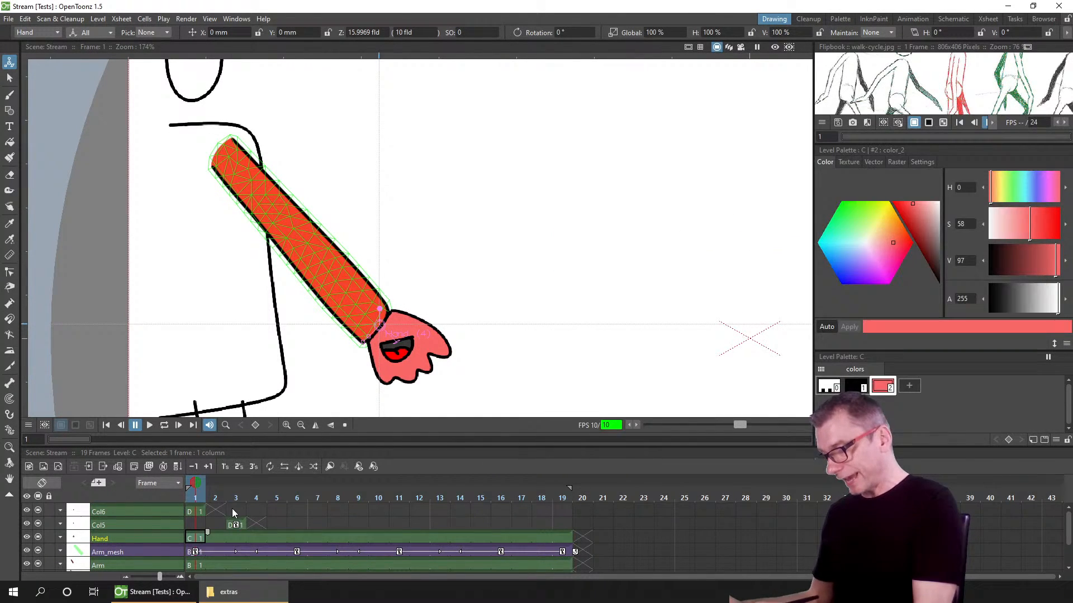
Step: Create a new raster level named Circles in the selected empty column at frame 3
click(44, 467)
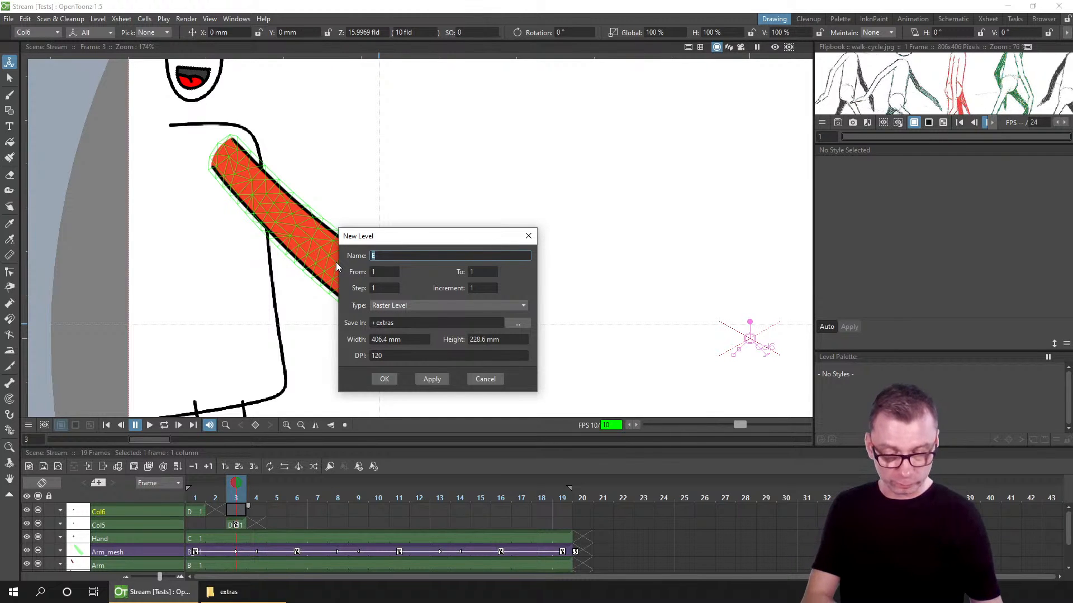
text(Circles)
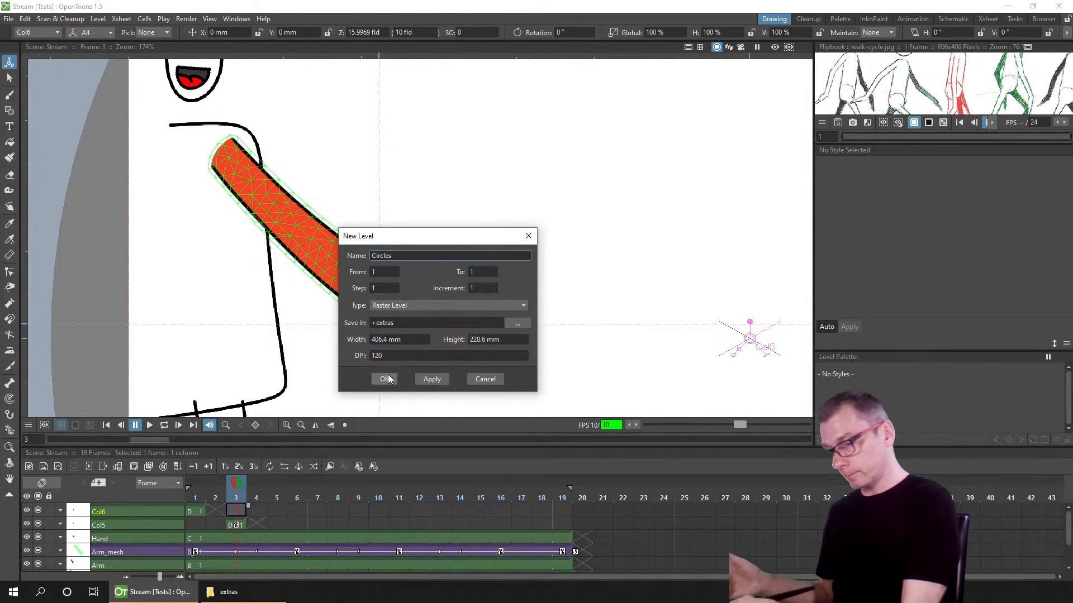
click(389, 379)
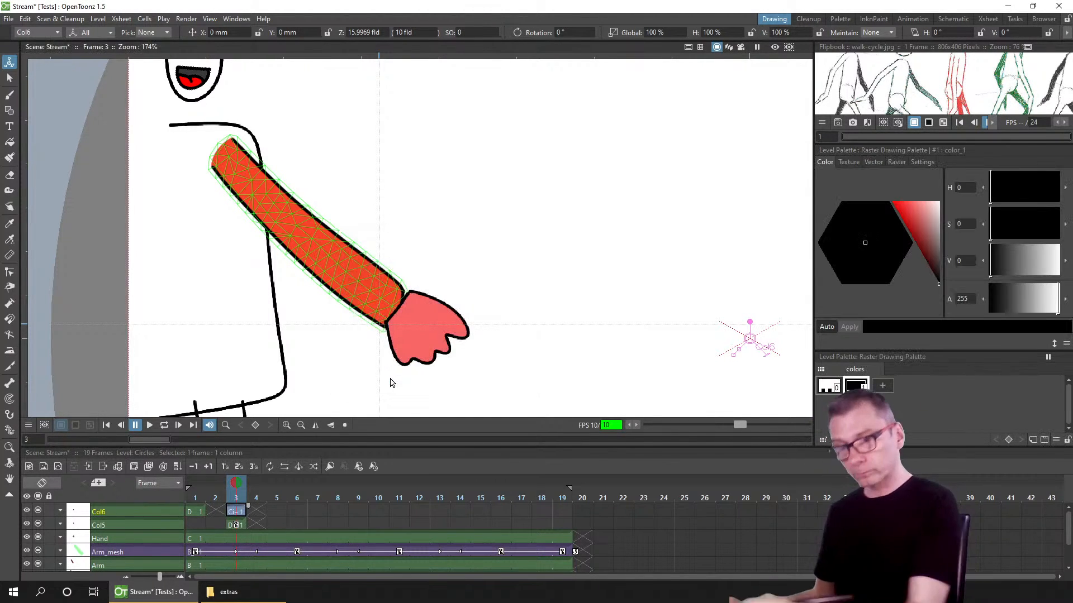
Step: Arrange the OpenToonz window and the extras folder window side by side
click(1032, 6)
click(837, 294)
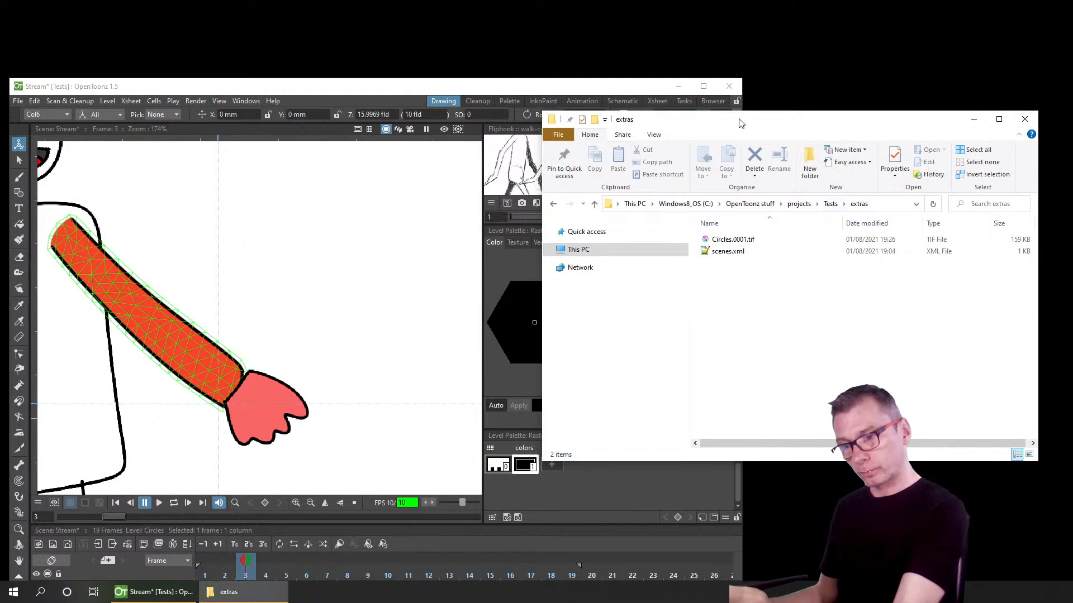
drag(739, 119, 841, 121)
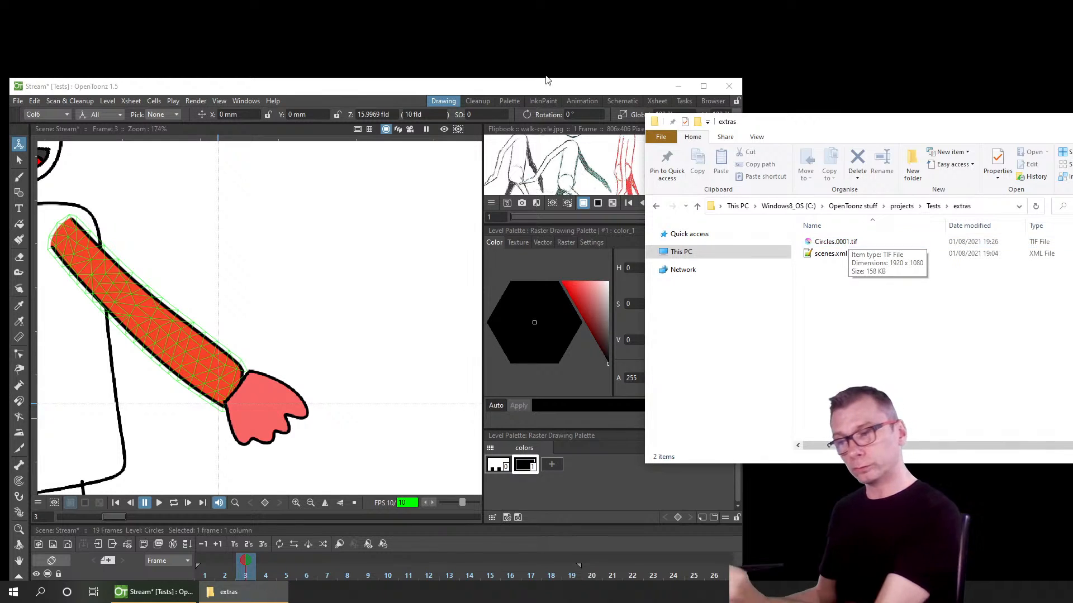
drag(544, 85, 538, 2)
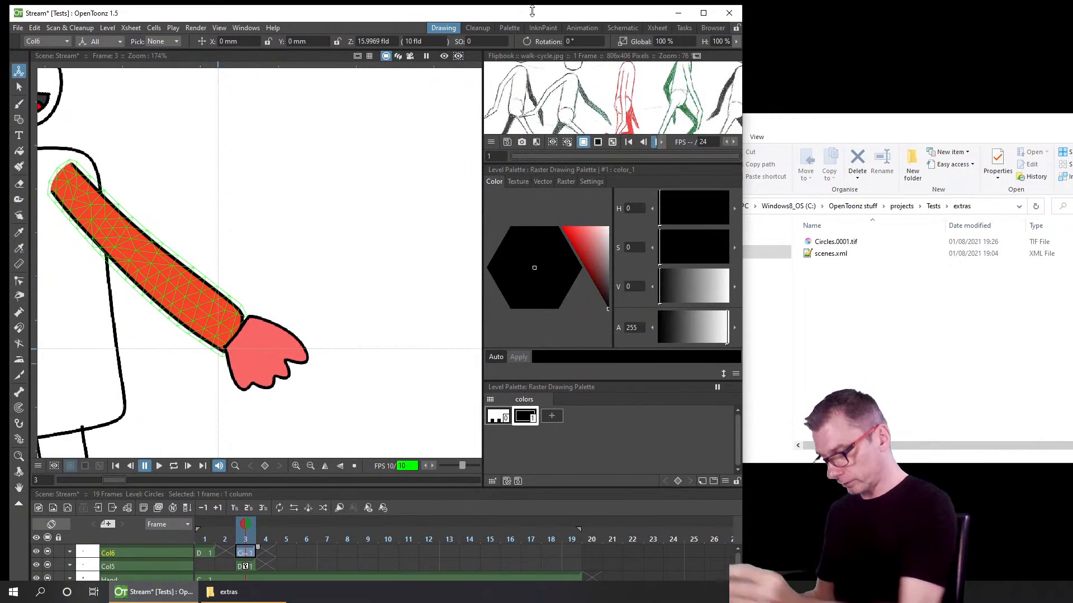
Step: Draw a circle with the Brush tool in the Circles level at frame 3
click(270, 553)
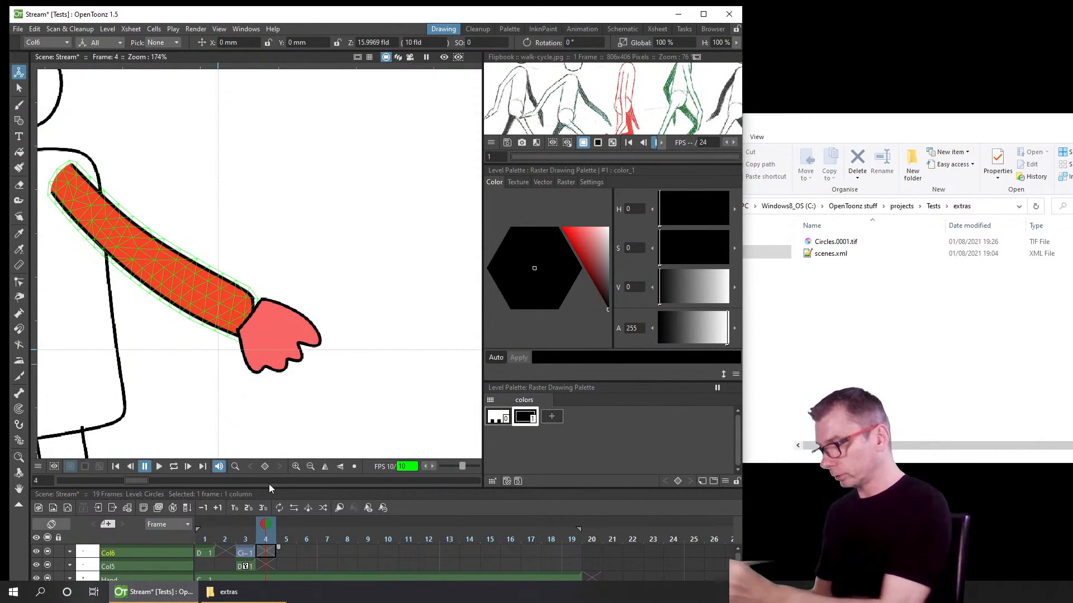
click(249, 553)
click(19, 105)
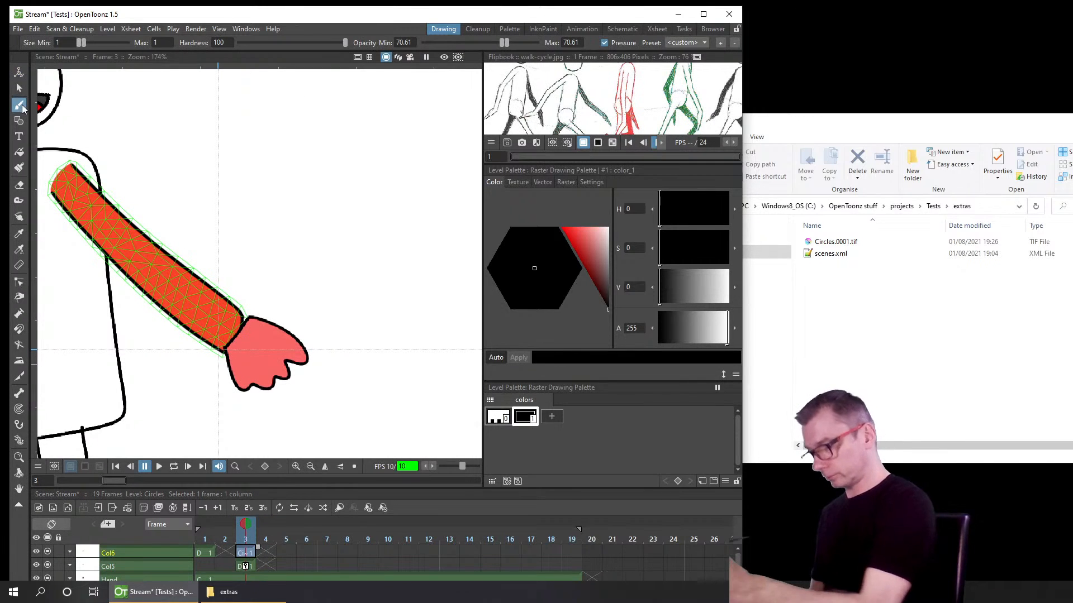
mouse_move(269, 99)
mouse_down()
mouse_move(229, 96)
mouse_move(300, 208)
mouse_move(275, 100)
mouse_up()
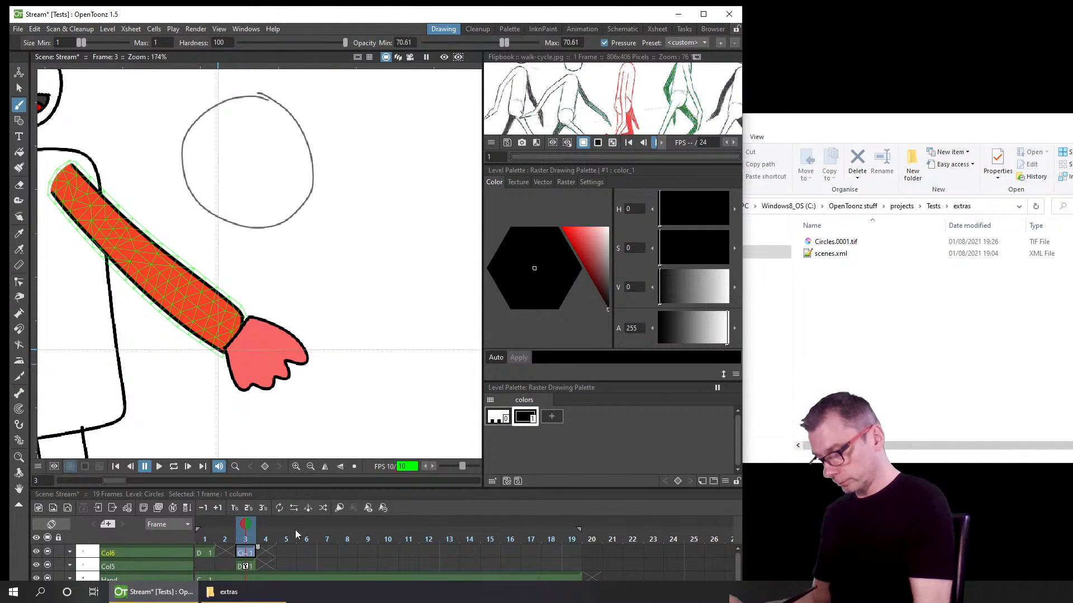
Step: Draw a circle with a smaller circle inside at frame 4, then save the scene
click(265, 553)
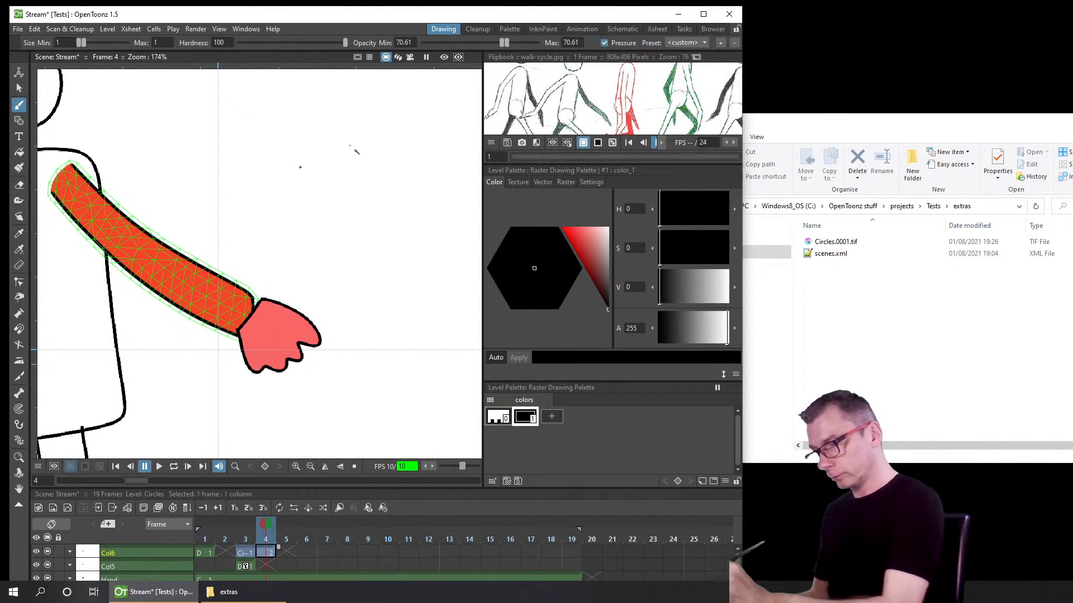
mouse_move(352, 146)
mouse_down()
mouse_move(366, 274)
mouse_move(358, 149)
mouse_up()
drag(365, 188, 350, 184)
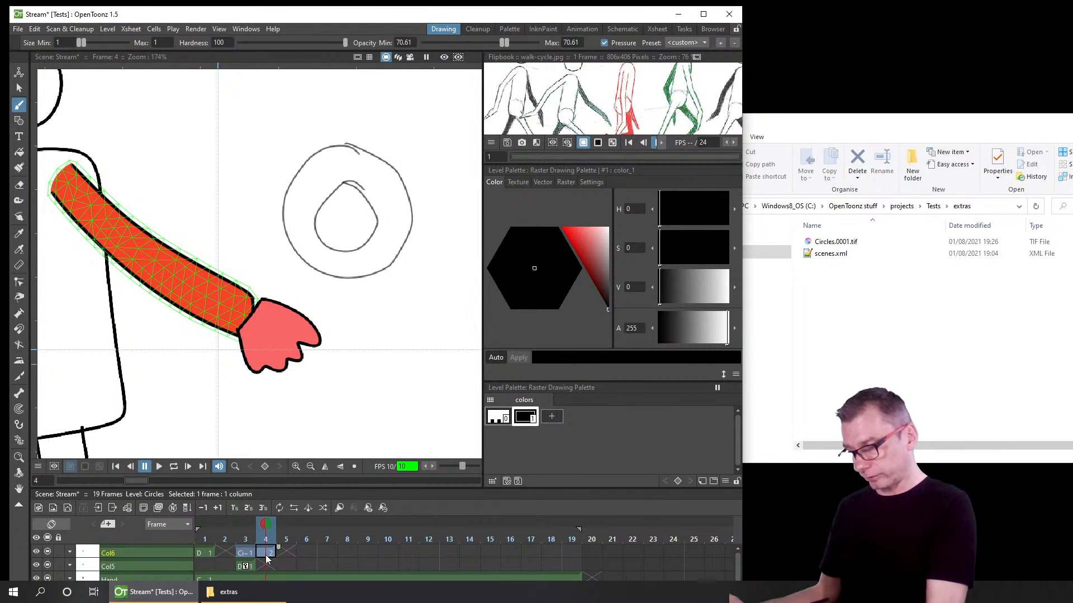
key(ctrl+s)
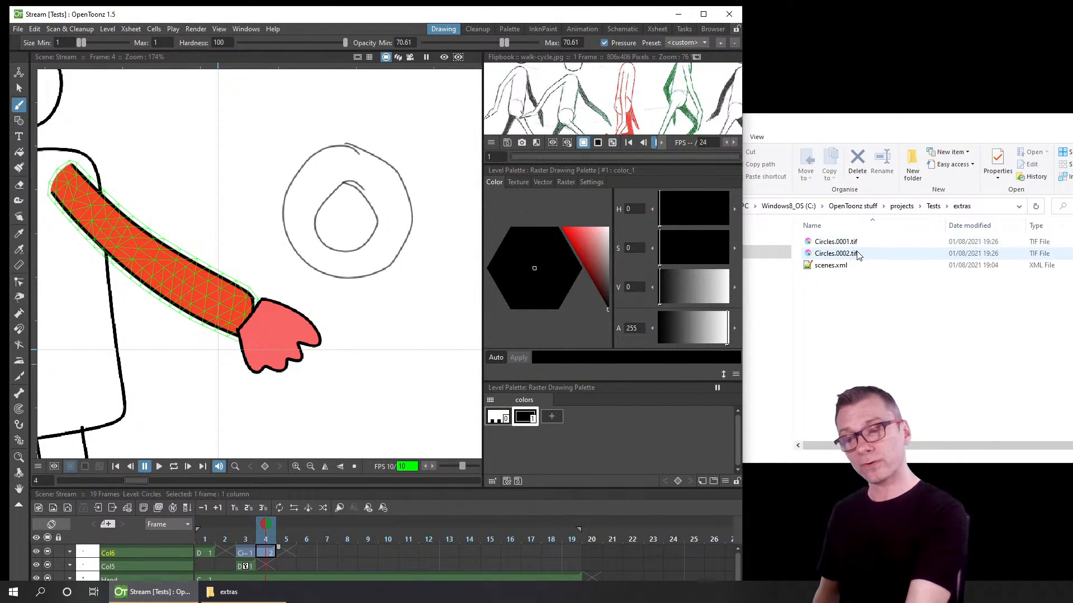
Step: Browse the Tests project's extras and drawings folders, then maximize the OpenToonz window
click(857, 242)
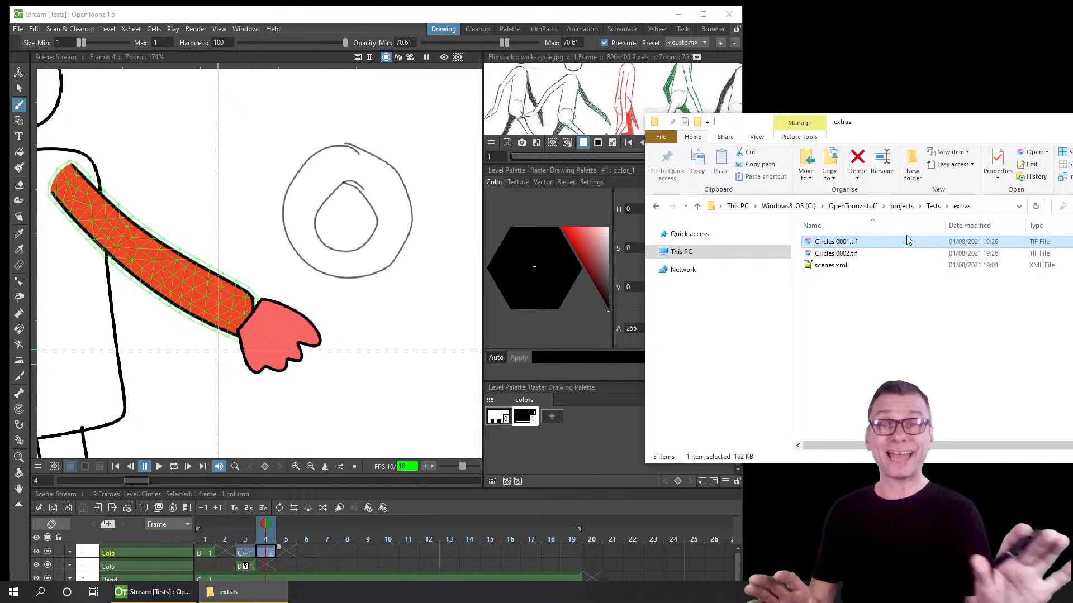
click(933, 206)
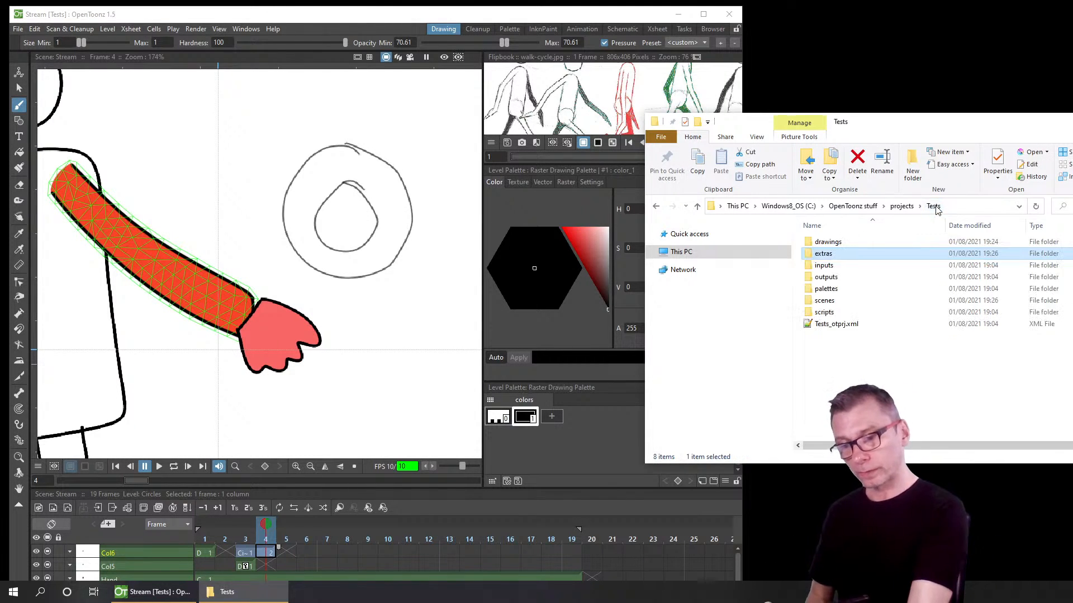
double_click(831, 242)
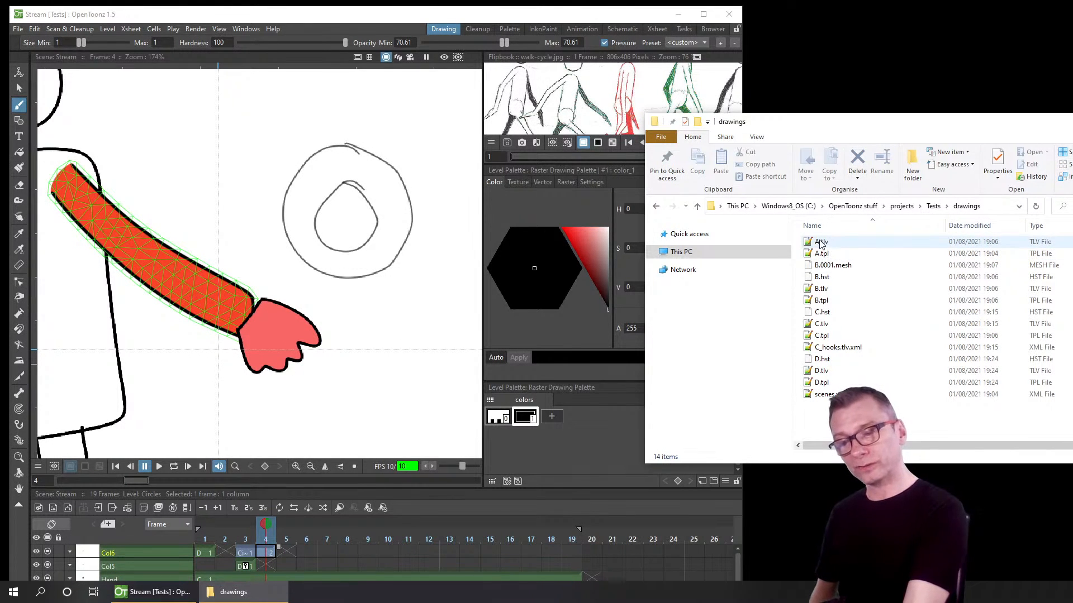
click(860, 242)
click(704, 15)
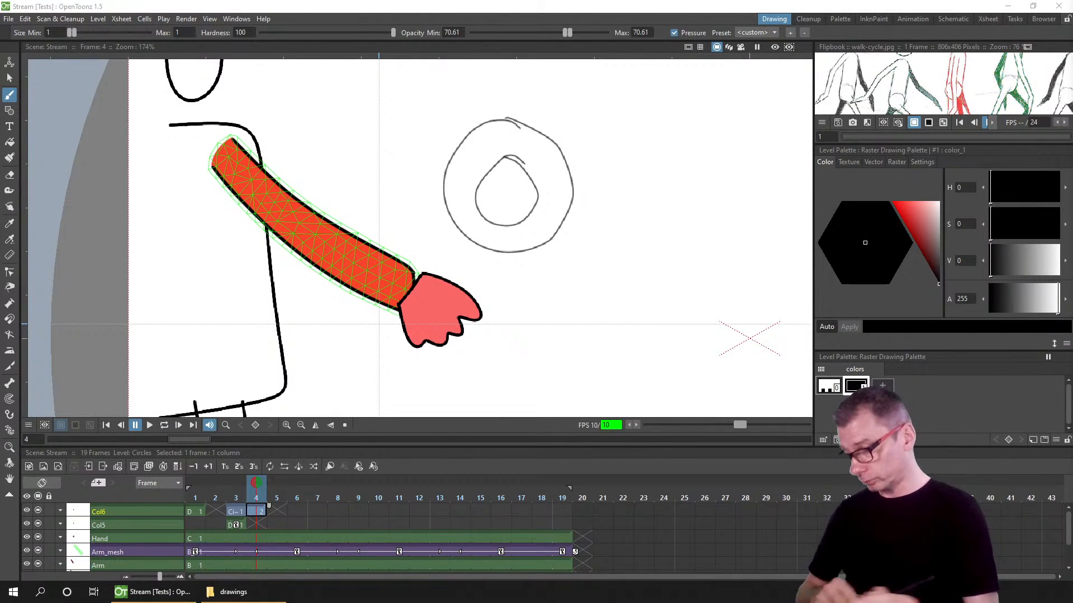
Step: Select the Arm_mesh, Hand and Arm columns in the Xsheet to inspect them
click(211, 553)
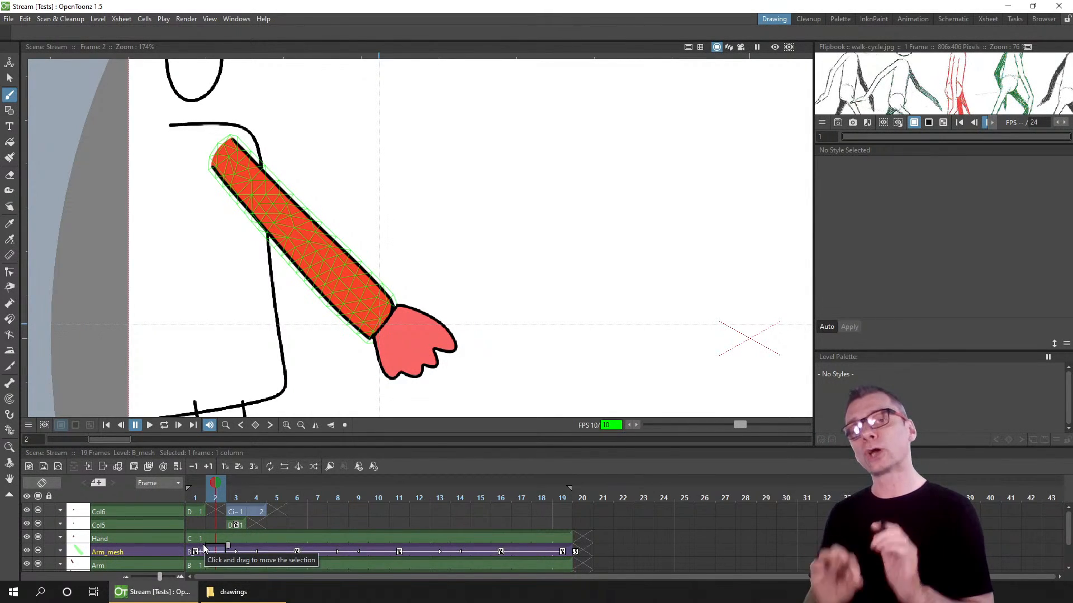
click(148, 552)
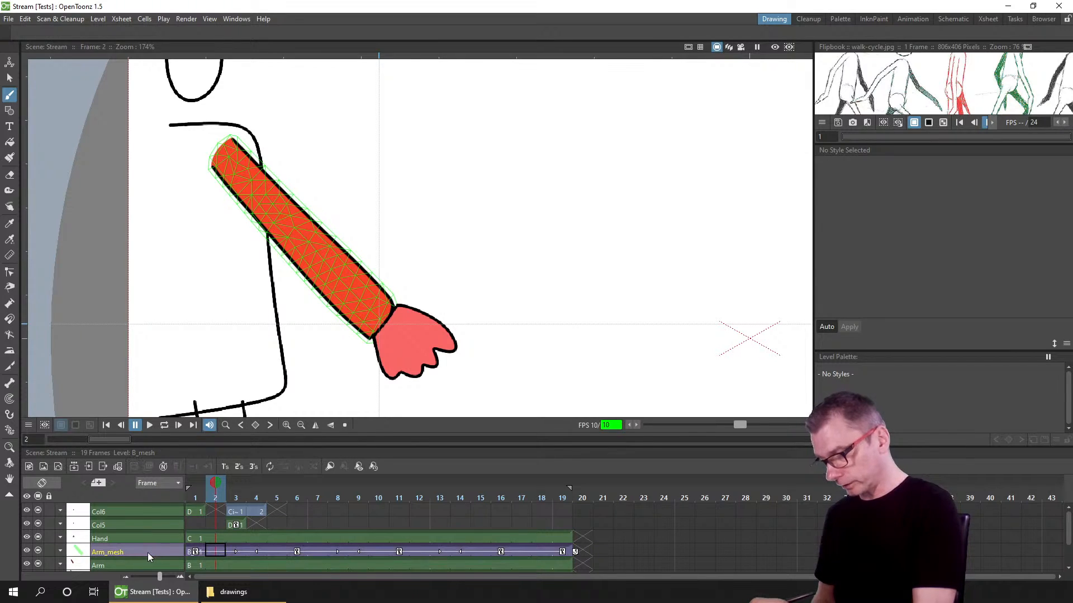
click(149, 535)
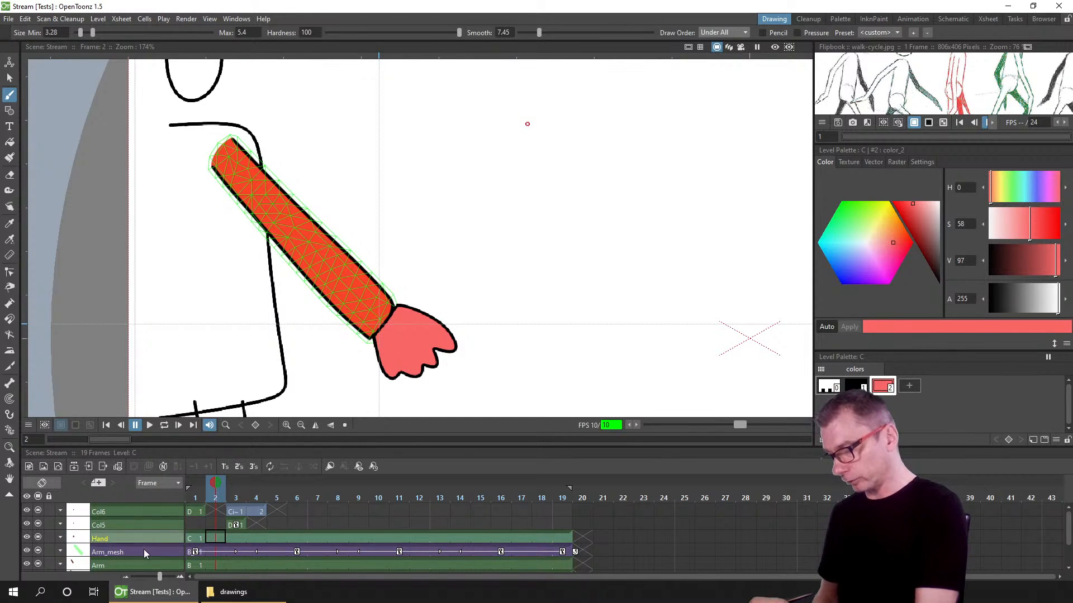
click(142, 549)
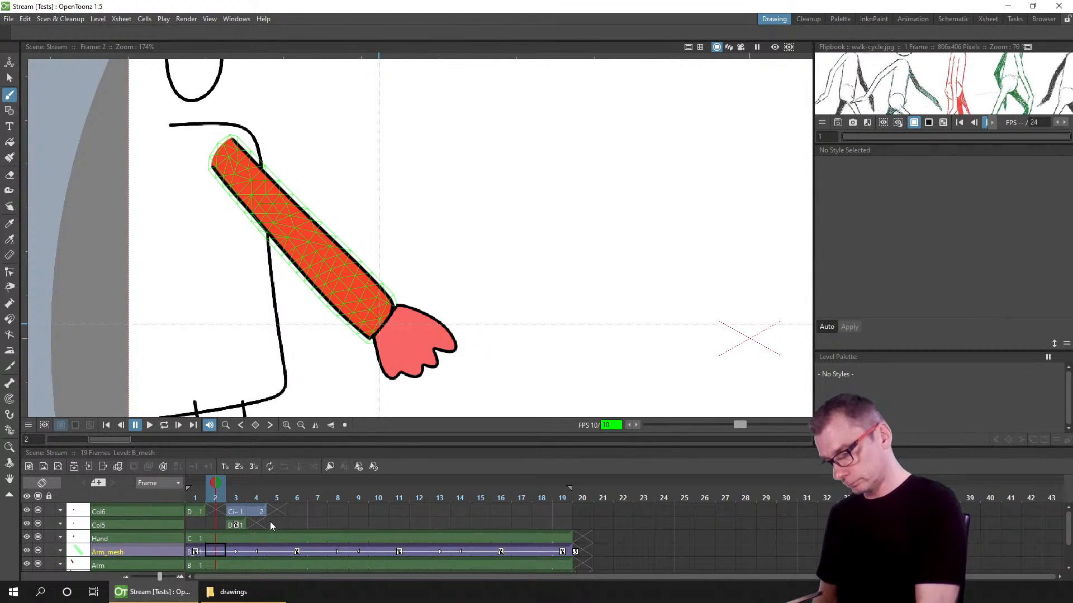
scroll(270, 521, down, 2)
click(147, 540)
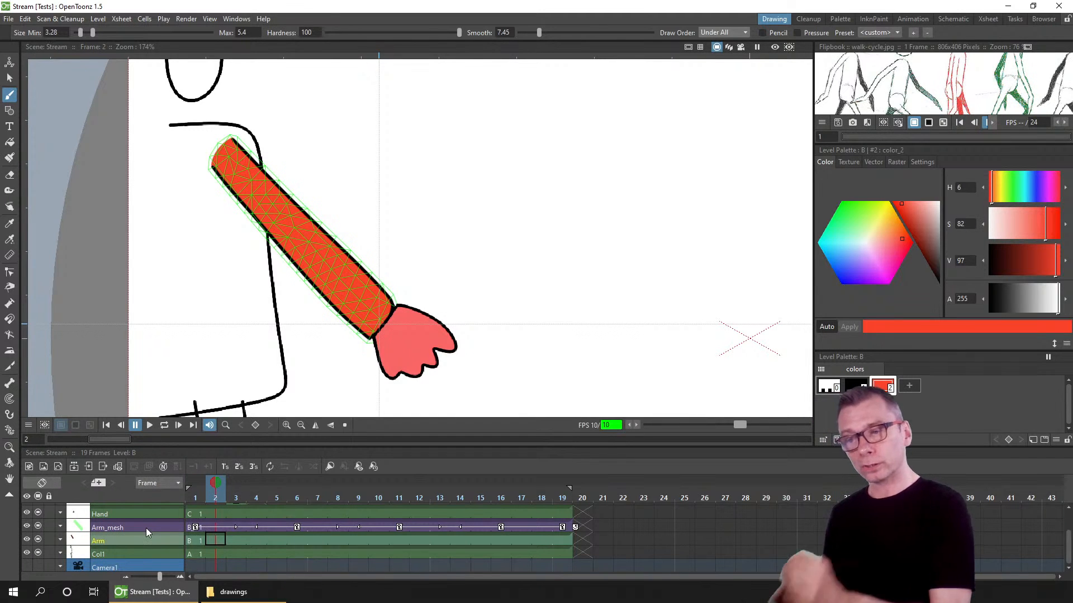
Step: Rearrange the column nodes in the Stage Schematic so the Table, Col5, Col6, Col1, arm and hand nodes are spread out
click(954, 19)
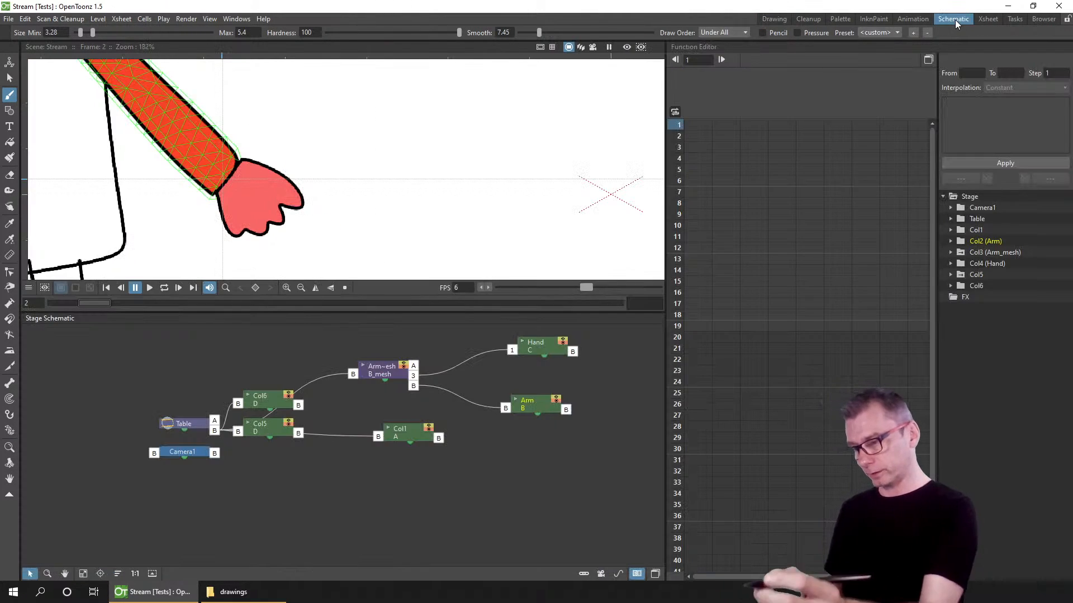
drag(264, 445, 277, 517)
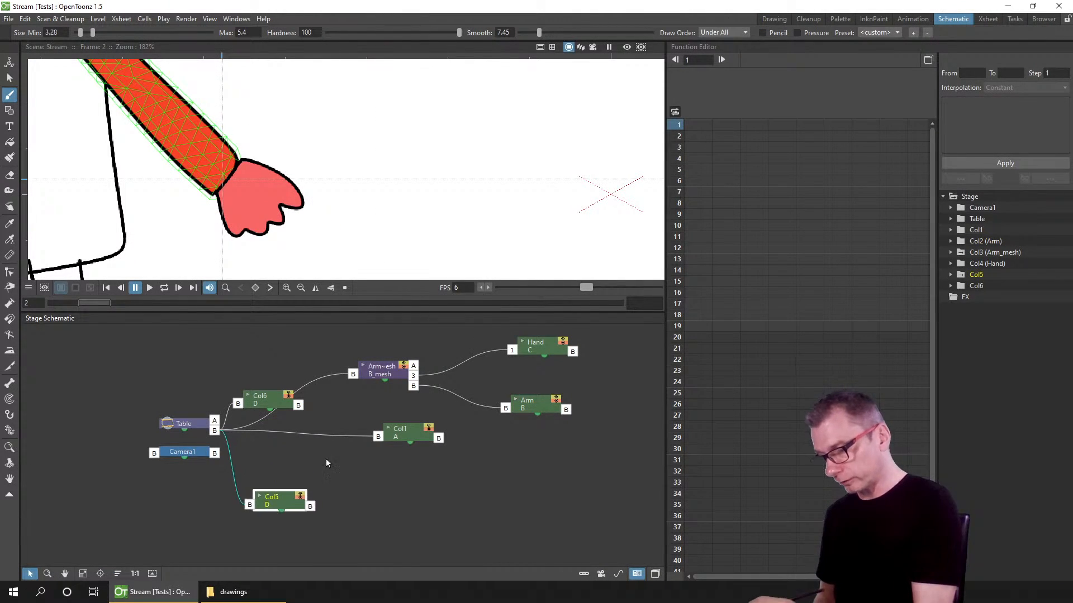
drag(400, 433, 419, 470)
drag(249, 391, 224, 337)
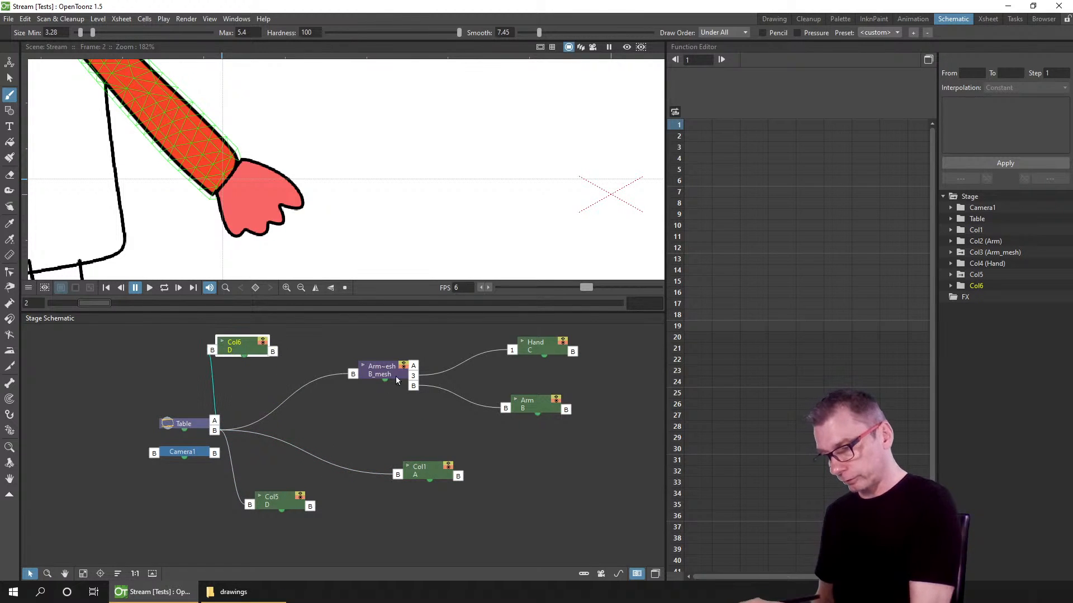
mouse_move(351, 376)
mouse_down()
mouse_move(322, 361)
mouse_move(339, 362)
mouse_move(330, 376)
mouse_up()
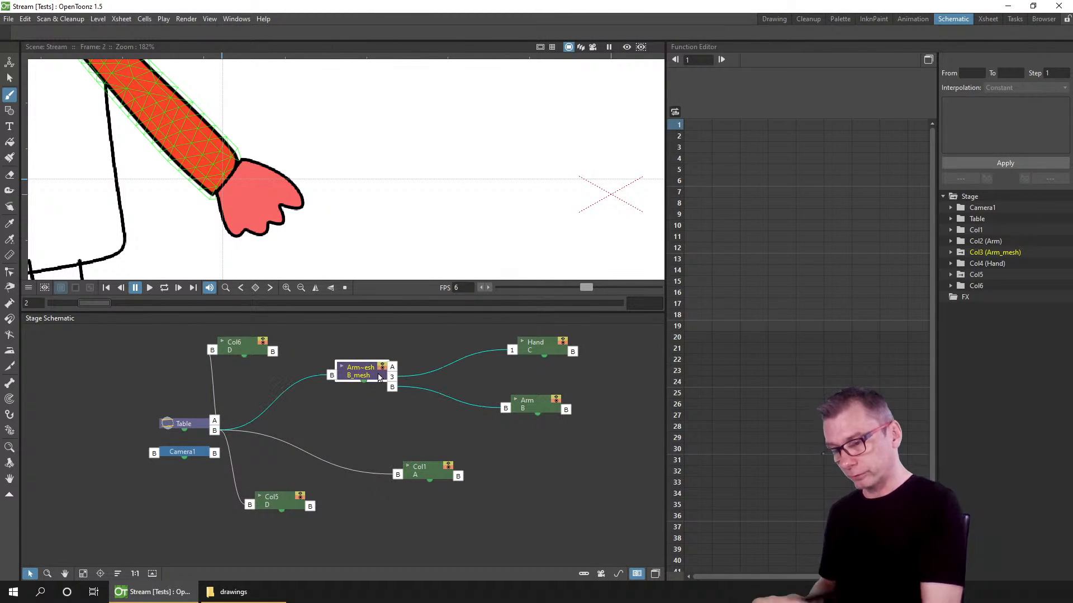
drag(540, 411, 510, 409)
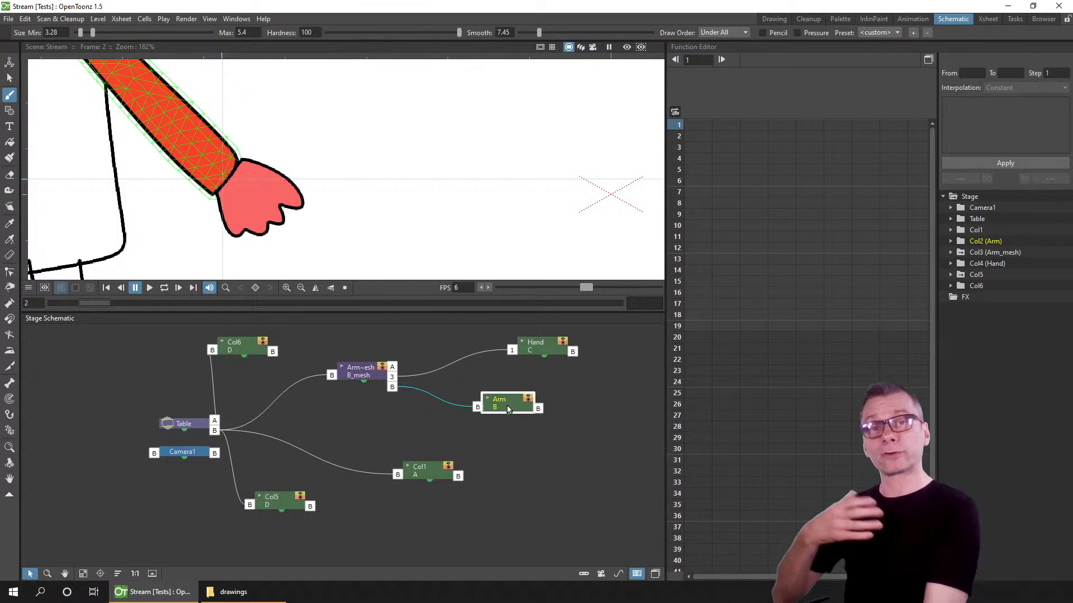
click(562, 348)
drag(579, 348, 621, 346)
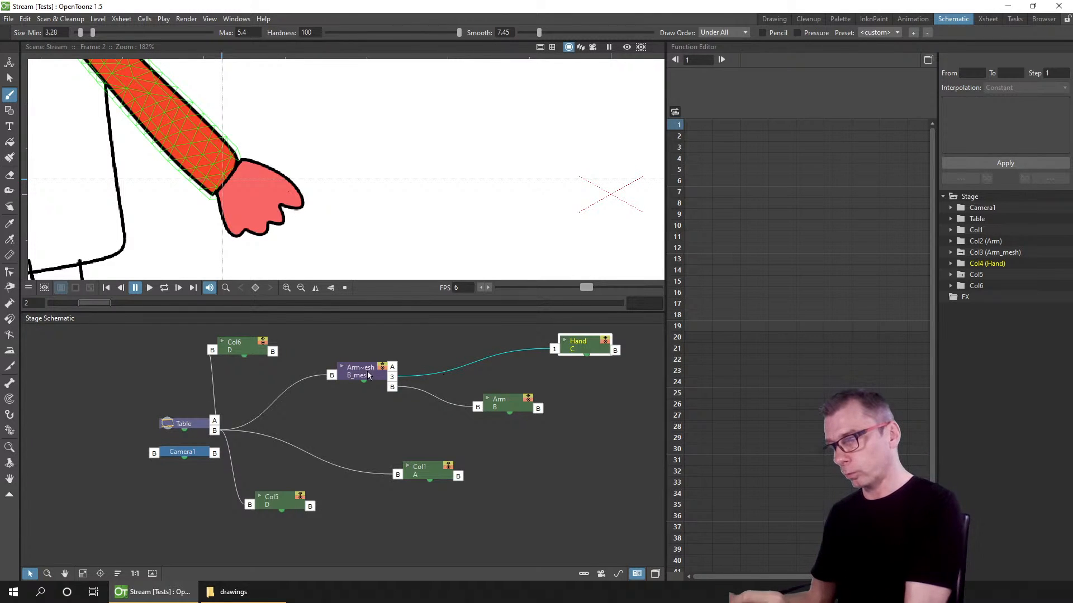
drag(358, 371, 350, 374)
click(505, 407)
drag(505, 408, 506, 409)
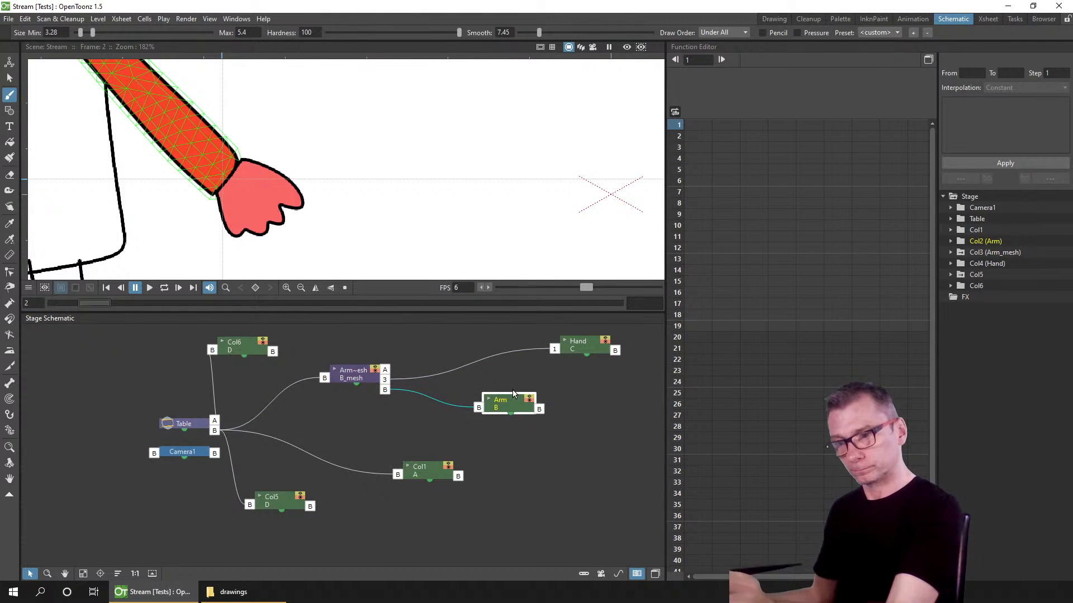
Step: Collapse the Col6, Col5 and Hand columns into a sub-xsheet
click(776, 20)
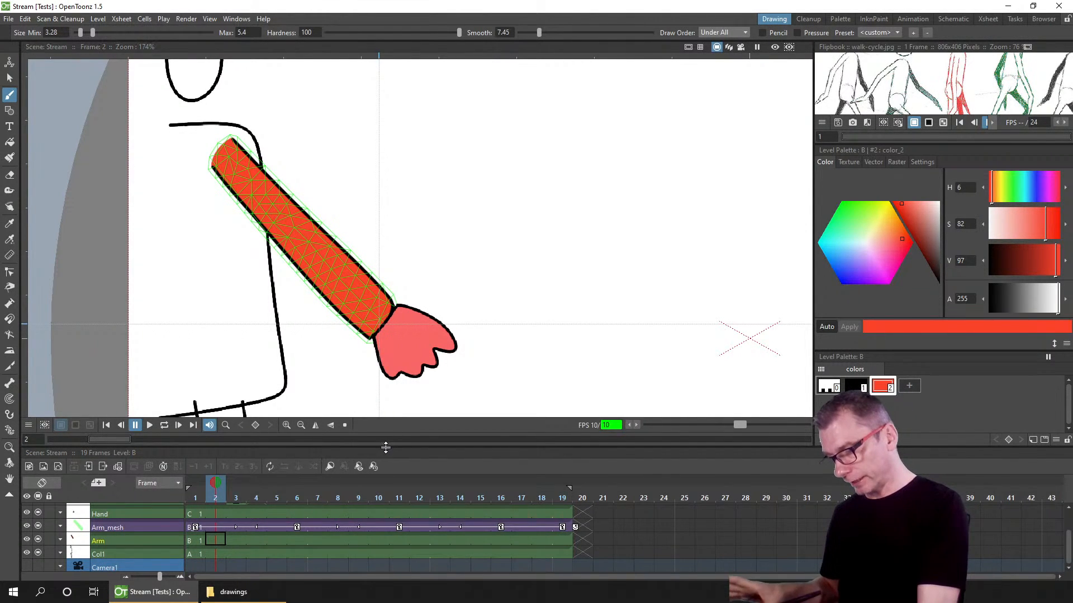
drag(388, 445, 400, 370)
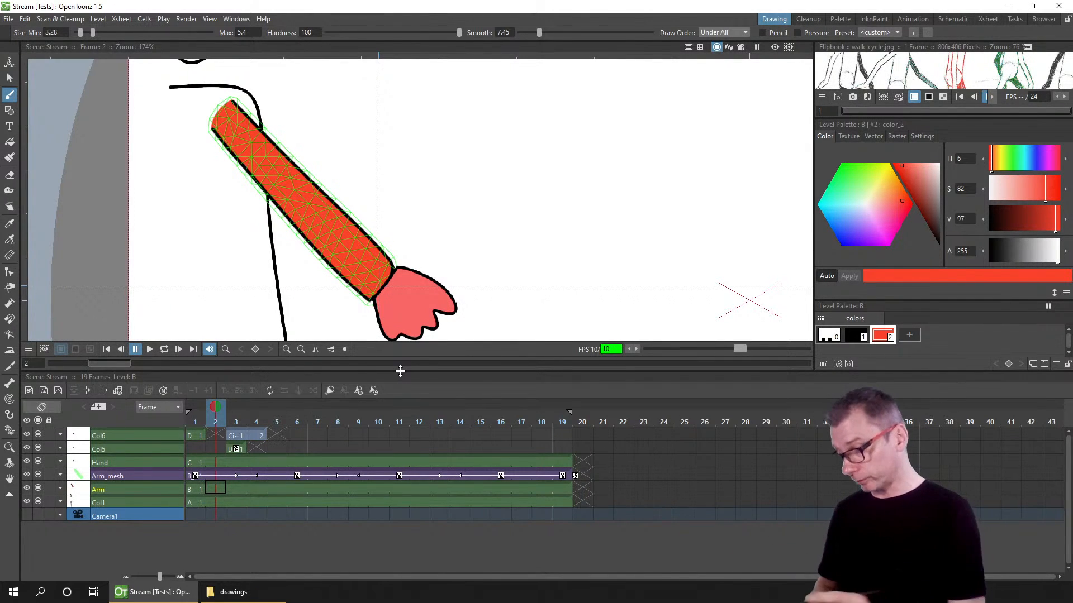
click(192, 461)
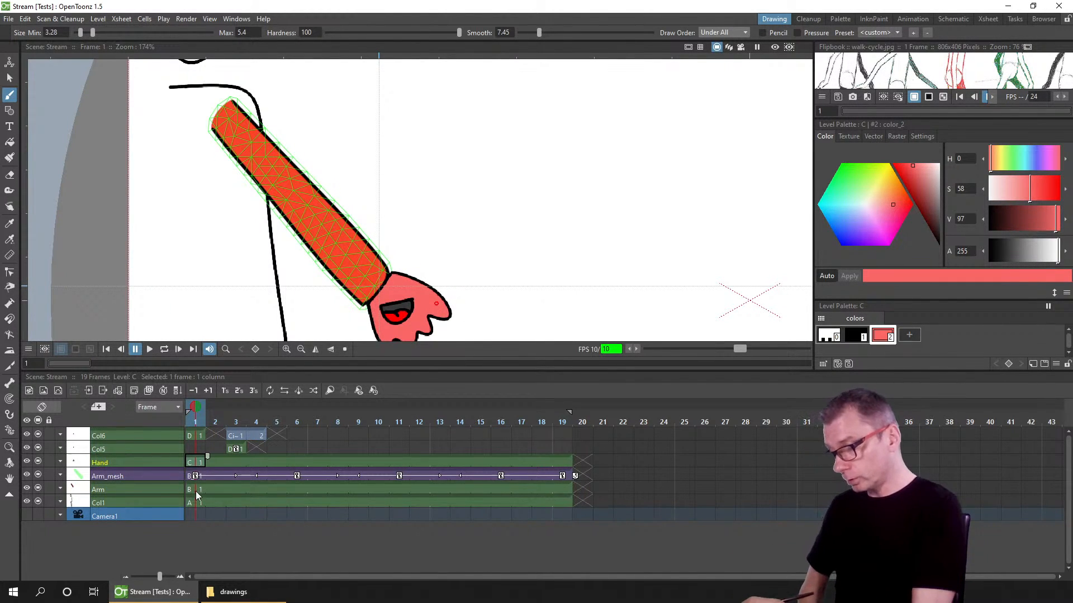
click(159, 462)
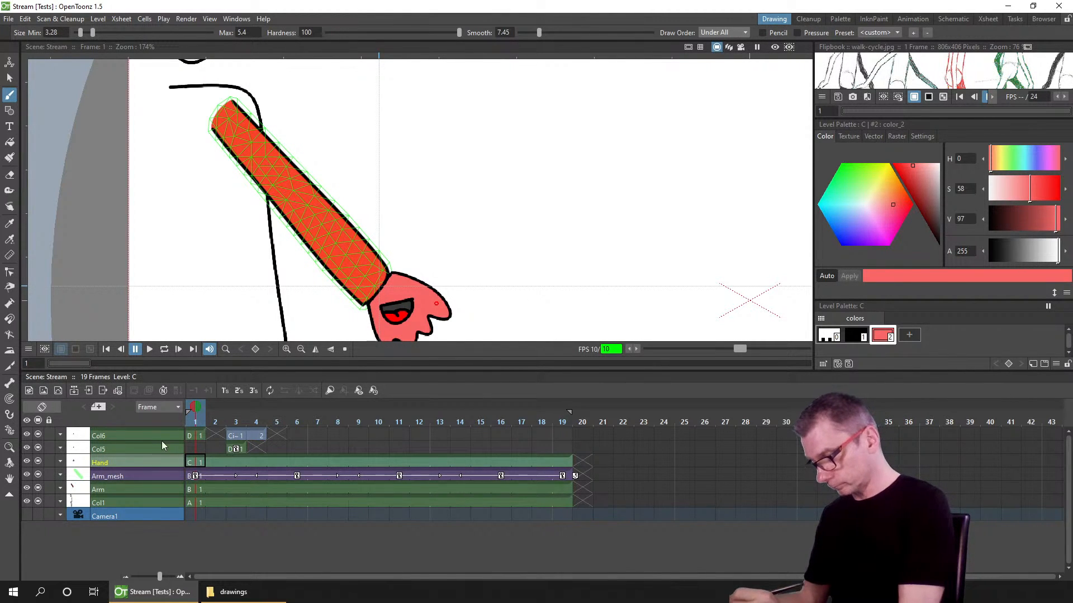
drag(155, 433, 148, 463)
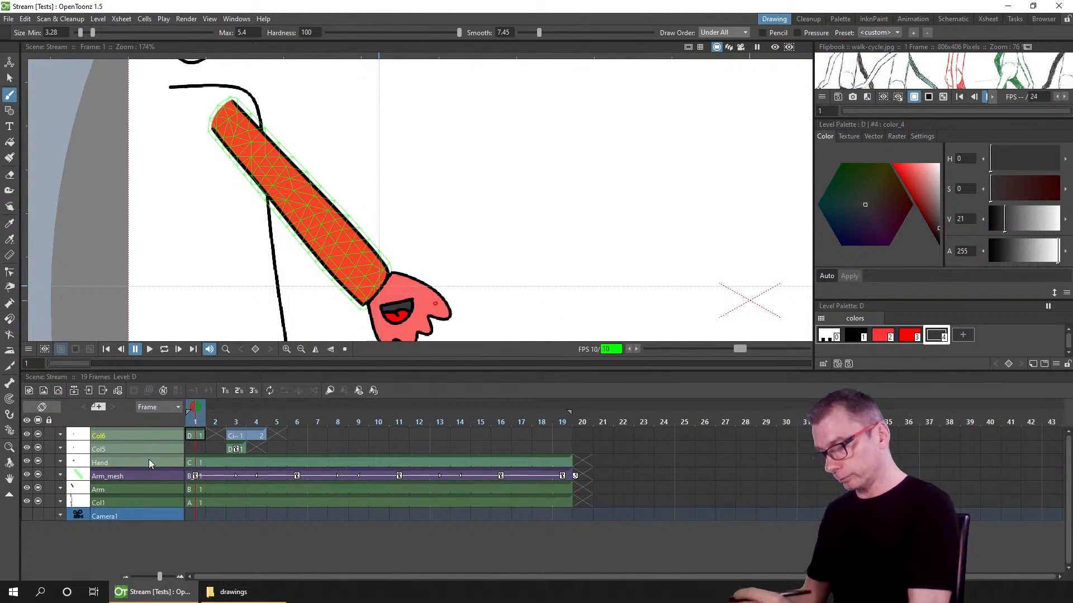
right_click(160, 460)
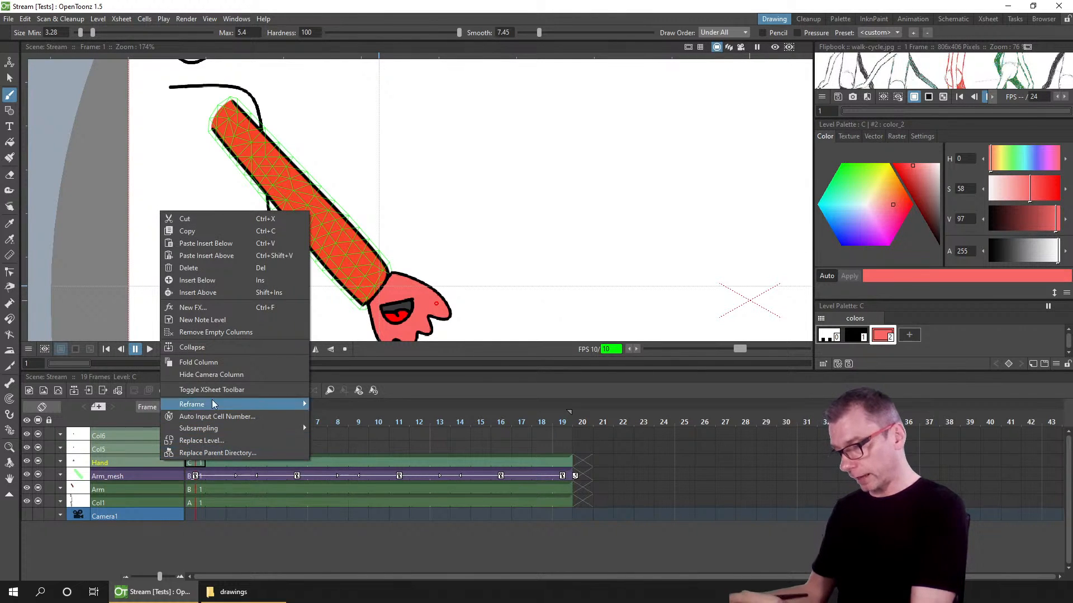
click(233, 347)
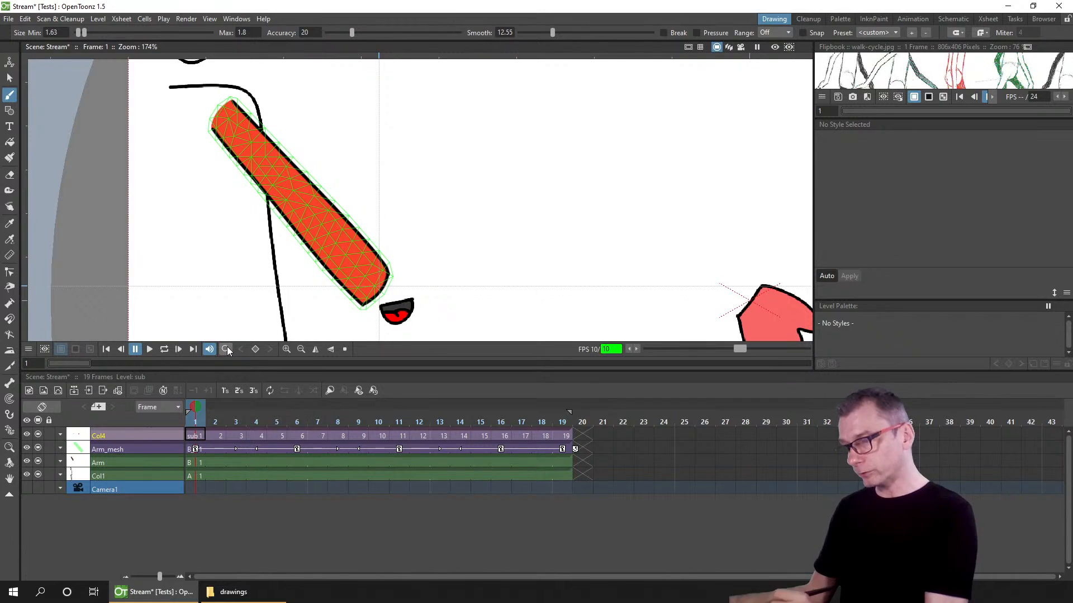
Step: Toggle the sub-xsheet column's camera stand visibility on frames 1 and 2 to compare the viewer with and without it
click(215, 436)
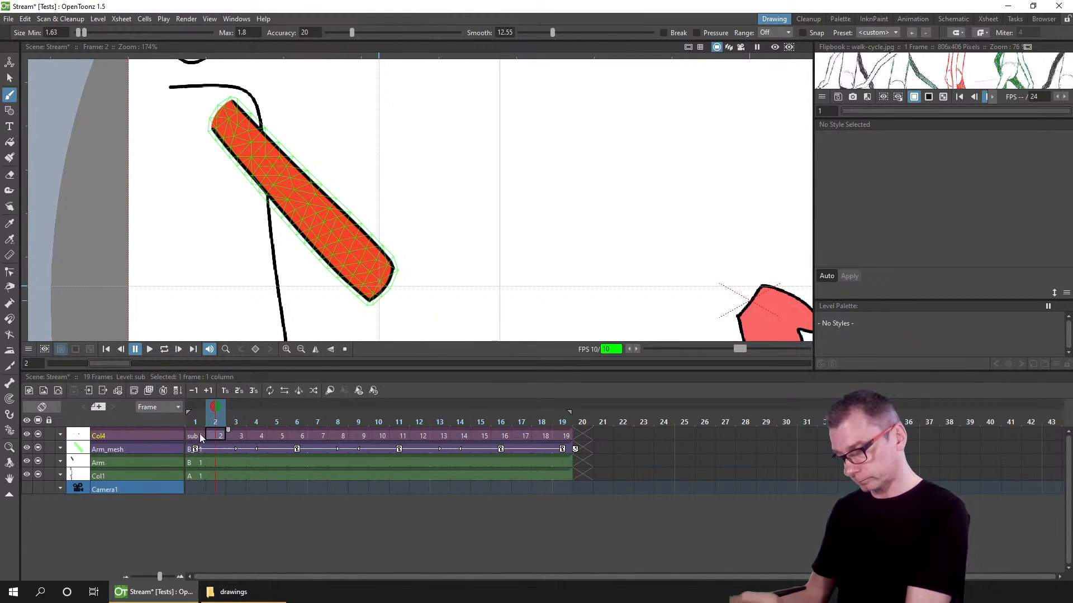
scroll(481, 252, down, 4)
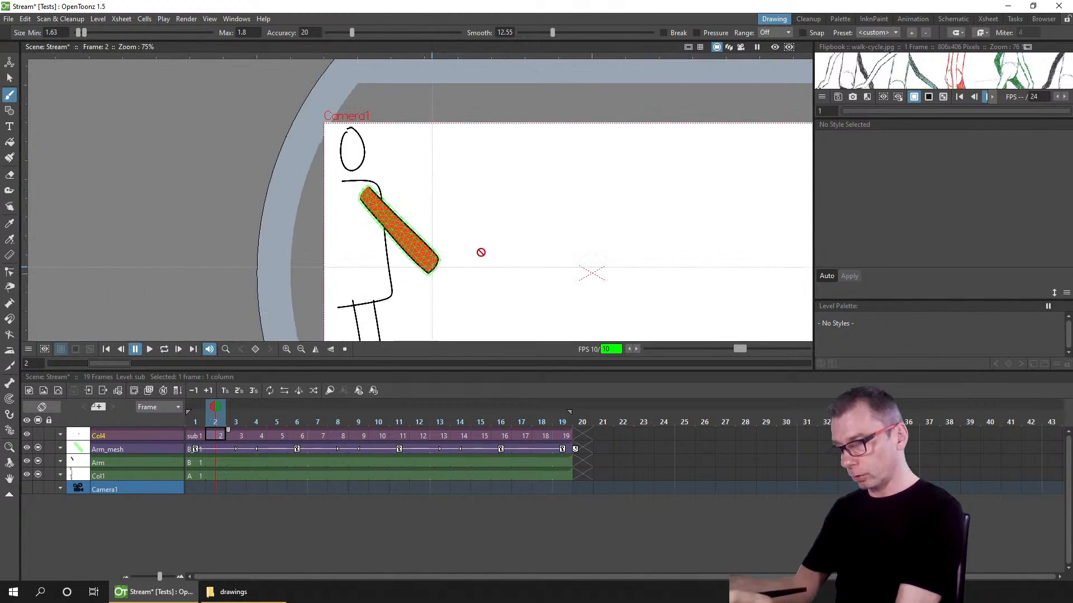
drag(481, 252, 383, 203)
click(39, 436)
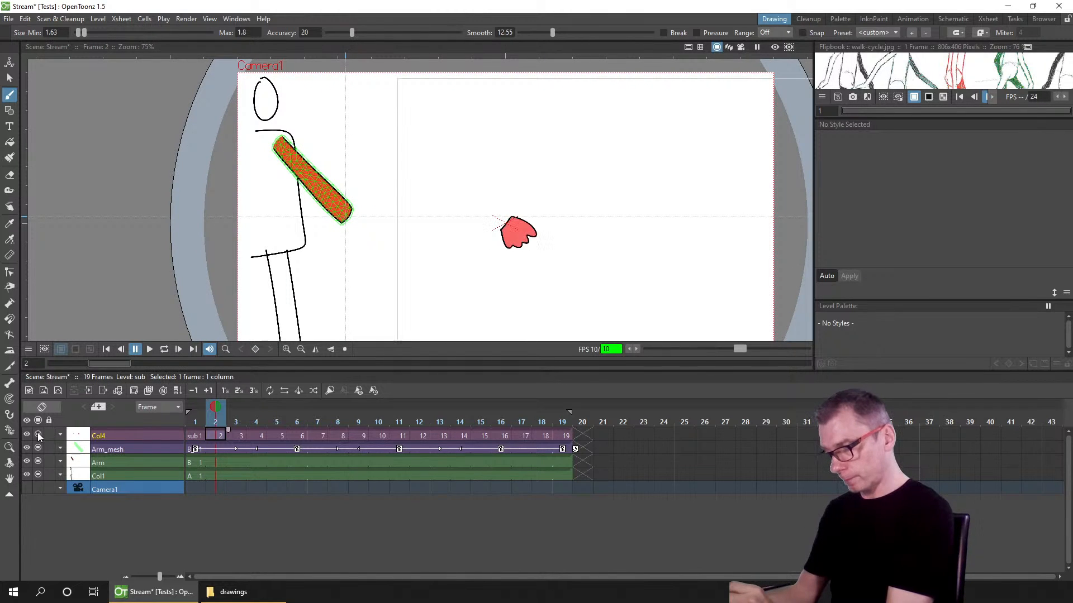
click(39, 436)
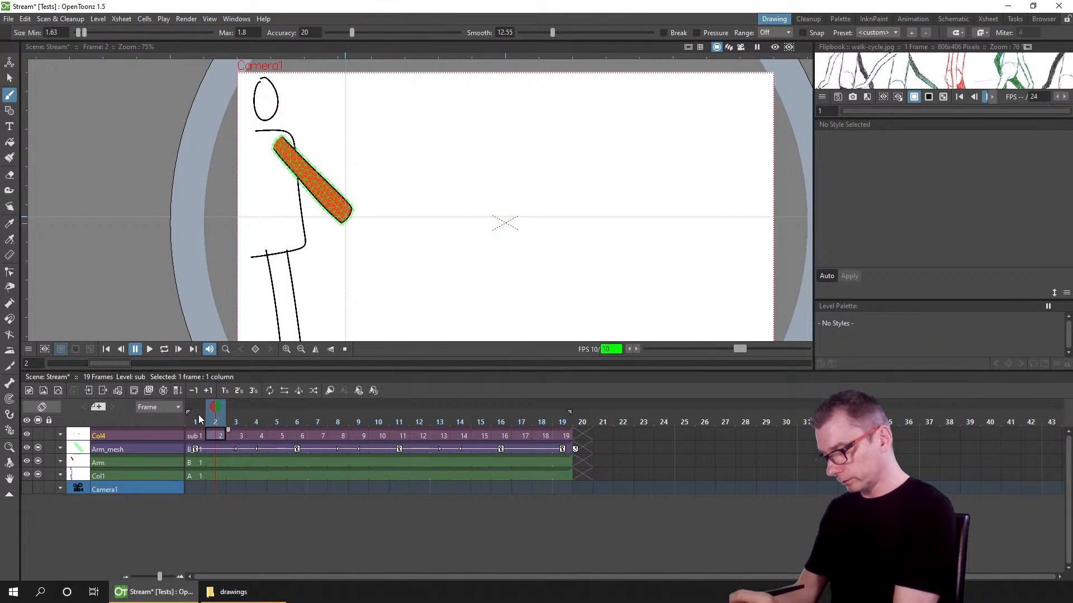
click(196, 421)
click(38, 436)
Step: Step through frames 3 and 4 while toggling the sub-xsheet column's camera stand visibility to check its drawn face and hand
click(236, 422)
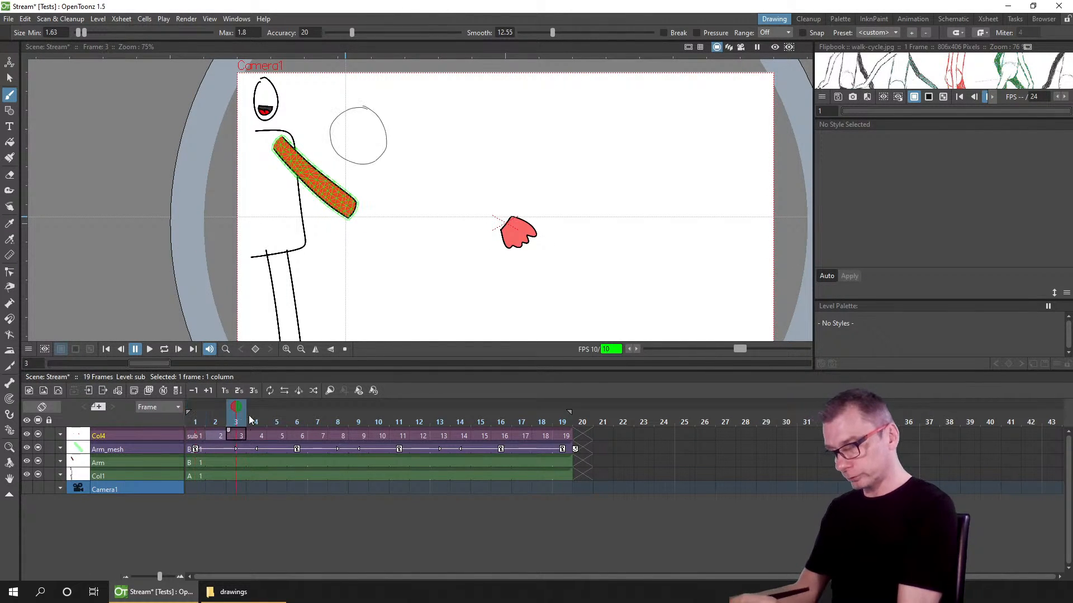
click(256, 422)
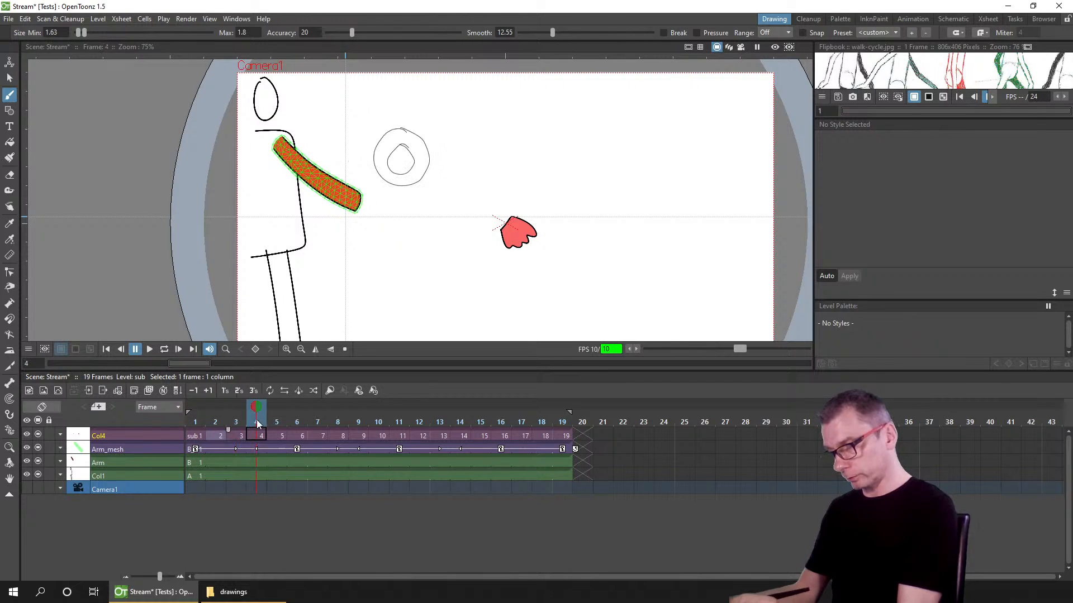
click(39, 436)
click(39, 437)
click(39, 436)
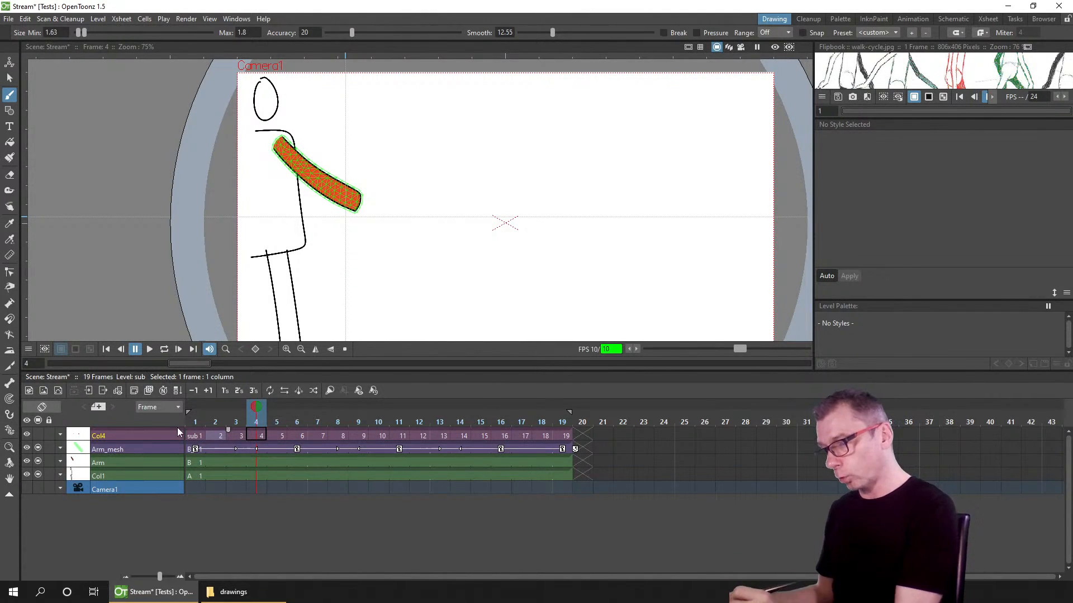
click(152, 435)
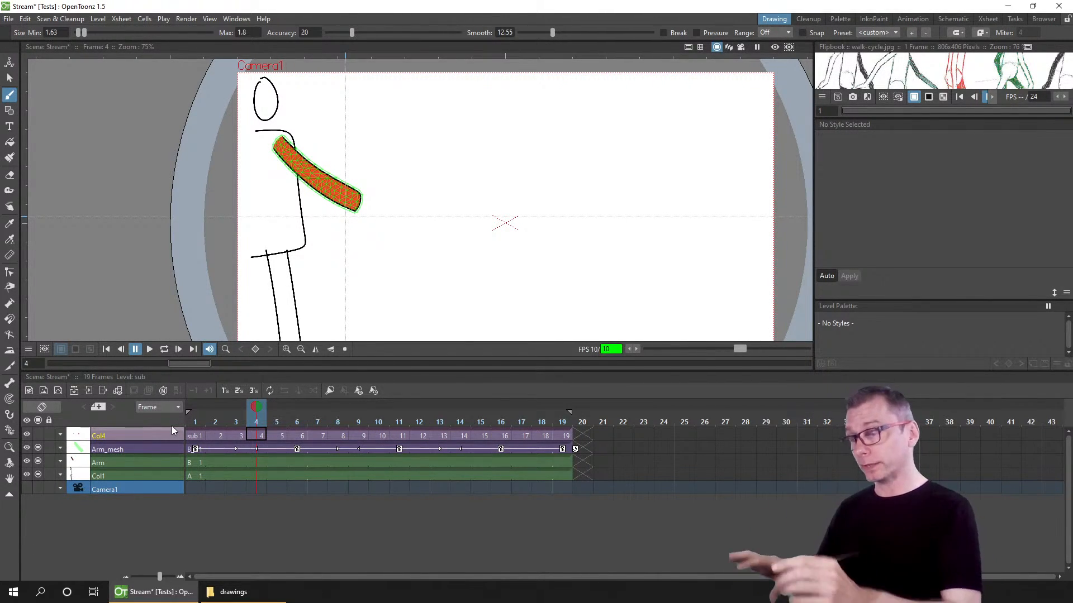
click(238, 416)
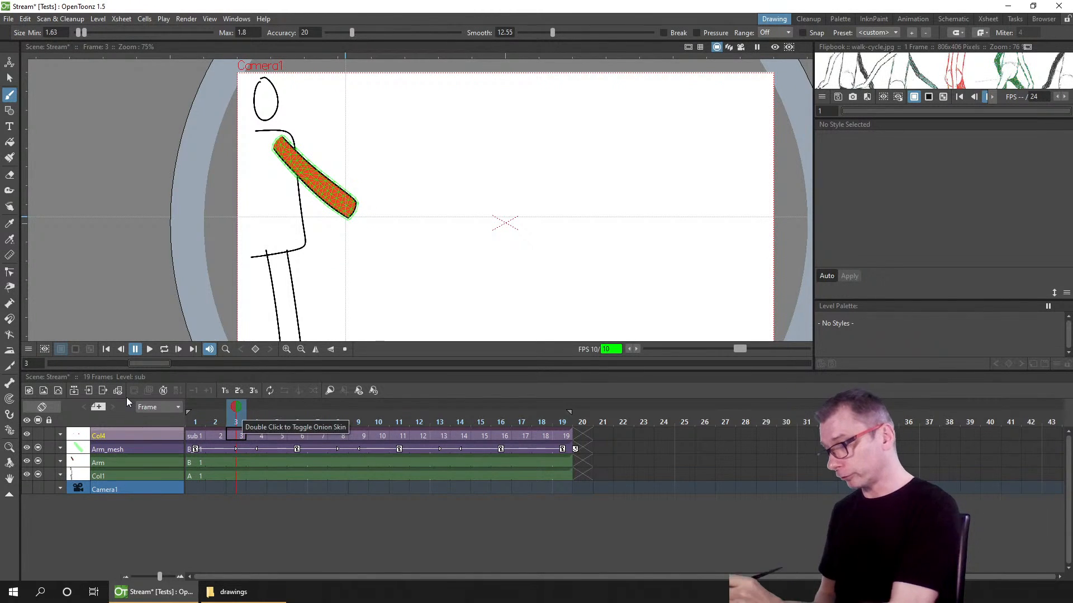
click(37, 434)
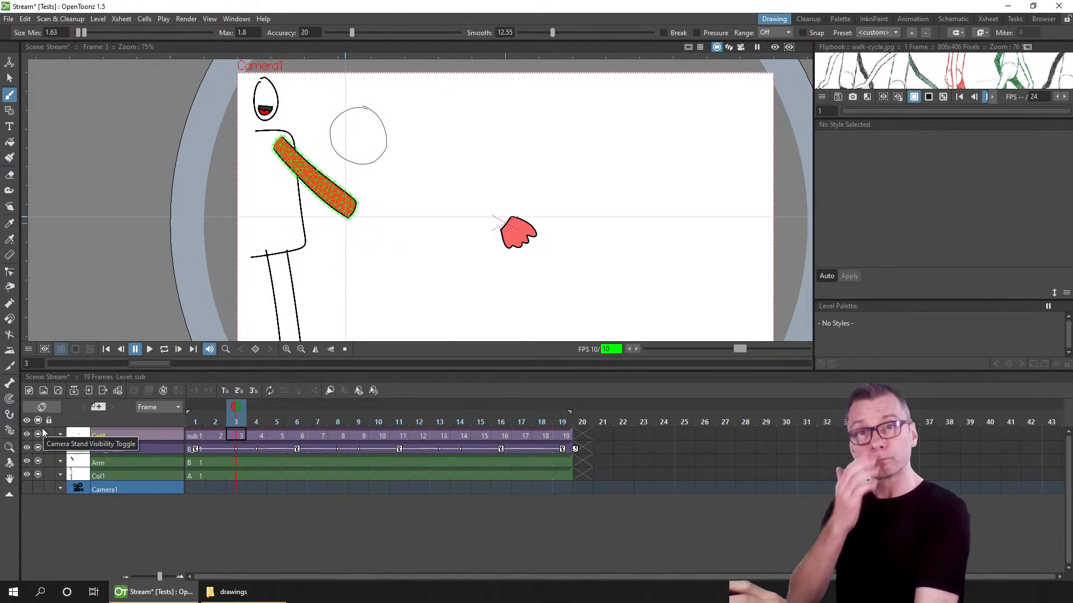
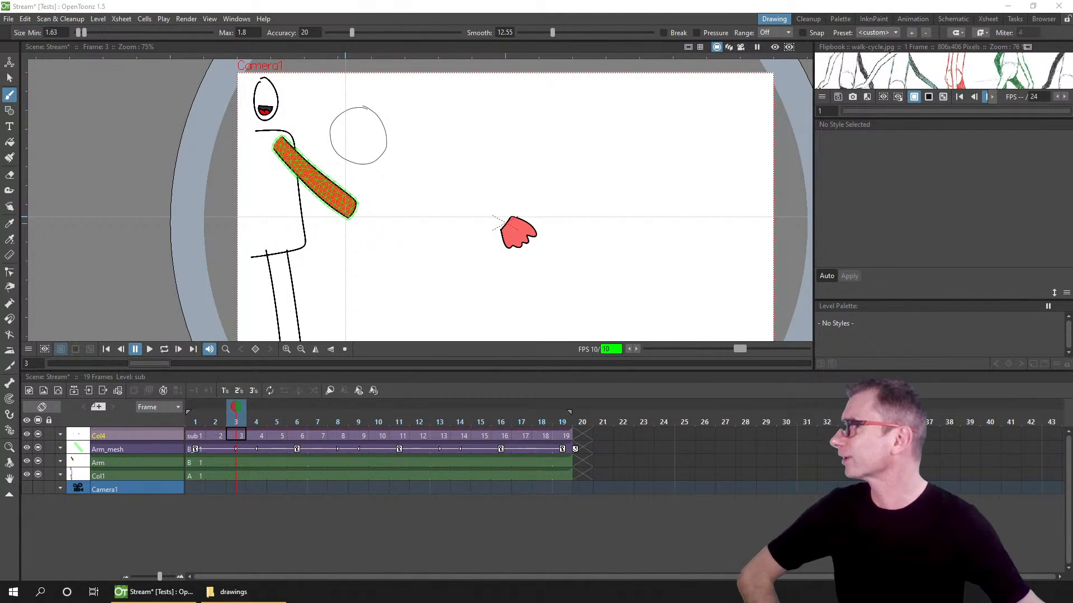
Step: View the animations shared in the Discord channel, opening and closing one of the images
drag(467, 0, 455, 45)
click(469, 321)
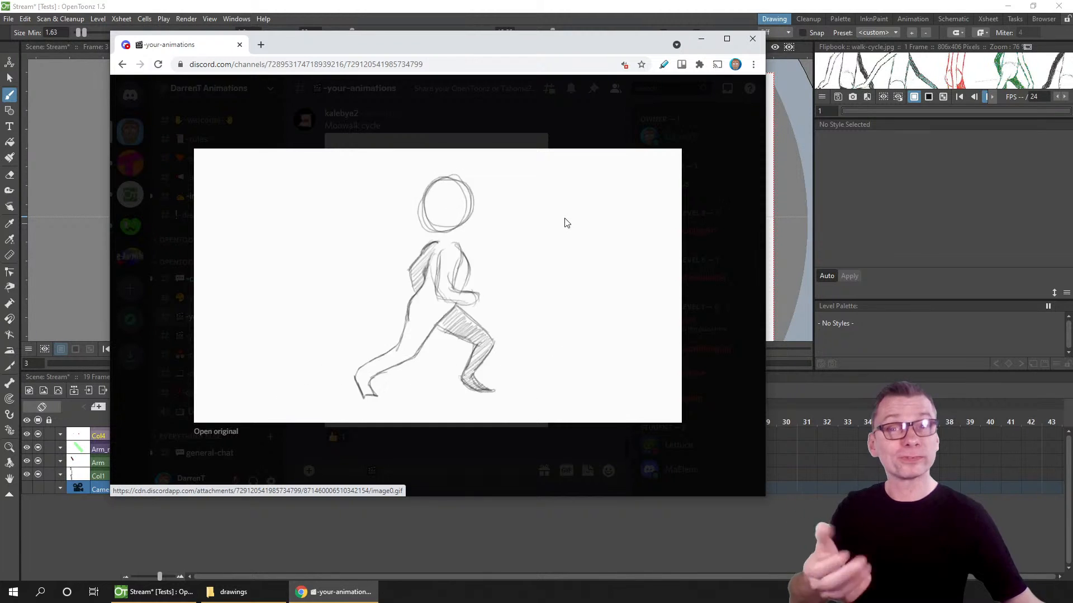
click(500, 125)
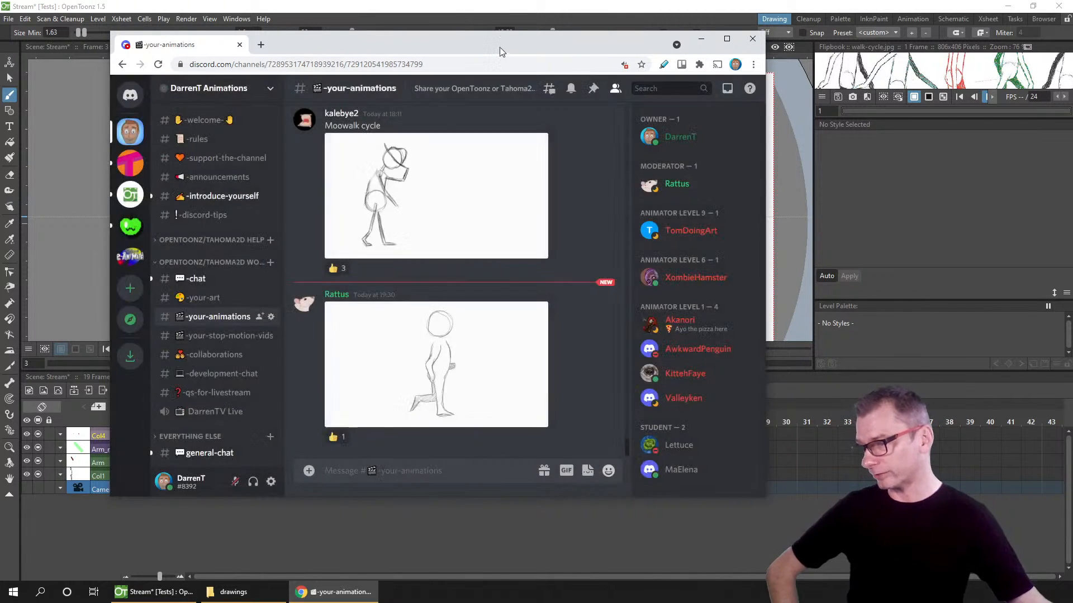
drag(500, 45, 332, 0)
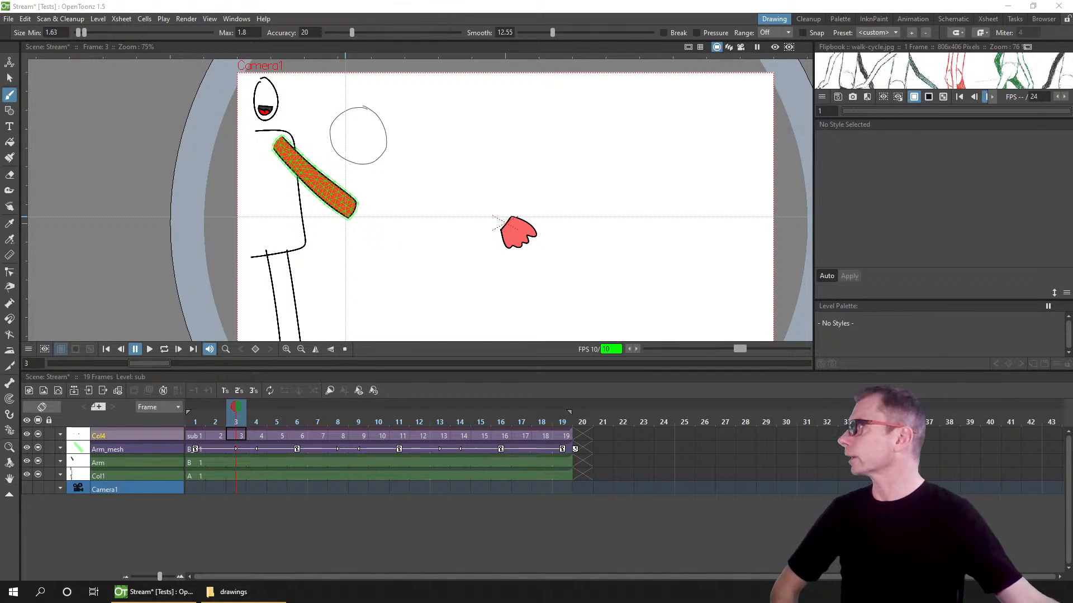
Step: Play the YouTube cartoon Zapped full screen from the start, then exit full screen
drag(551, 0, 437, 77)
double_click(438, 77)
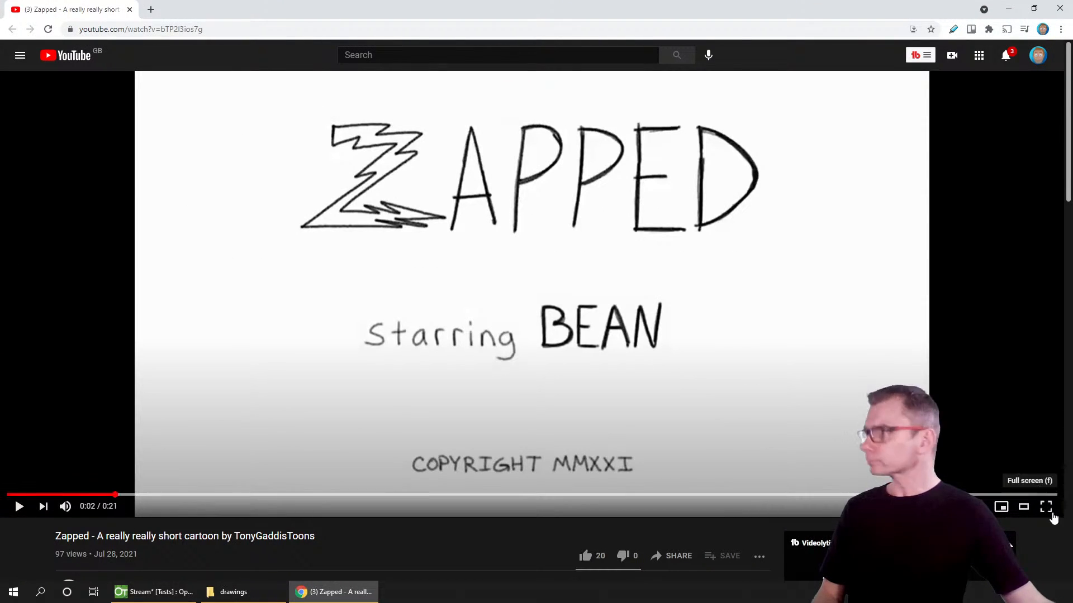
click(1045, 506)
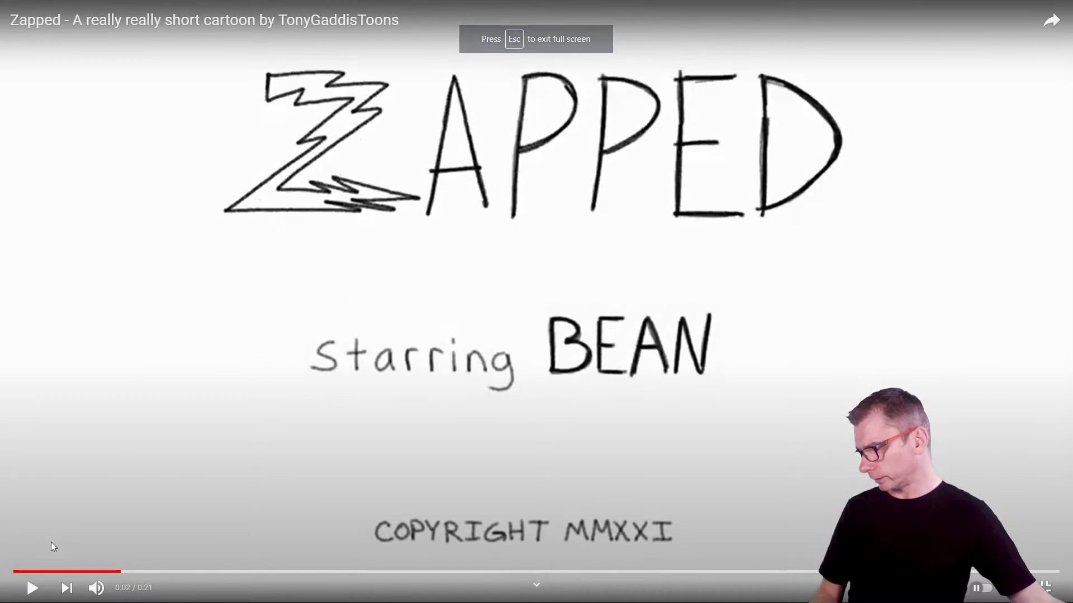
click(27, 572)
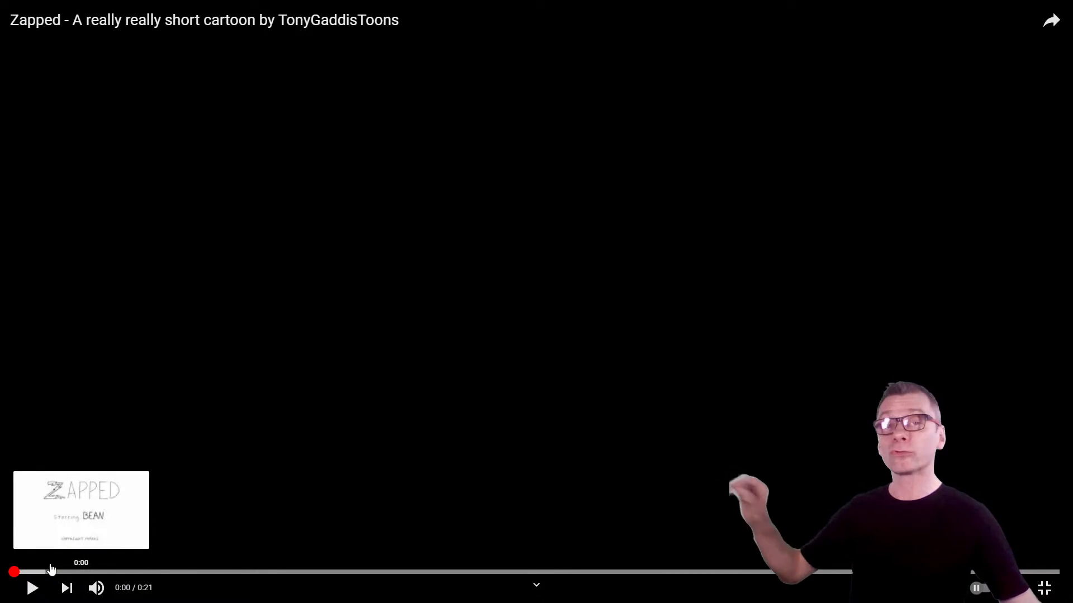
click(32, 588)
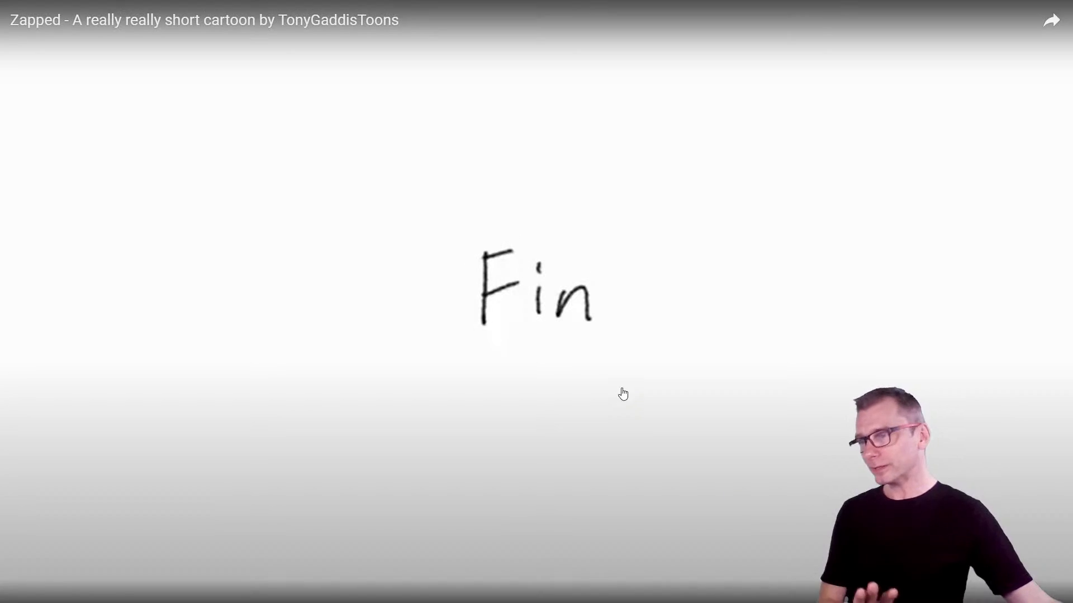
key(Escape)
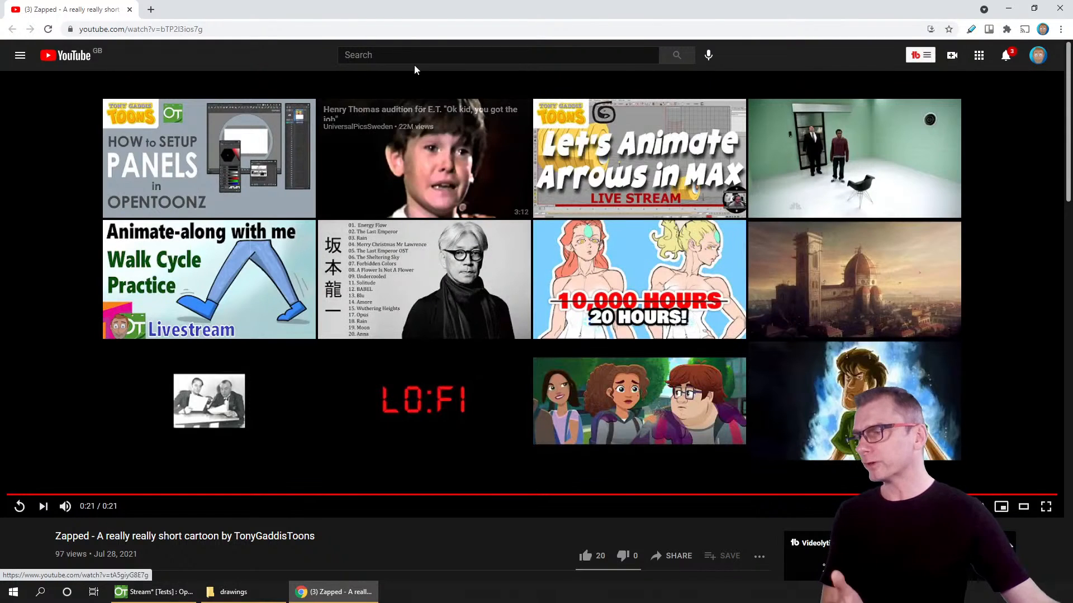
drag(415, 15, 394, 0)
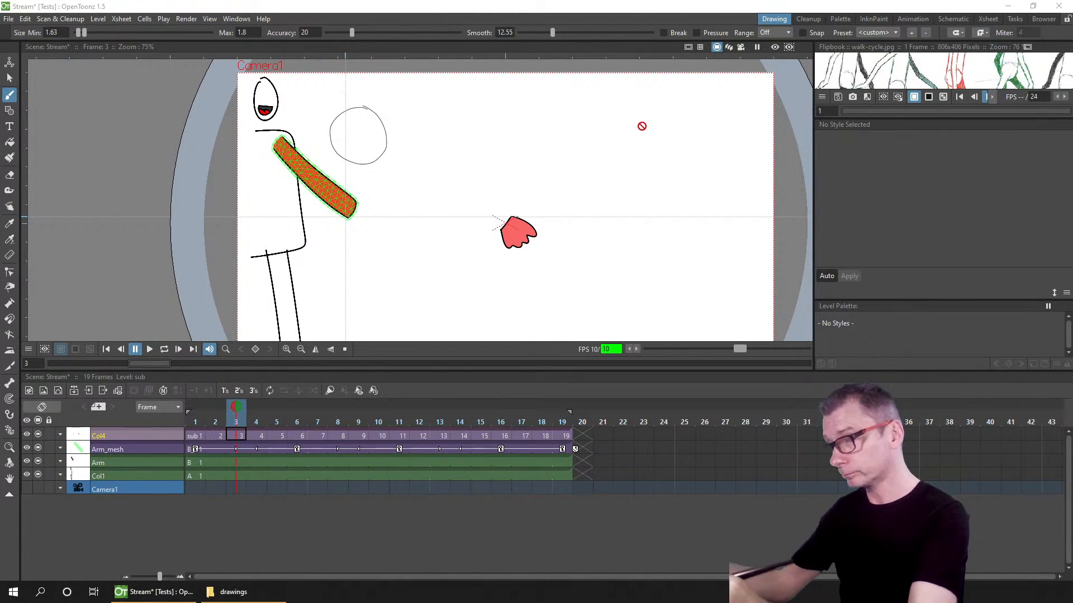
Step: Try to draw a stroke on the sub column, then select the Arm column at frame 1
mouse_move(645, 99)
mouse_down()
mouse_move(669, 159)
mouse_move(672, 19)
mouse_up()
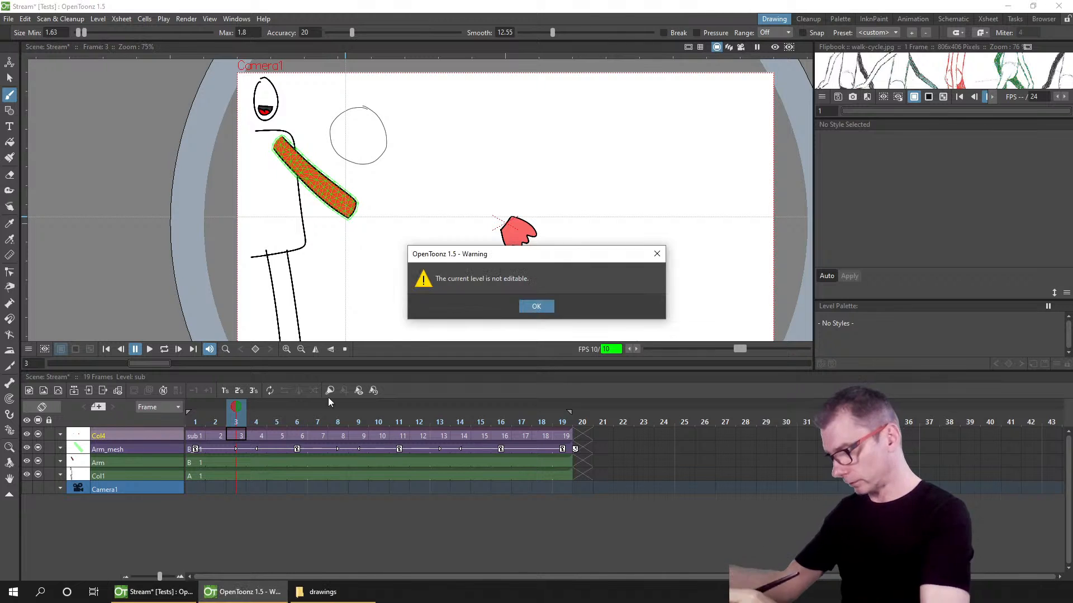
click(536, 306)
click(197, 462)
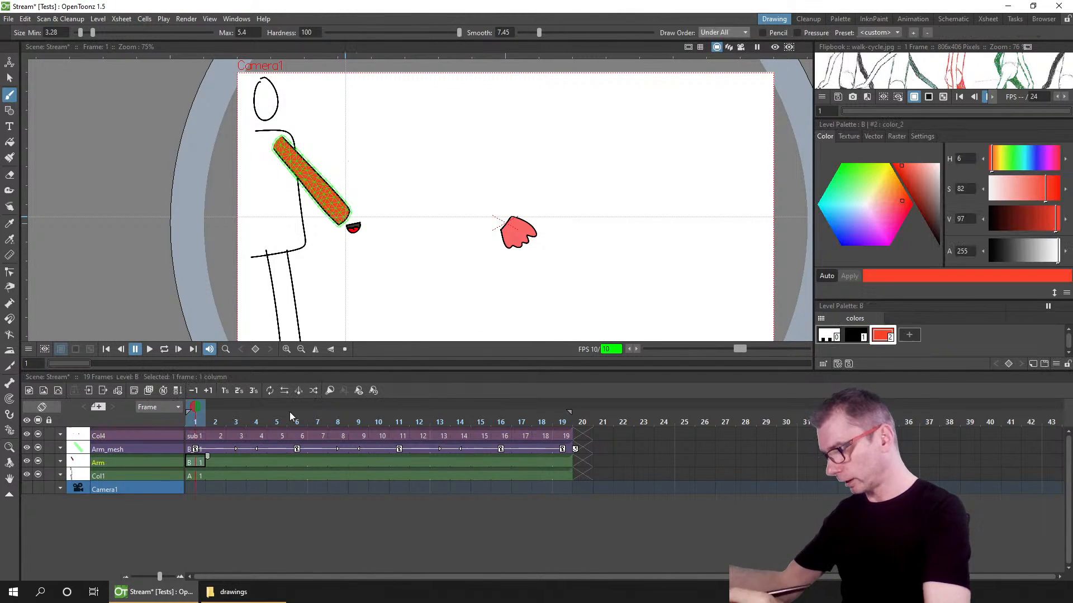
Step: Rotate the canvas view and reset the rotation, twice
key(ctrl+space)
drag(678, 101, 694, 252)
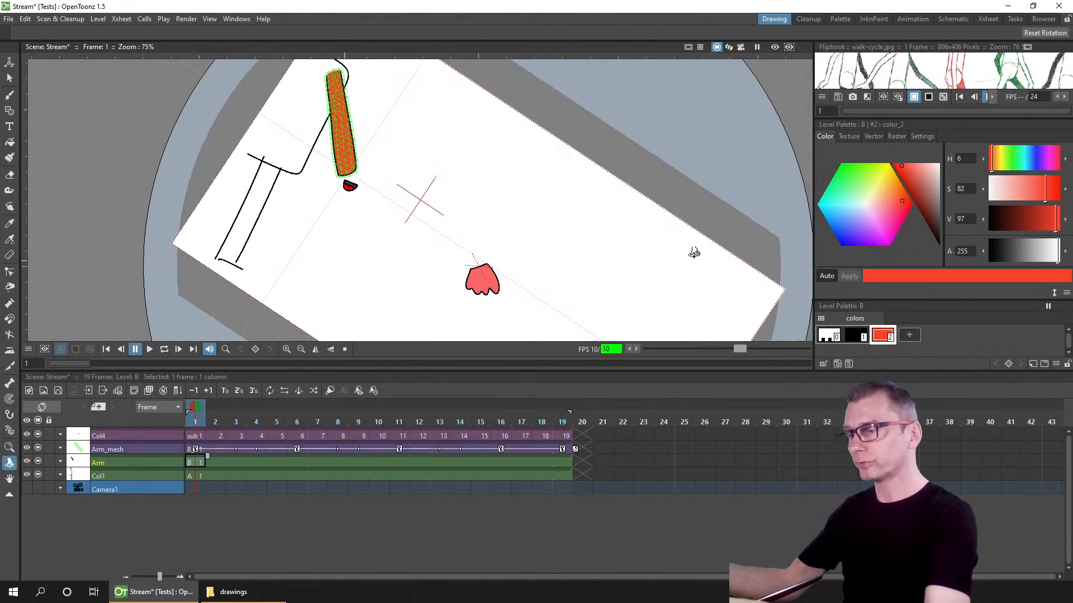
key(alt+0)
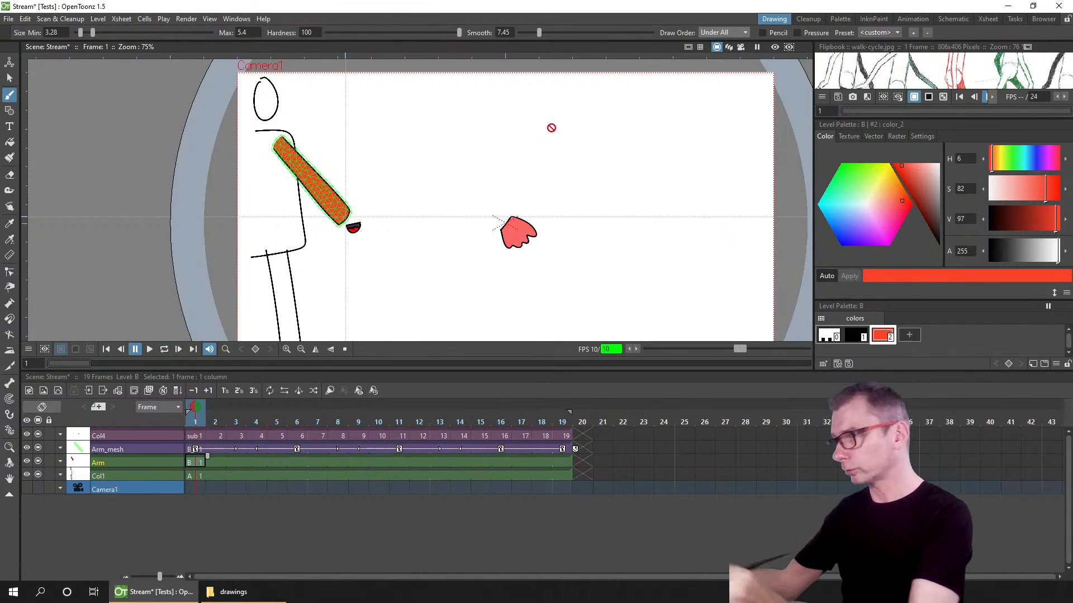
key(ctrl+space)
mouse_move(360, 91)
mouse_down()
mouse_move(307, 240)
mouse_move(282, 240)
mouse_up()
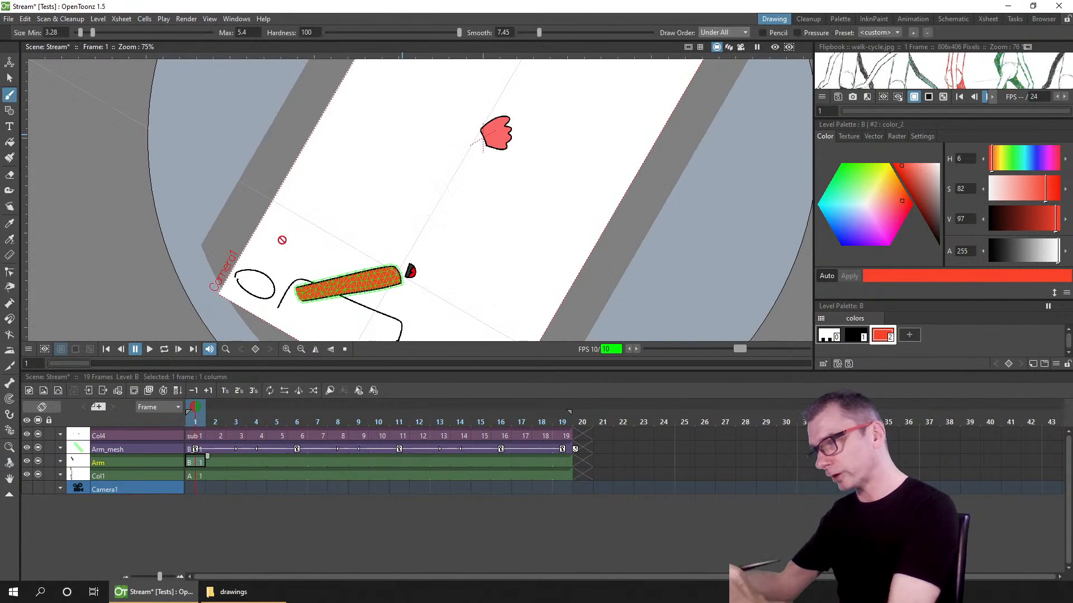
key(alt+0)
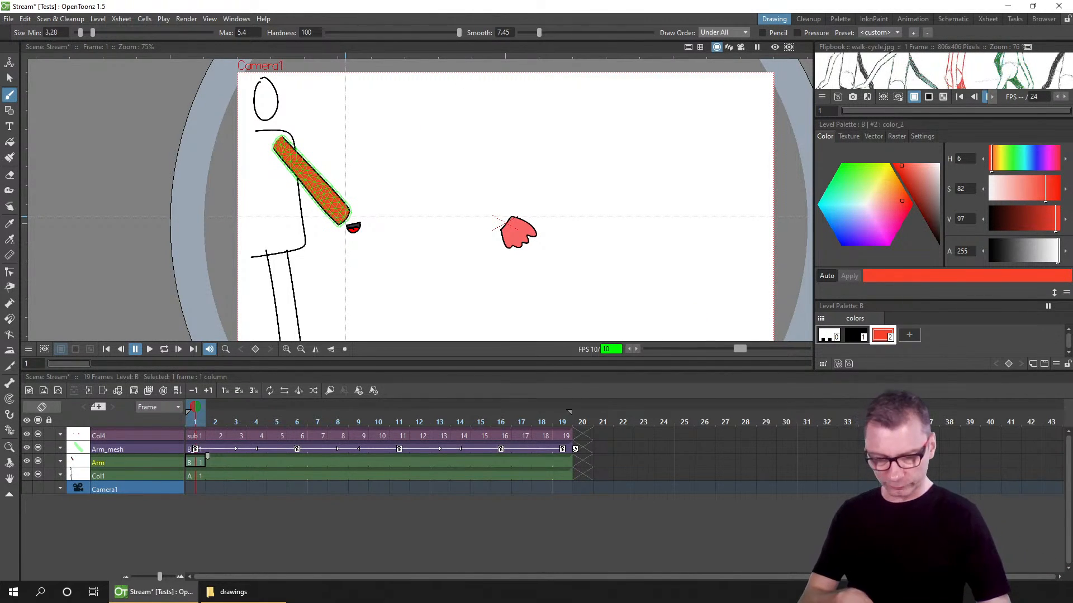
key(super+e)
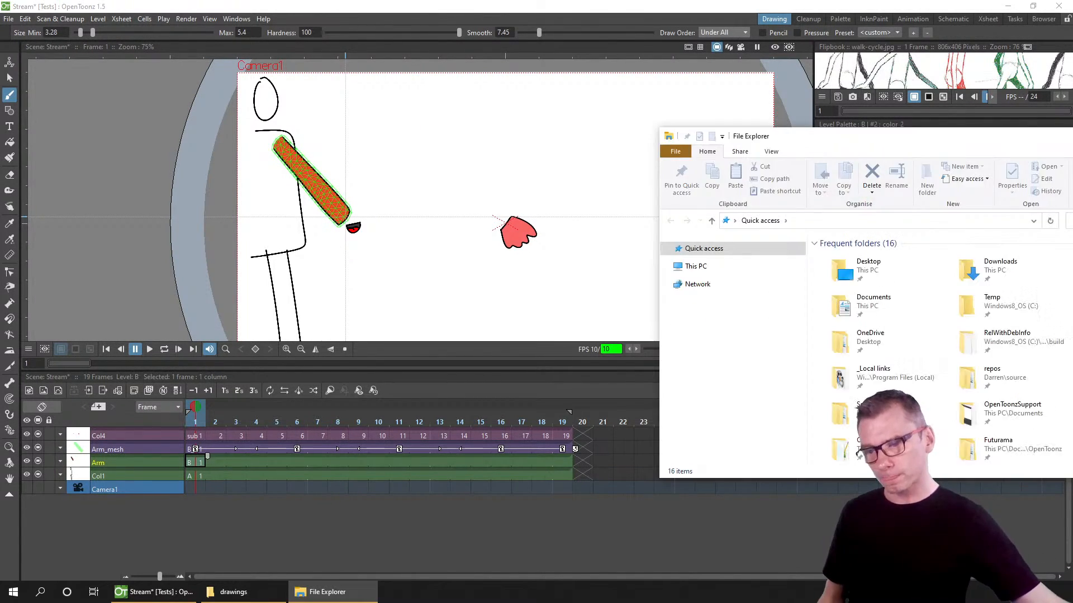
drag(900, 136, 437, 0)
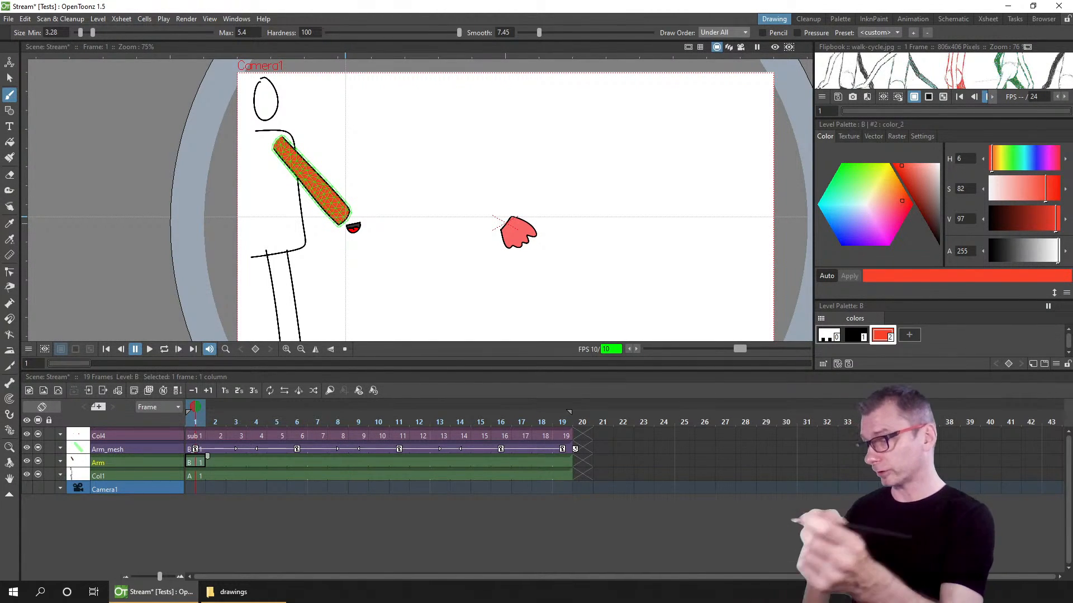
Step: Select the Col1 column at frame 1, draw a horizontal waist line on the body, and save the scene
click(193, 473)
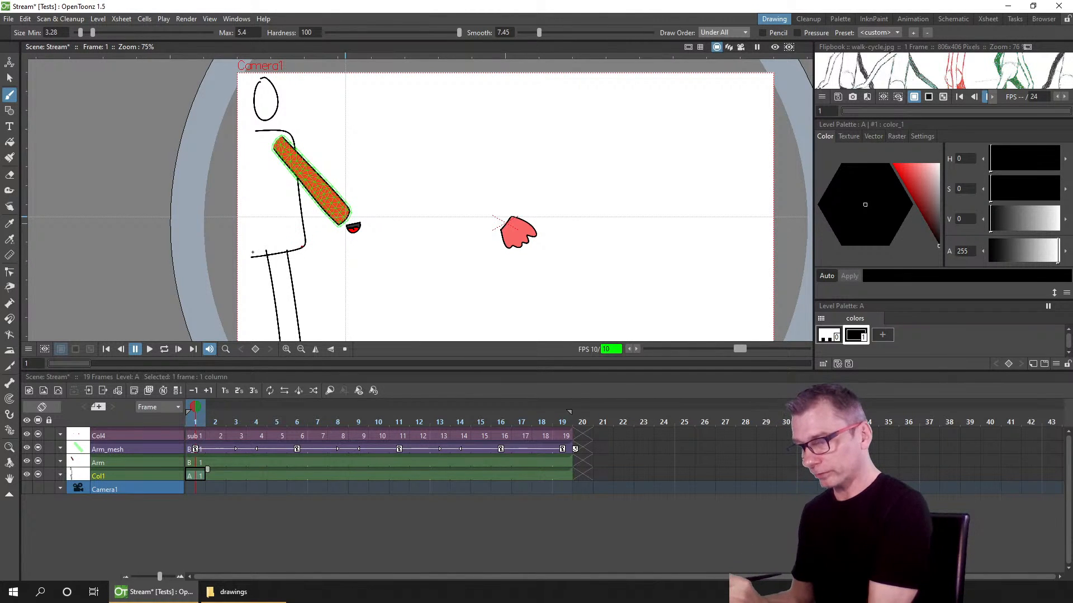
drag(305, 246, 237, 257)
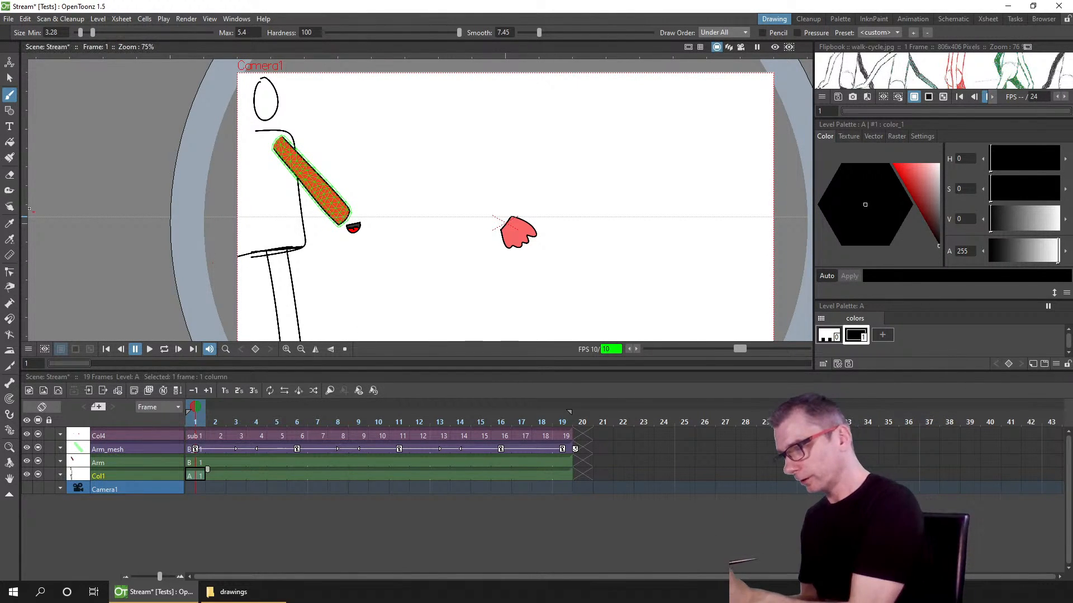
key(ctrl+s)
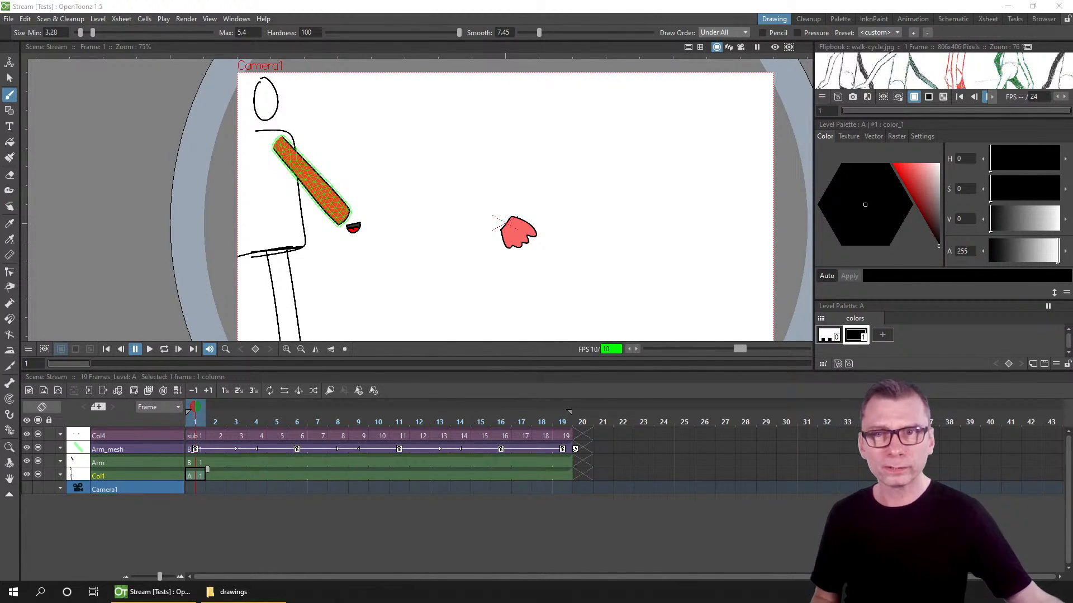
Step: Open the Huion Tablet driver and review the express key assignments on the Press keys page
drag(988, 279, 556, 111)
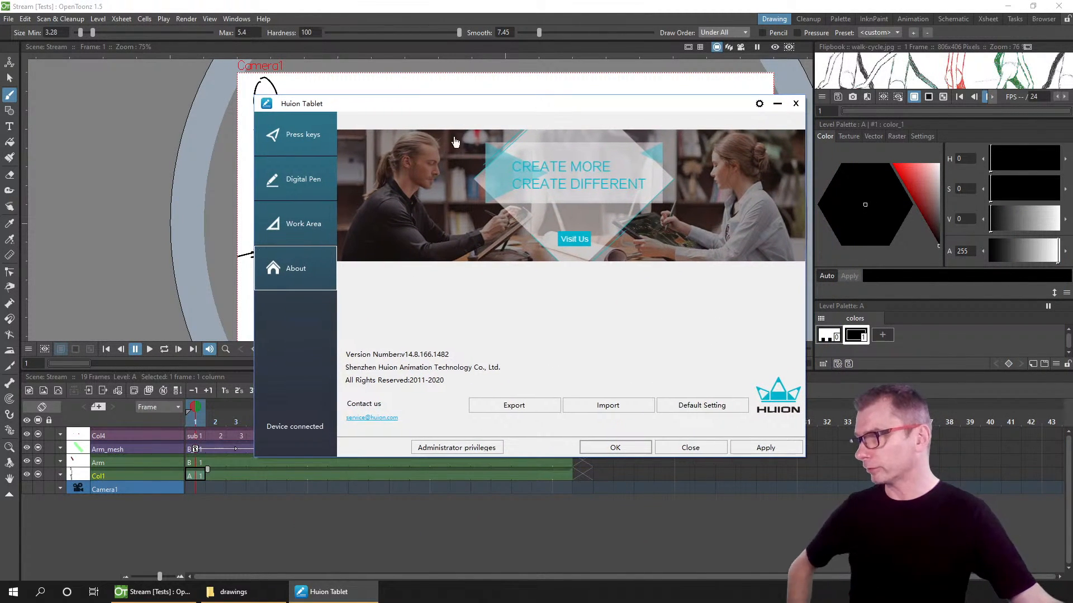
click(316, 130)
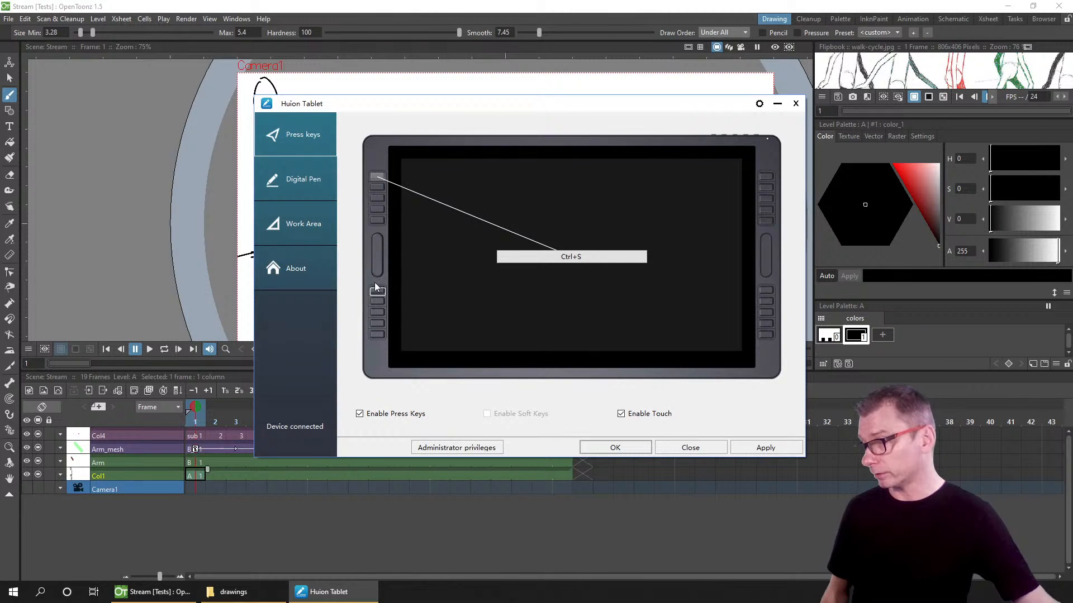
click(378, 191)
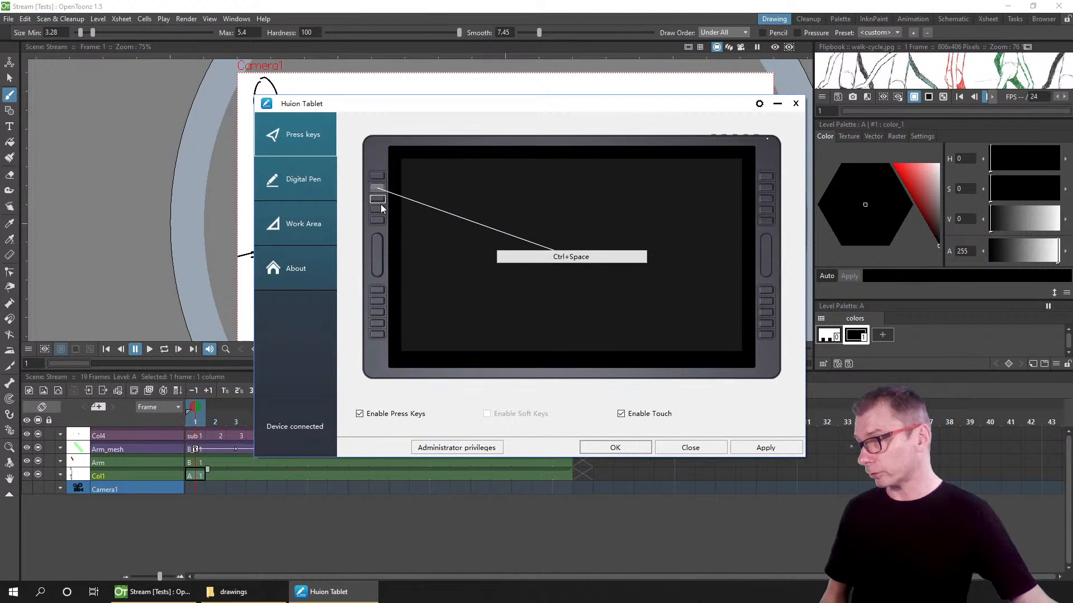
click(378, 201)
click(378, 222)
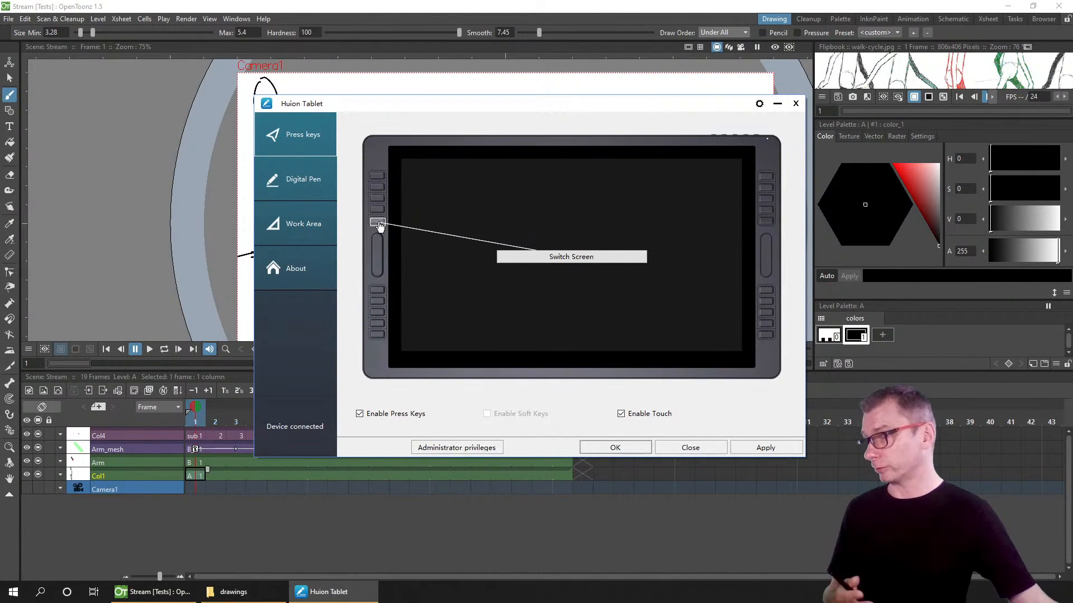
click(377, 212)
click(378, 222)
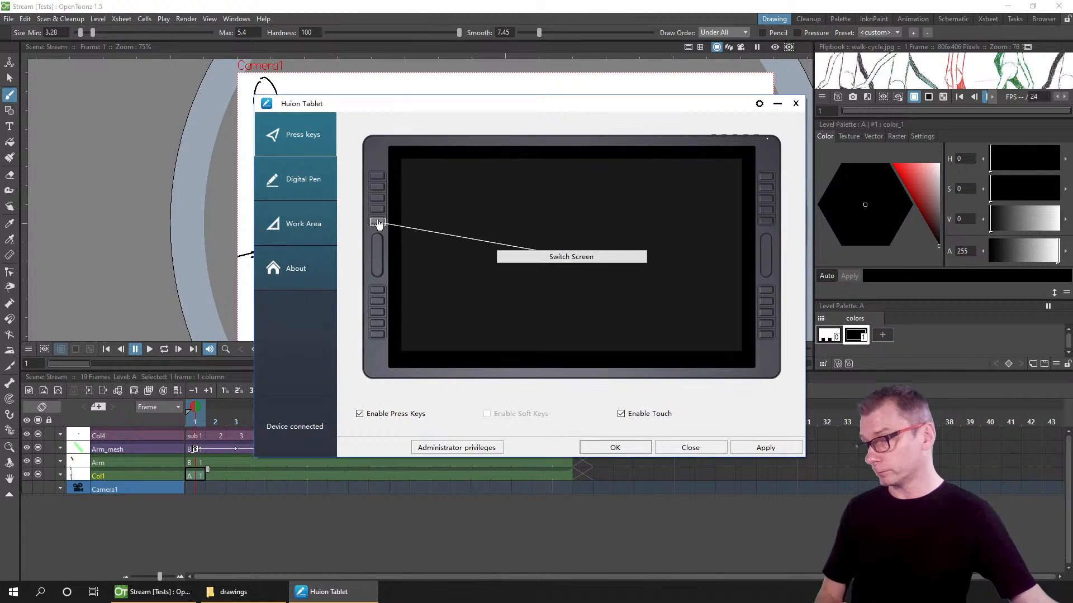
click(377, 290)
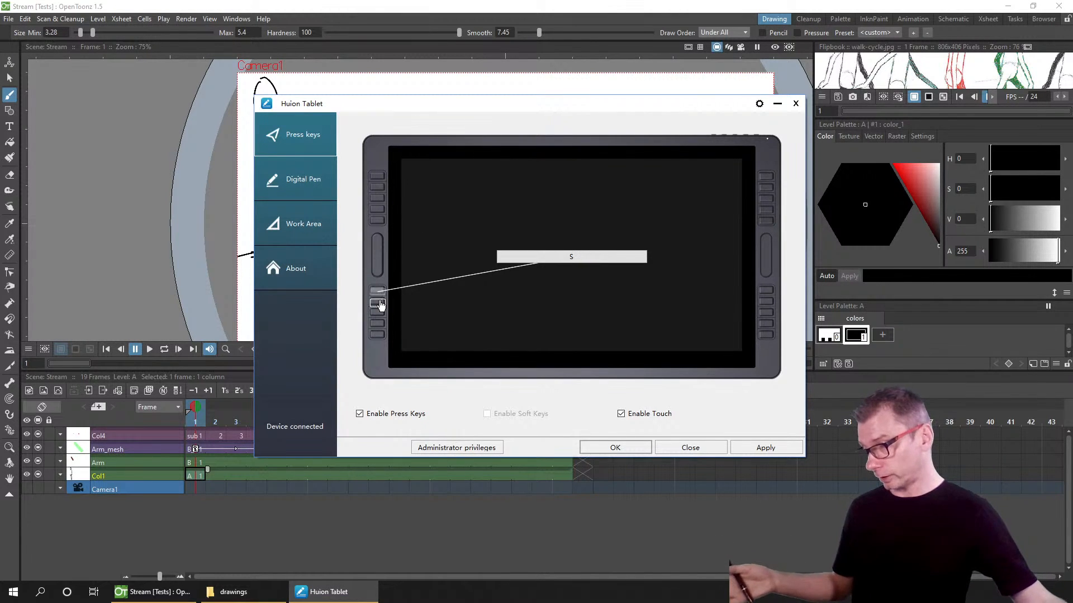
click(378, 302)
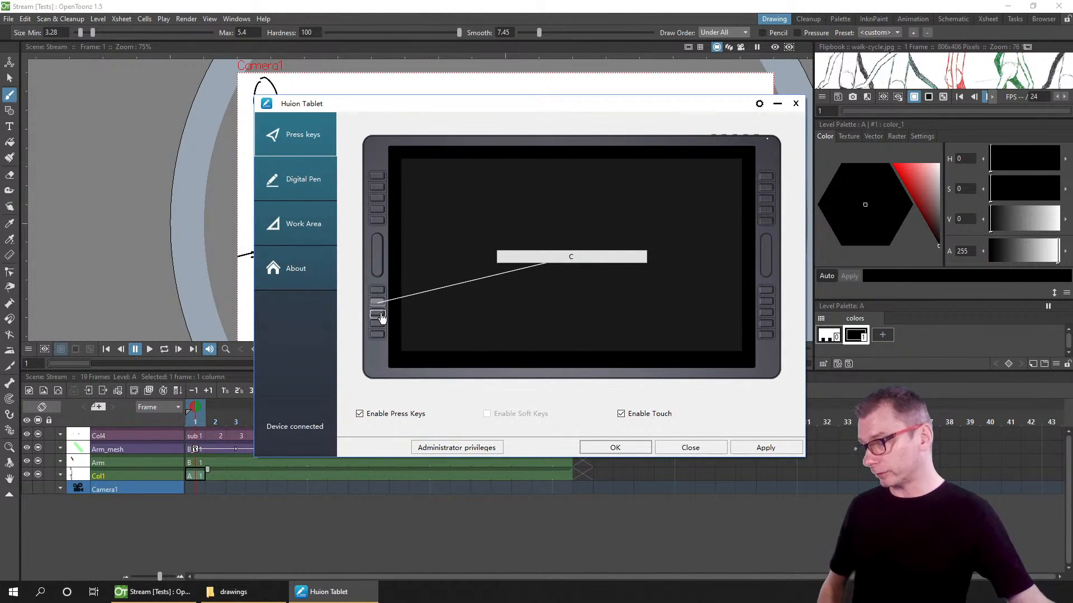
click(378, 313)
click(378, 326)
click(378, 337)
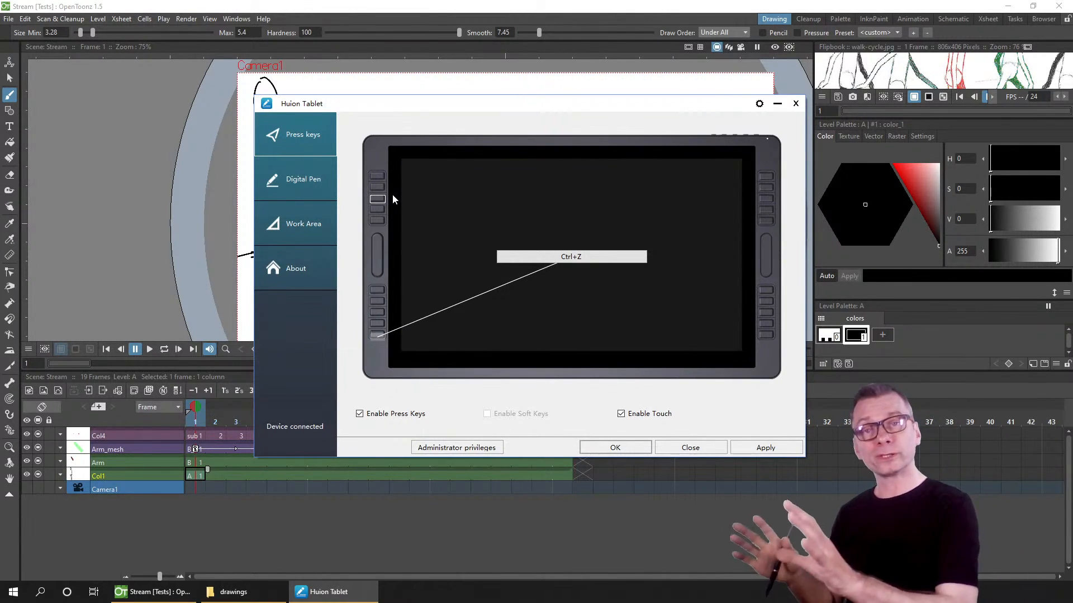
click(379, 255)
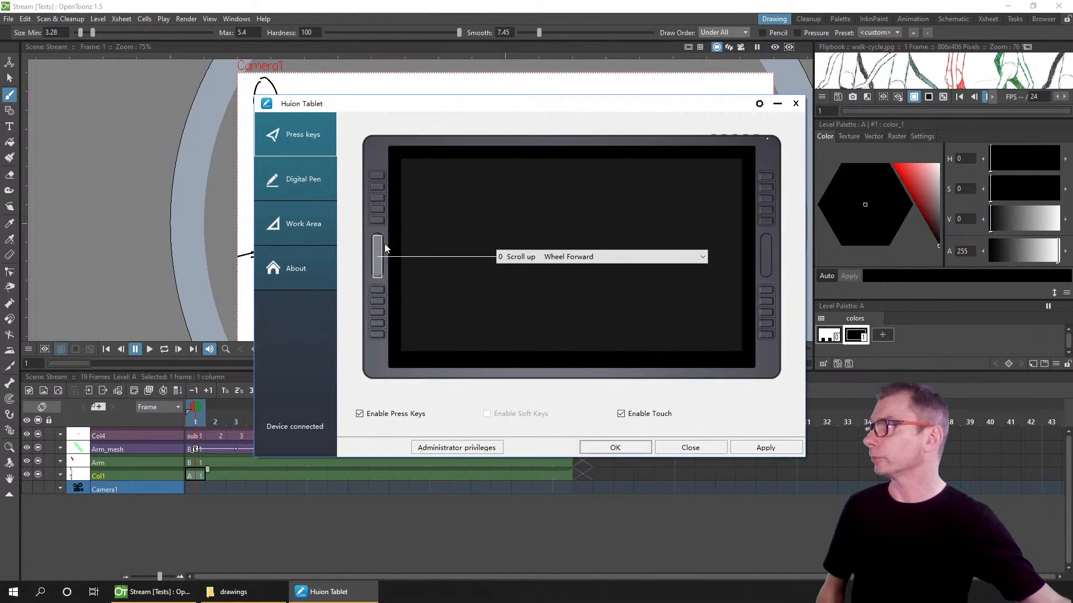
Step: Open the driver settings and browse the app list, Hotkeys, Updates and General settings pages
click(758, 107)
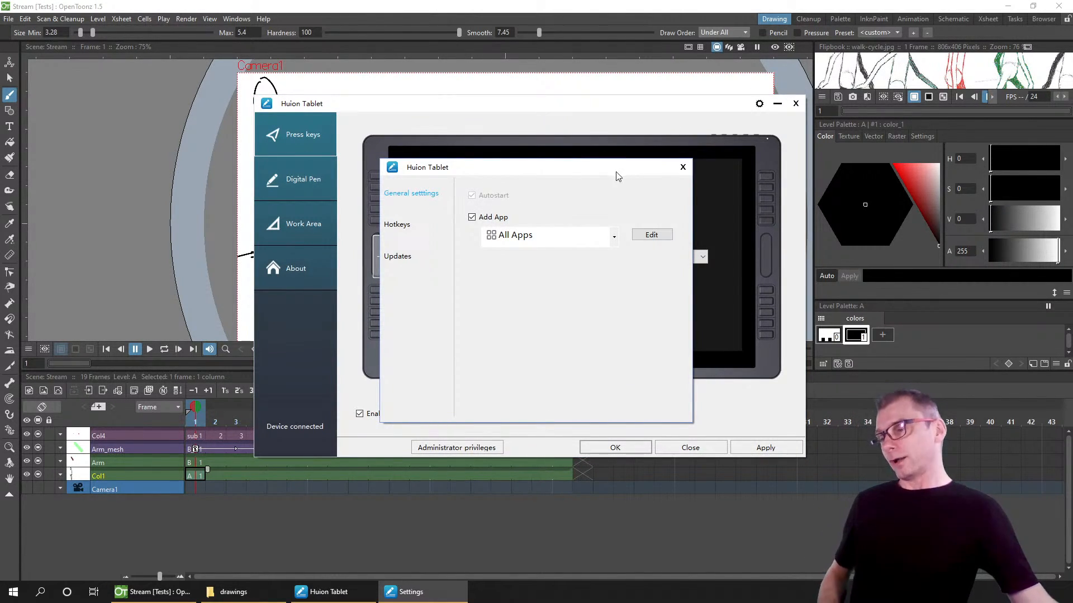
click(614, 240)
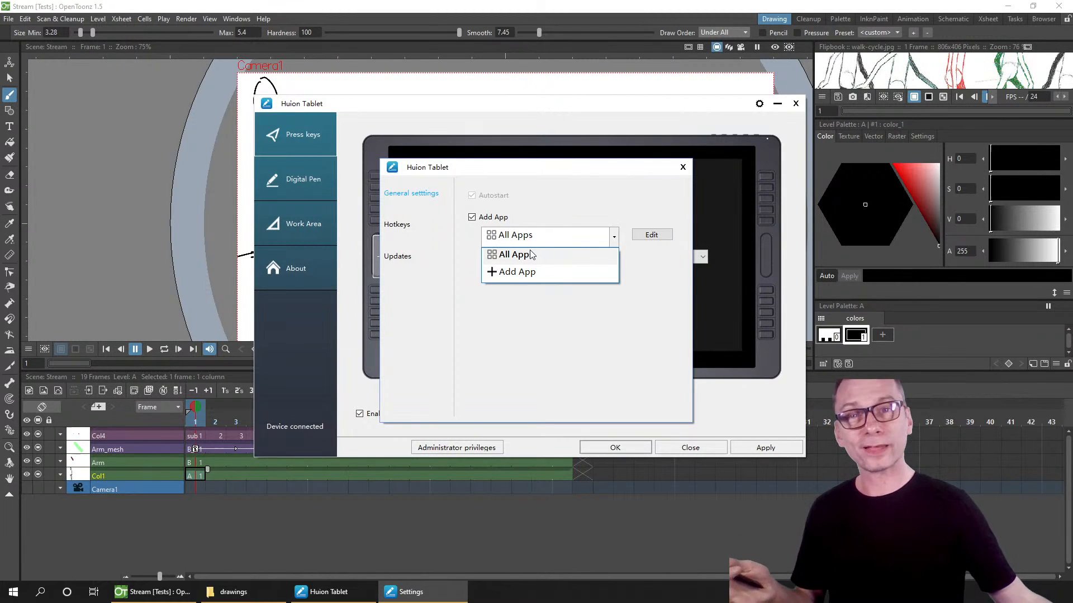
click(541, 343)
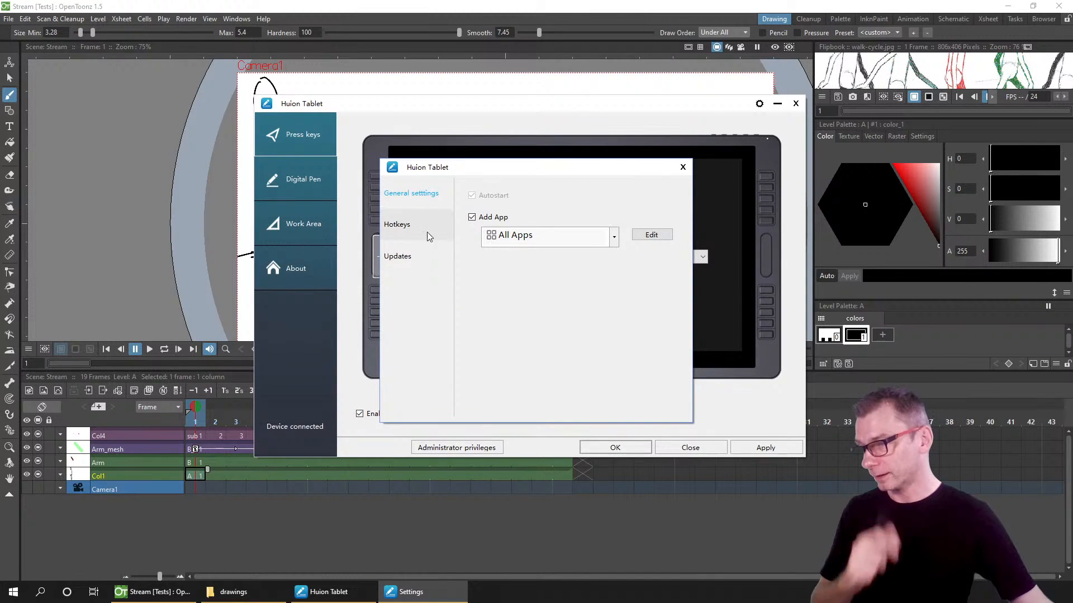
click(407, 231)
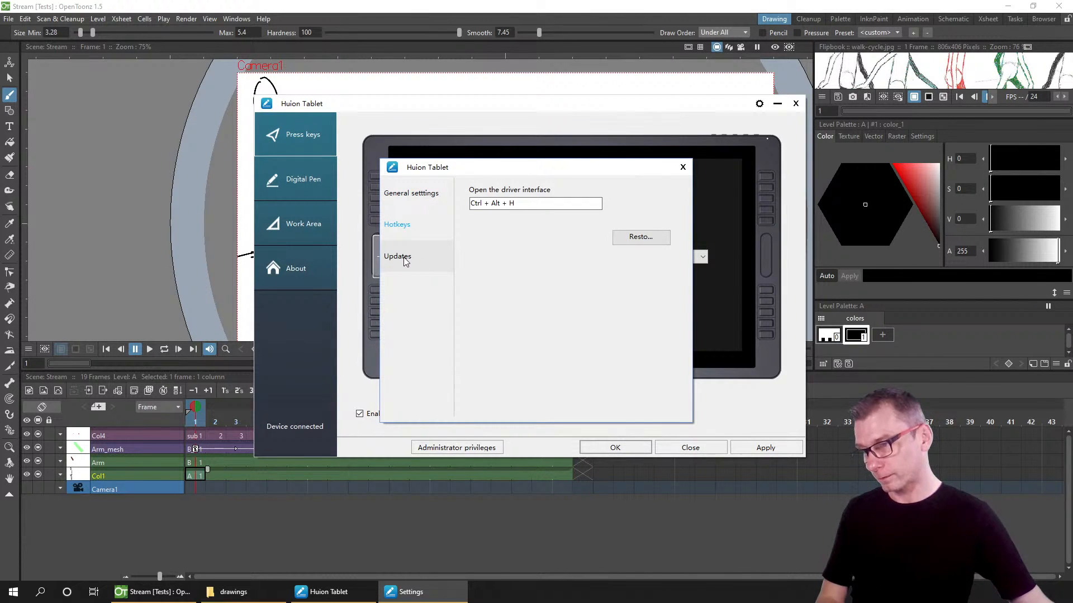
click(405, 258)
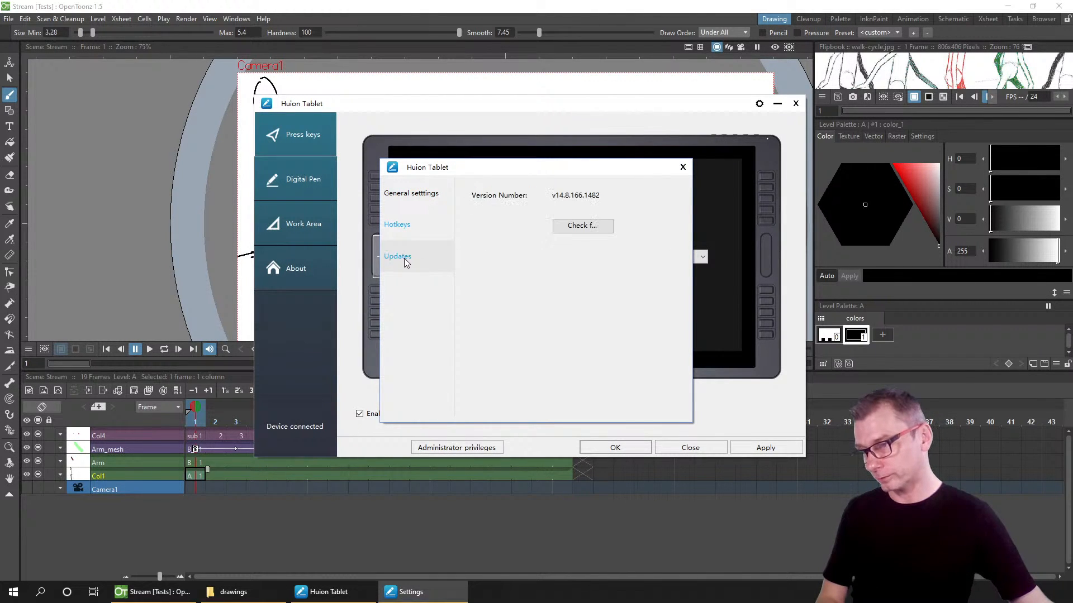
click(412, 193)
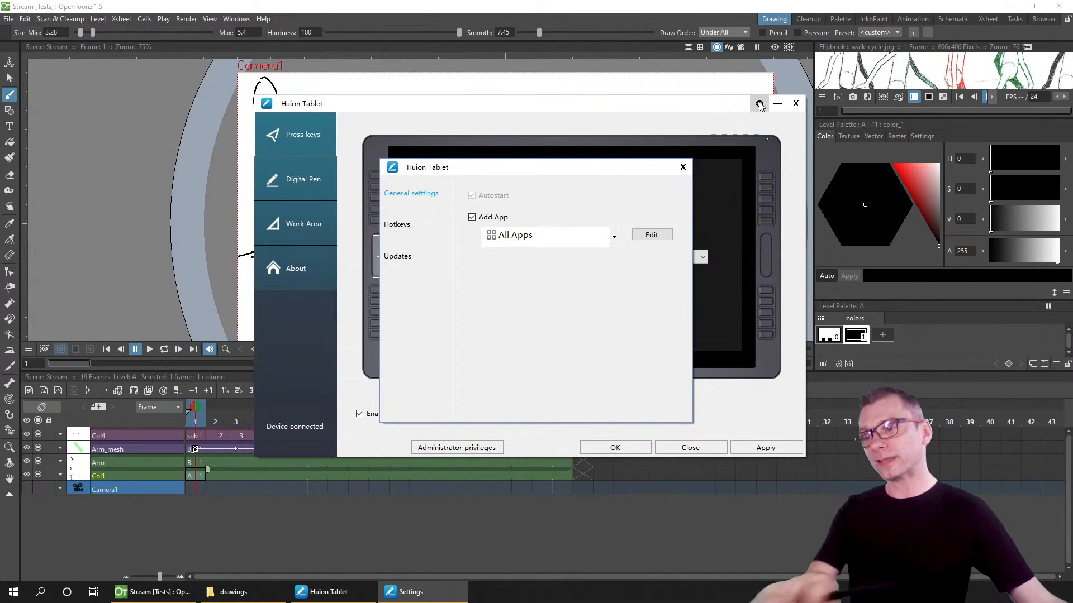
Step: Open the Add App process list in the tablet driver settings, then close it and the driver windows
click(614, 237)
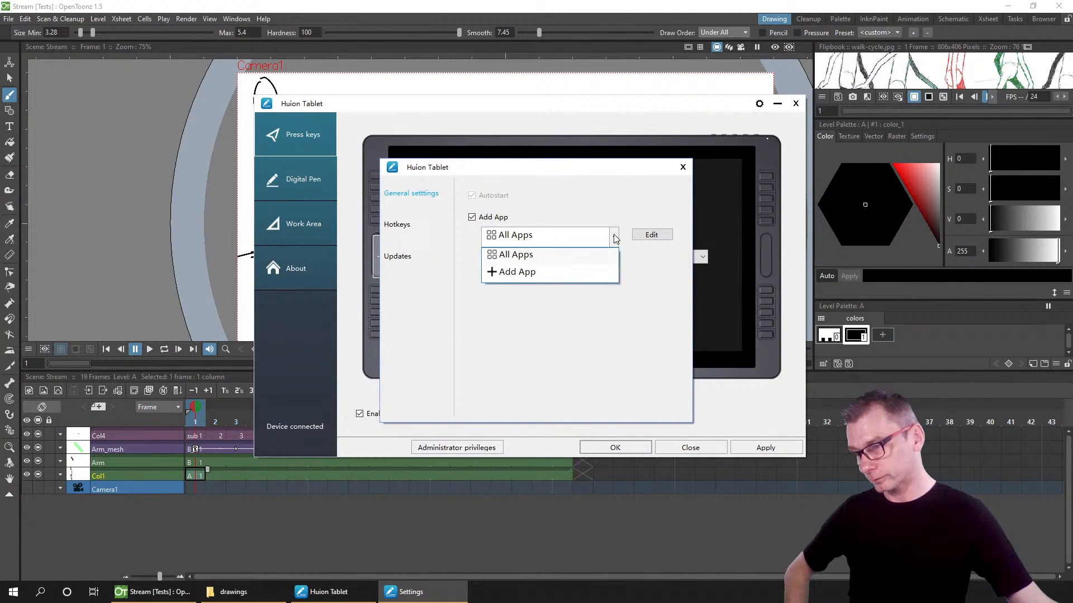
click(514, 272)
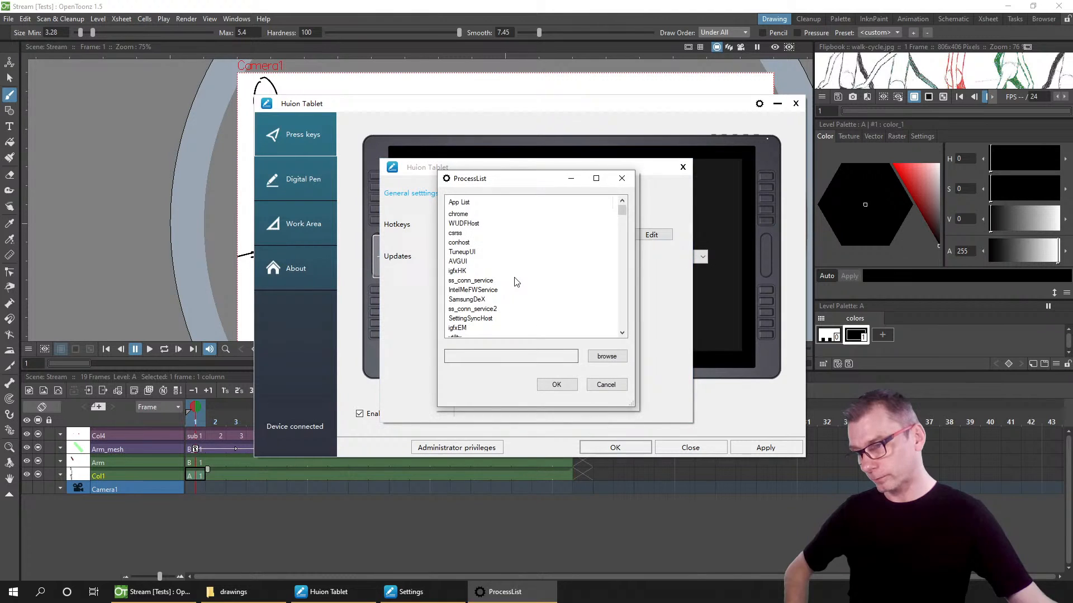
click(626, 178)
click(682, 168)
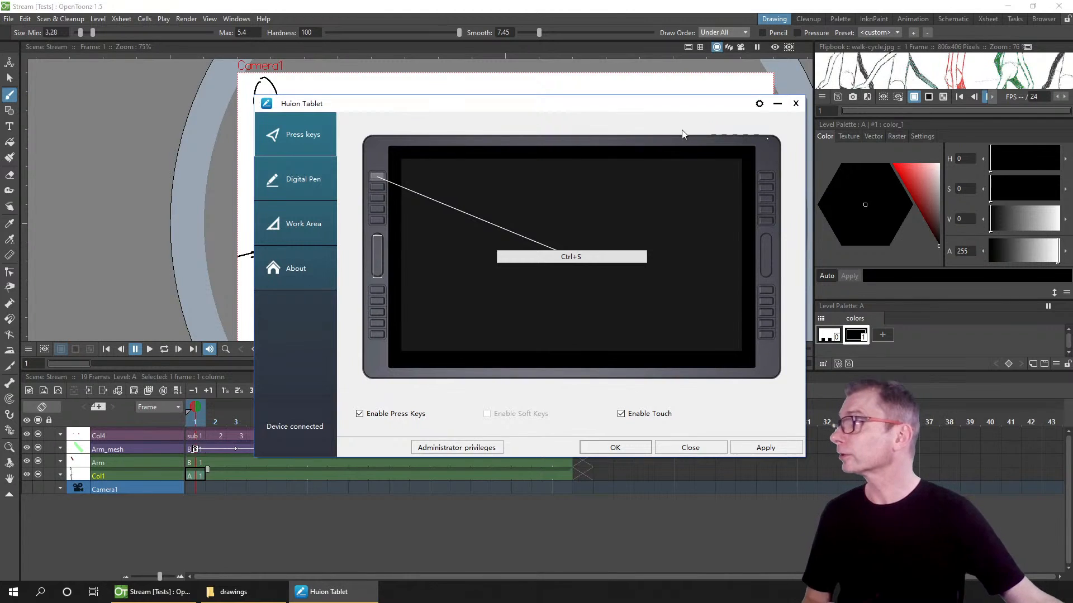
click(795, 104)
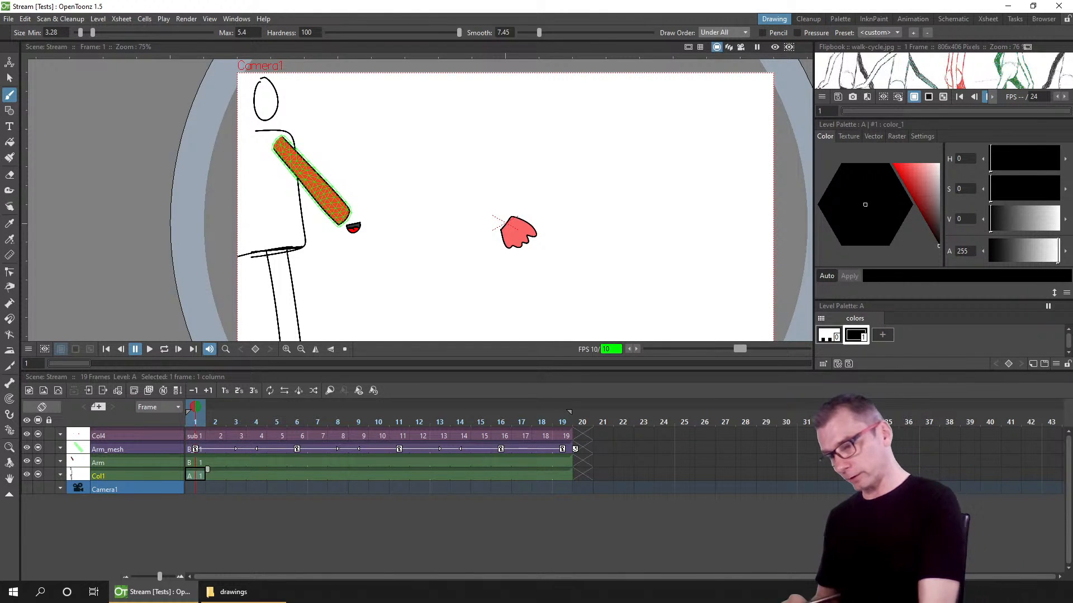
click(578, 433)
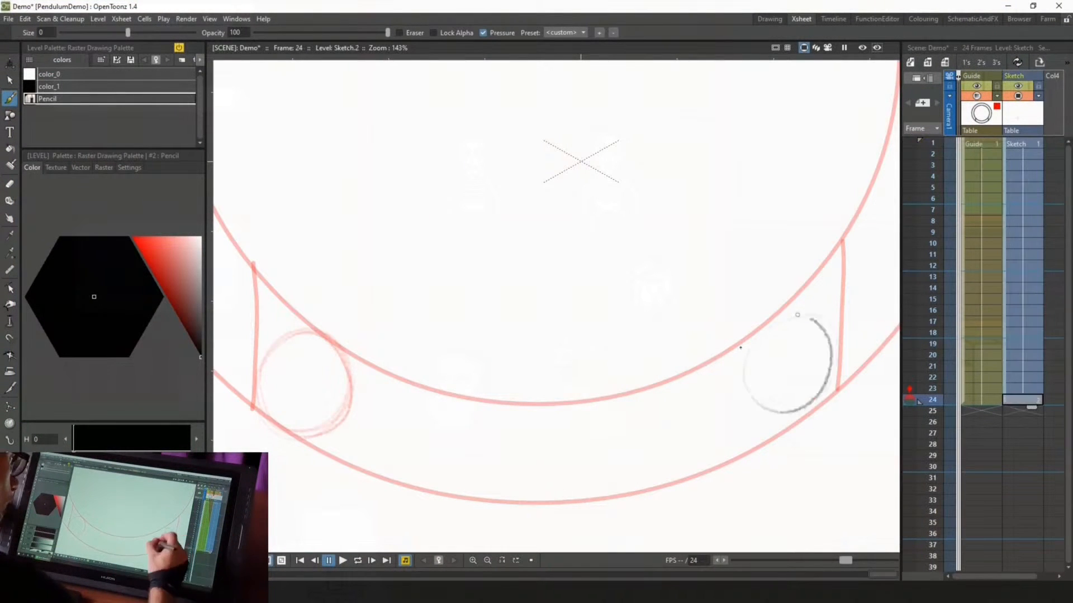
drag(798, 313, 802, 304)
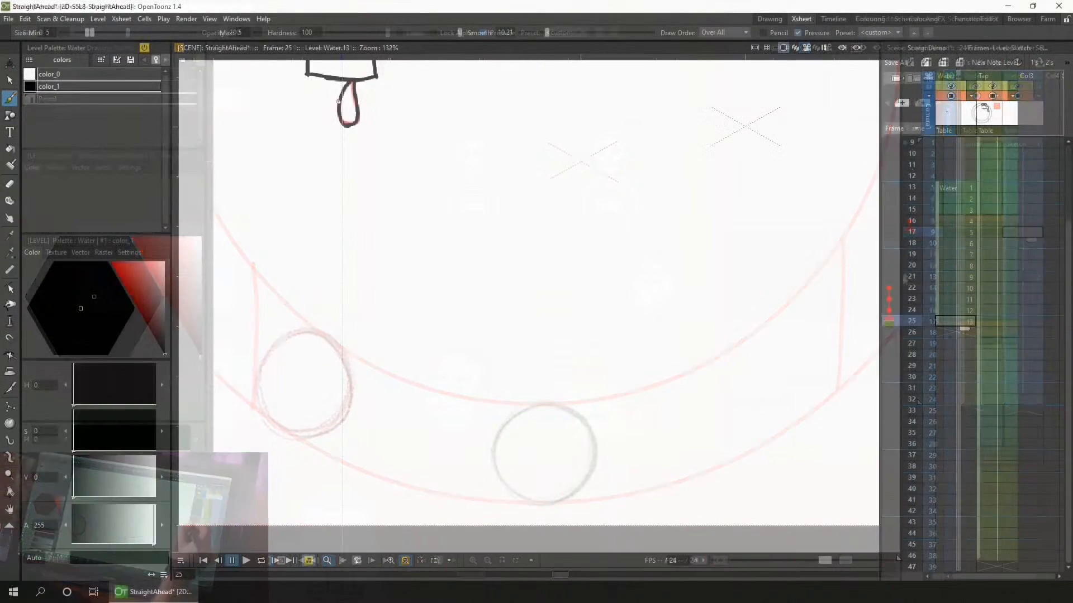
drag(347, 151, 347, 152)
click(950, 366)
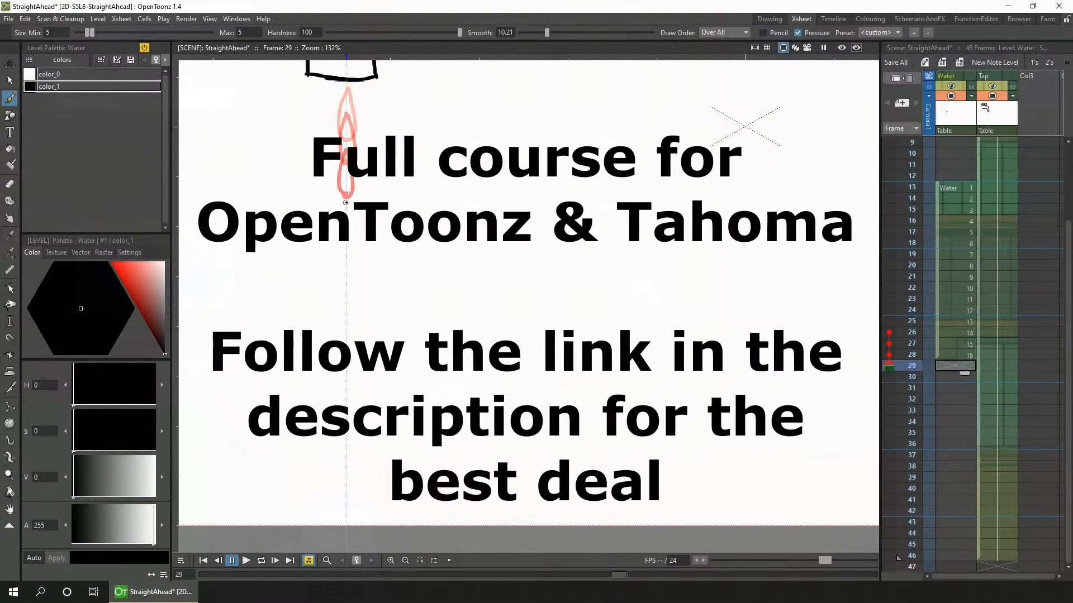